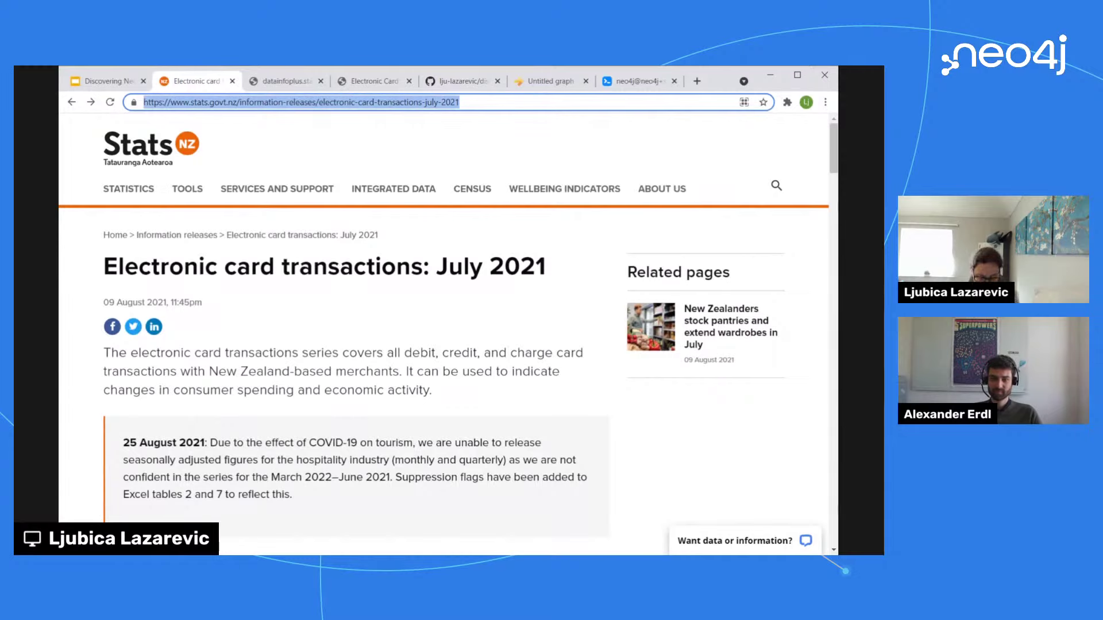
Step: Examine the July 2021 electronic card transactions release, including its introduction, data downloads, key facts and monthly retail card spending graph
key(alt+Tab)
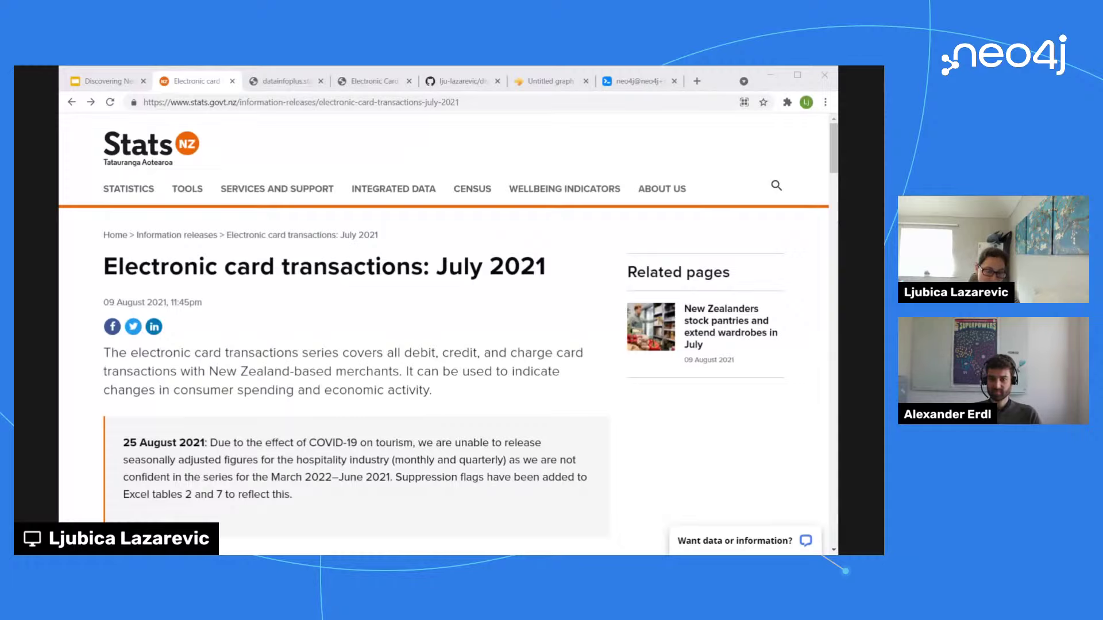
scroll(398, 386, down, 6)
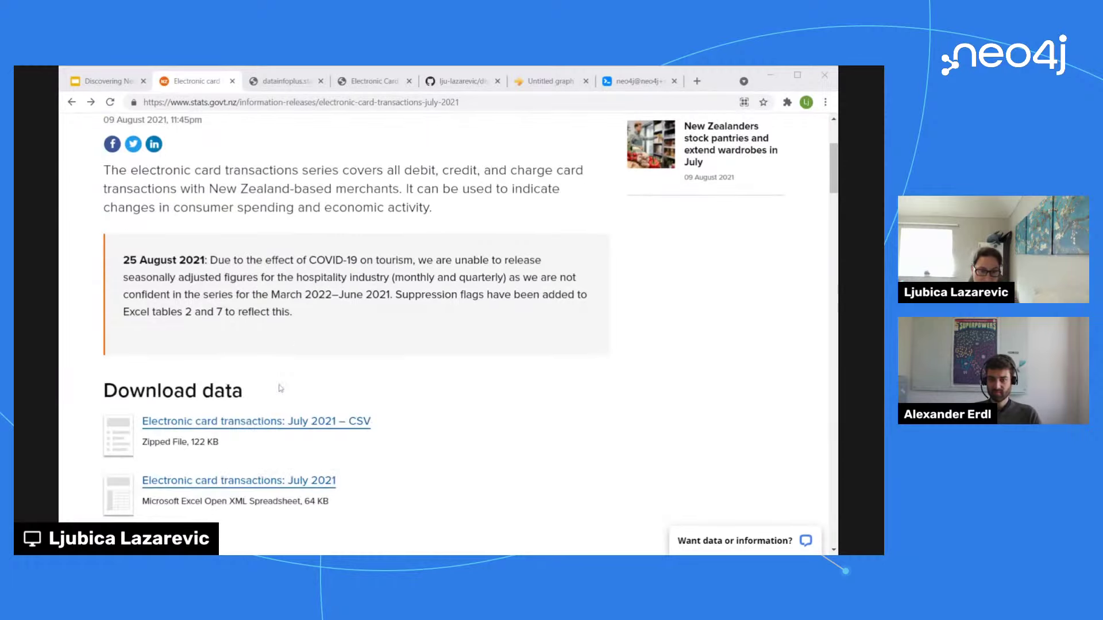
scroll(402, 383, down, 2)
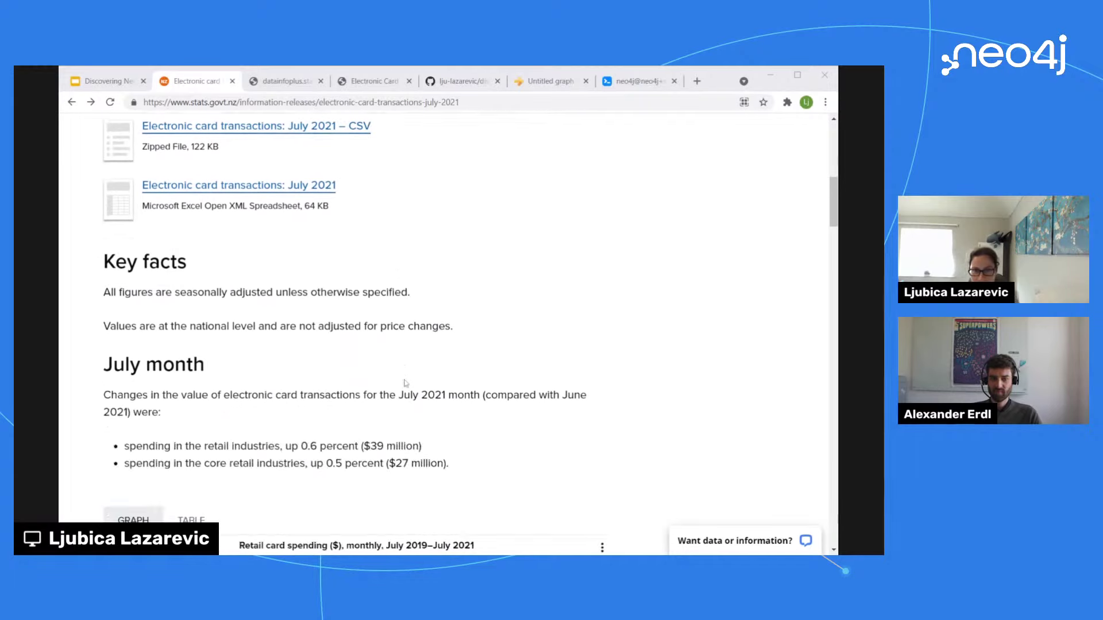
scroll(422, 387, up, 2)
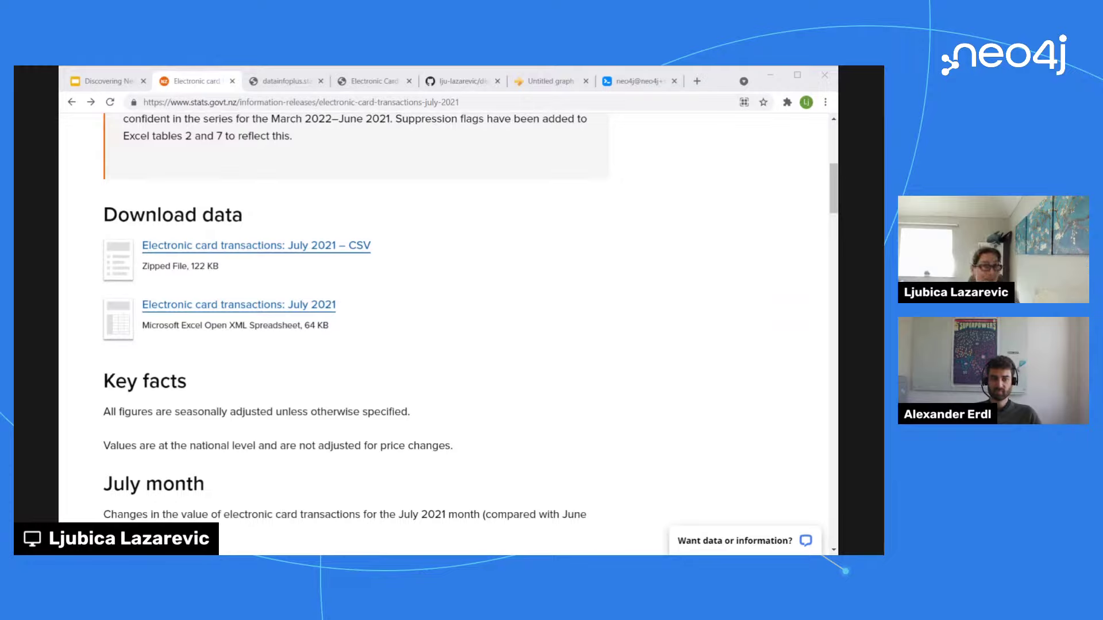
click(491, 376)
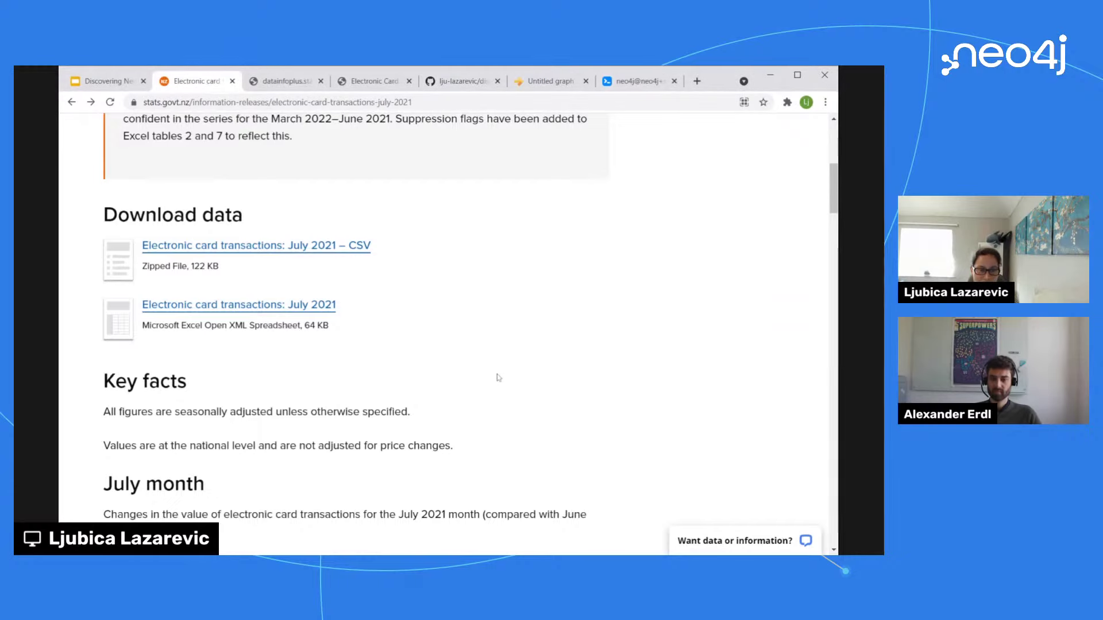
scroll(499, 377, up, 7)
scroll(436, 325, down, 1)
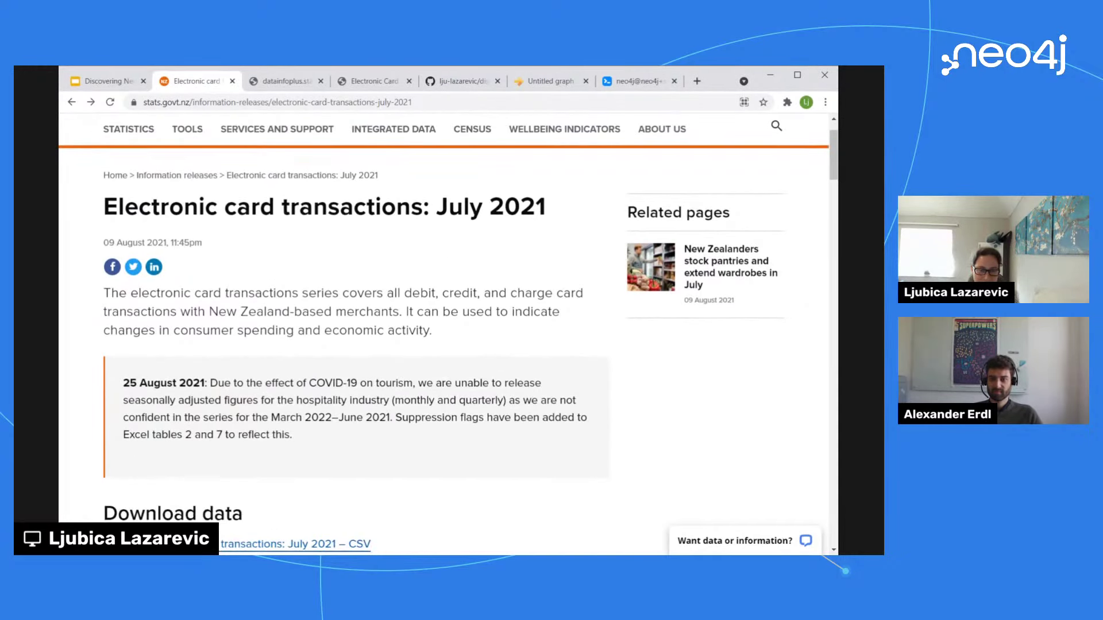
scroll(544, 488, down, 1)
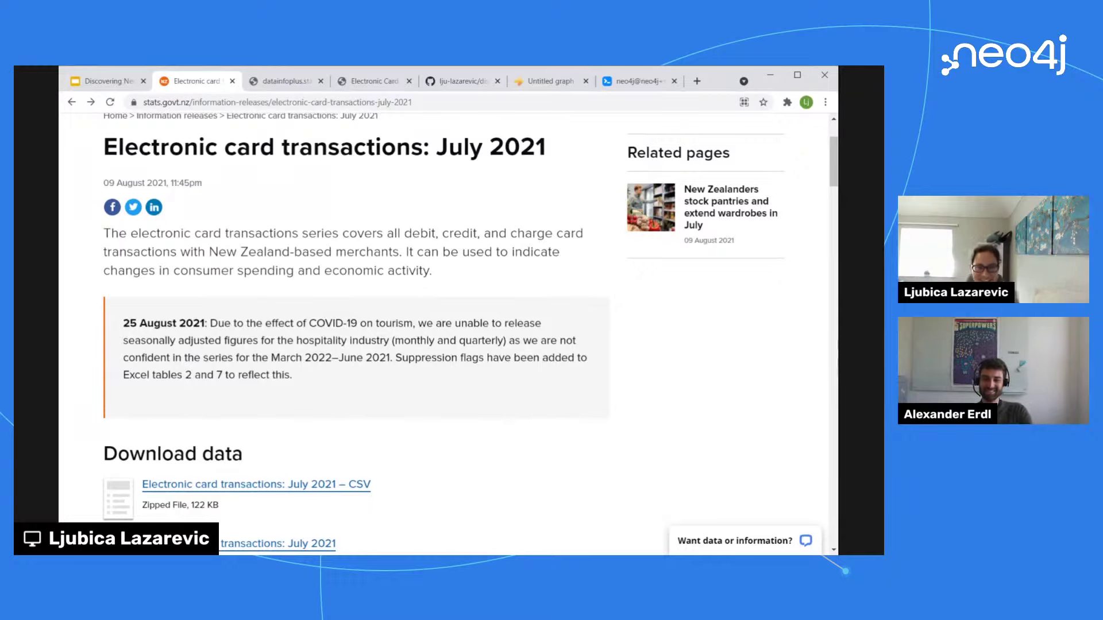
scroll(498, 419, down, 3)
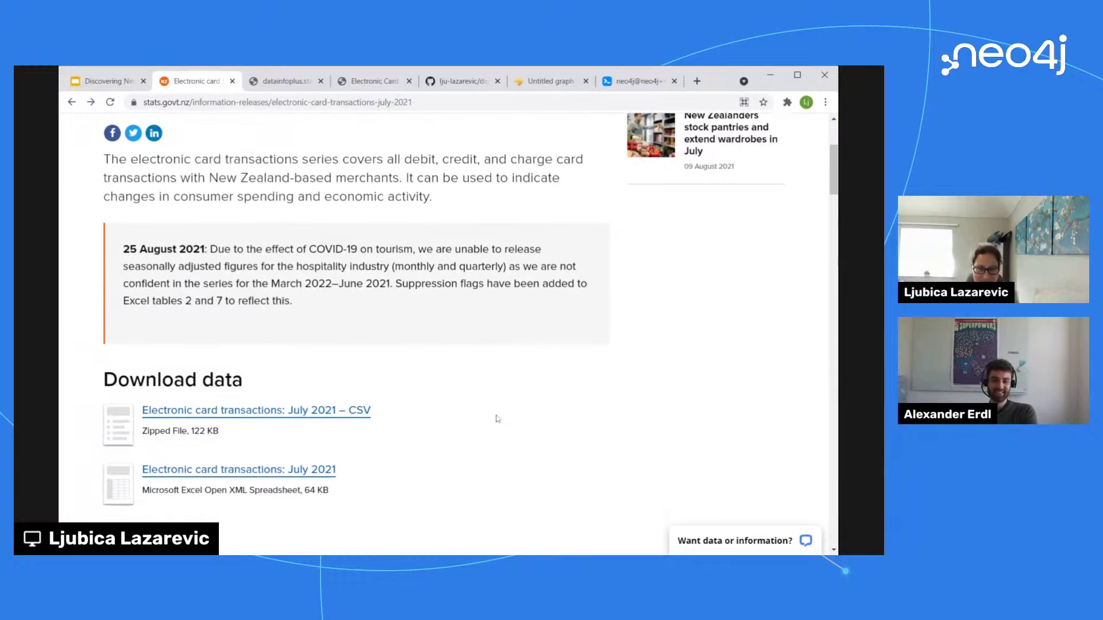
scroll(497, 418, down, 1)
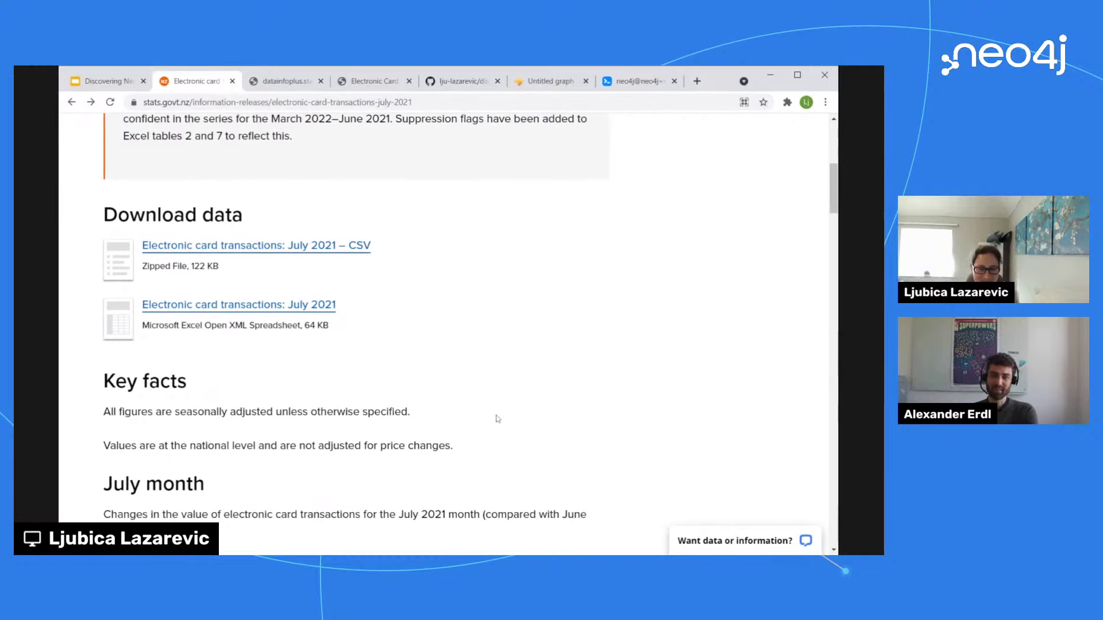
scroll(505, 411, down, 1)
scroll(514, 405, down, 1)
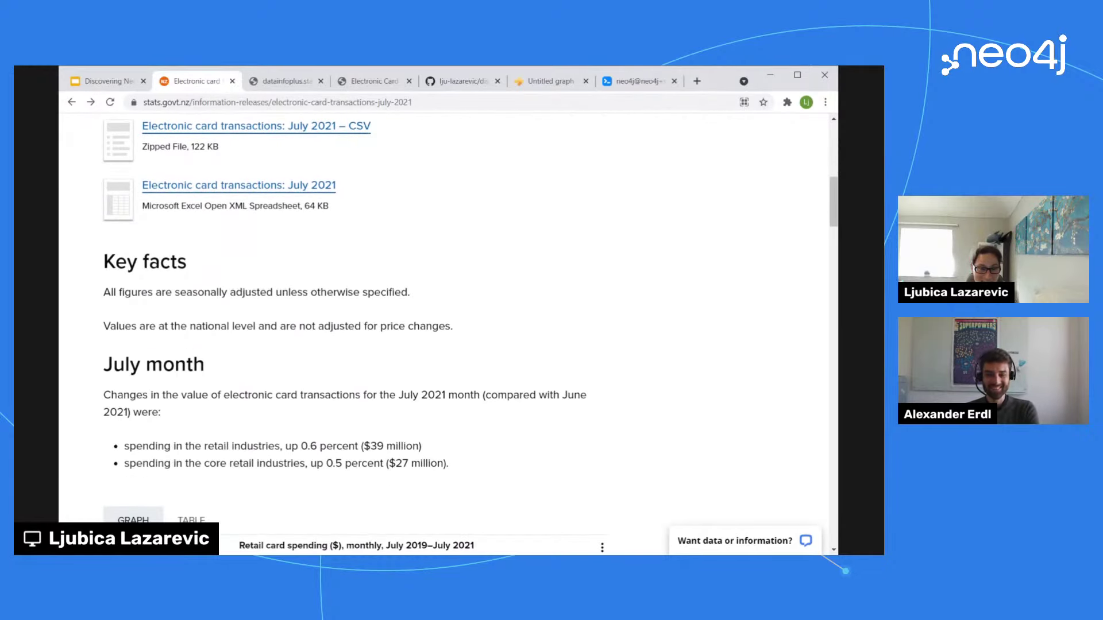
scroll(520, 405, down, 1)
scroll(506, 403, down, 4)
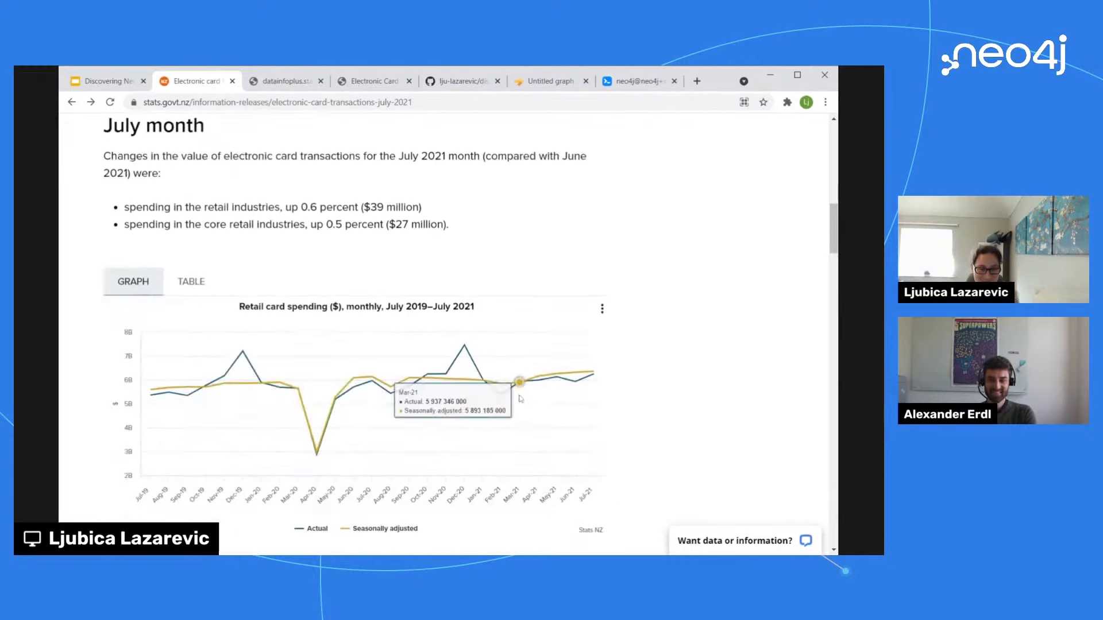
Step: Show the monthly retail card spending as a table and review it, the movements by industry and the CSV download entry
click(191, 222)
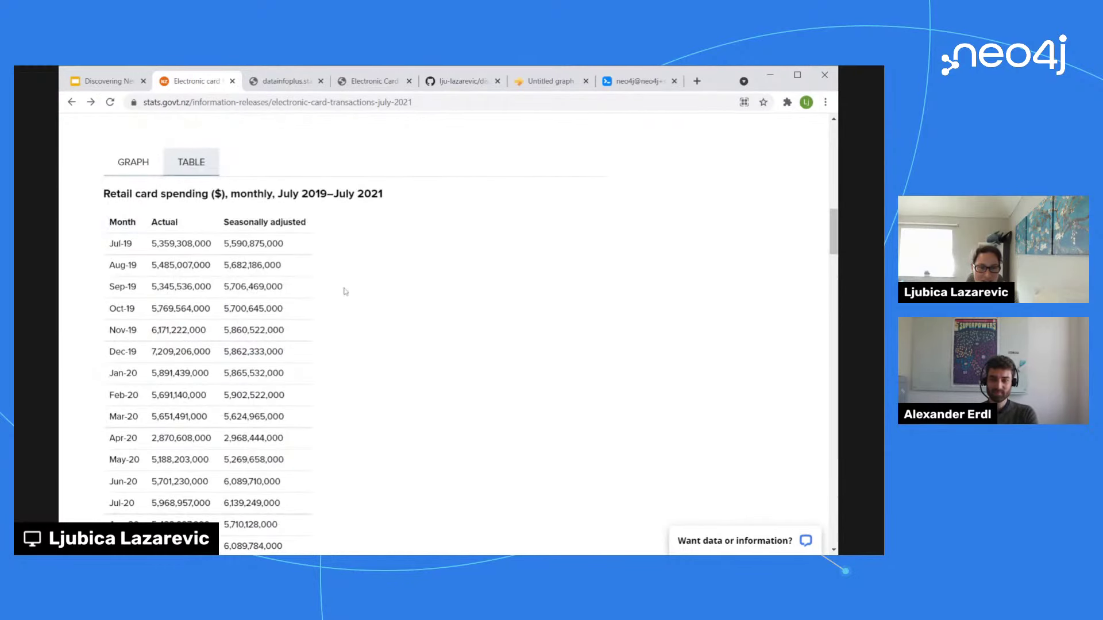
scroll(327, 290, down, 1)
scroll(275, 253, down, 6)
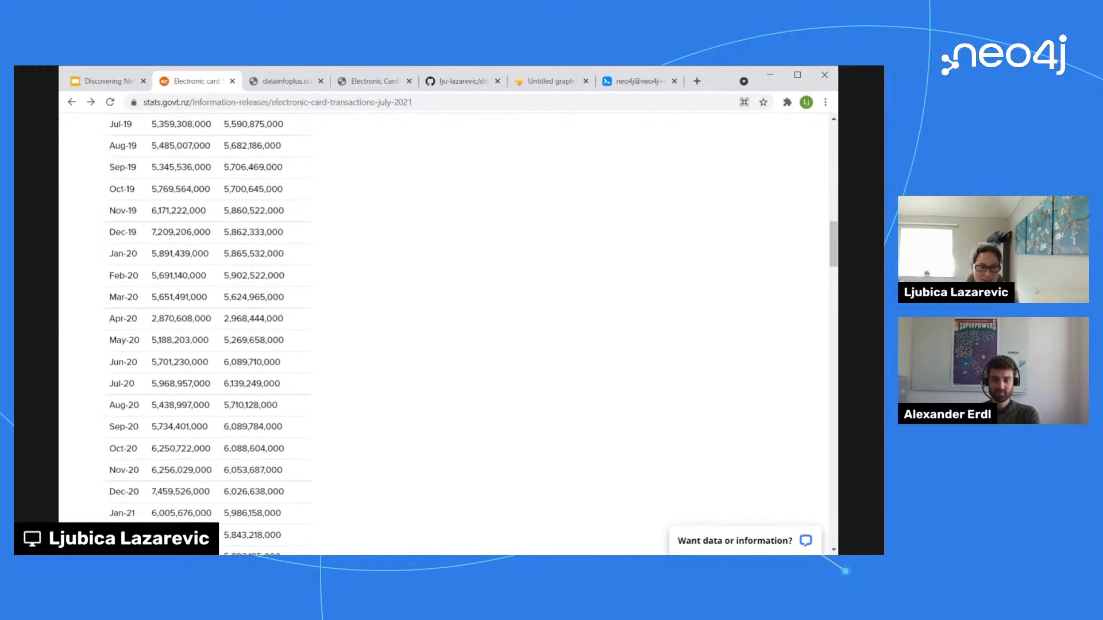
scroll(253, 379, down, 1)
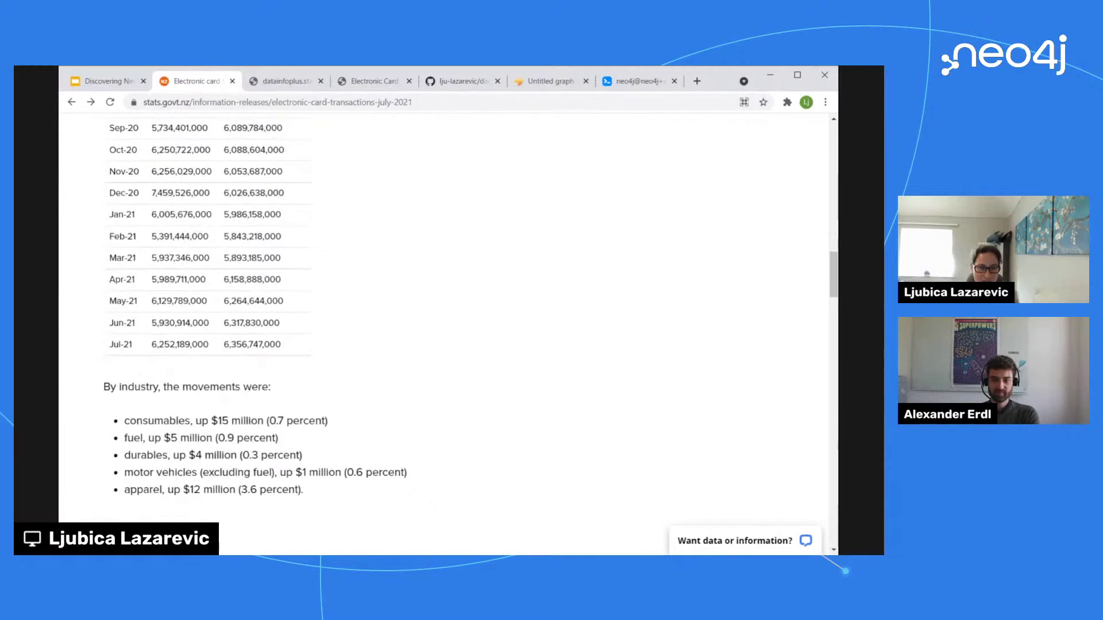
scroll(369, 393, down, 1)
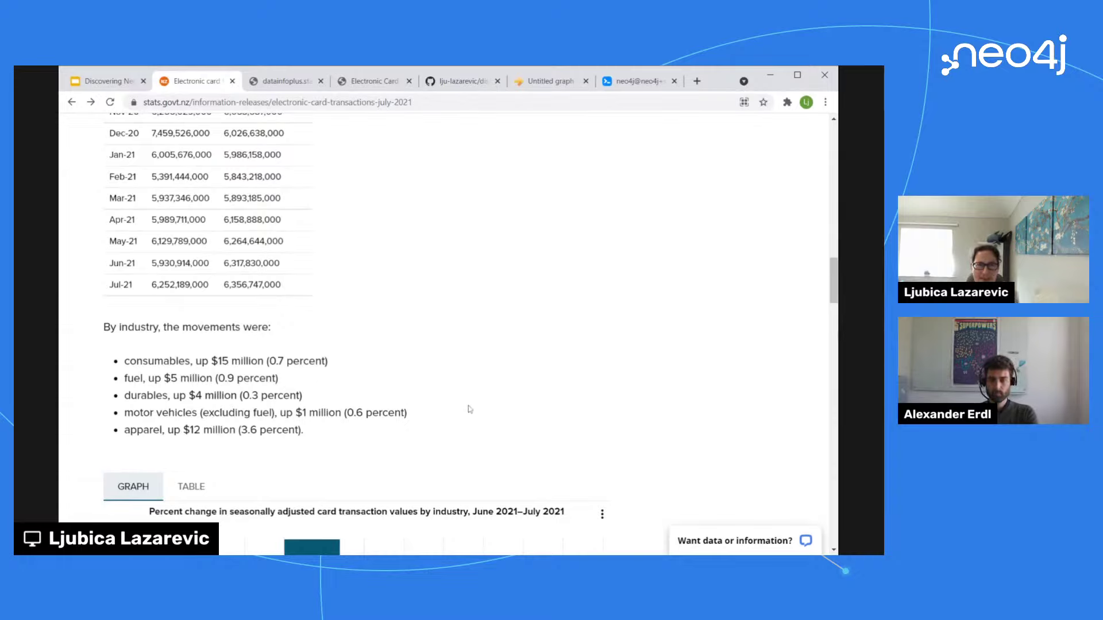
scroll(574, 410, down, 2)
scroll(356, 402, down, 2)
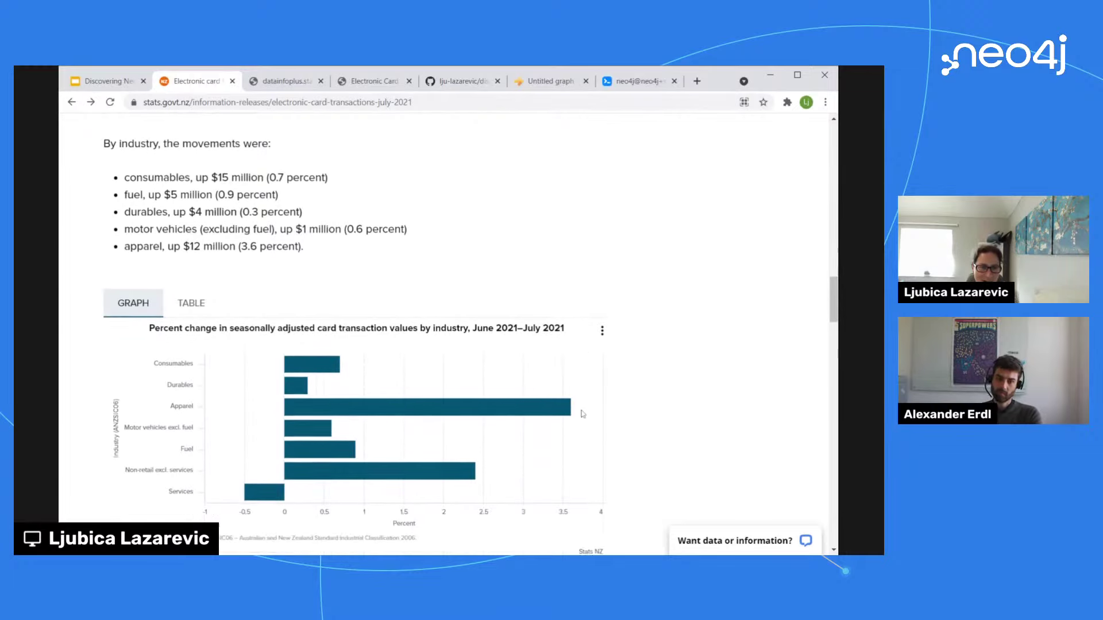
scroll(653, 413, up, 15)
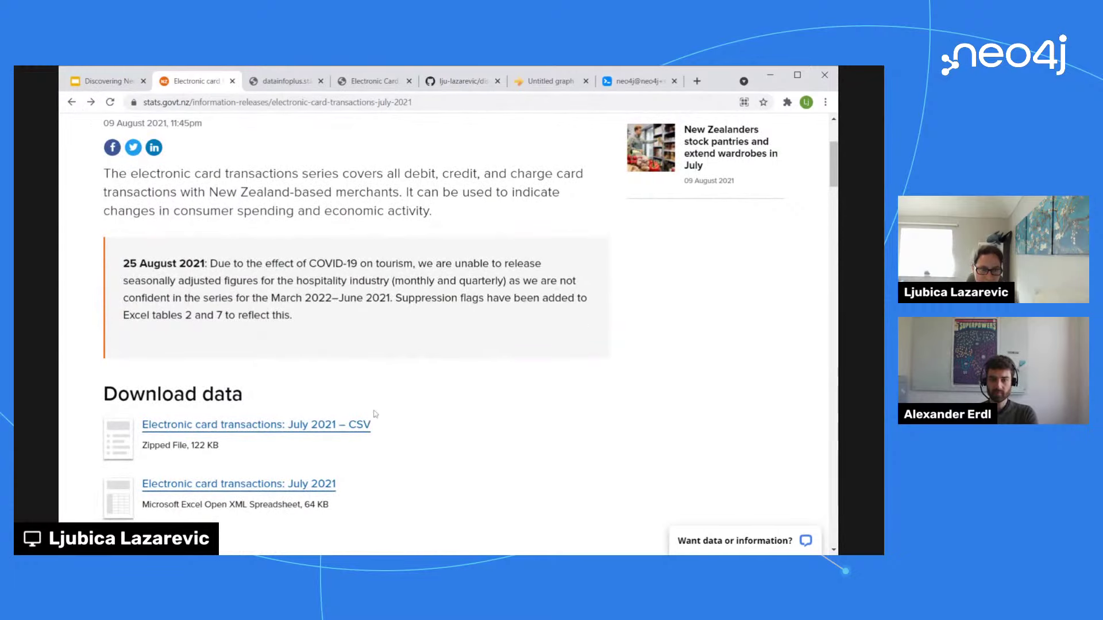
scroll(506, 450, down, 1)
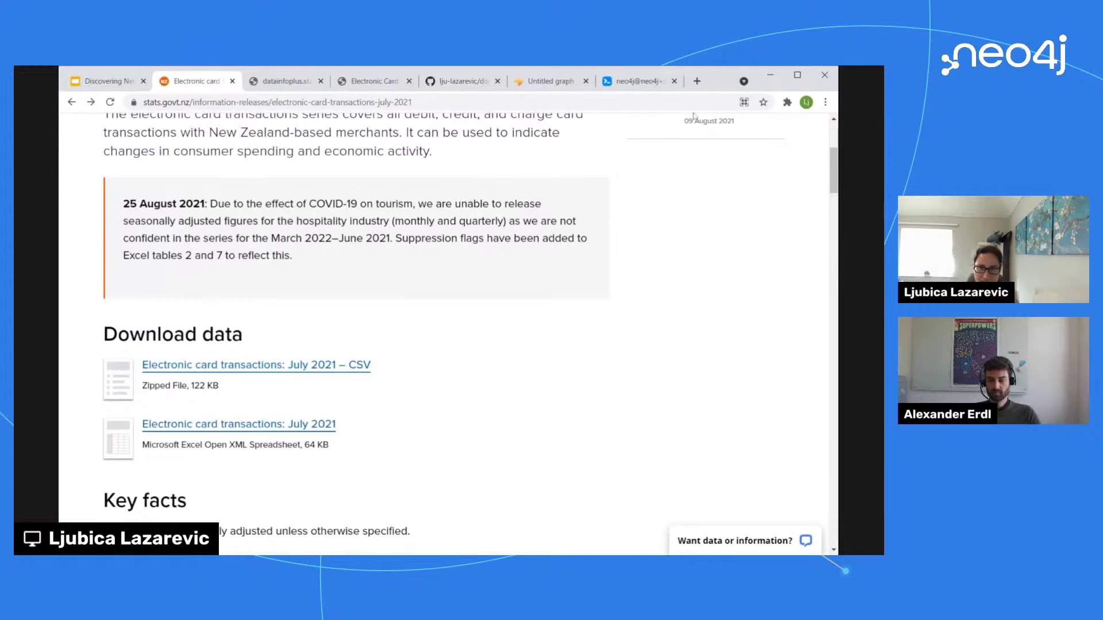
Step: Switch to Neo4j Browser and close the delete query, play start and server connect result frames
click(609, 81)
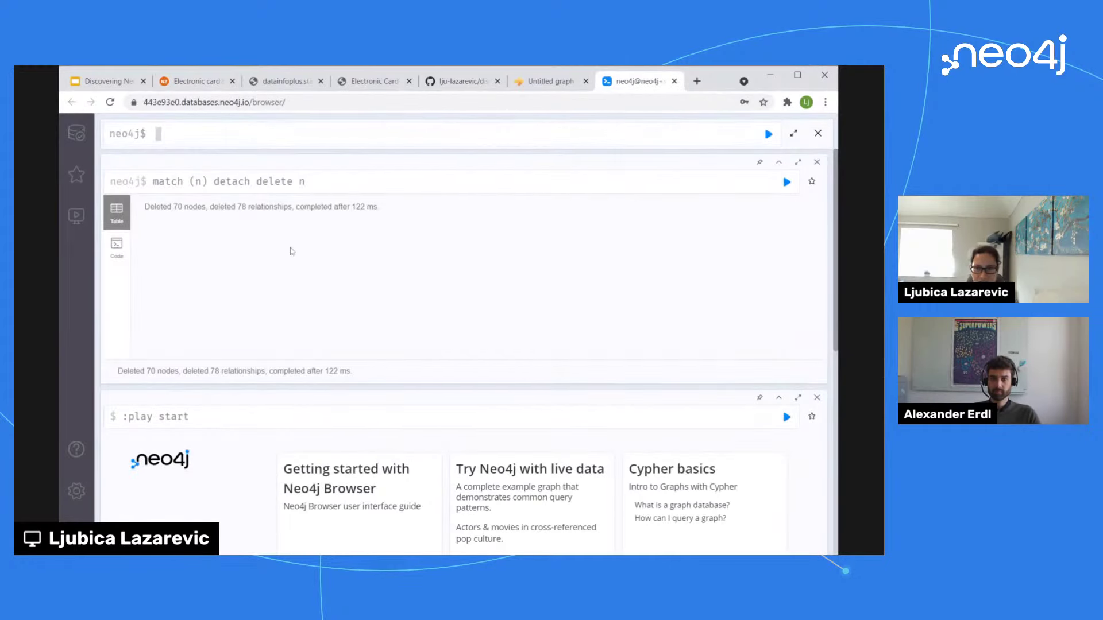
click(817, 163)
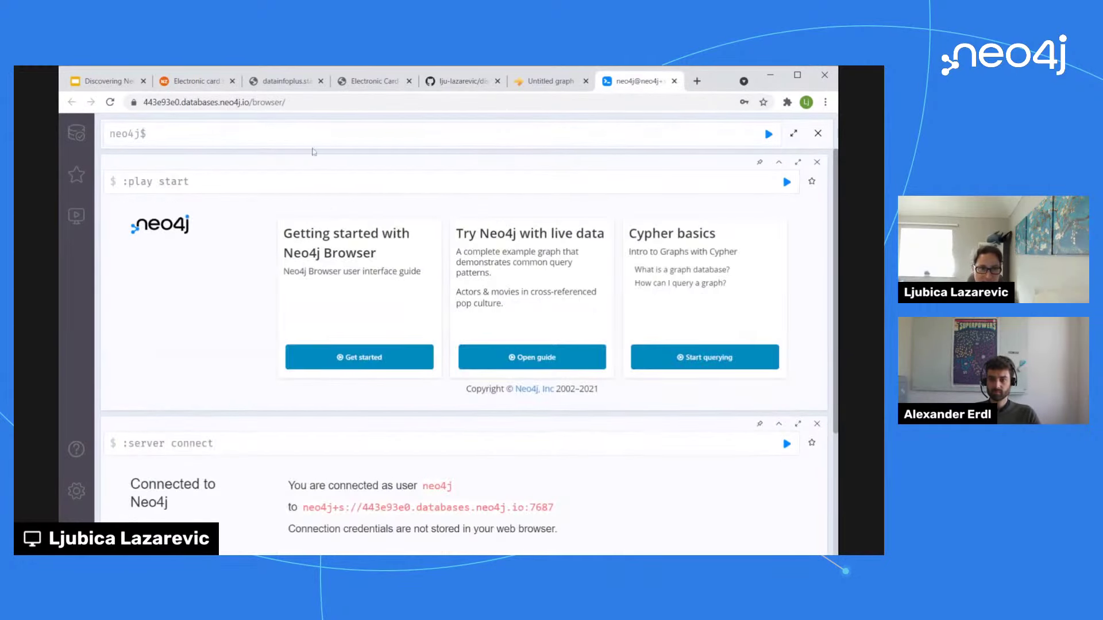
click(818, 164)
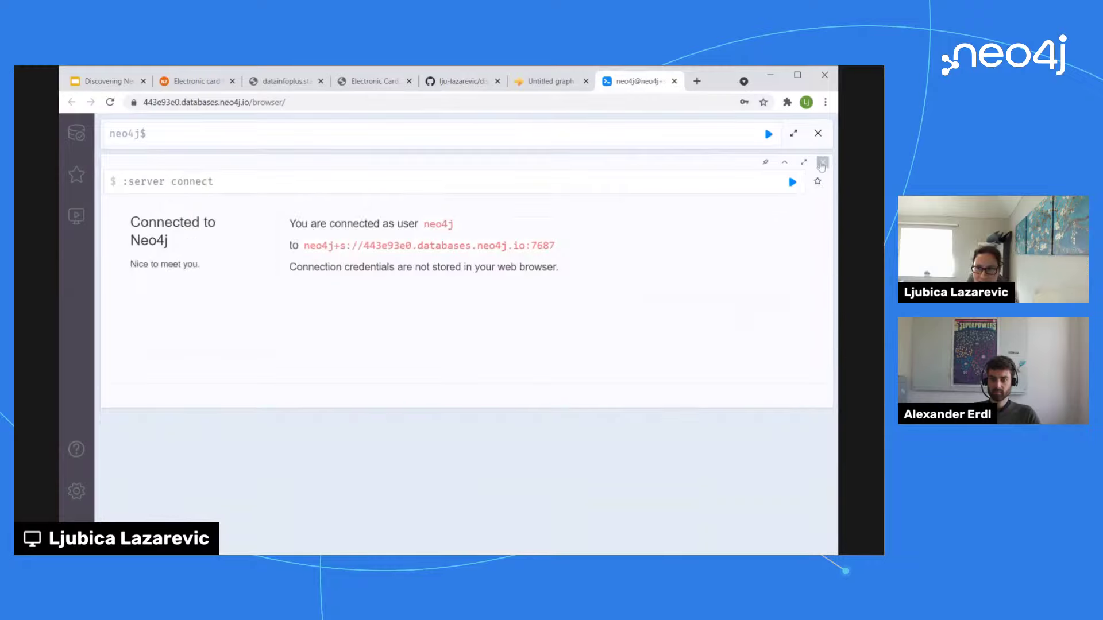
click(817, 165)
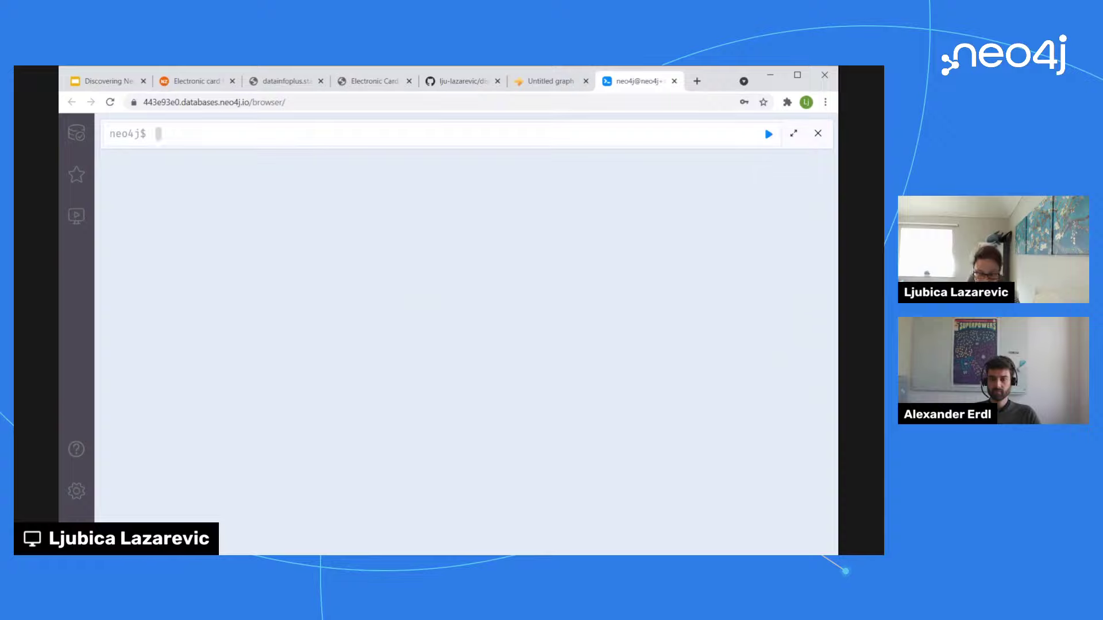
Step: Try to load the July 2021 CSV zip from its stats.govt.nz URL using LOAD CSV WITH HEADERS, AS ROW, and RETURN ROW
text(LOAD CSV)
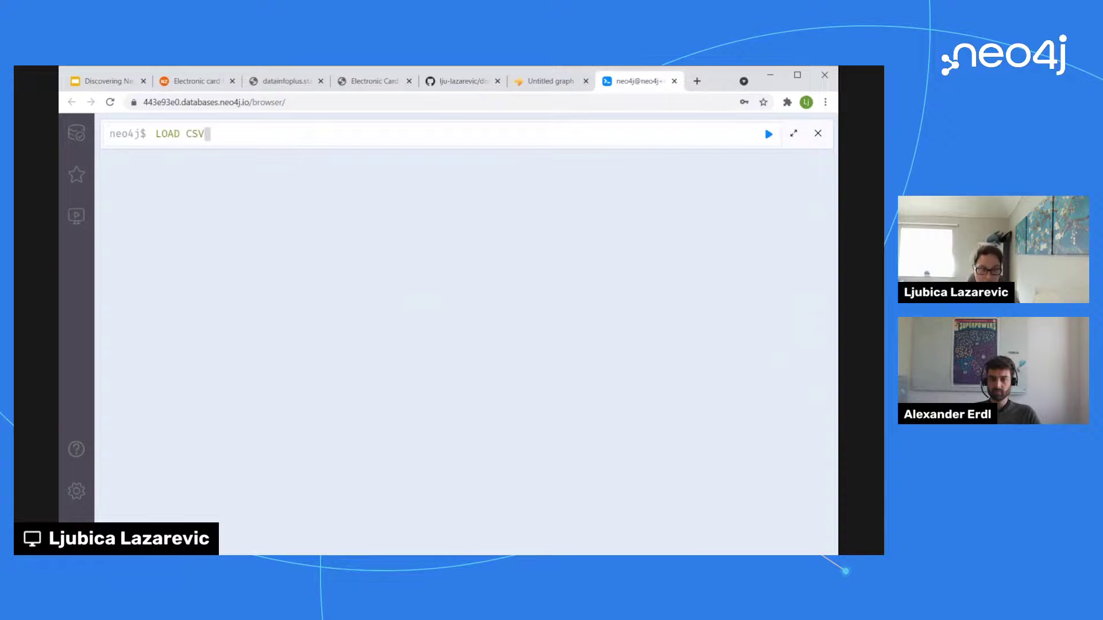
text( WITH HEADERS FR)
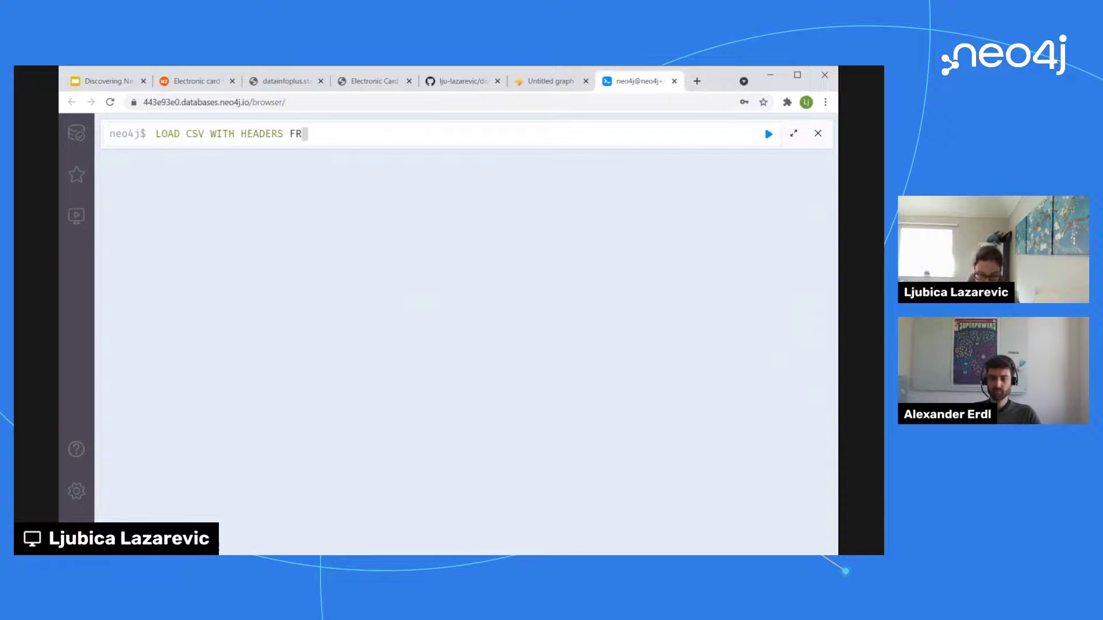
text(OM ")
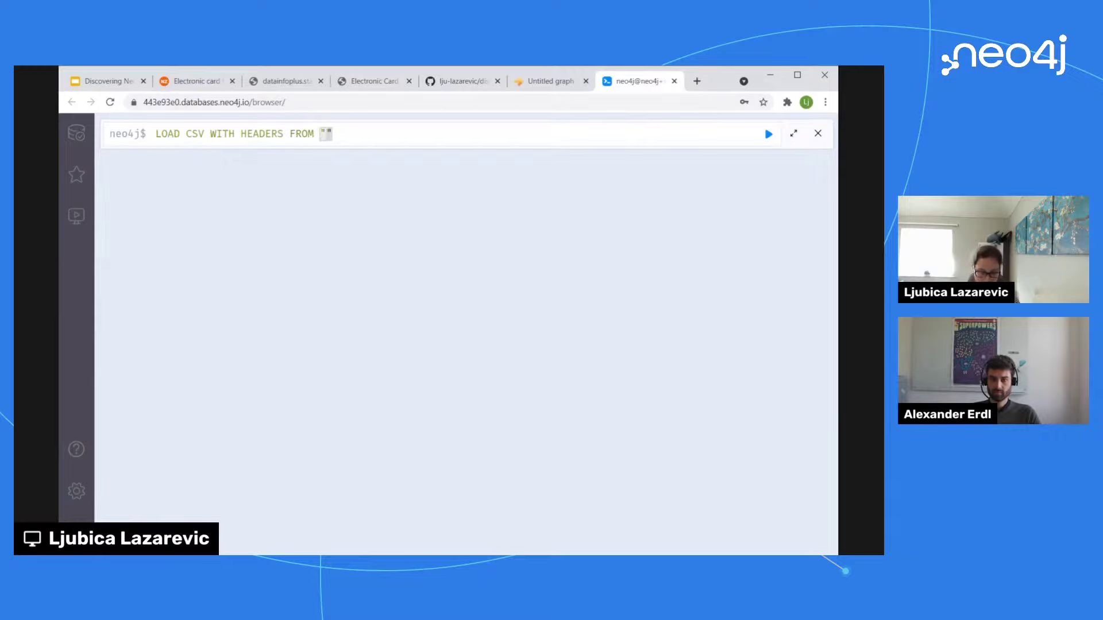
text(https://www.stats.govt.nz/assets/Uploads/Electronic-card-transactions/Electronic-card-transactions-July-2021/Download-data/electronic-card-transactions-july-2021-csv.zip)
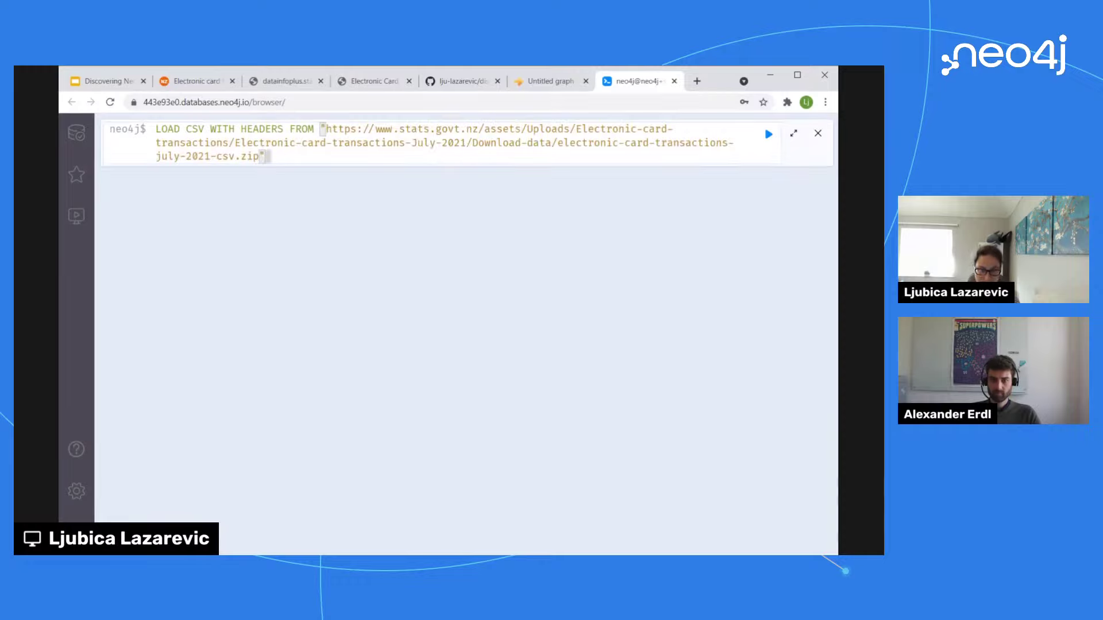
text(AS ROW)
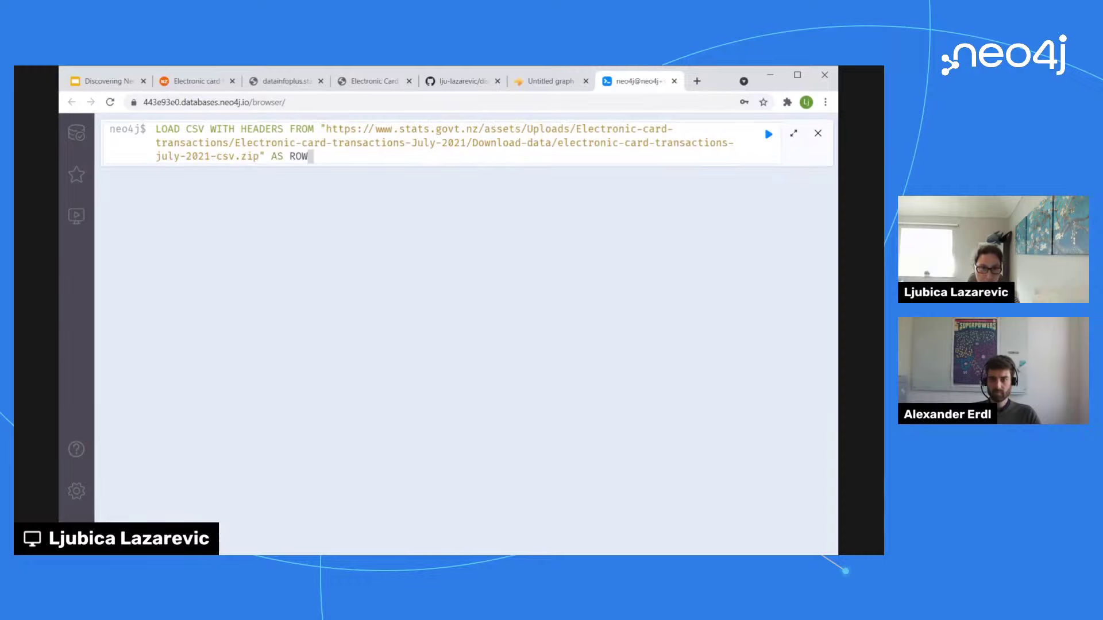
key(shift+Return)
text(RETURN )
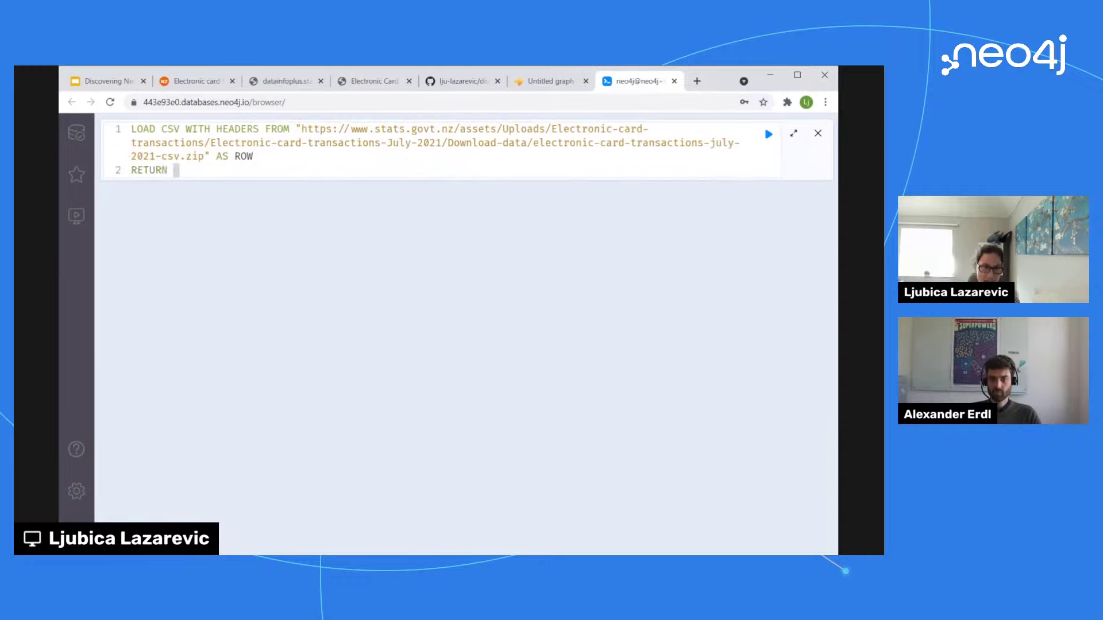
text(ROW)
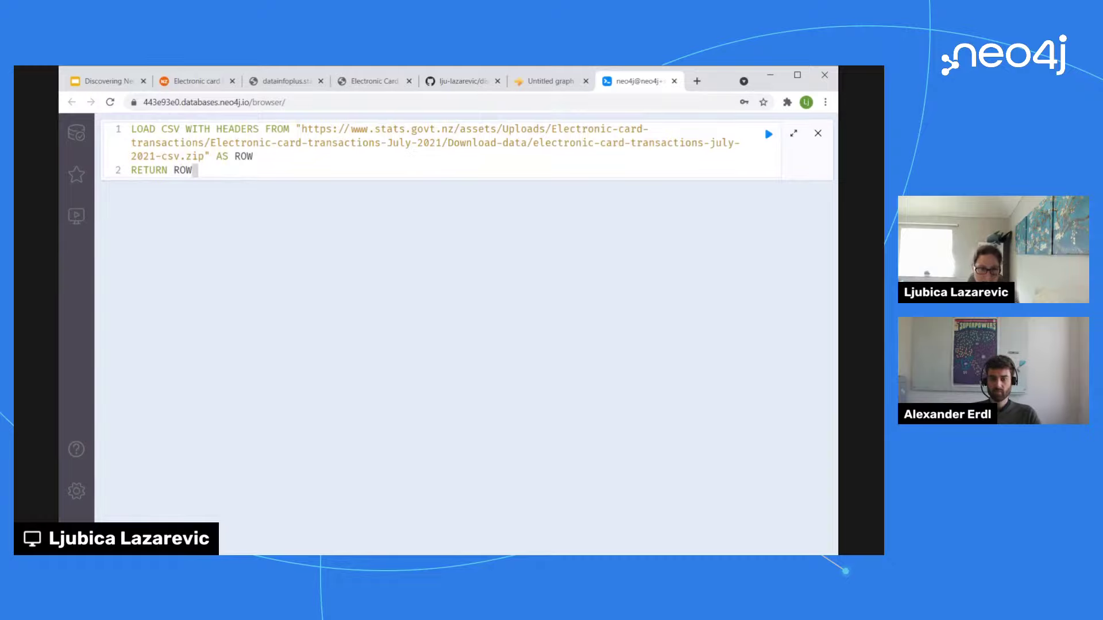
key(ctrl+Return)
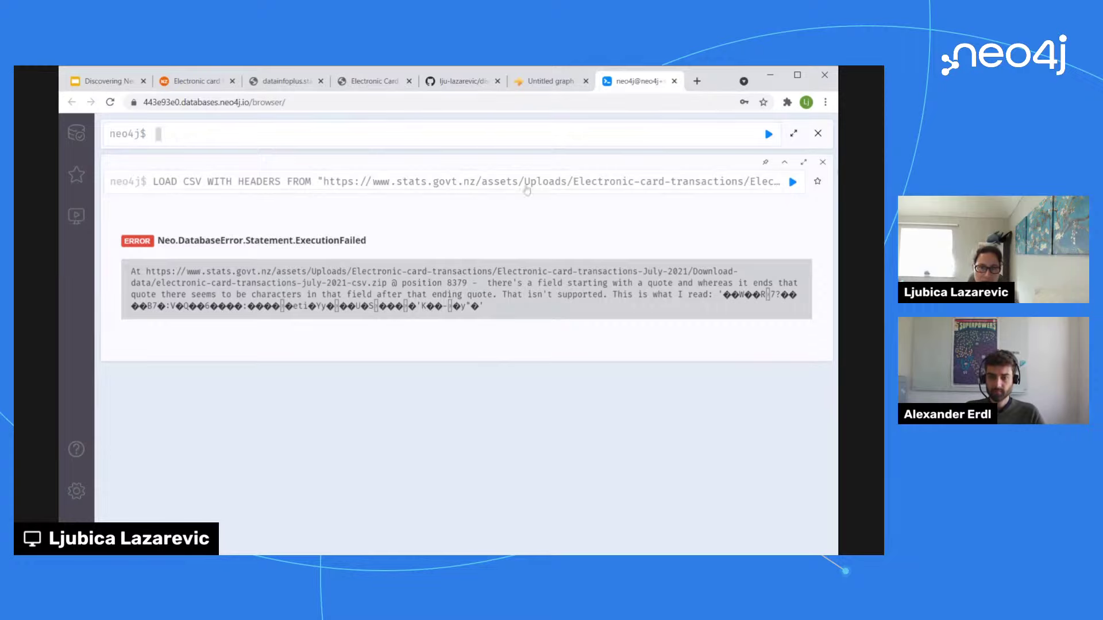
Step: Edit the executed LOAD CSV query so its alias and return variable are both lowercase row
click(536, 187)
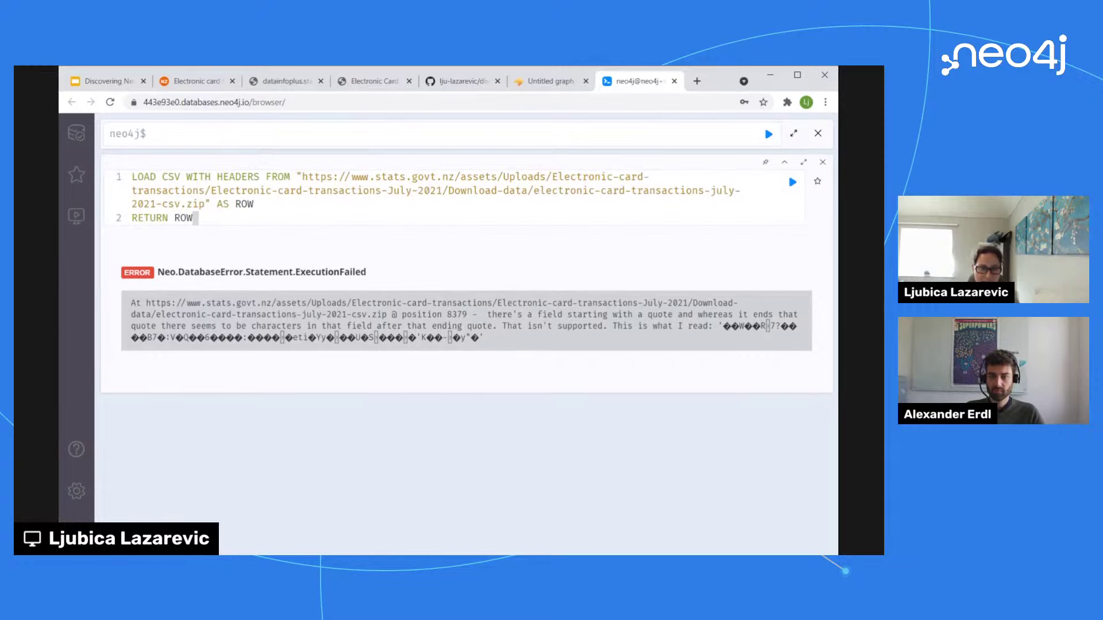
drag(254, 205, 230, 205)
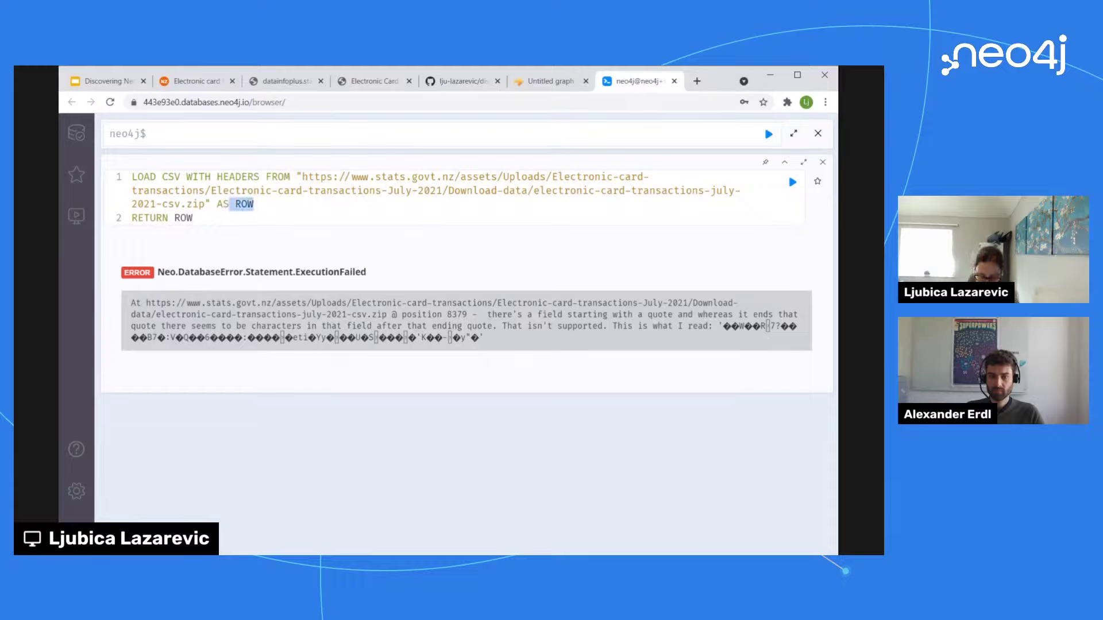
text(row)
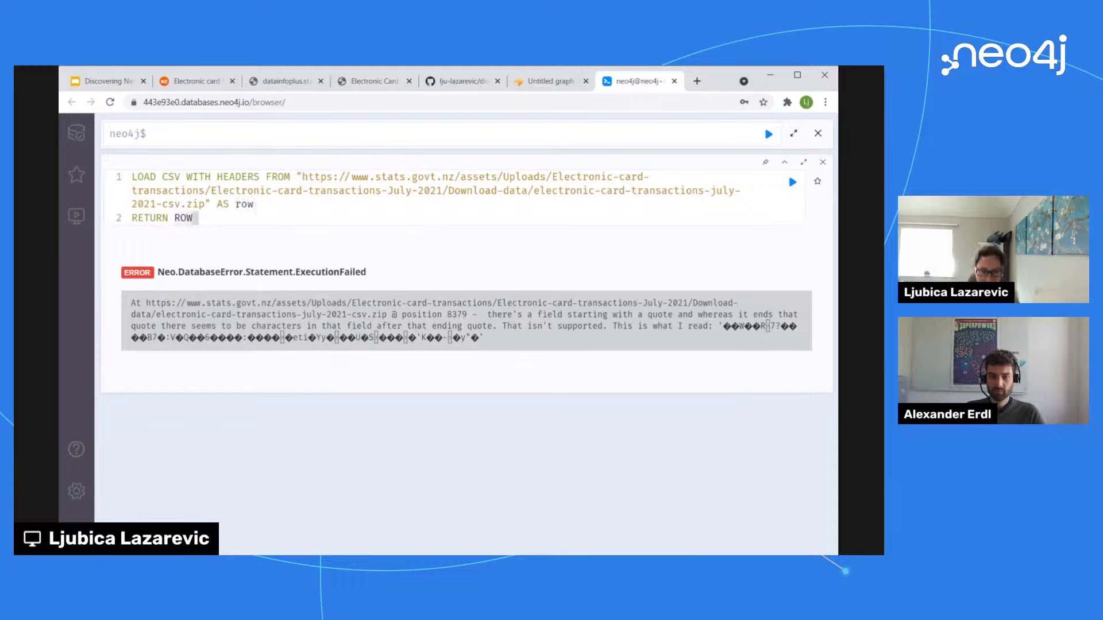
key(BackSpace)
key(BackSpace)
key(BackSpace)
text(row)
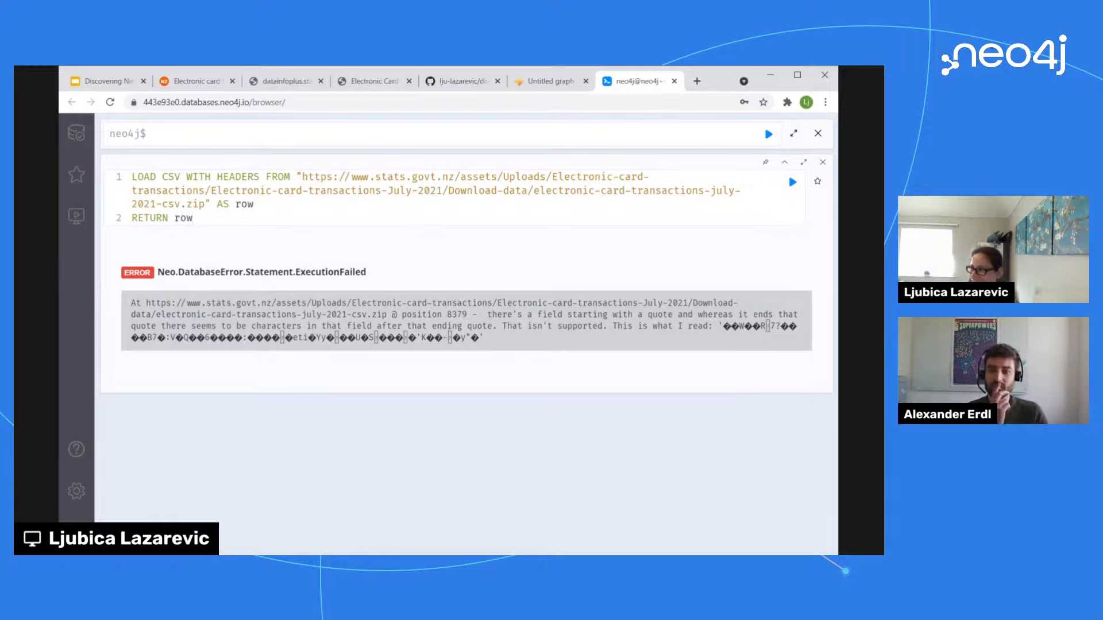
key(alt+Tab)
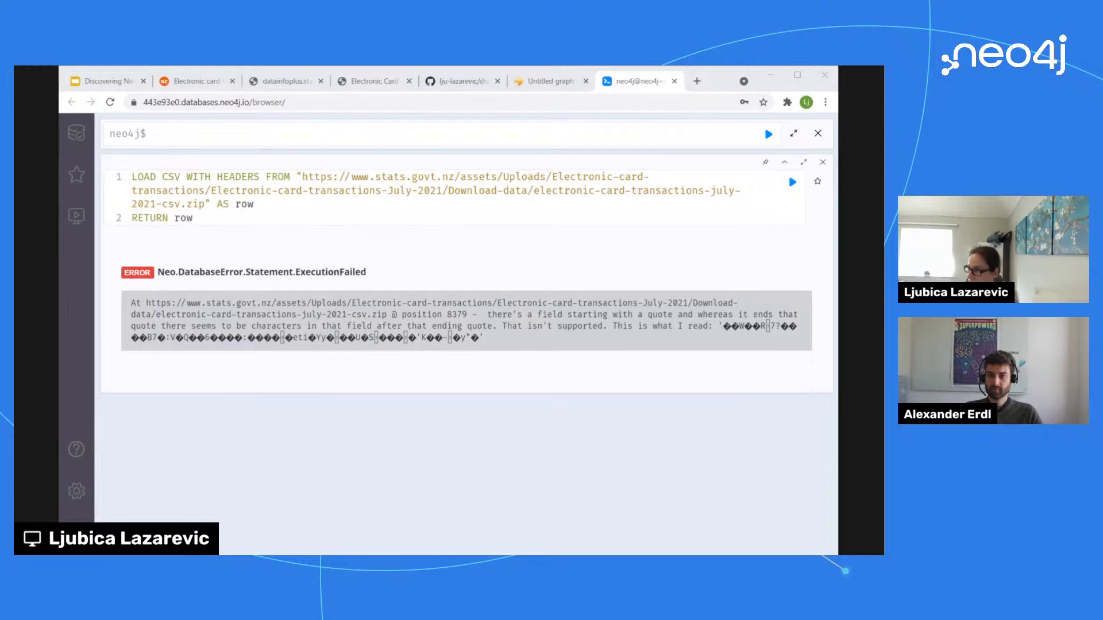
Step: Open the Cypher manual's LOAD CSV page and search it for zip to check its compressed file support
drag(526, 86, 550, 86)
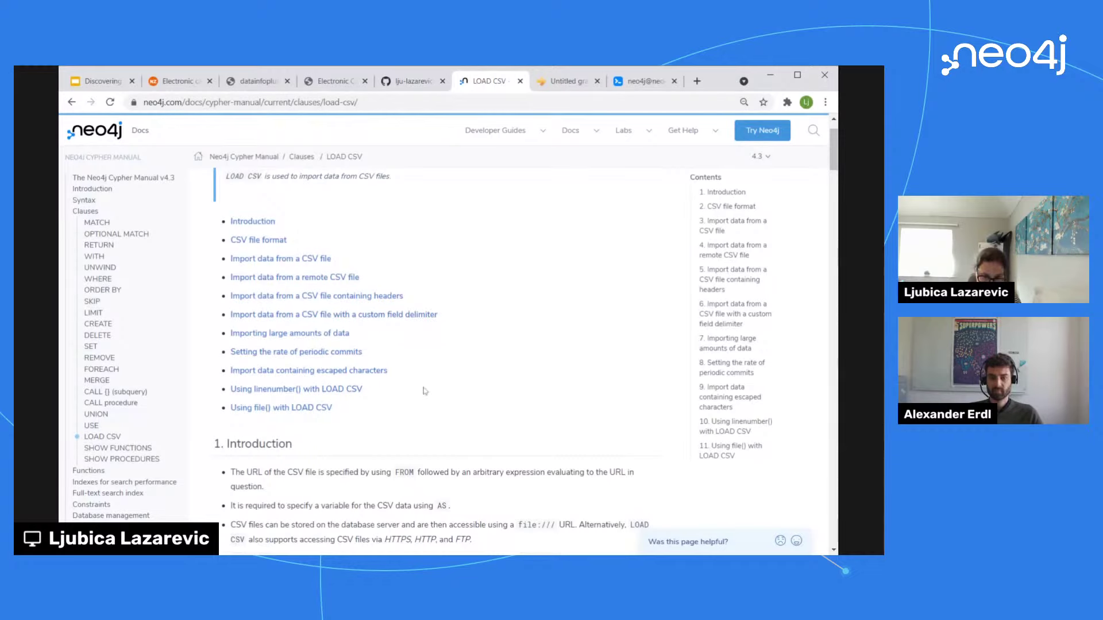
key(ctrl+f)
text(zip)
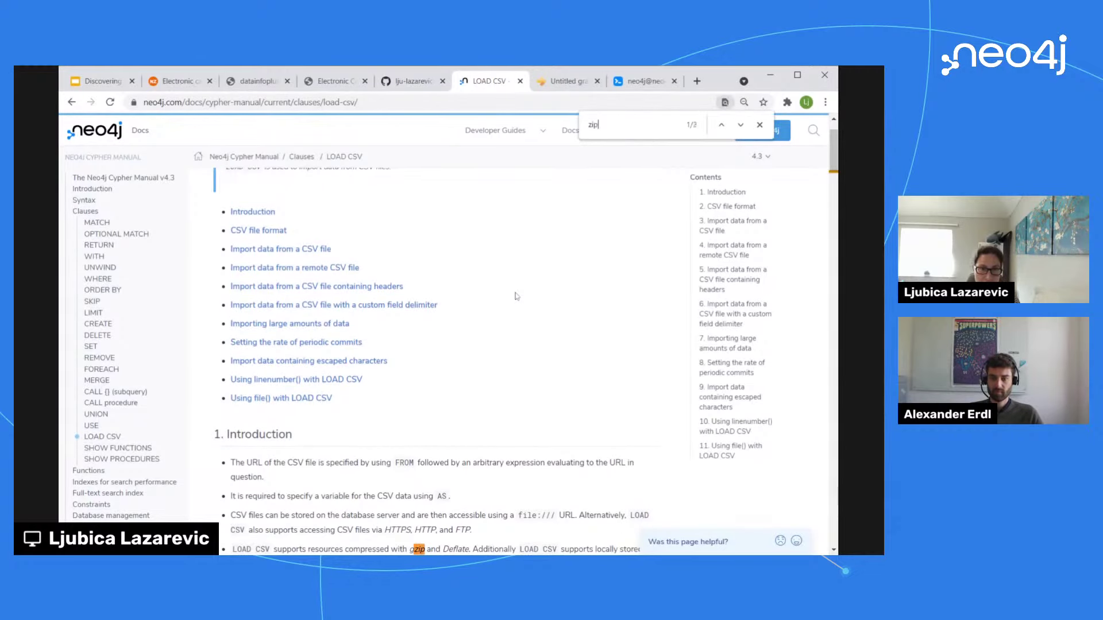
scroll(423, 369, down, 3)
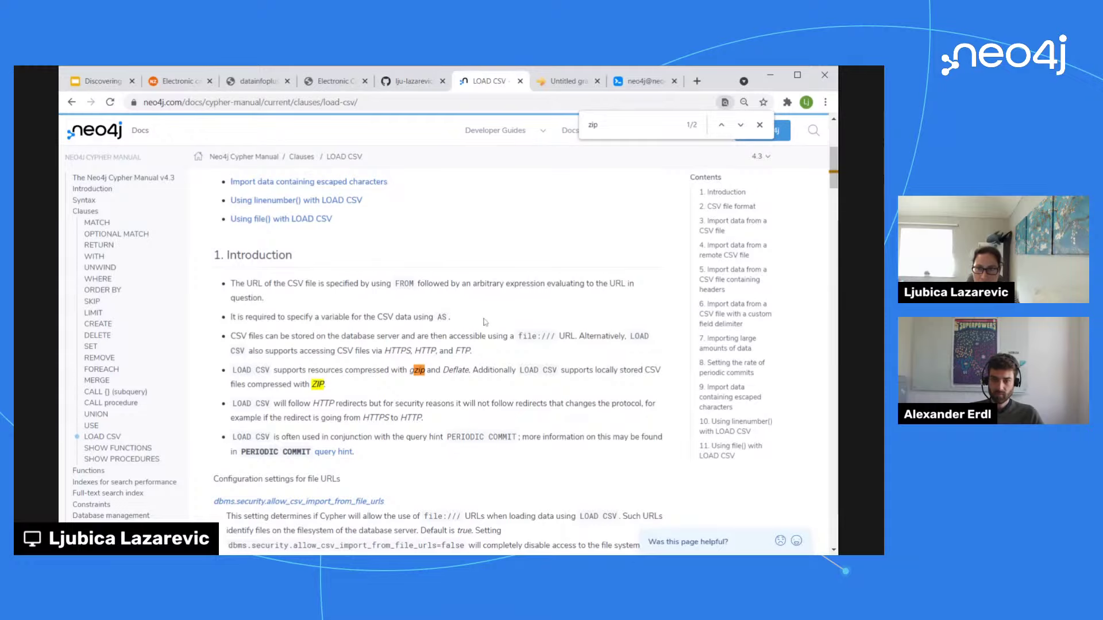
scroll(598, 238, down, 3)
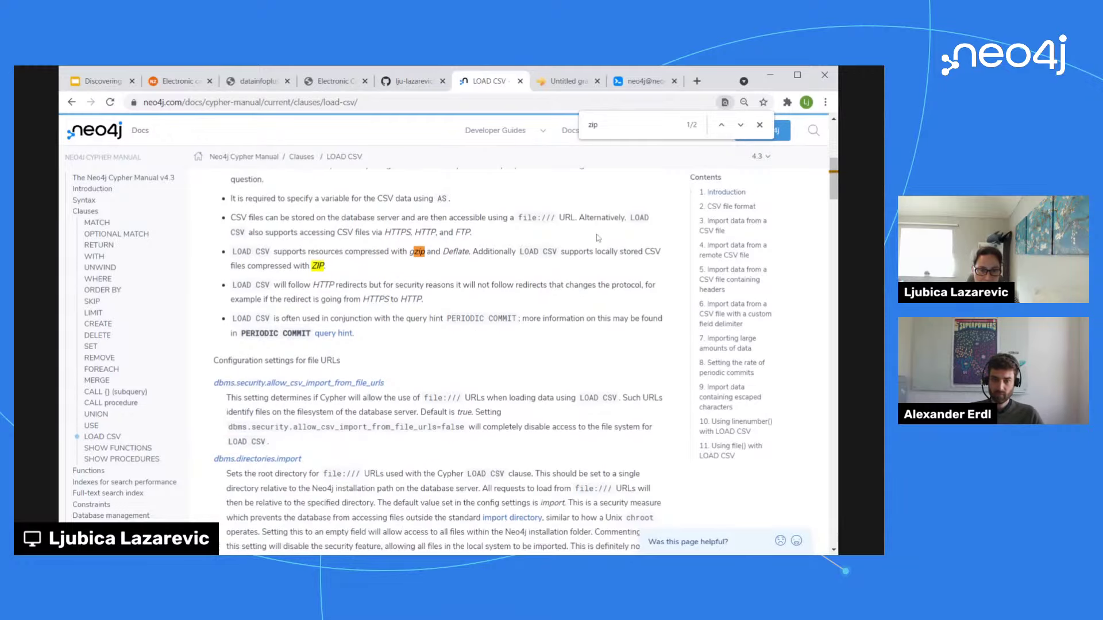
Step: Review the LOAD CSV manual's sections on CSV file format and importing local, remote, headered and custom-delimited files
scroll(598, 238, down, 8)
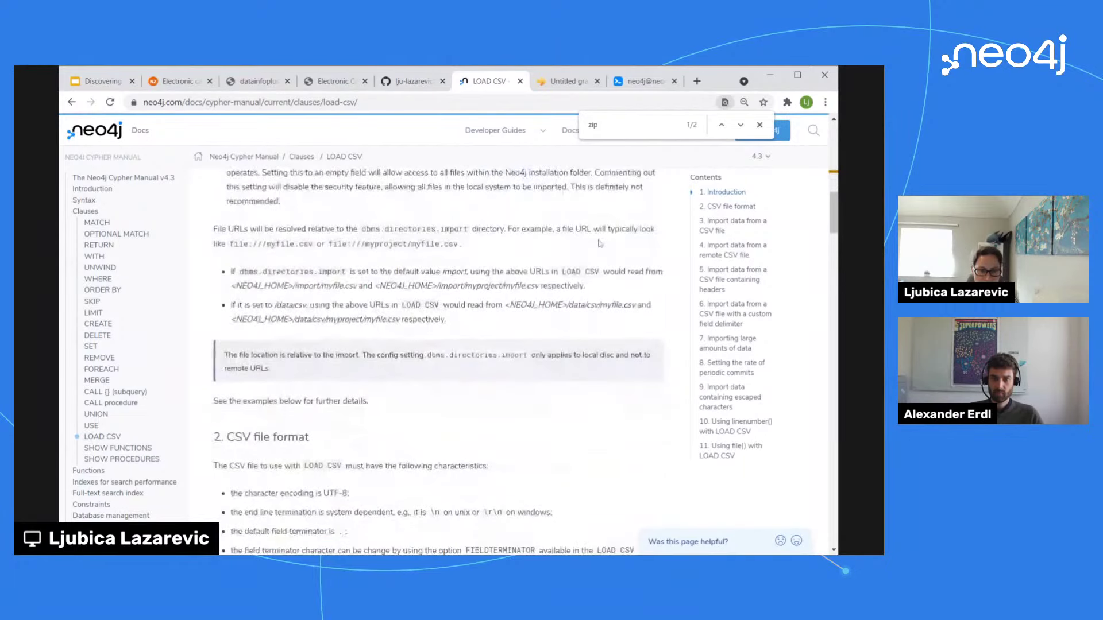
scroll(598, 243, down, 9)
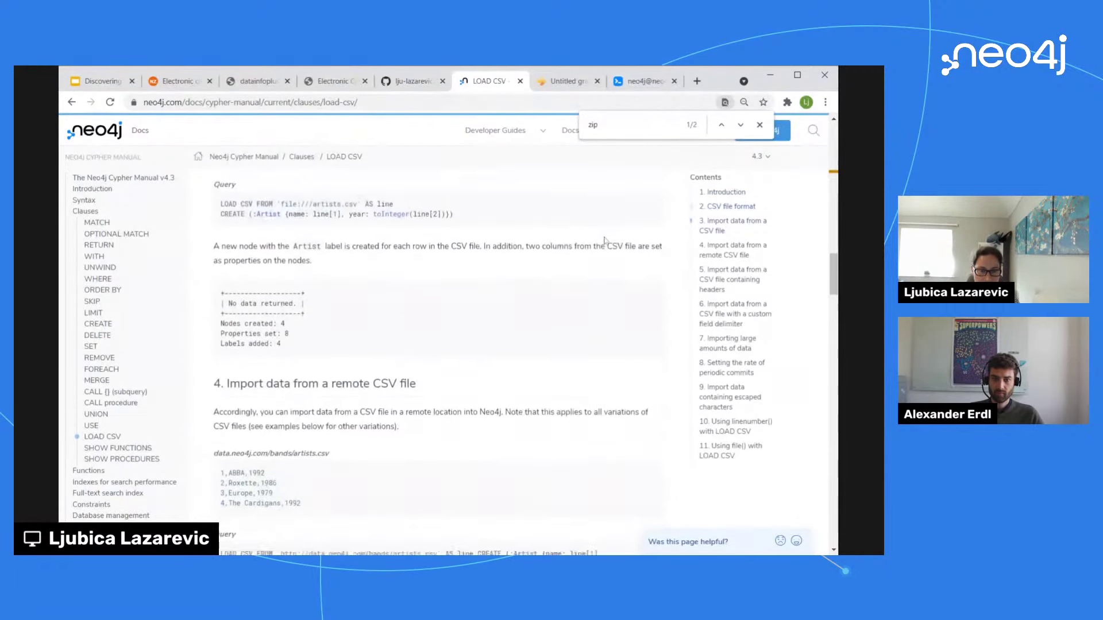
scroll(614, 368, down, 4)
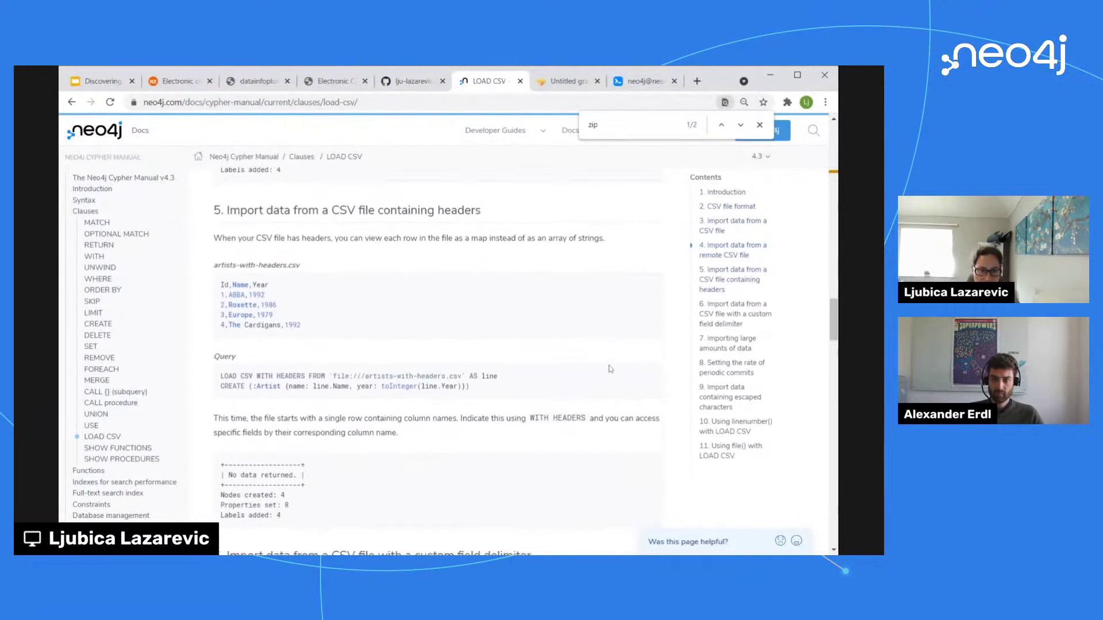
scroll(533, 457, down, 4)
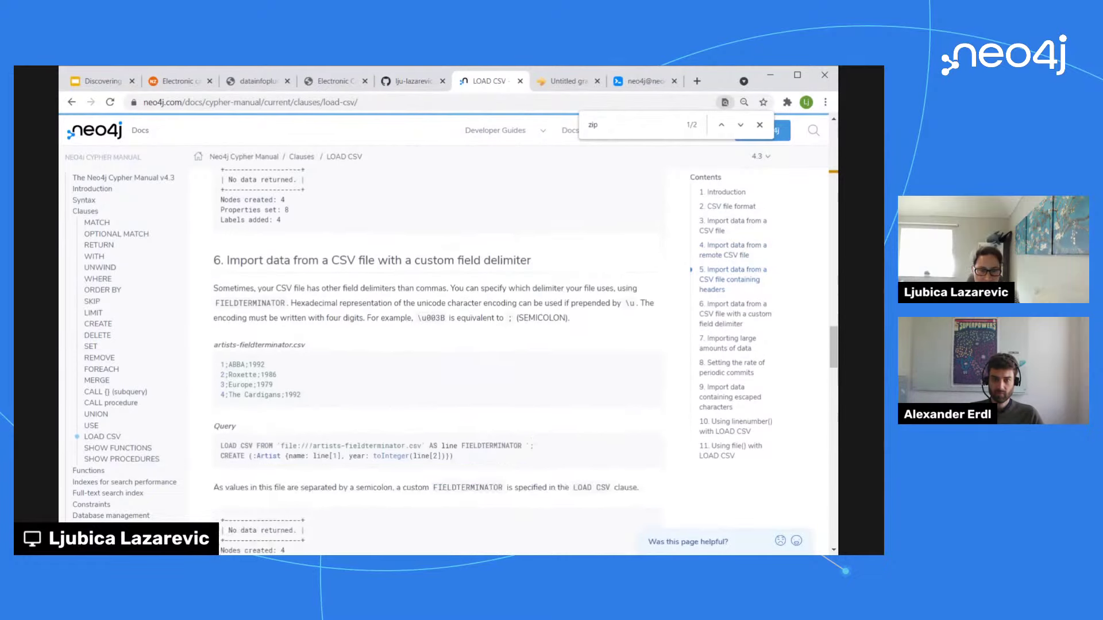
scroll(533, 402, up, 15)
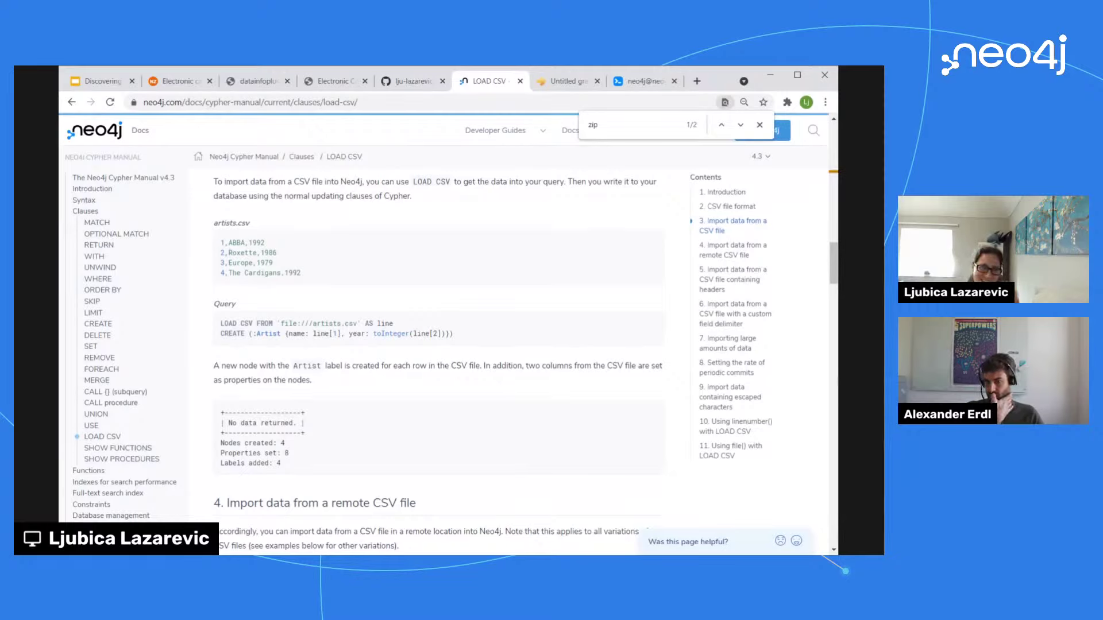
Step: Switch to the discoveraurafree GitHub repository and look over its file list and README introduction
click(417, 84)
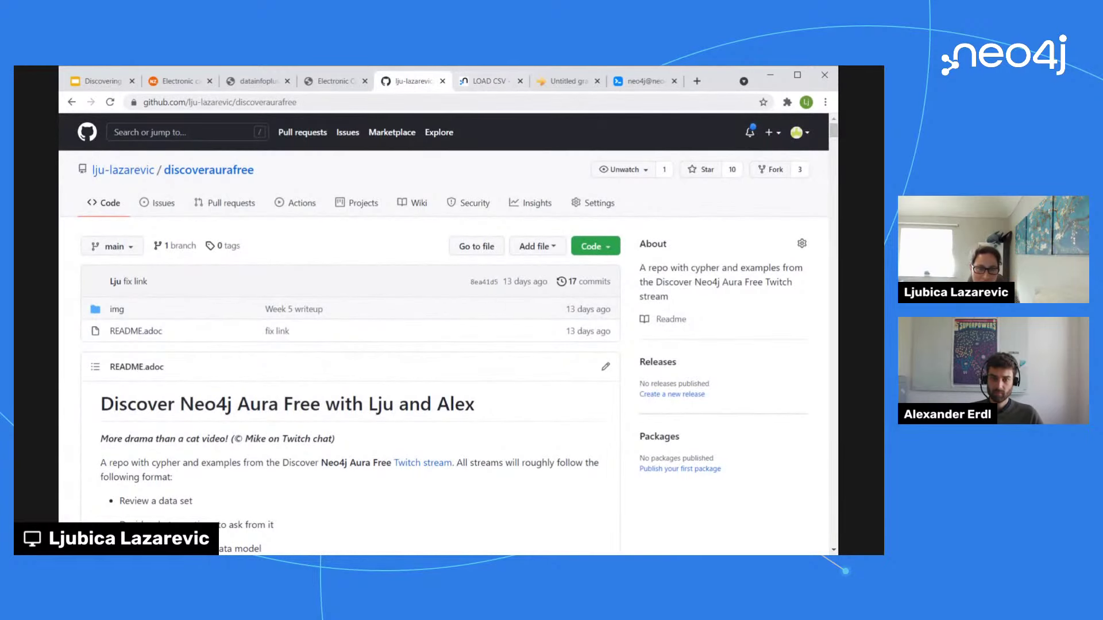
click(388, 102)
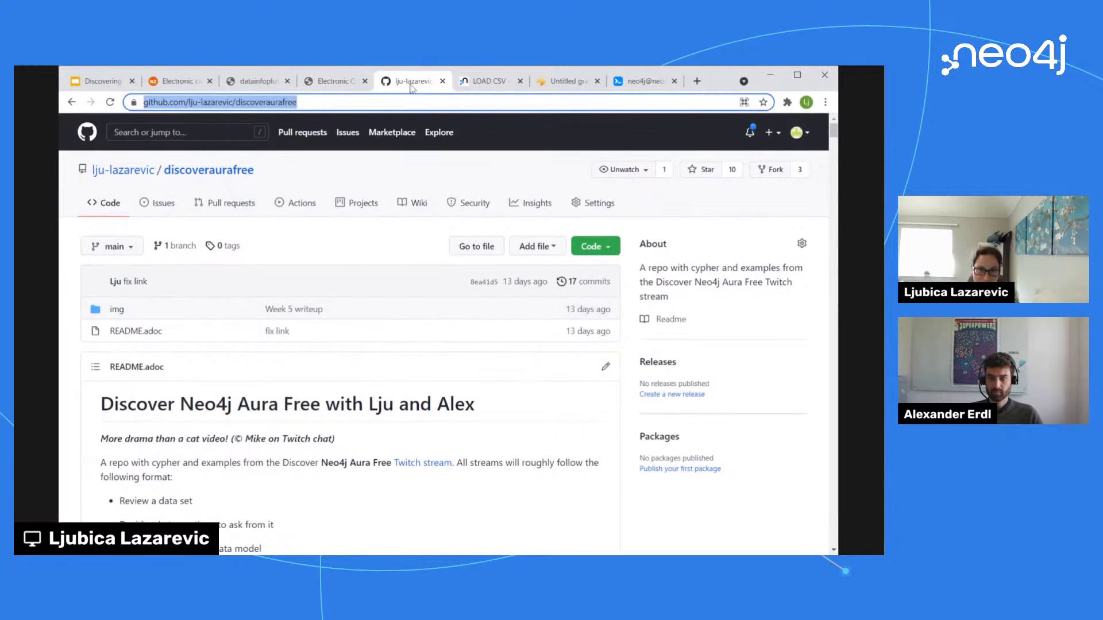
click(529, 139)
scroll(503, 253, down, 1)
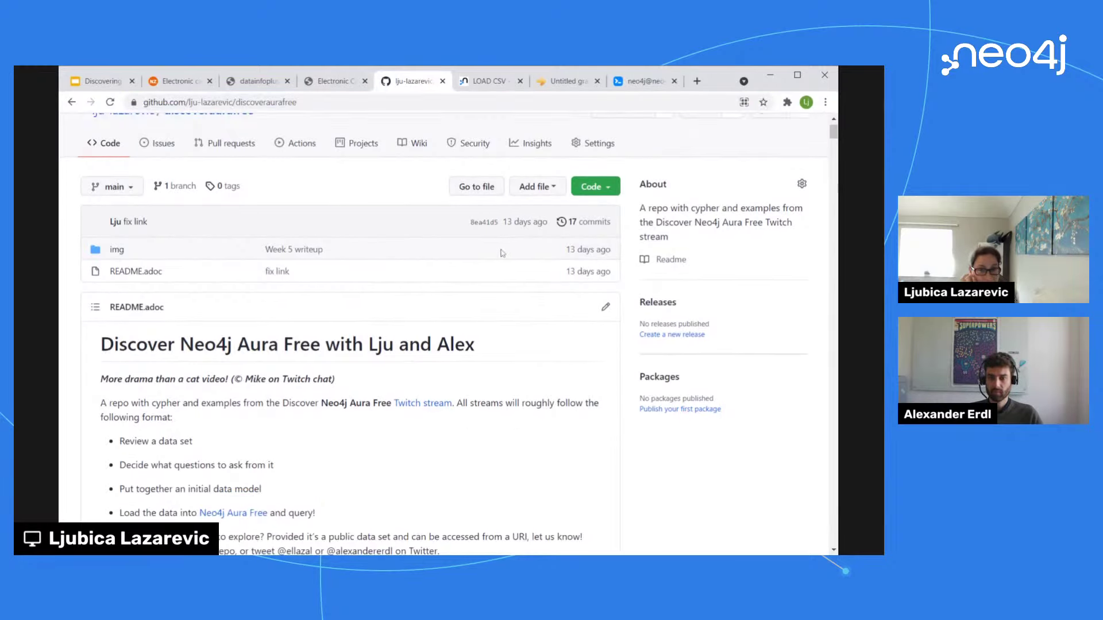
scroll(502, 253, up, 1)
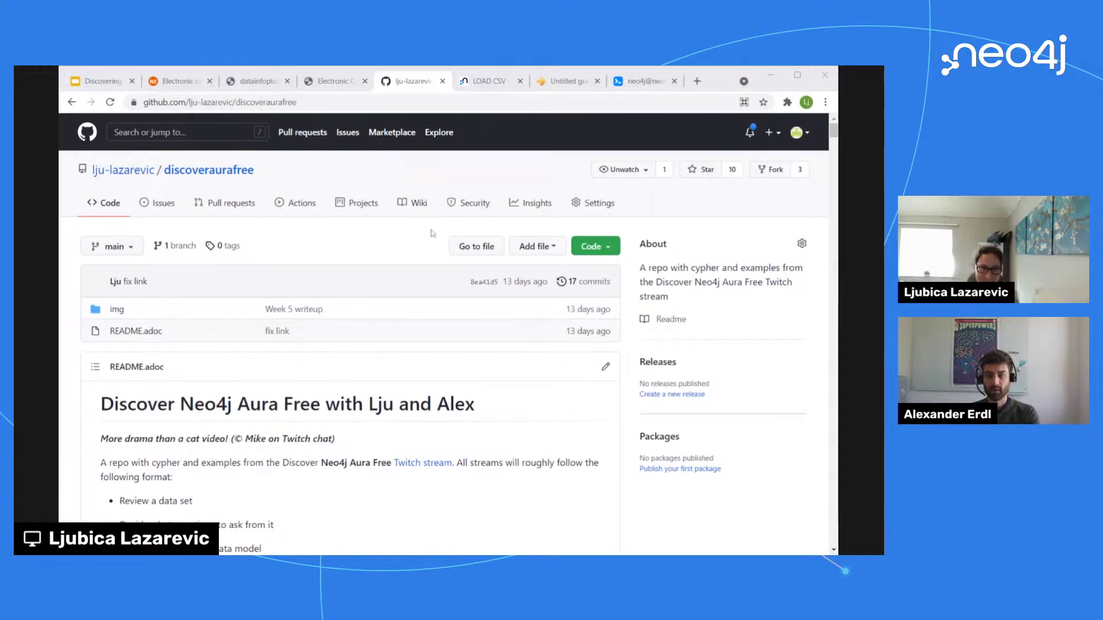
Step: In Neo4j Browser, replace the zip URL with the misc repository's raw GitHub URL for electronic-card-transactions-july-2021-csv-tables.csv and run the LOAD CSV query
click(643, 81)
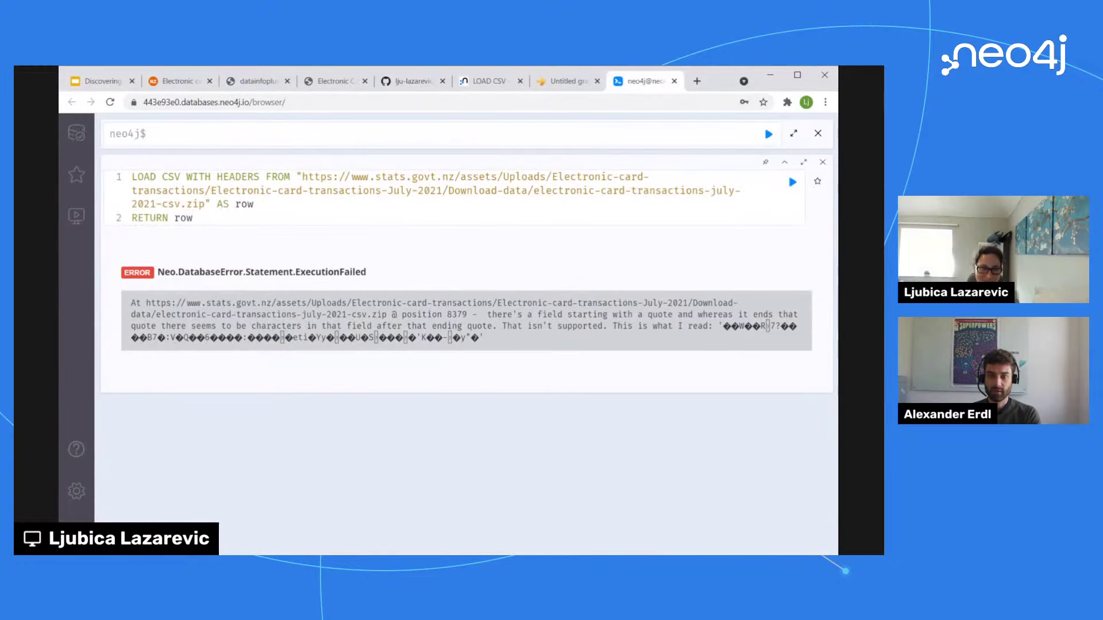
drag(205, 204, 303, 177)
text(https://raw.githubusercontent.com/lju-lazarevic/misc/main/electronic-card-transactions-july-2021-csv-tables.csv)
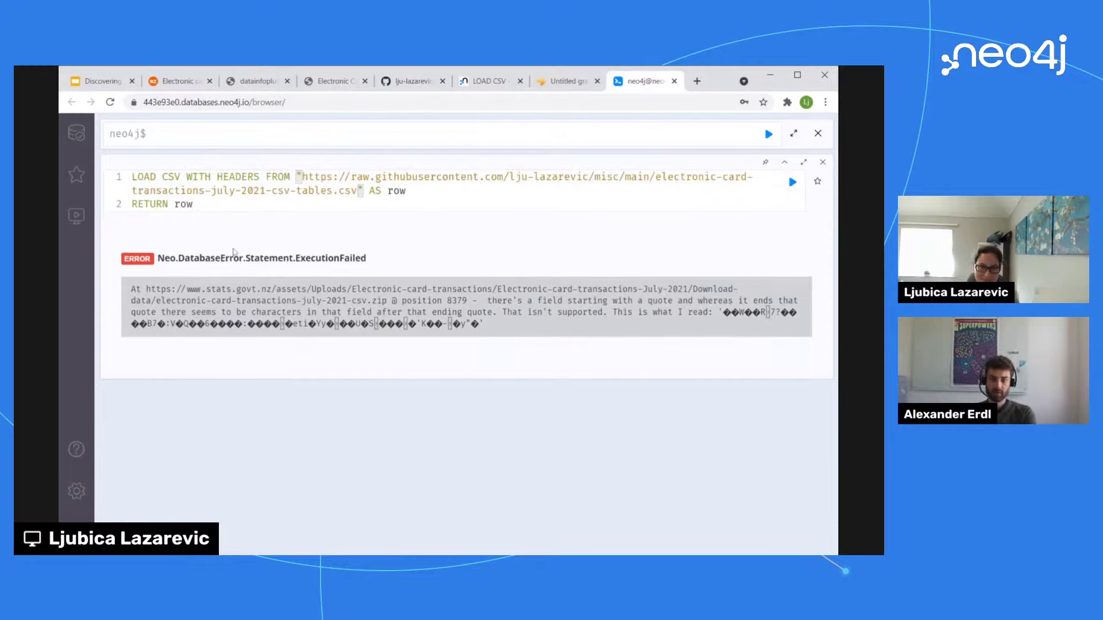
key(ctrl+Return)
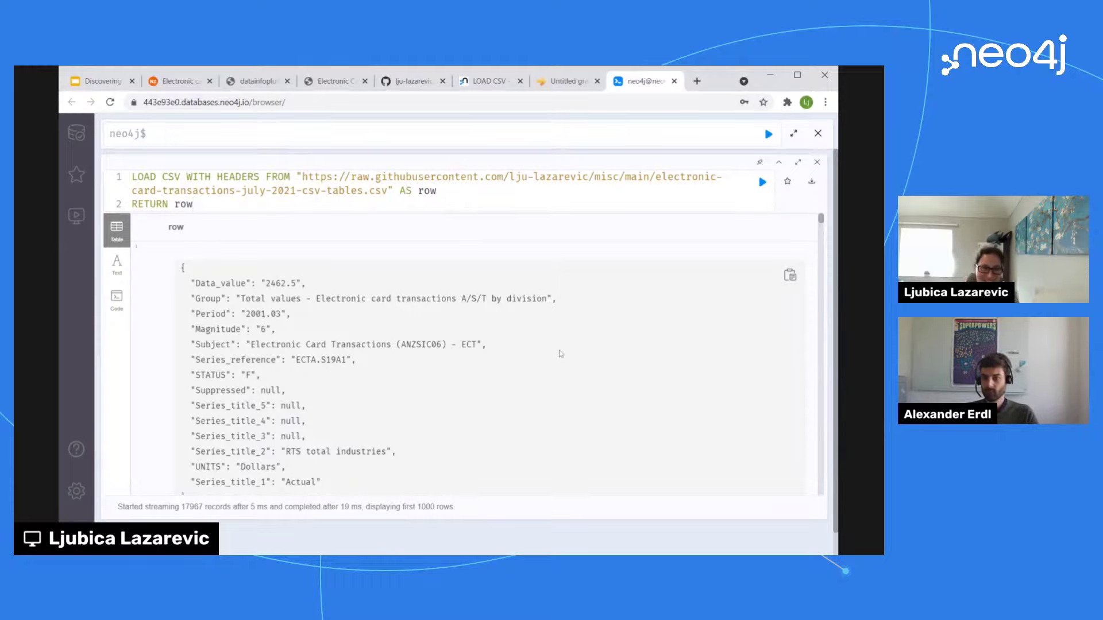
scroll(553, 351, down, 1)
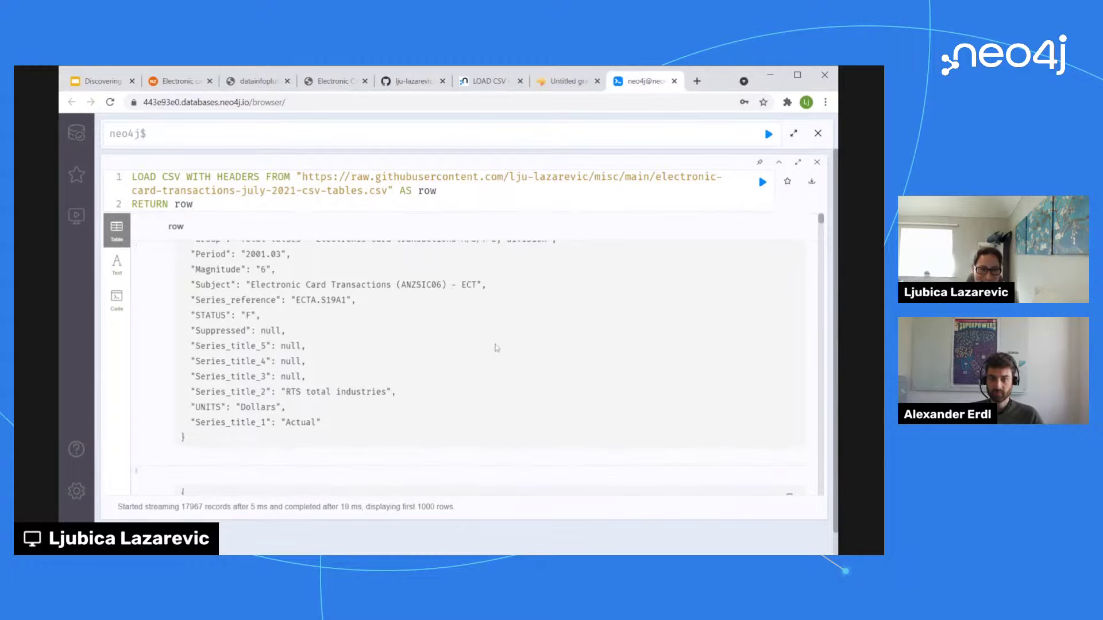
scroll(497, 347, up, 1)
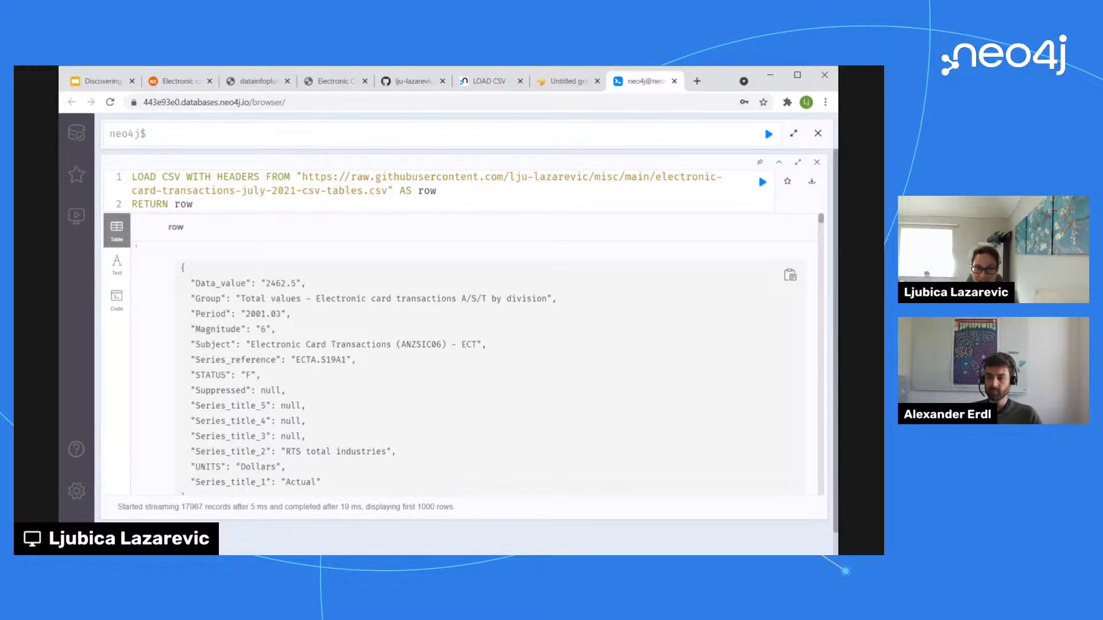
Step: Examine the discoveraurafree README's list of previous episodes and the Week 1 NBA data model and LOAD CSV query
click(415, 85)
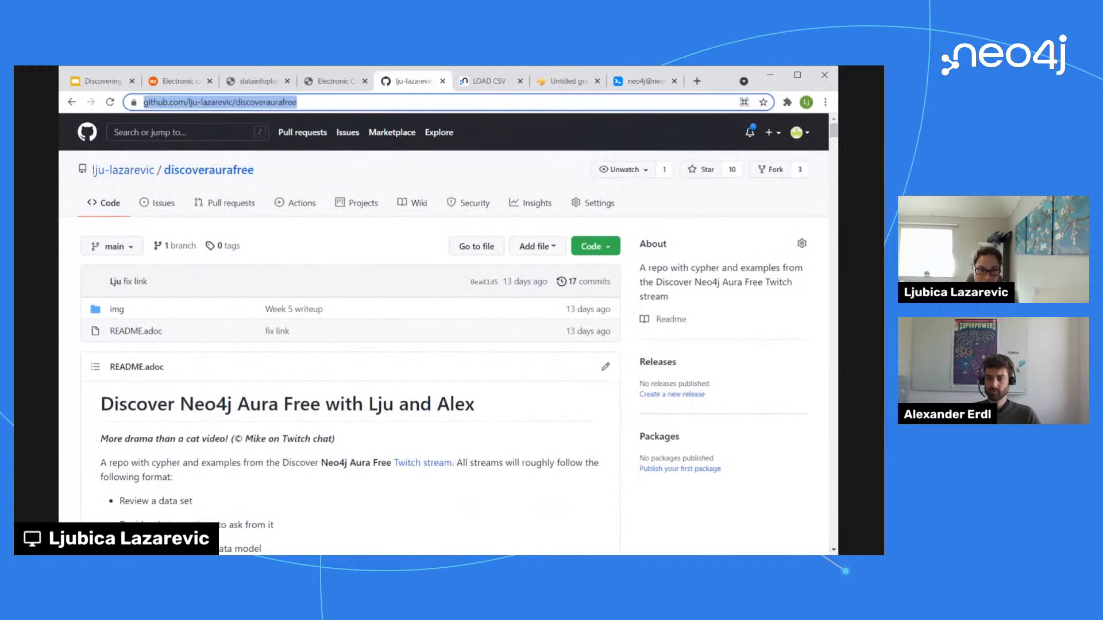
key(alt+Tab)
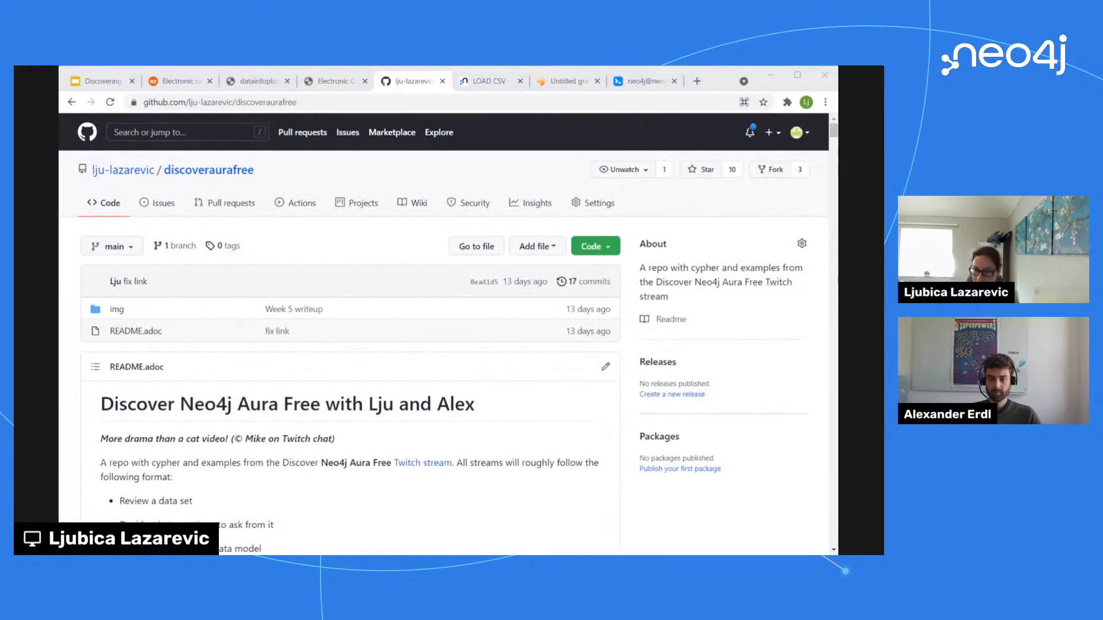
scroll(341, 315, down, 15)
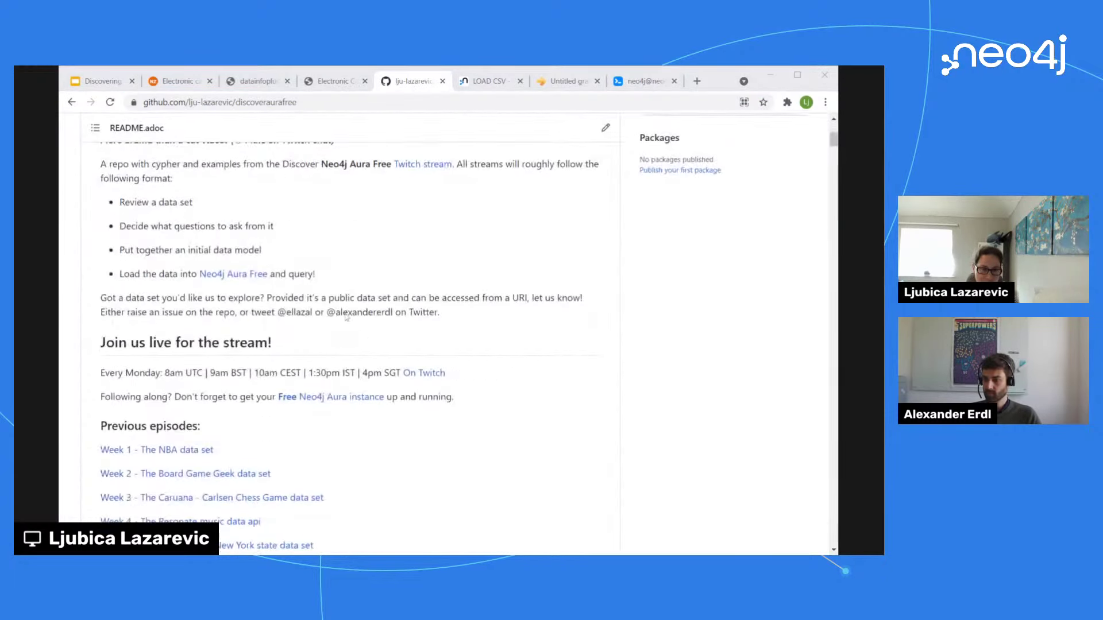
scroll(341, 314, up, 4)
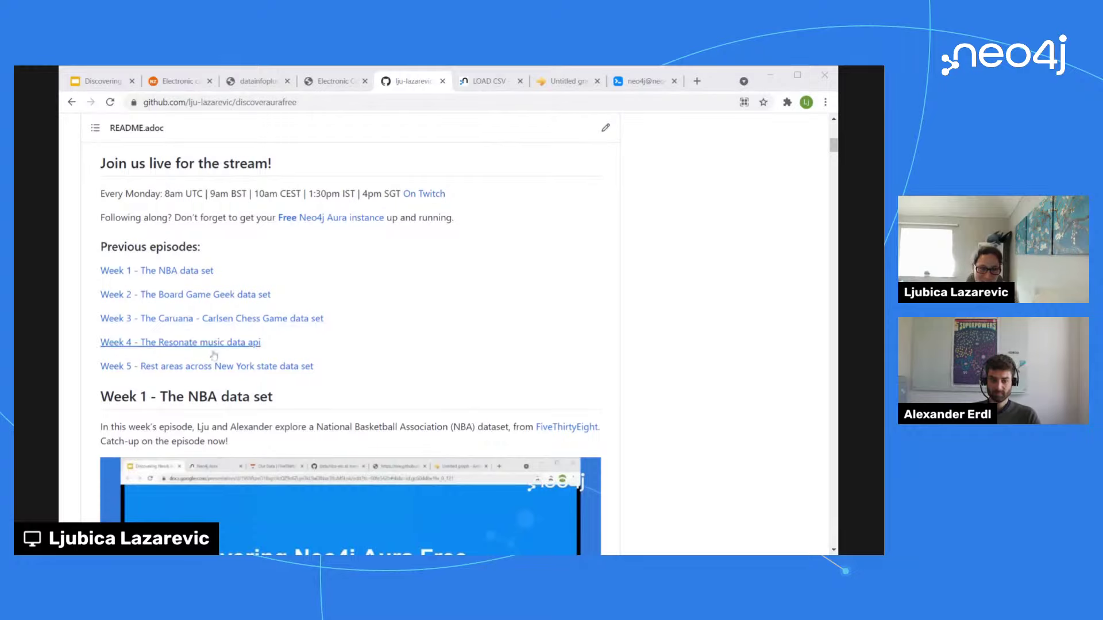
scroll(540, 267, down, 10)
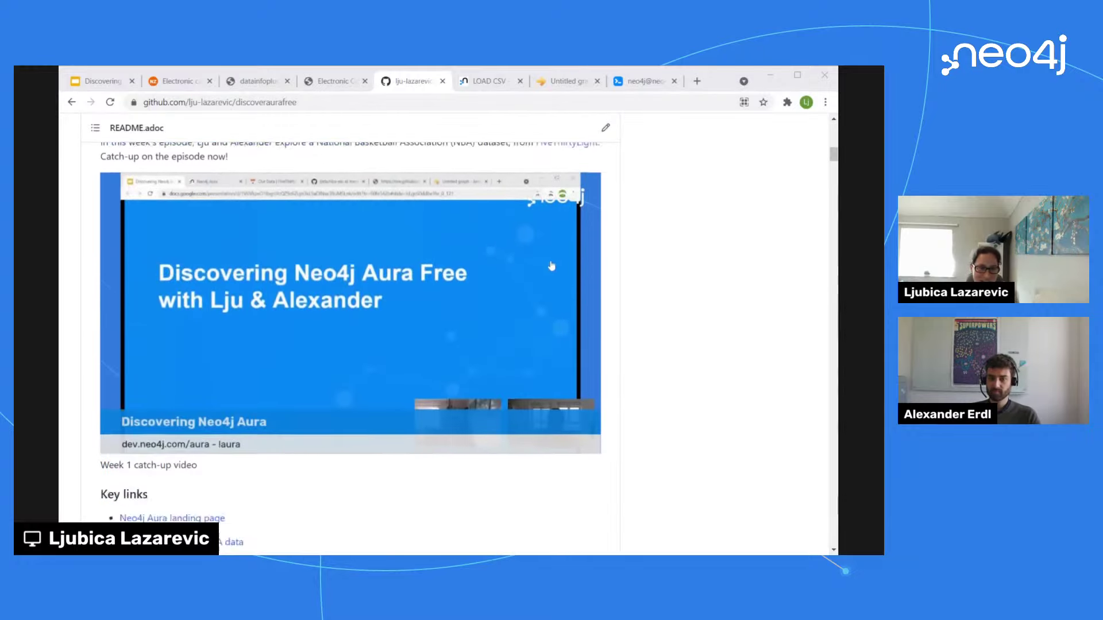
scroll(550, 266, down, 11)
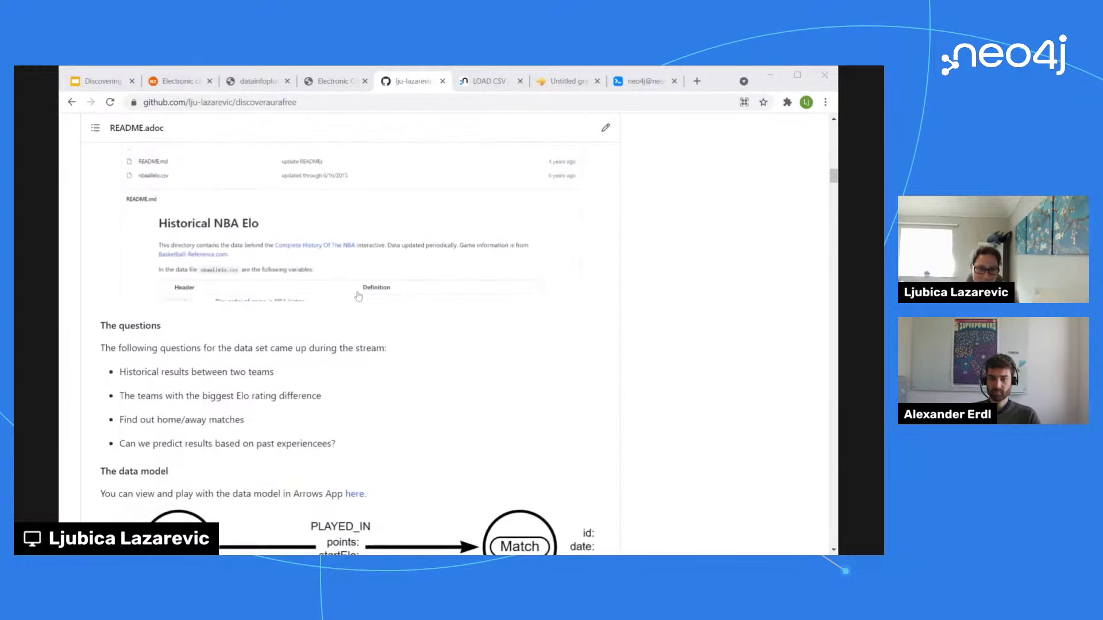
scroll(705, 386, down, 3)
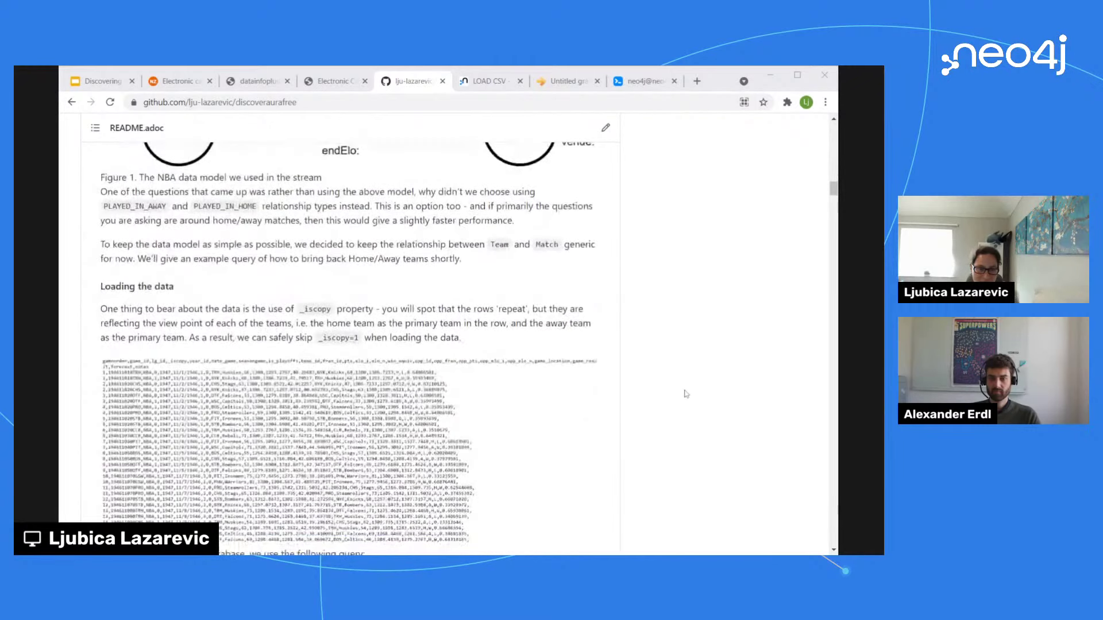
scroll(403, 300, down, 5)
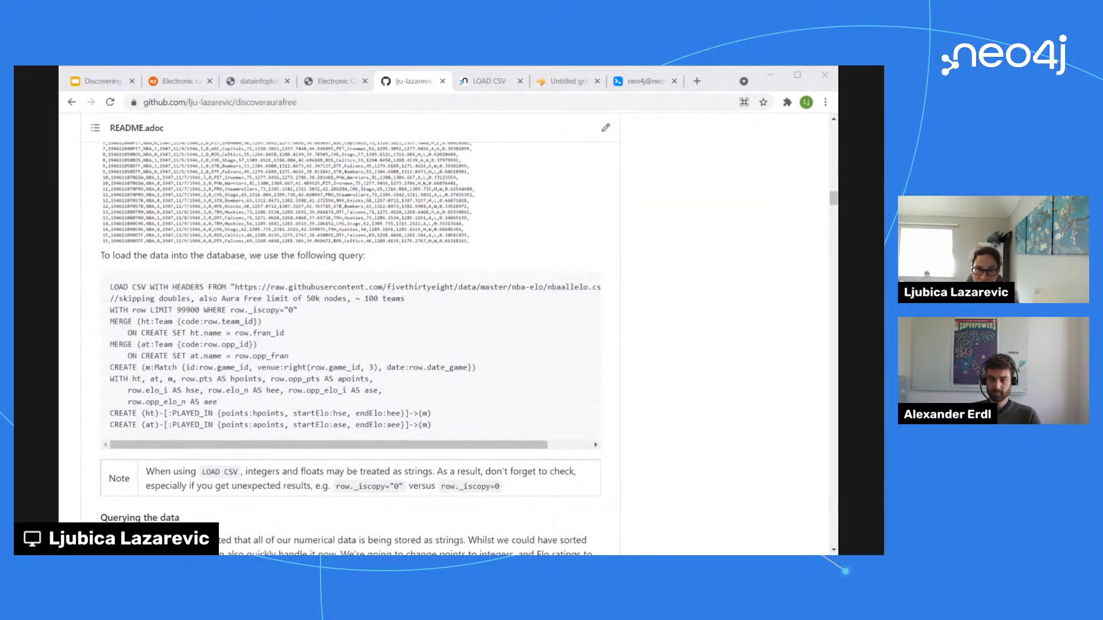
scroll(827, 345, up, 1)
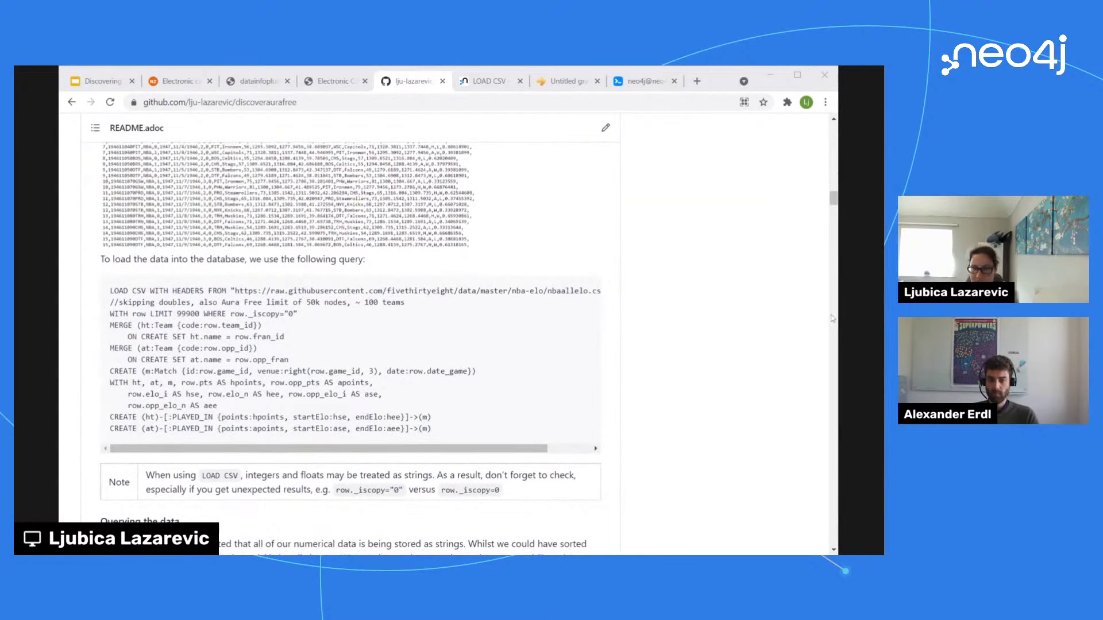
scroll(831, 319, up, 3)
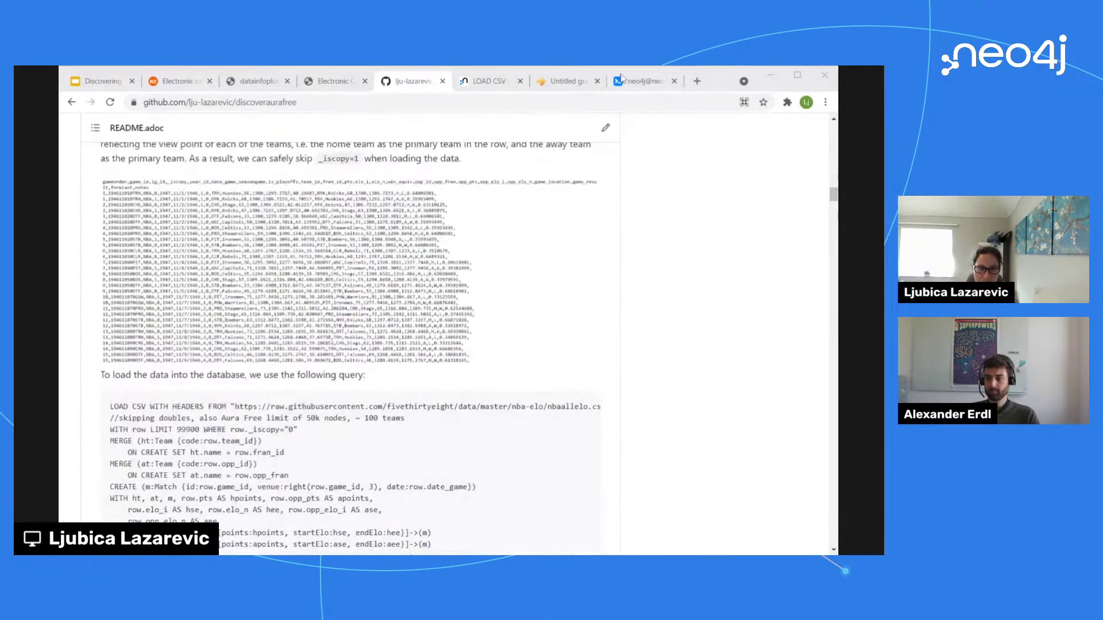
Step: Return to Neo4j Browser and examine the first returned row, highlighting its Series_reference and Subject fields
click(637, 81)
scroll(497, 385, down, 1)
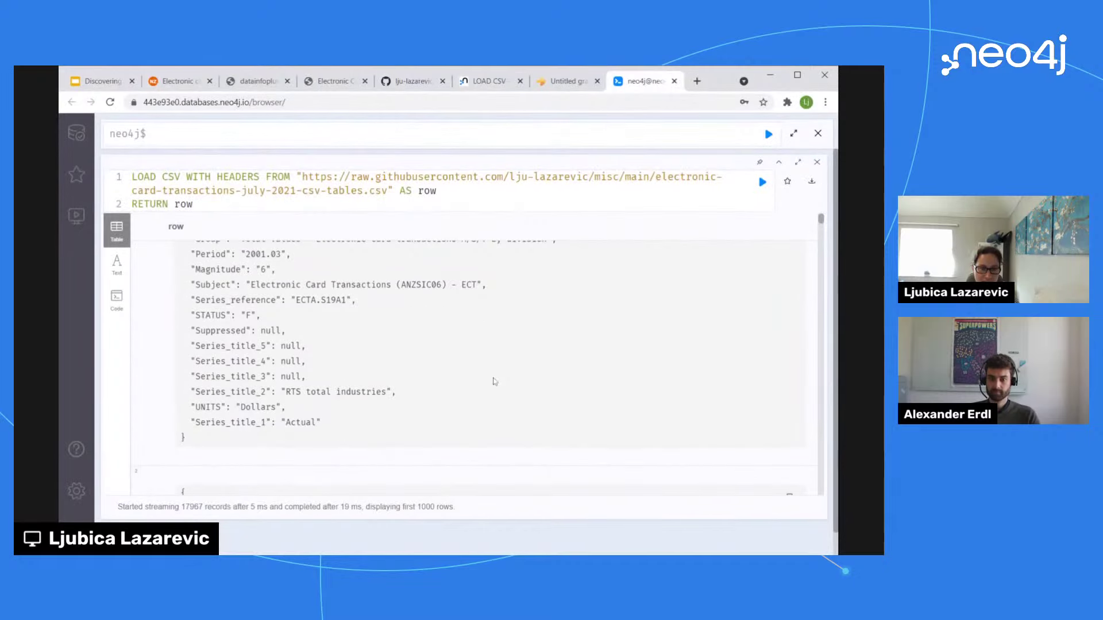
scroll(494, 381, up, 2)
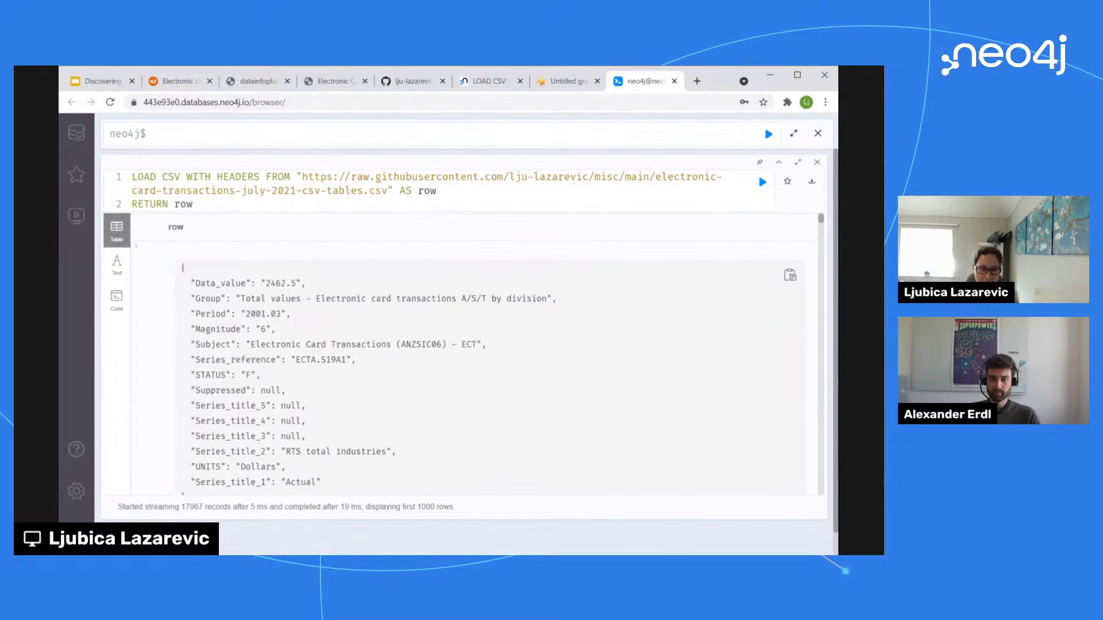
drag(365, 363, 195, 361)
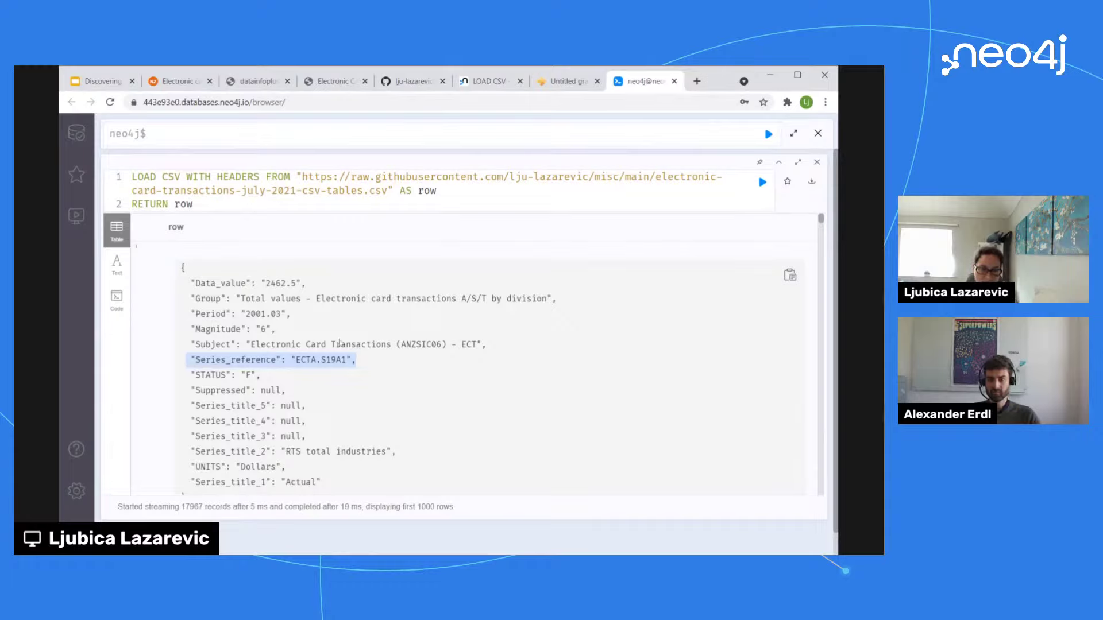
drag(357, 362, 184, 356)
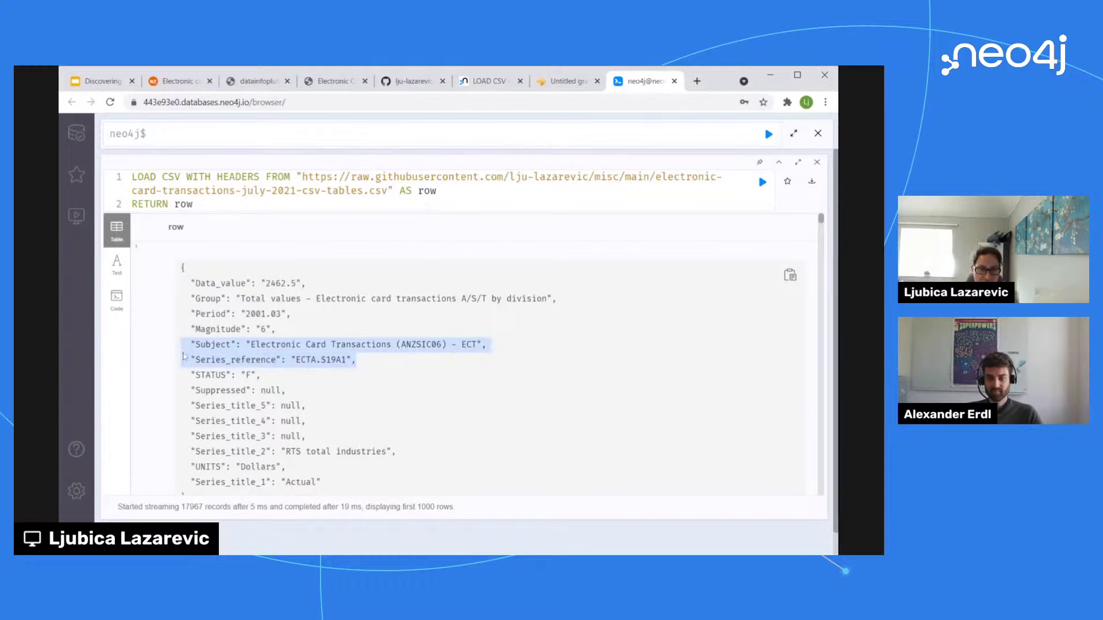
click(403, 370)
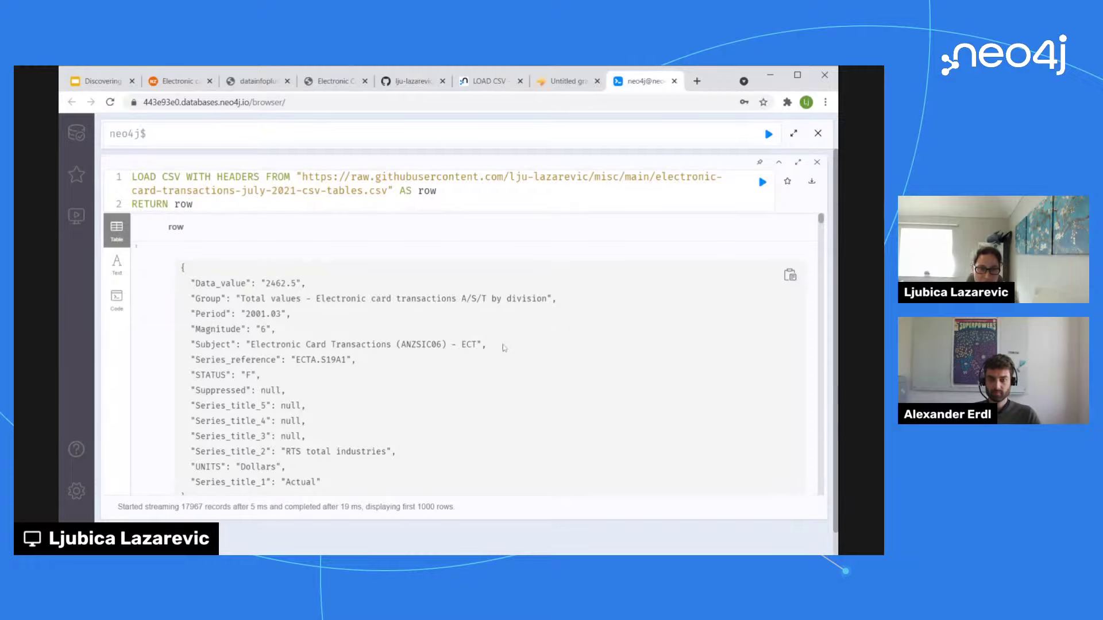
drag(494, 347, 182, 344)
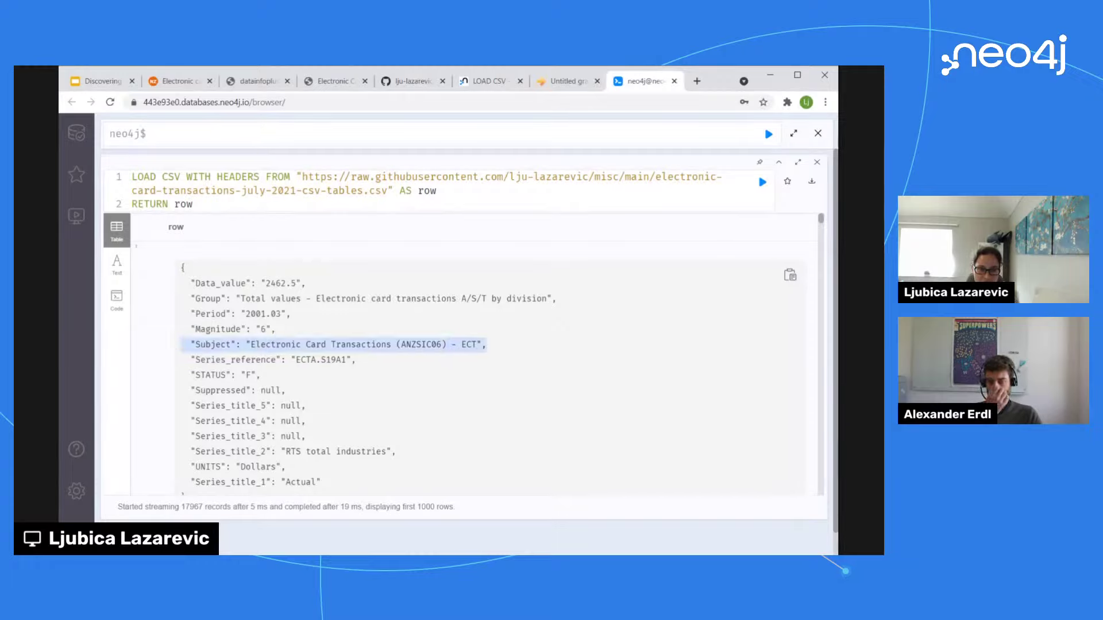
click(304, 345)
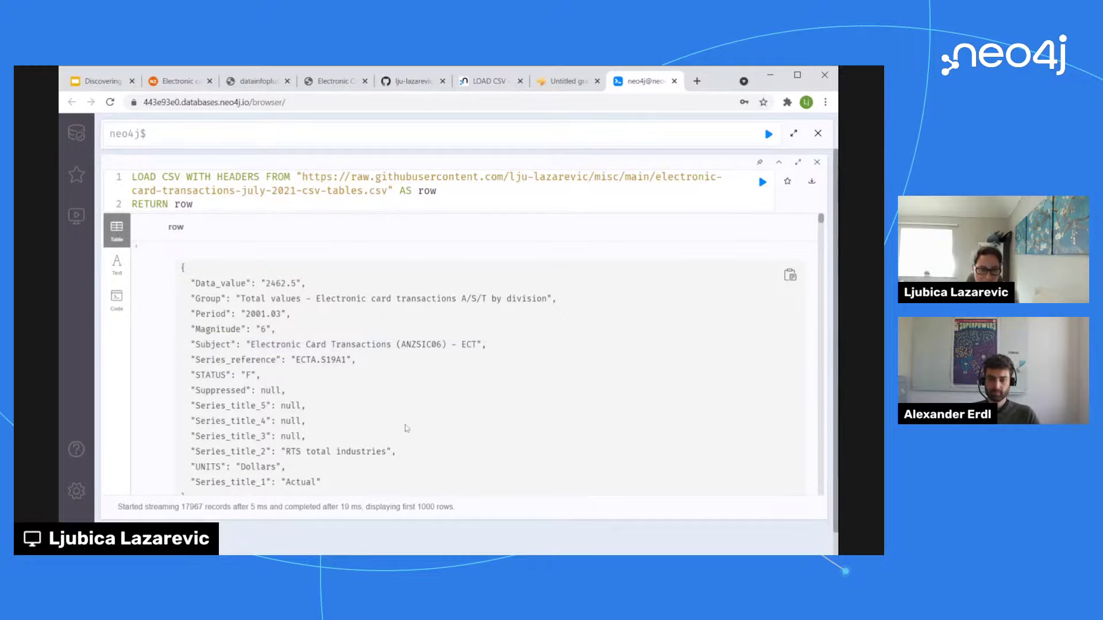
Step: Examine the Data_value and Period fields in the first returned row and compare them across the following rows
scroll(392, 441, down, 1)
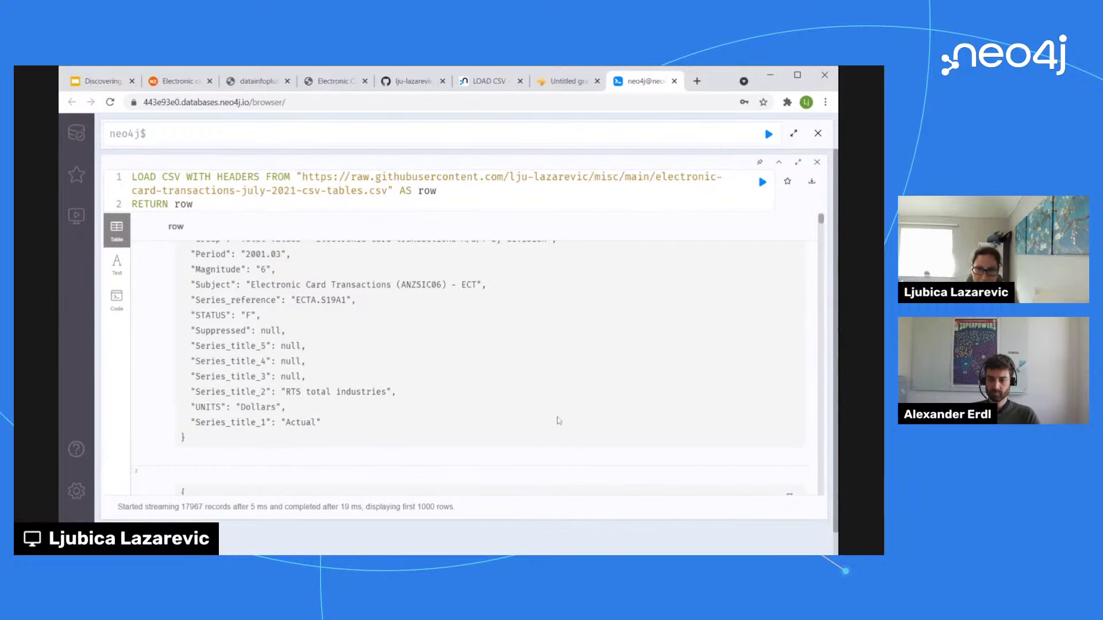
scroll(407, 441, up, 1)
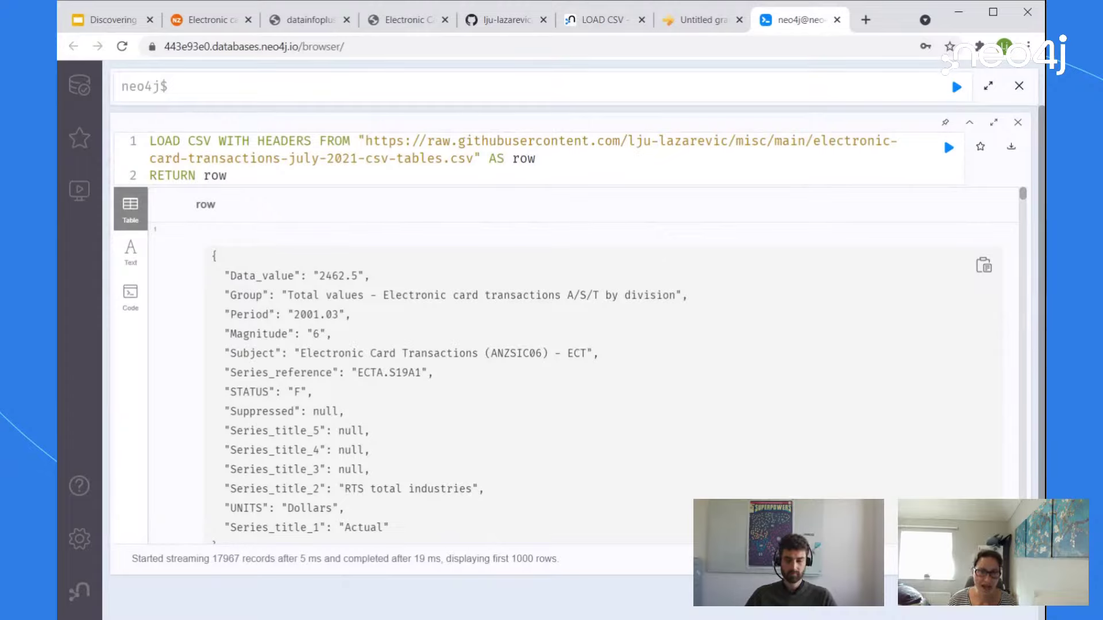
drag(370, 275, 320, 276)
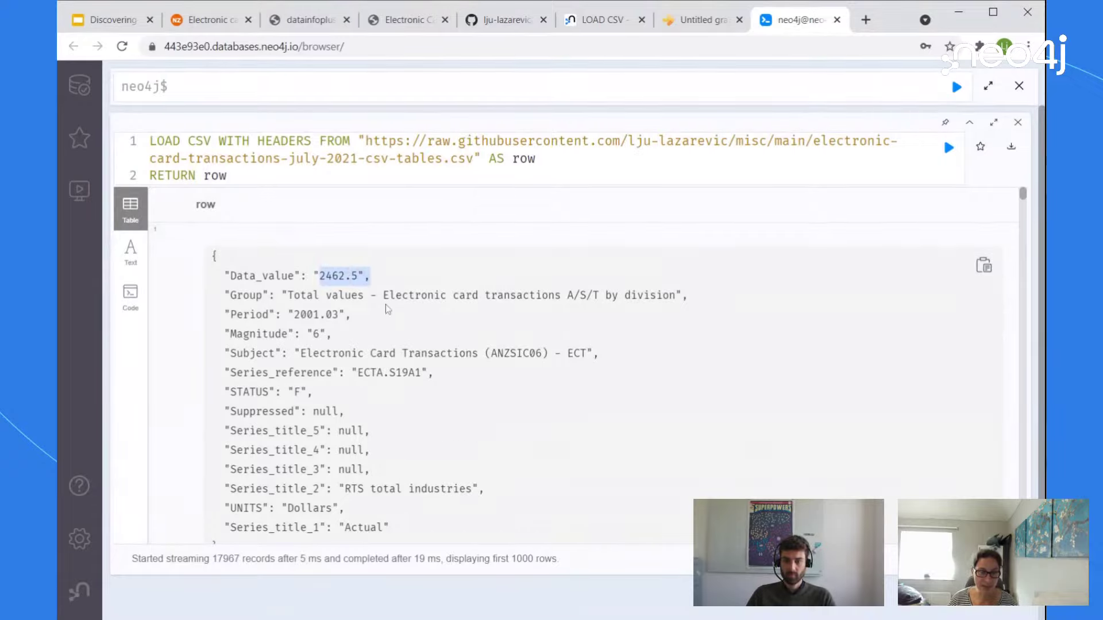
drag(369, 315, 295, 314)
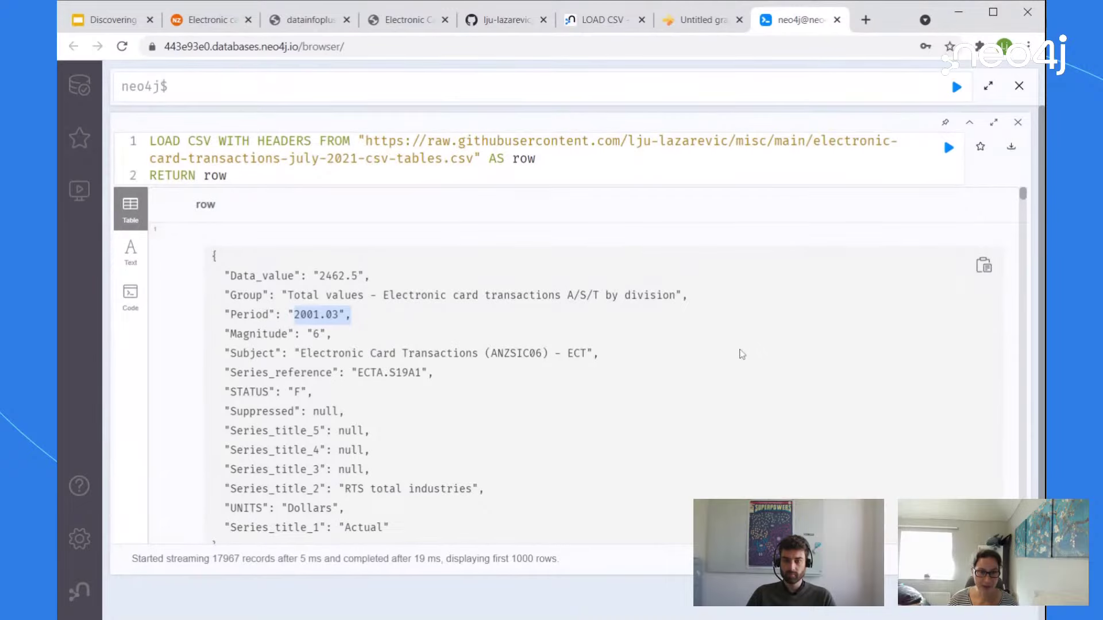
scroll(741, 354, down, 6)
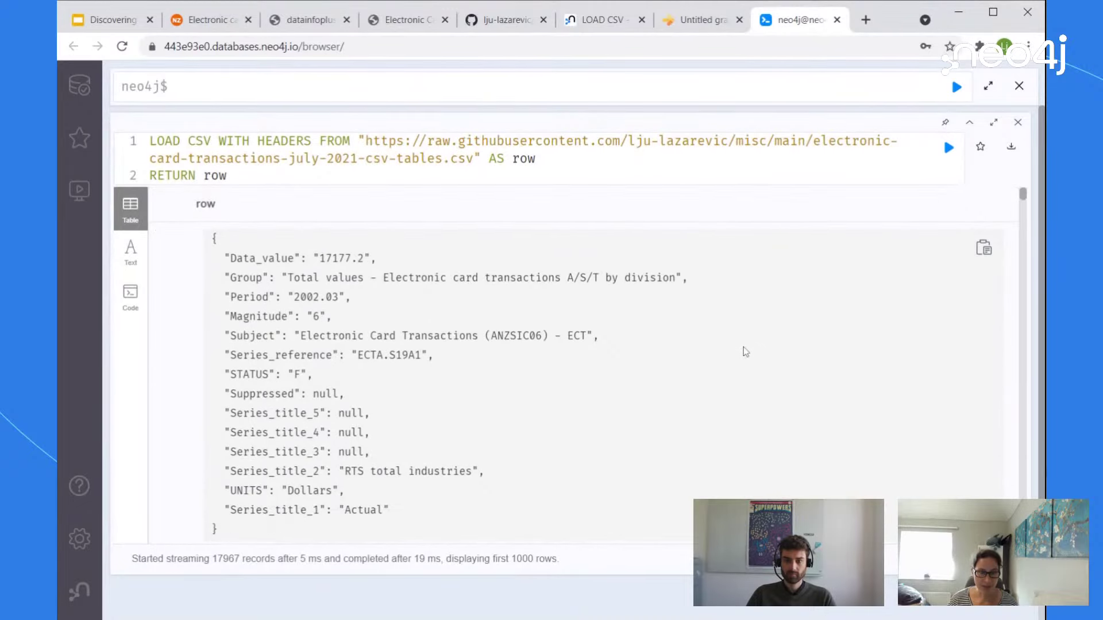
scroll(745, 351, down, 1)
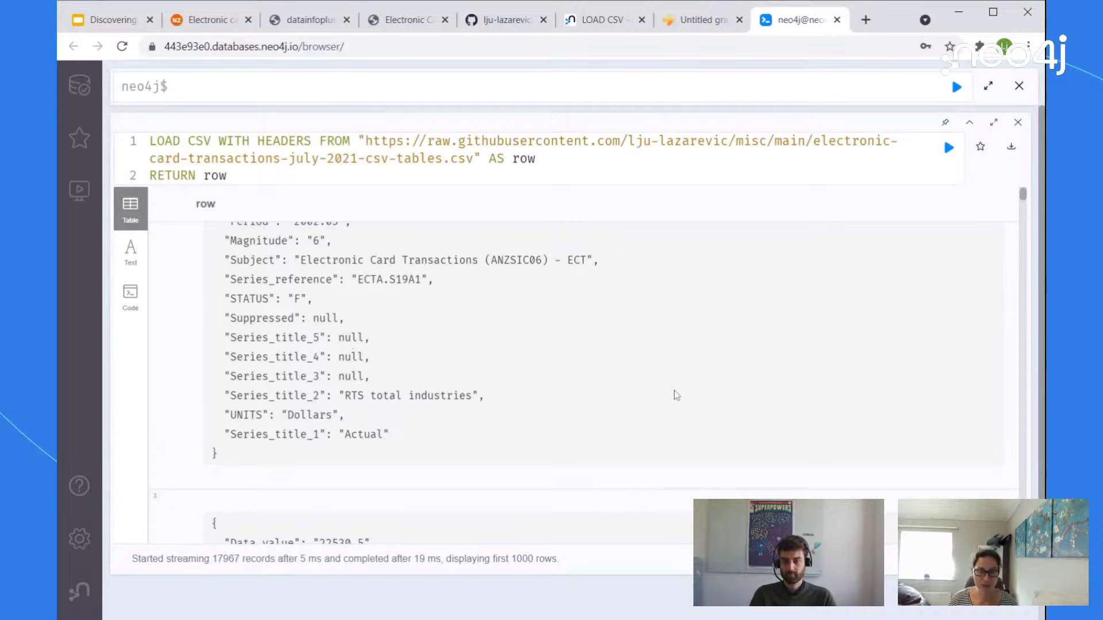
scroll(739, 379, down, 4)
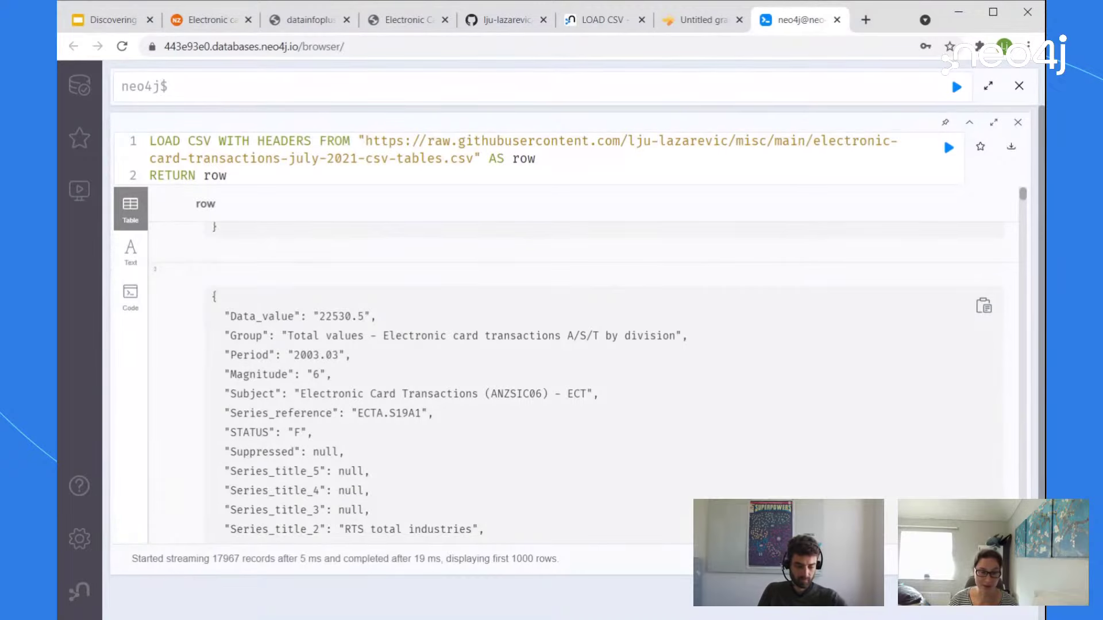
scroll(750, 373, down, 5)
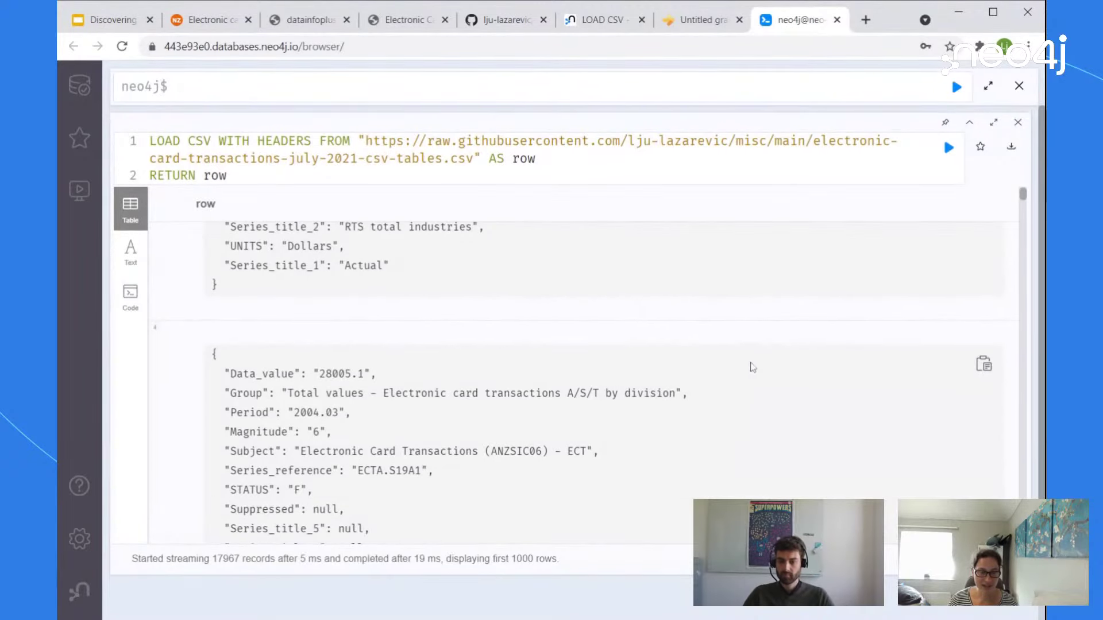
scroll(753, 368, down, 3)
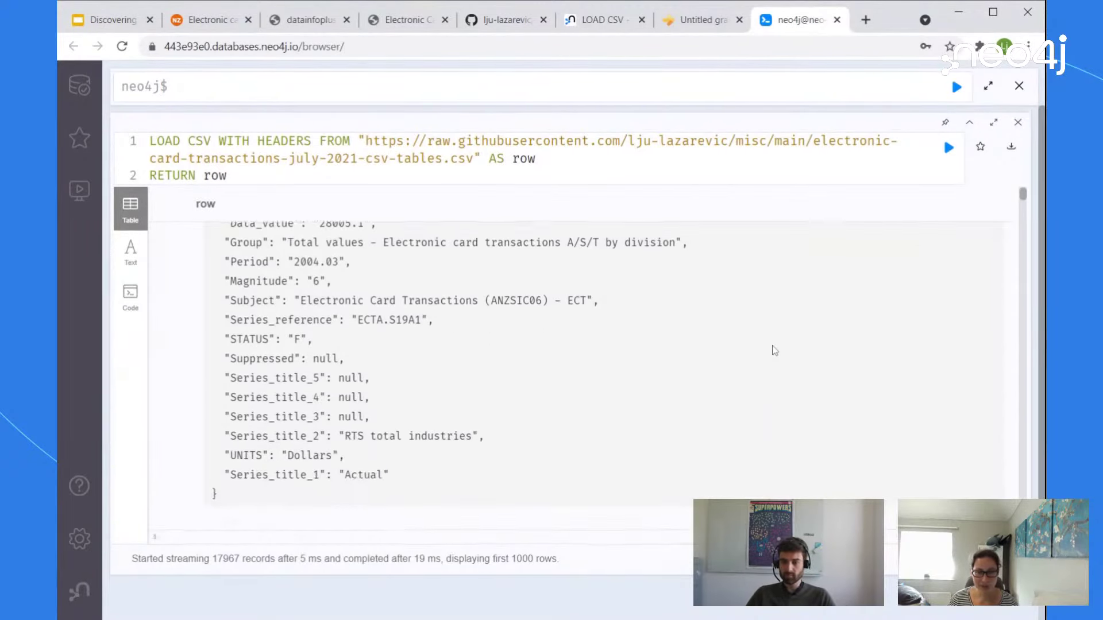
scroll(741, 333, up, 15)
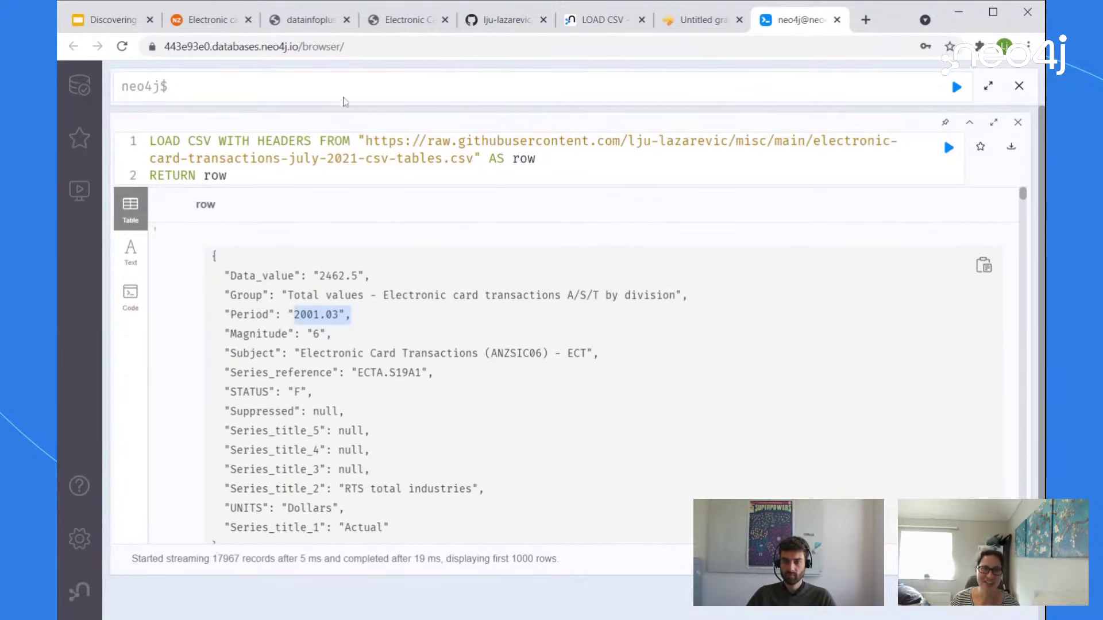
Step: Replace row with the distinct keyword in the displayed query's RETURN clause and copy the whole query into the empty main editor
click(230, 175)
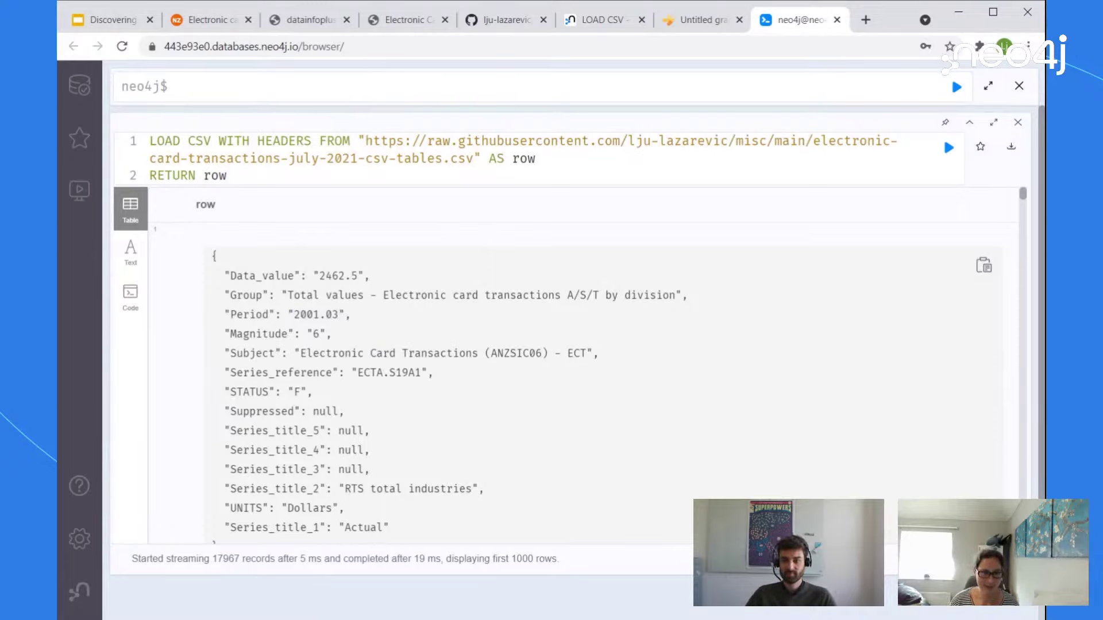
key(BackSpace)
key(BackSpace)
key(BackSpace)
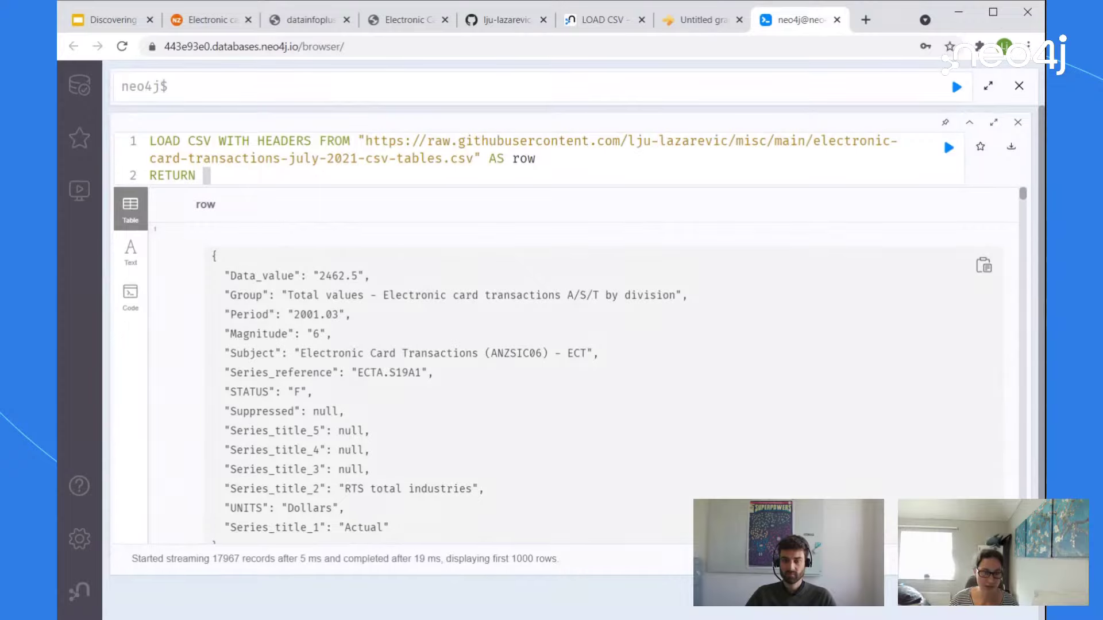
text(disticnt)
key(ctrl+a)
key(ctrl+c)
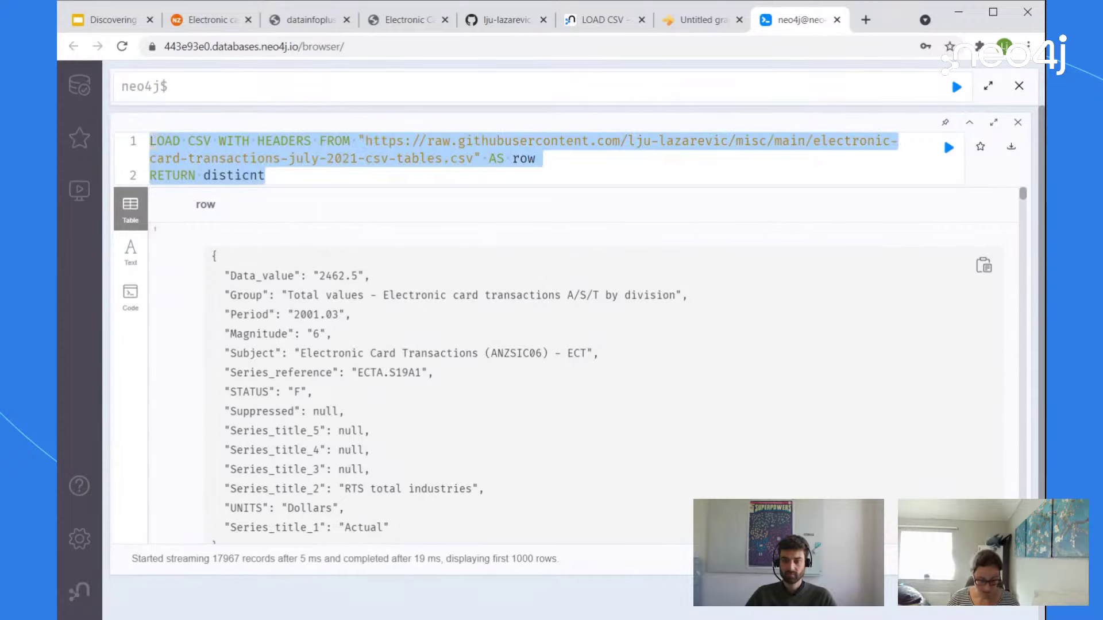
click(425, 87)
key(ctrl+v)
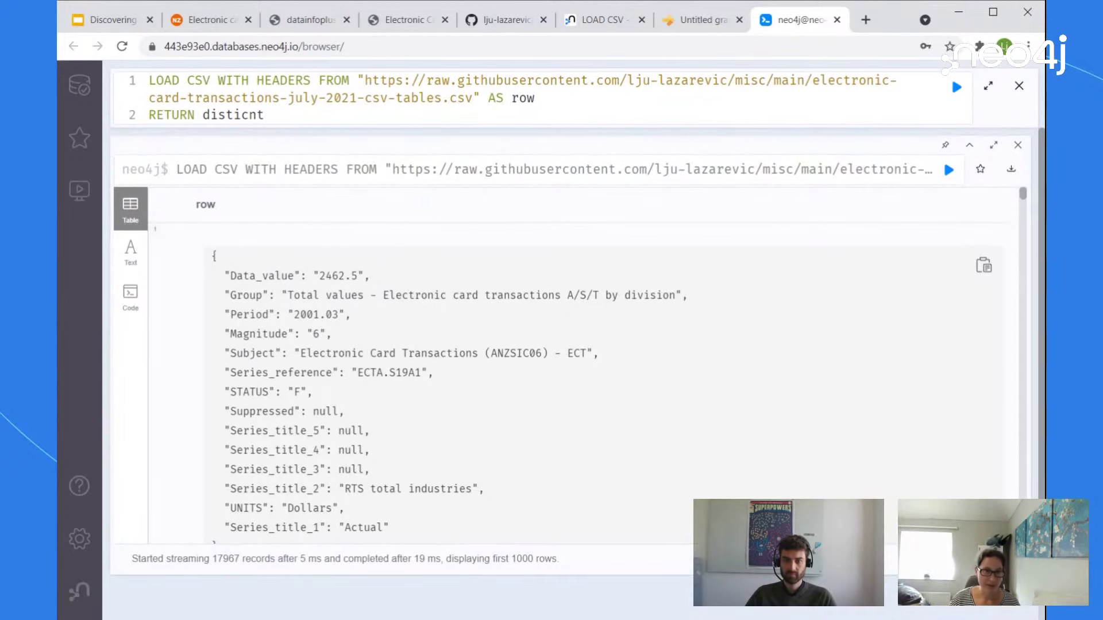
Step: Correct the keyword spelling, complete the clause as RETURN distinct row.Series_title_1, and run the query
key(BackSpace)
key(BackSpace)
key(BackSpace)
key(BackSpace)
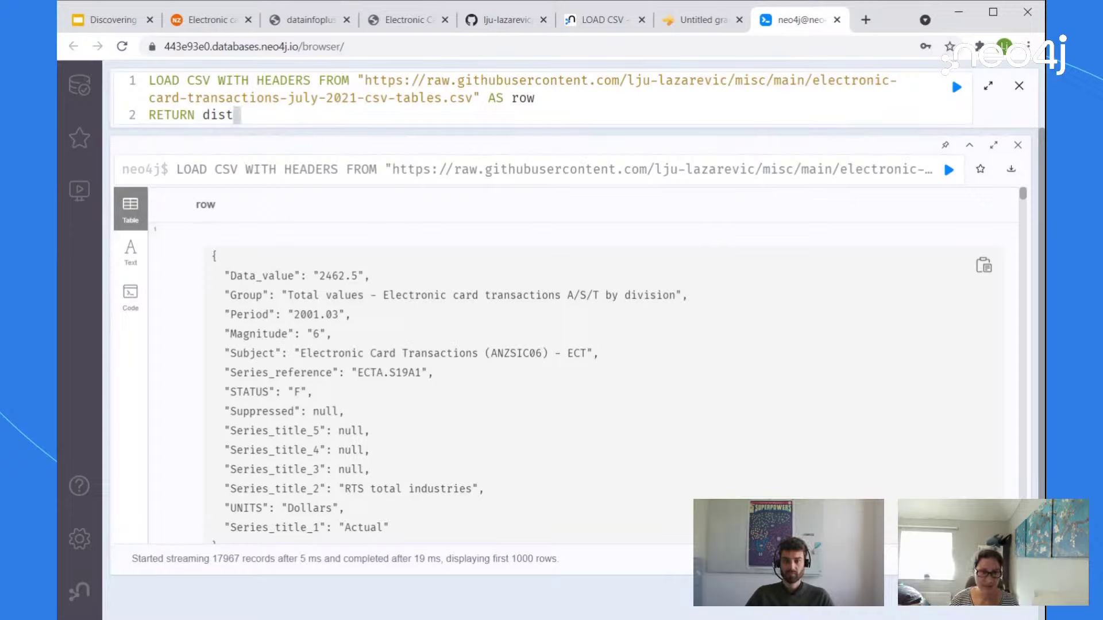
text(invy)
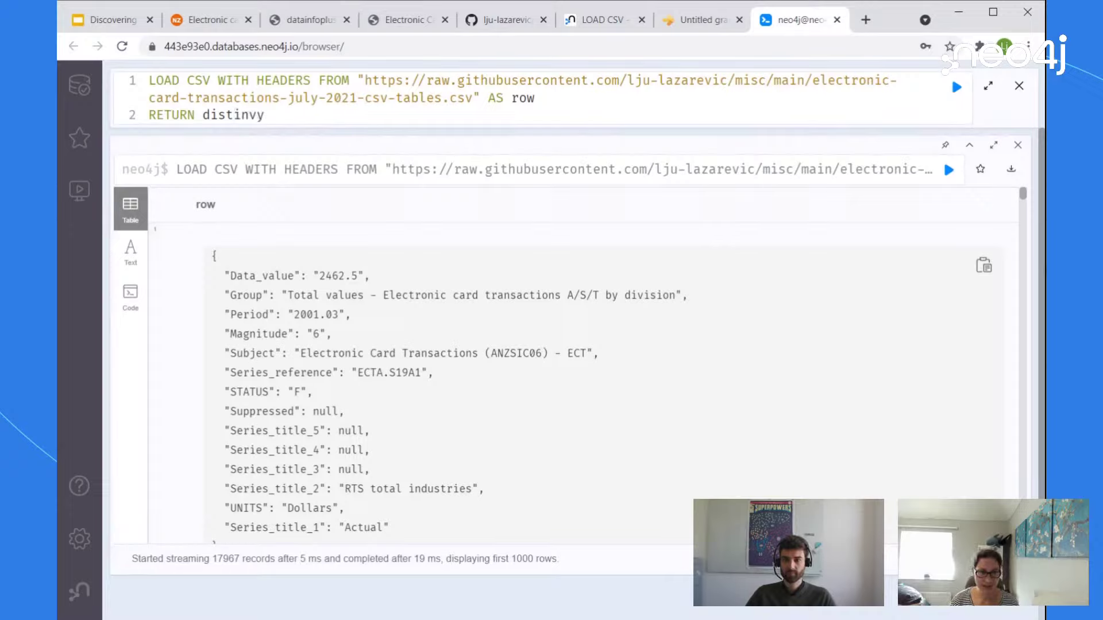
key(BackSpace)
key(BackSpace)
key(BackSpace)
key(BackSpace)
text(inct)
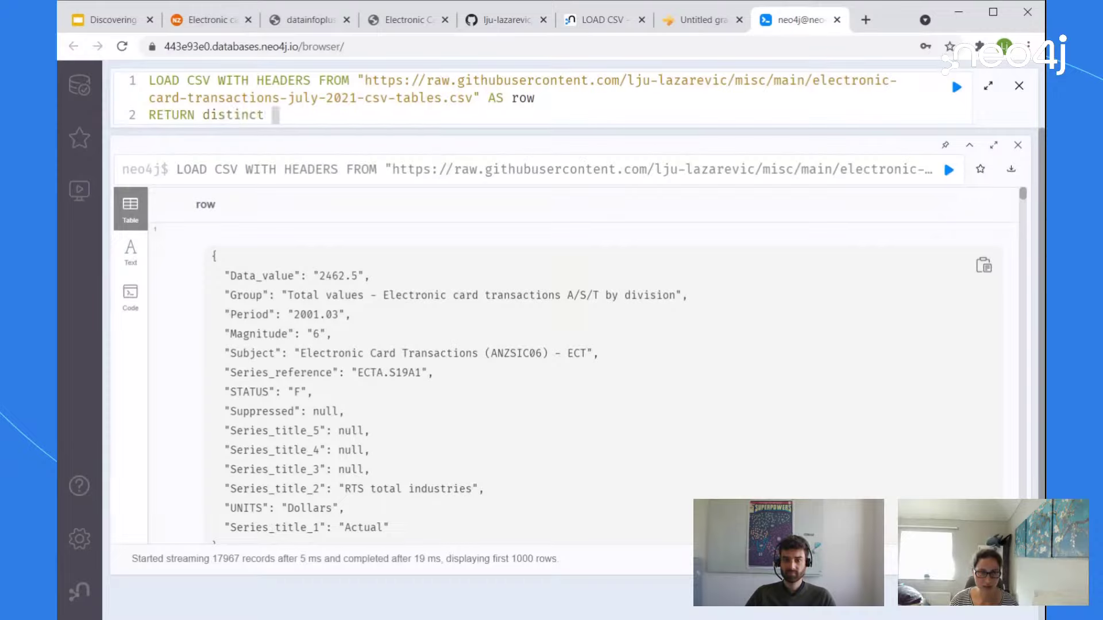
text( row.)
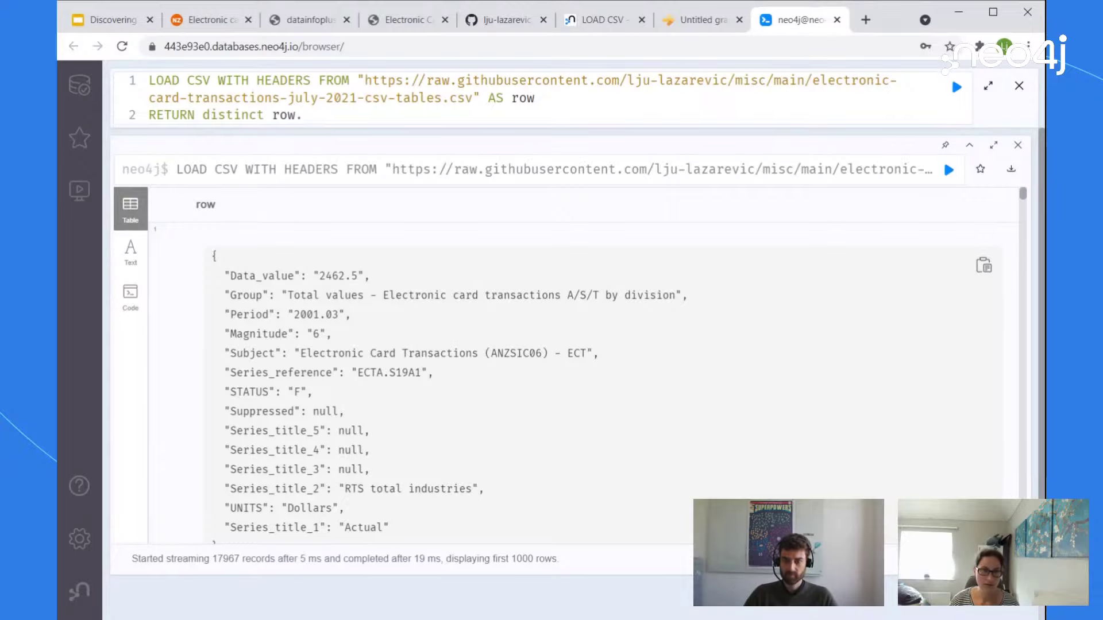
text(Series_title_1)
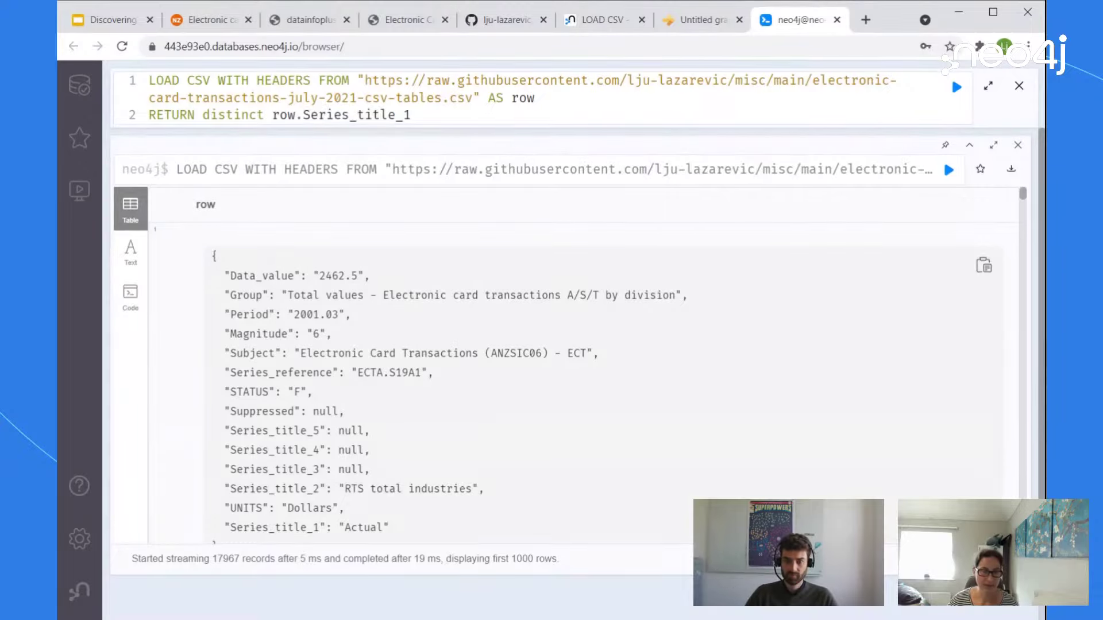
key(ctrl+Return)
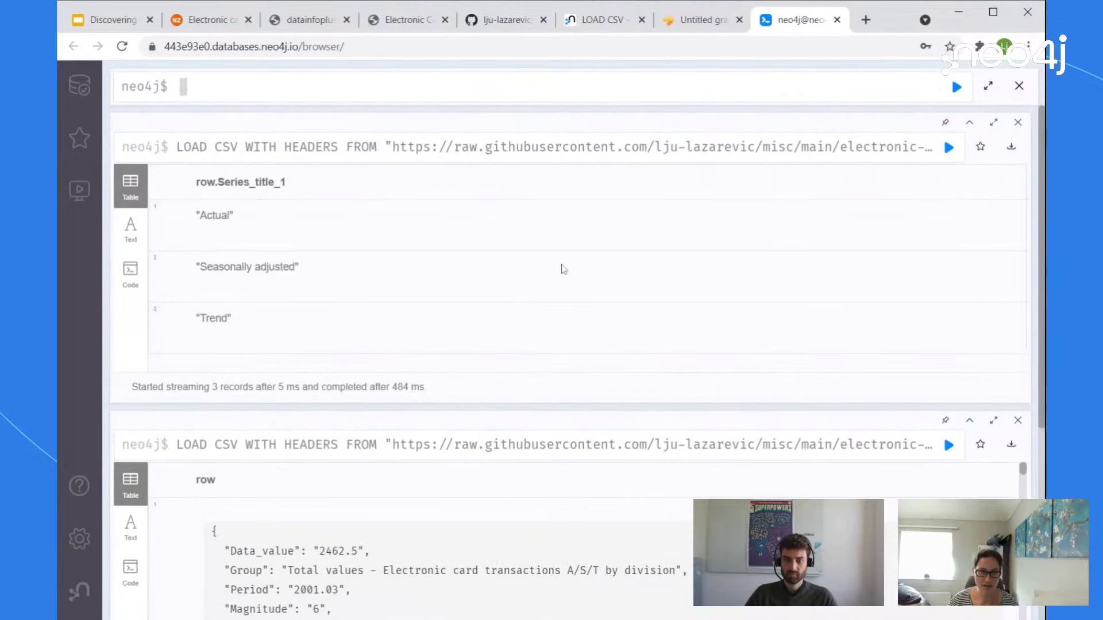
Step: Examine the distinct Series_title_1 values, highlighting "Actual", and check the other Series_title fields in the first full row below
scroll(570, 267, down, 1)
scroll(570, 266, up, 1)
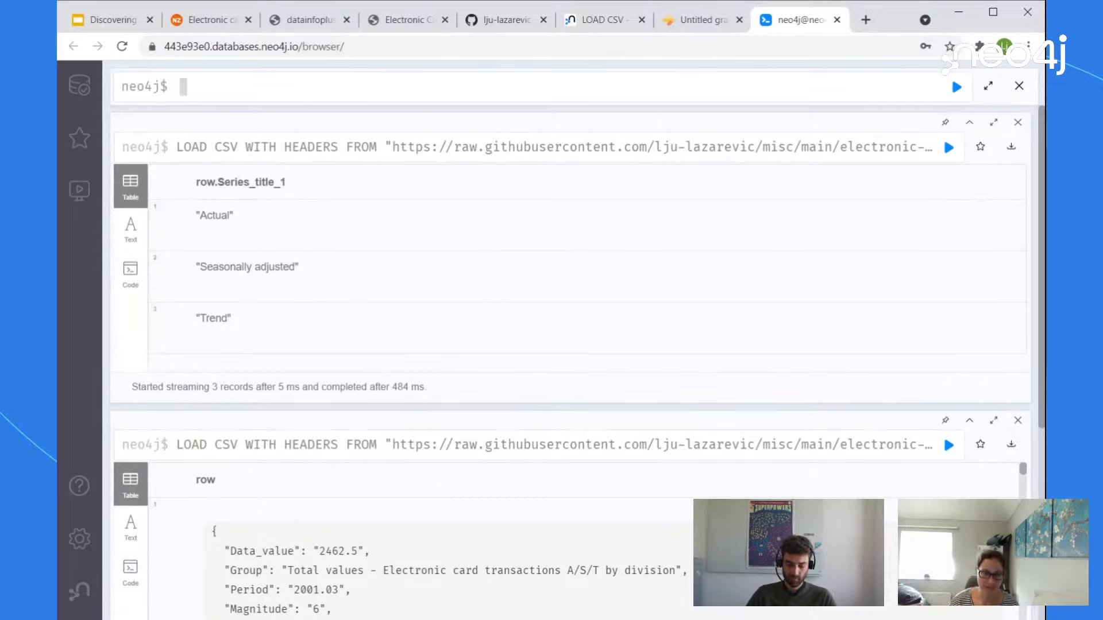
drag(235, 218, 187, 217)
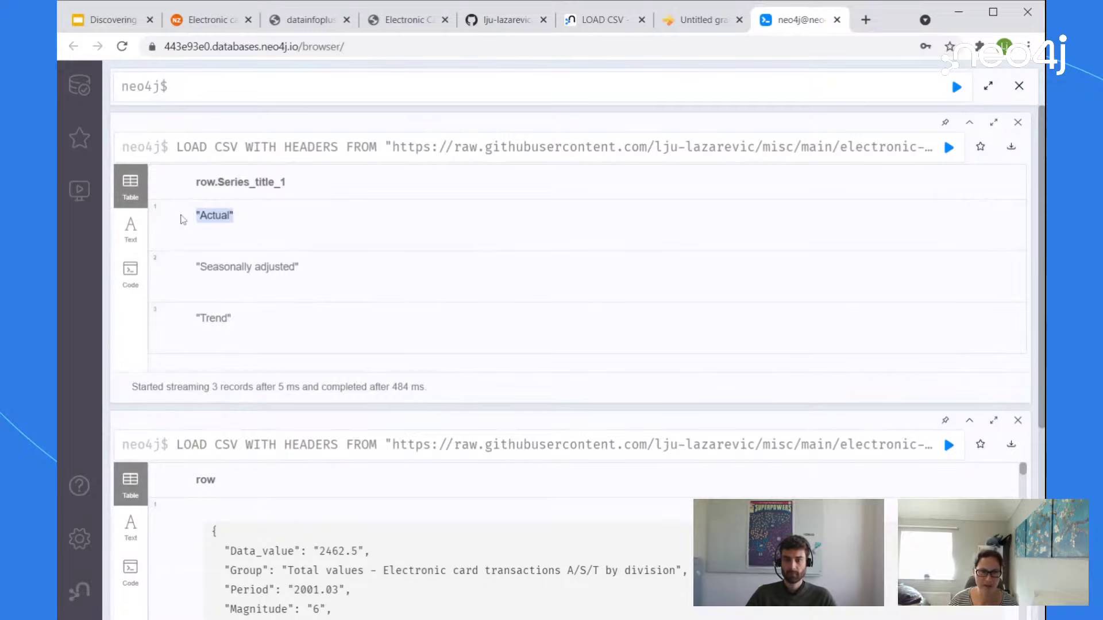
scroll(572, 450, down, 5)
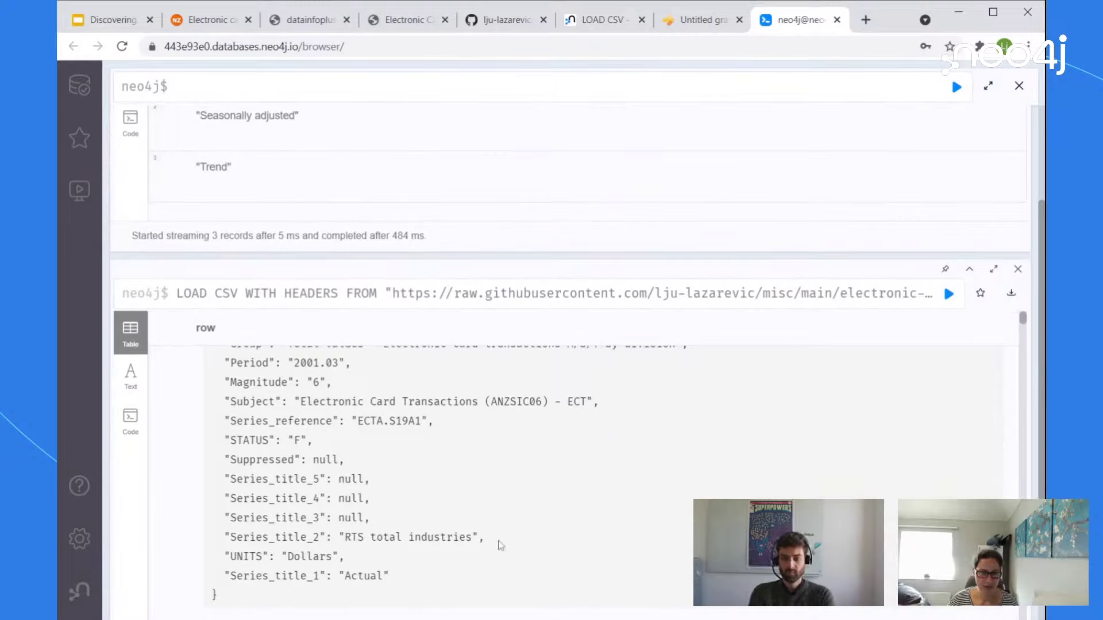
scroll(585, 510, up, 1)
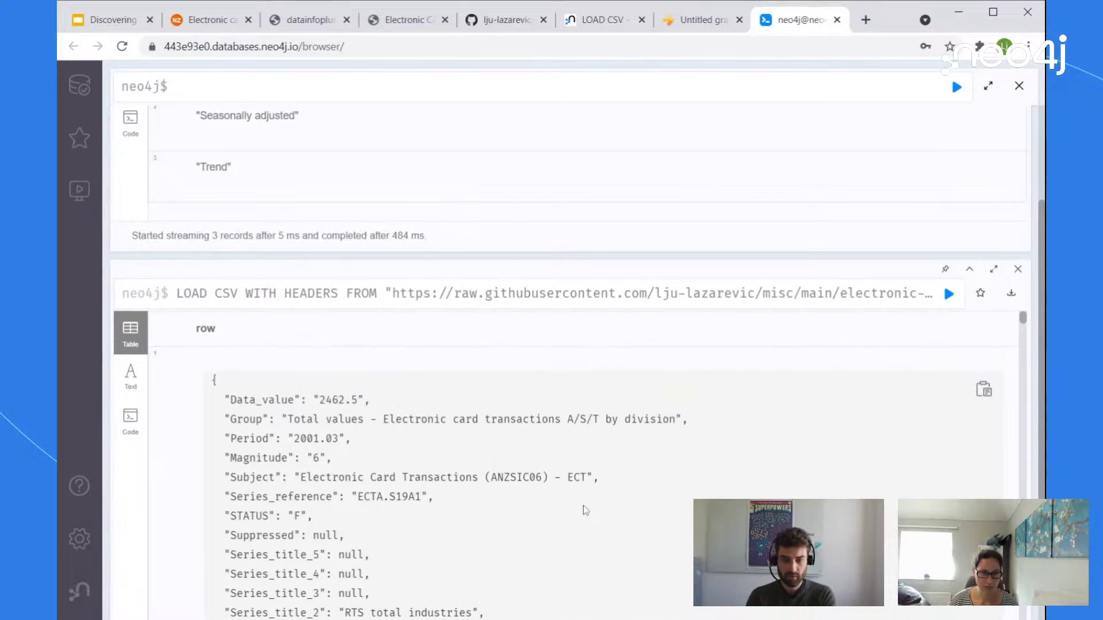
scroll(584, 505, down, 1)
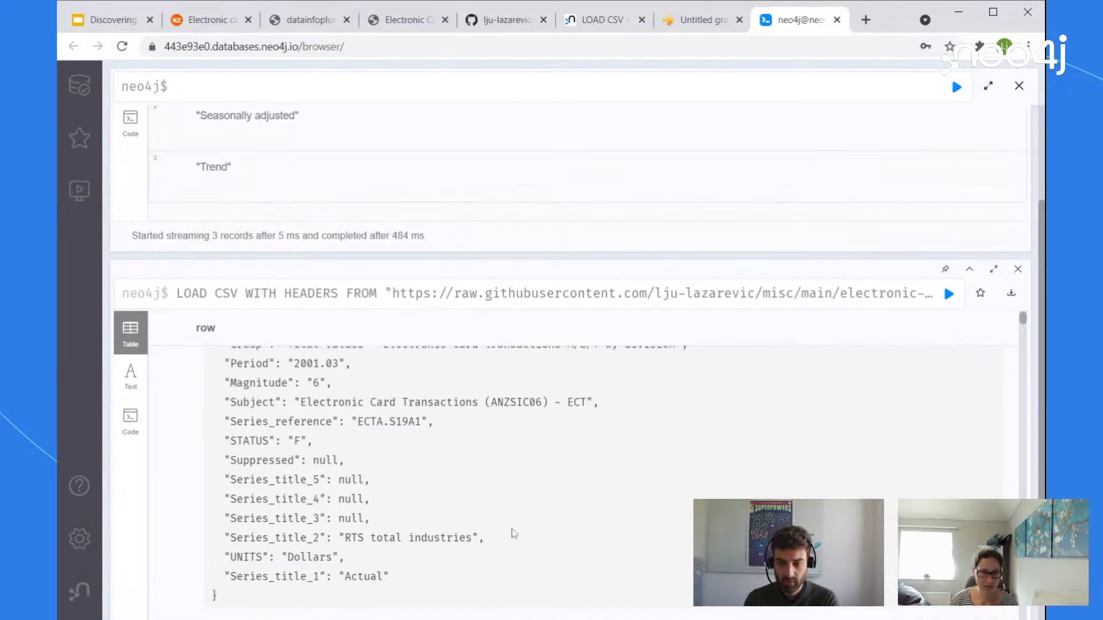
scroll(191, 465, up, 1)
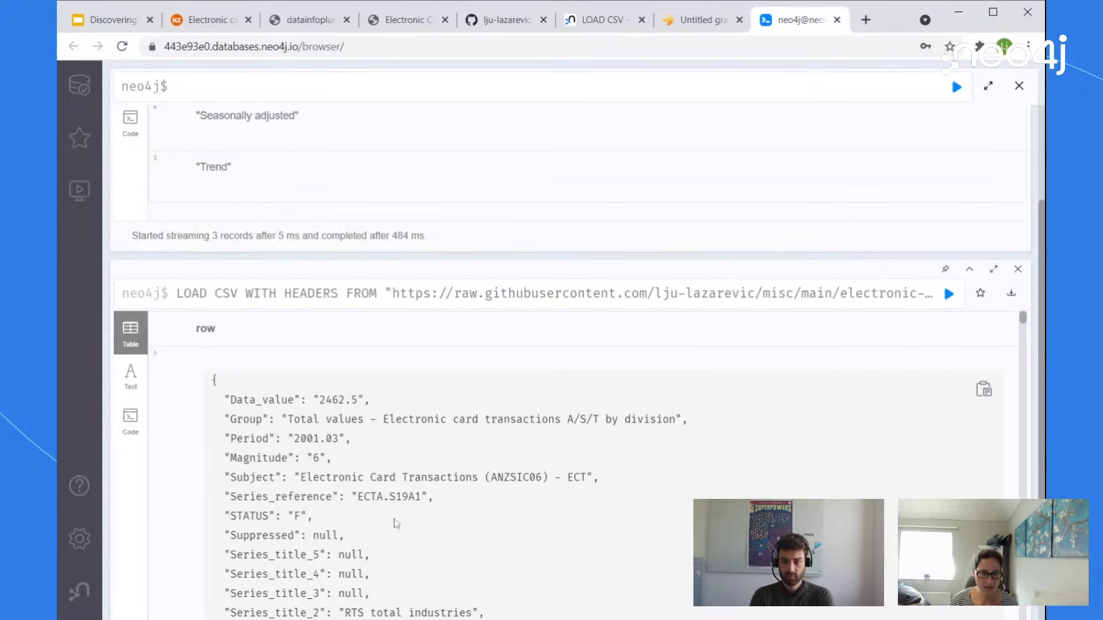
scroll(396, 523, up, 2)
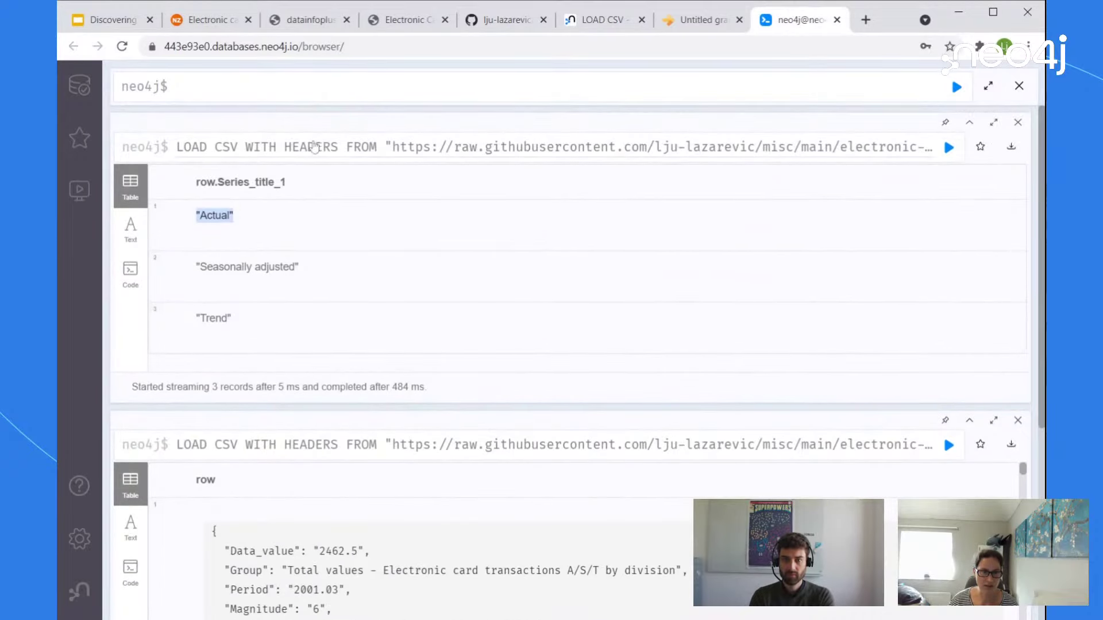
Step: Recall the previous query, change it to return distinct row.Series_title_2, run it, and look through the returned values
click(318, 95)
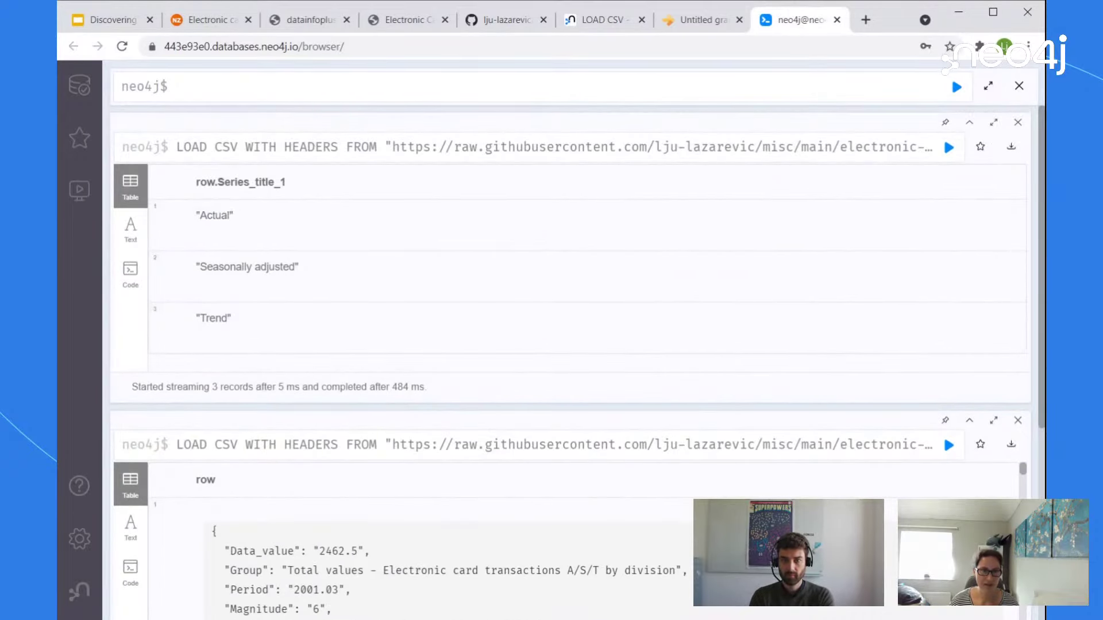
key(Up)
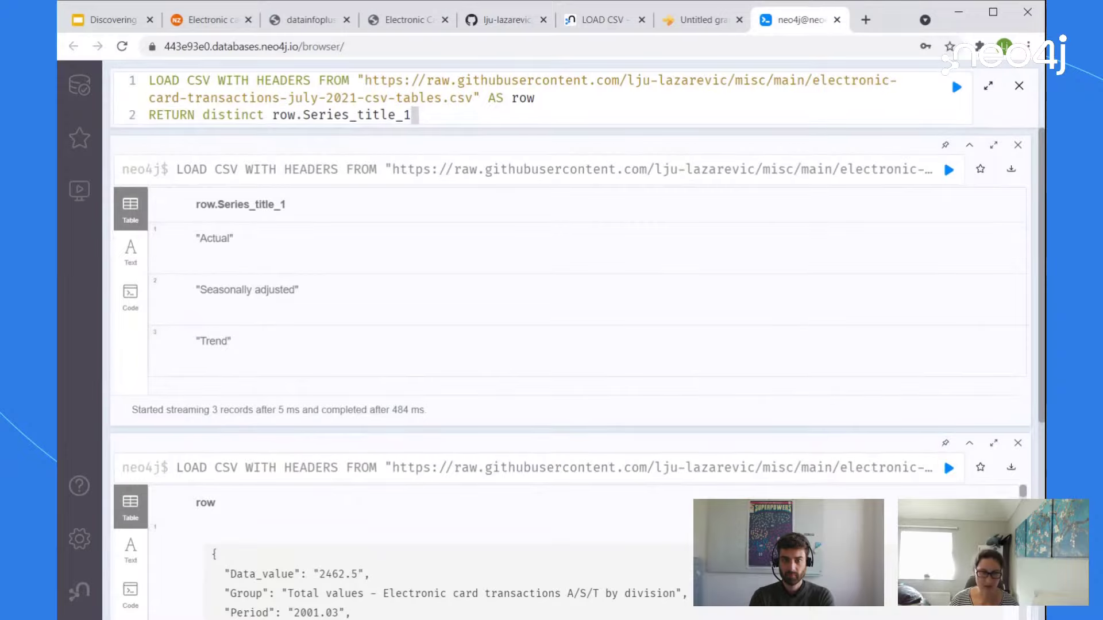
key(ctrl+Return)
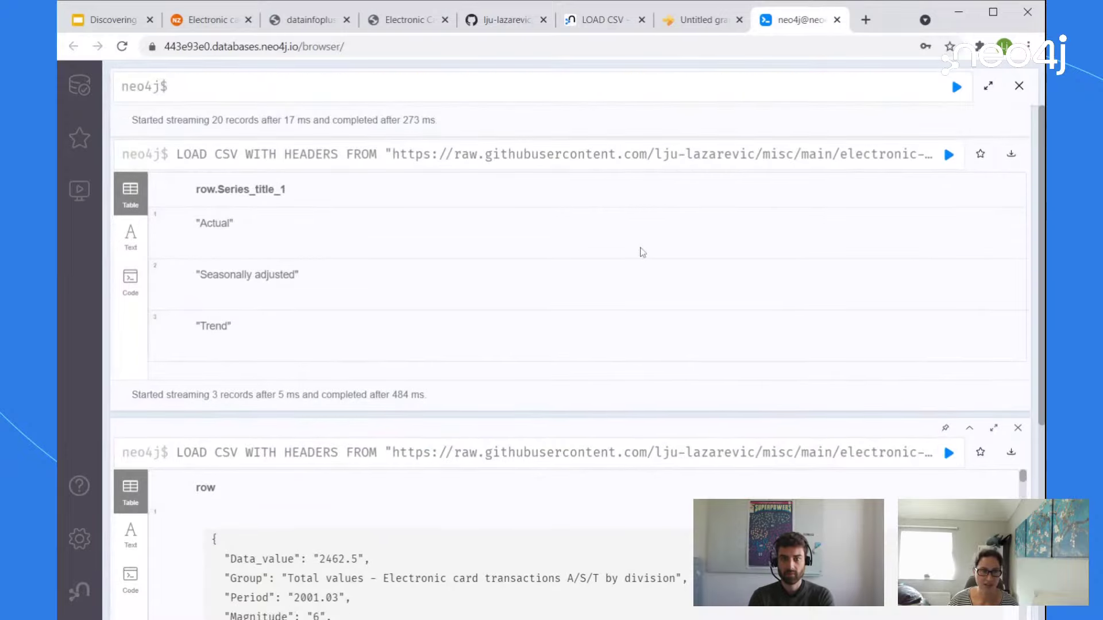
scroll(623, 293, down, 10)
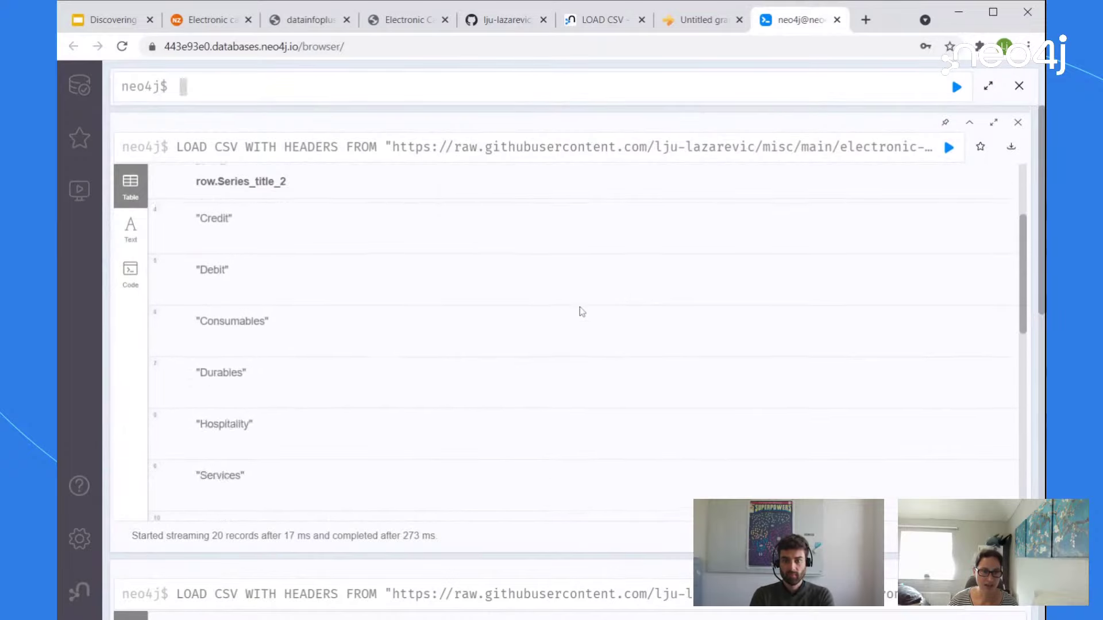
scroll(553, 333, down, 2)
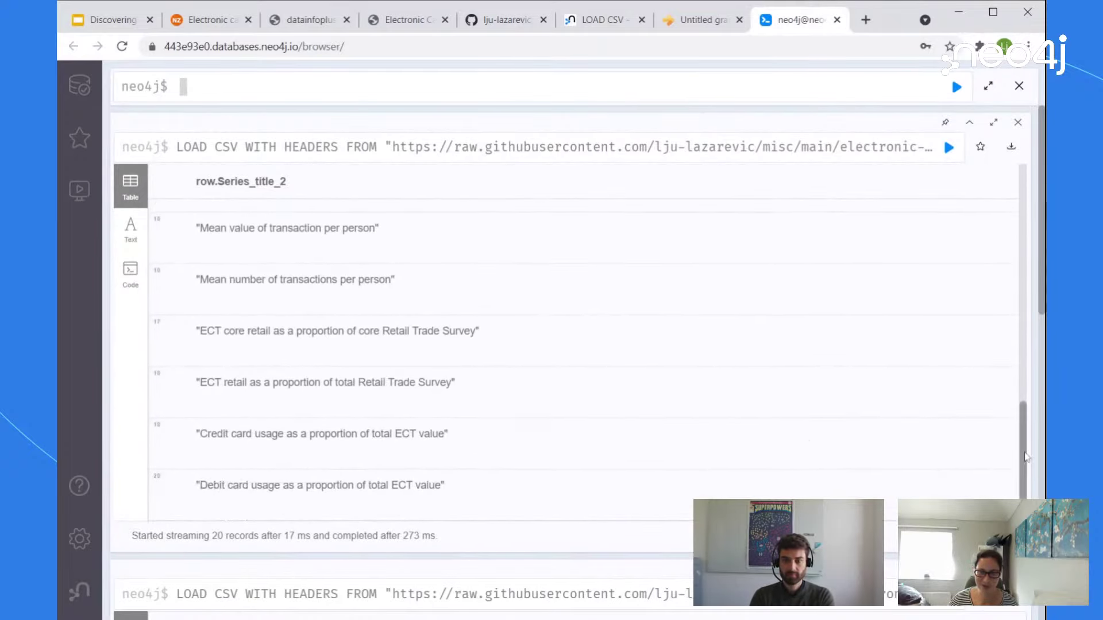
scroll(1025, 477, up, 10)
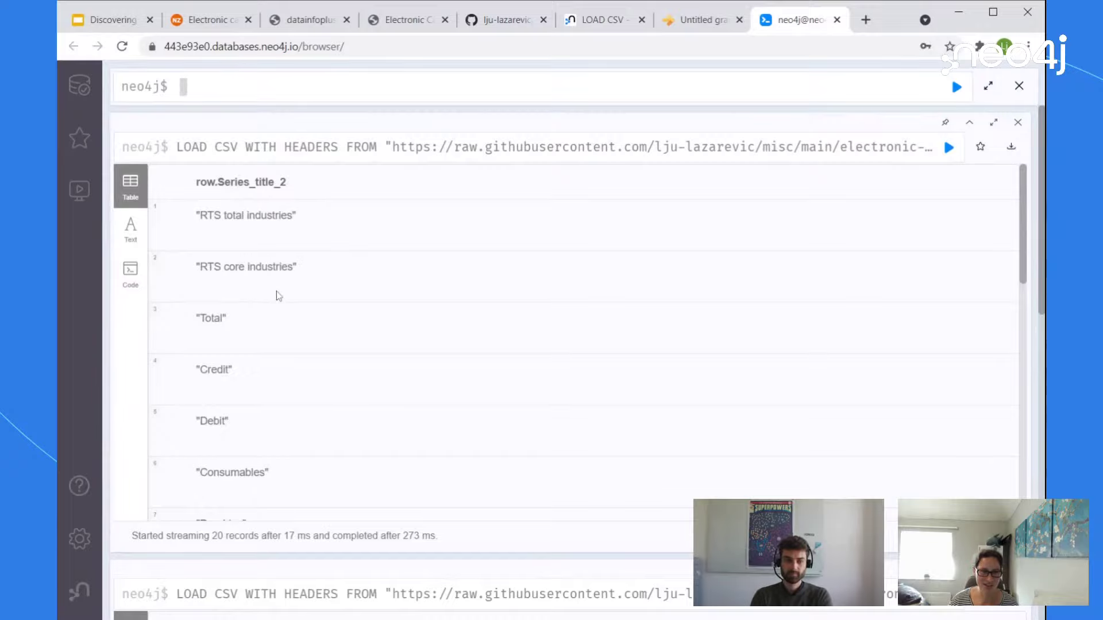
scroll(281, 296, down, 1)
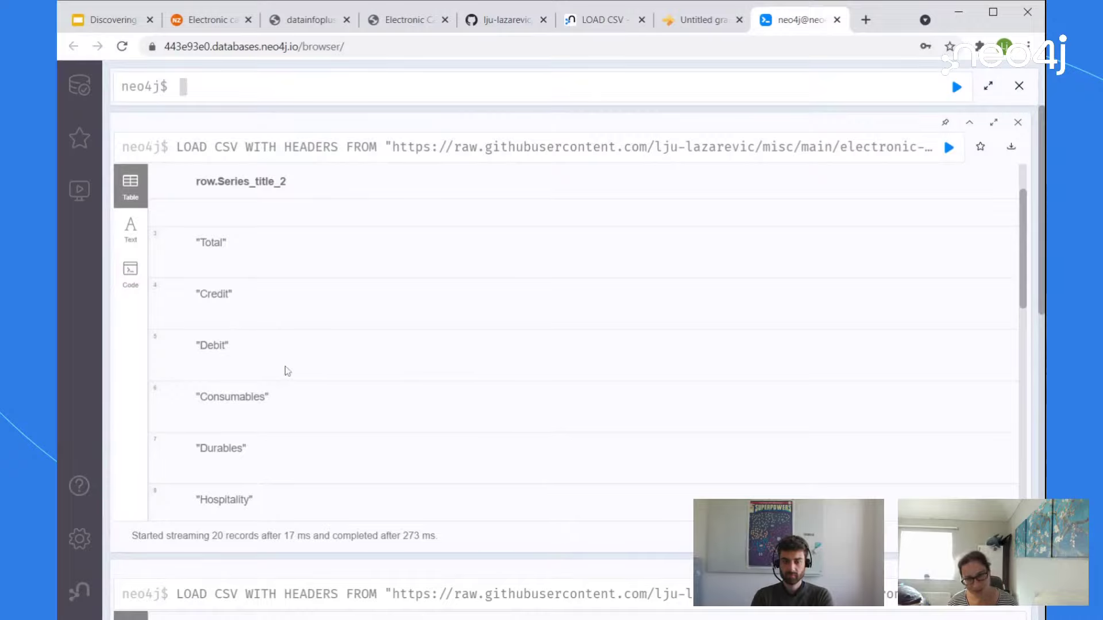
scroll(310, 378, down, 1)
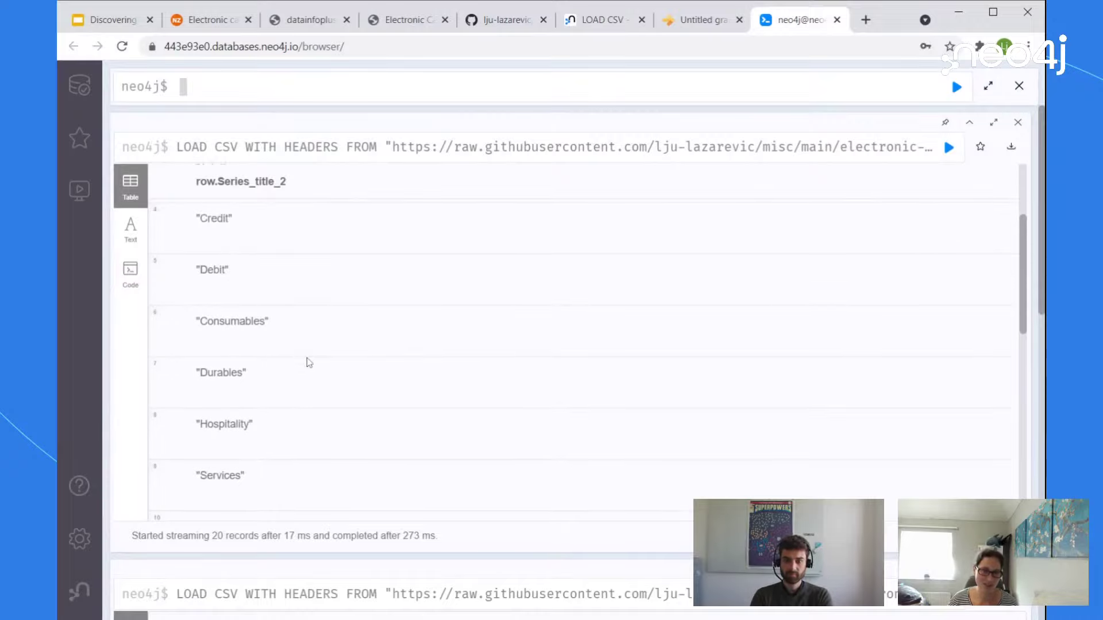
Step: Read through the remaining distinct Series_title_2 values and return to the start of the list
scroll(308, 360, down, 2)
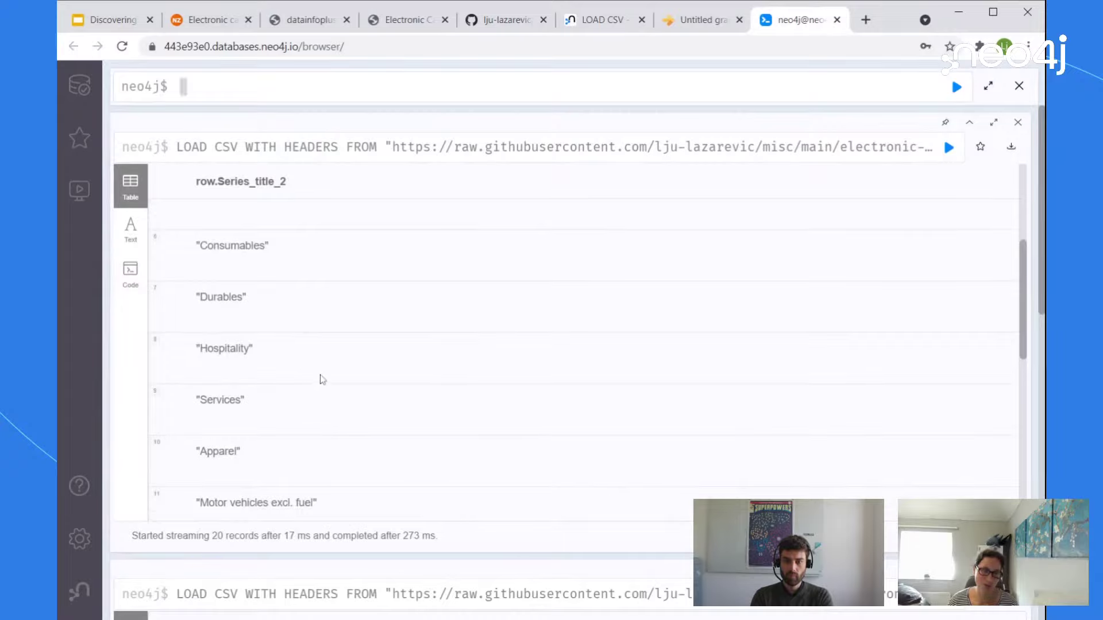
scroll(314, 376, down, 4)
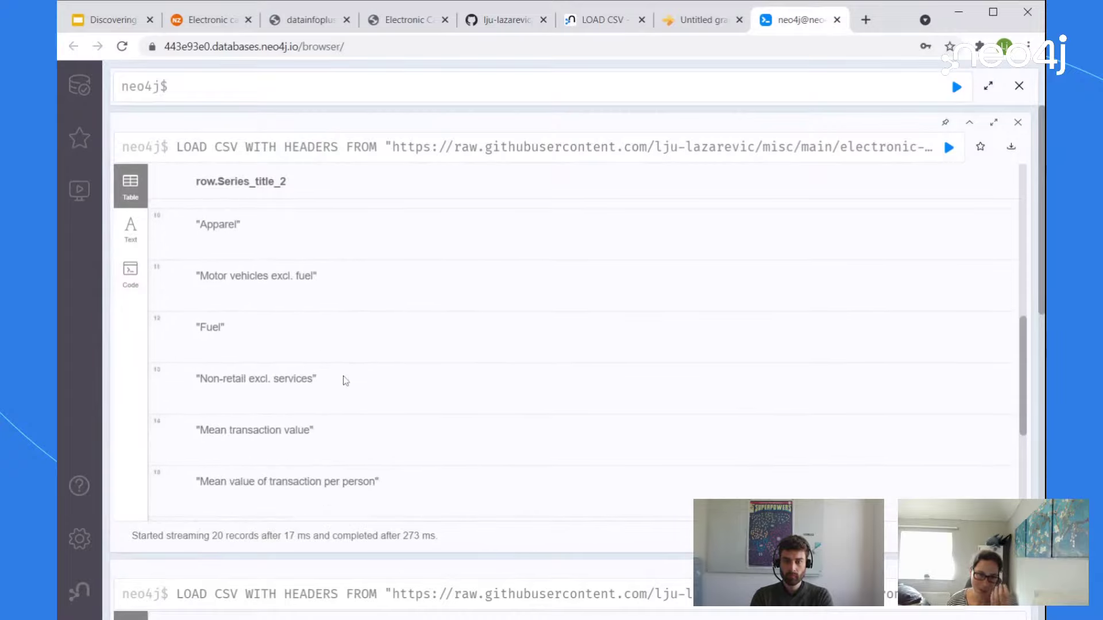
scroll(603, 359, down, 3)
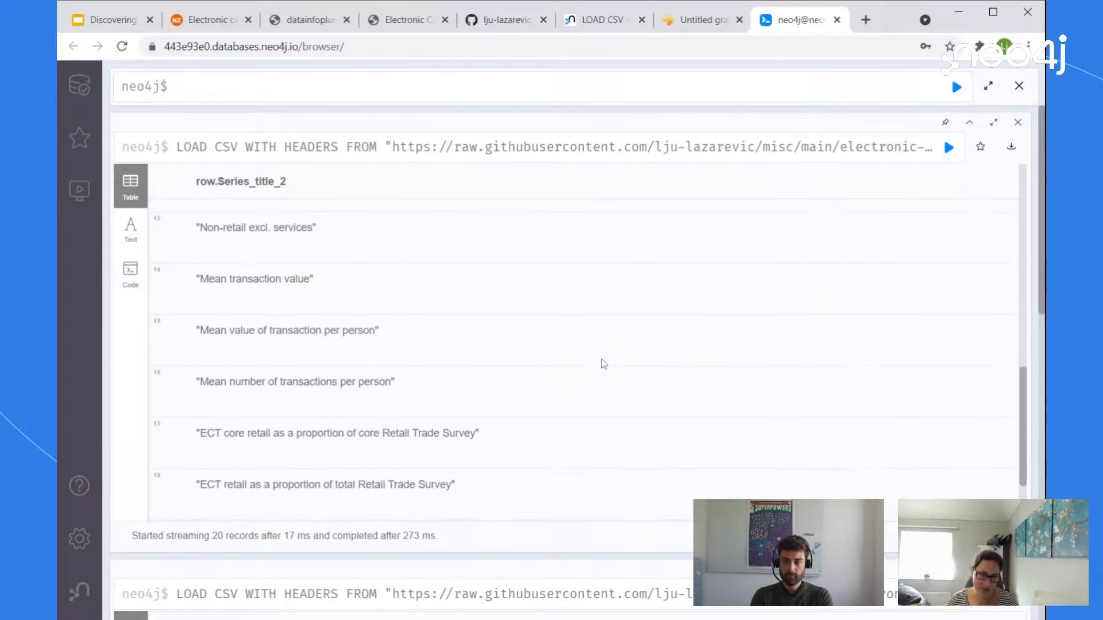
scroll(557, 385, up, 12)
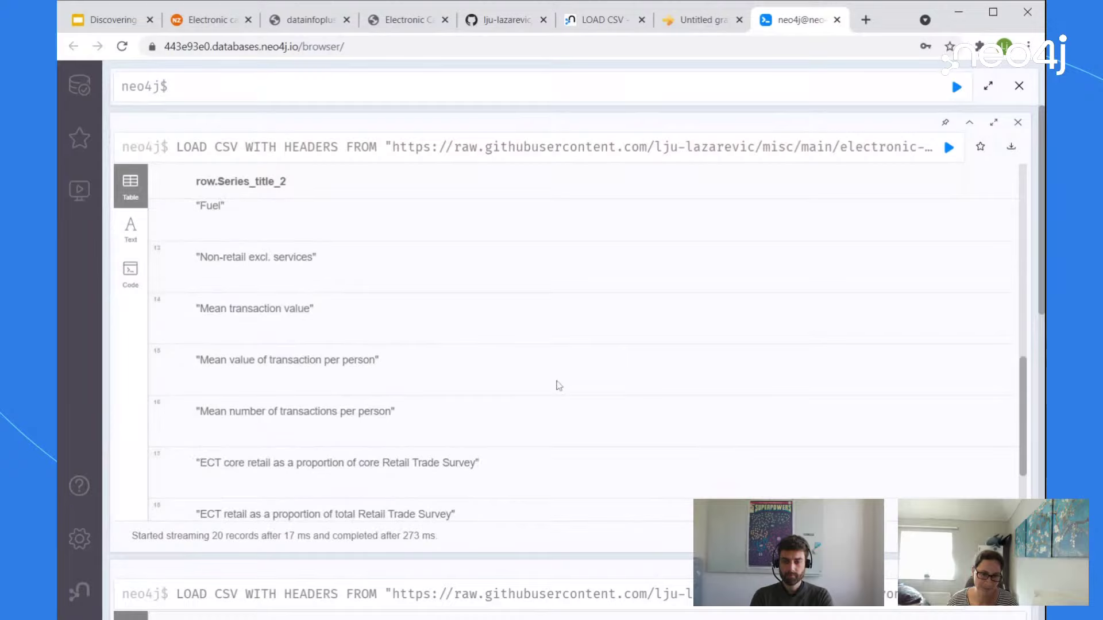
Step: Duplicate row.Series_title_2 in the RETURN distinct clause of the displayed query, separating the two fields with a comma
click(435, 153)
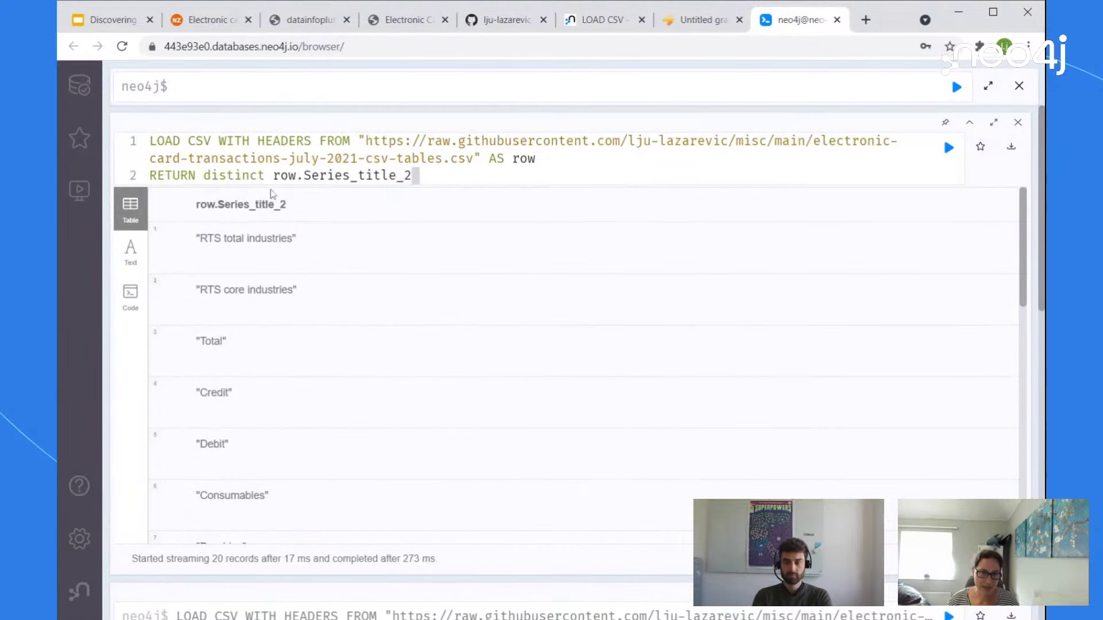
key(shift+Left)
key(shift+Left)
key(shift+Left)
key(shift+Left)
key(shift+Left)
key(shift+Left)
key(shift+Left)
key(shift+Left)
key(shift+Left)
key(shift+Left)
key(shift+Left)
key(shift+Left)
key(shift+Left)
key(shift+Left)
key(shift+Left)
key(shift+Left)
key(shift+Left)
key(shift+Left)
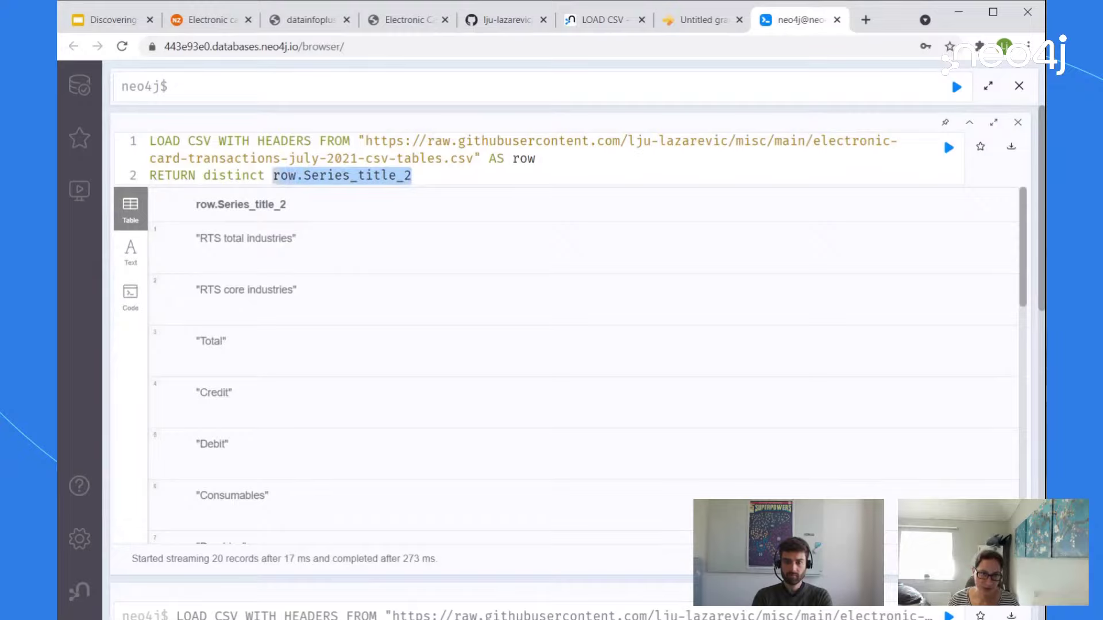
key(ctrl+c)
key(Left)
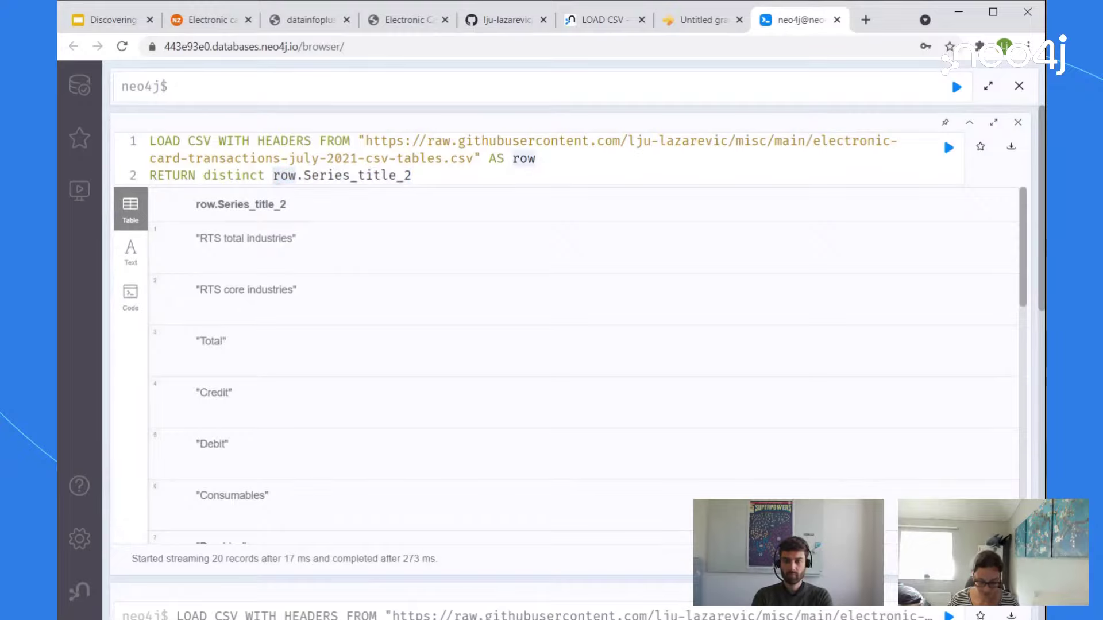
key(ctrl+v)
text(,)
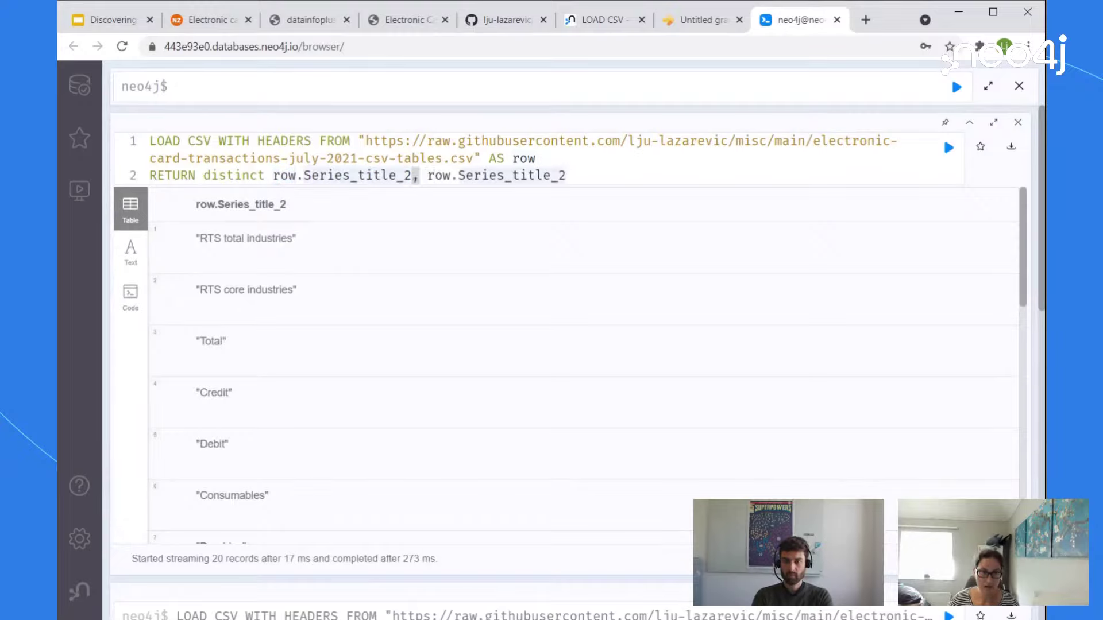
Step: Change the first returned field to row.Series_title_1 and run the query
key(Left)
key(Left)
key(BackSpace)
text(1)
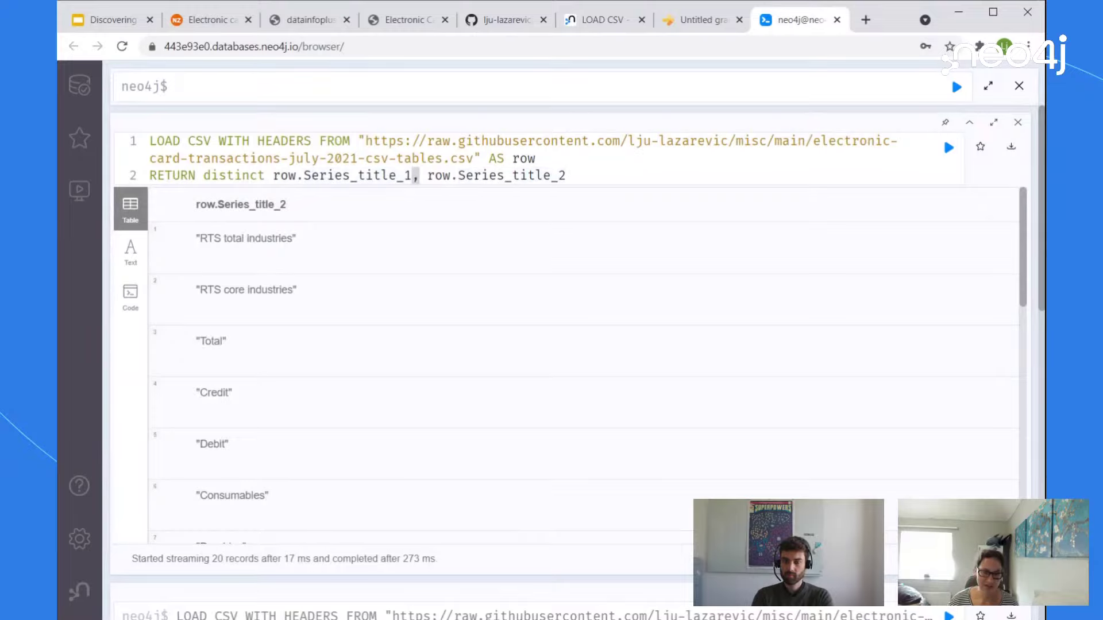
key(ctrl+Return)
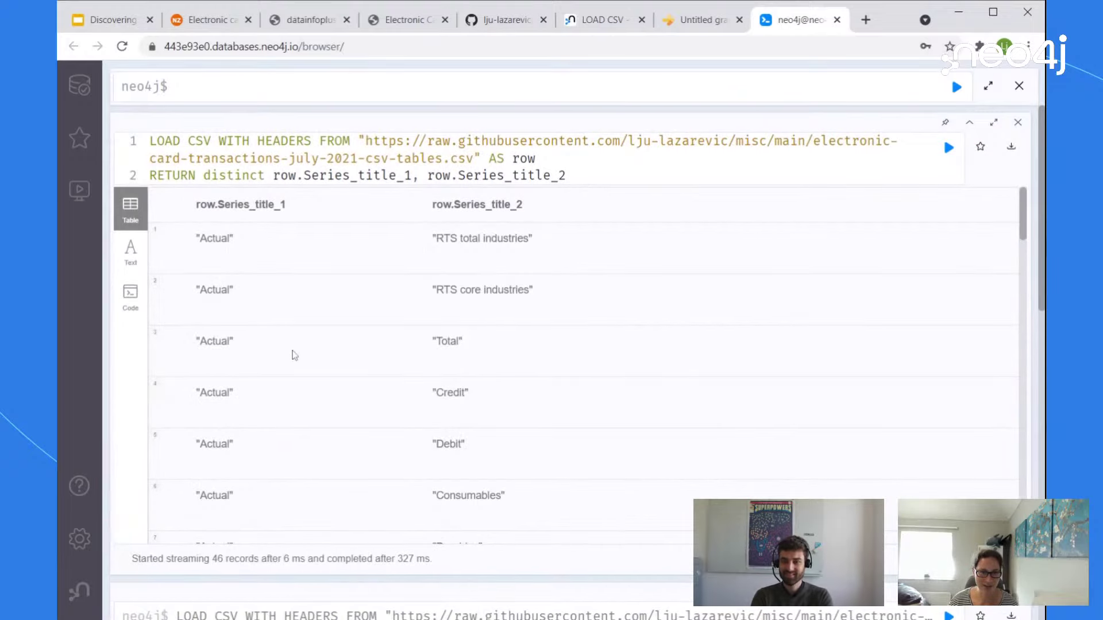
Step: Examine which Series_title_2 values are paired with each Series_title_1 value across the whole result table
scroll(290, 409, down, 5)
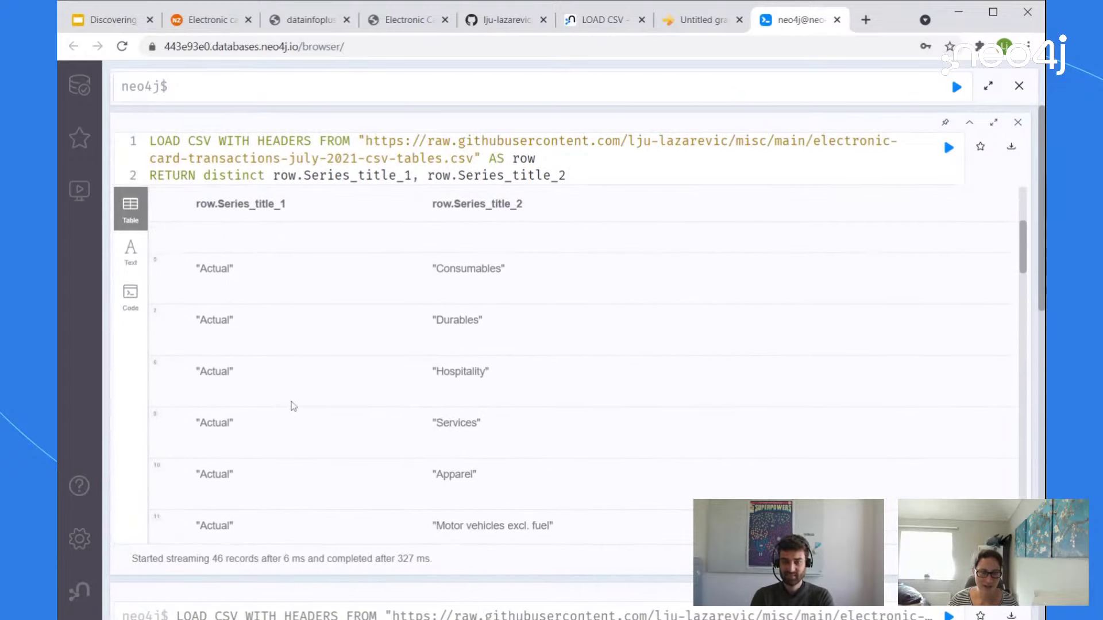
scroll(291, 402, up, 5)
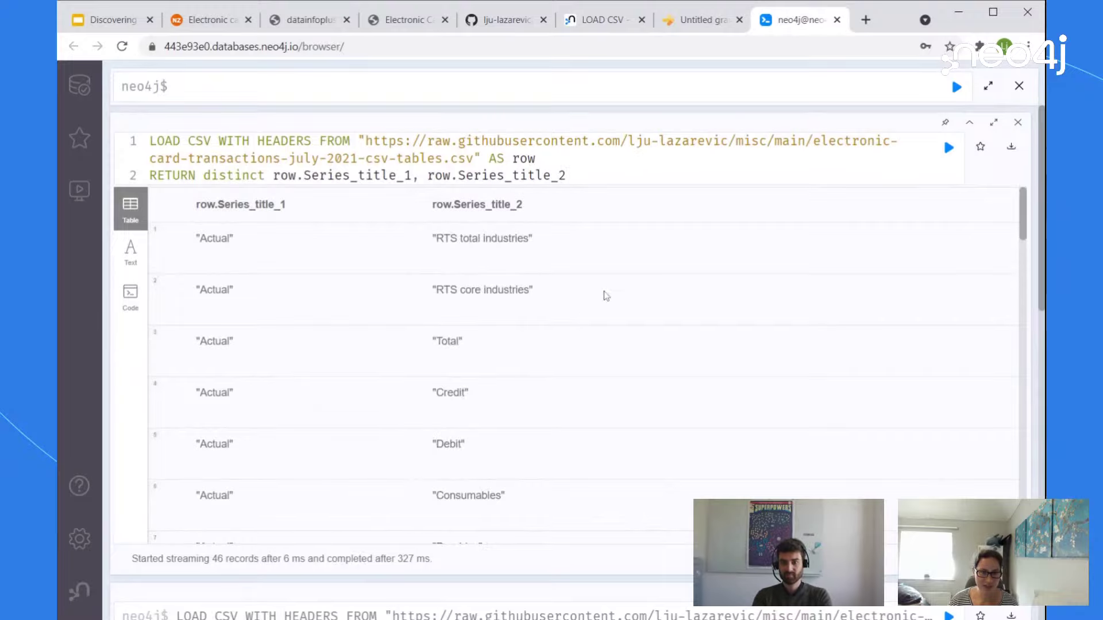
scroll(605, 310, down, 3)
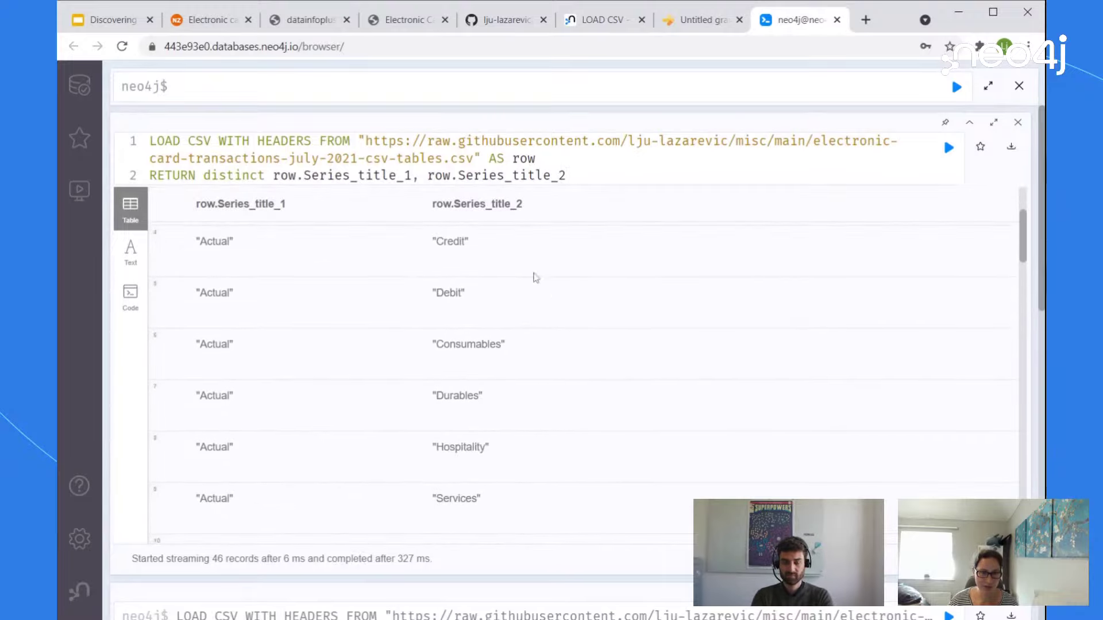
scroll(545, 331, down, 2)
scroll(552, 340, down, 1)
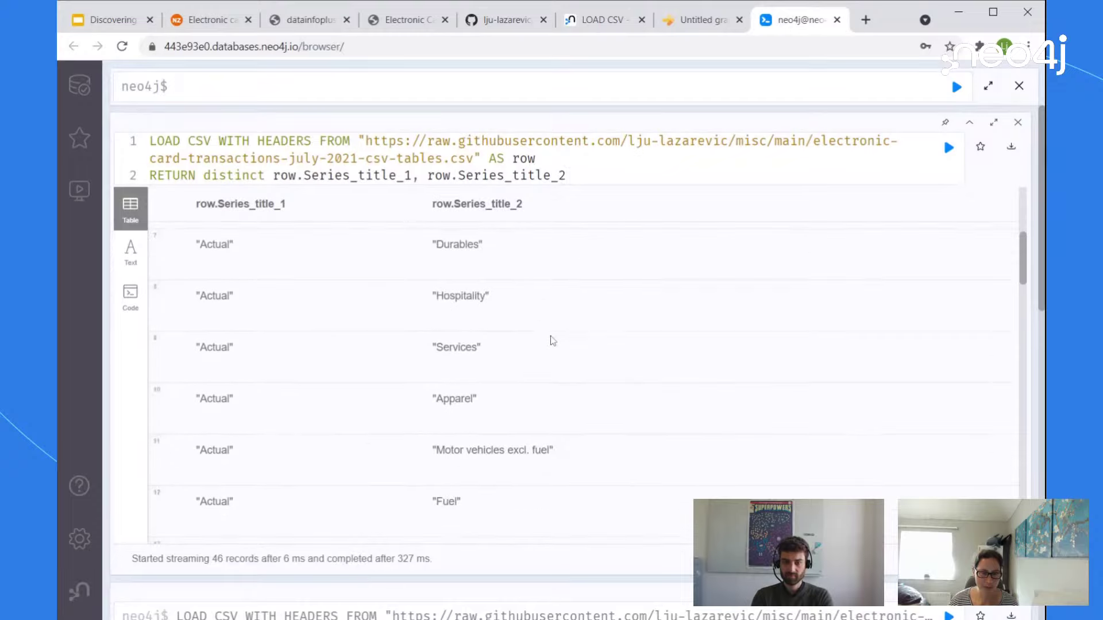
scroll(553, 341, down, 2)
scroll(567, 359, down, 4)
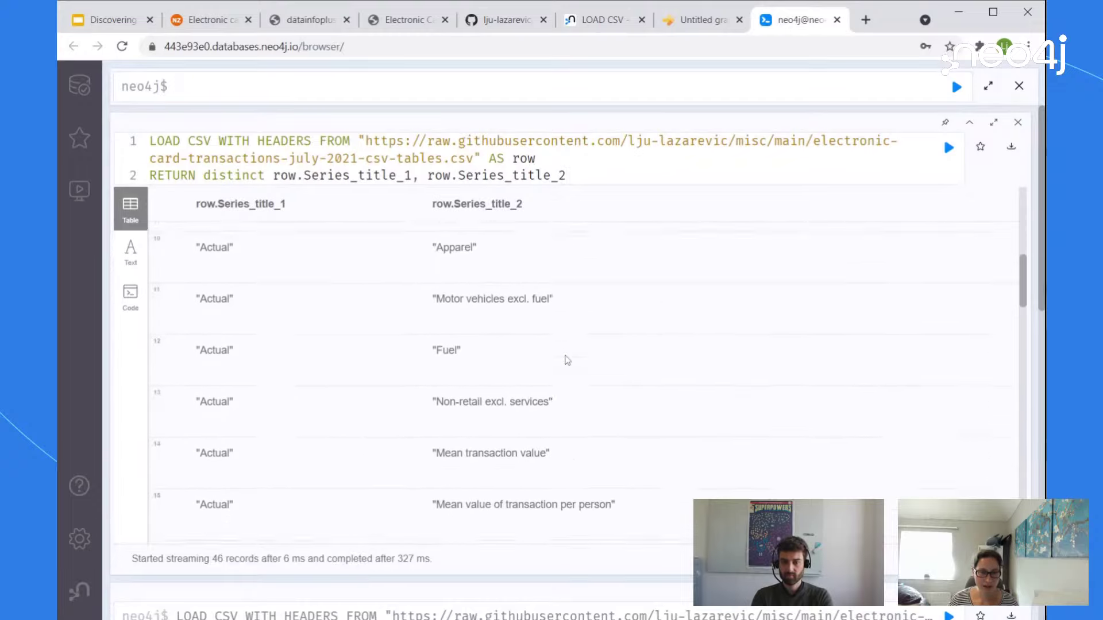
scroll(592, 355, down, 5)
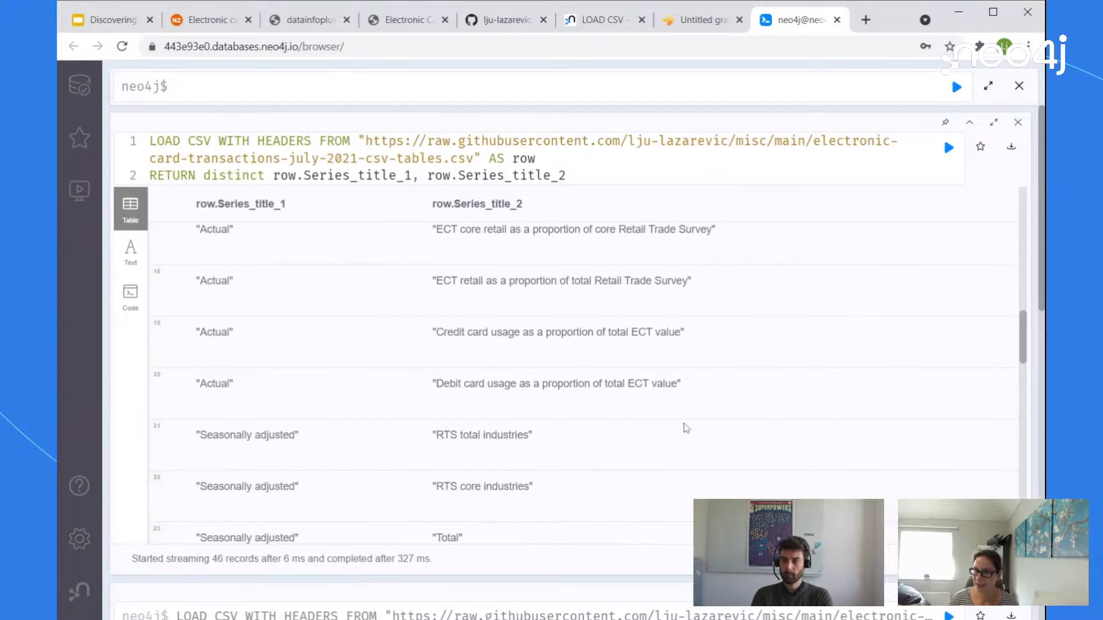
scroll(682, 426, down, 2)
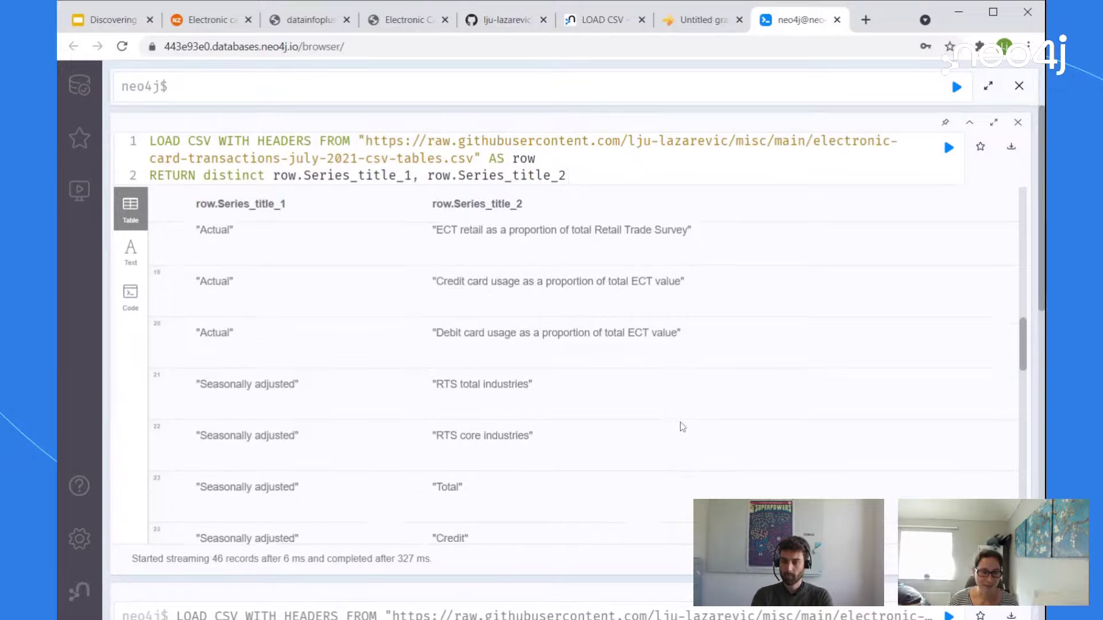
scroll(683, 425, down, 12)
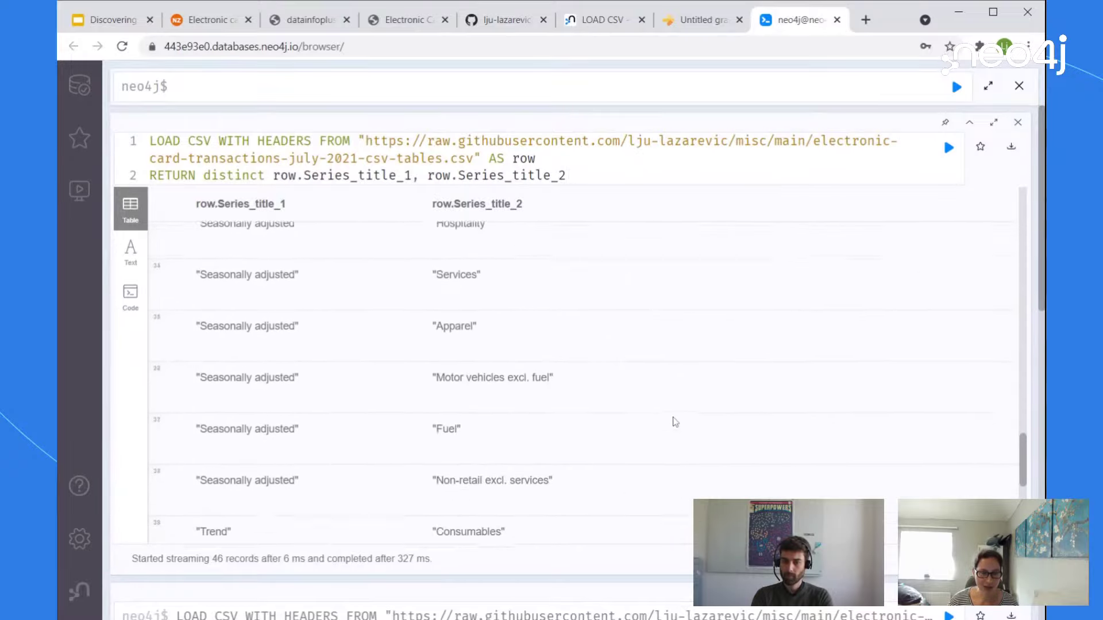
scroll(677, 419, down, 10)
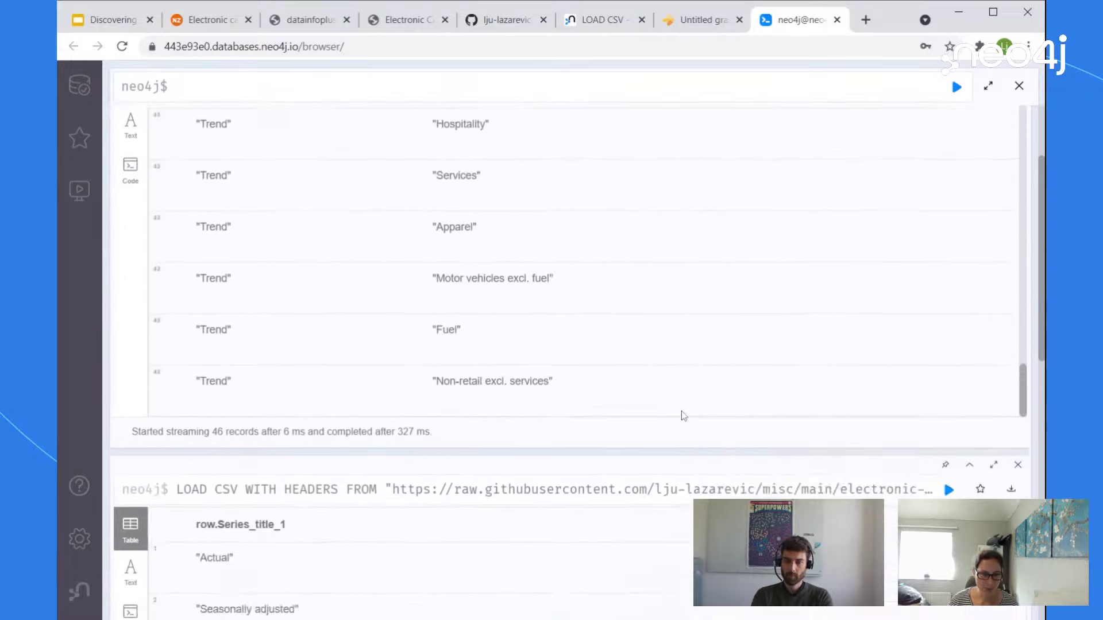
scroll(681, 264, up, 15)
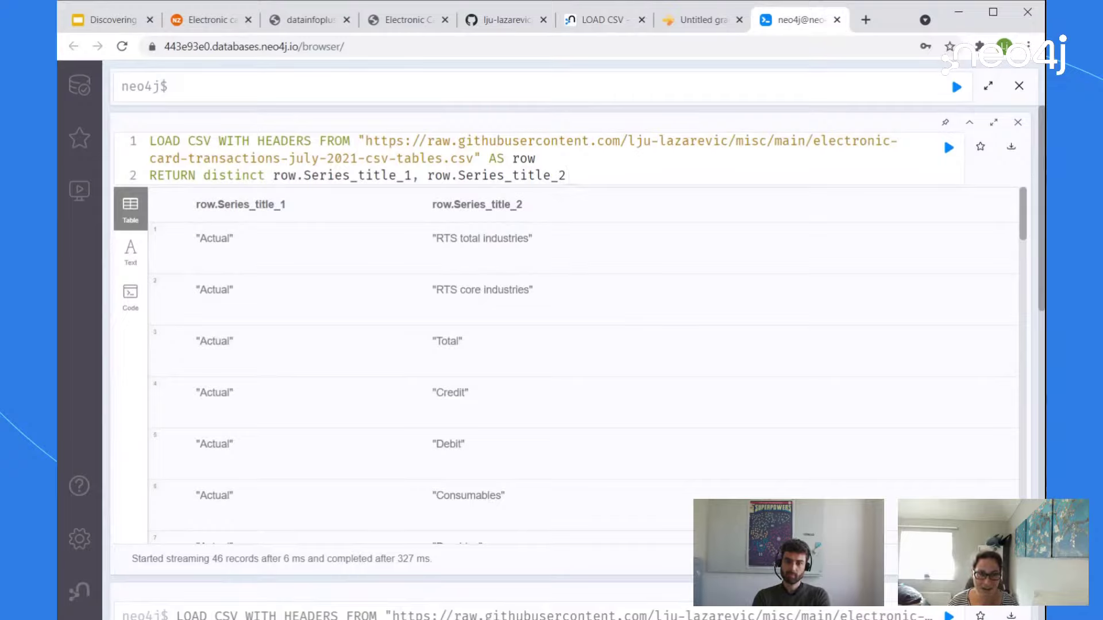
Step: Review the fields of the first full row in the earlier query result, including the Series_reference field name
scroll(938, 175, down, 15)
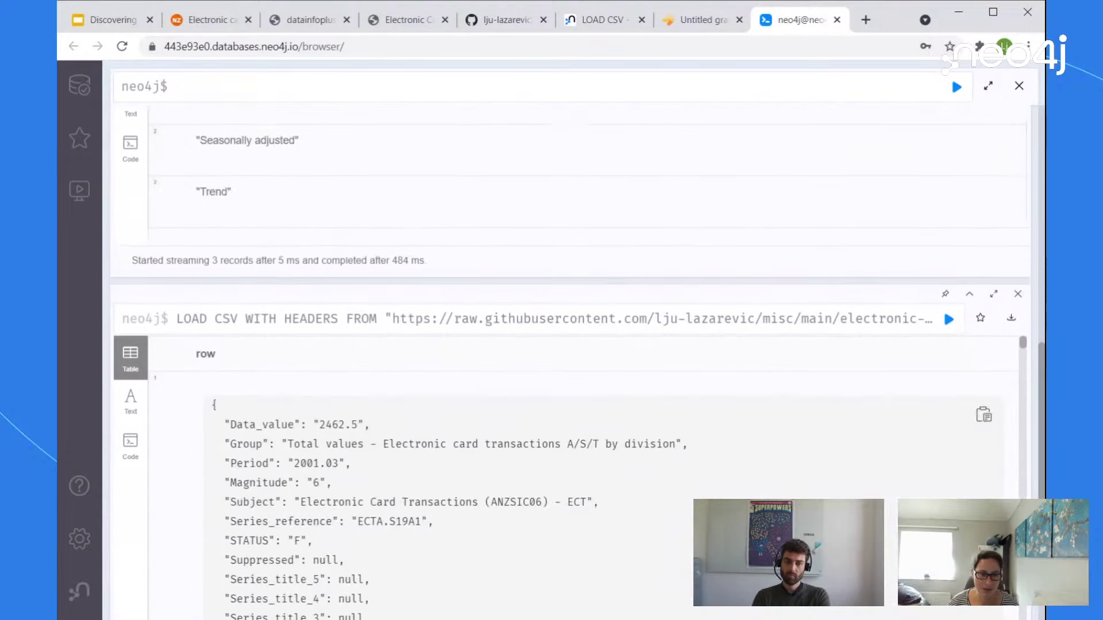
scroll(765, 489, down, 3)
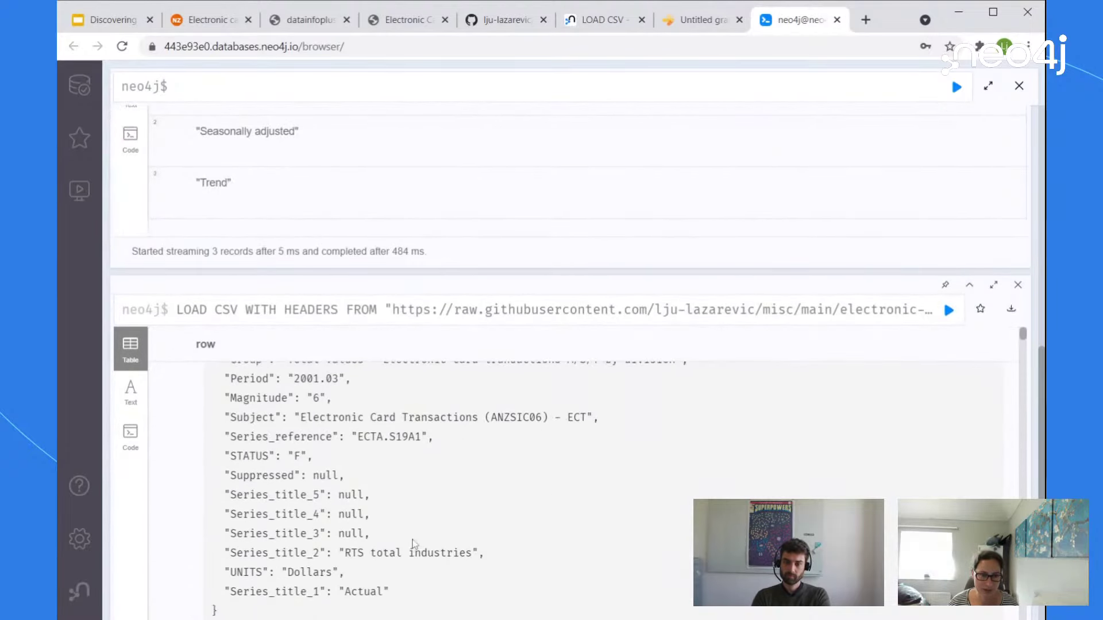
scroll(414, 545, up, 3)
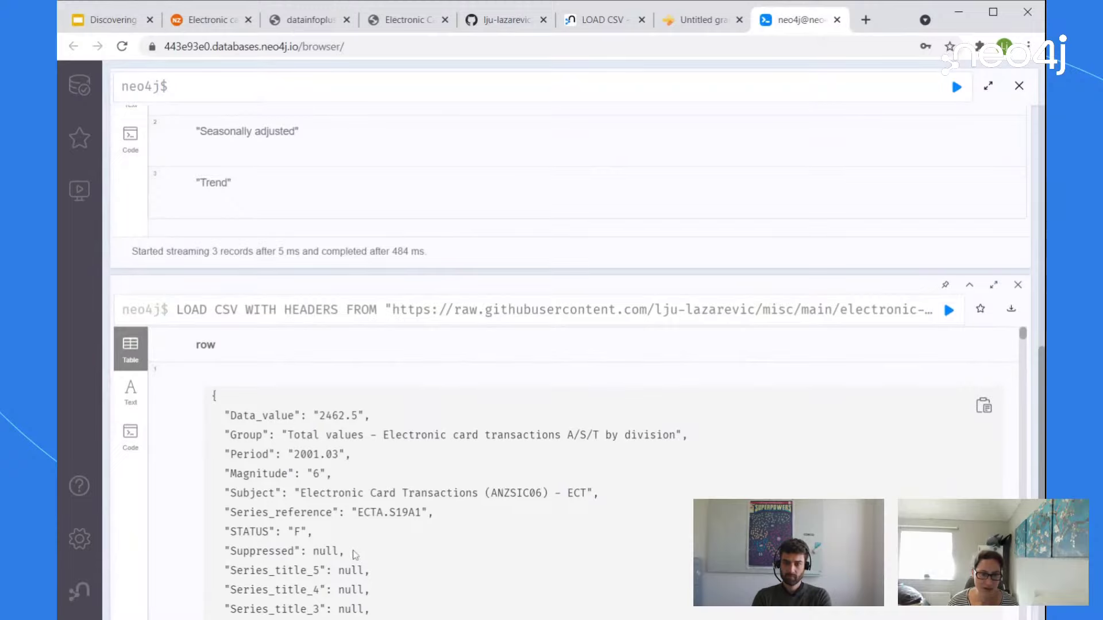
scroll(602, 490, down, 6)
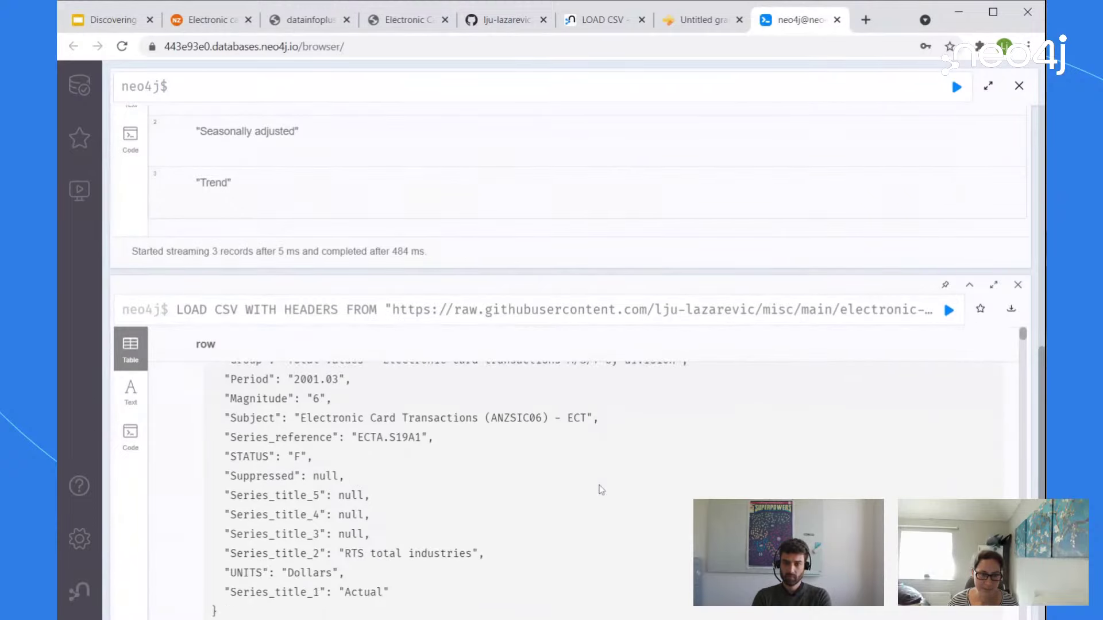
scroll(394, 521, up, 3)
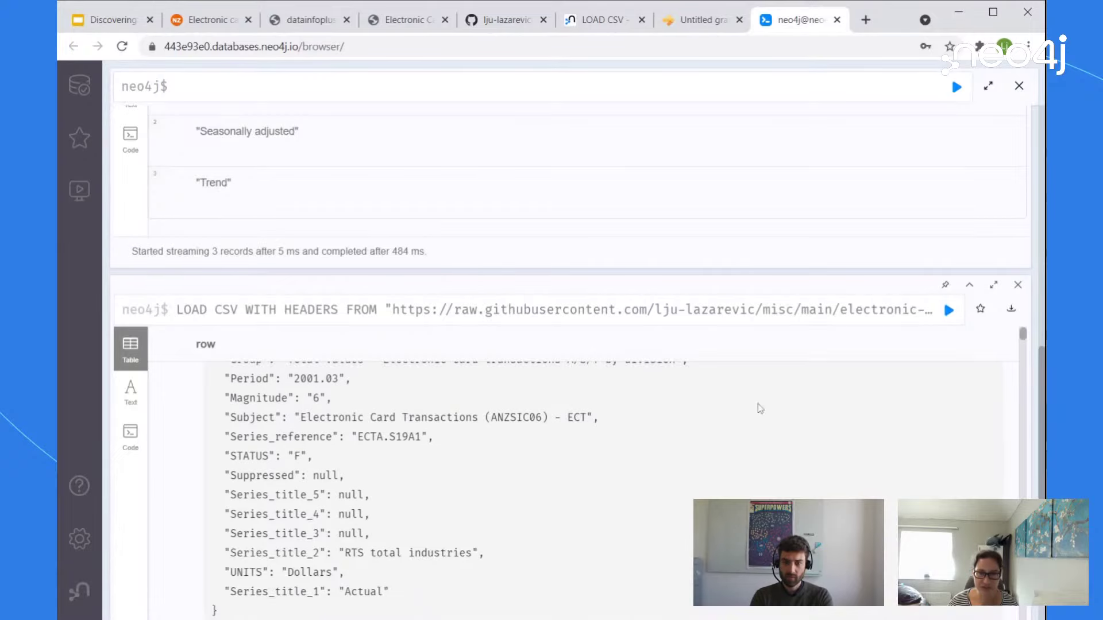
scroll(759, 406, up, 12)
scroll(689, 120, up, 1)
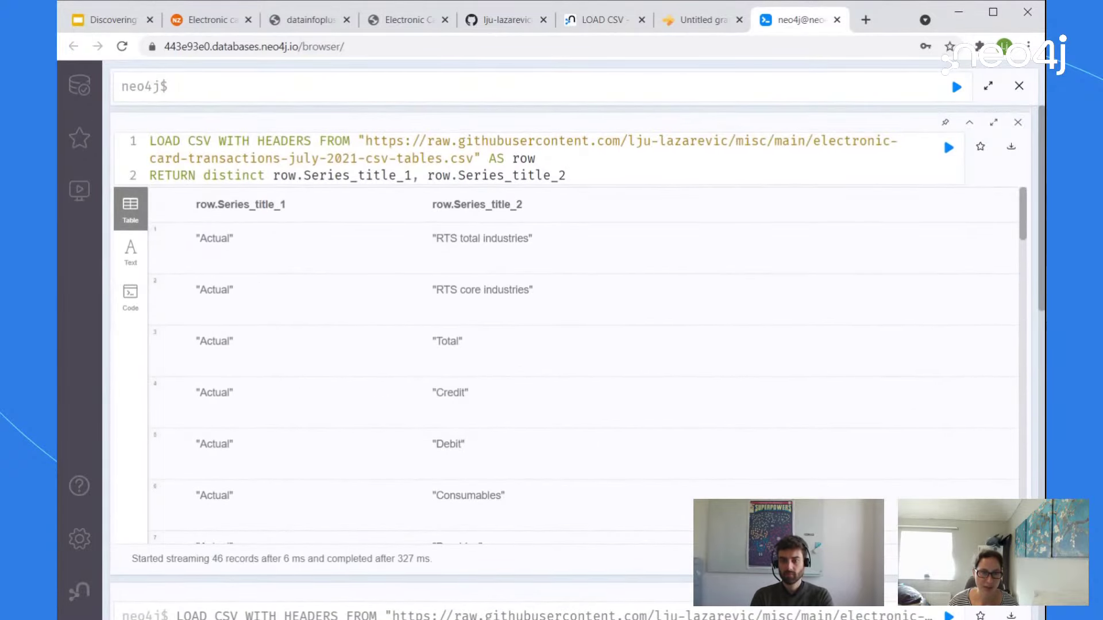
Step: Insert row.Series_reference as the first returned field, before row.Series_title_1, in the newest query's RETURN distinct clause
click(274, 175)
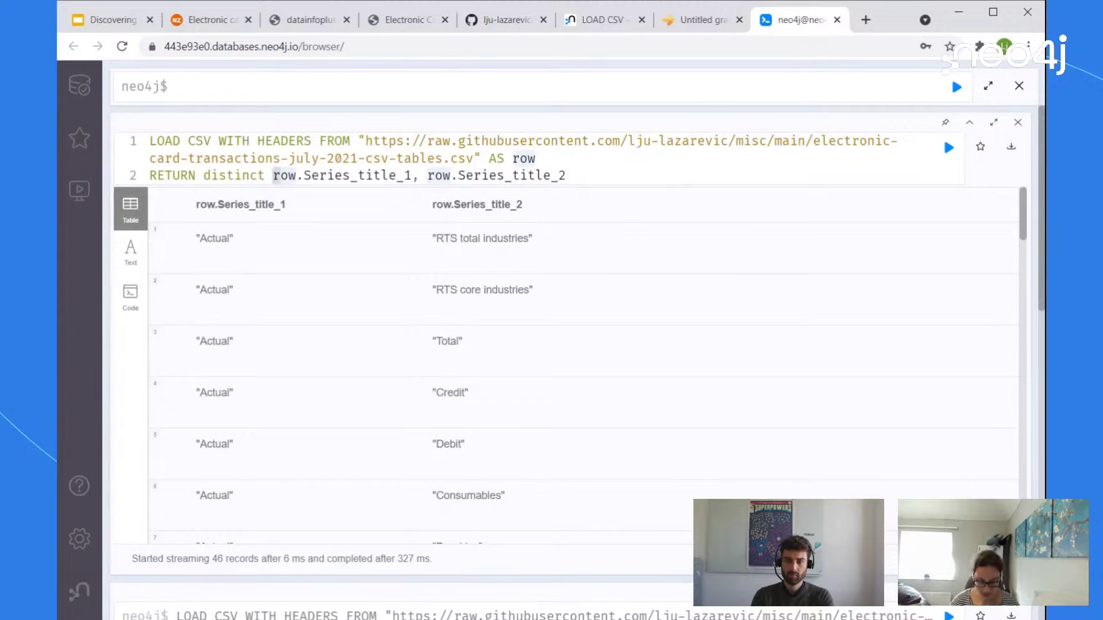
text(row.)
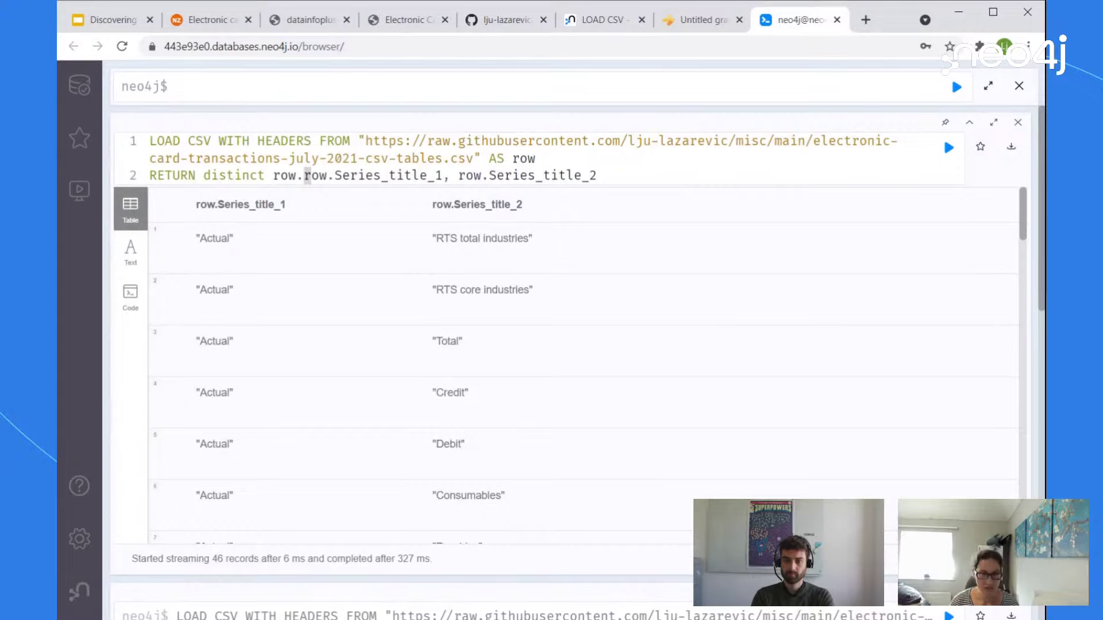
key(ctrl+v)
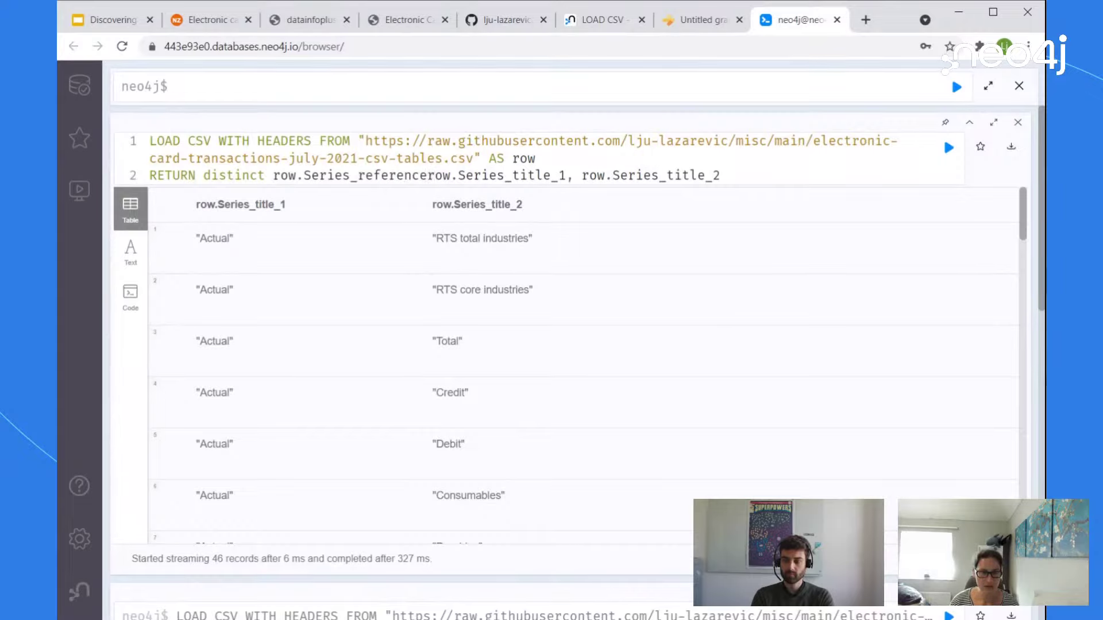
text(, )
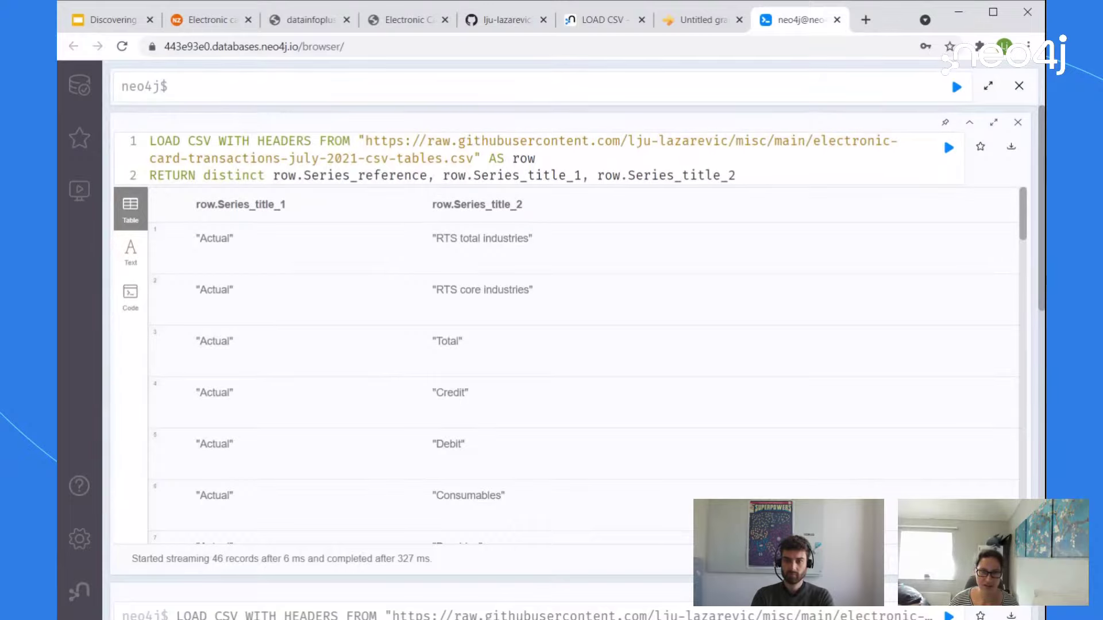
Step: Wrap the row.Series_title_1 field as collect(distinct row.Series_title_1) in the RETURN clause
text(collect()
click(647, 176)
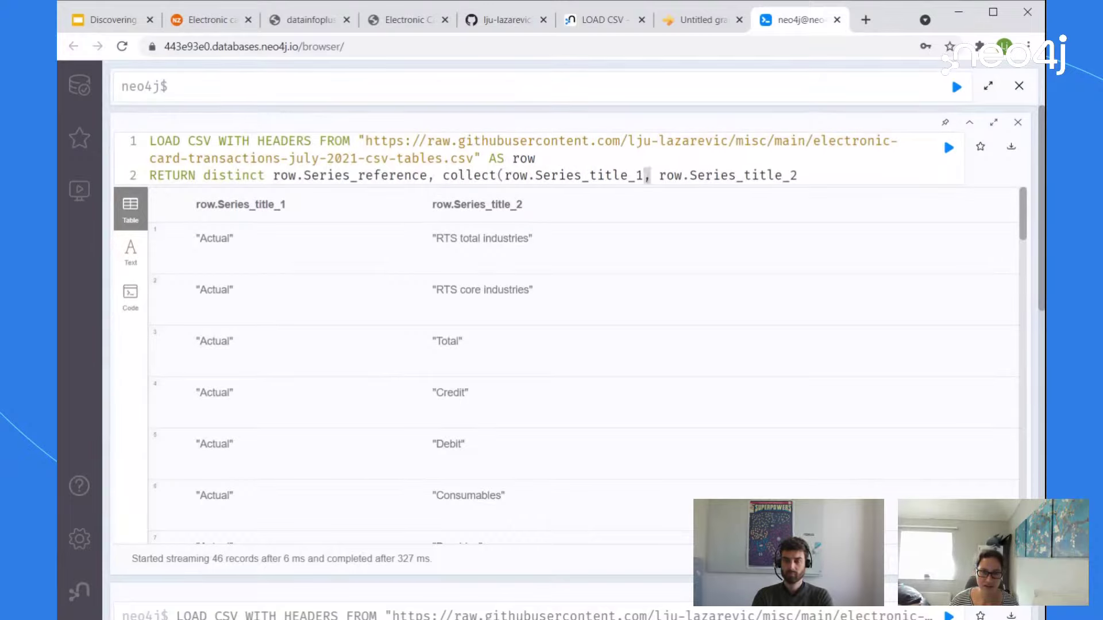
text())
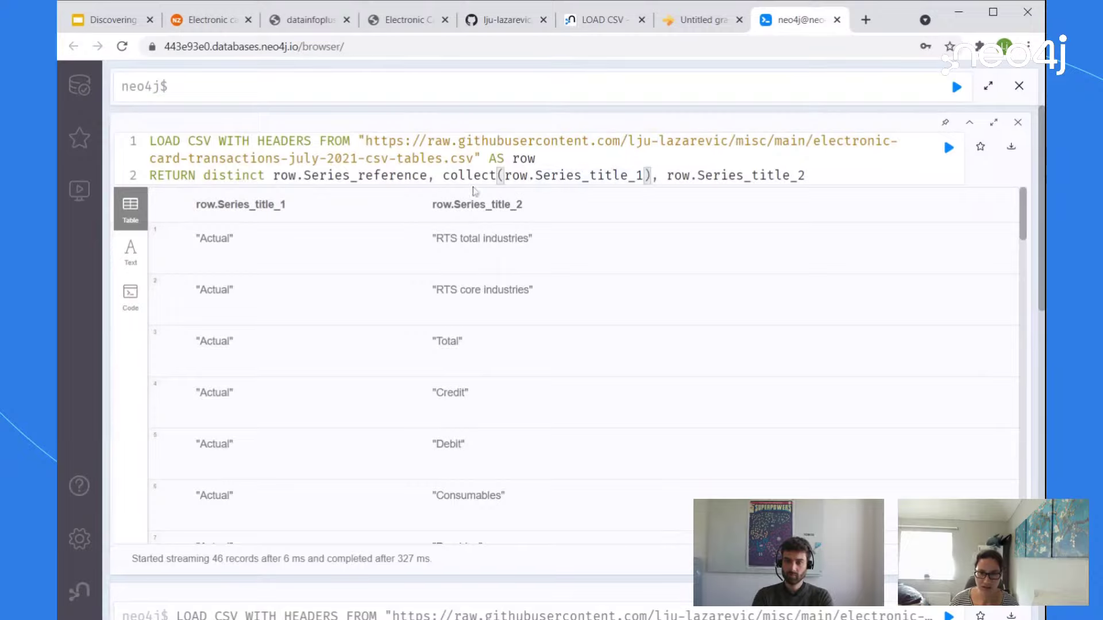
click(505, 175)
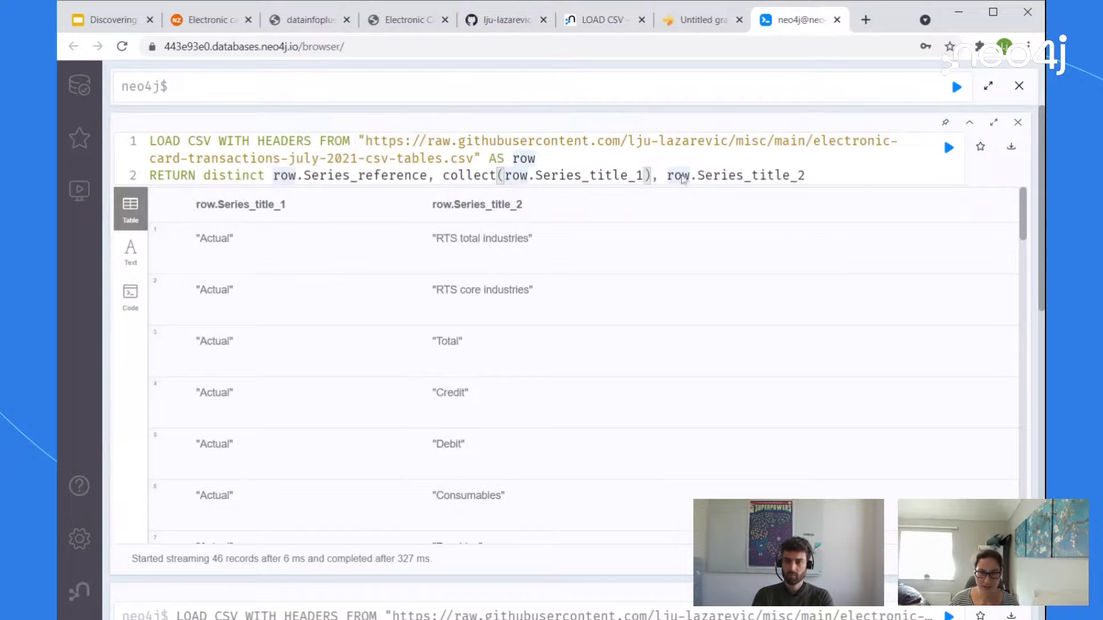
text(distinct)
Step: Wrap row.Series_title_2 as collect(Distinct row.Series_title_2) in the RETURN clause and run the query
click(737, 175)
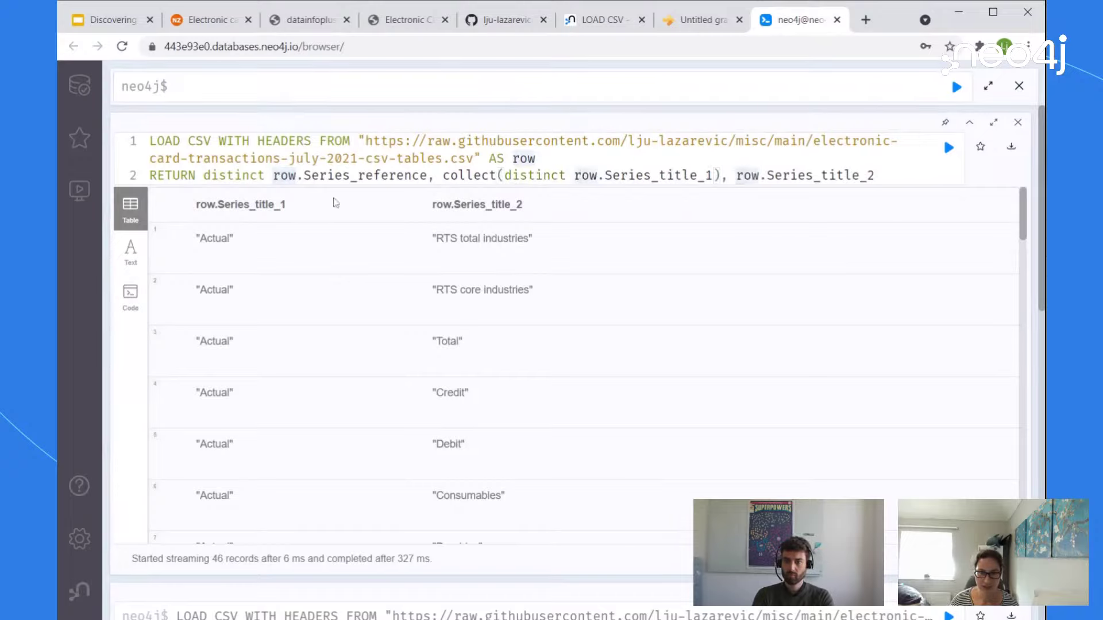
text(collect()
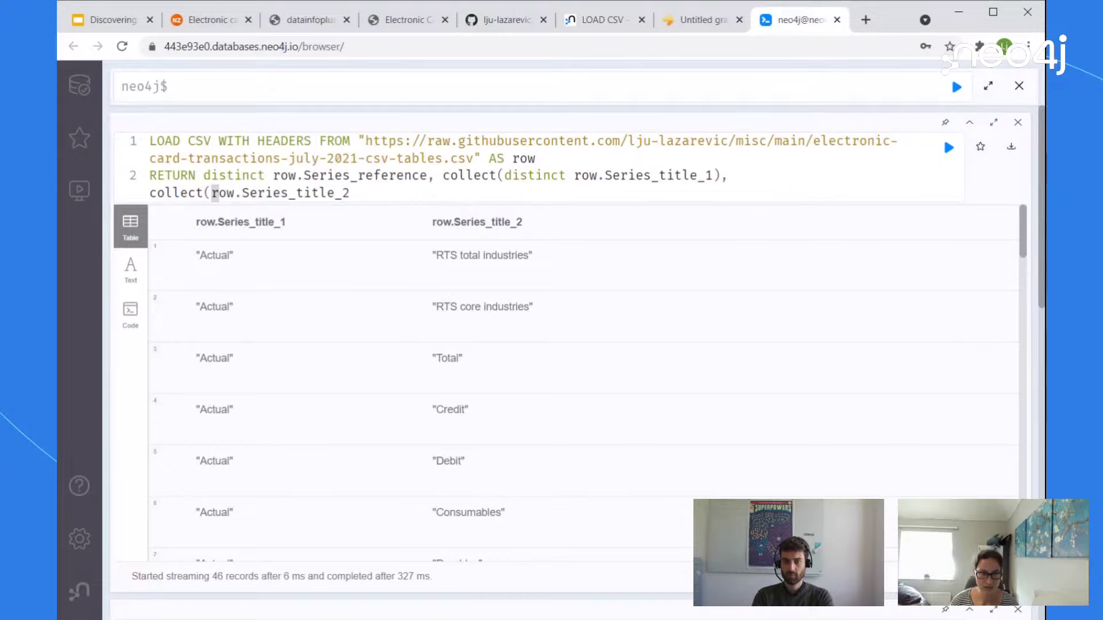
text(disticnt)
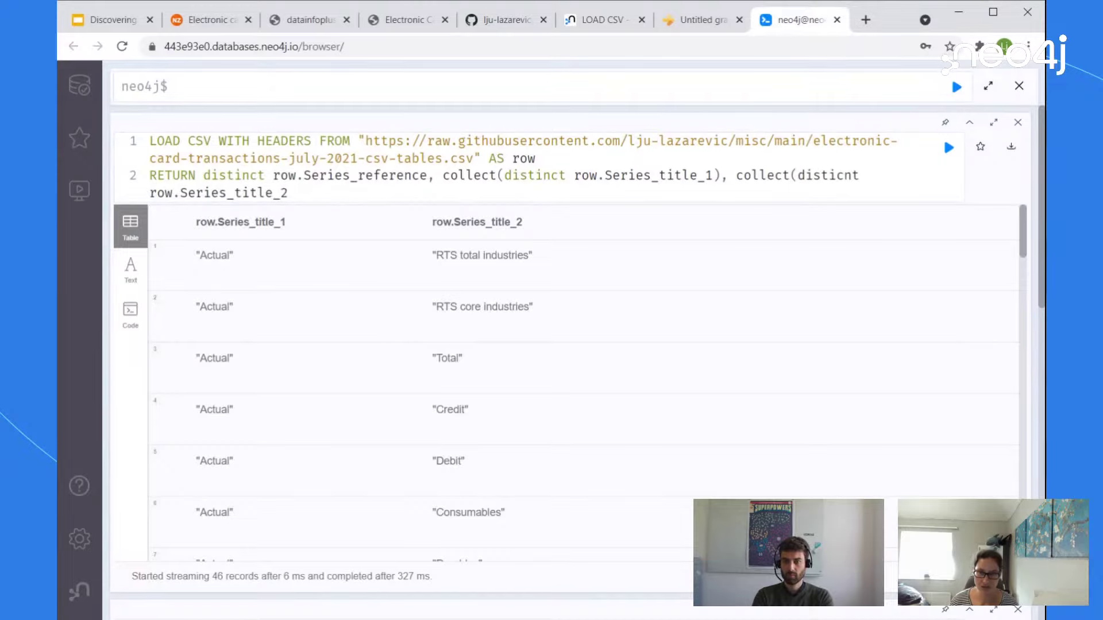
key(ctrl+shift+Left)
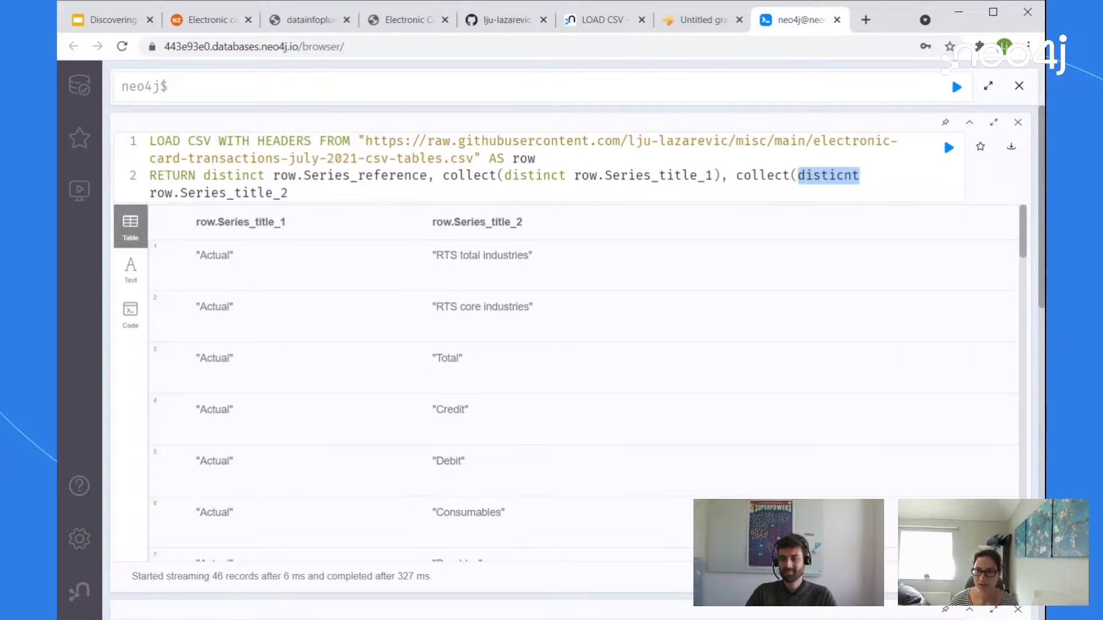
text(Distinct)
key(Down)
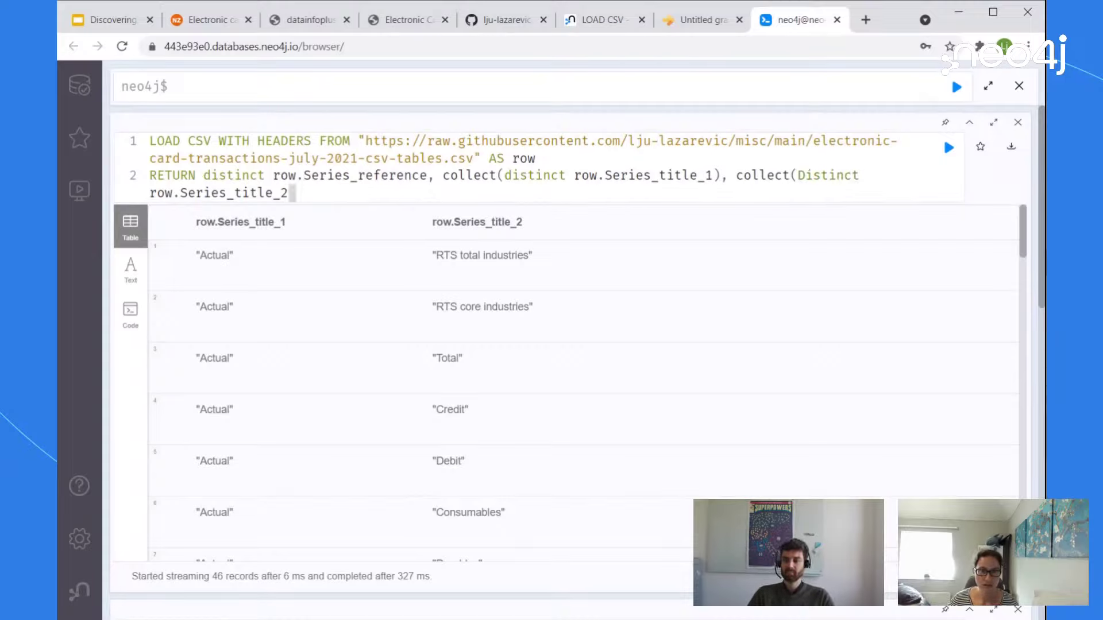
text())
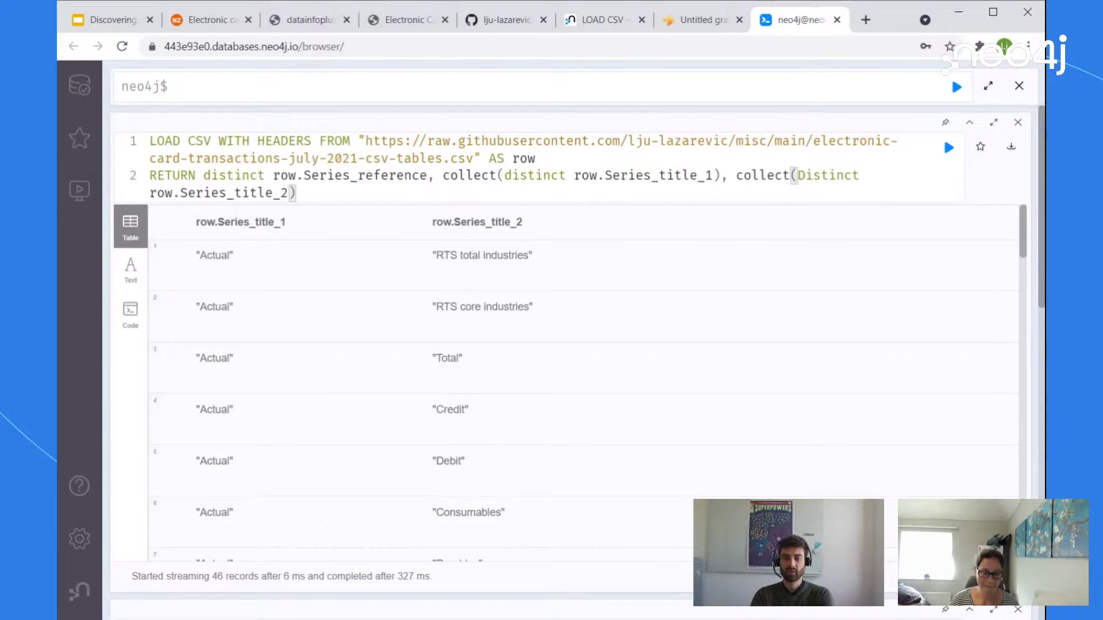
key(ctrl+Return)
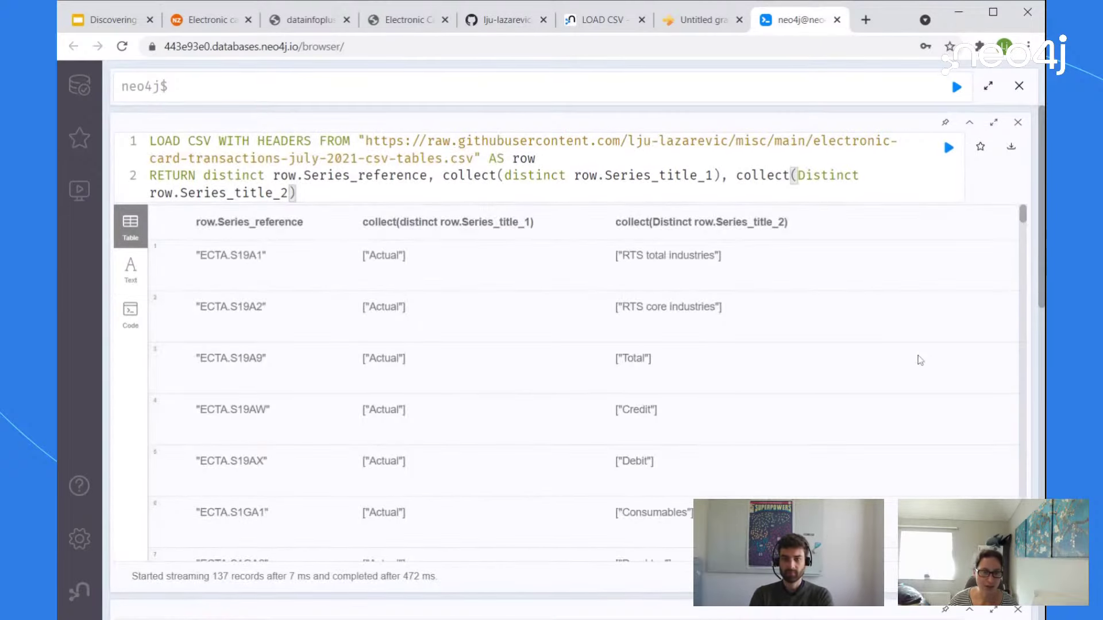
Step: Check the titles collected for each series reference and close that query's result frame
scroll(914, 362, down, 3)
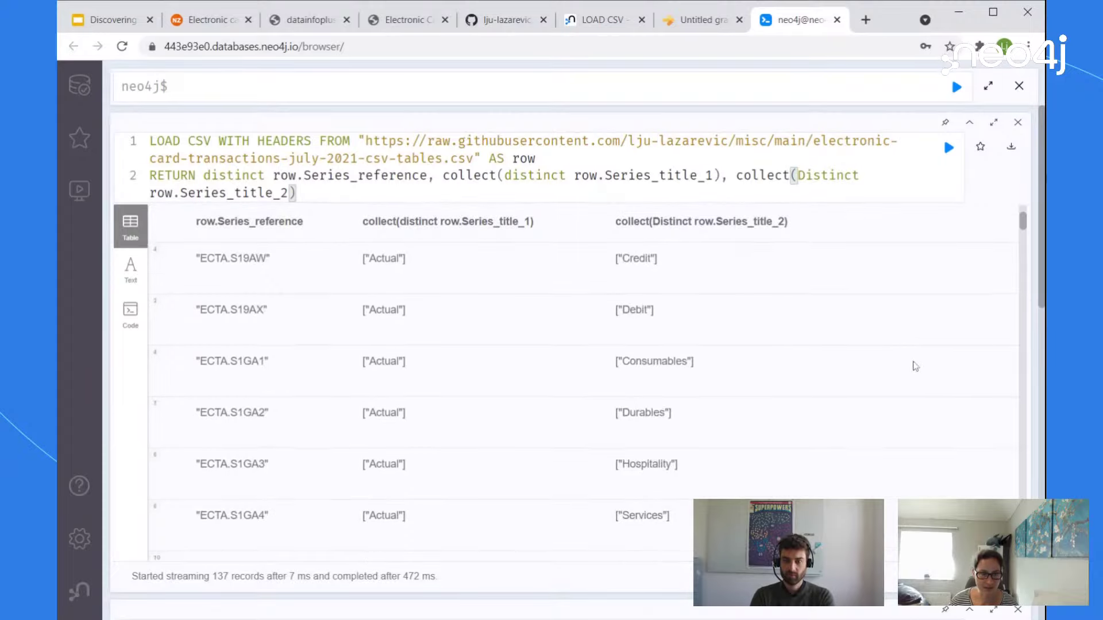
scroll(907, 366, down, 2)
scroll(907, 366, down, 5)
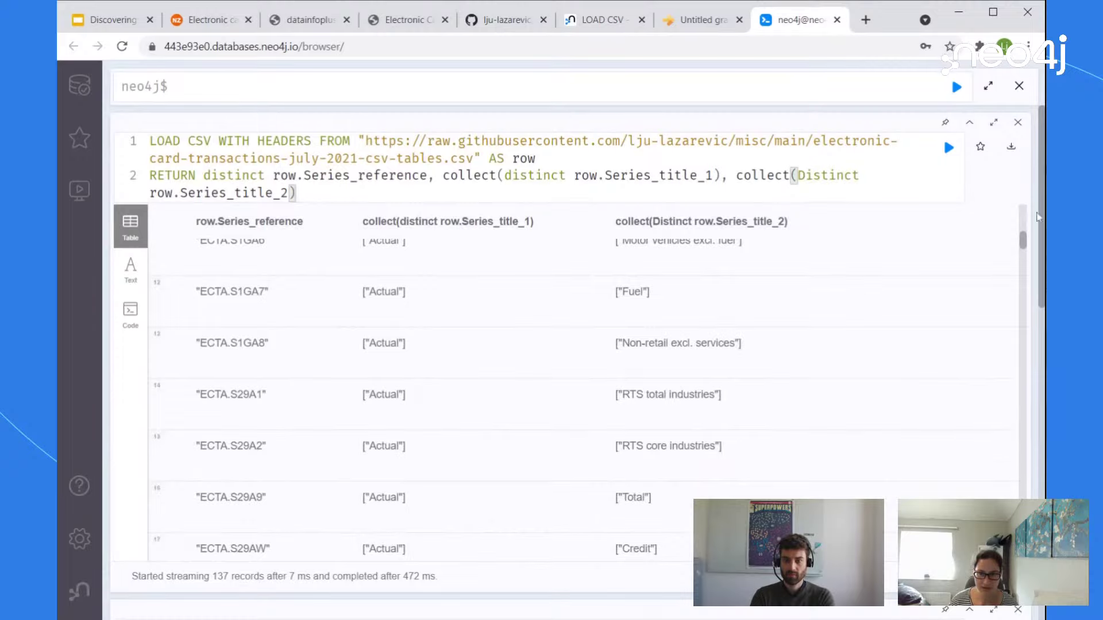
drag(1025, 240, 1023, 214)
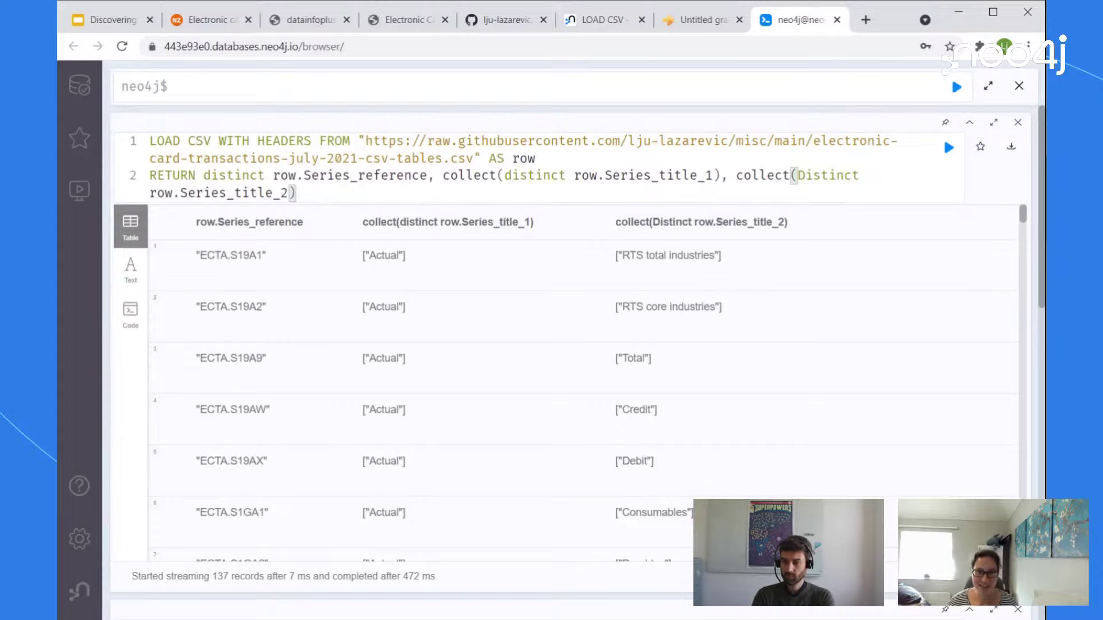
click(1018, 123)
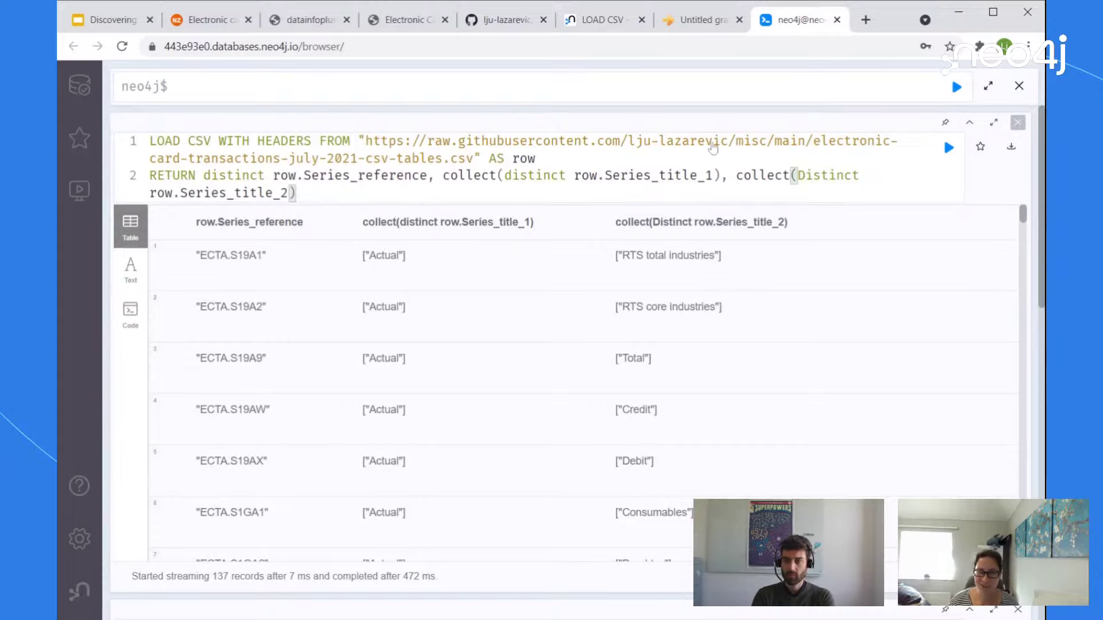
click(1018, 122)
Step: Examine all the fields of the first full row in the remaining LOAD CSV result for modelling candidates
scroll(352, 352, down, 3)
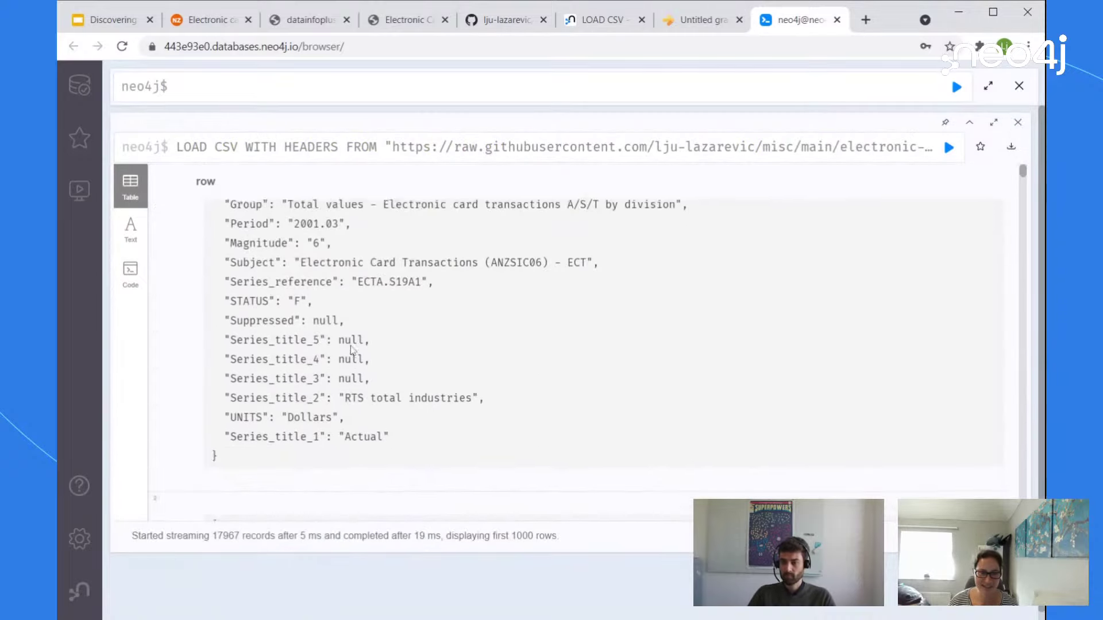
scroll(352, 348, up, 3)
scroll(354, 345, down, 3)
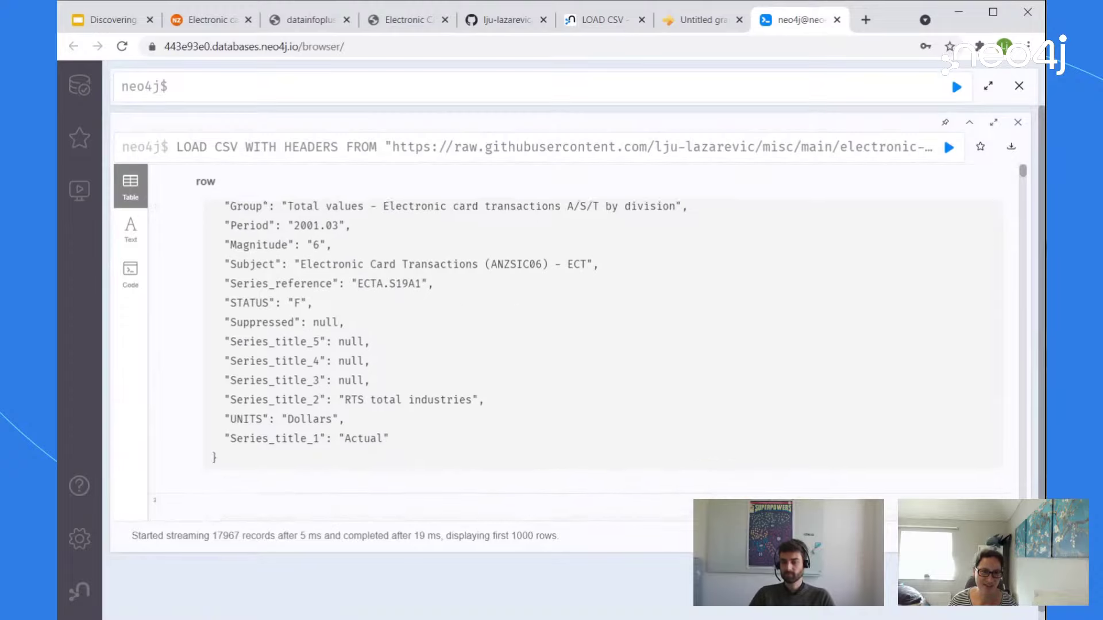
scroll(354, 345, up, 3)
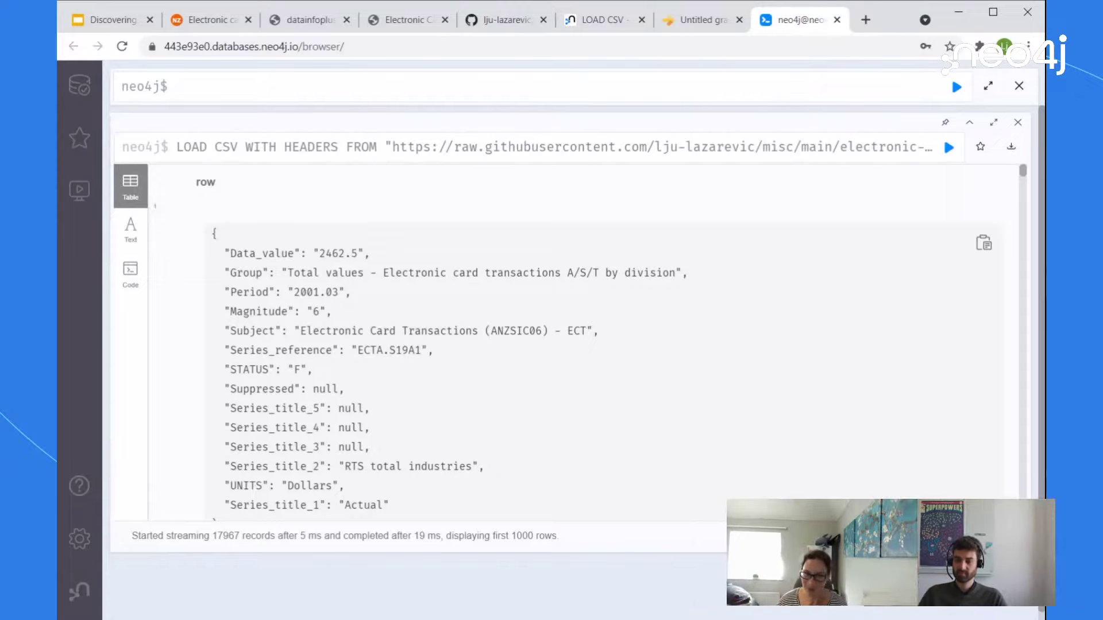
scroll(549, 388, down, 2)
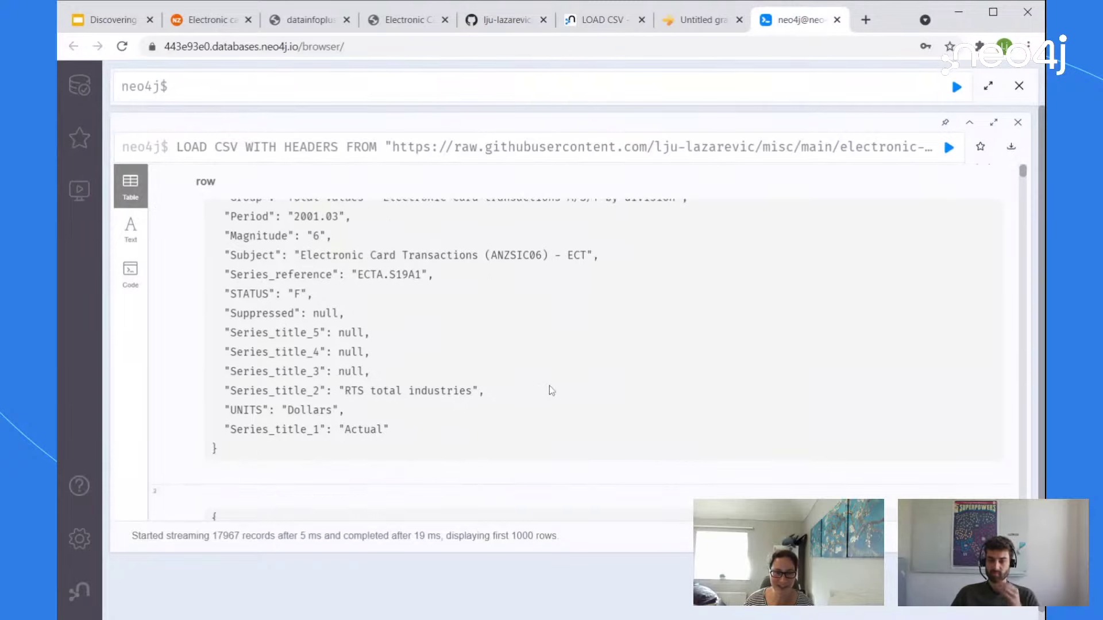
scroll(551, 390, up, 2)
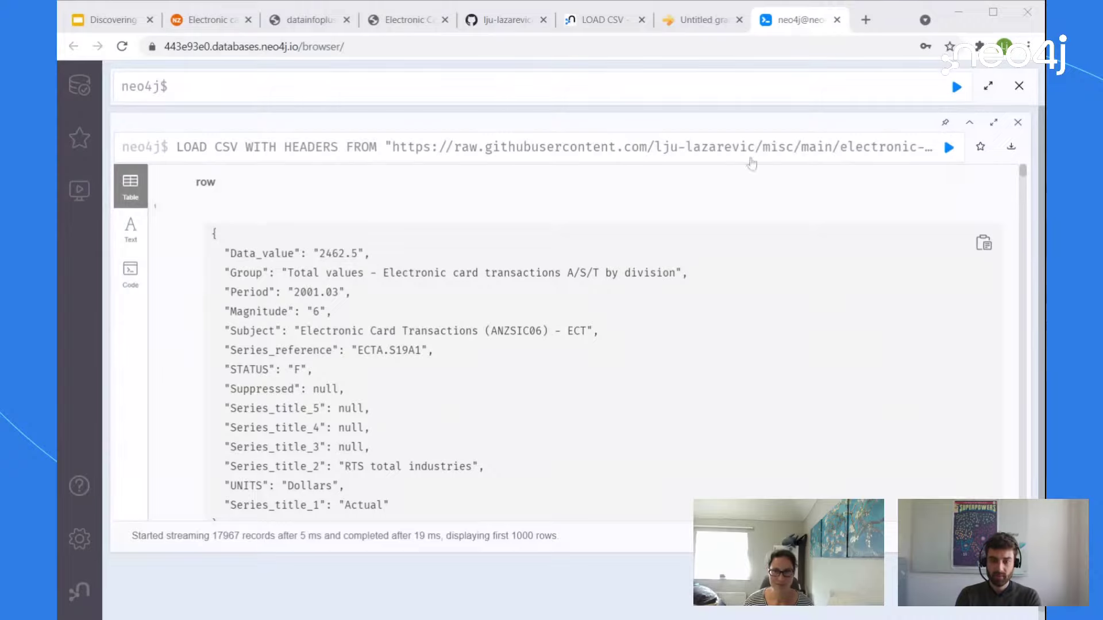
scroll(603, 402, down, 2)
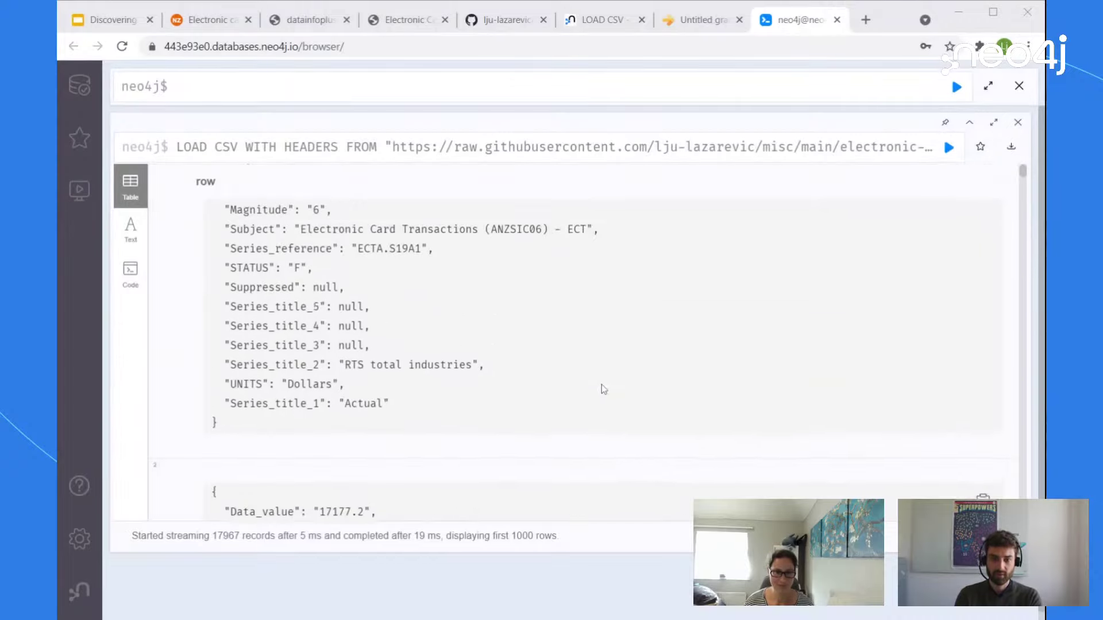
scroll(601, 385, up, 2)
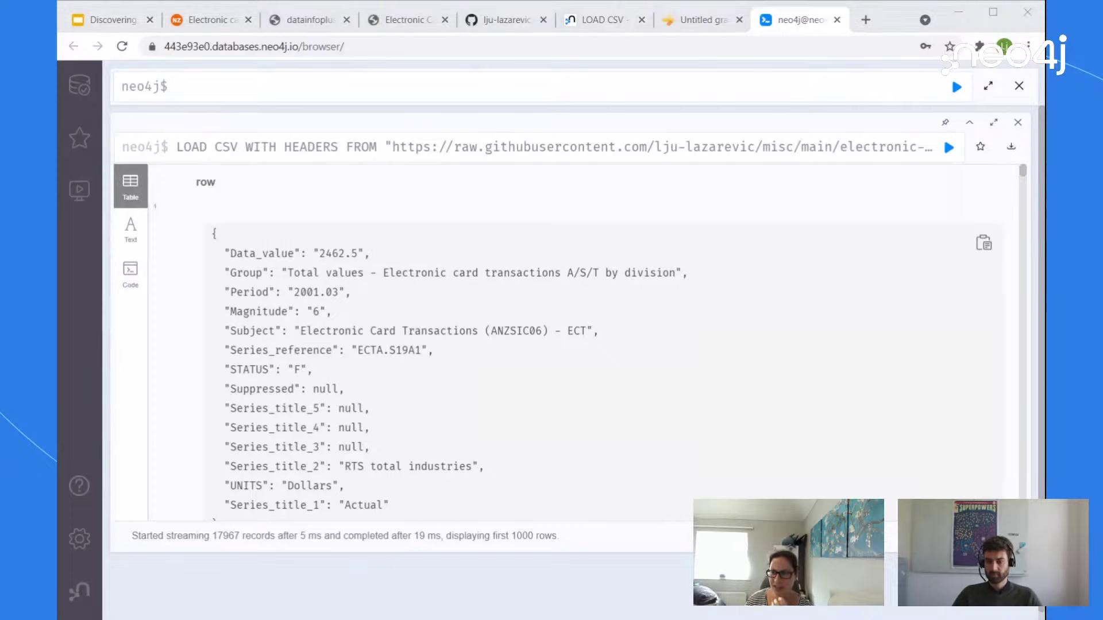
click(796, 26)
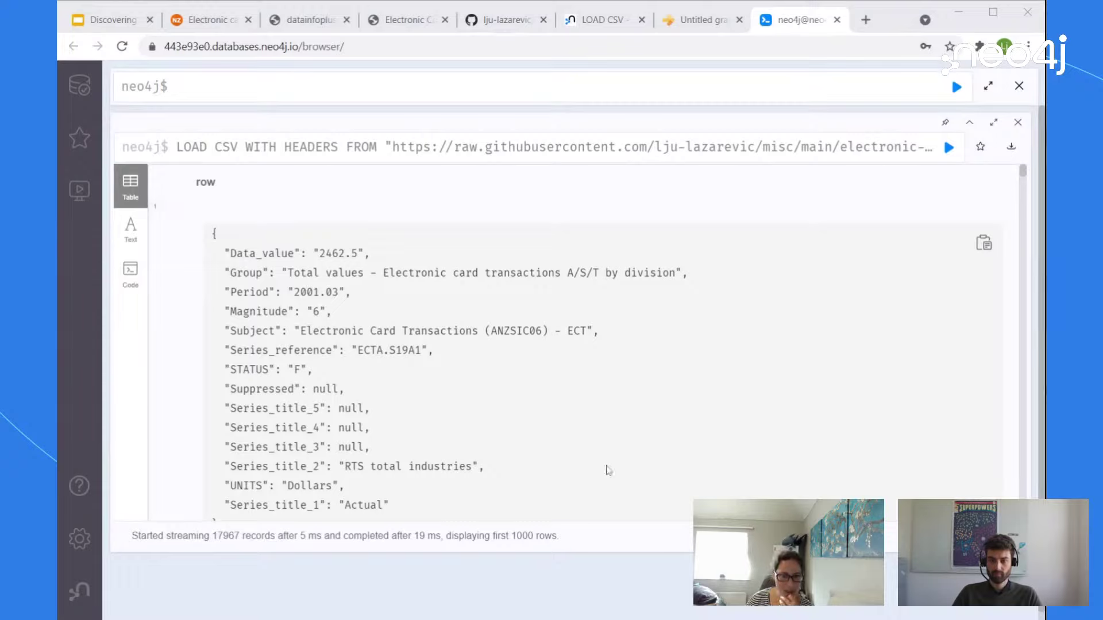
scroll(612, 352, down, 1)
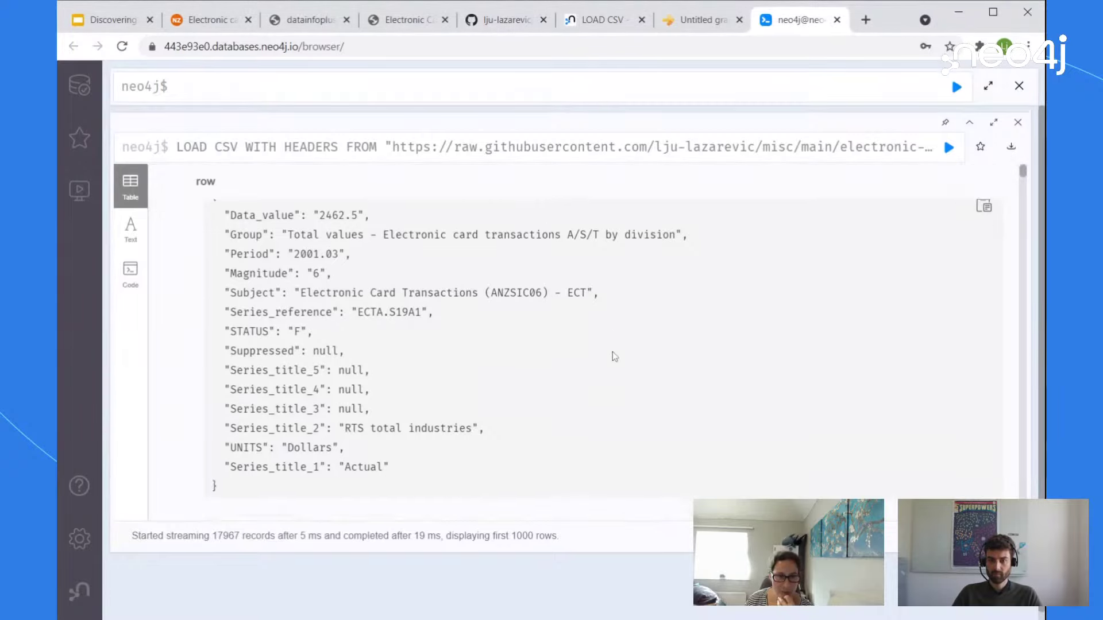
scroll(612, 352, up, 1)
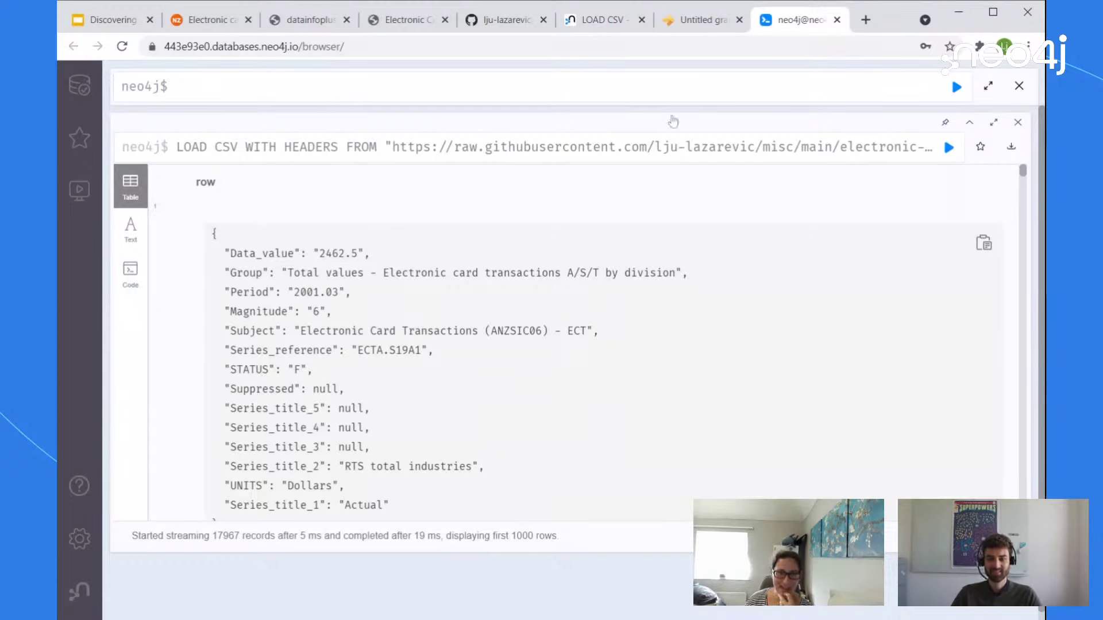
Step: Switch to Arrows.app, move the blank node slightly up and left on the canvas, and close the LOAD CSV page
click(700, 23)
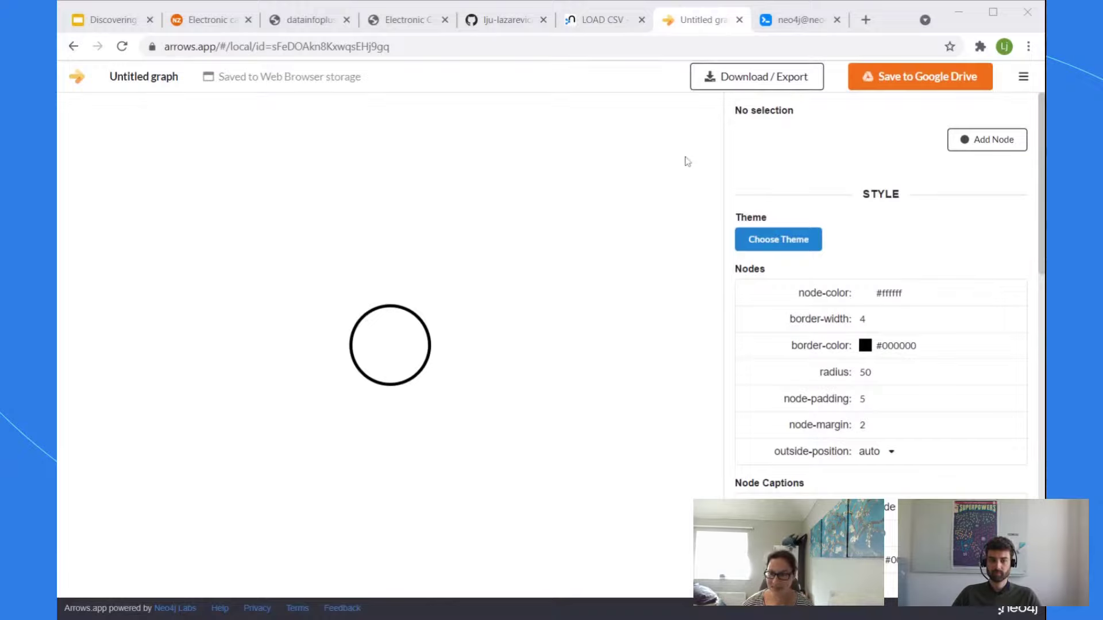
drag(383, 350, 337, 328)
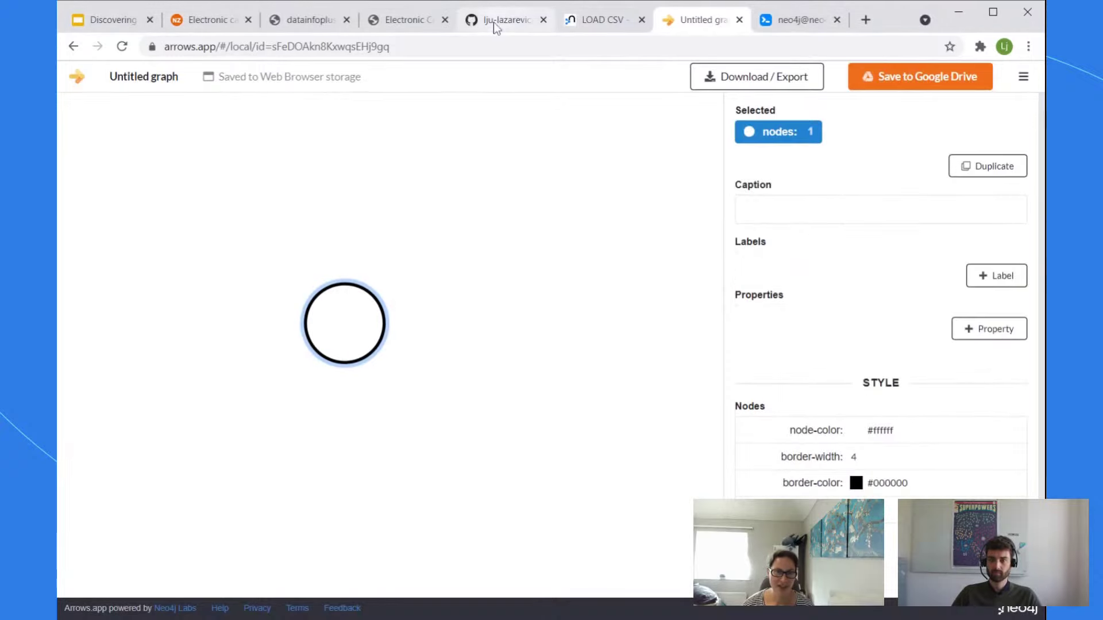
click(642, 20)
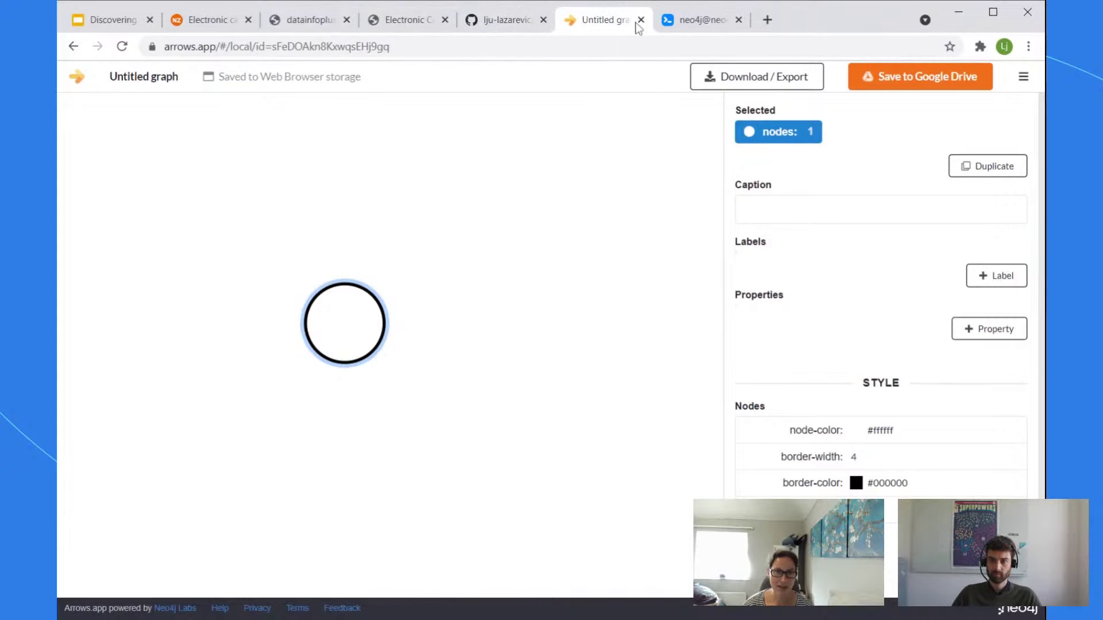
Step: Return to Neo4j Browser and review the first row's field names, including Series_reference
click(688, 23)
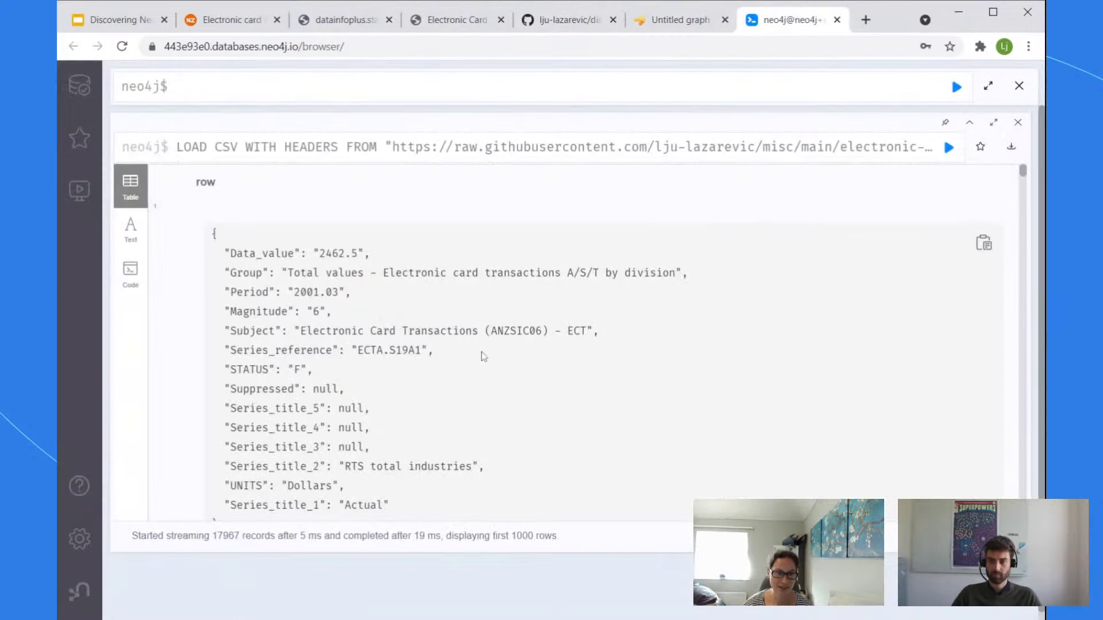
scroll(481, 352, down, 1)
scroll(482, 352, up, 1)
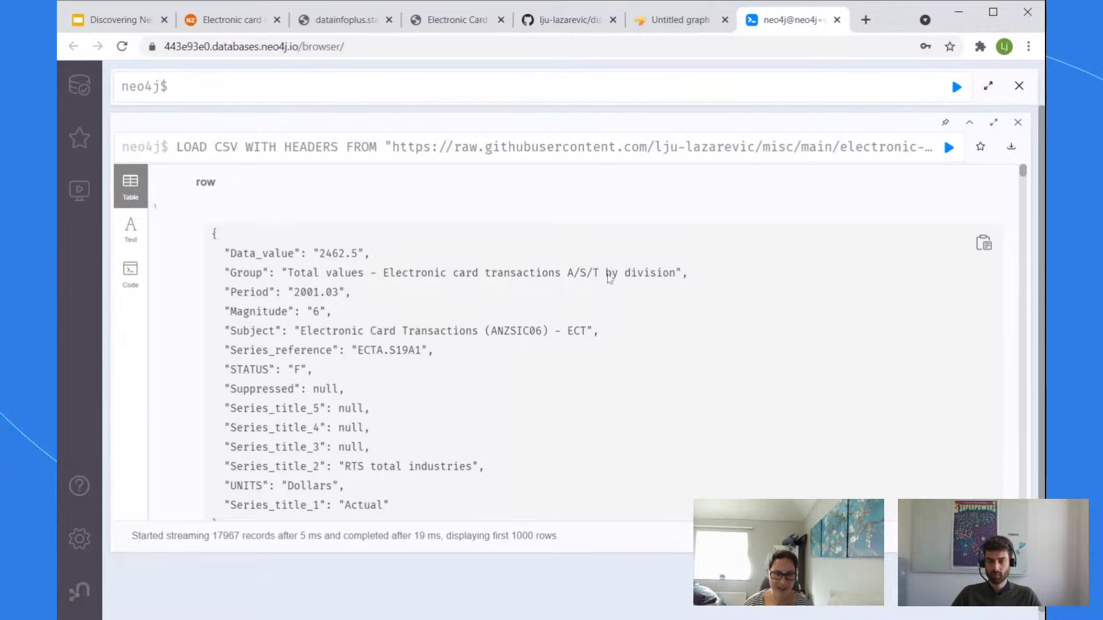
Step: Switch to Arrows.app, label the selected node SeriesReference, and add a property named value to it
click(679, 20)
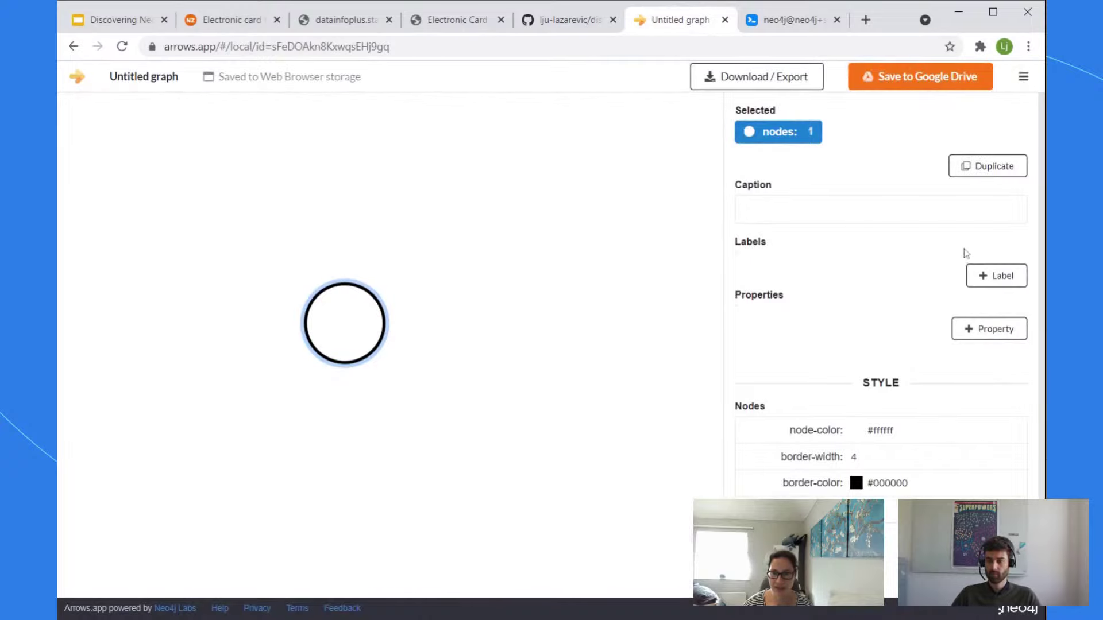
click(990, 281)
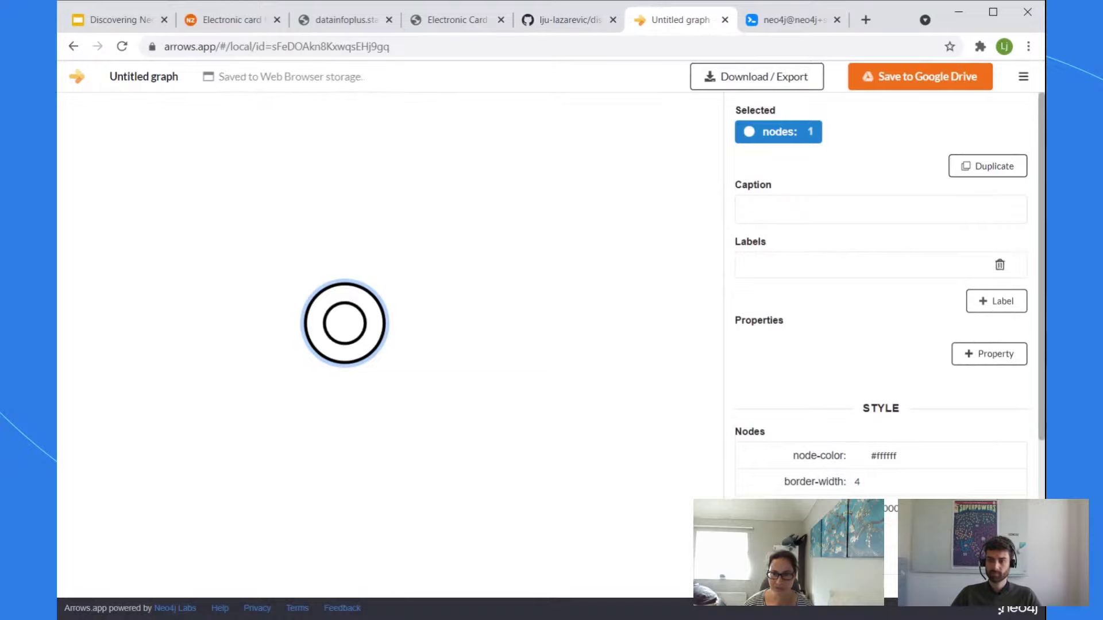
text(Series)
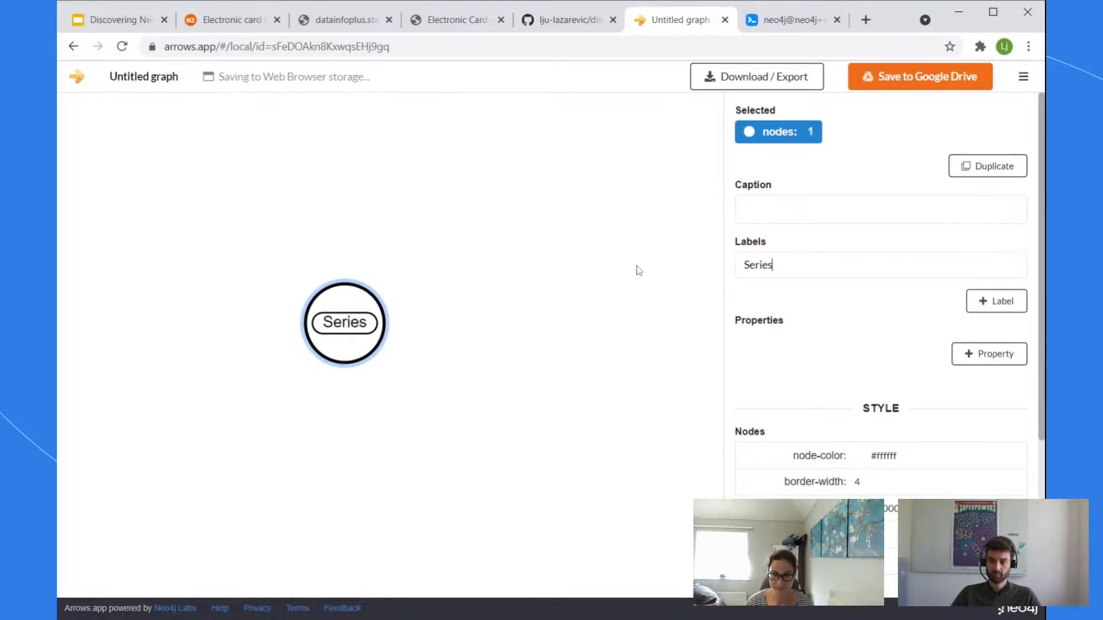
text(Reference)
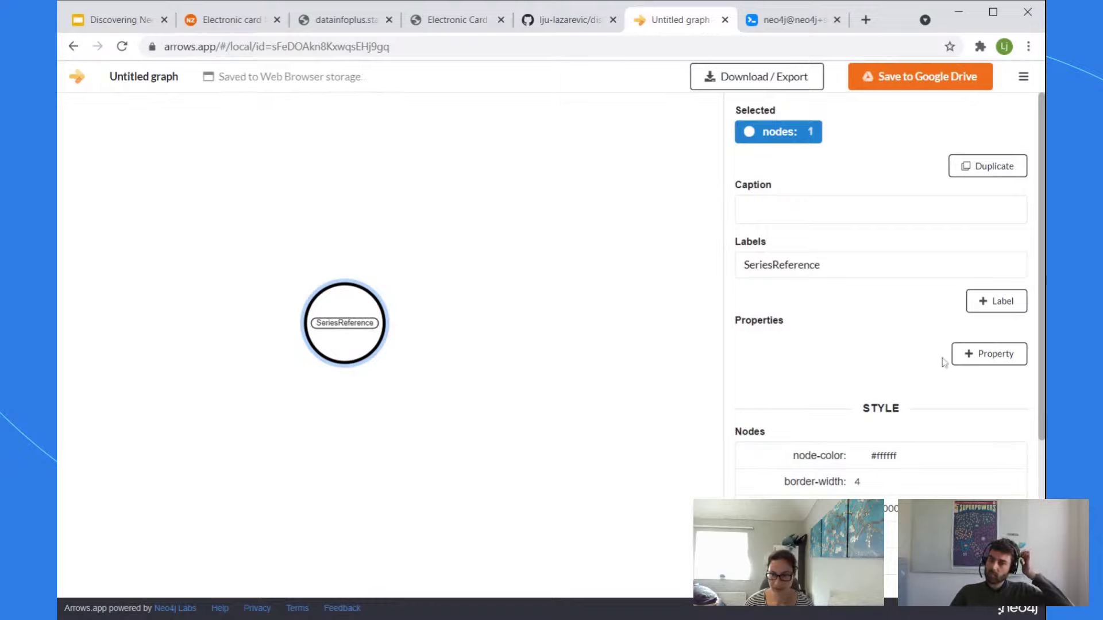
click(994, 354)
text(value)
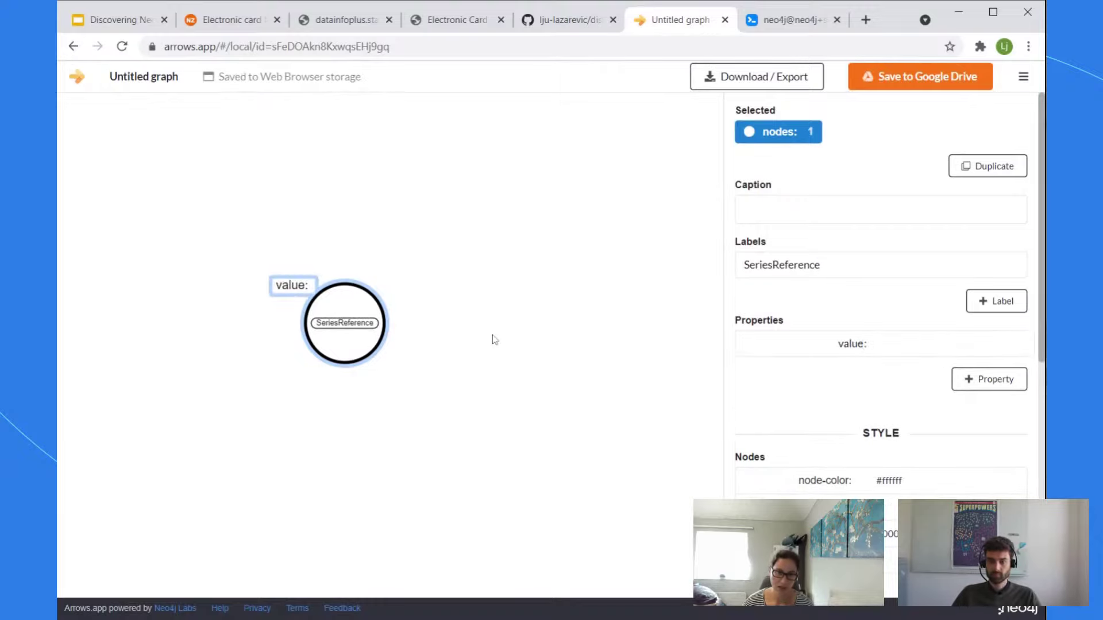
Step: Move the SeriesReference node farther toward the upper-left area of the canvas
click(489, 339)
click(353, 320)
drag(262, 294, 261, 294)
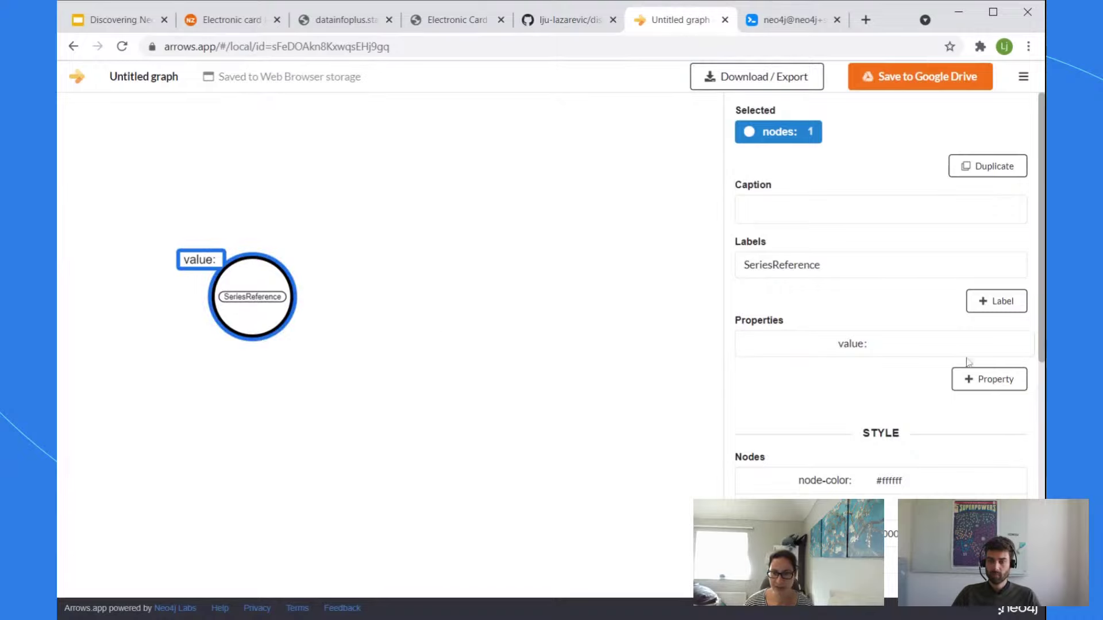
Step: Rename the SeriesReference node's value property to id and add a second property named value
double_click(850, 344)
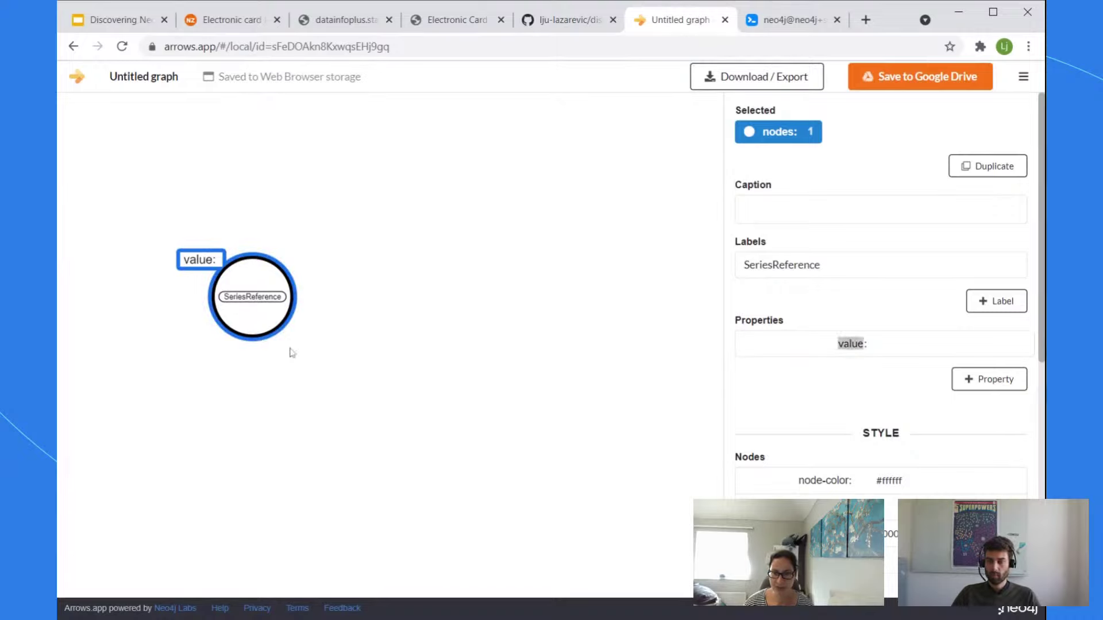
text(id)
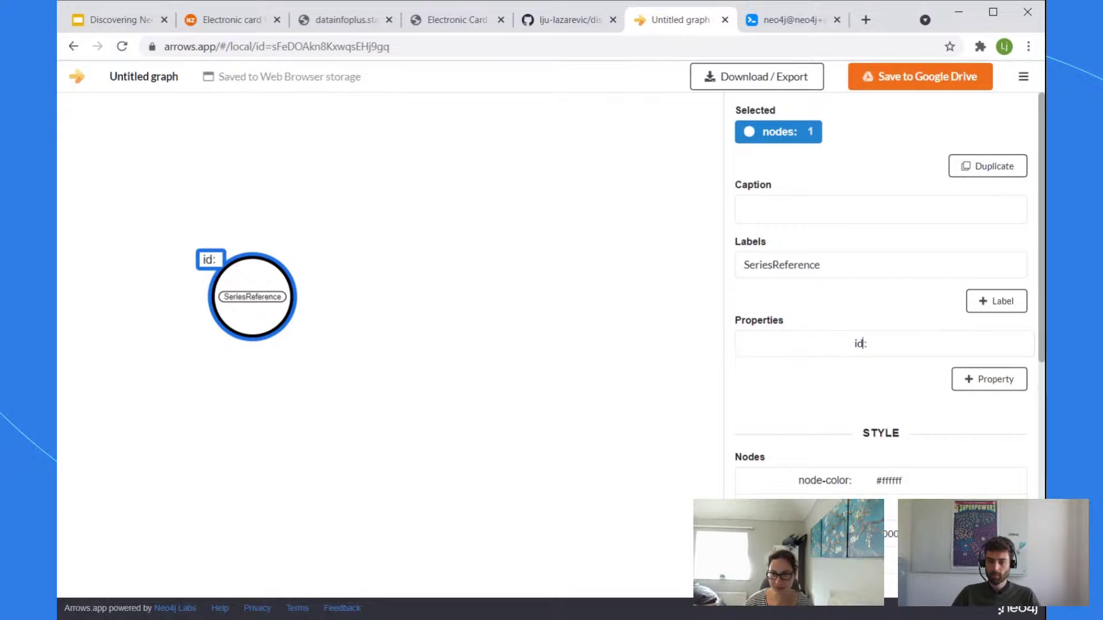
click(1008, 388)
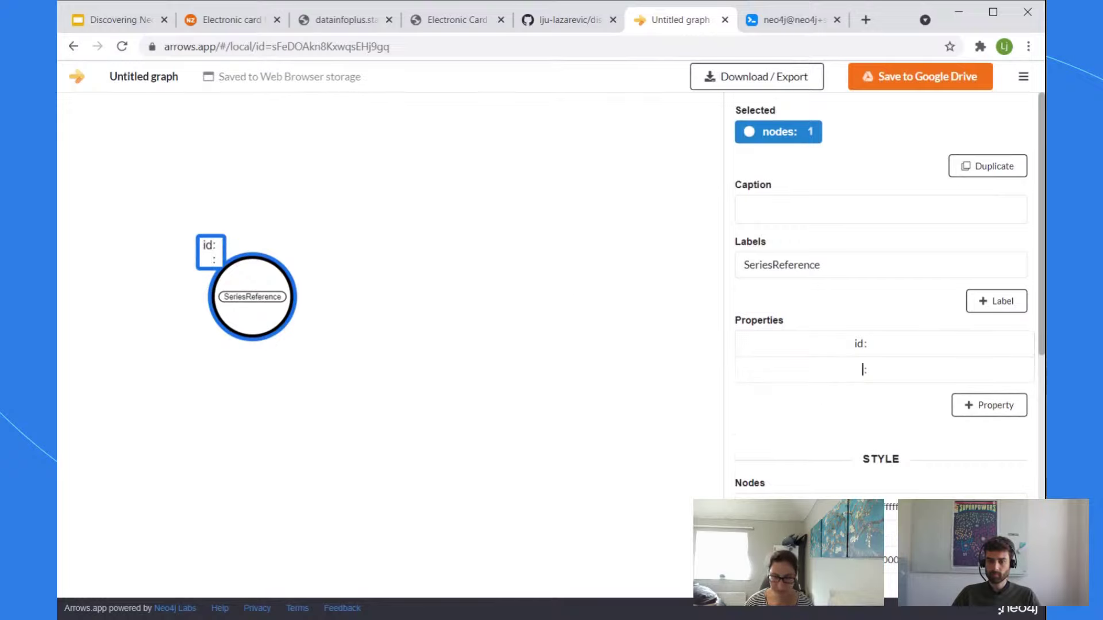
text(value)
click(526, 304)
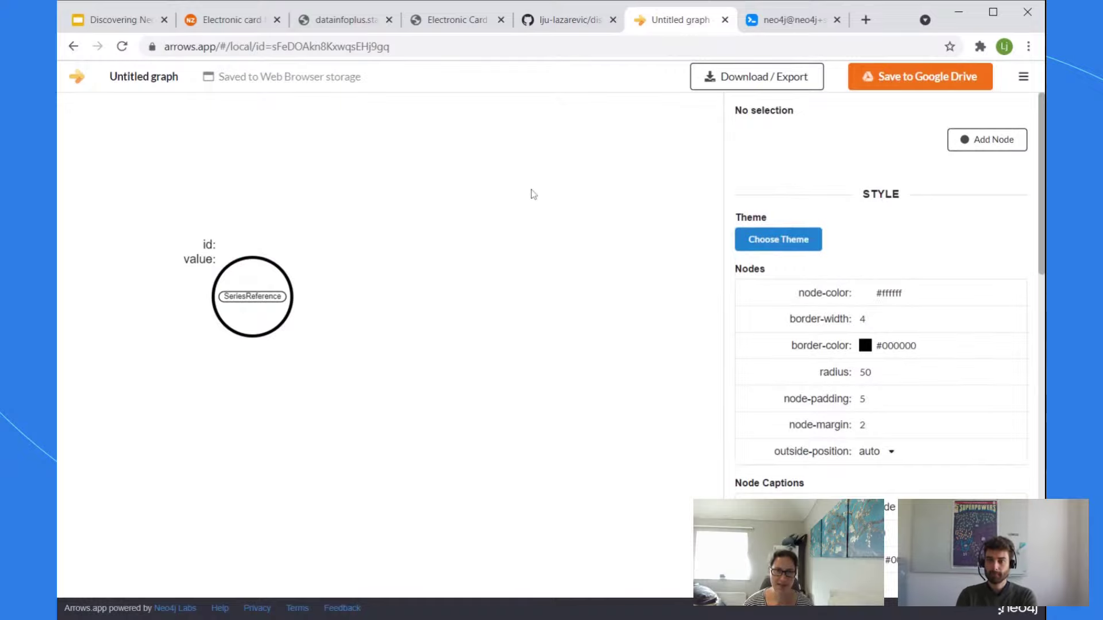
Step: Draw a relationship from SeriesReference to a new node beside it and set its type to HAS_CATEGORY
click(252, 306)
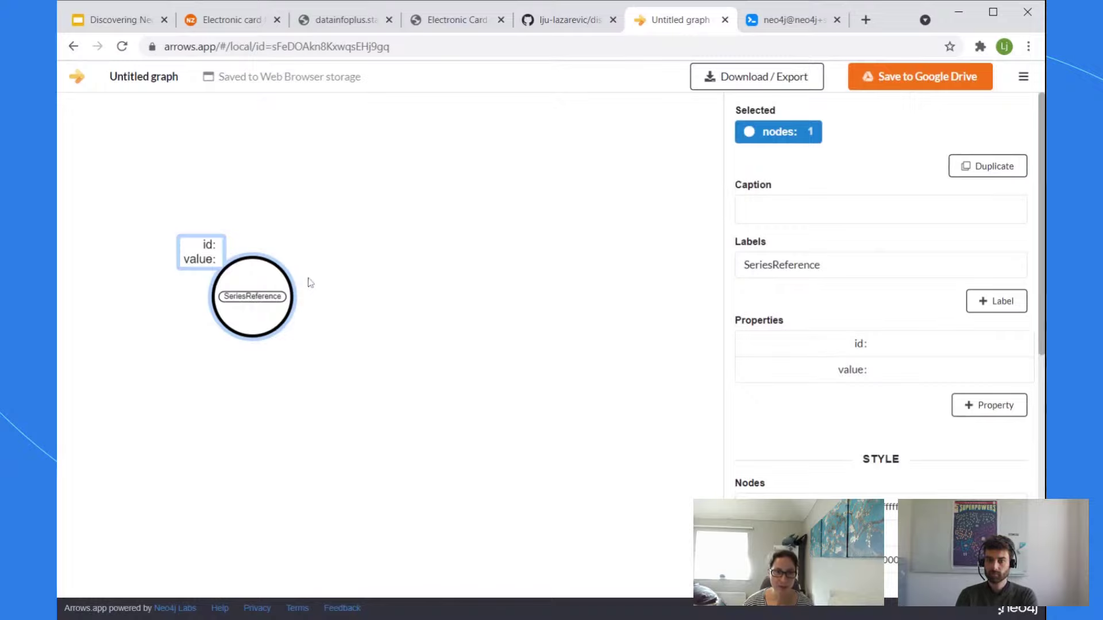
drag(298, 284, 578, 290)
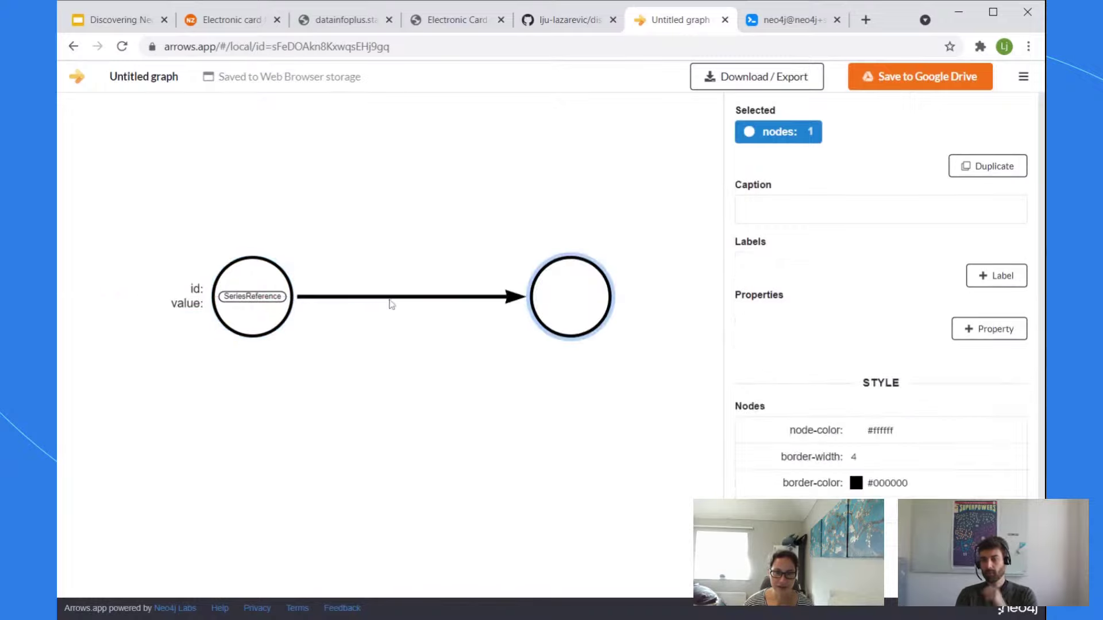
click(393, 297)
click(747, 210)
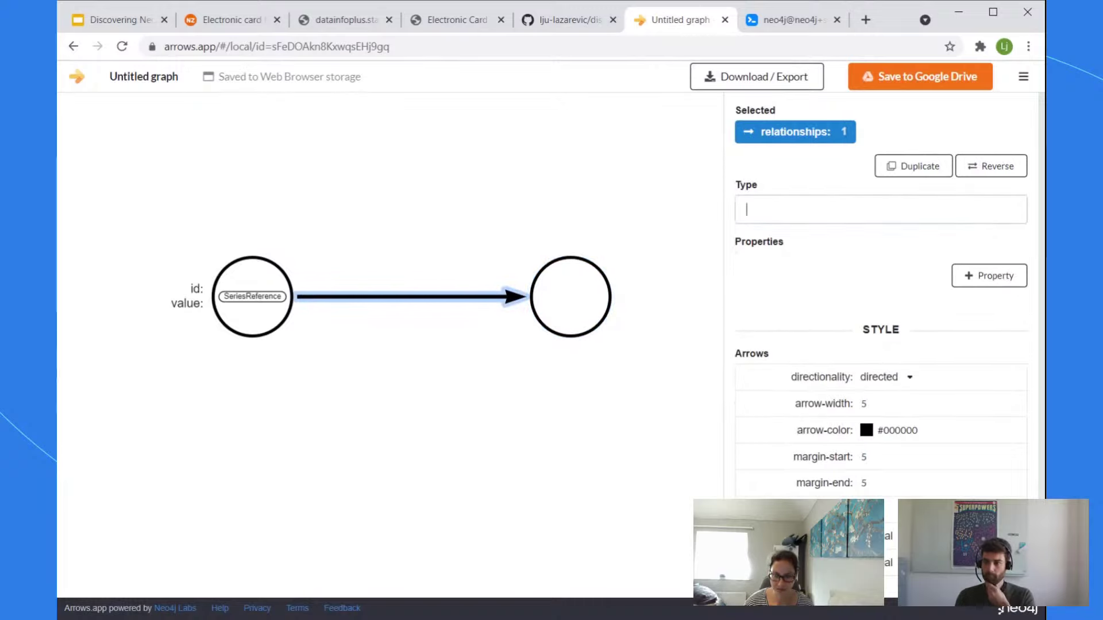
text(HAS_CATEGORY)
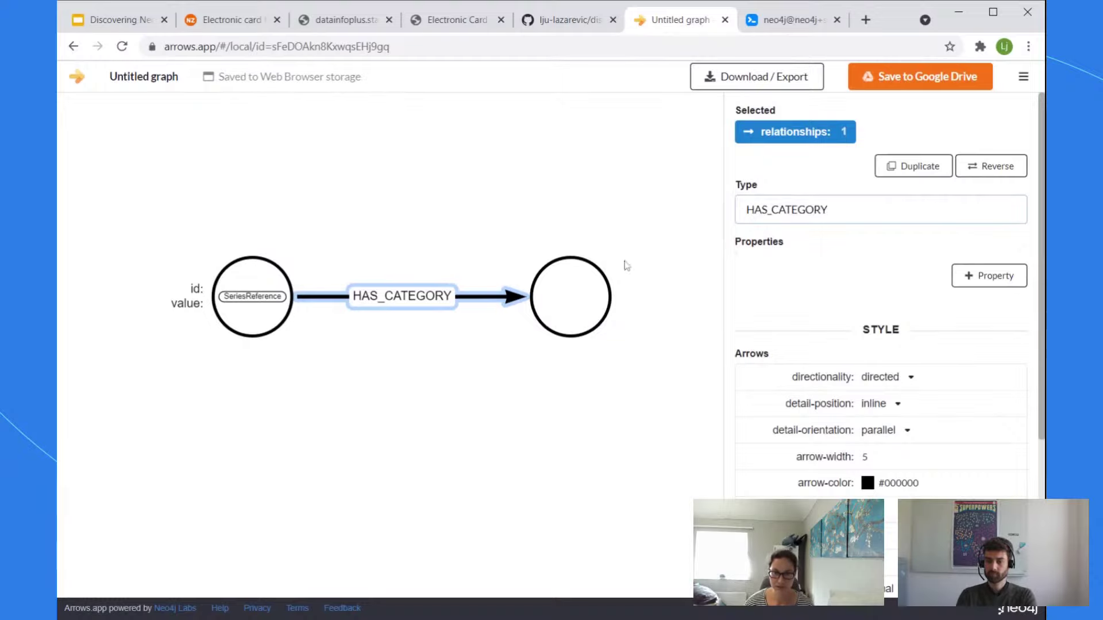
Step: Label the node at the end of HAS_CATEGORY as Category and add a property named type to it
click(599, 282)
click(998, 276)
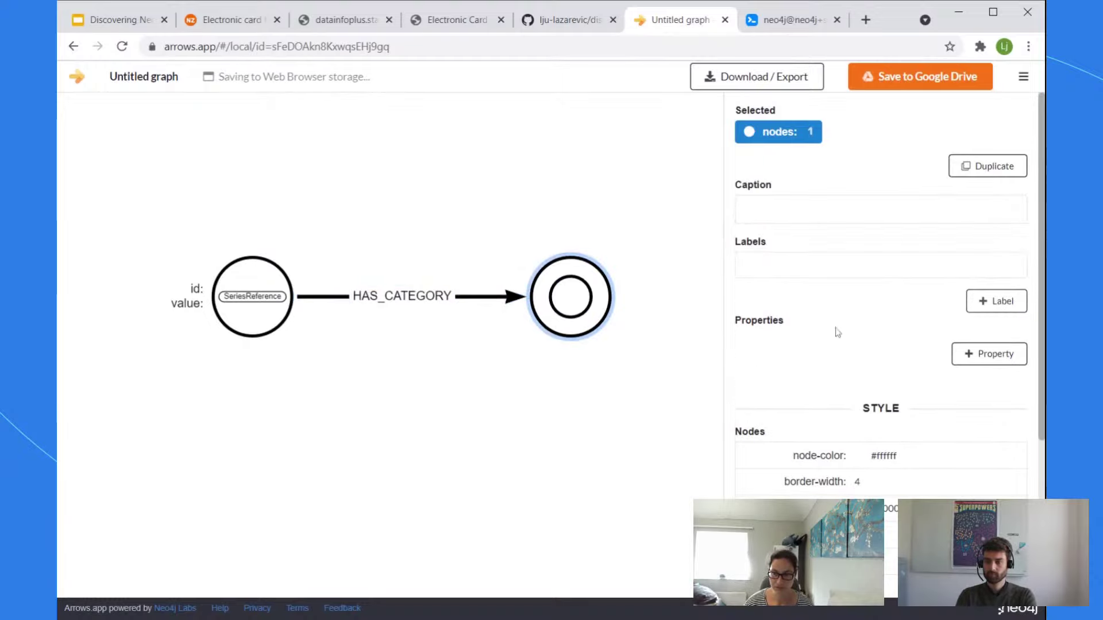
text(Category)
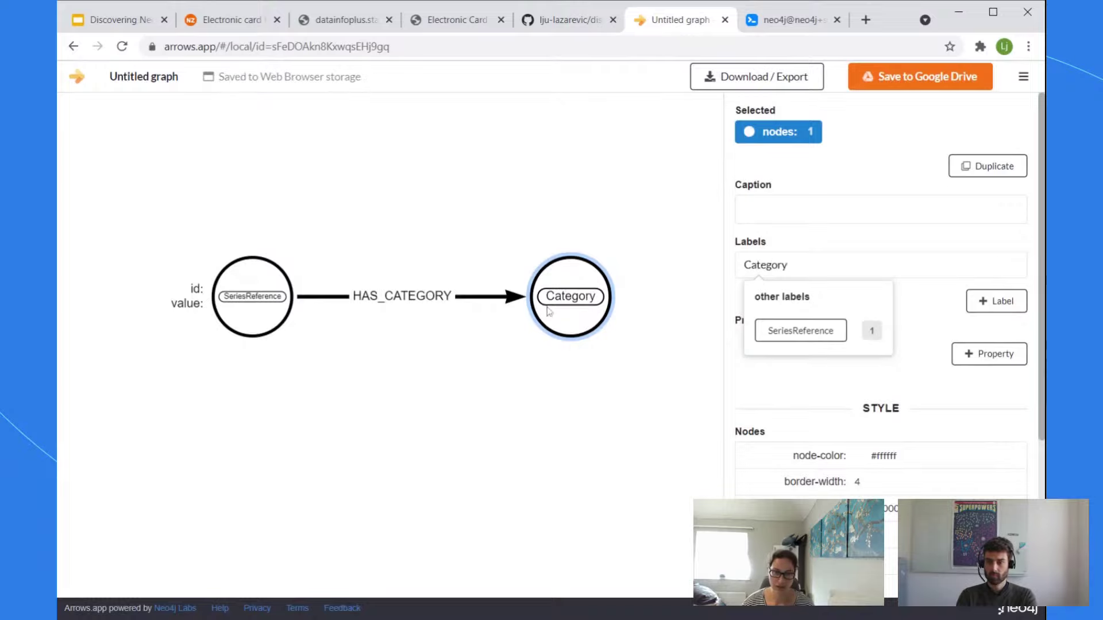
click(1011, 359)
text(tp)
key(BackSpace)
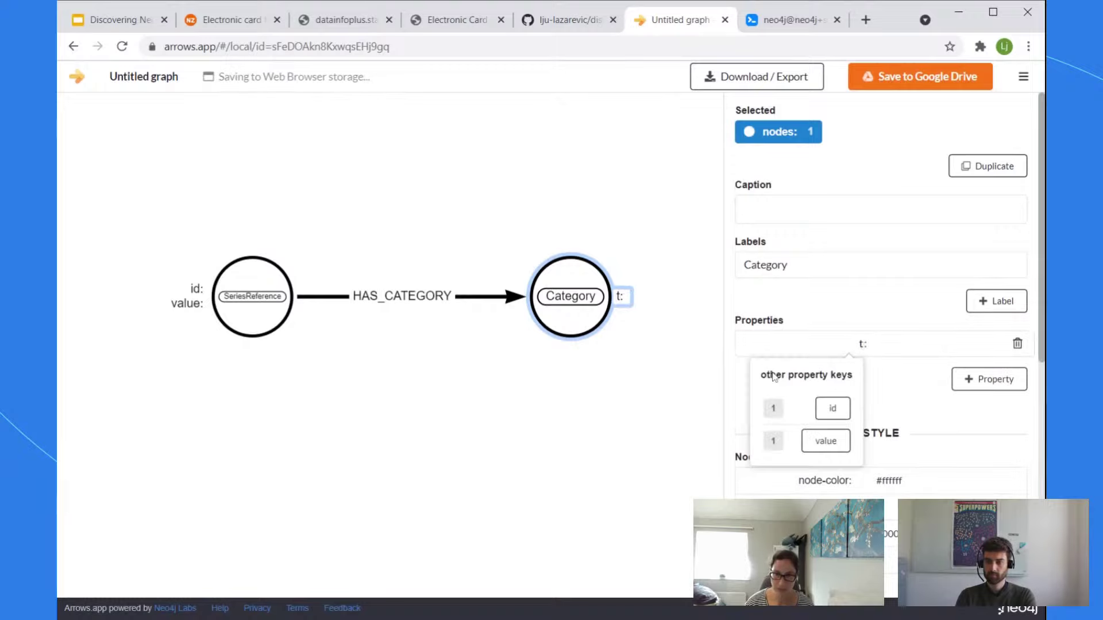
text(ype)
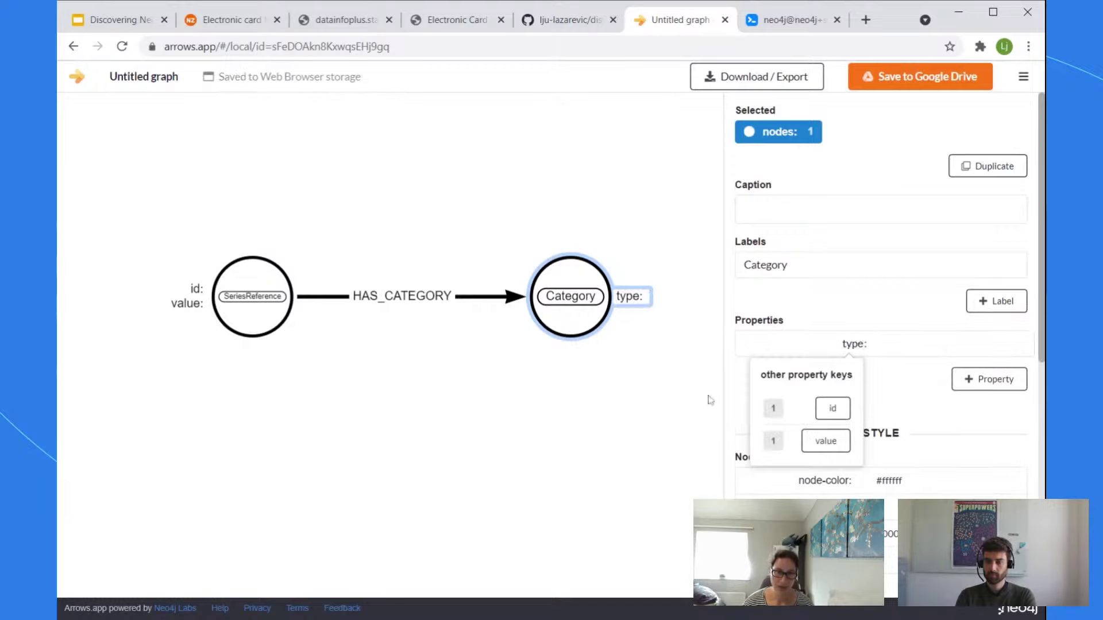
click(346, 427)
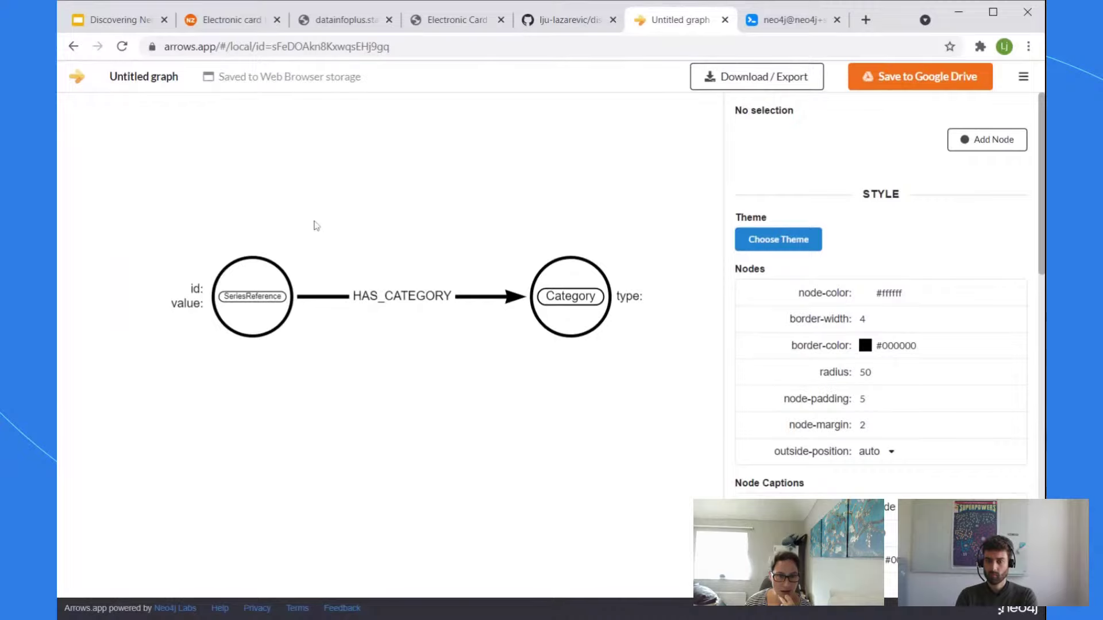
Step: Draw another relationship from SeriesReference to a new node above Category and set its type to HAS_DATE
drag(290, 260, 519, 168)
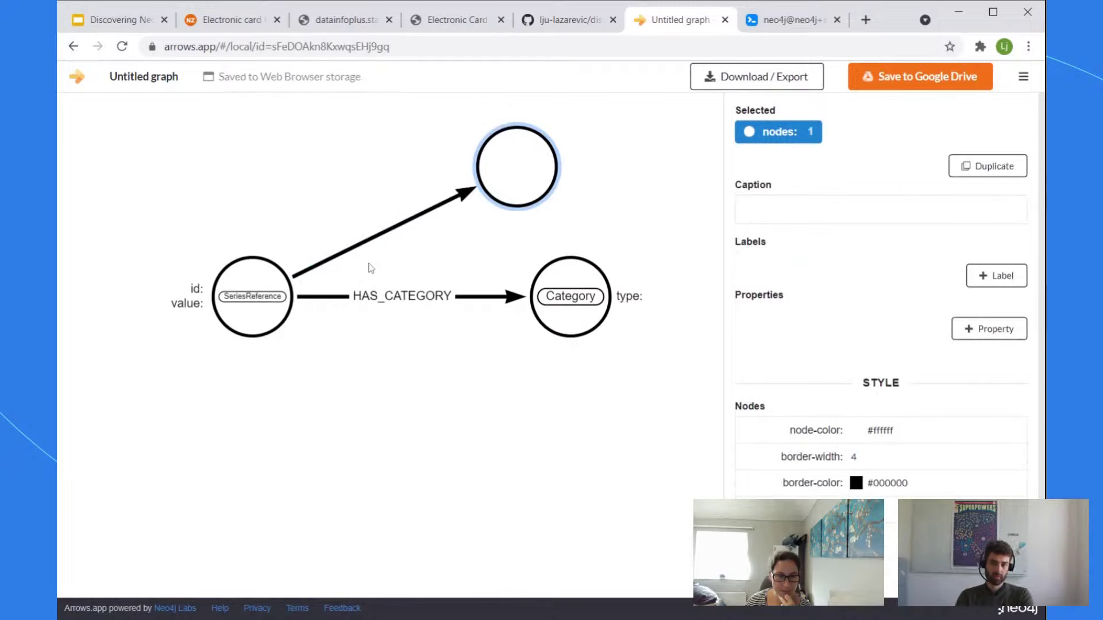
click(620, 229)
click(418, 221)
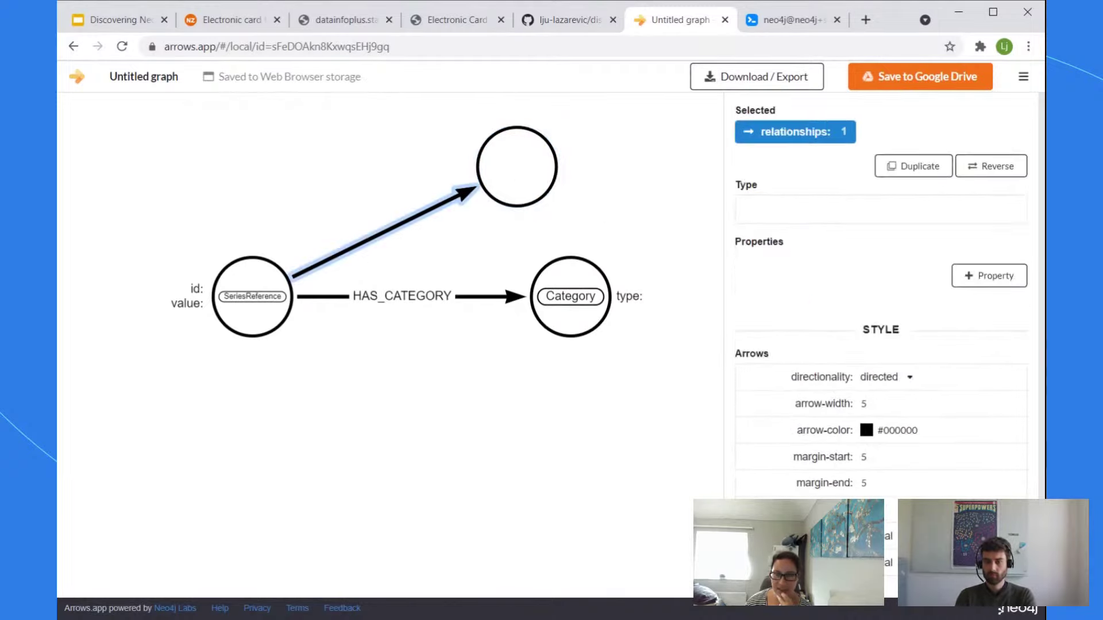
text(HAS_DATE)
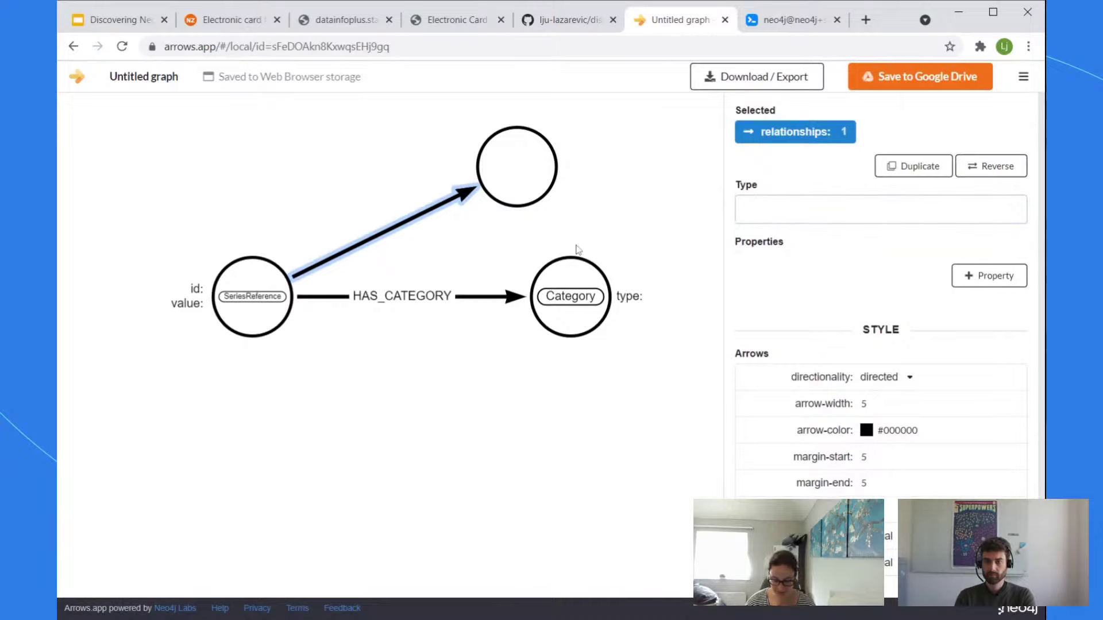
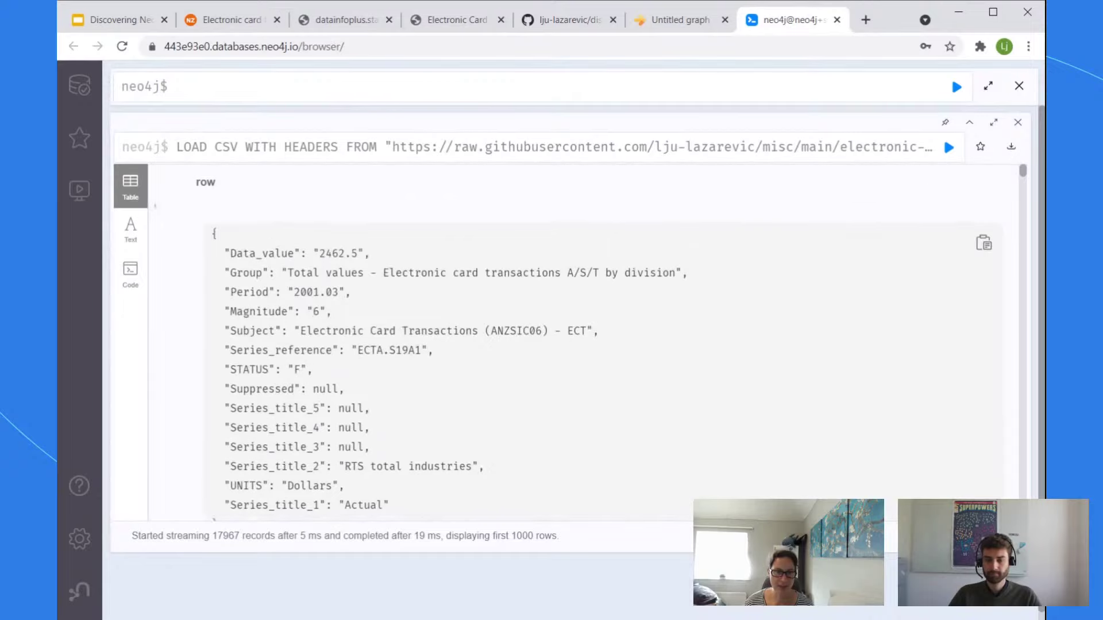
Step: Enter the LOAD CSV query for the July 2021 electronic card transactions file, returning distinct row.Series_title_1
text(LOAD CSV WITH HEADERS FROM "https://raw.githubusercontent.com/lju-lazarevic/misc/main/electronic-card-transactions-july-2021-csv-tables.csv" AS row RETURN distinct row.Series_reference, collect(distinct row.Series_title_1), collect(Distinct row.Series_title_2))
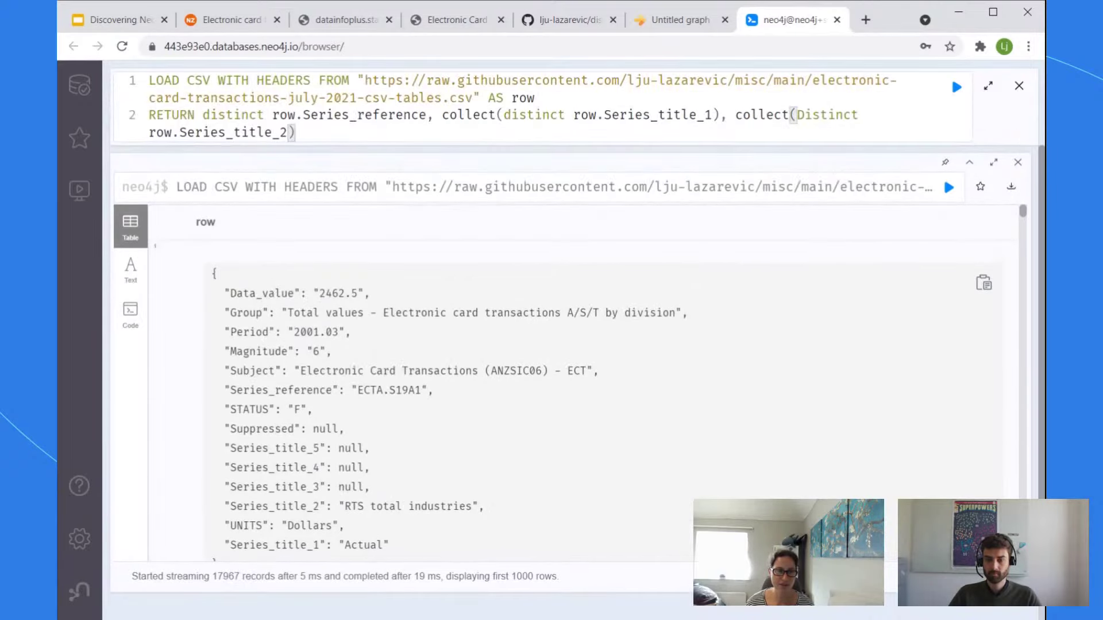
drag(296, 132, 357, 115)
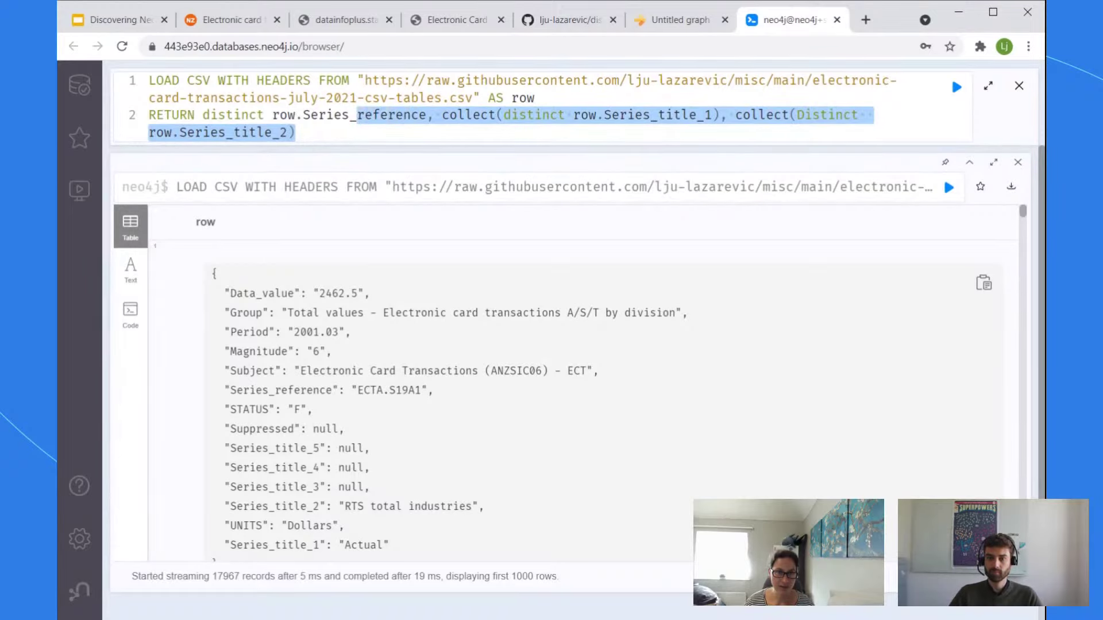
key(BackSpace)
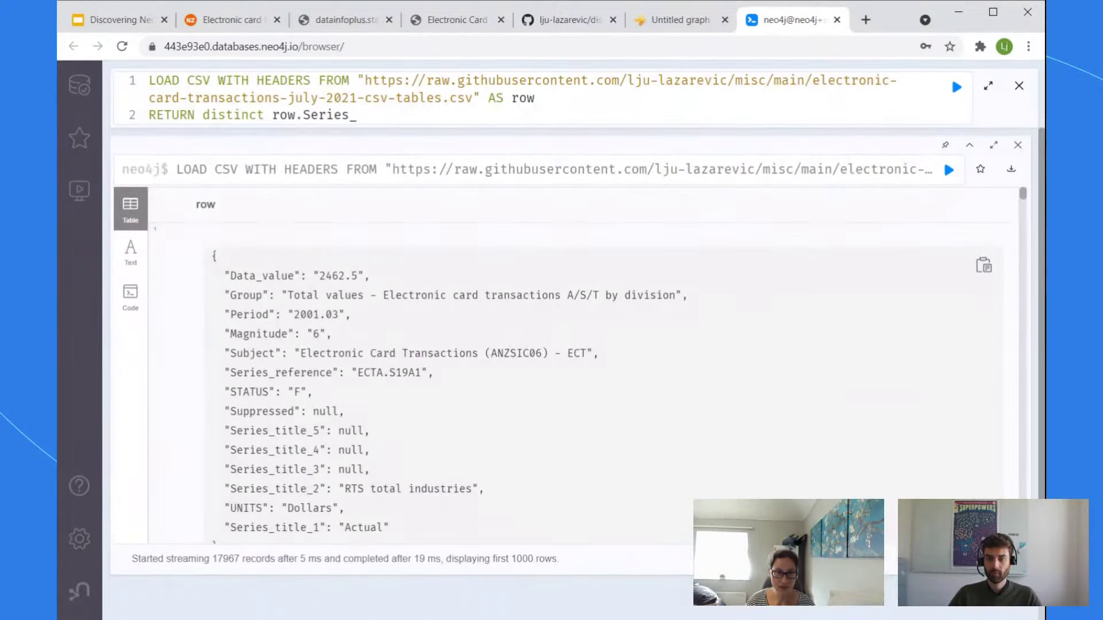
text(title_1)
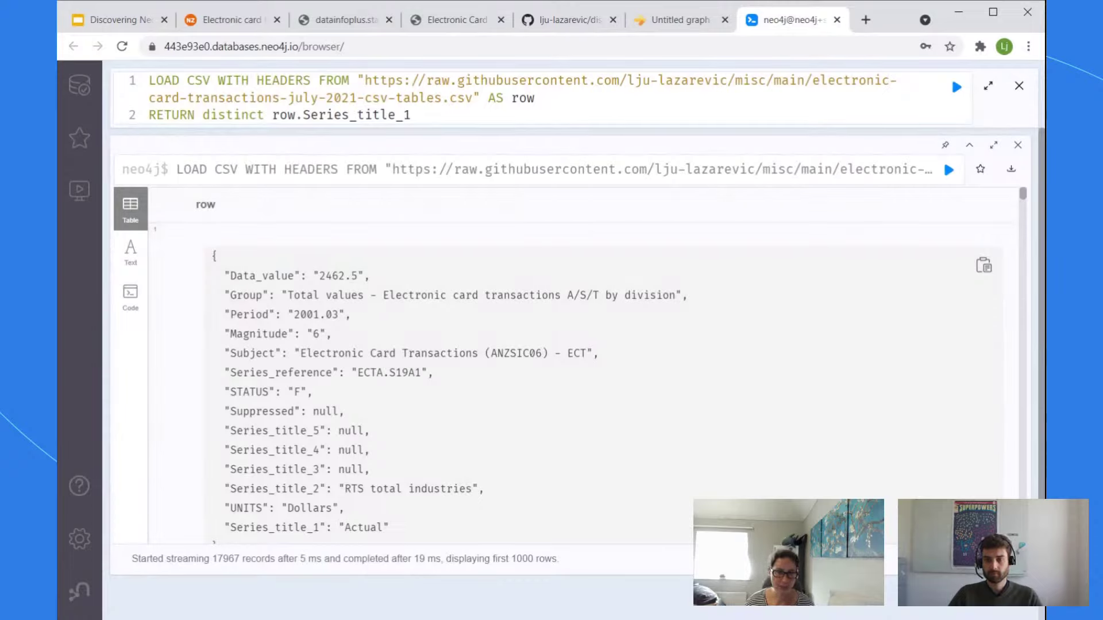
Step: Insert the filter WHERE row.Series_title_1 = "Actual" between the LOAD CSV and RETURN lines
key(Up)
key(Return)
text(W)
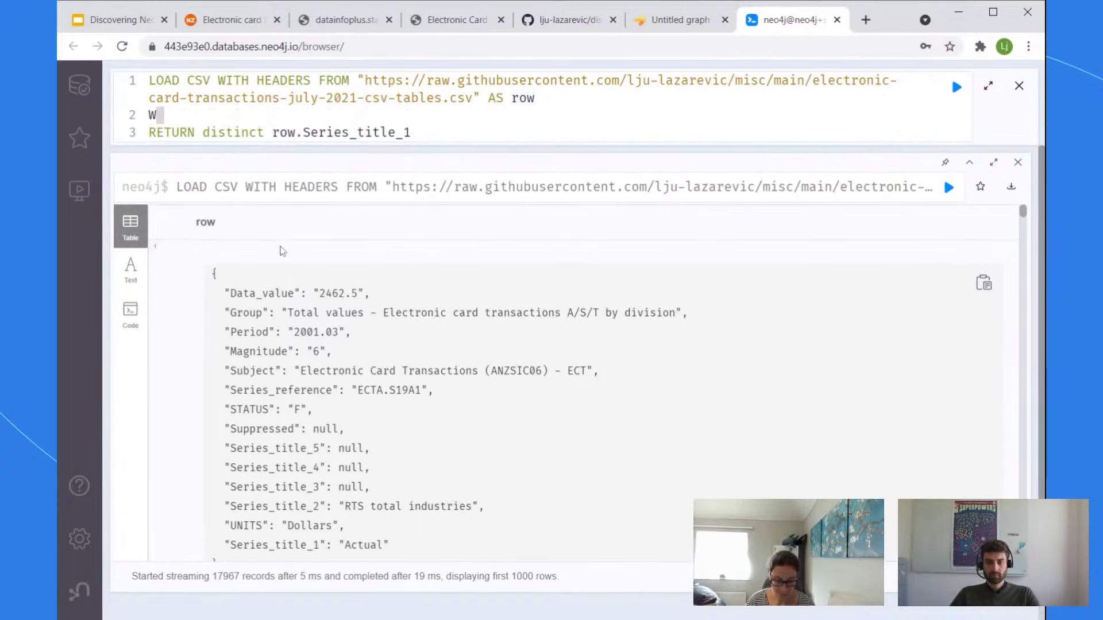
text(HERE)
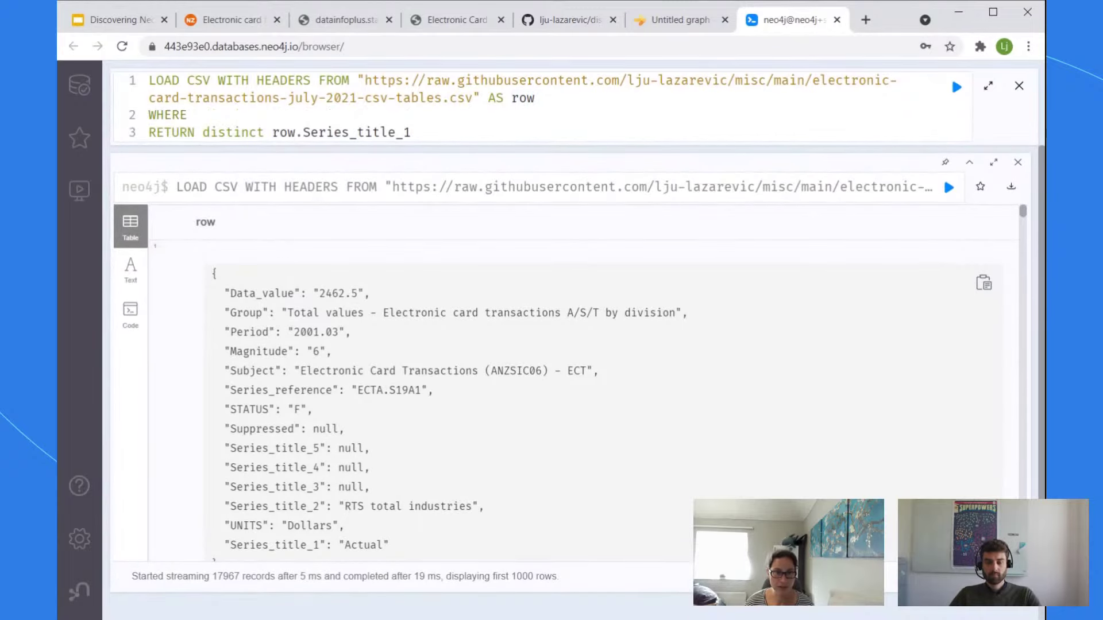
drag(411, 132, 273, 132)
key(ctrl+c)
click(199, 115)
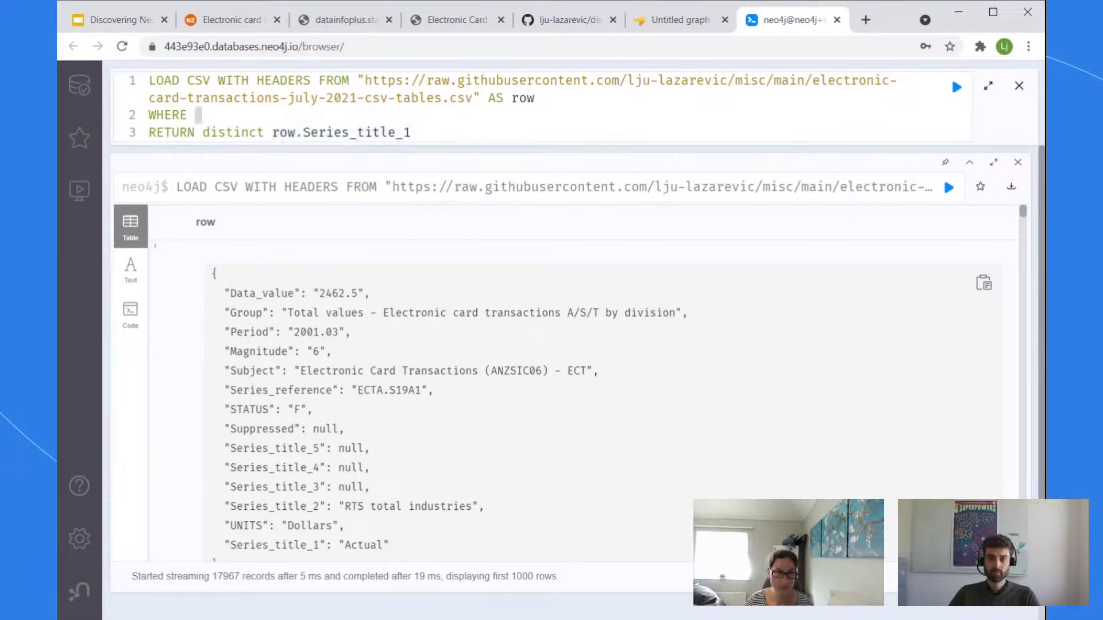
key(ctrl+v)
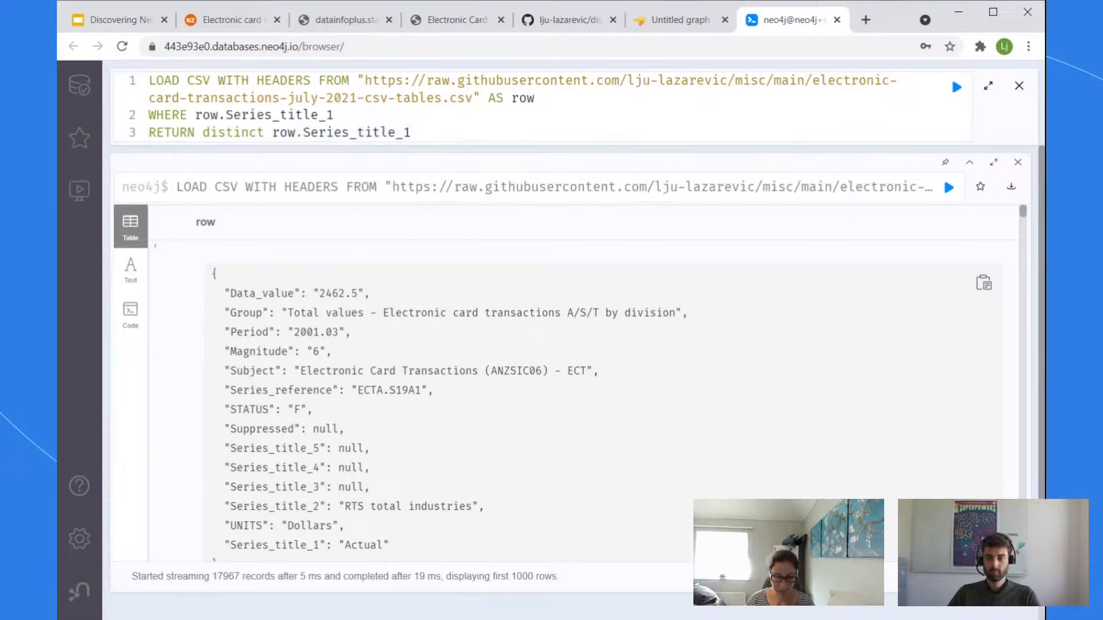
text(= ")
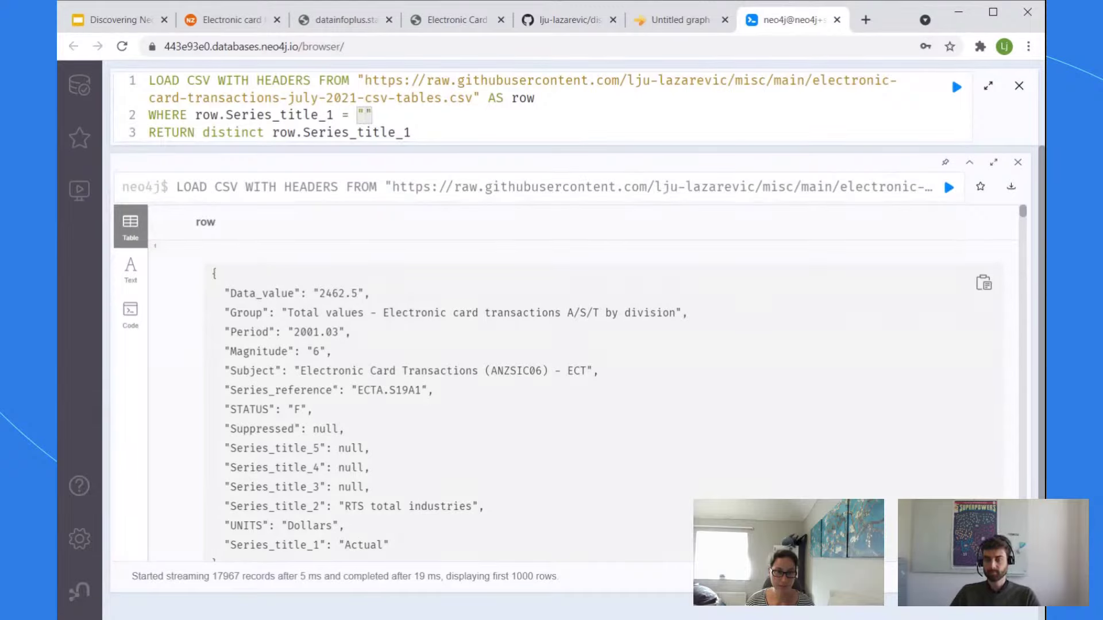
text(Actual)
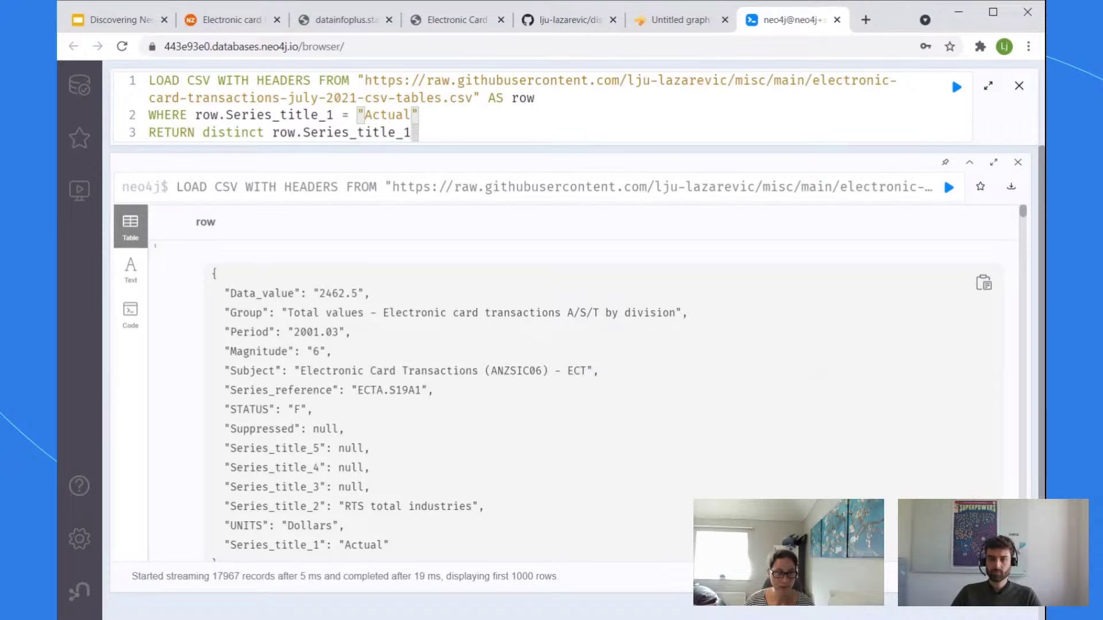
Step: Replace the returned expression with count(row) and run the filtered query
key(shift+Left)
key(shift+Left)
key(shift+Left)
key(shift+Left)
key(shift+Left)
key(shift+Left)
key(shift+Left)
key(shift+Left)
key(shift+Left)
key(shift+Left)
key(shift+Left)
key(shift+Left)
key(shift+Left)
key(shift+Left)
key(shift+Left)
key(shift+Left)
key(shift+Left)
key(shift+Left)
key(shift+Left)
key(shift+Left)
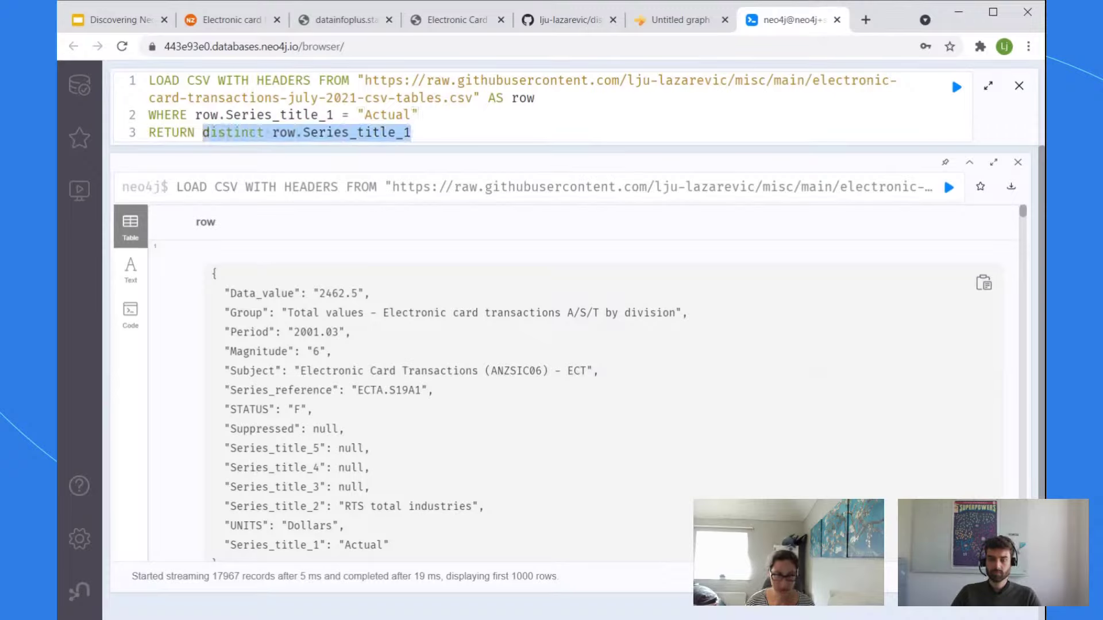
text(count()
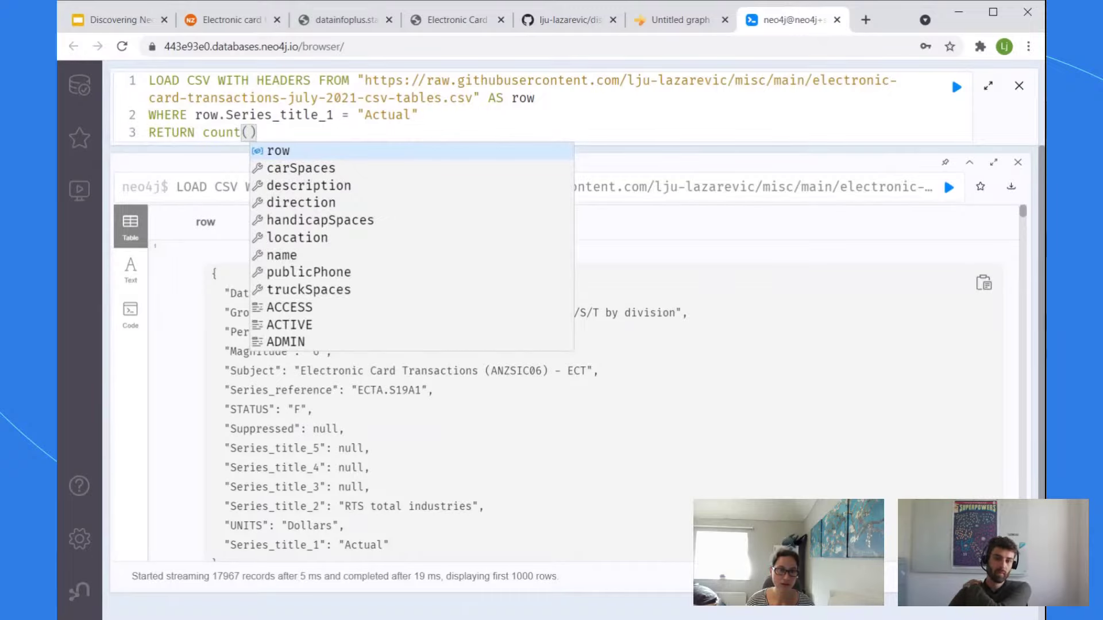
key(Return)
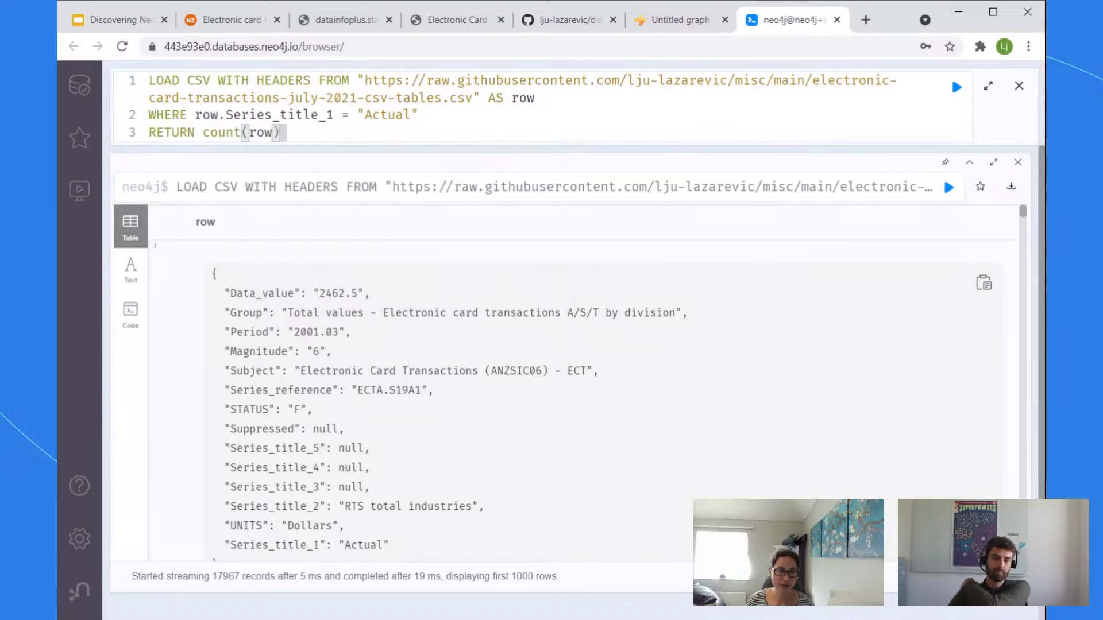
key(ctrl+Return)
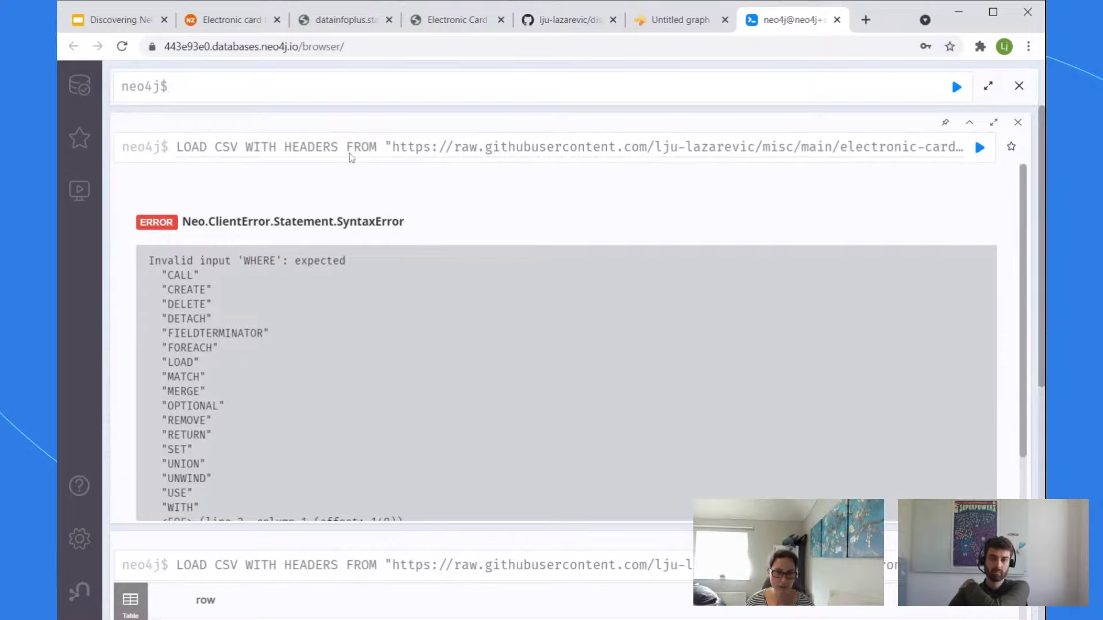
Step: Insert the line WITH row between the LOAD CSV and WHERE lines of the failed count query and rerun it
click(202, 148)
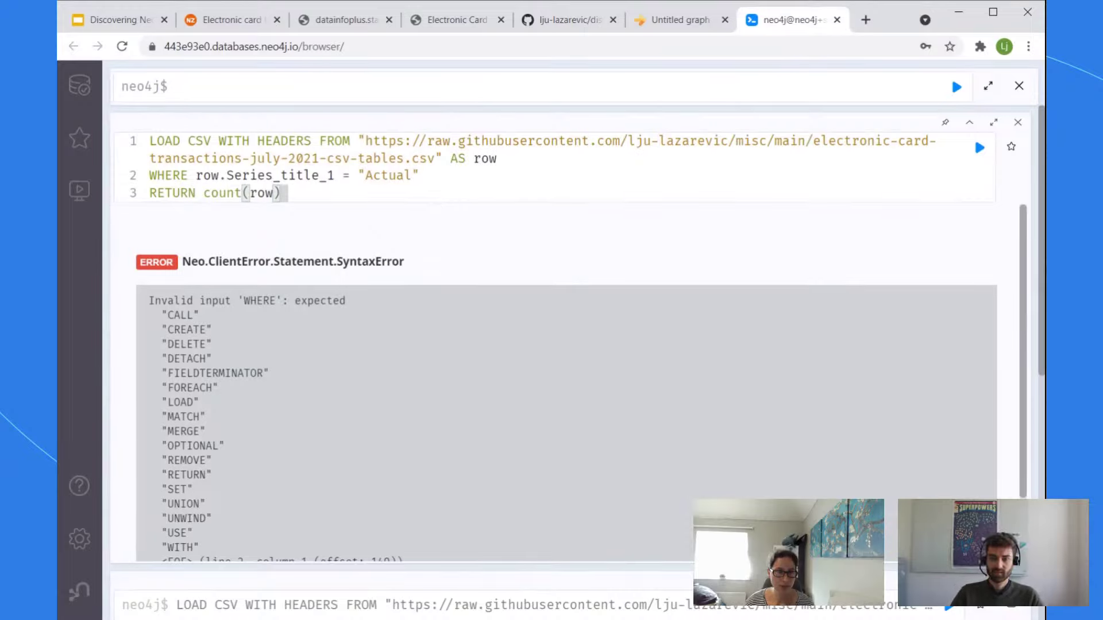
click(496, 159)
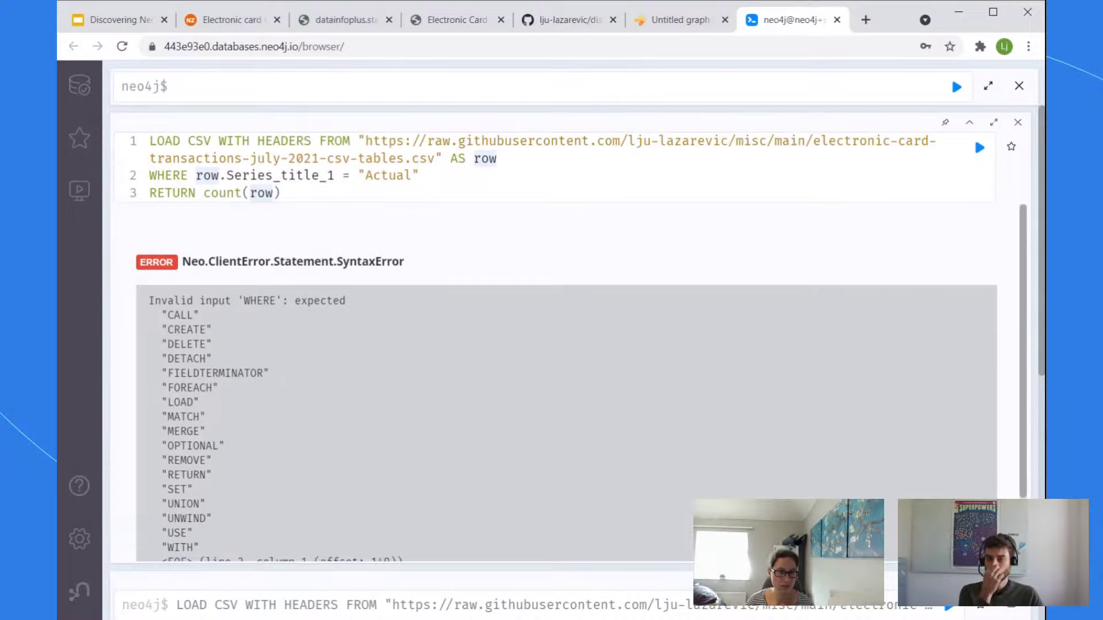
key(Return)
text(W)
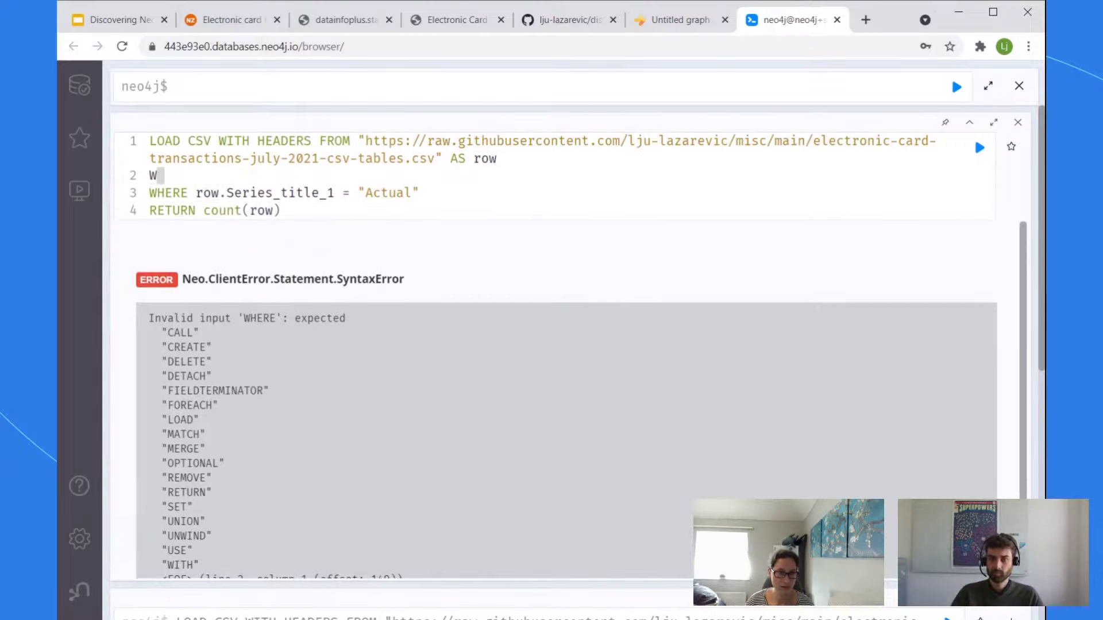
text(ITH )
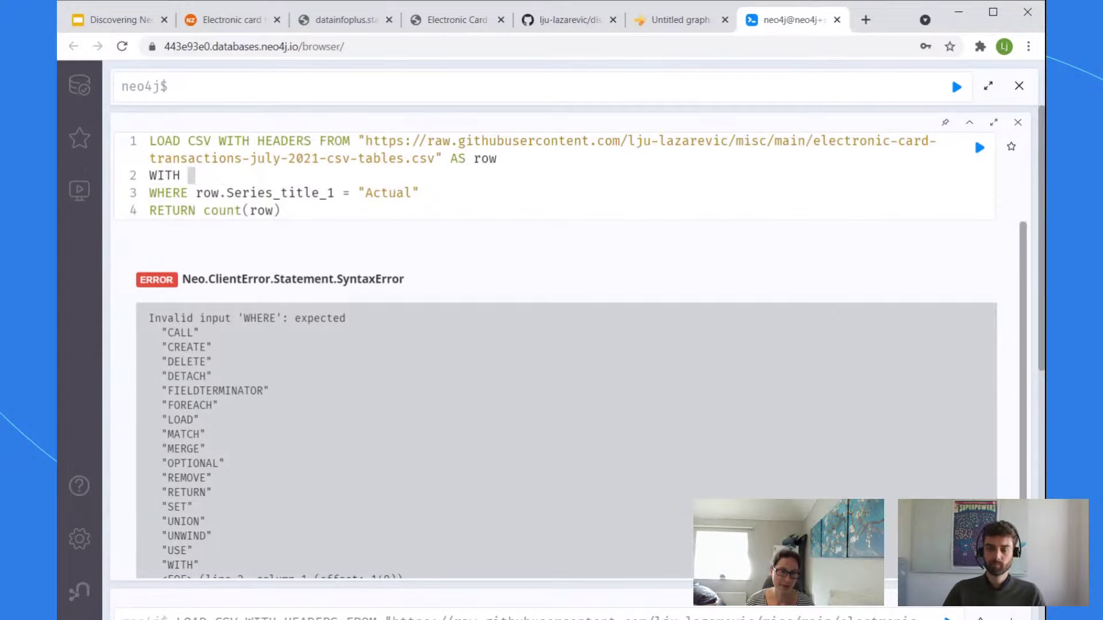
text(row)
key(ctrl+Return)
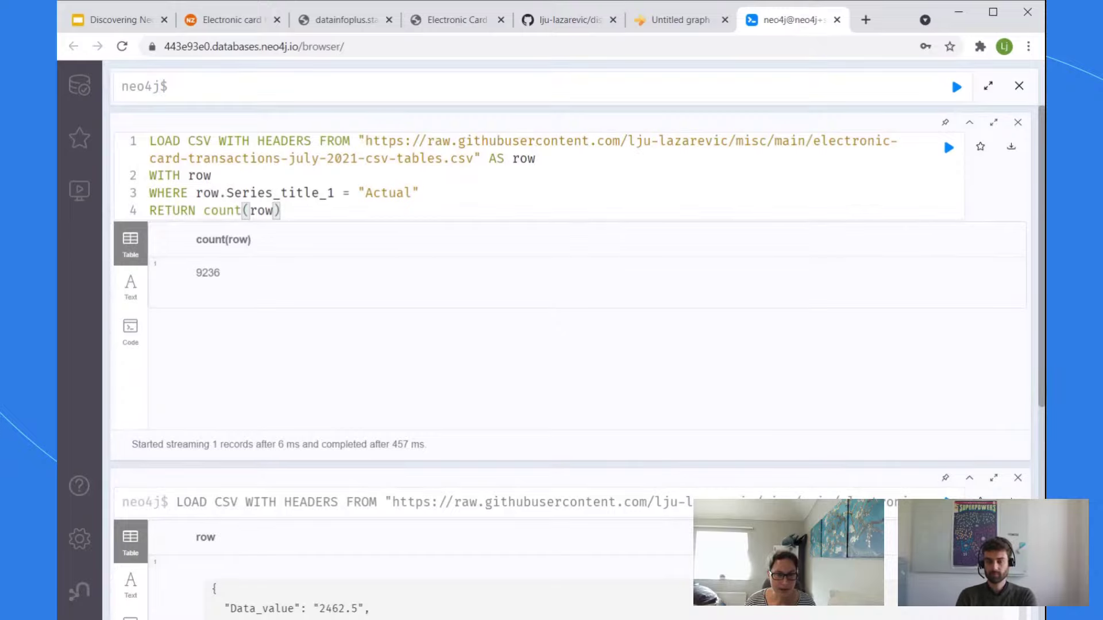
Step: Replace count(row) in the RETURN line with row.Series_title_2, run the query and browse the returned rows
drag(282, 210, 201, 211)
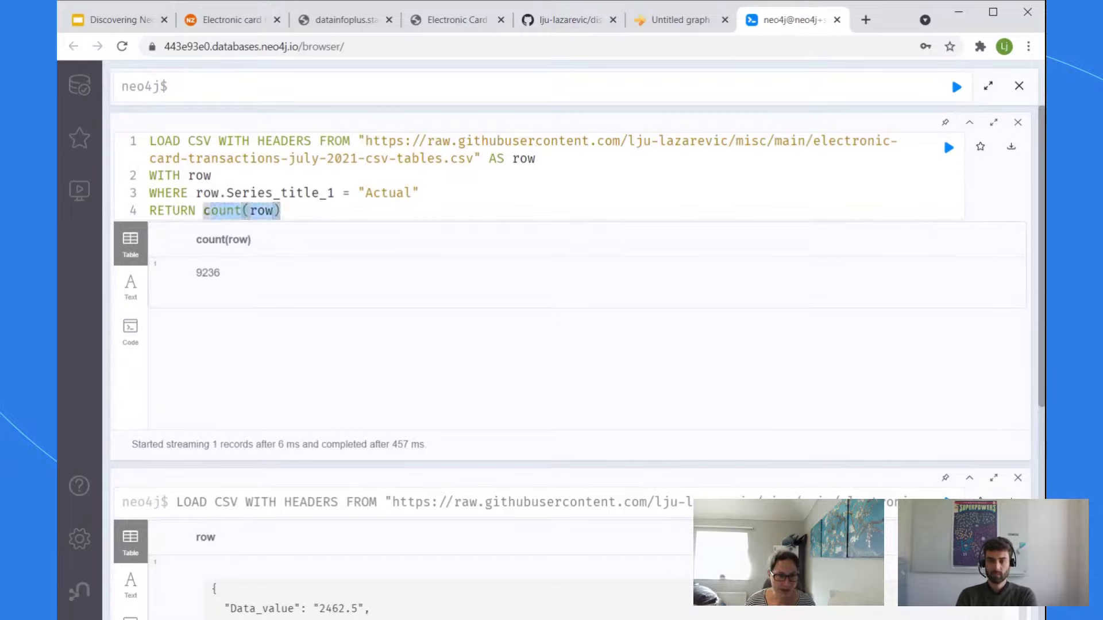
key(BackSpace)
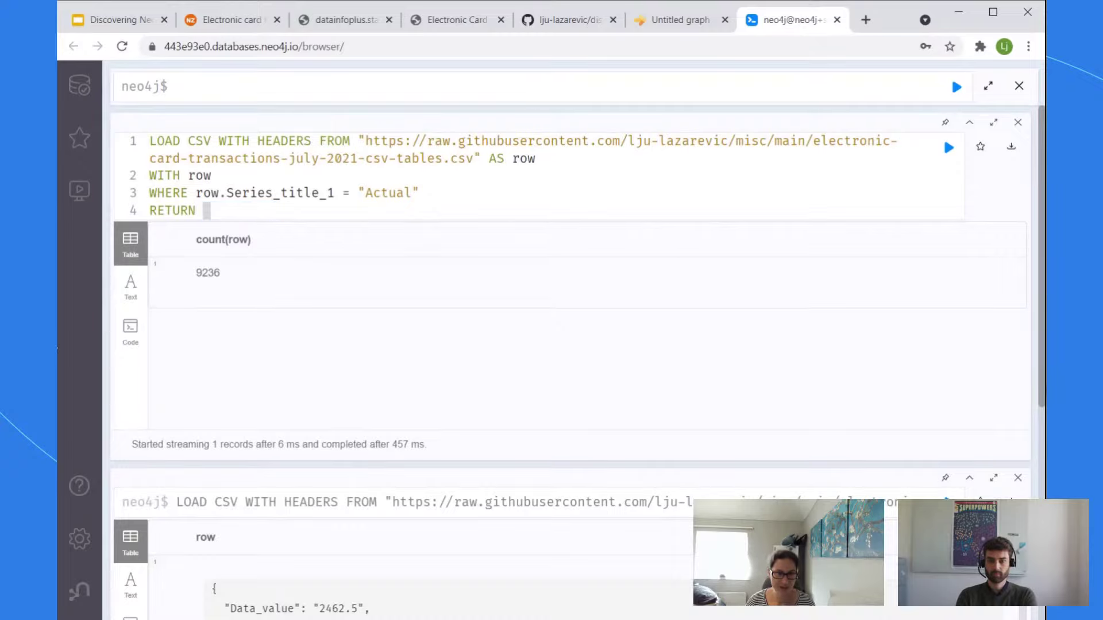
text(row.)
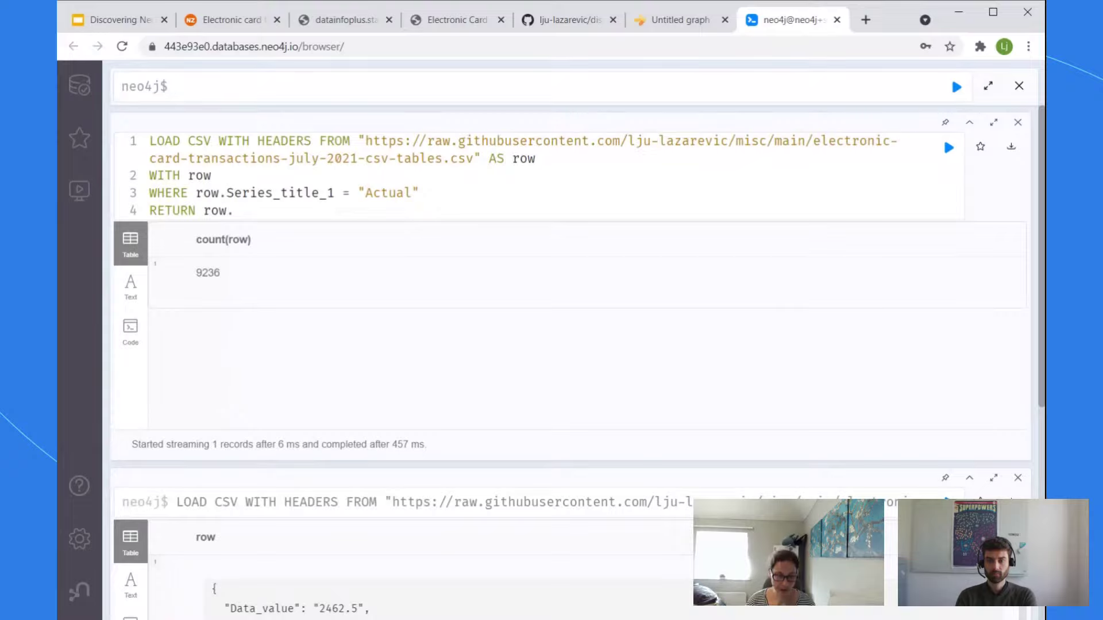
text(Series_title)
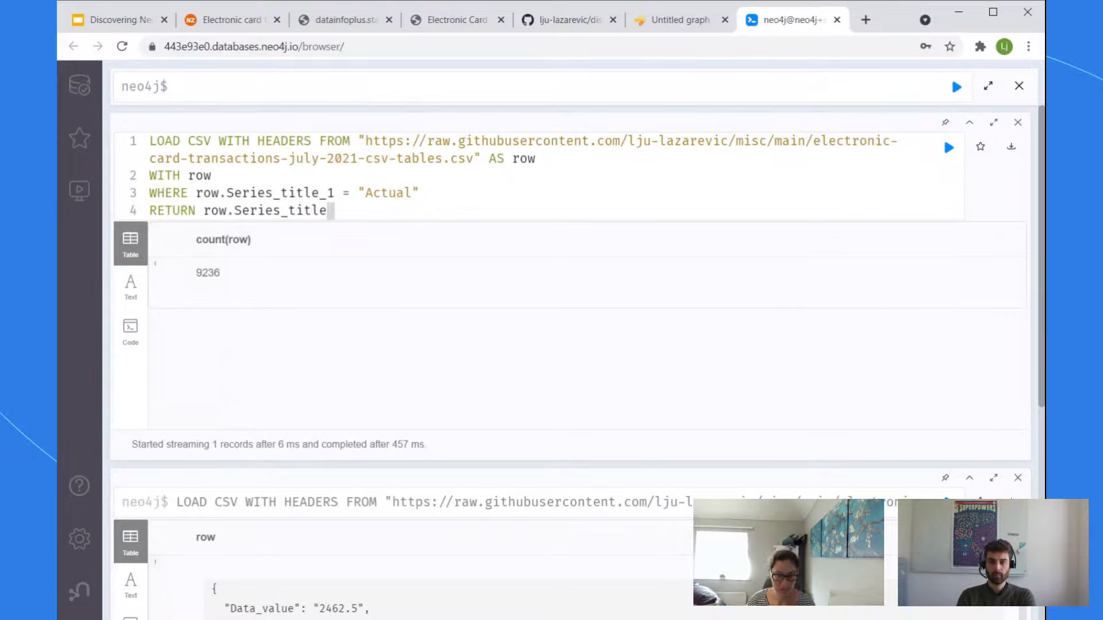
text(2_2)
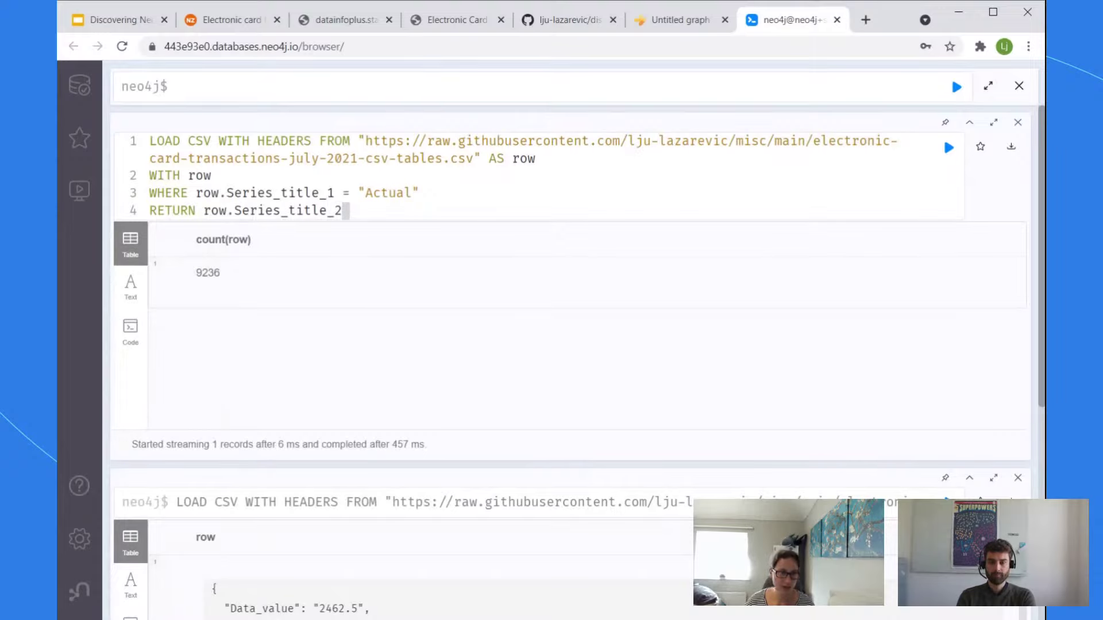
key(ctrl+Return)
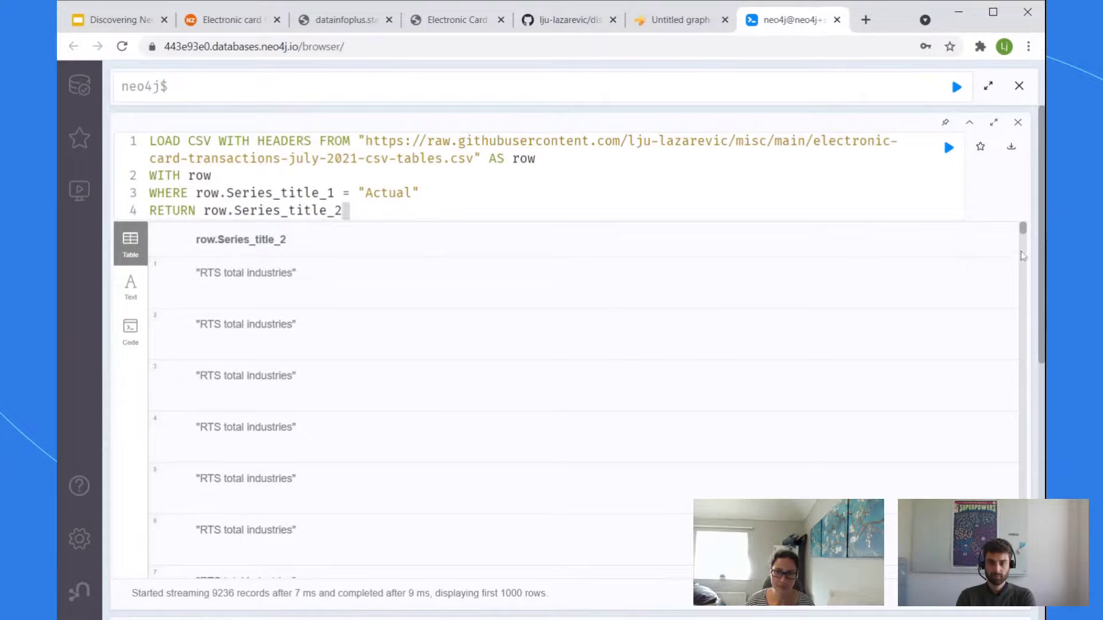
drag(1023, 234, 1023, 289)
drag(978, 454, 985, 209)
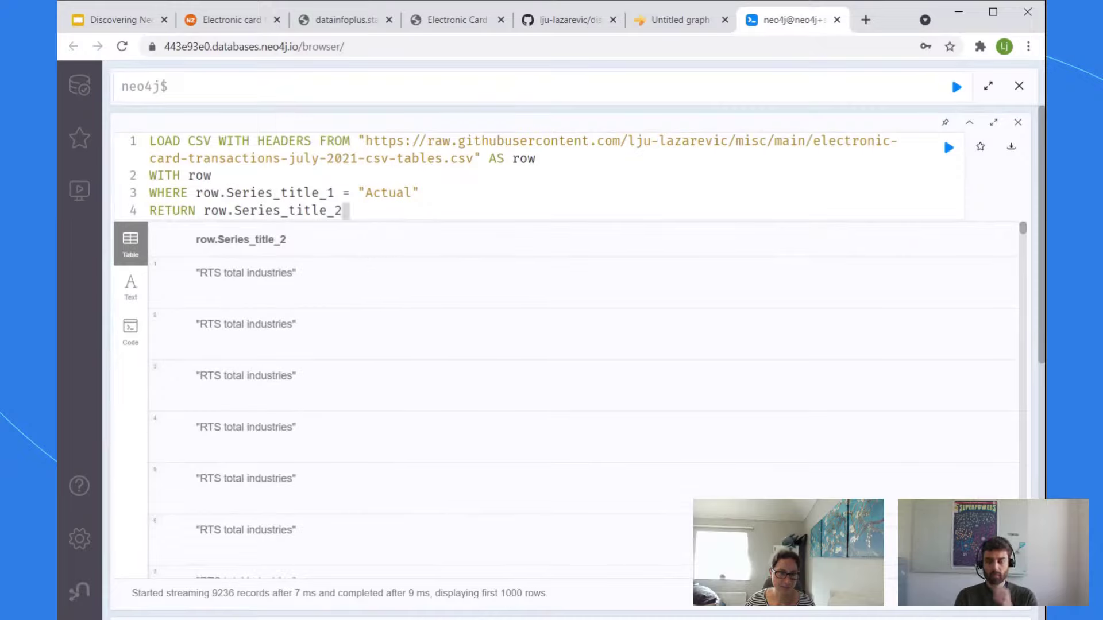
Step: Add distinct before row.Series_title_2 in the RETURN line, run the query and review the full list of values
click(207, 210)
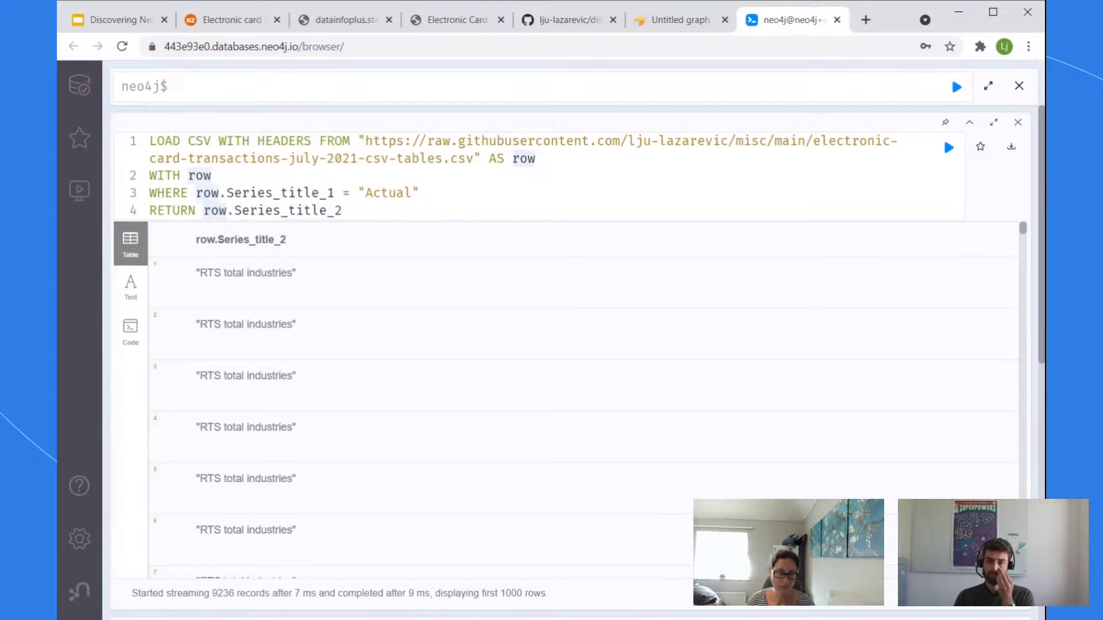
text(distinct)
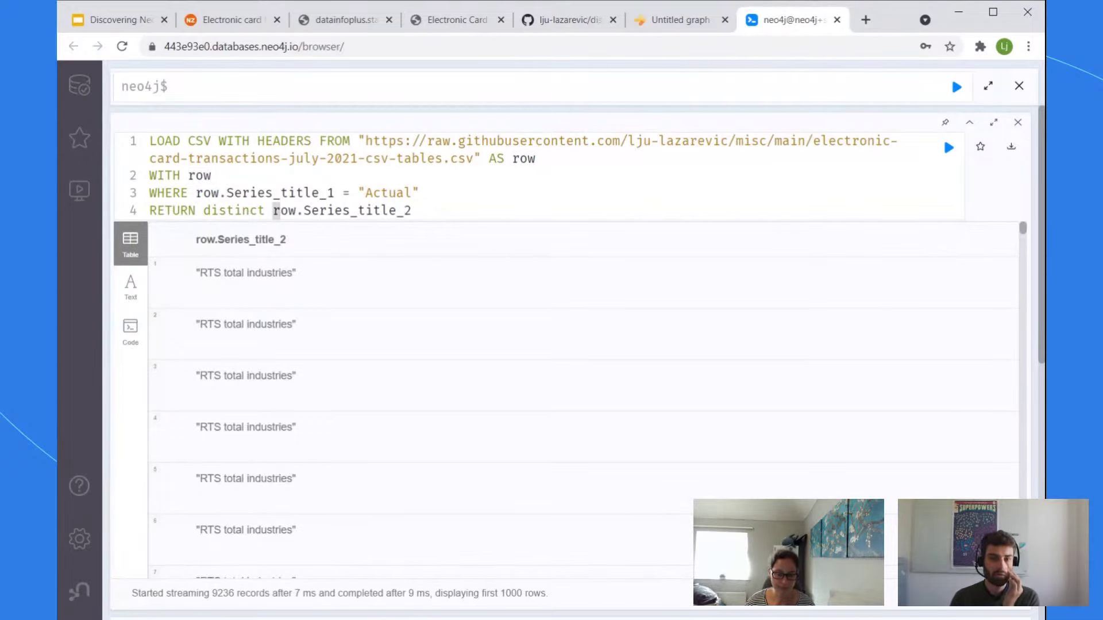
key(ctrl+Return)
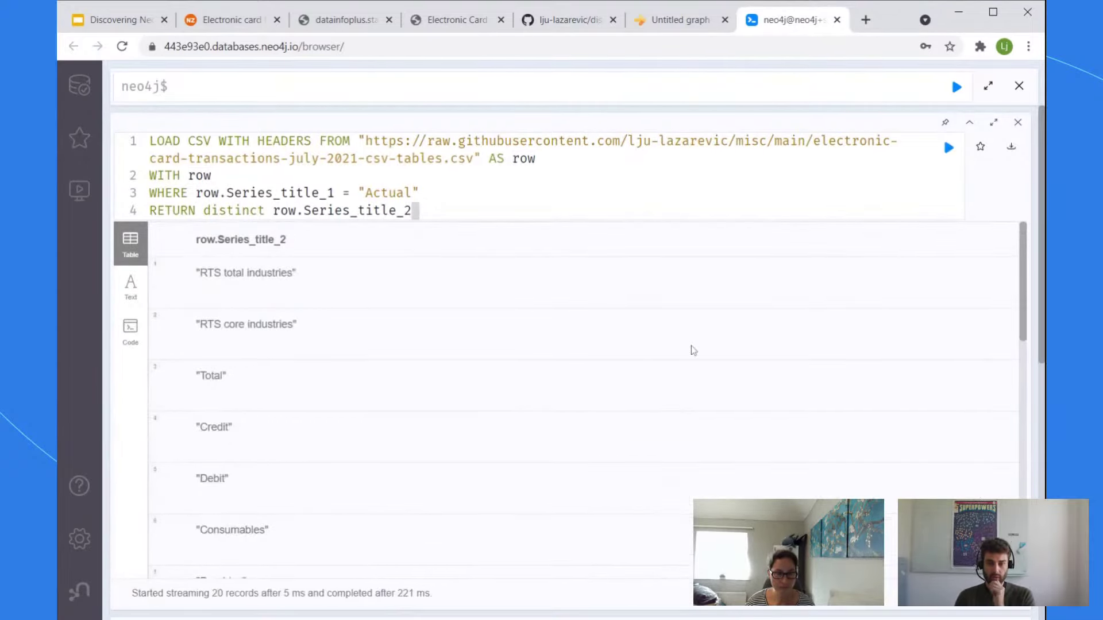
scroll(697, 354, down, 3)
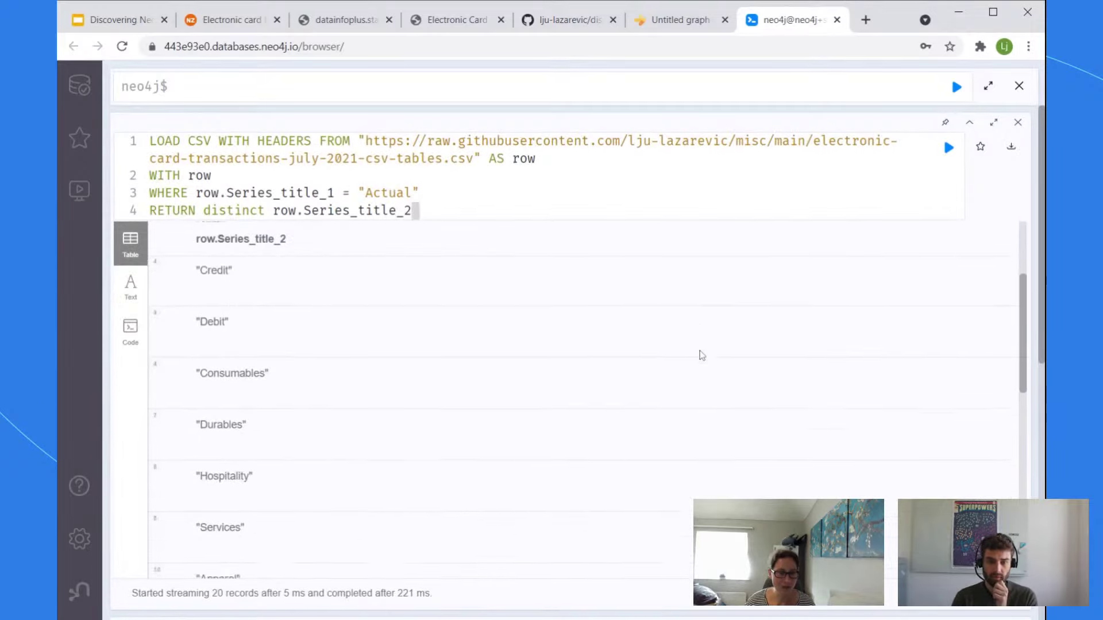
scroll(701, 354, down, 8)
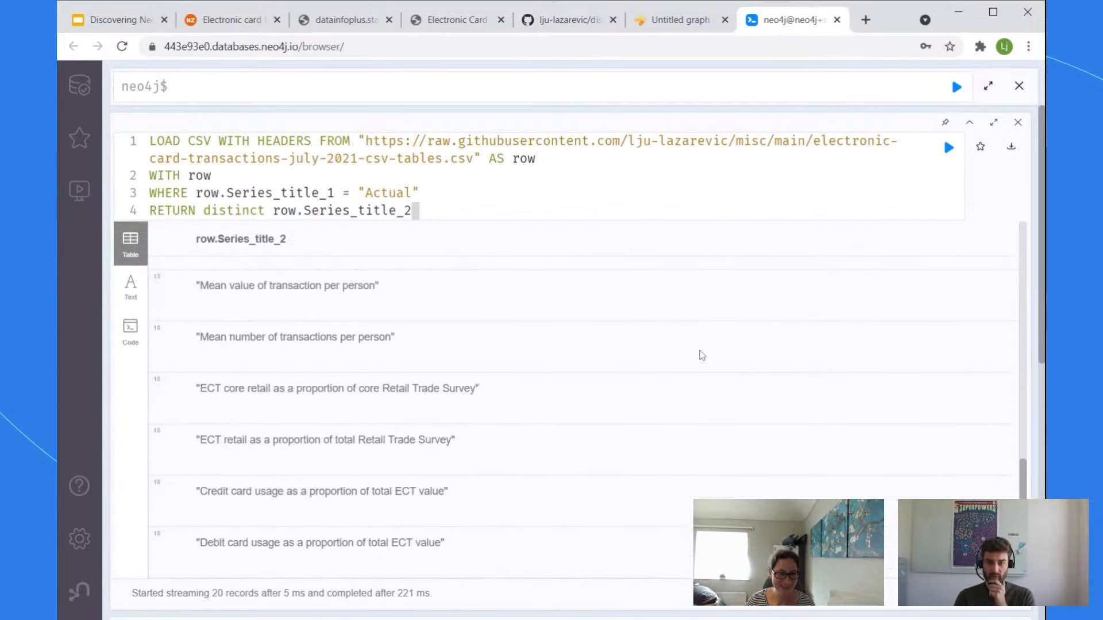
scroll(713, 367, down, 6)
scroll(712, 370, up, 6)
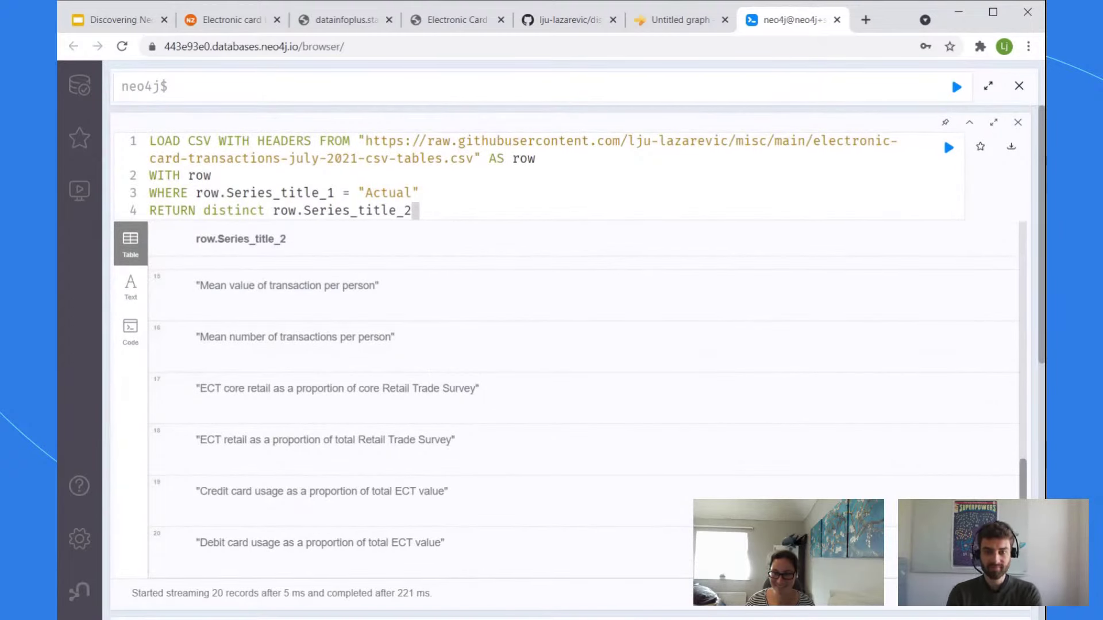
scroll(1019, 422, up, 6)
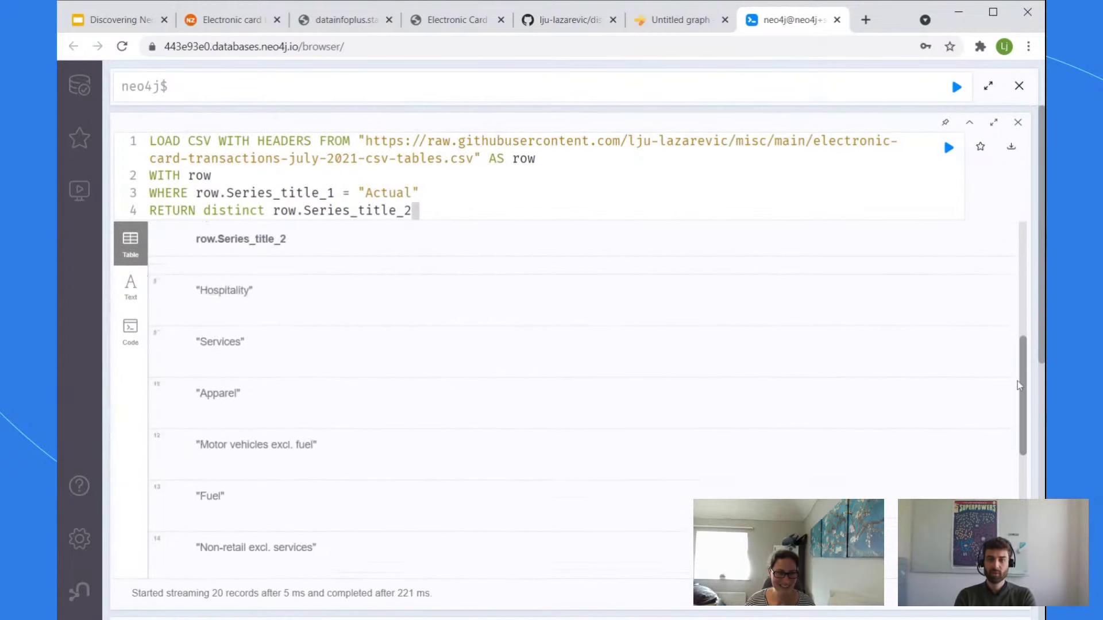
drag(1017, 381, 1032, 258)
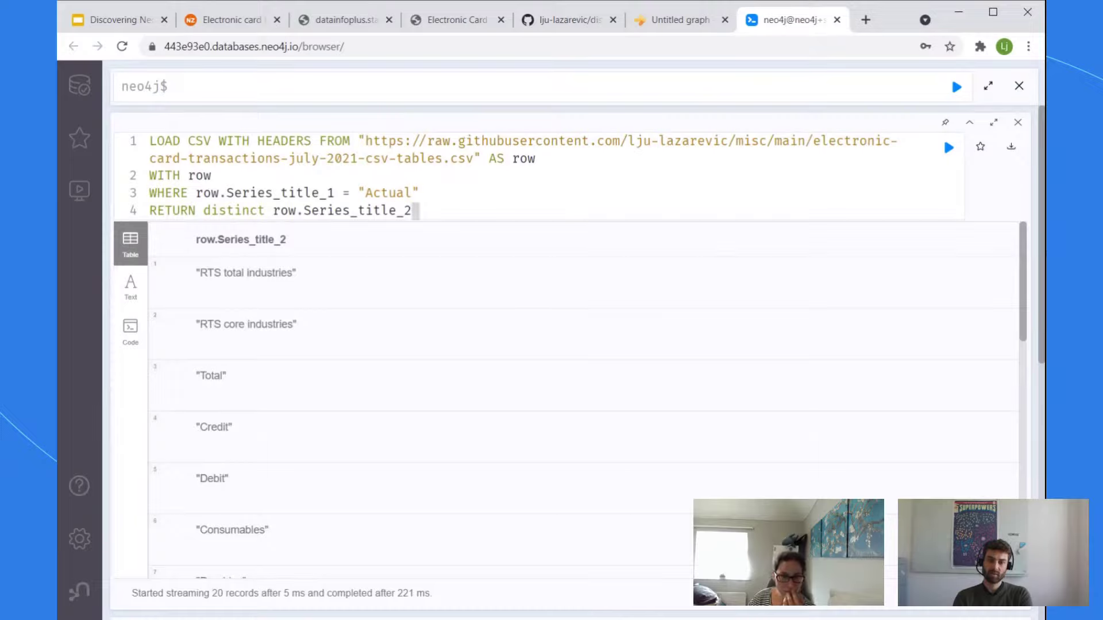
Step: Remove the Series_title_2 property from the RETURN line, leaving distinct row. ready for another property
key(ctrl+shift+Left)
key(ctrl+shift+Left)
key(ctrl+shift+Left)
key(shift+Right)
key(shift+Right)
key(shift+Right)
key(shift+Right)
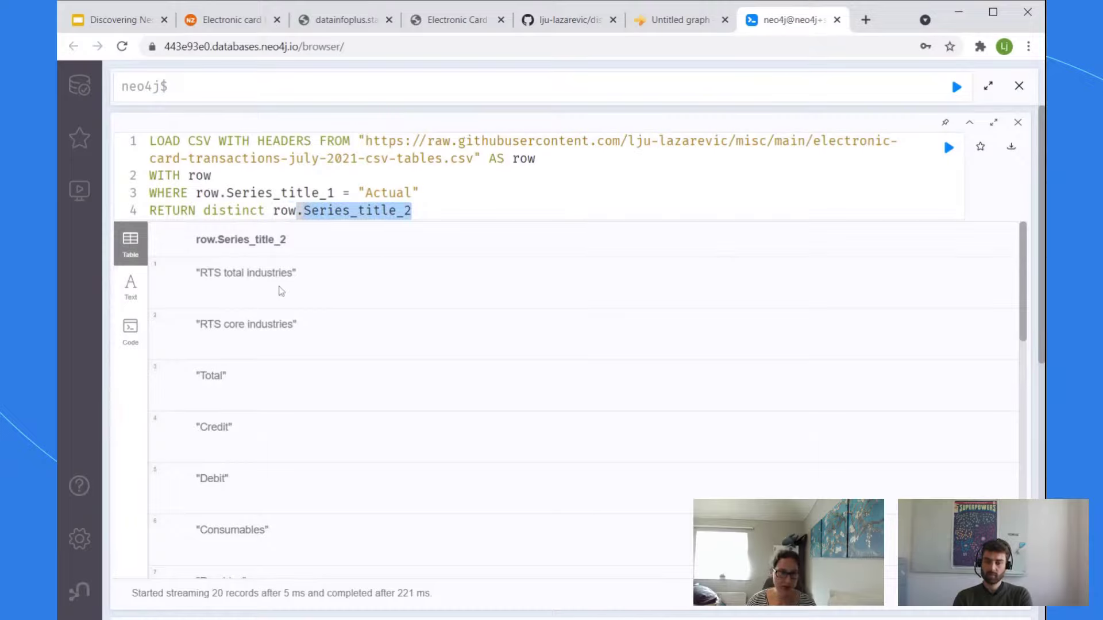
key(BackSpace)
text(.)
Step: Copy the field name Series_reference from the earlier row output and paste it after row. in the RETURN line
scroll(657, 291, down, 8)
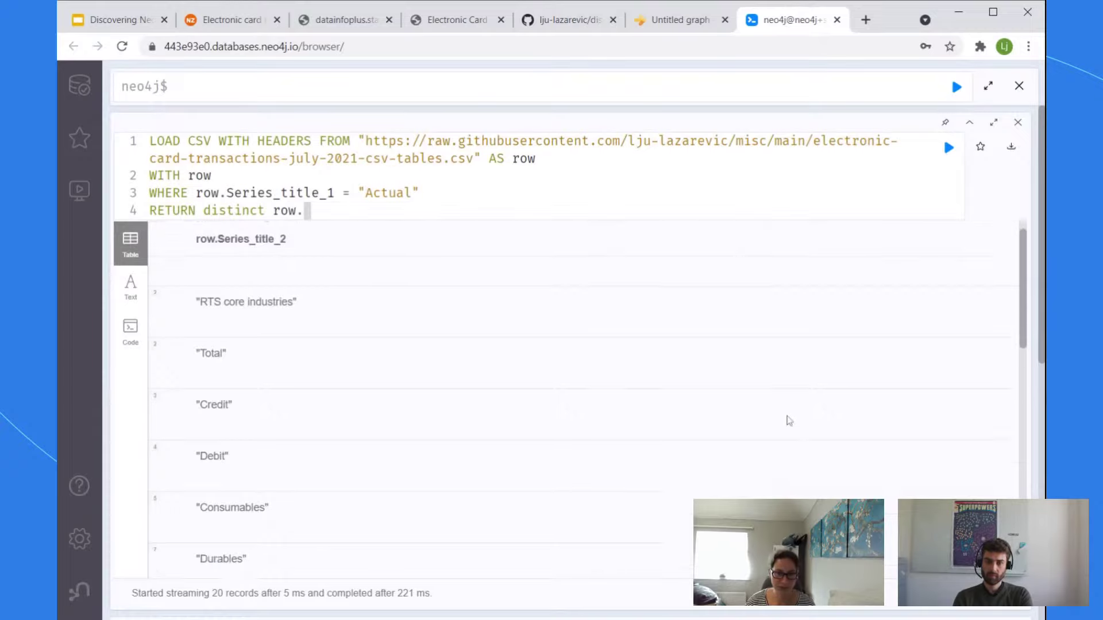
scroll(128, 532, down, 6)
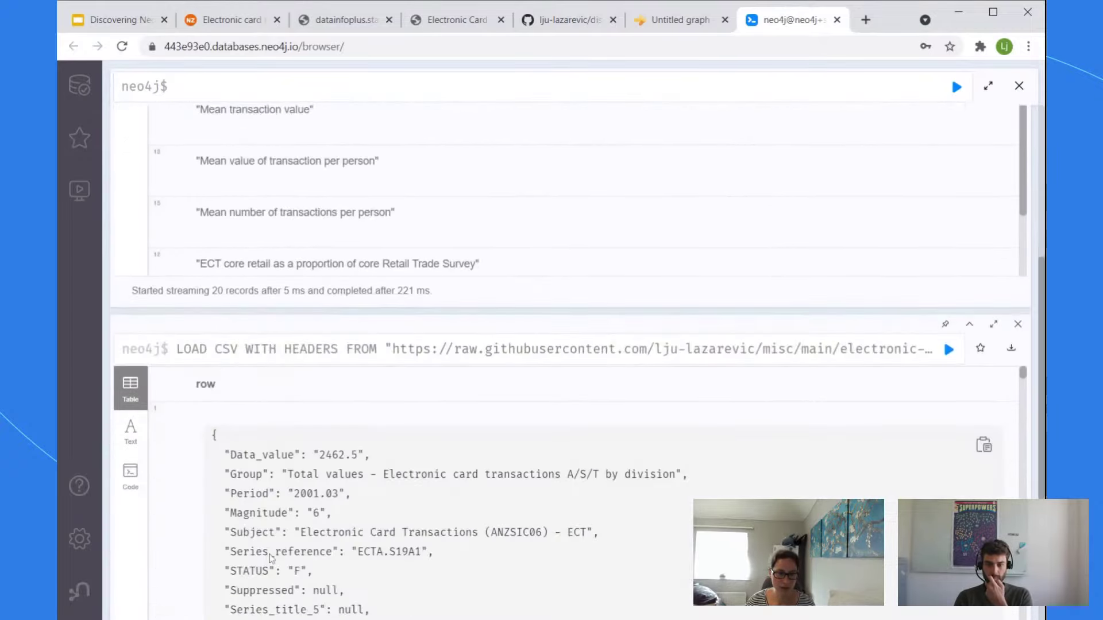
scroll(575, 506, down, 3)
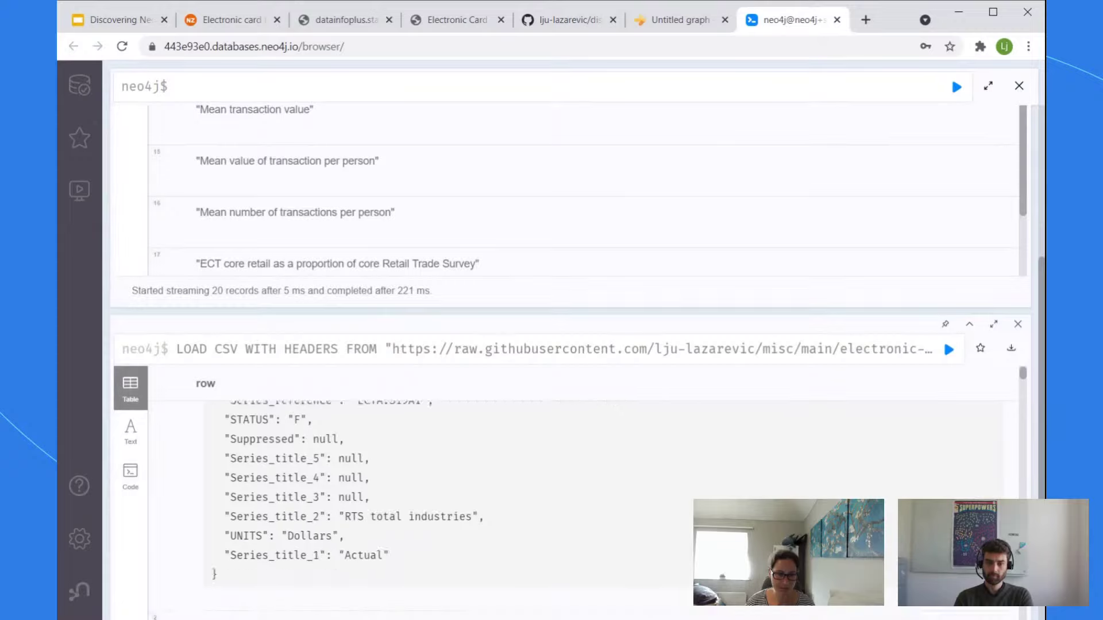
scroll(310, 537, up, 2)
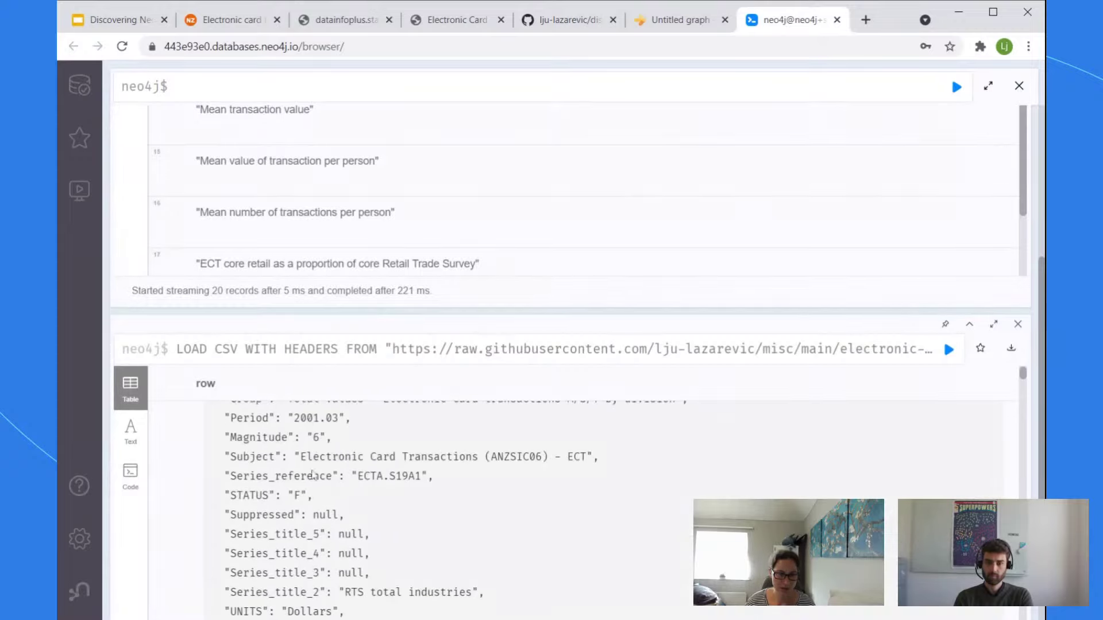
double_click(313, 475)
key(ctrl+c)
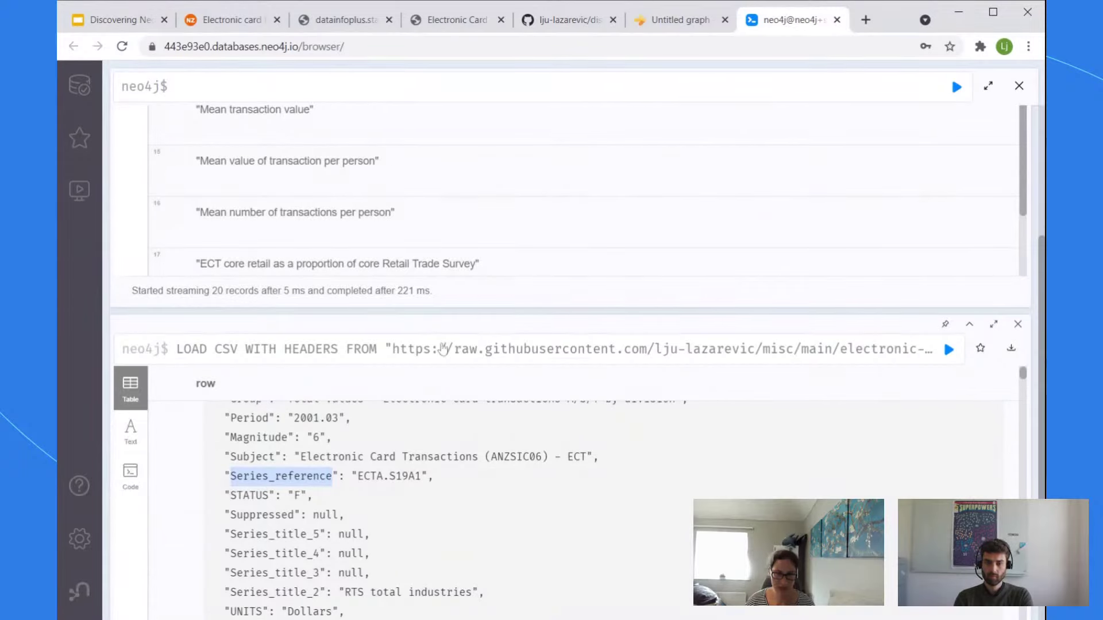
scroll(443, 349, up, 4)
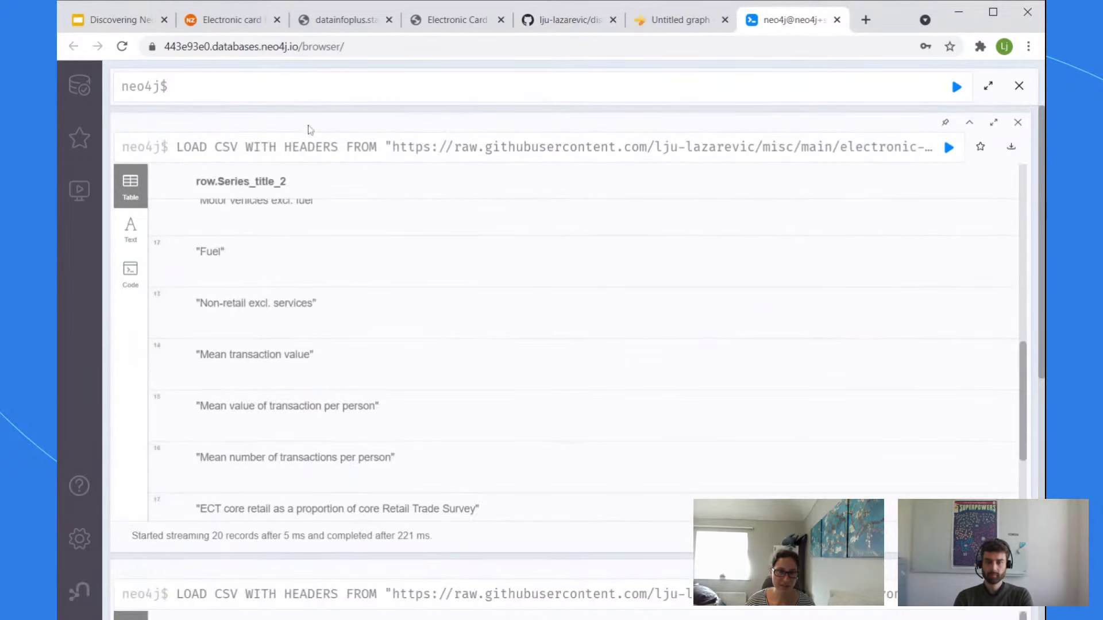
scroll(524, 167, up, 7)
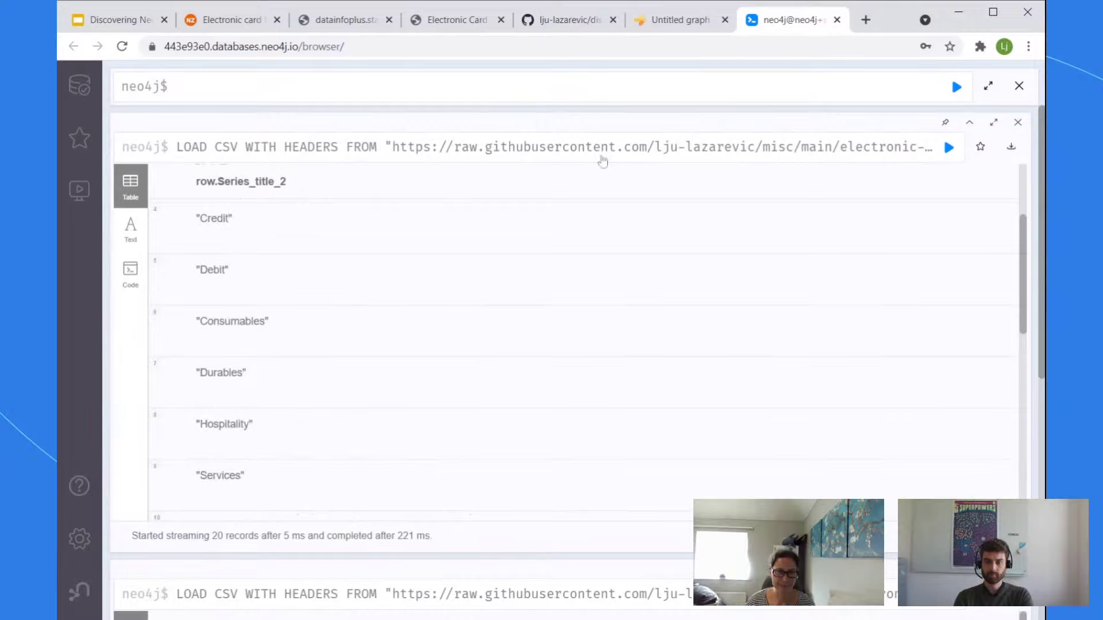
drag(1022, 247, 1016, 124)
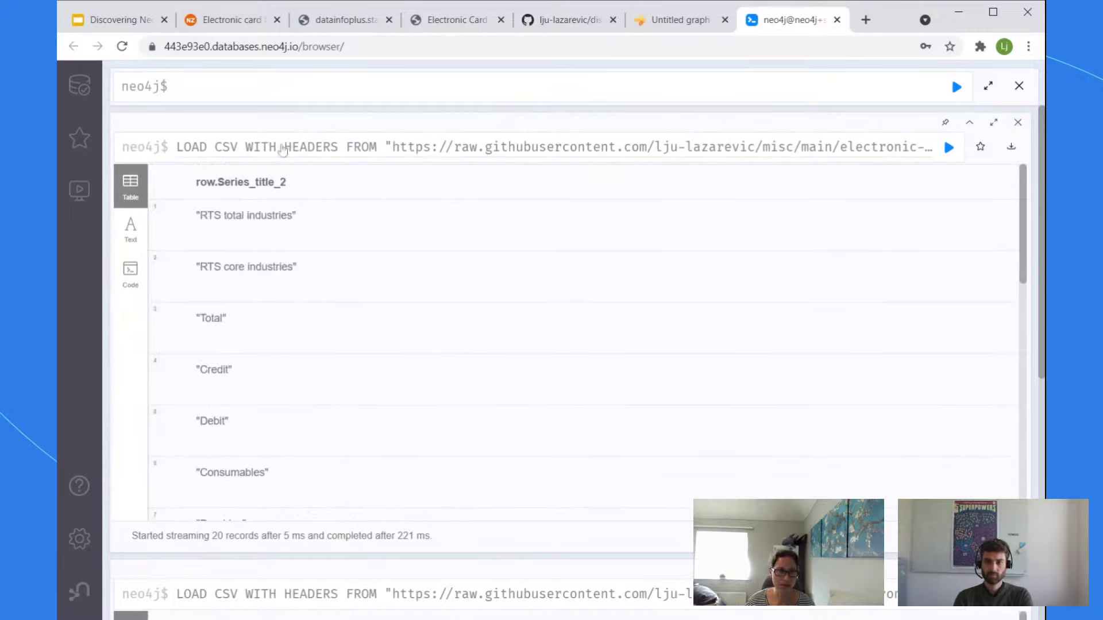
click(509, 149)
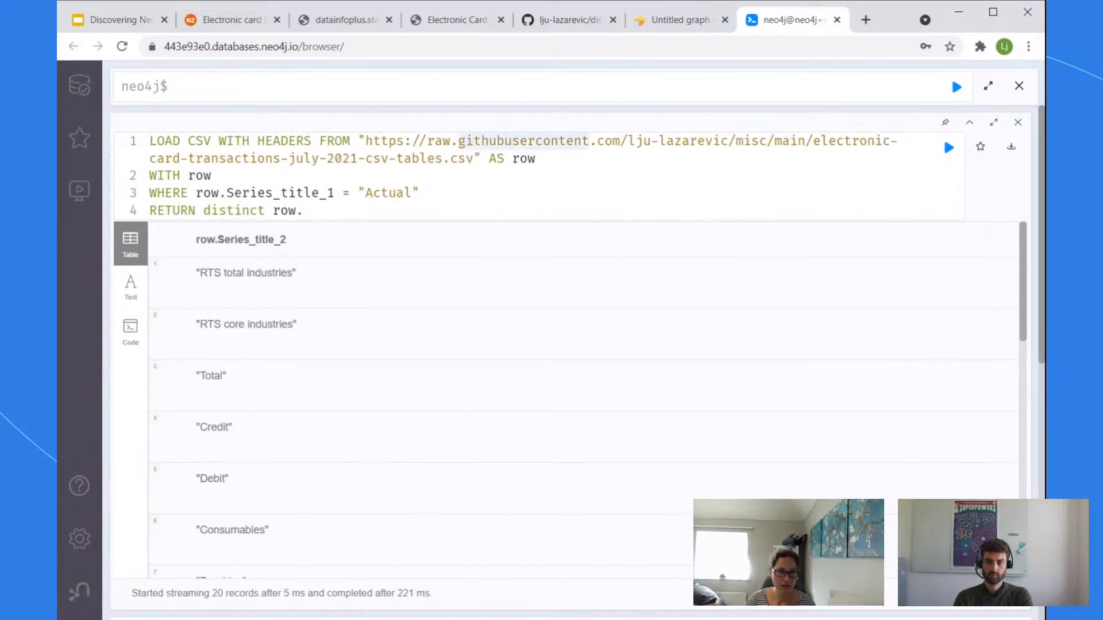
key(ctrl+v)
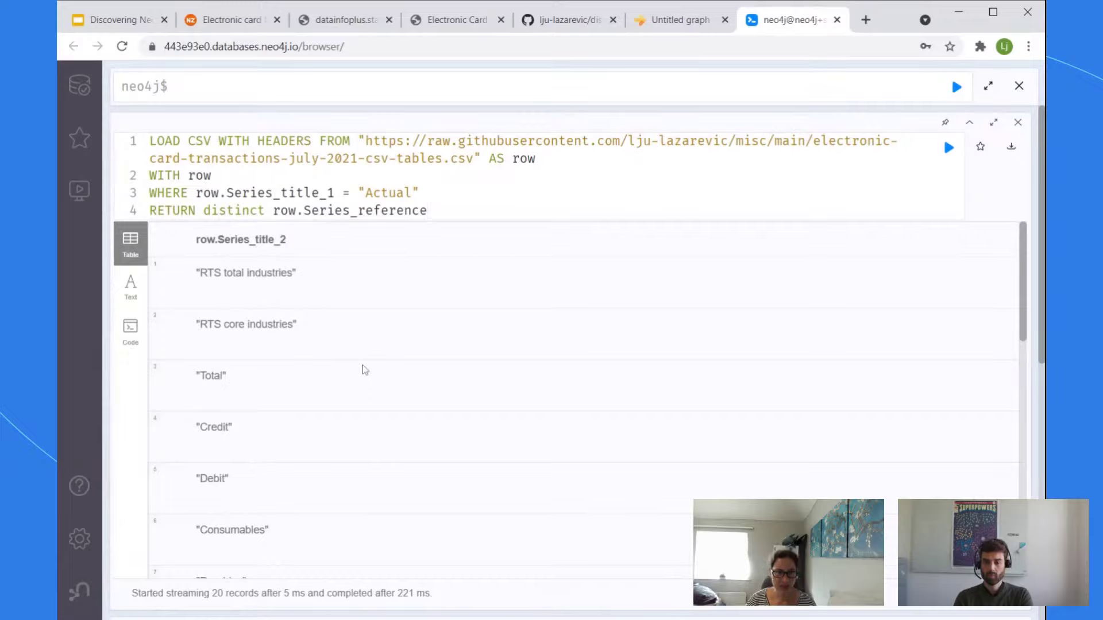
Step: Remove distinct from the RETURN line and add row.Series_title_2 after row.Series_reference
text(,)
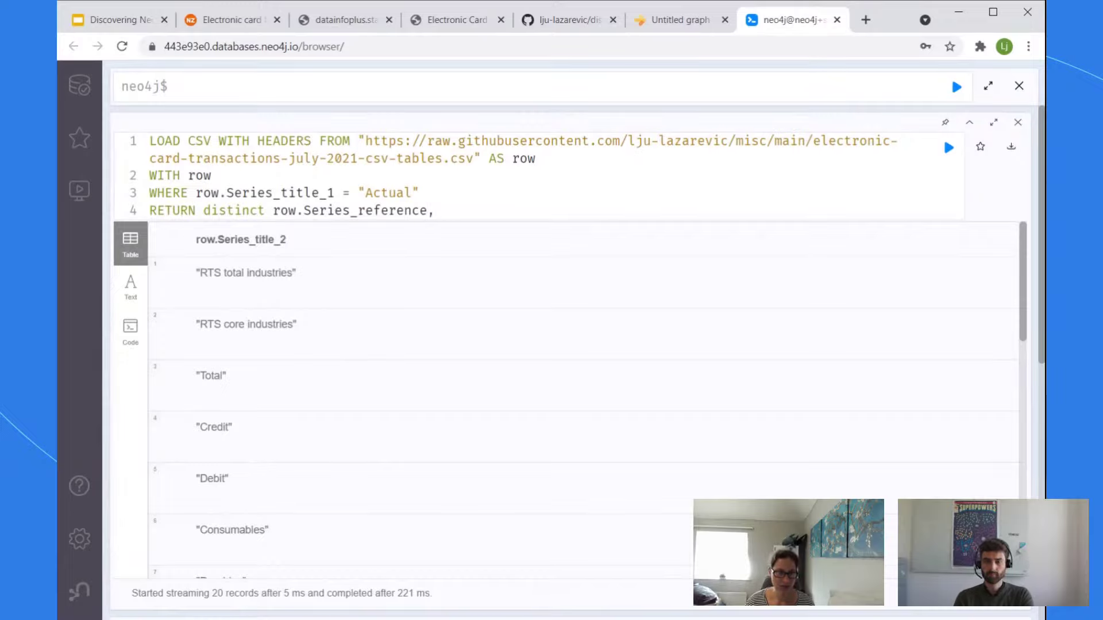
drag(203, 211, 273, 211)
key(BackSpace)
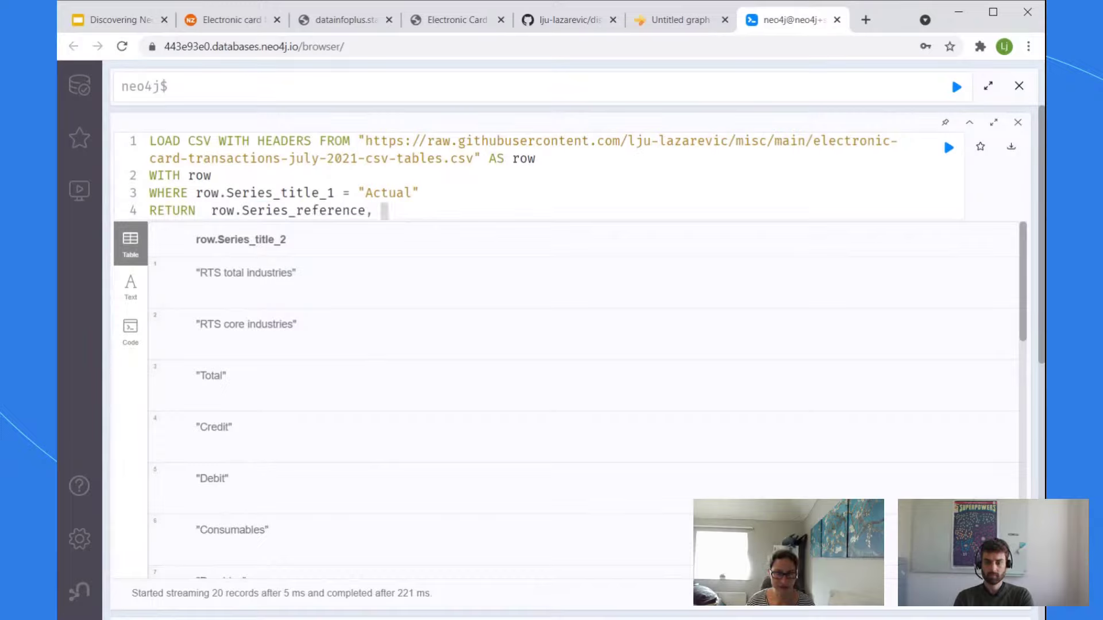
text(row.)
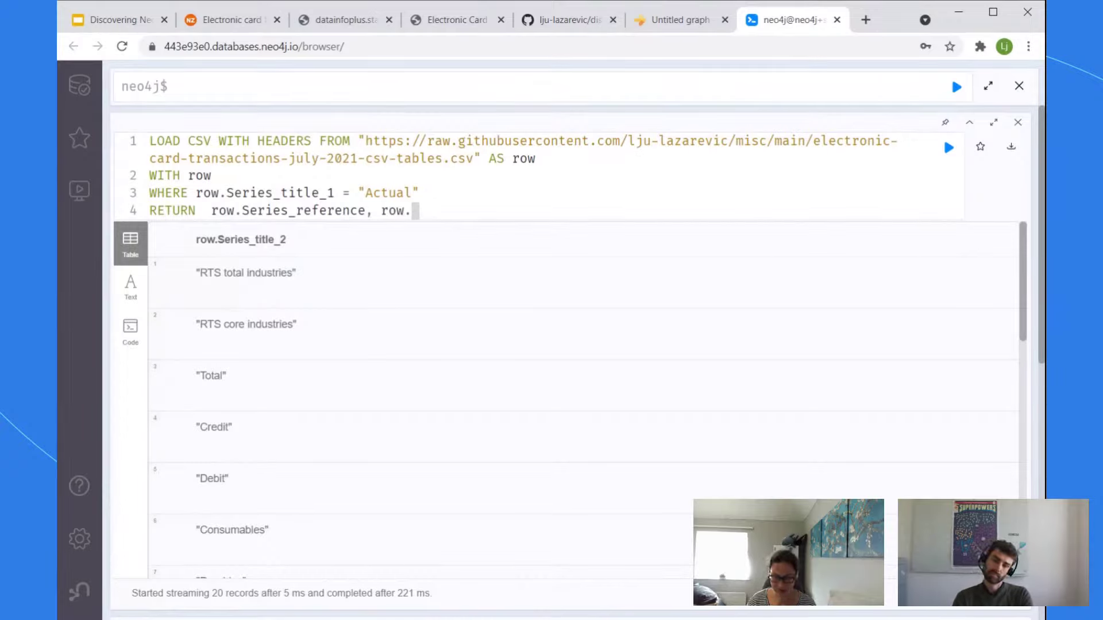
text(Series_)
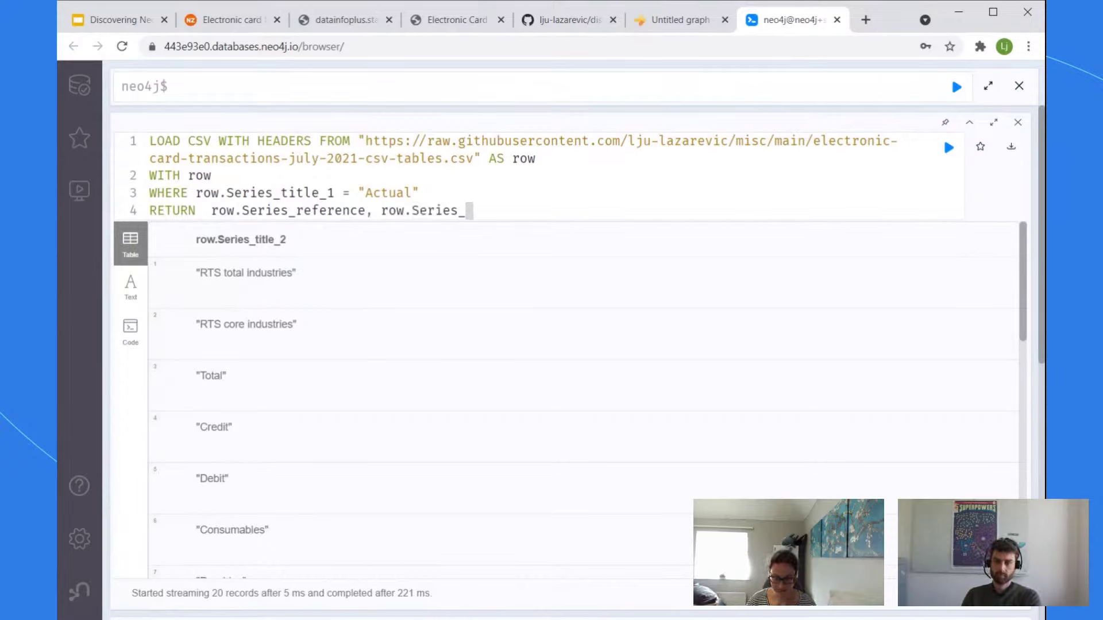
text(title_2)
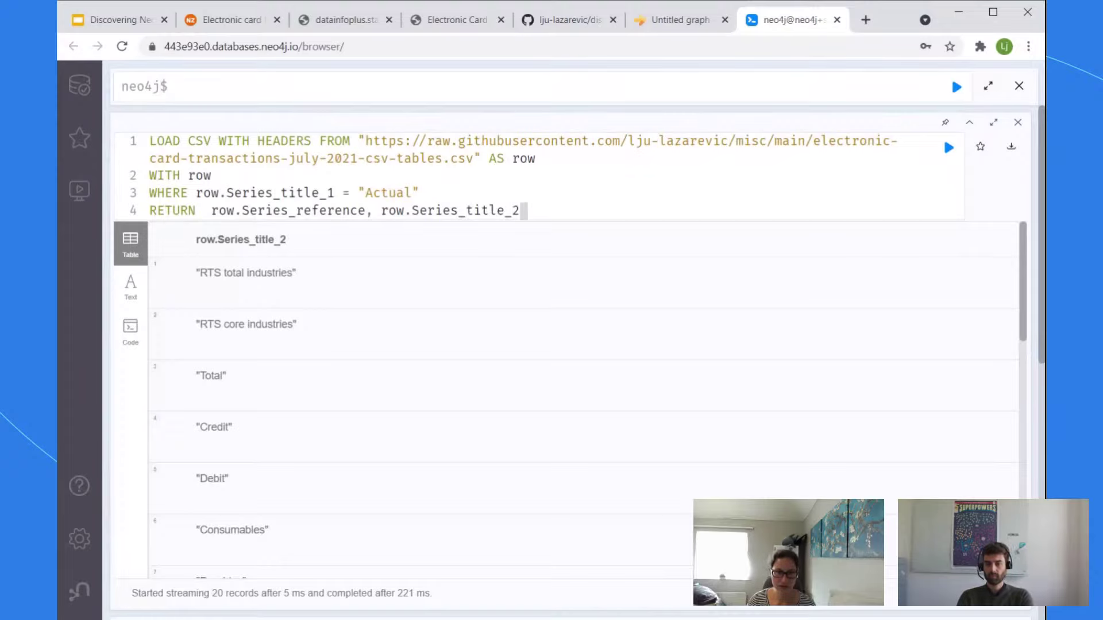
text(,)
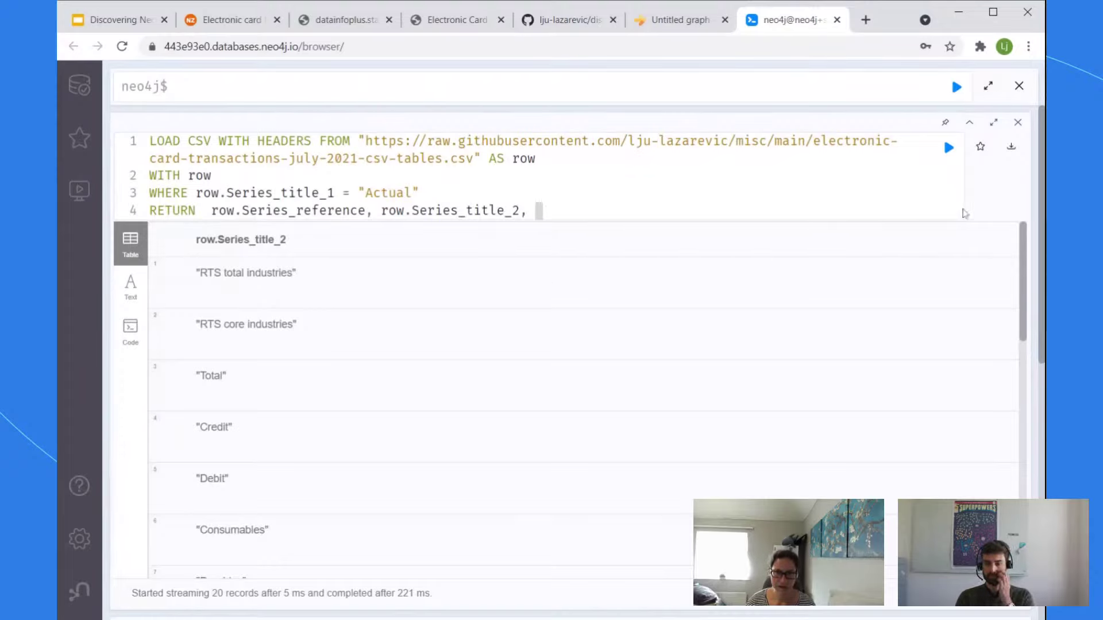
Step: Check the field names in the earlier row output and add row.Period to the RETURN line
drag(1044, 148, 1033, 326)
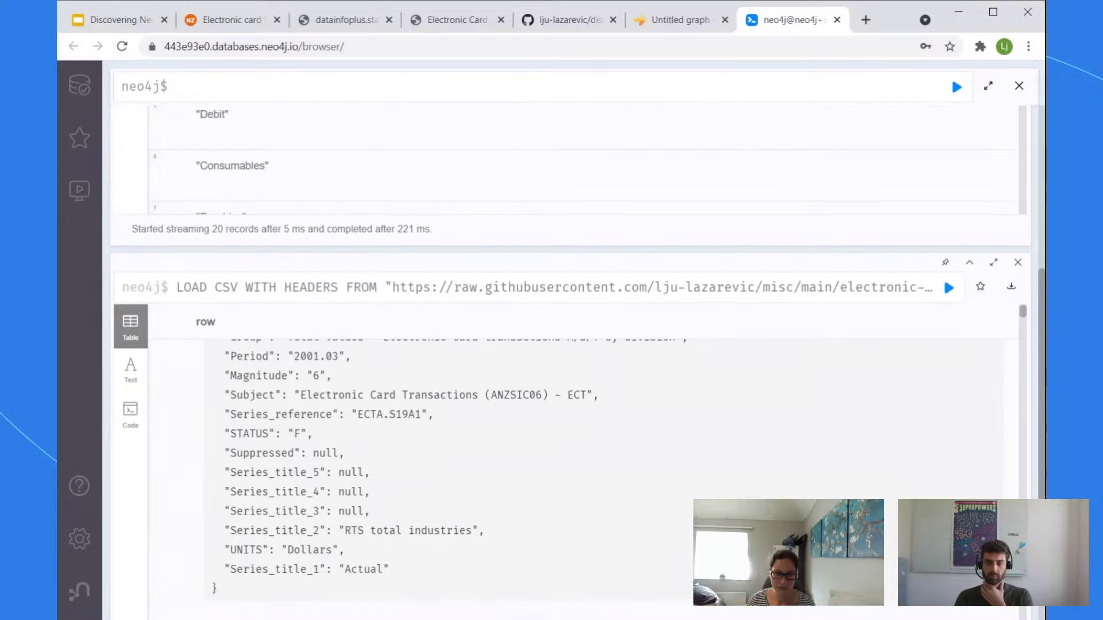
scroll(885, 491, up, 1)
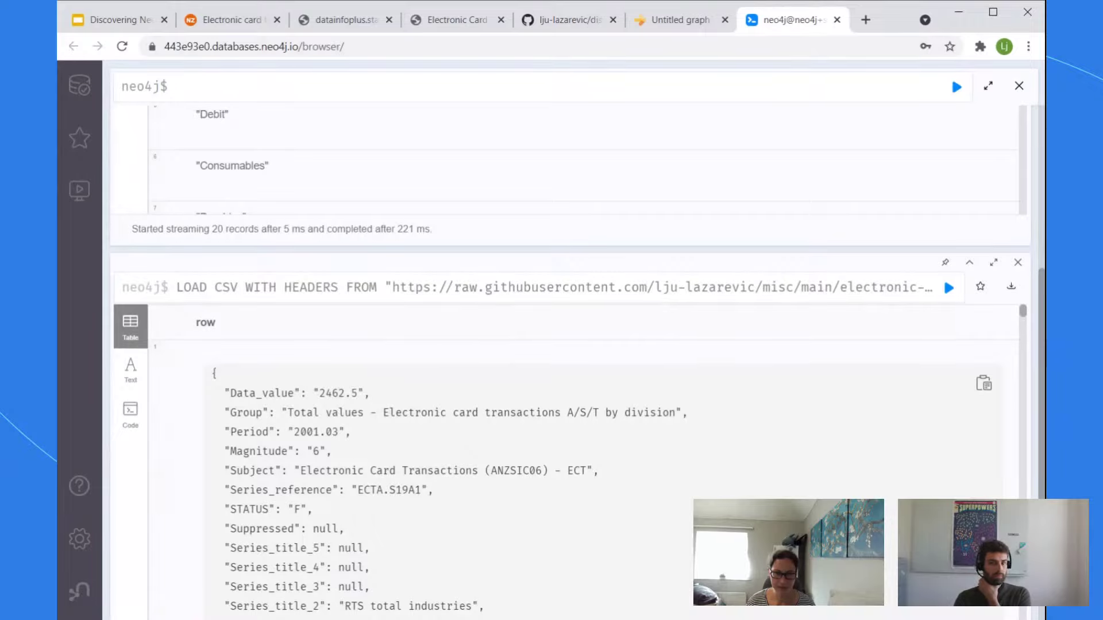
scroll(553, 155, up, 5)
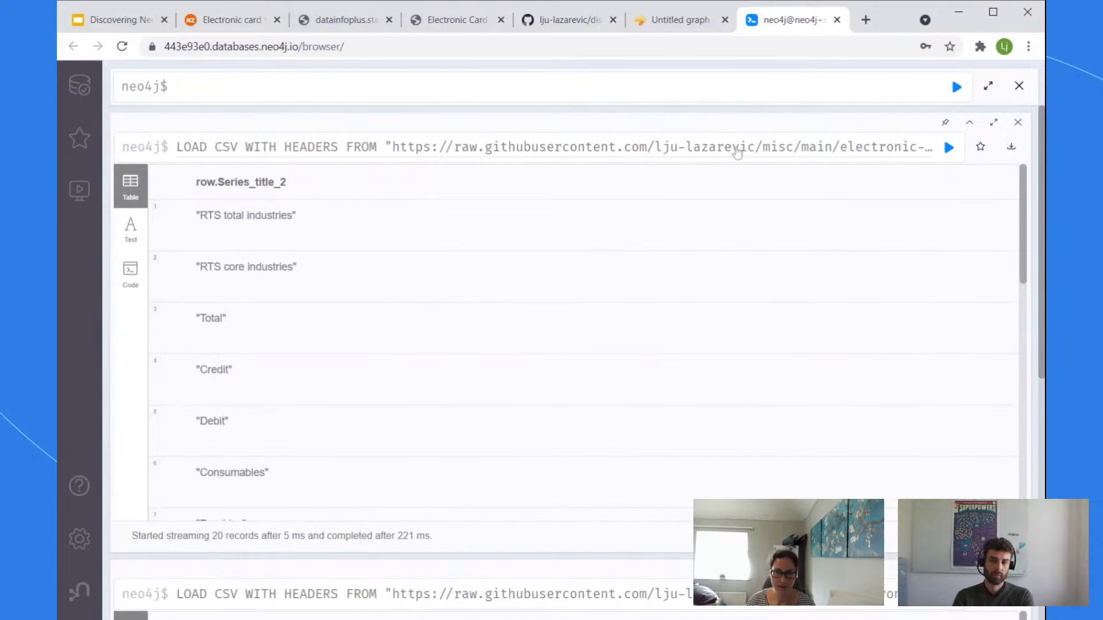
click(550, 155)
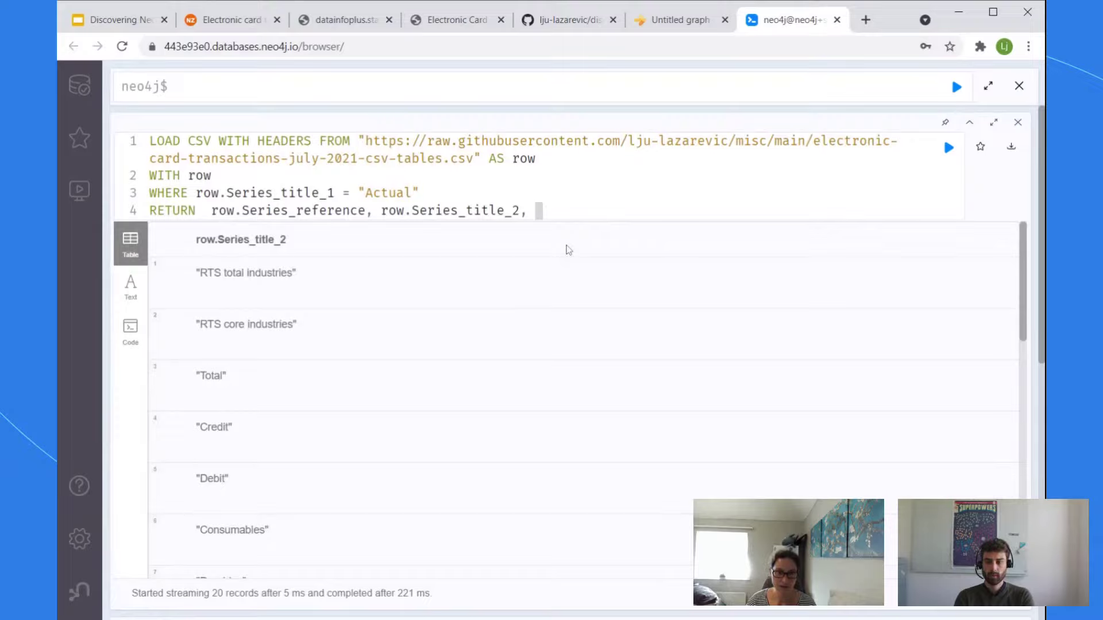
text(row.)
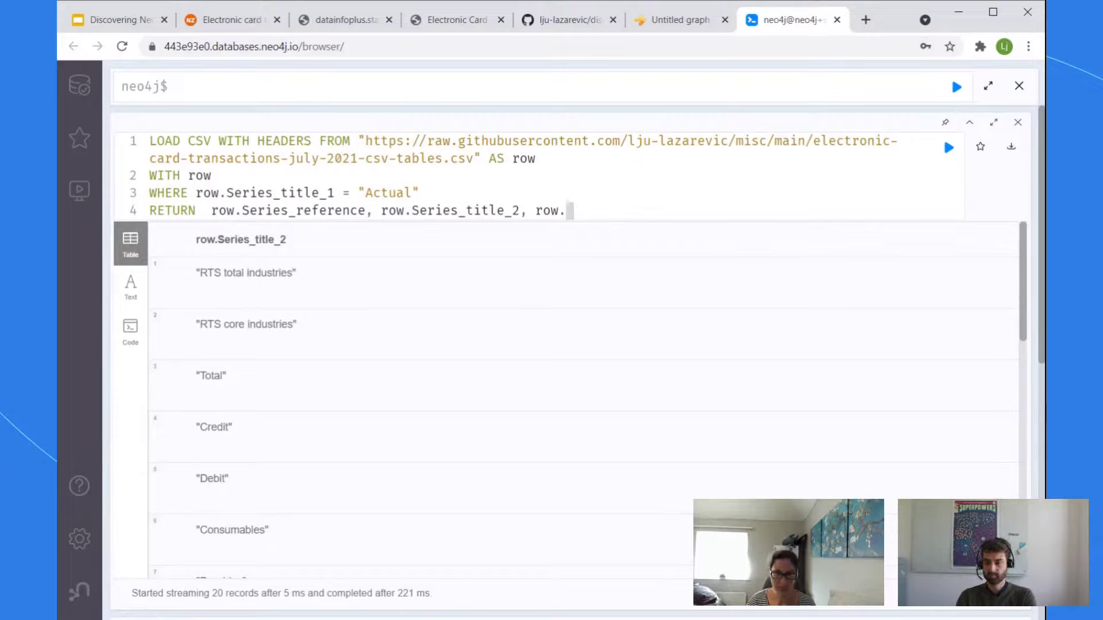
text(Period, )
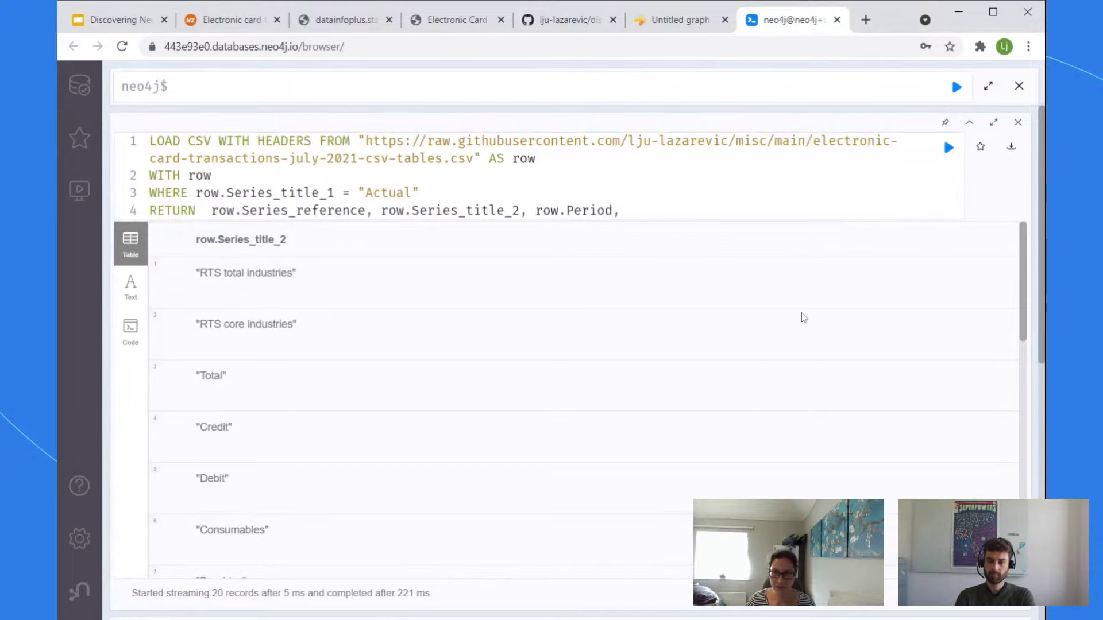
Step: Add row.Data_value to the RETURN line, checking the field name against the earlier row output
text(row.)
scroll(869, 399, down, 8)
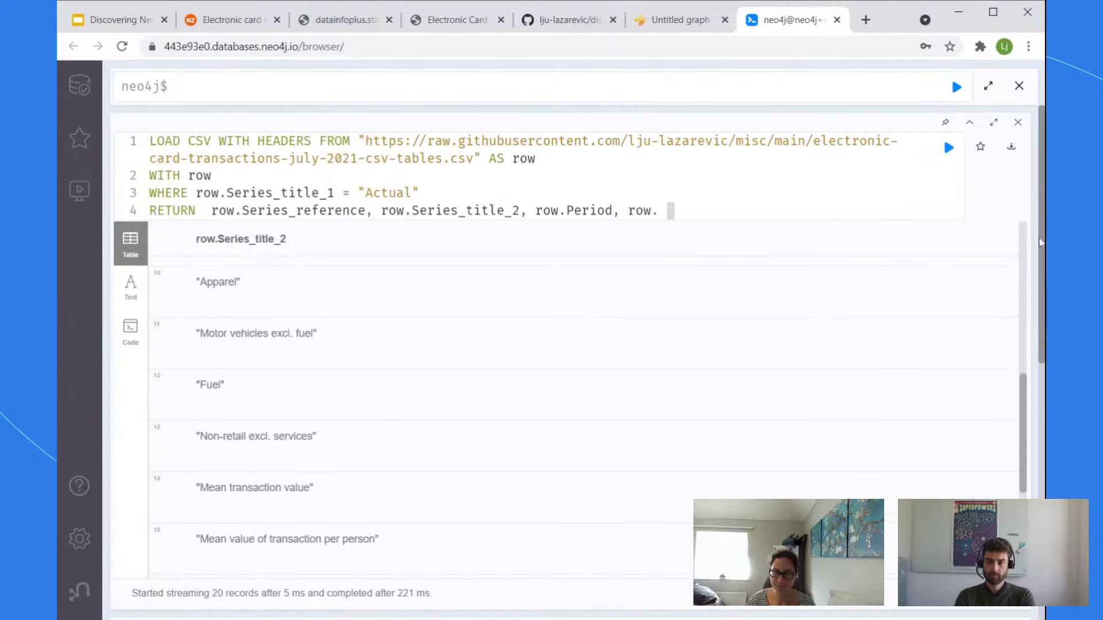
scroll(1030, 327, down, 3)
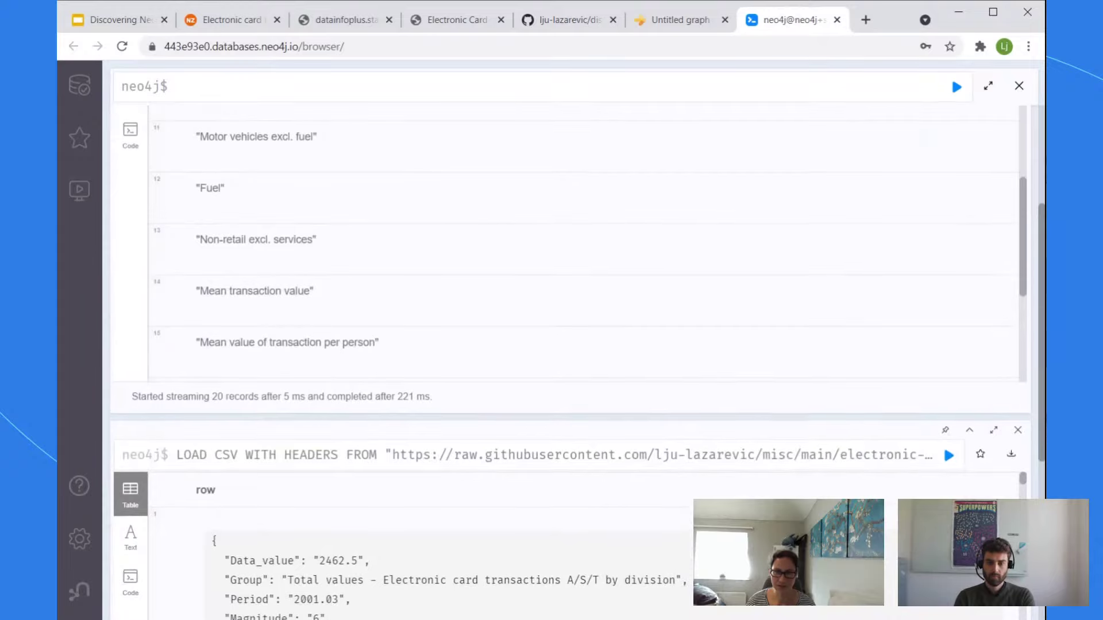
scroll(670, 210, up, 3)
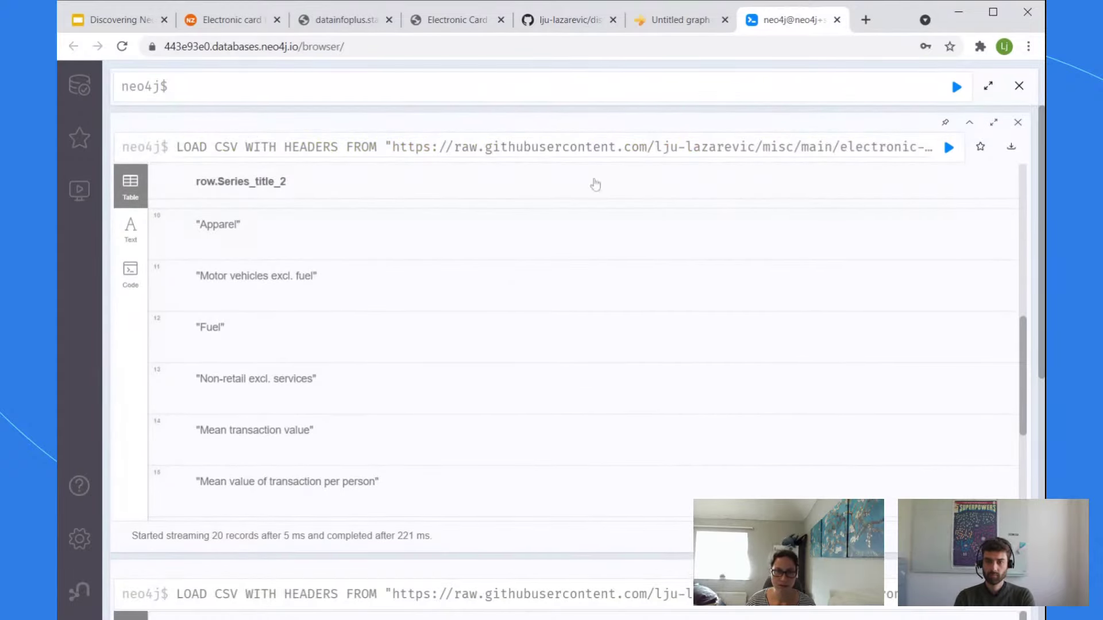
click(692, 147)
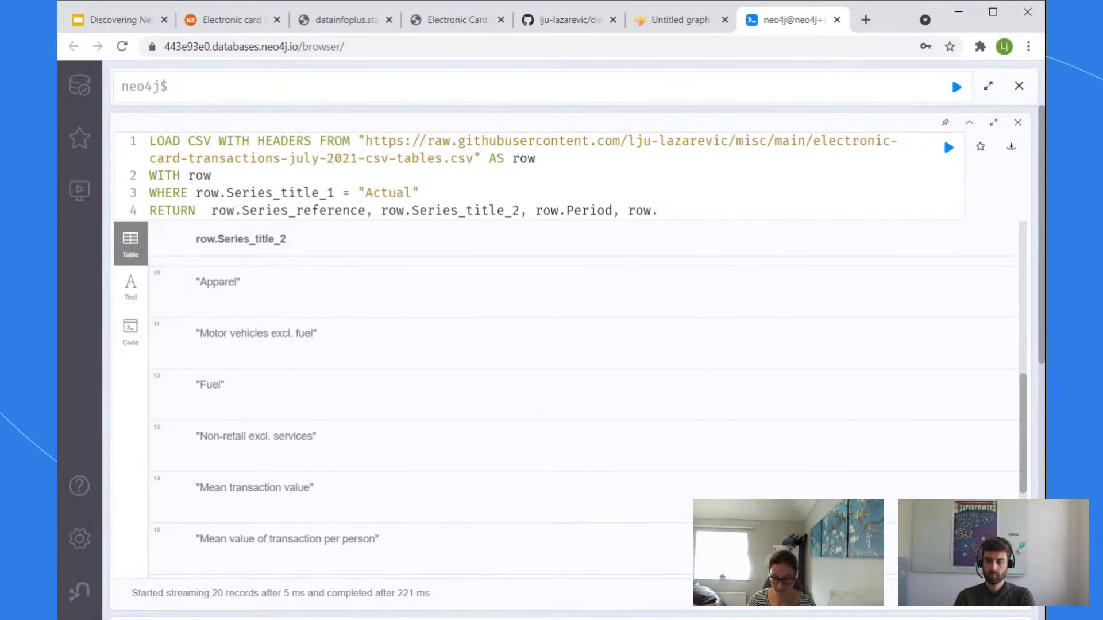
text(Data_)
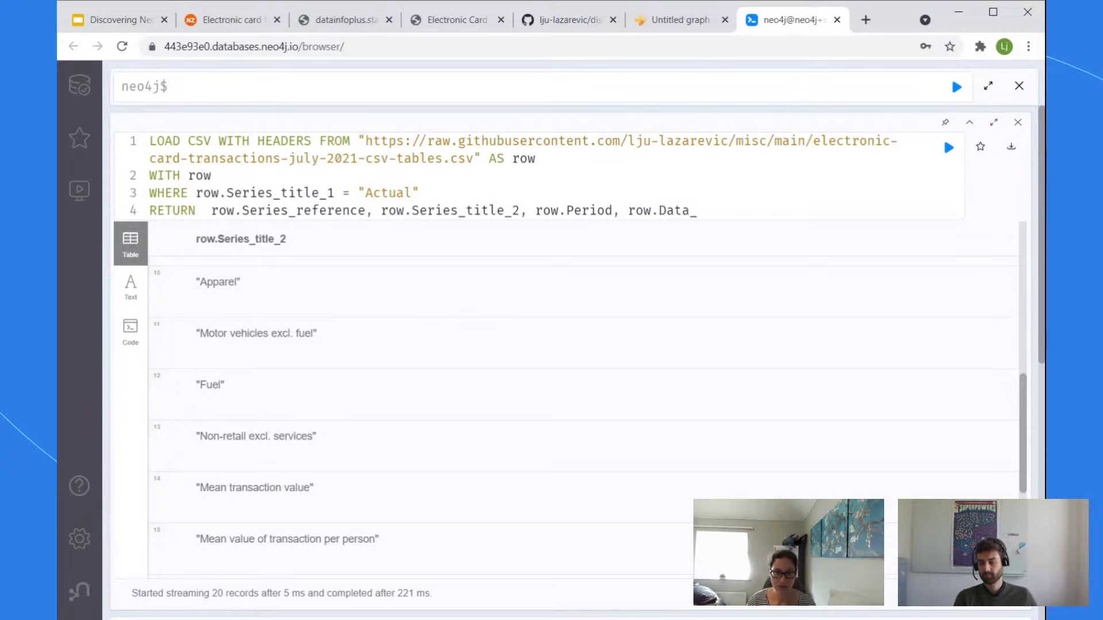
text(value)
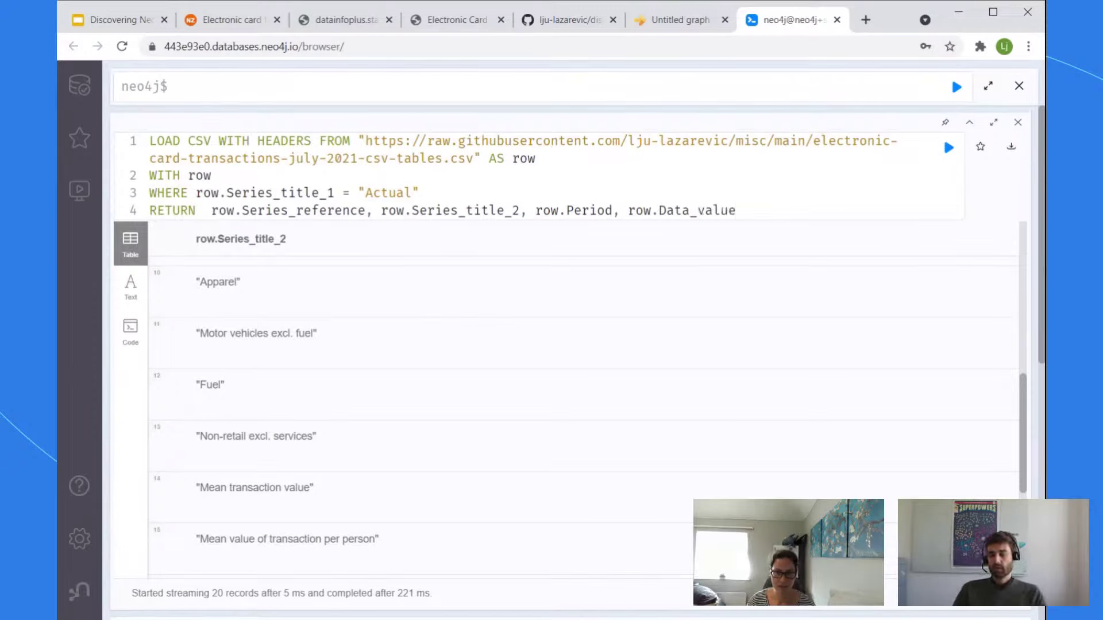
Step: Add row.Group as the last field of the RETURN line and run the query
text(, row.)
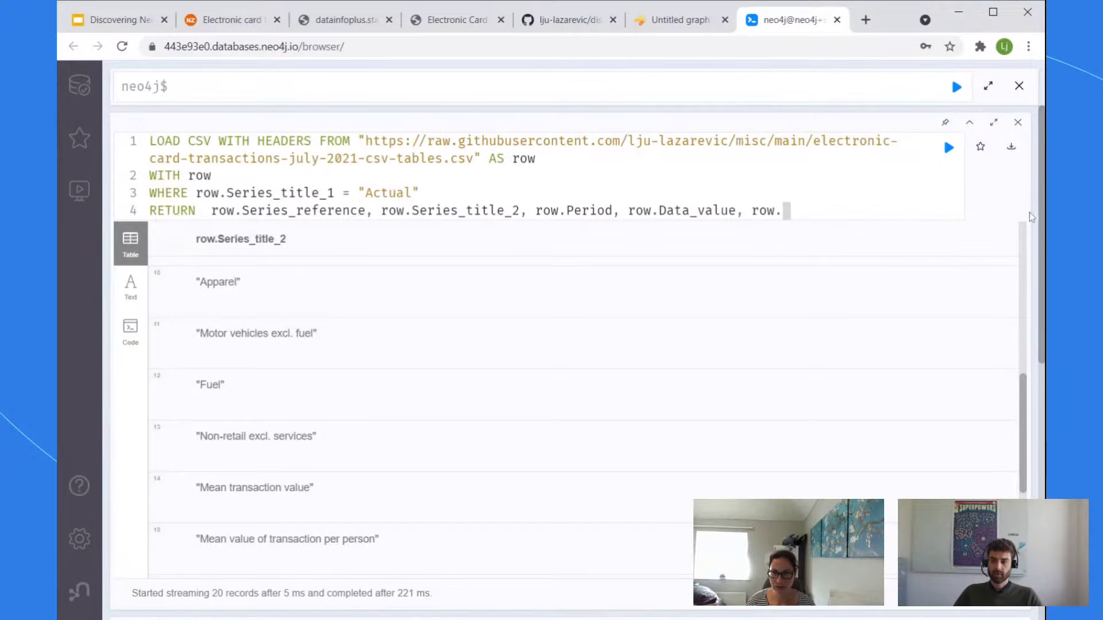
drag(1043, 226, 1045, 345)
drag(1026, 158, 1038, 96)
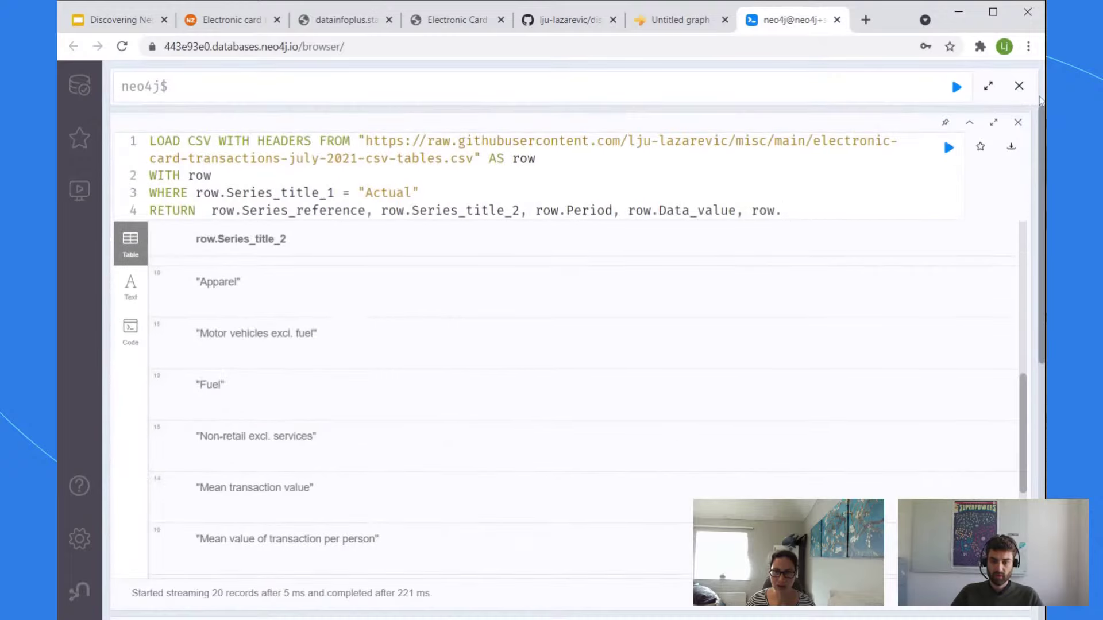
click(657, 264)
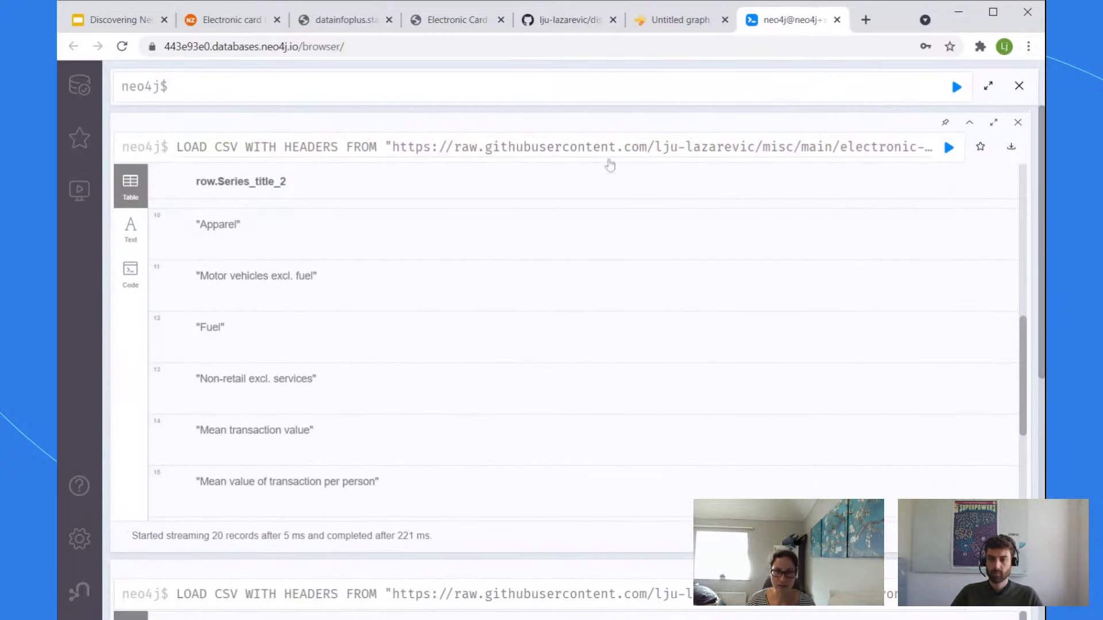
click(881, 145)
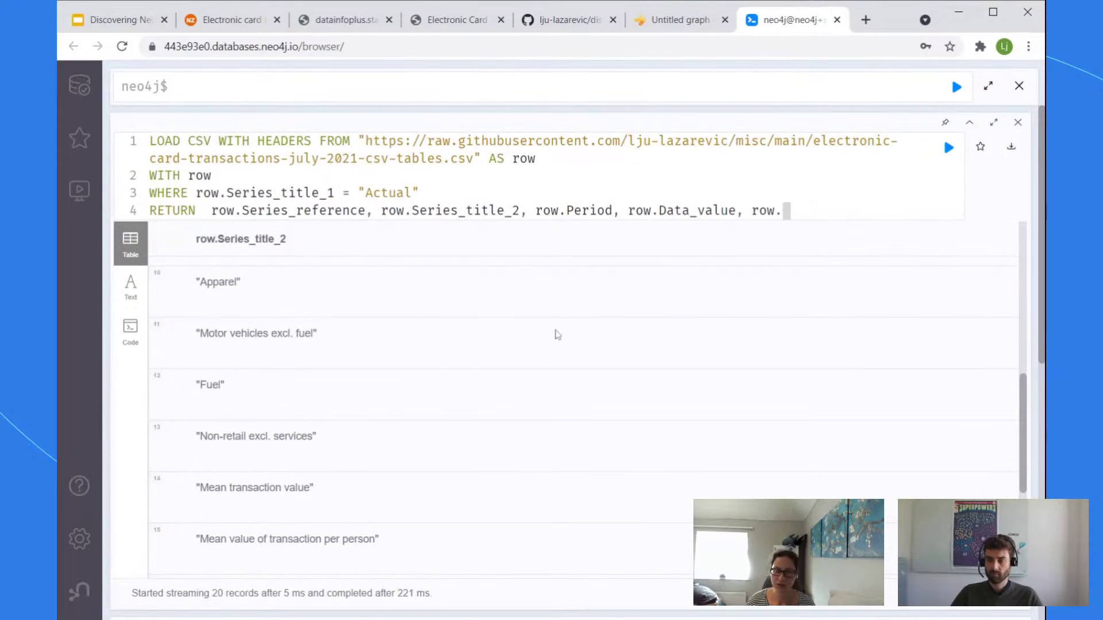
text(Group)
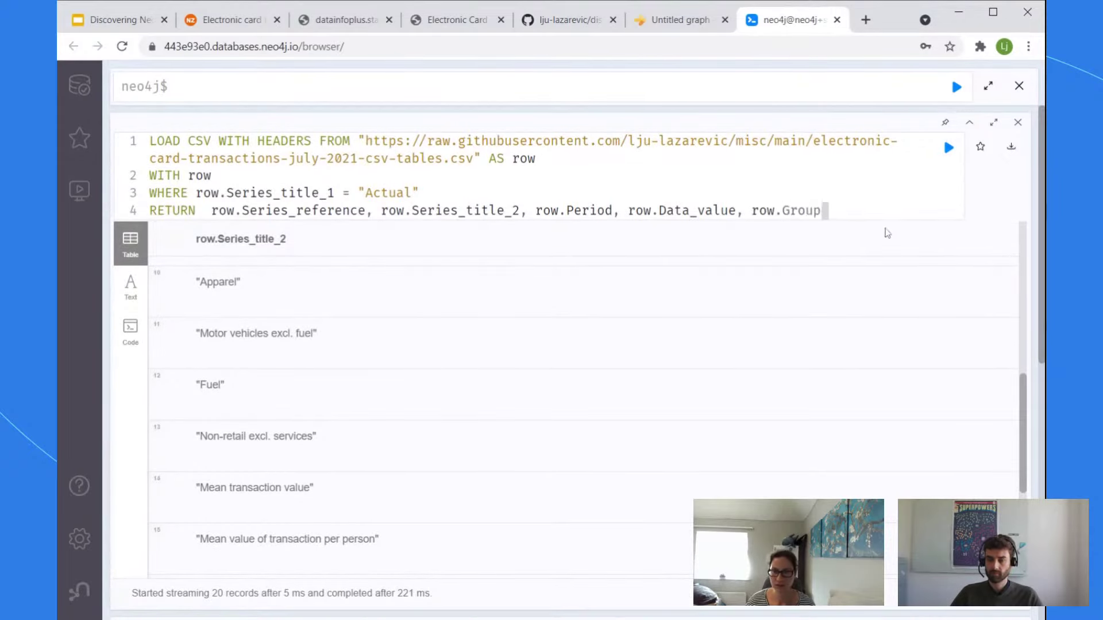
click(950, 150)
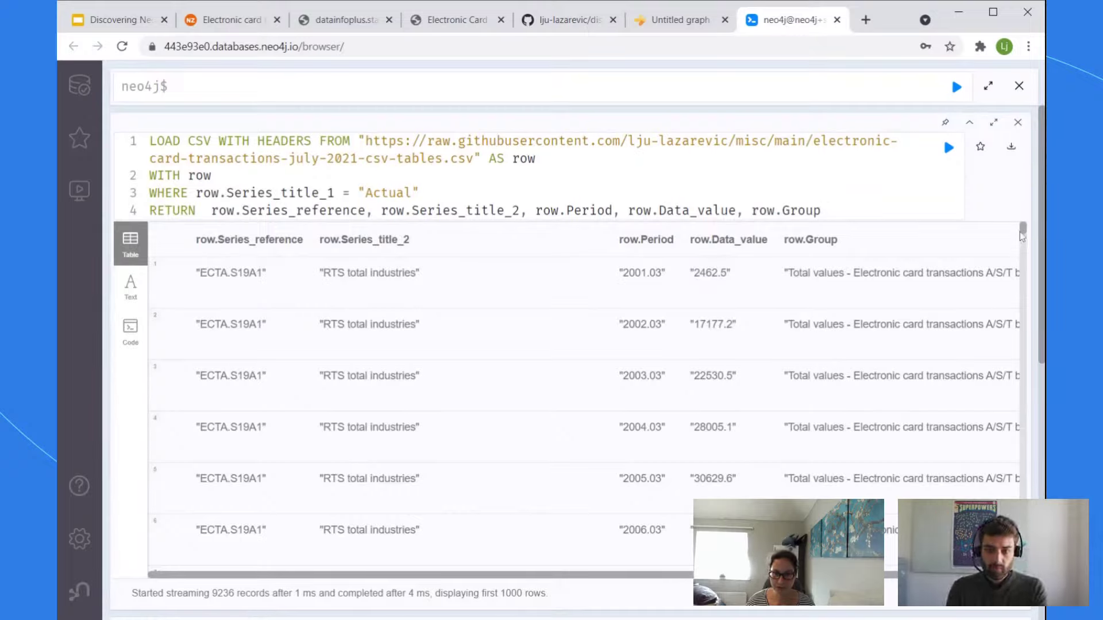
Step: Examine the returned rows for how reference, title, period, value and group vary, and check the untitled graph model
drag(1023, 230, 1023, 261)
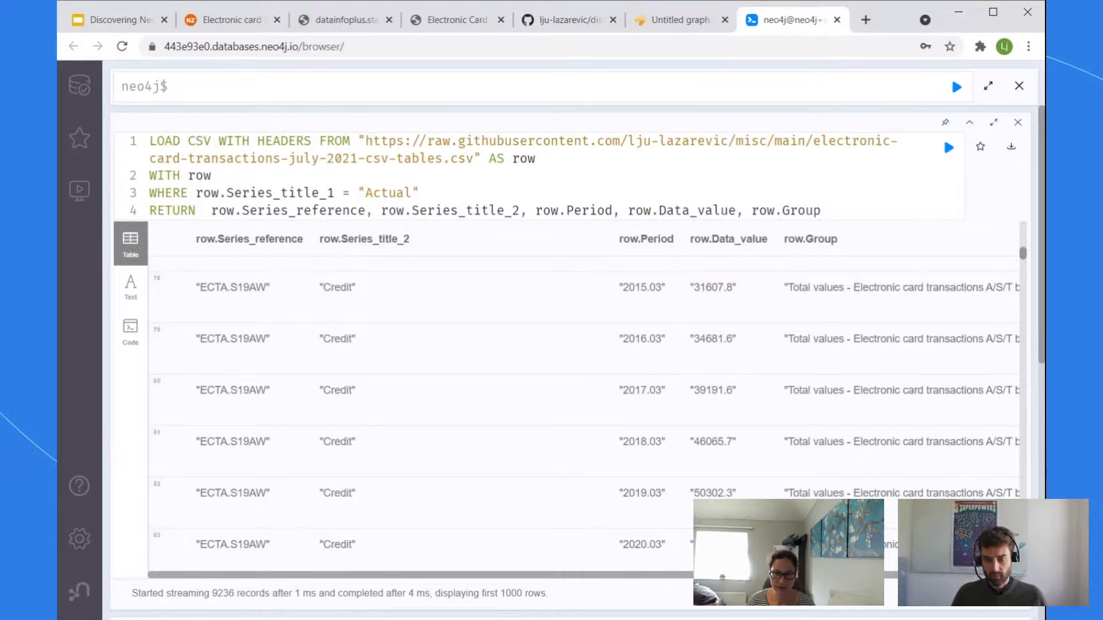
drag(1023, 253, 1026, 285)
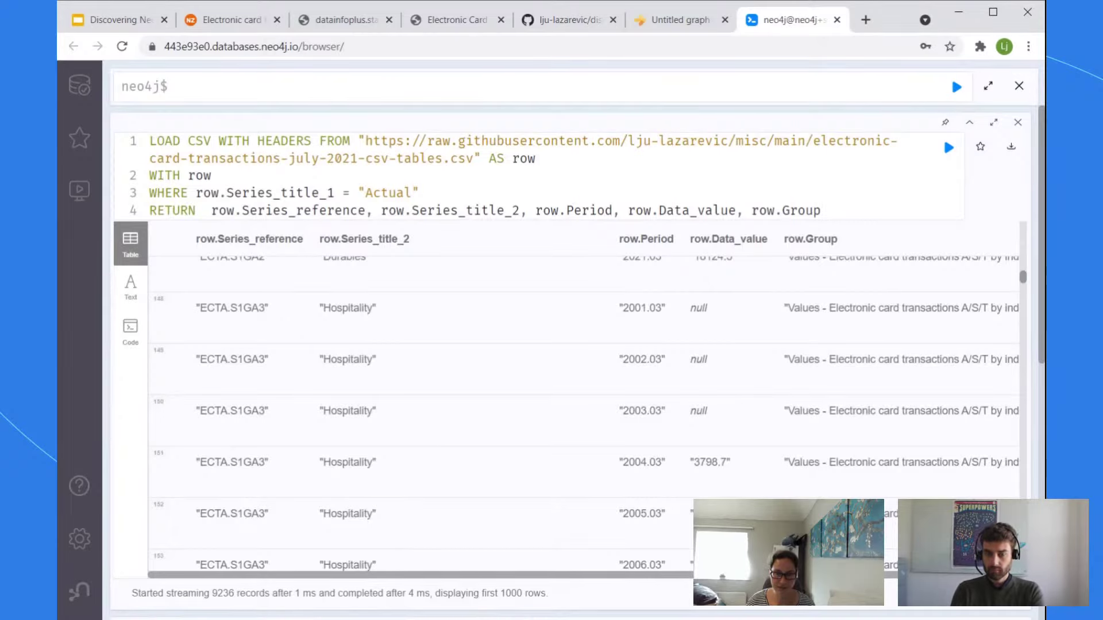
drag(1026, 285, 1031, 360)
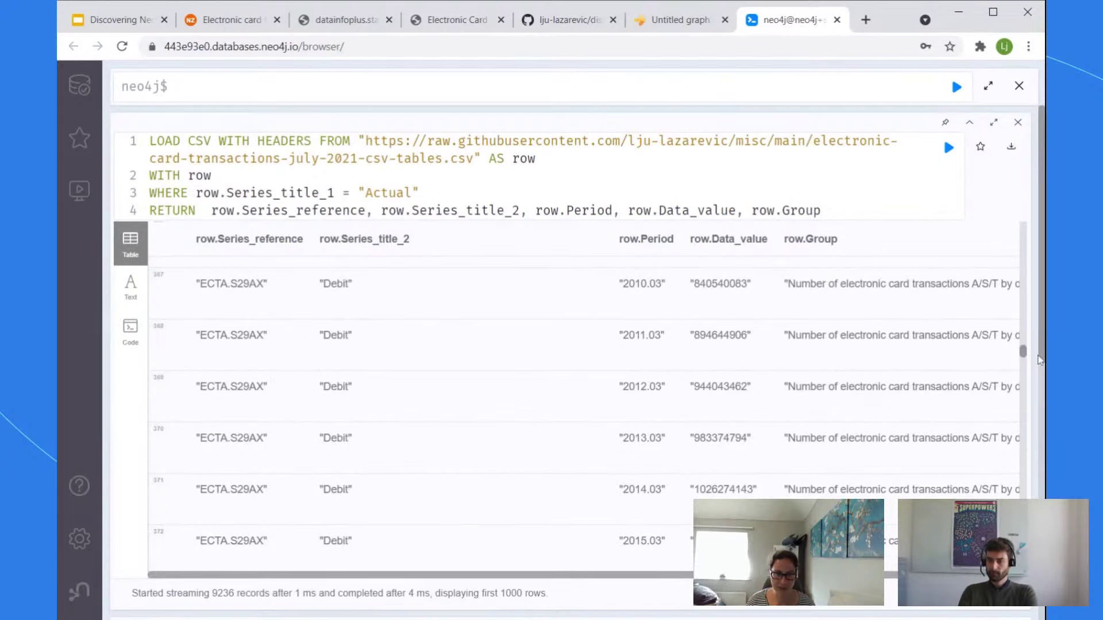
drag(1040, 360, 1040, 447)
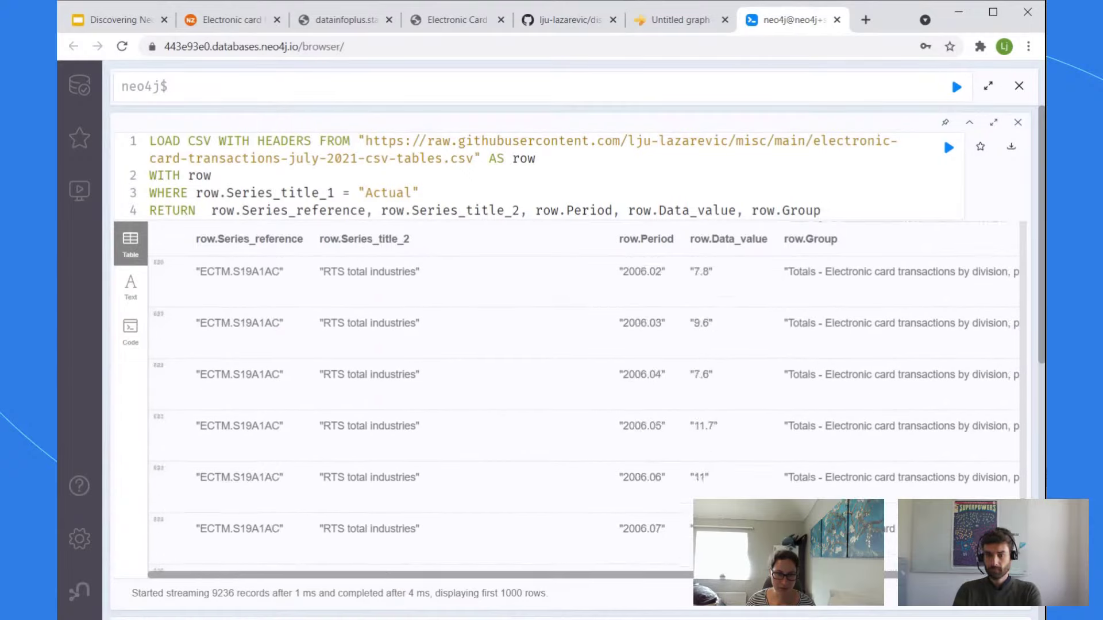
scroll(583, 402, down, 15)
drag(1023, 564, 1023, 228)
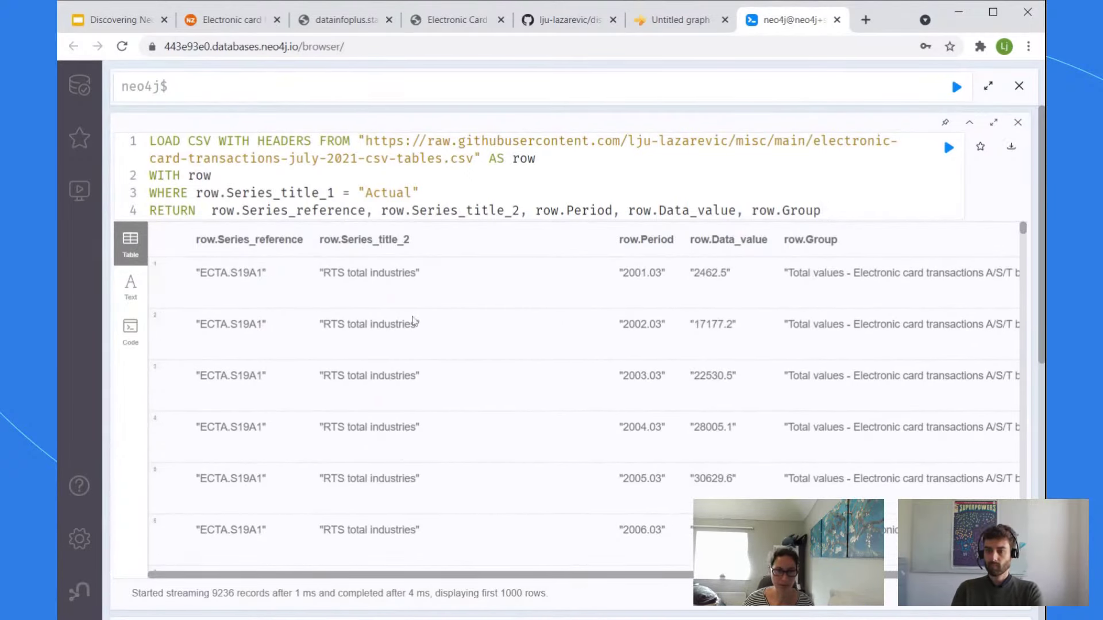
scroll(850, 351, down, 3)
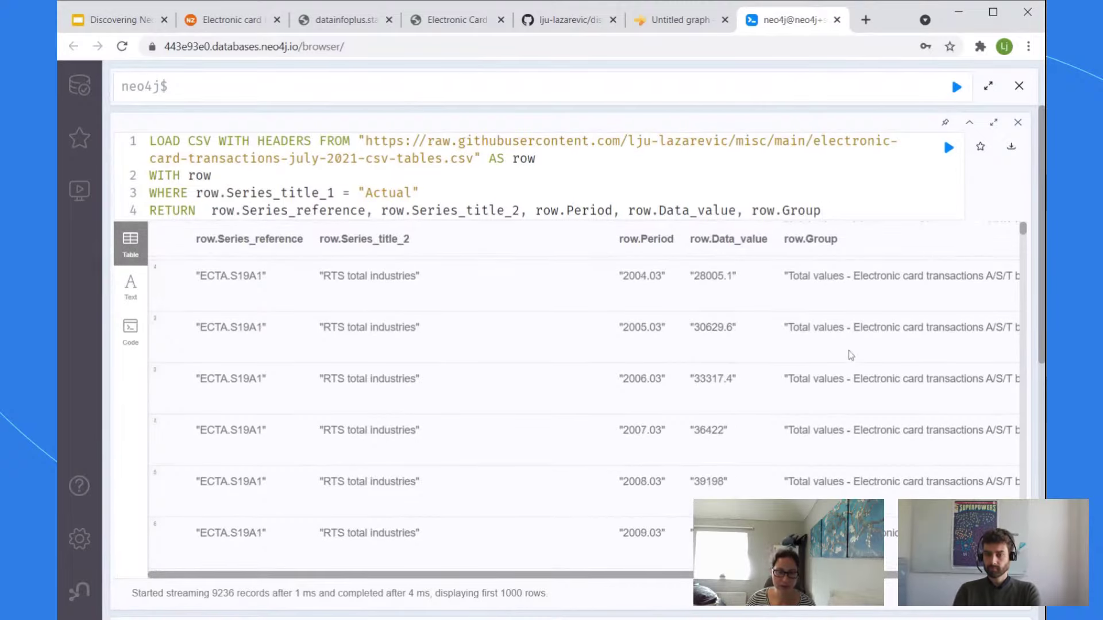
scroll(851, 351, up, 2)
scroll(851, 352, up, 1)
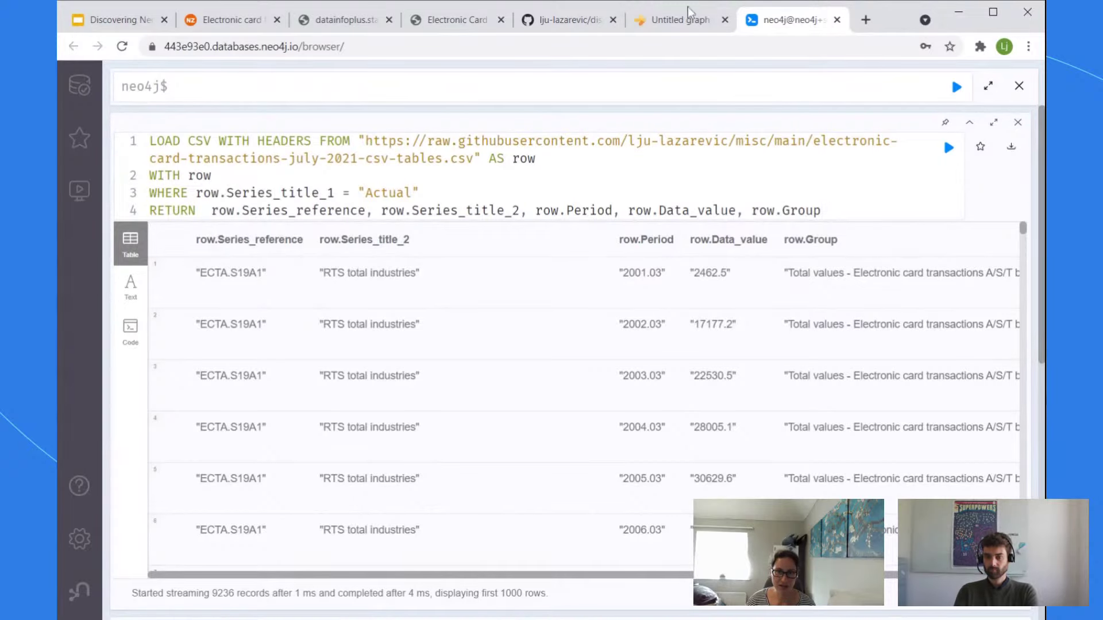
click(712, 21)
click(791, 22)
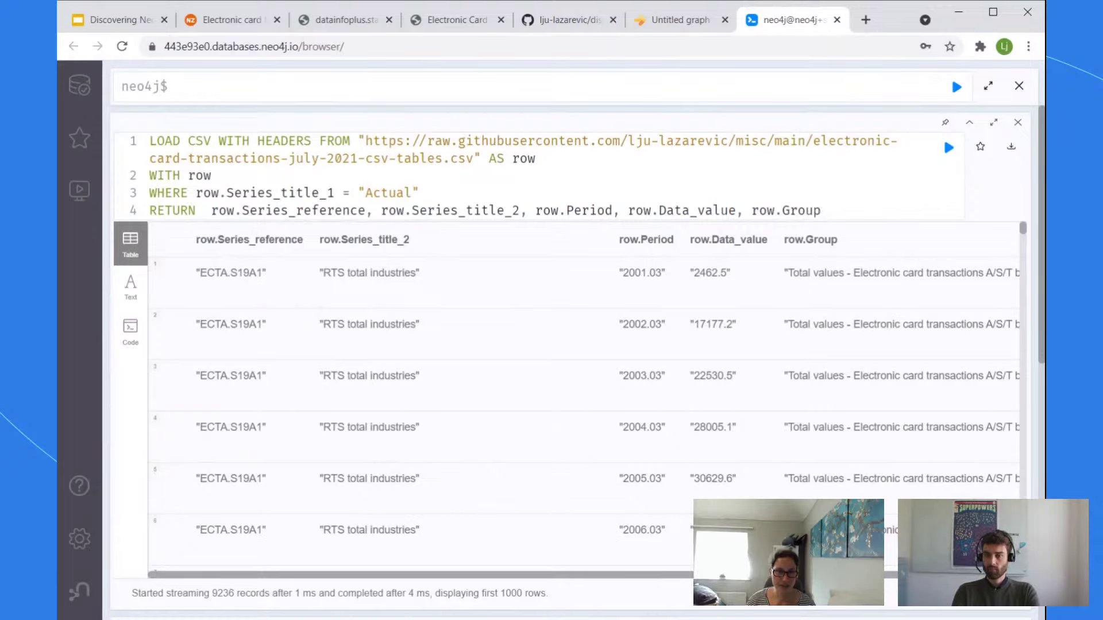
Step: Replace the whole RETURN line with a merge of node c:Category whose type property is row.Series_title_2
key(ctrl+shift+Left)
key(ctrl+shift+Left)
key(ctrl+shift+Left)
key(ctrl+shift+Left)
key(ctrl+shift+Left)
key(ctrl+shift+Left)
key(ctrl+shift+Left)
key(ctrl+shift+Left)
key(ctrl+shift+Left)
key(ctrl+shift+Left)
key(ctrl+shift+Left)
key(ctrl+shift+Left)
key(ctrl+shift+Left)
key(ctrl+shift+Left)
key(ctrl+shift+Left)
key(ctrl+shift+Left)
key(ctrl+shift+Left)
key(ctrl+shift+Left)
key(ctrl+shift+Left)
key(ctrl+shift+Left)
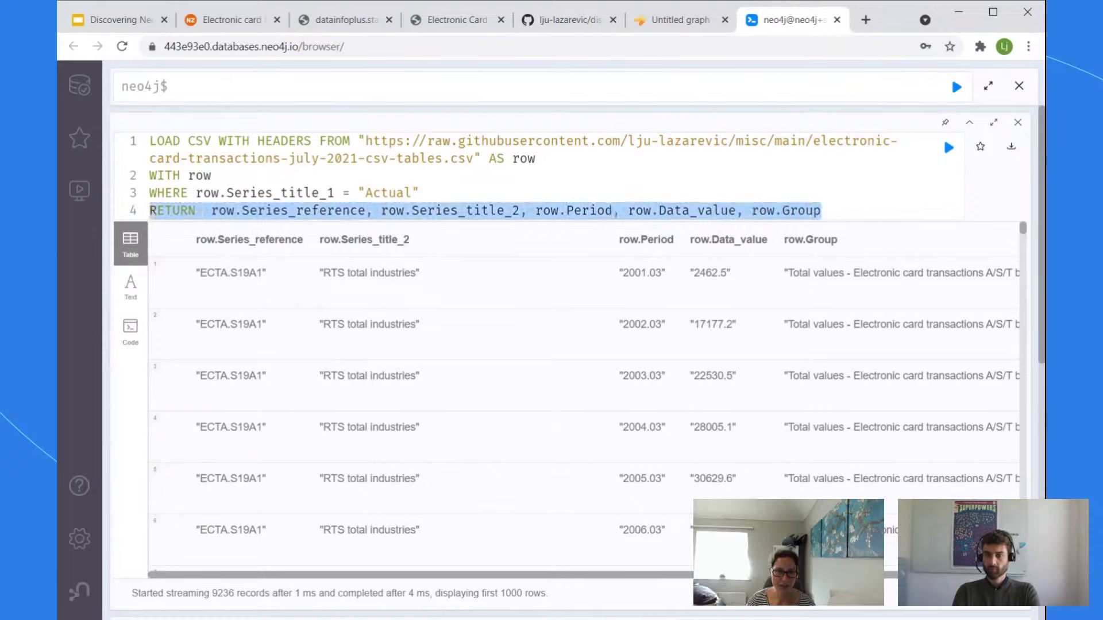
text(M)
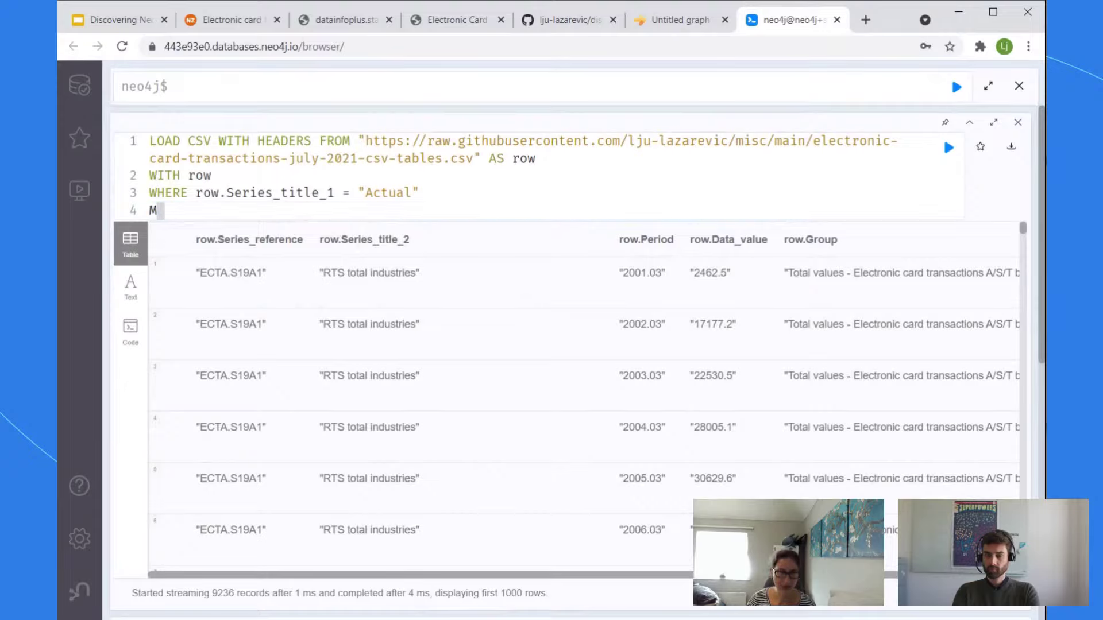
text(ERGE (c)
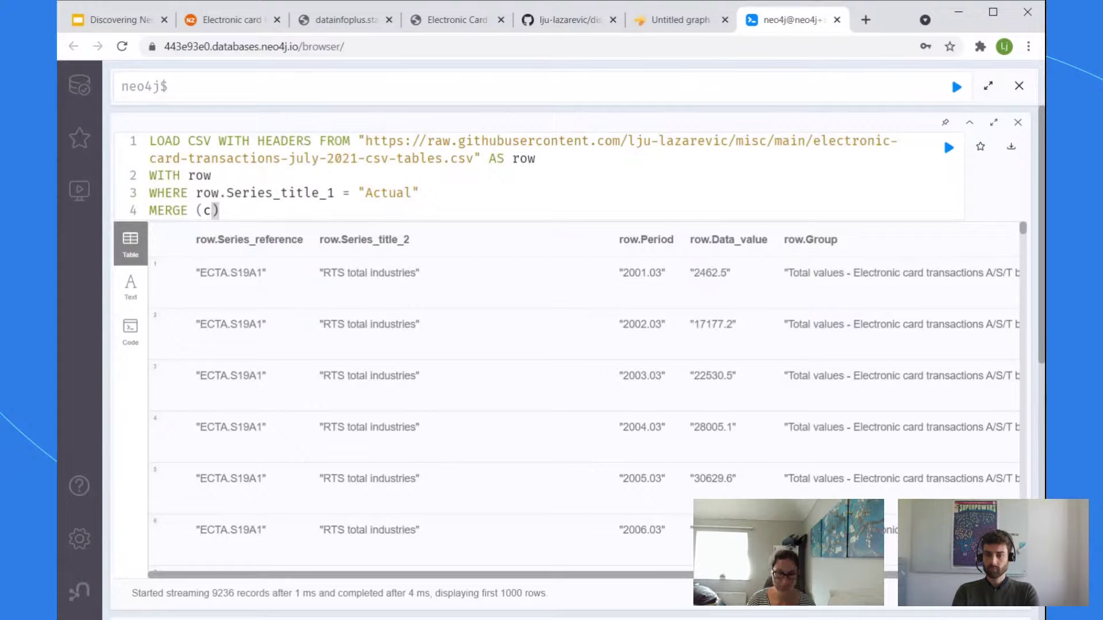
text(:Category {)
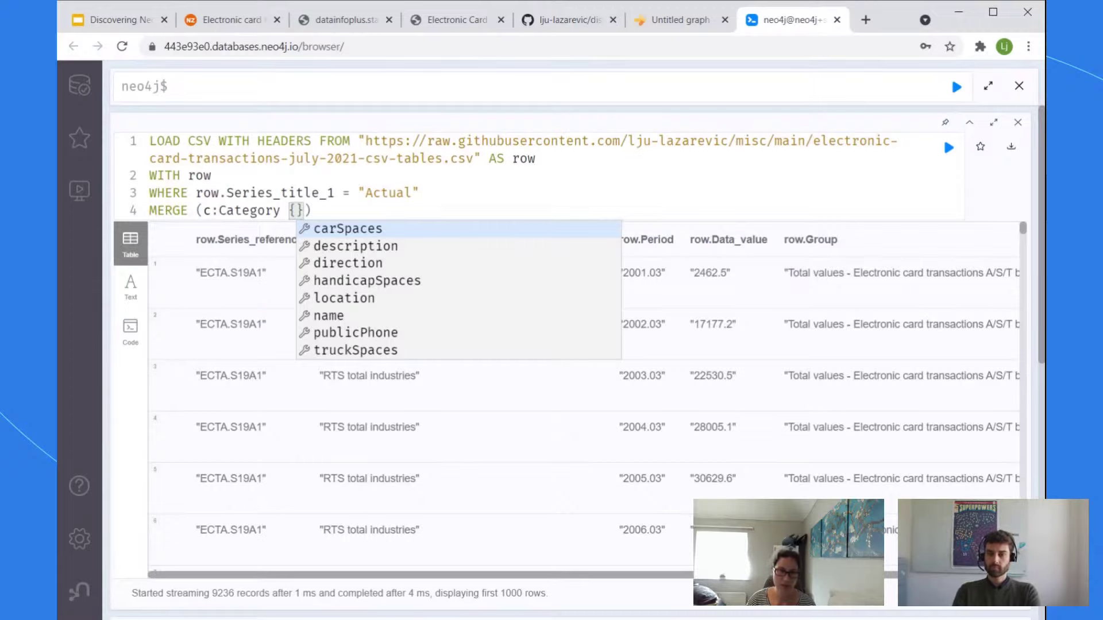
text(type:)
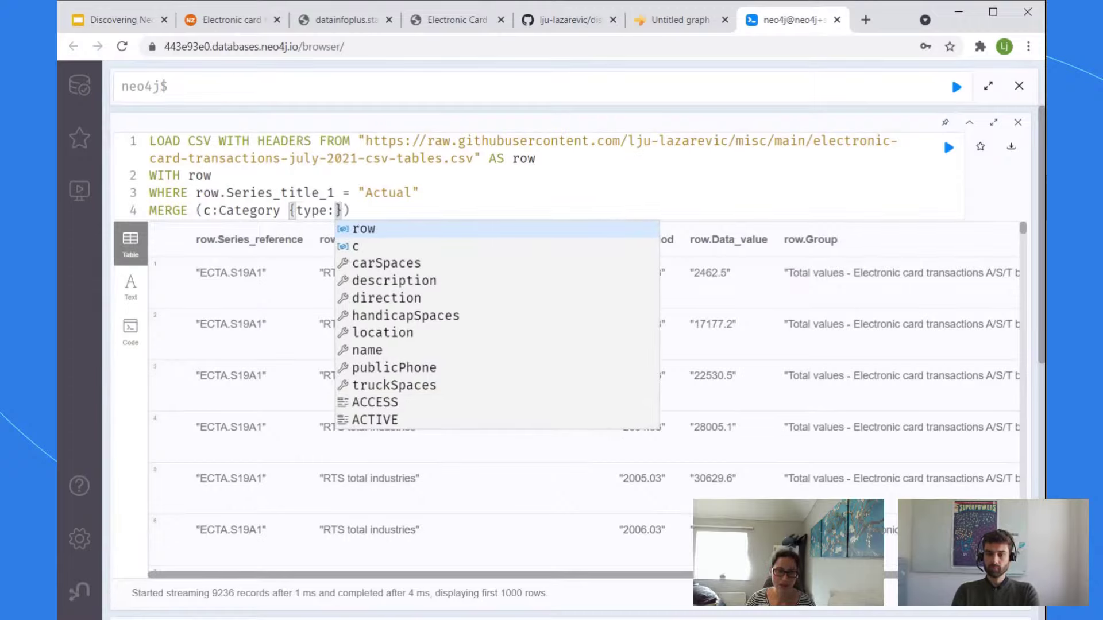
text(row.)
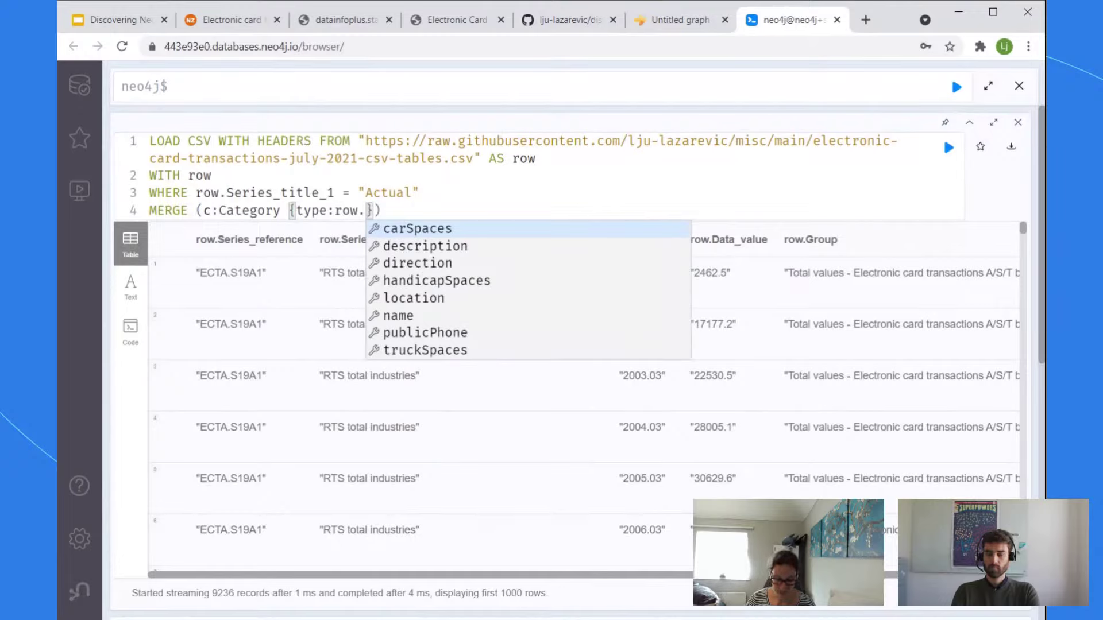
text(Series_title_2)
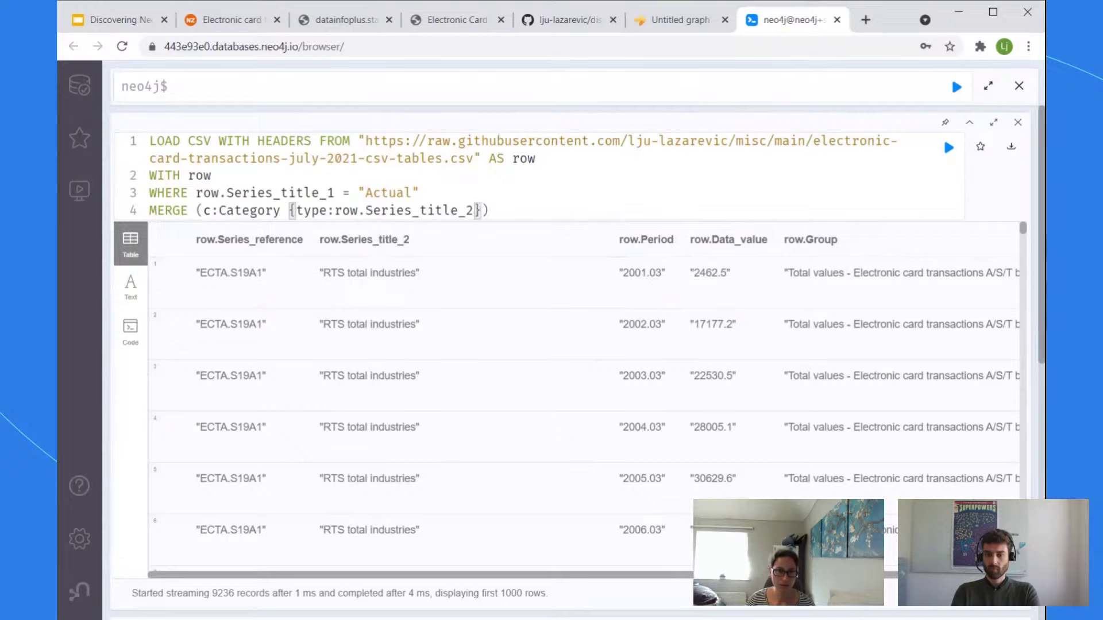
key(End)
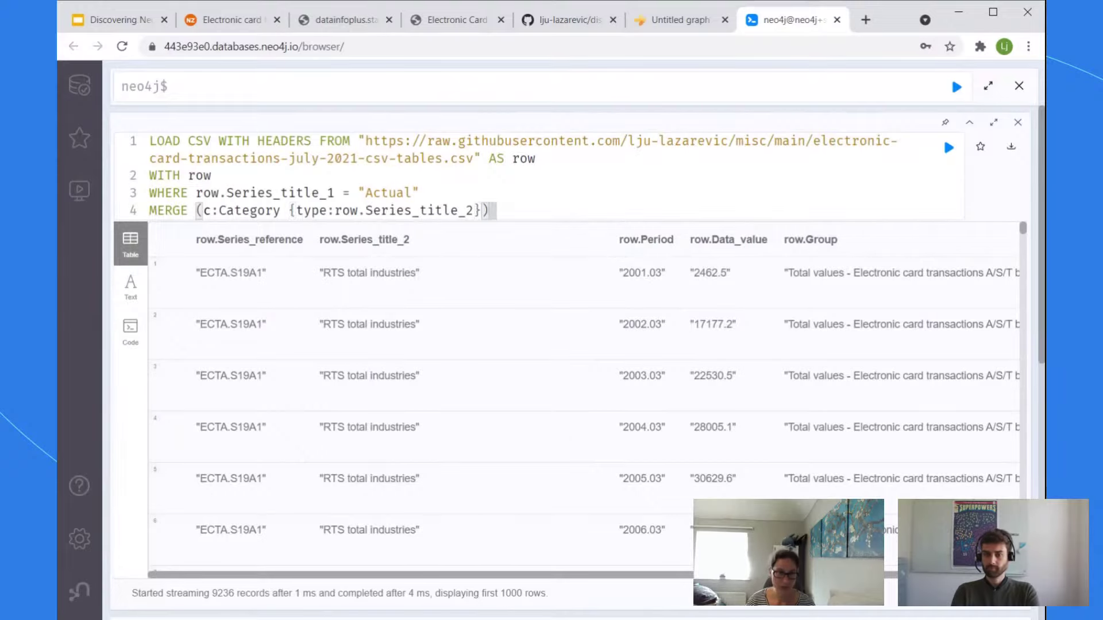
Step: Add a line below the Category merge that merges node d:Date with its value property set to row.Period
key(Return)
text(M)
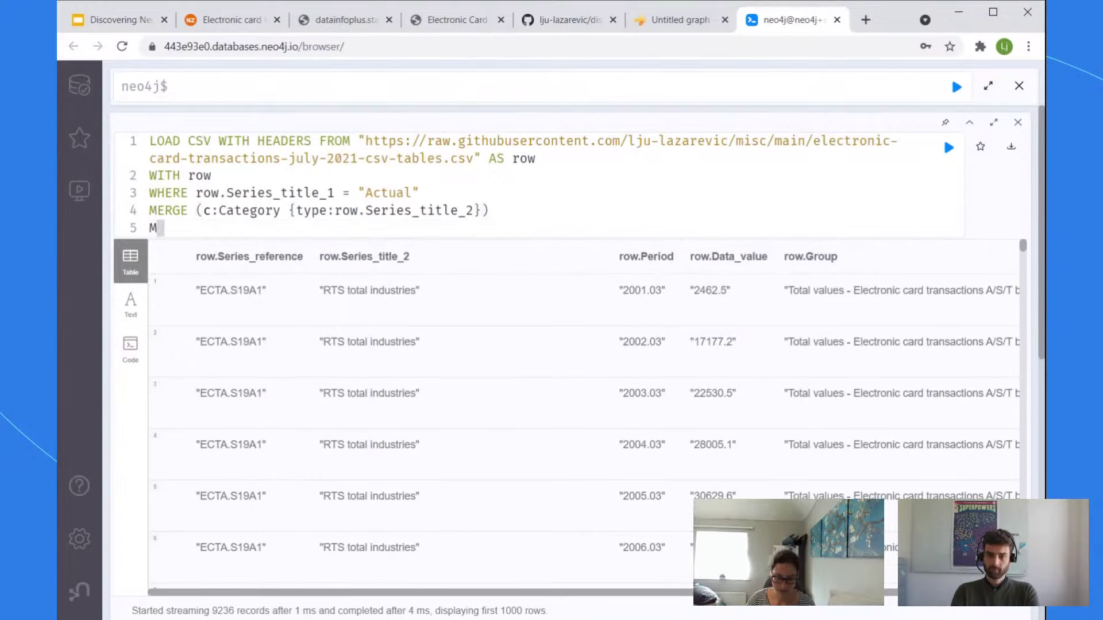
text(ERGE ()
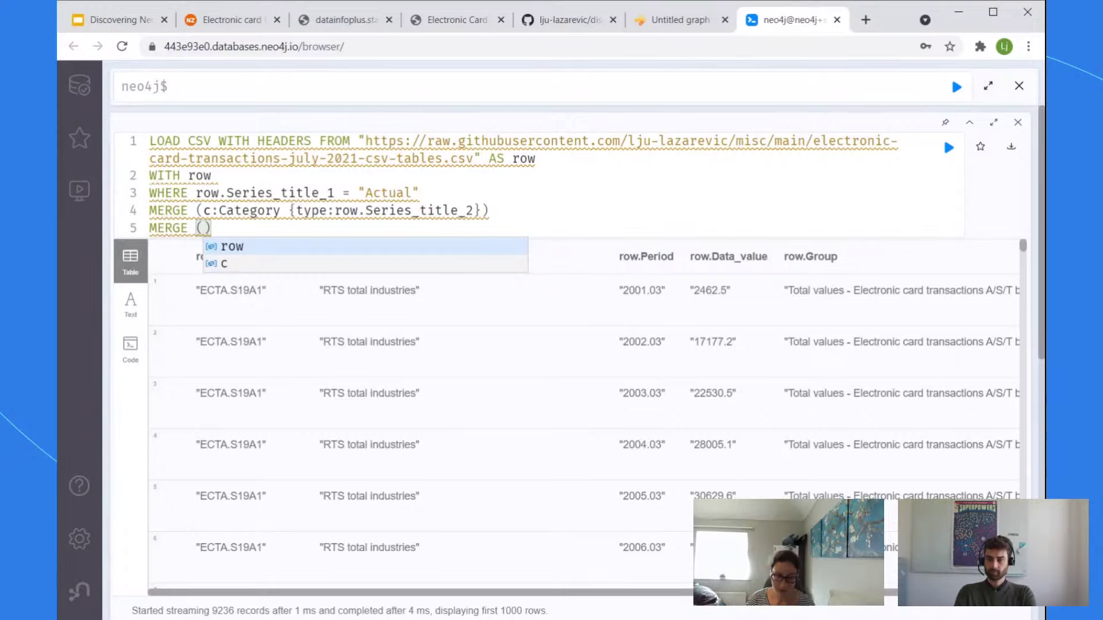
text(d:Date {)
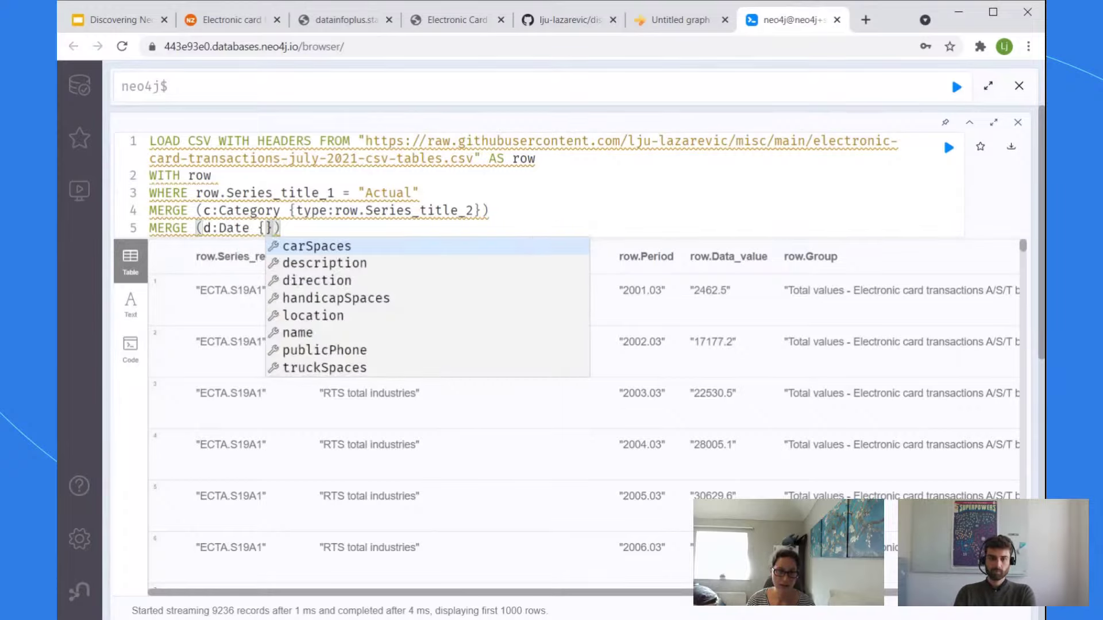
text(value:)
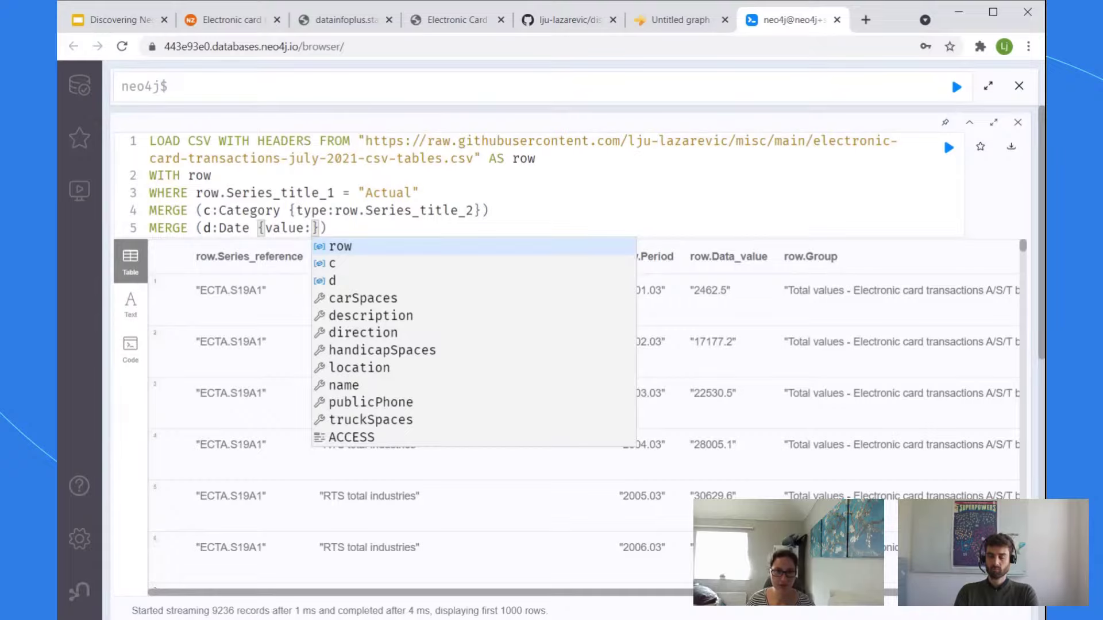
text(row.Period)
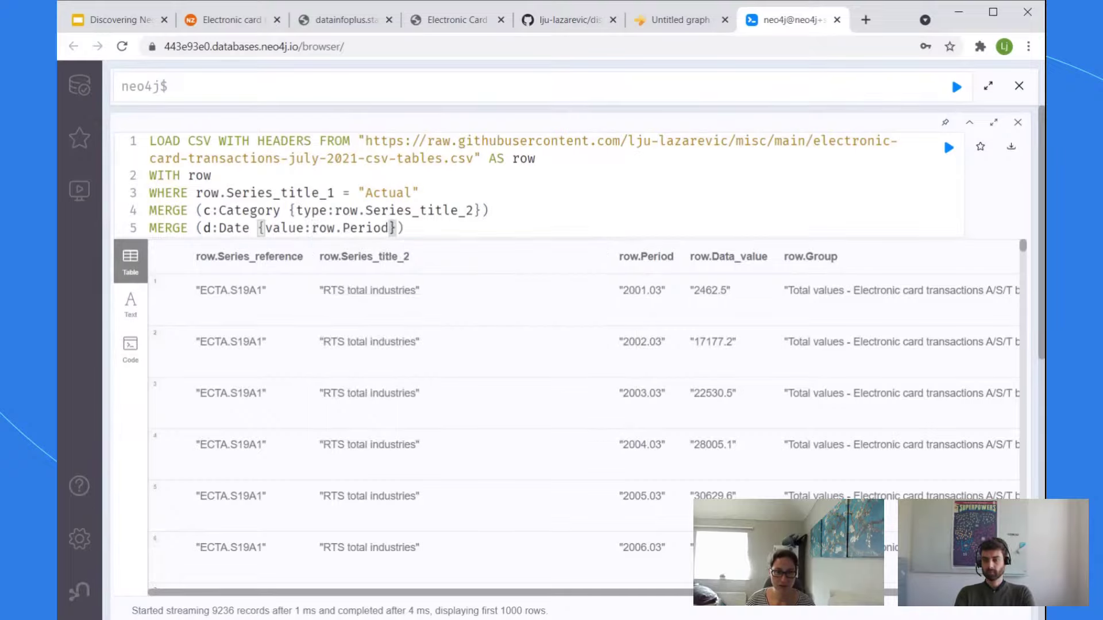
key(End)
Step: Start a CREATE clause with an open node pattern on a new line below the Date merge
key(Return)
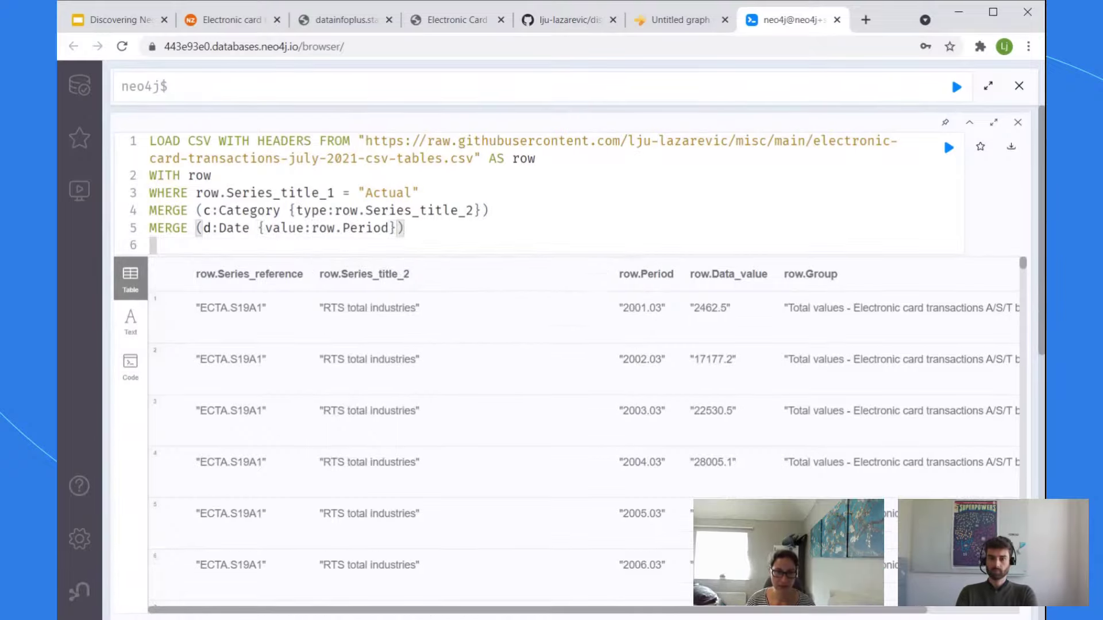
text(C)
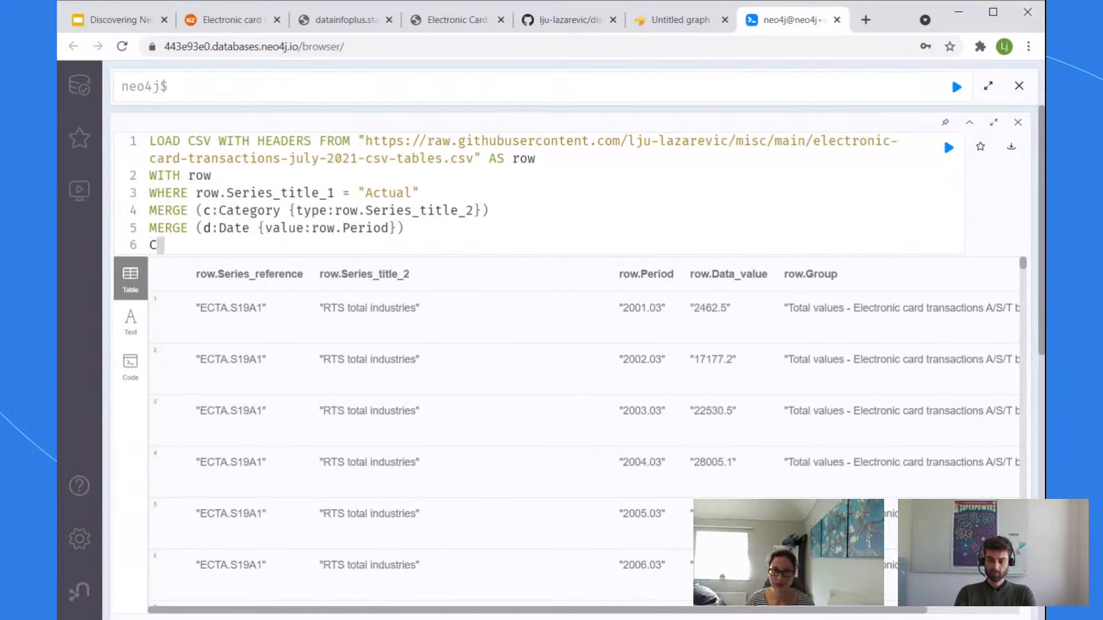
text(REATE ()
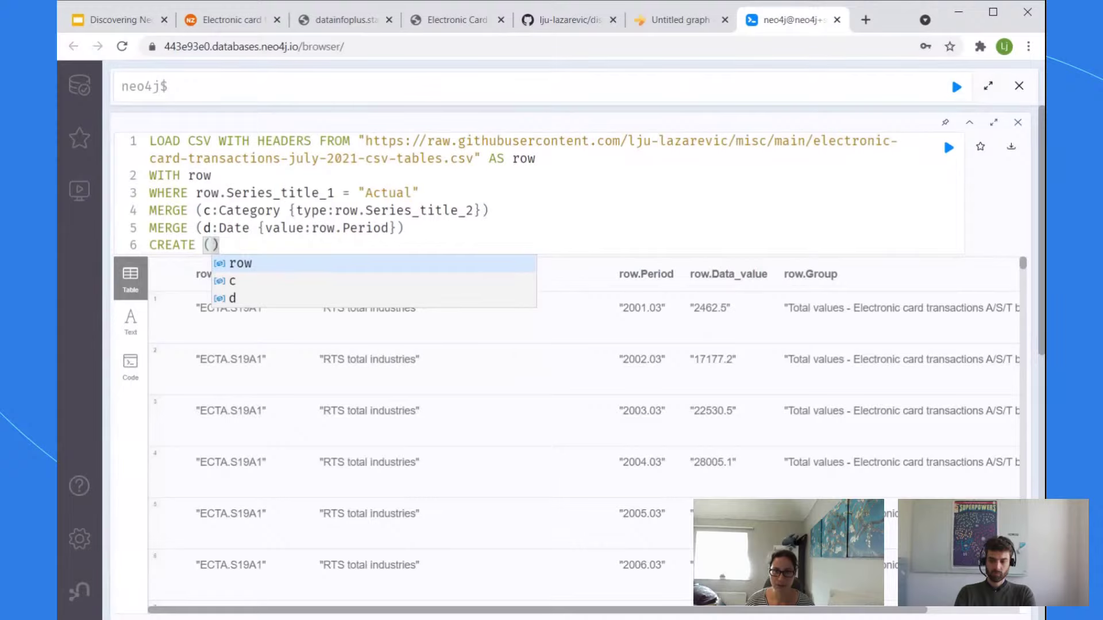
Step: Consult the graph model in Arrows.app and fill the CREATE clause's node with s:SeriesReference and an opened property map
click(695, 23)
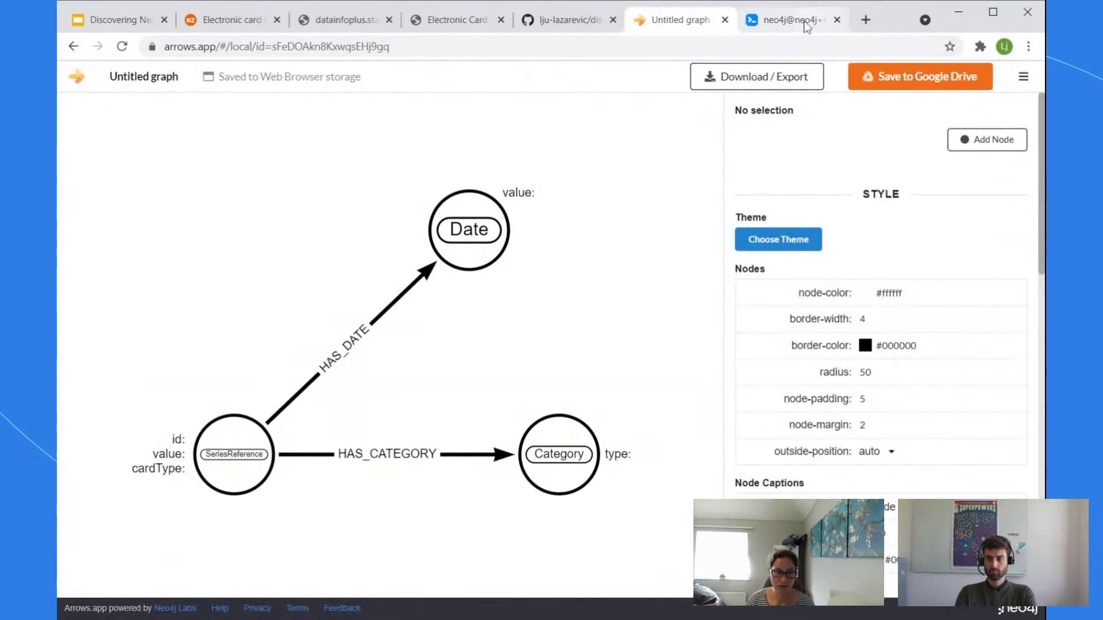
click(804, 23)
click(658, 21)
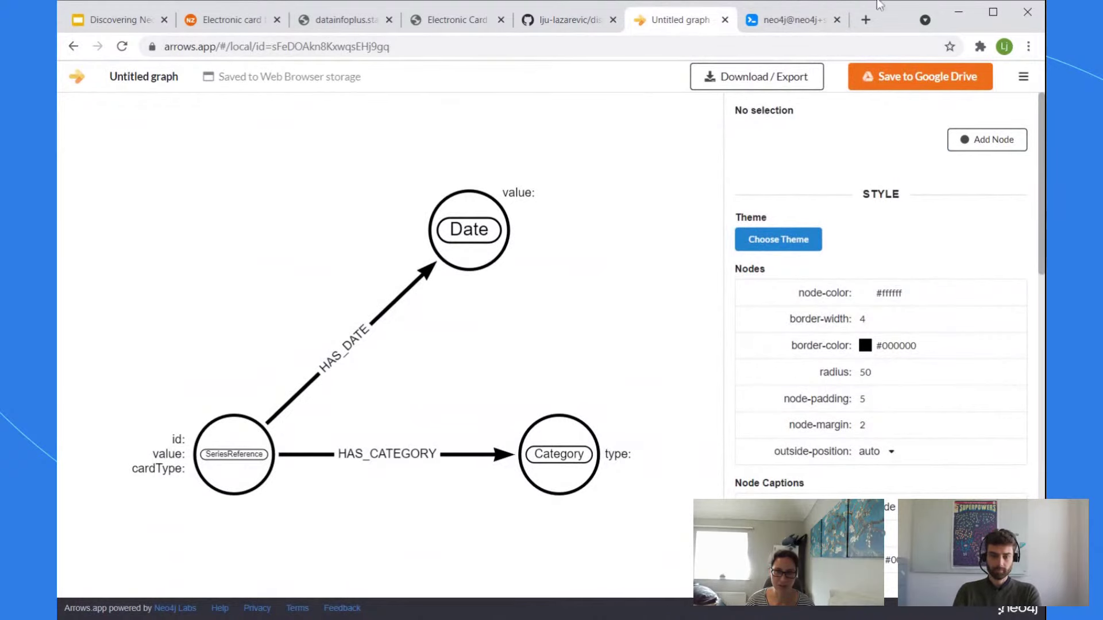
click(798, 22)
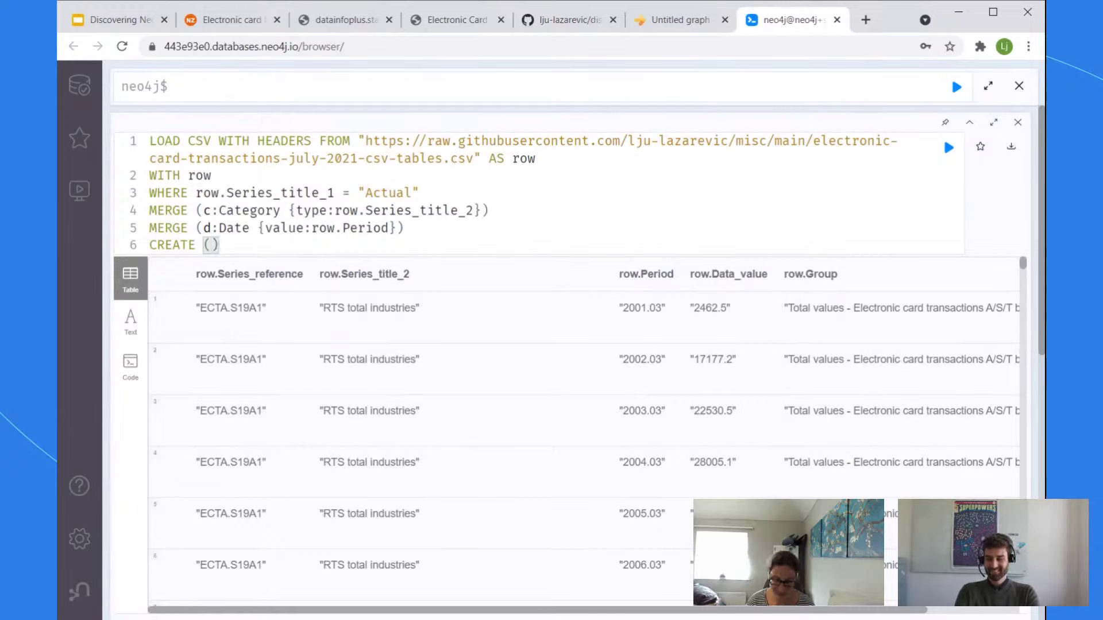
text(s:)
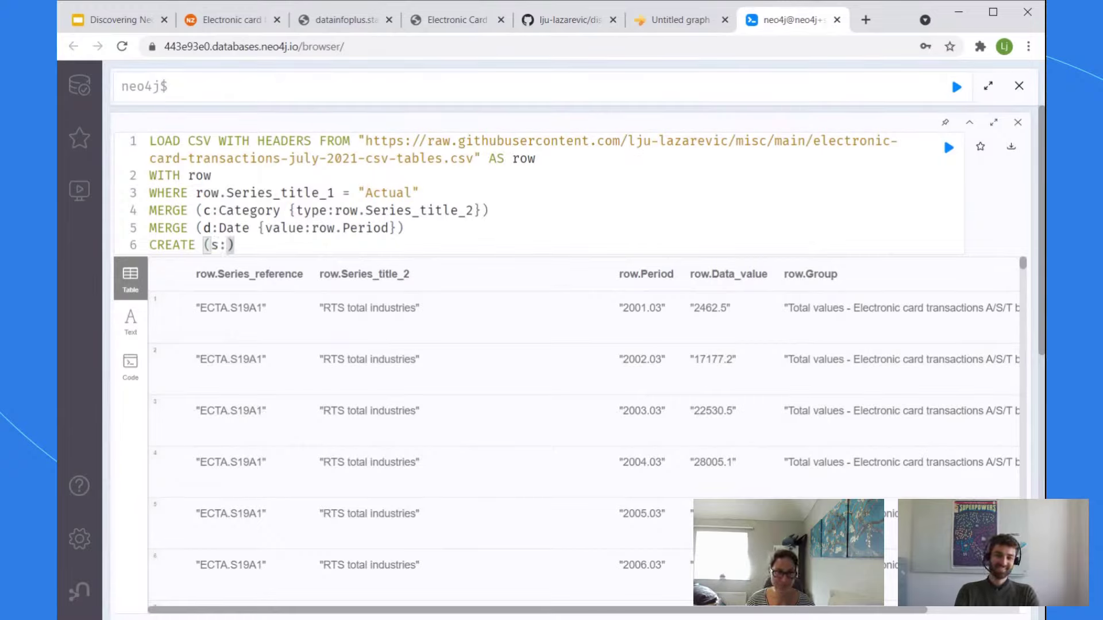
text(Series)
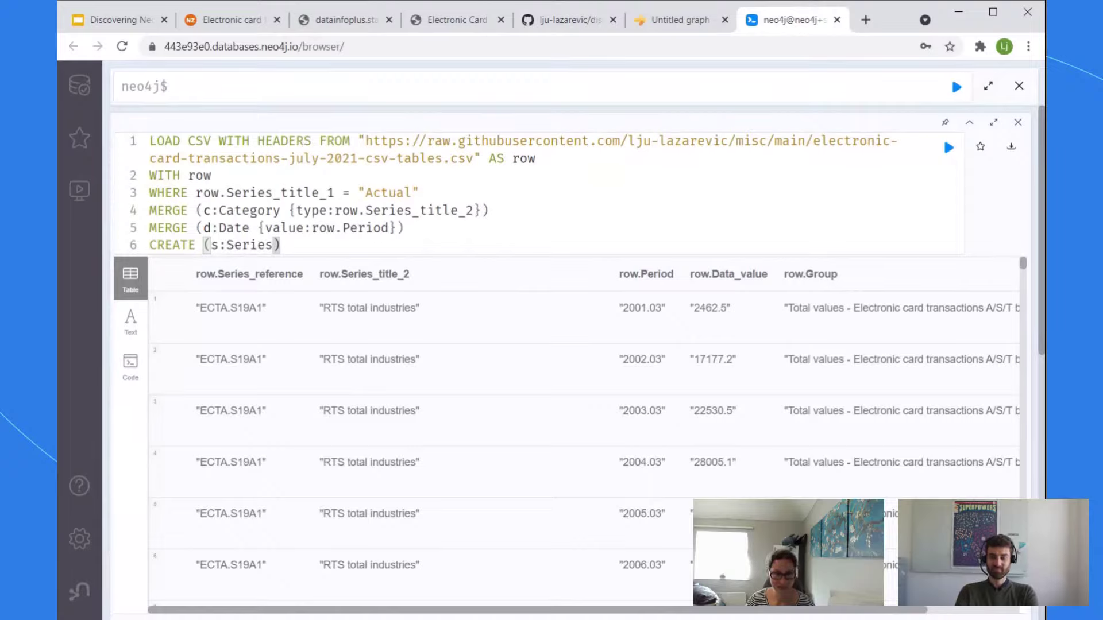
text(Re)
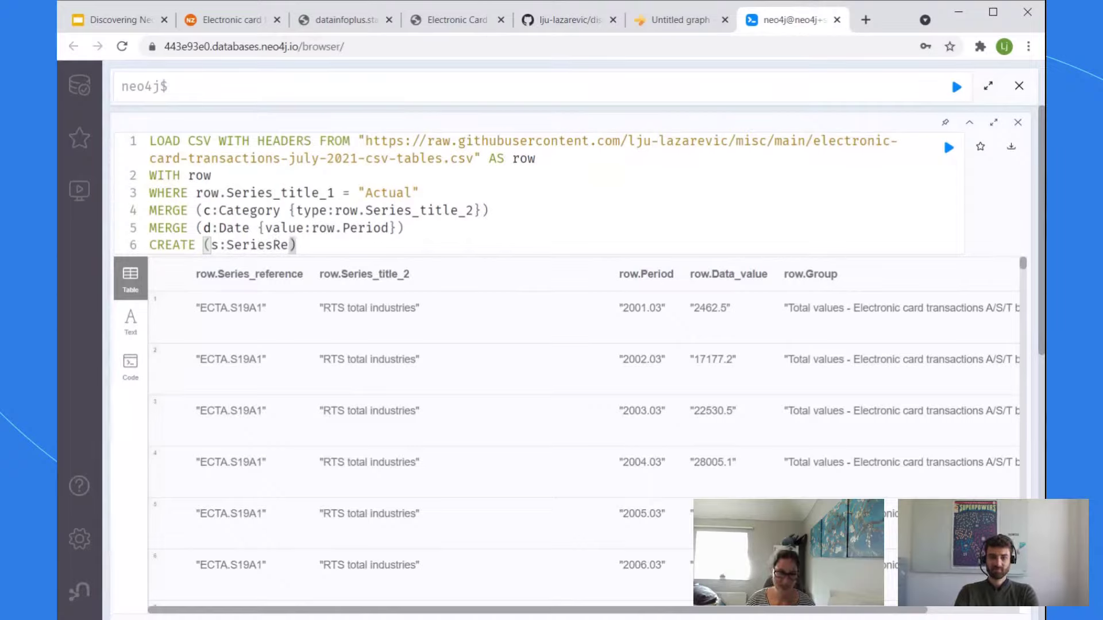
text(ference {)
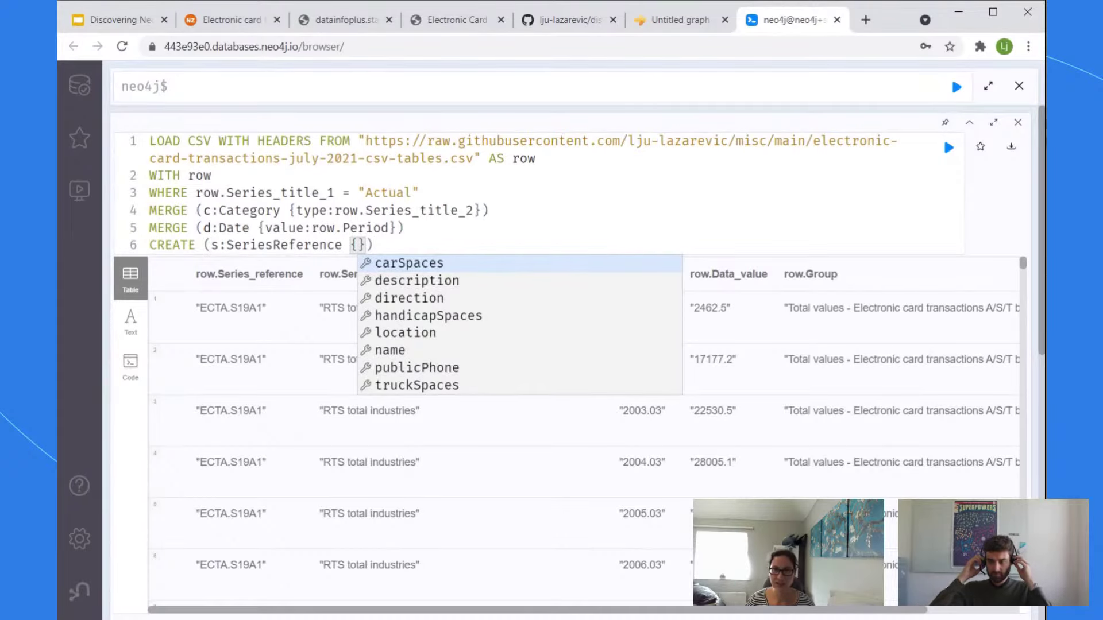
Step: Check the SeriesReference properties in the Arrows.app model and add the node property id:row.Series_reference to the Cypher query
click(705, 27)
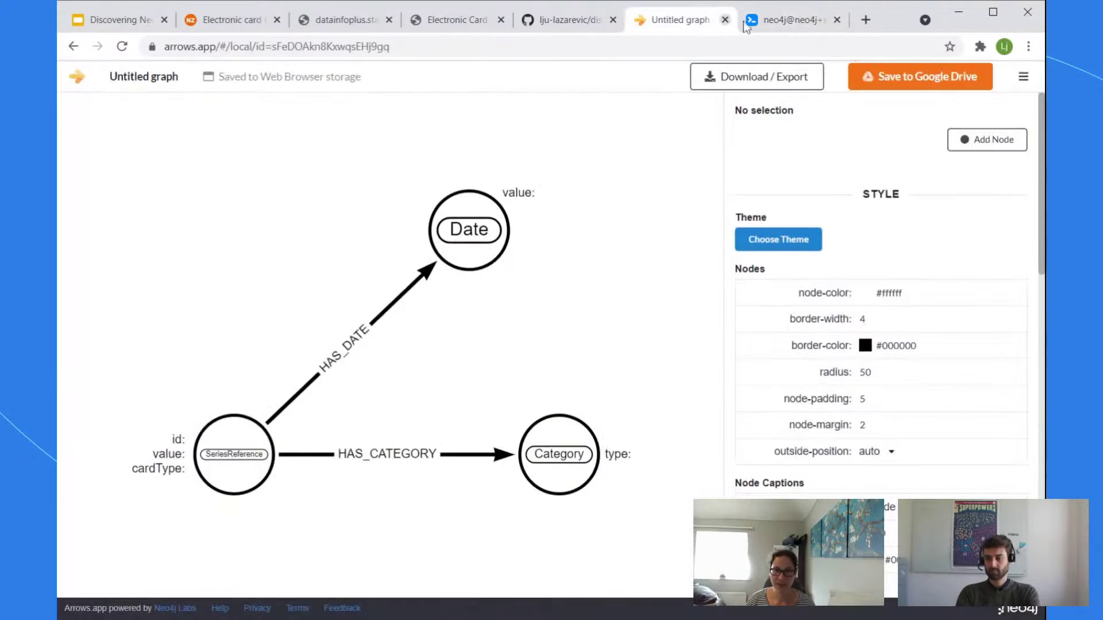
click(793, 26)
click(670, 26)
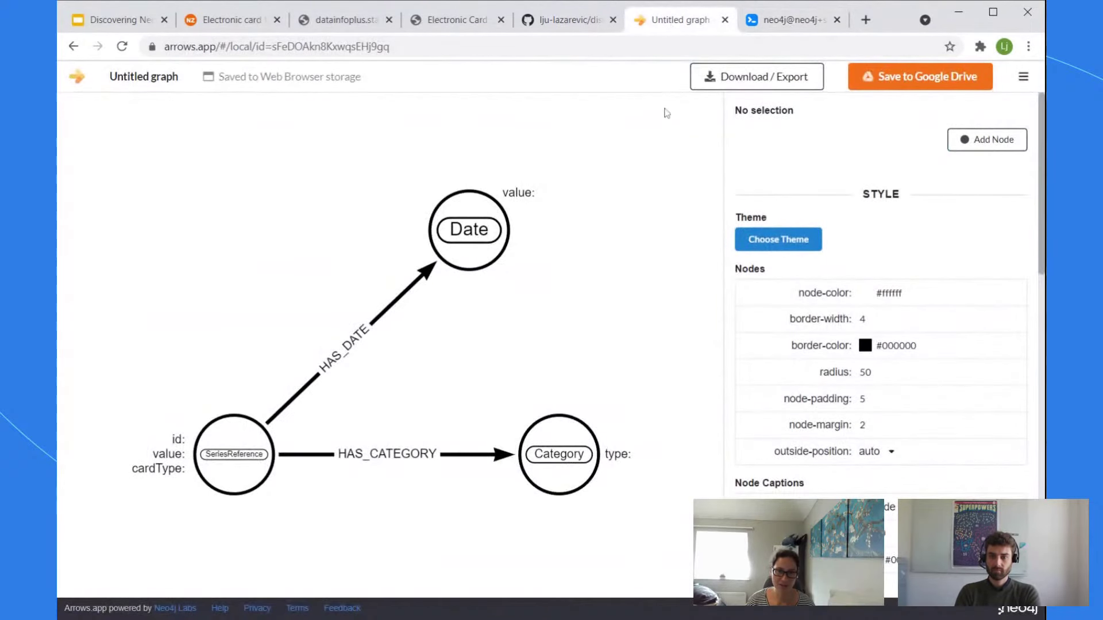
click(795, 23)
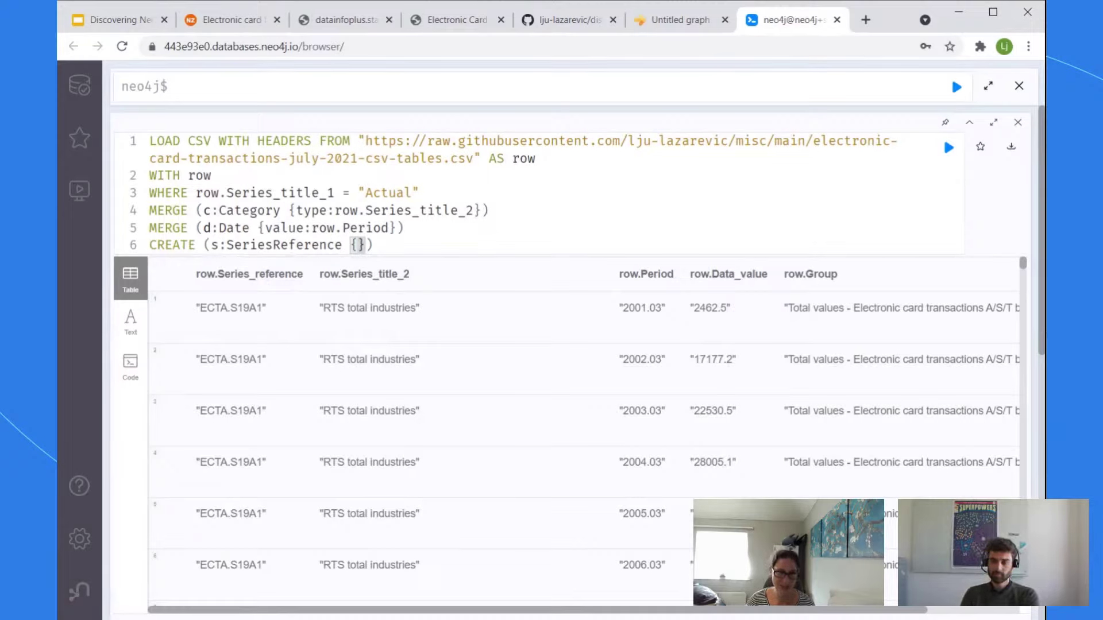
text(id:)
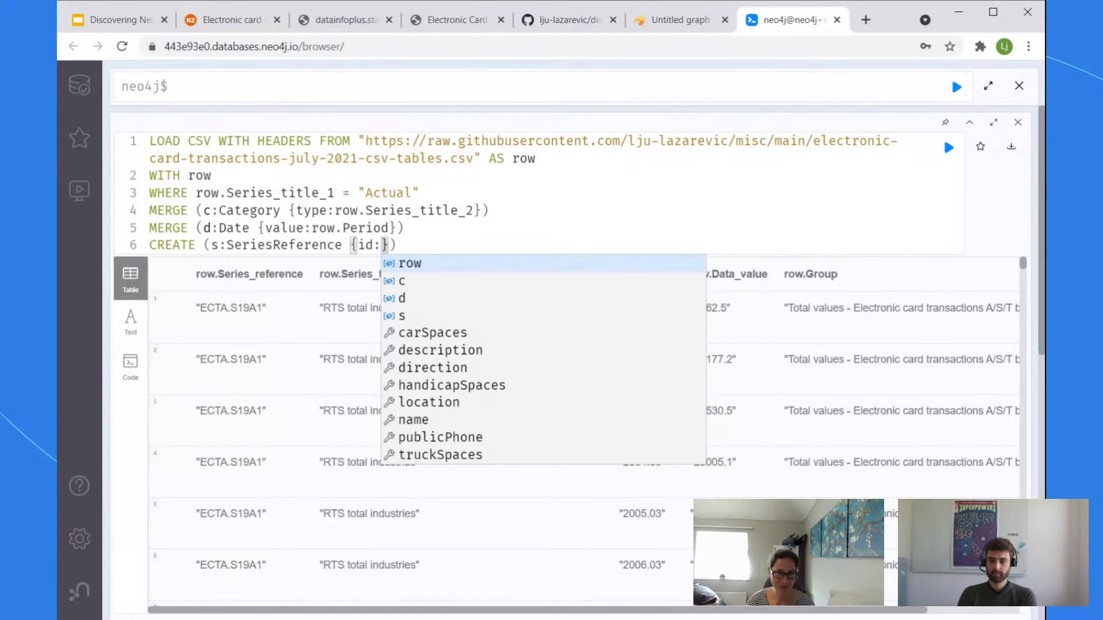
text(row)
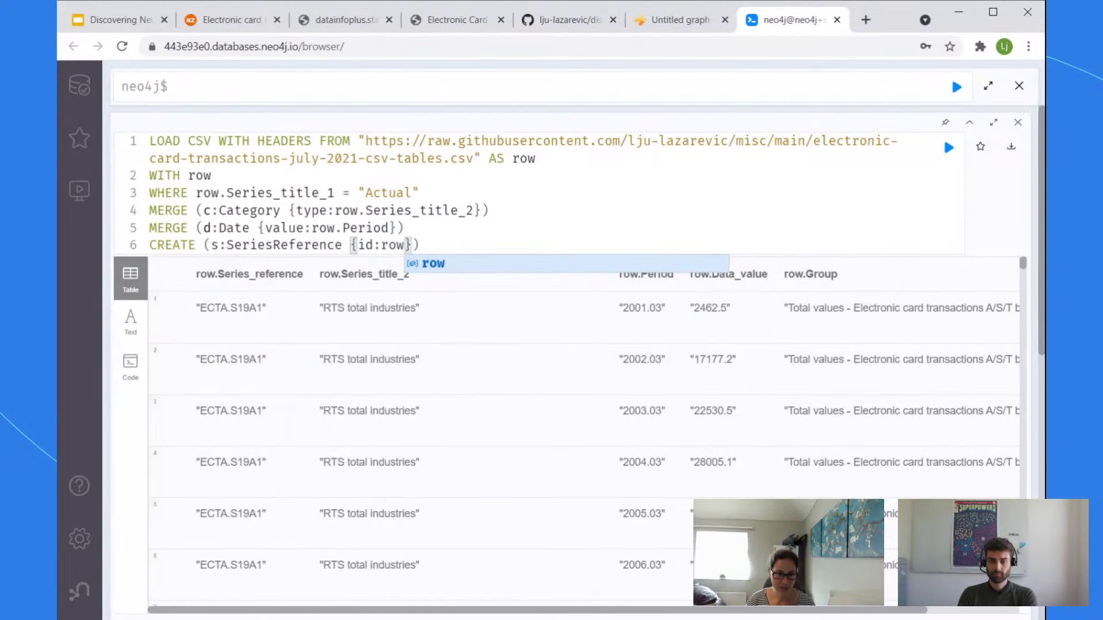
text(.)
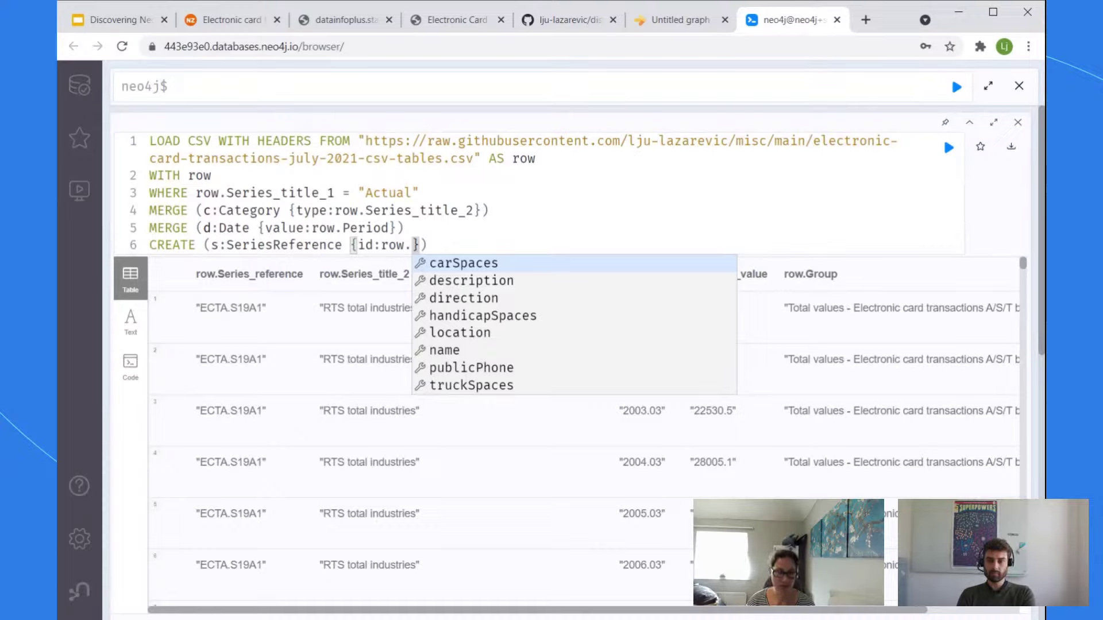
text(Series_reference)
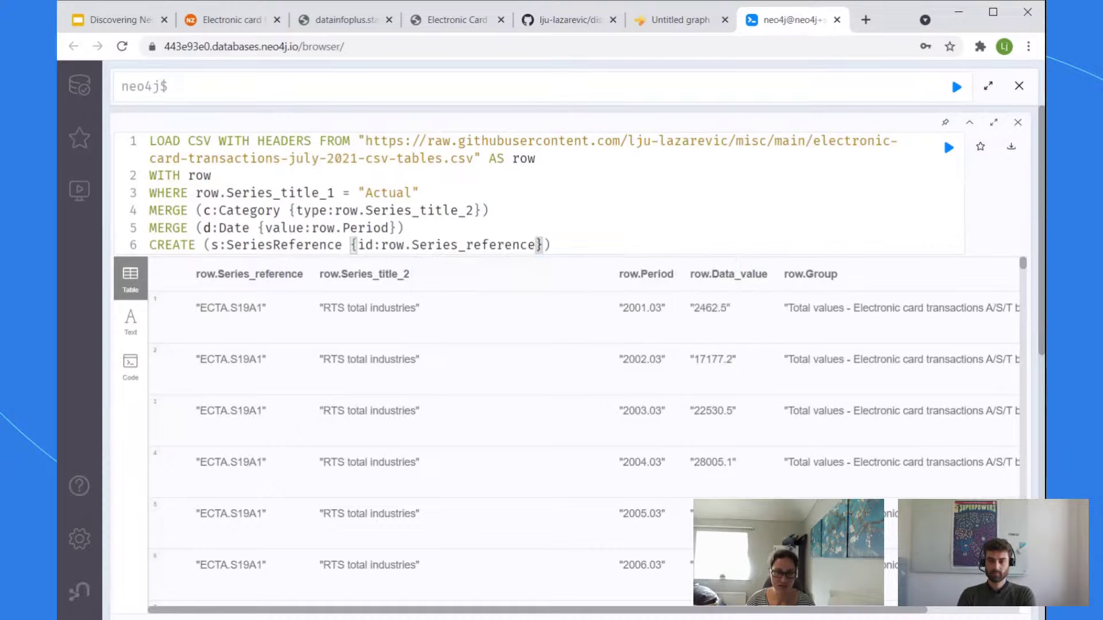
Step: Add a second property to the SeriesReference node, value:tofloat(row.Data_value)
text(, )
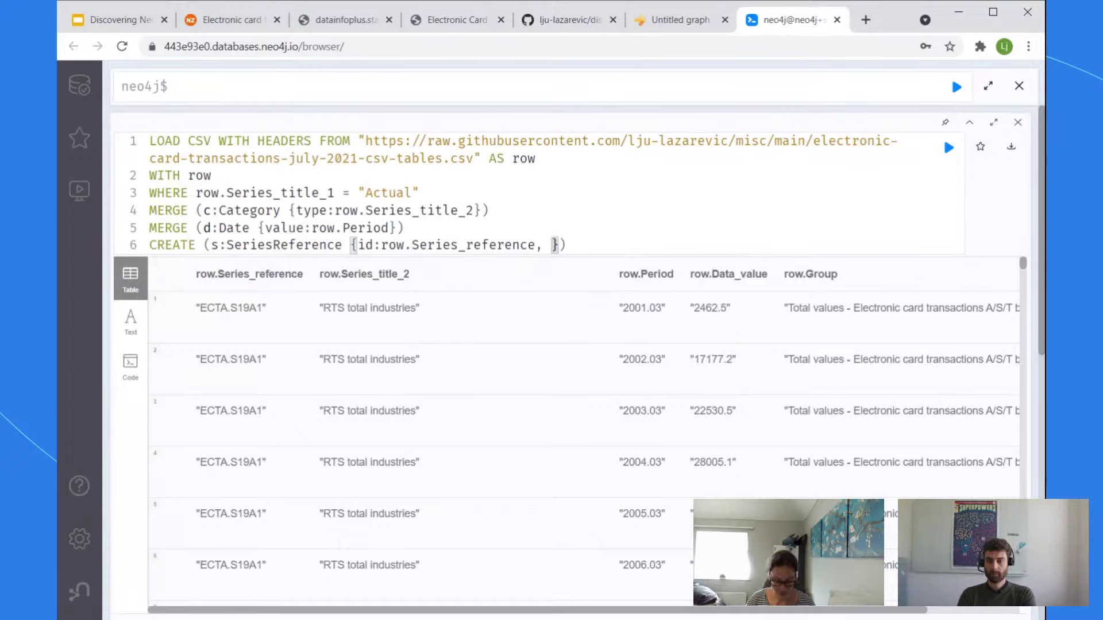
text(v)
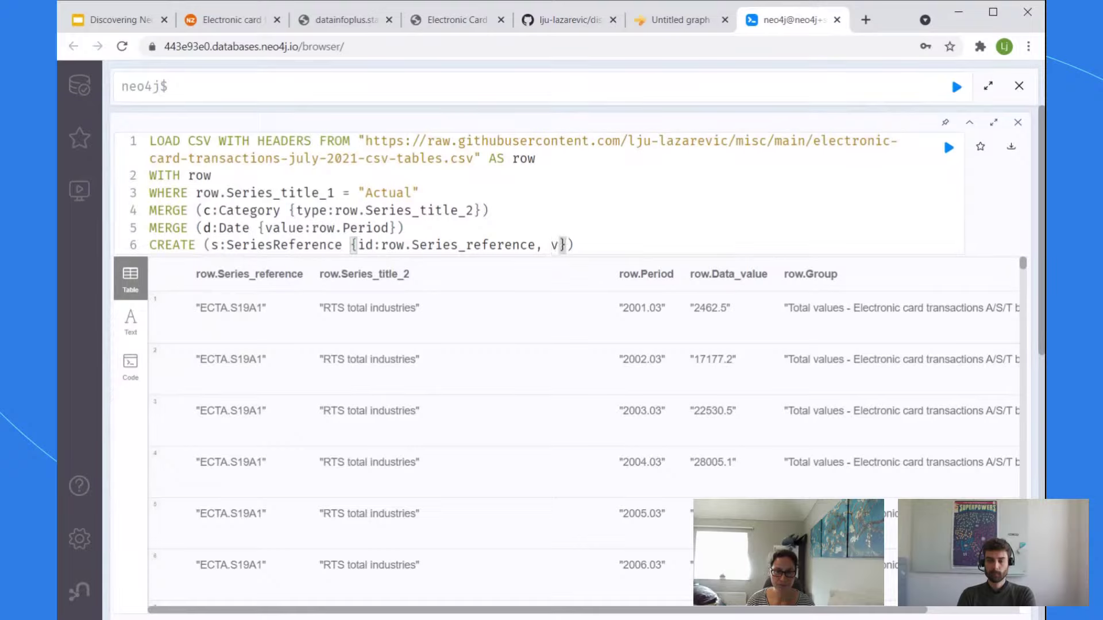
text(alue:)
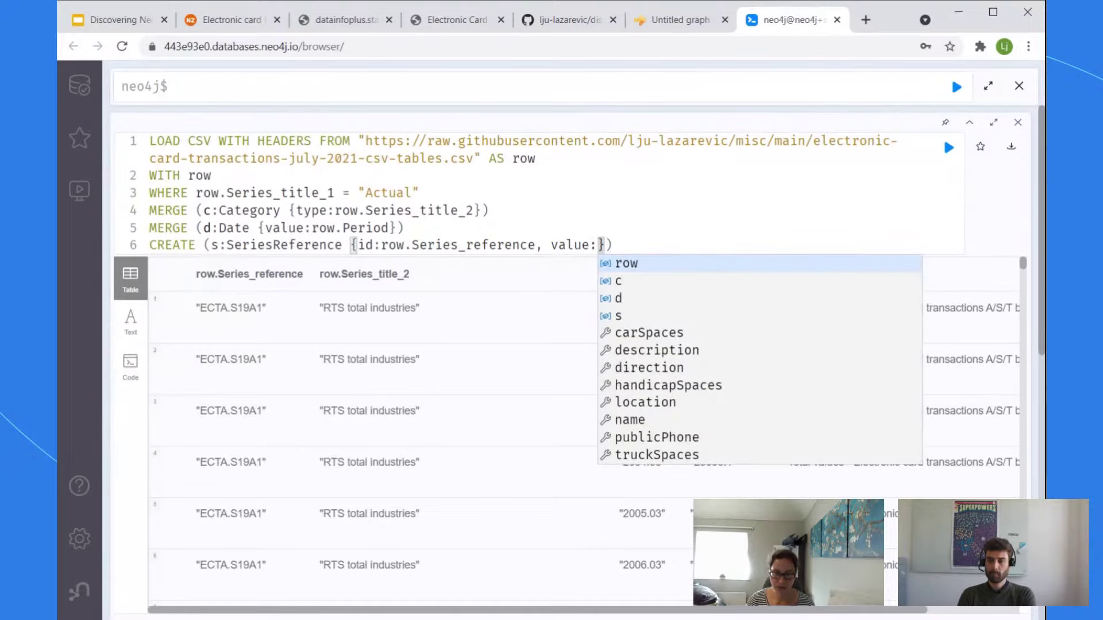
text(tofloat)
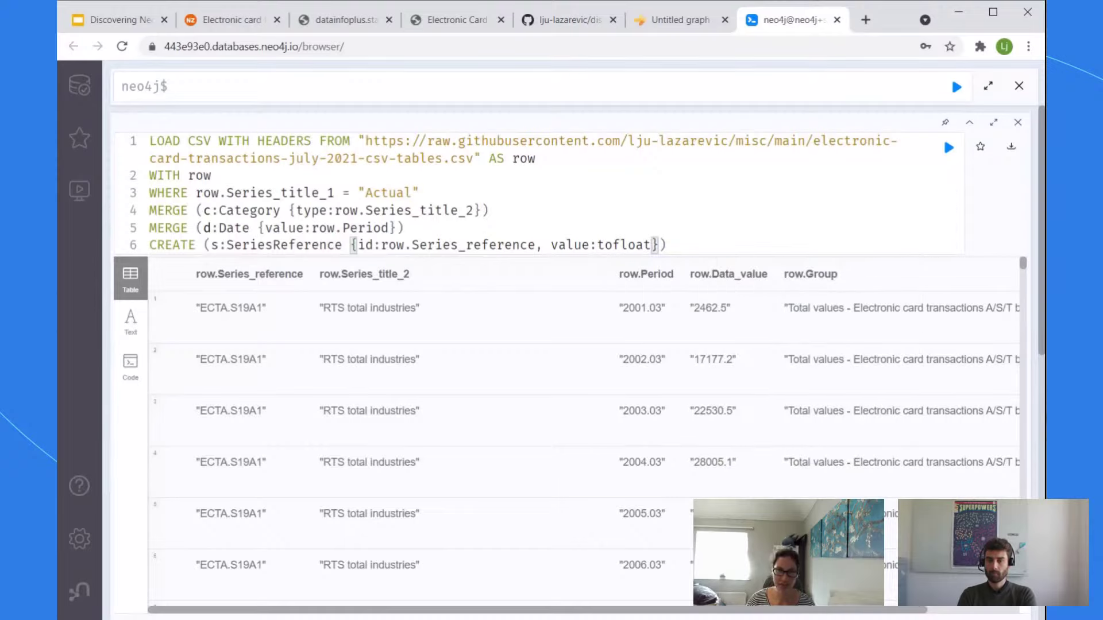
text(()
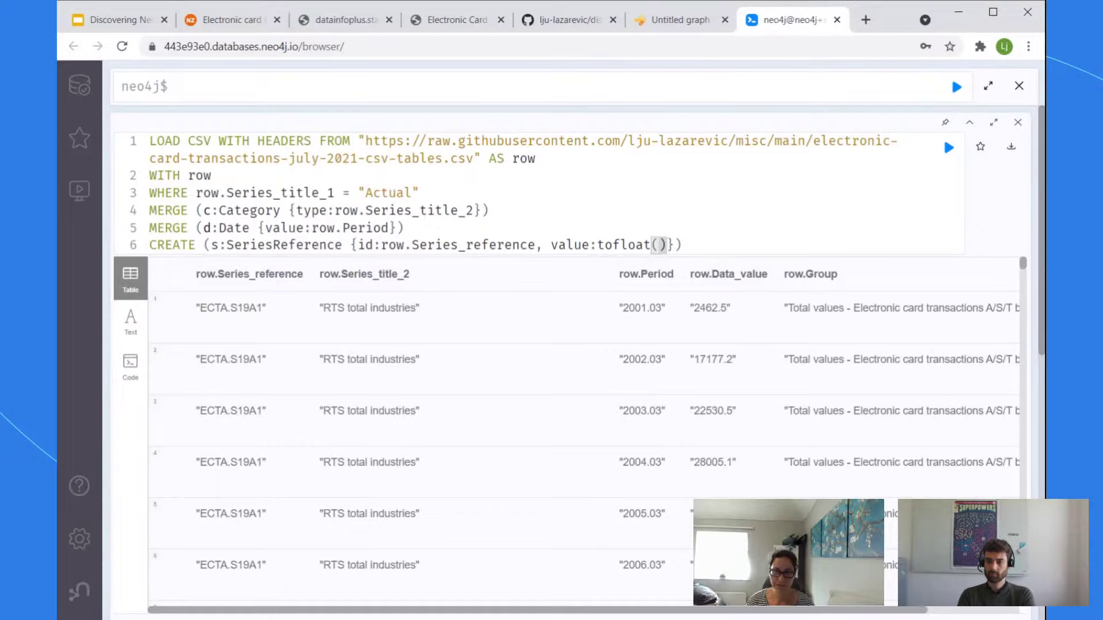
text(row.Data_value)
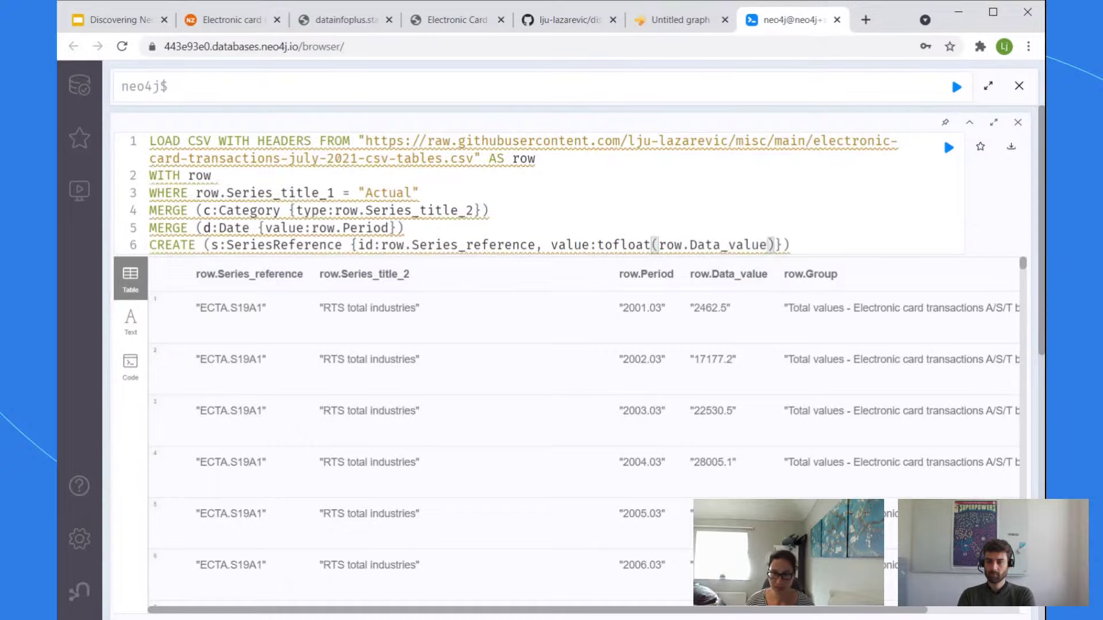
Step: Add the clause CREATE (s)-[:HAS_DATE]->(d) on a new line below the SeriesReference clause
key(End)
key(Return)
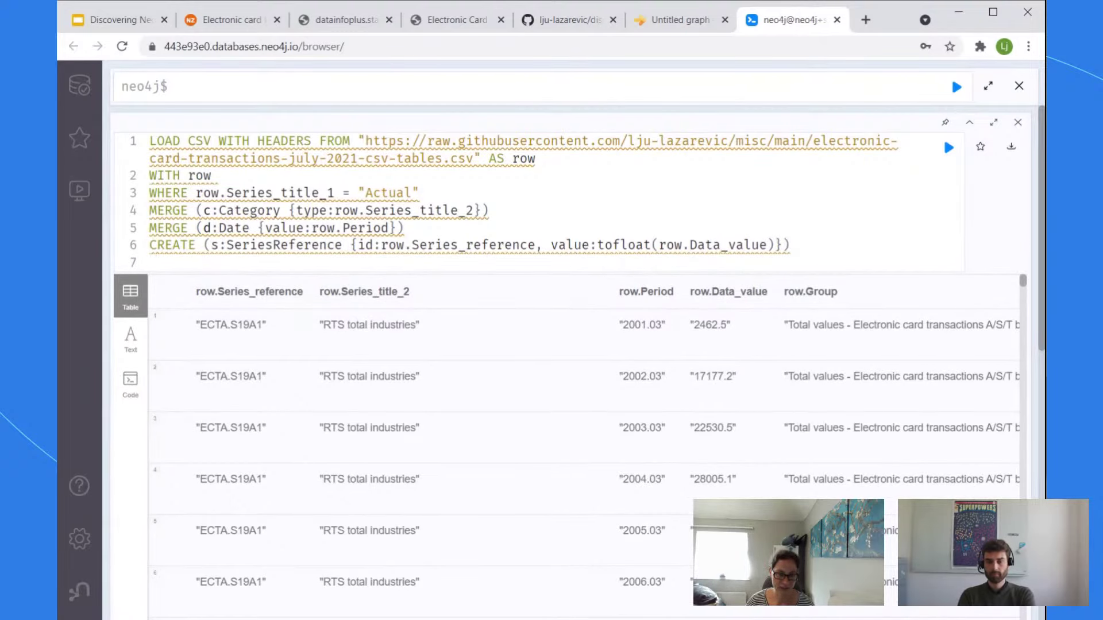
text(C)
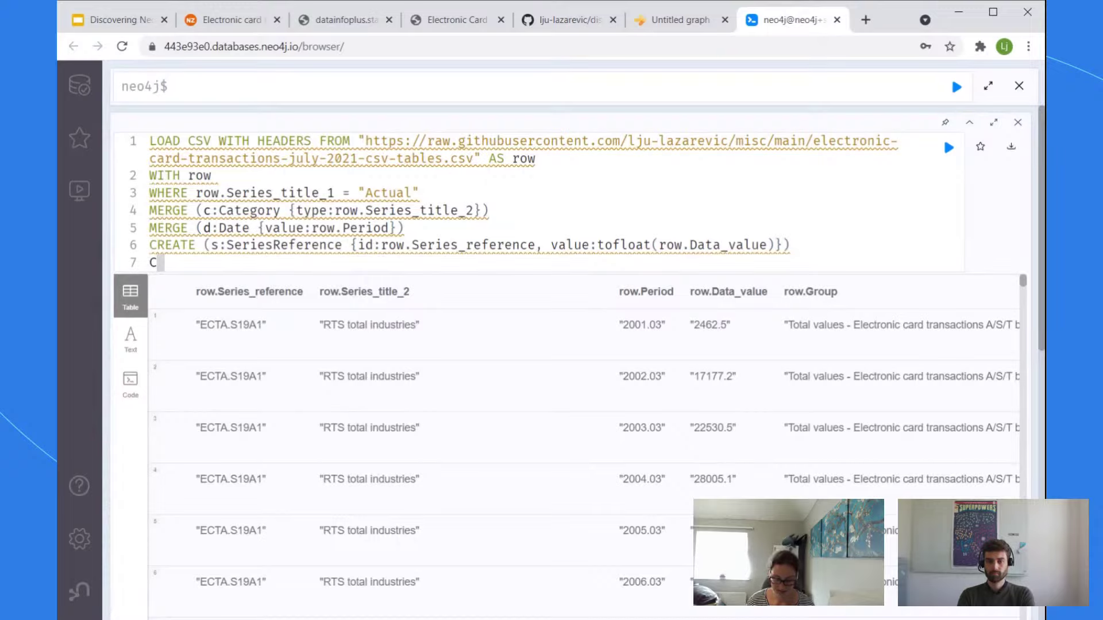
text(REATE (s)-)
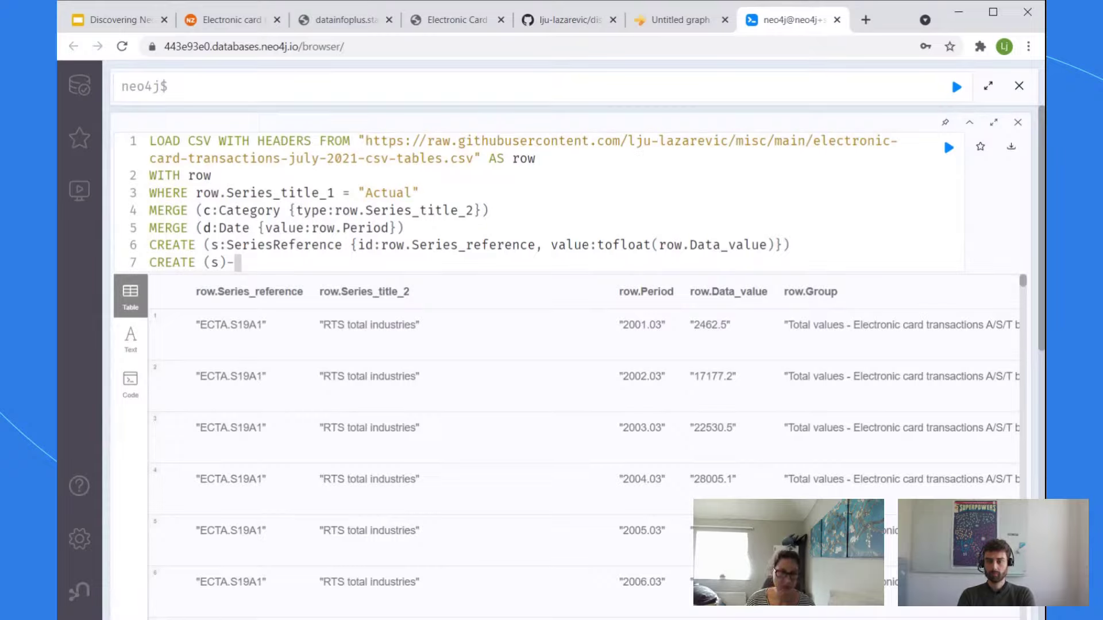
text([:HAS_DATE]->(d))
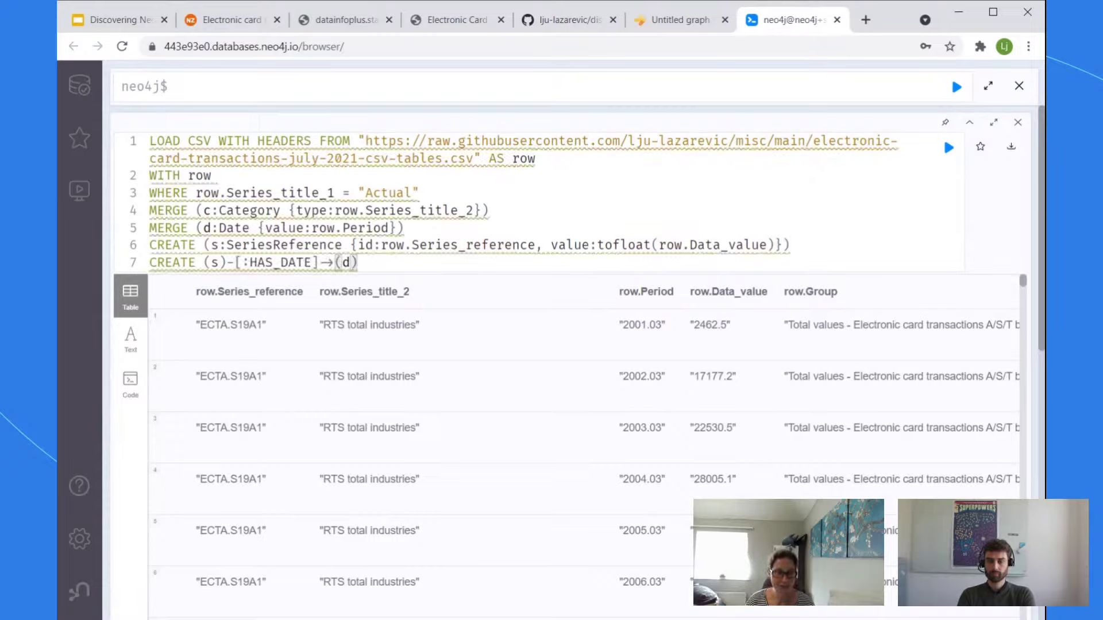
Step: Add another CREATE clause on a new line linking s to c with a HAS_Category relationship
key(Return)
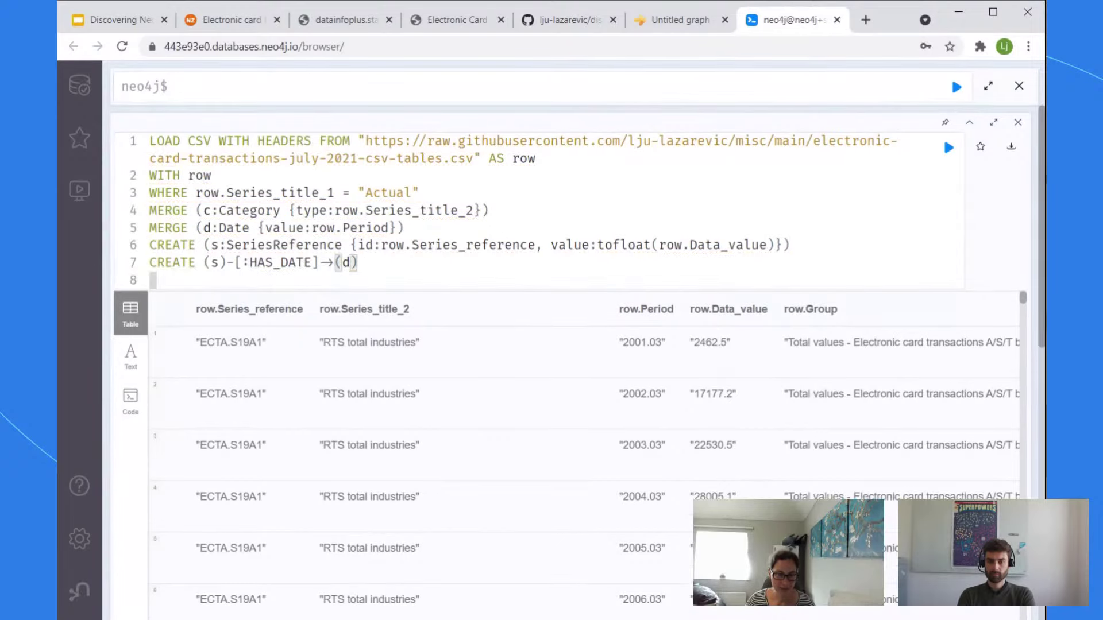
text(C)
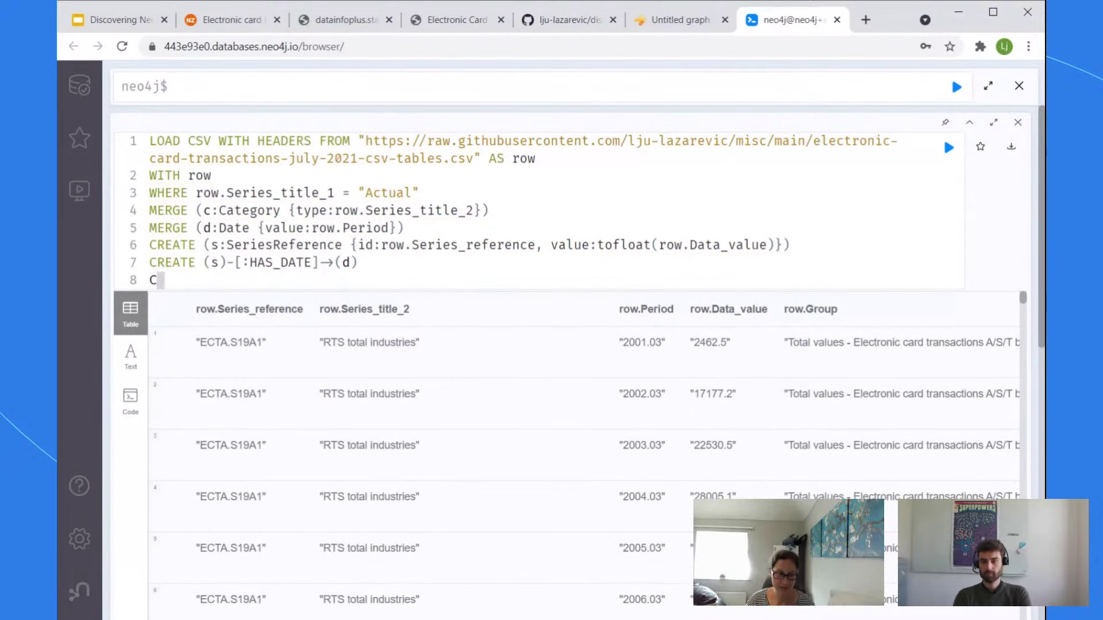
text(REATE (s)
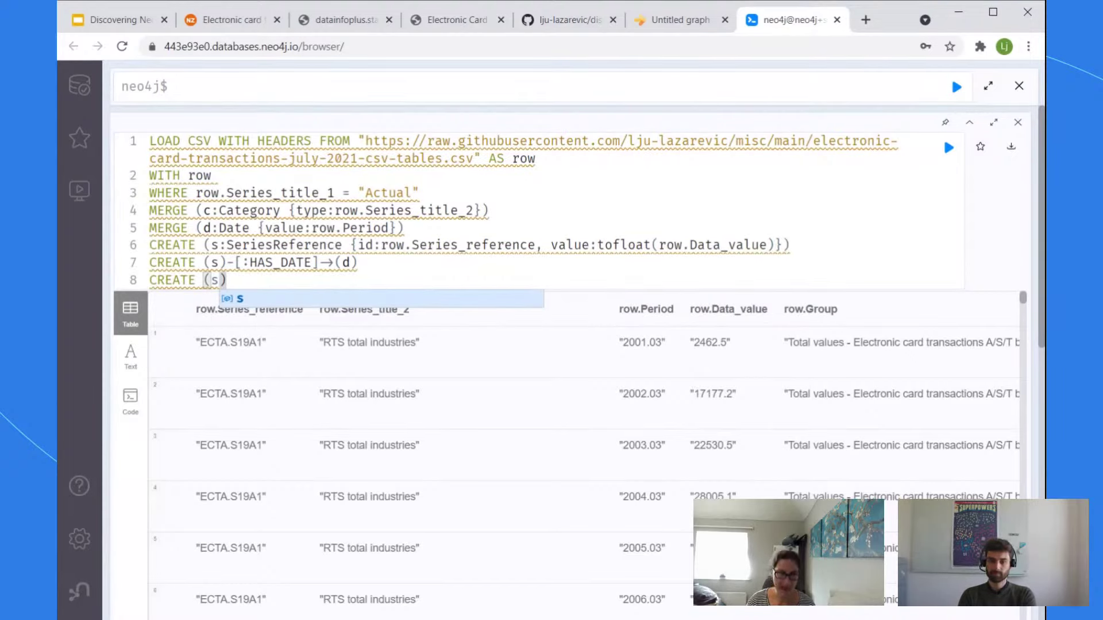
text()-[:HAS)
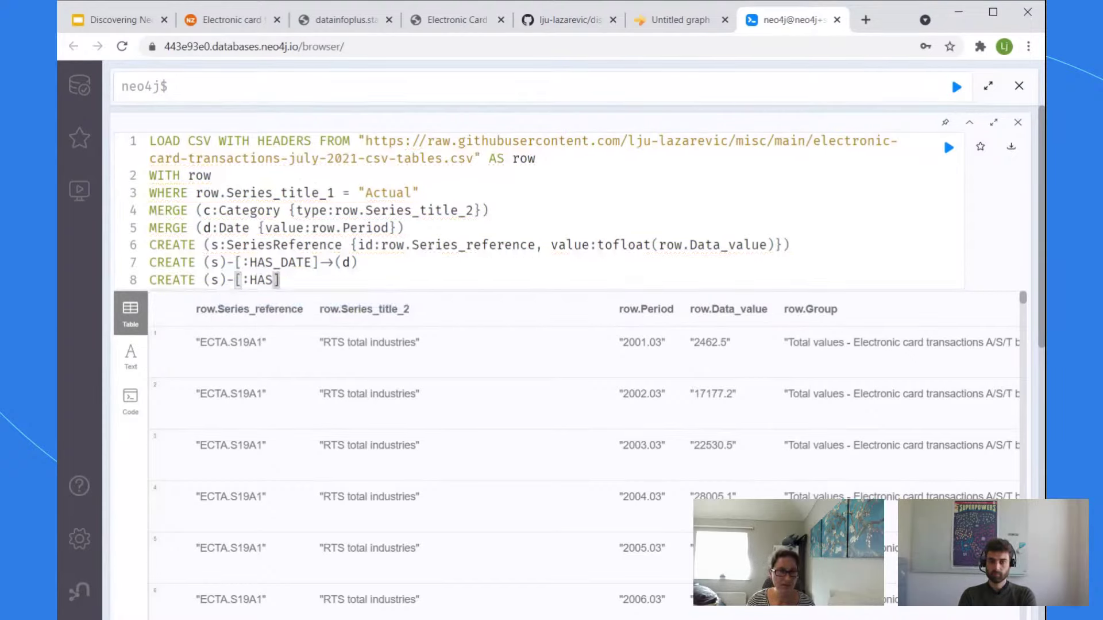
text(_)
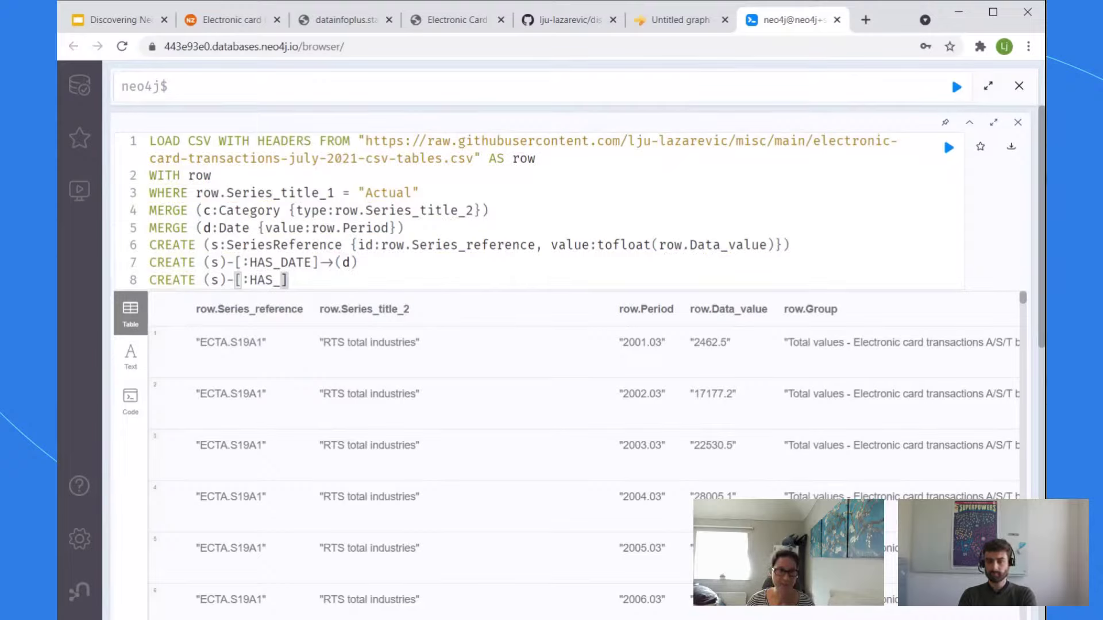
text(Category)-(c))
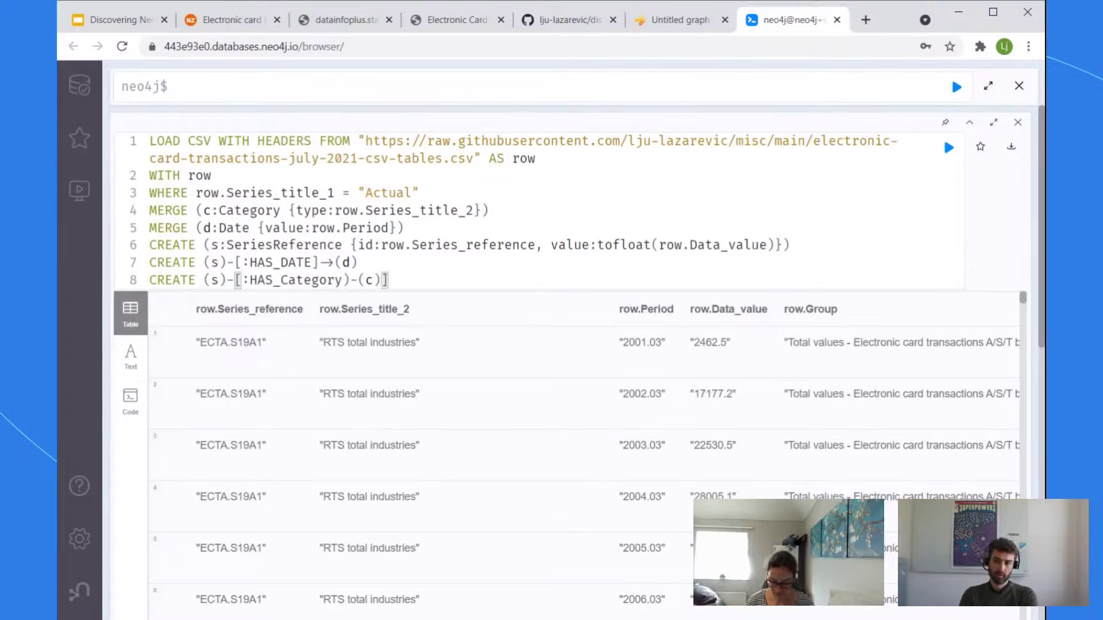
Step: Correct the brackets and arrow direction in the last CREATE clause so it reads CREATE (s)-[:HAS_Category]->(c)
key(BackSpace)
text(])
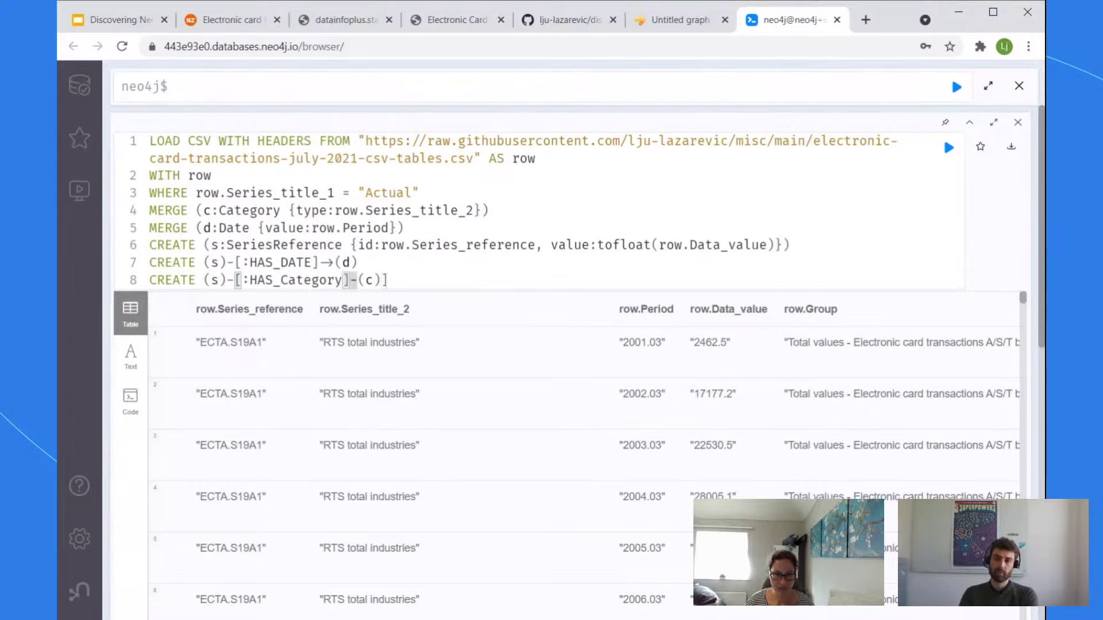
key(End)
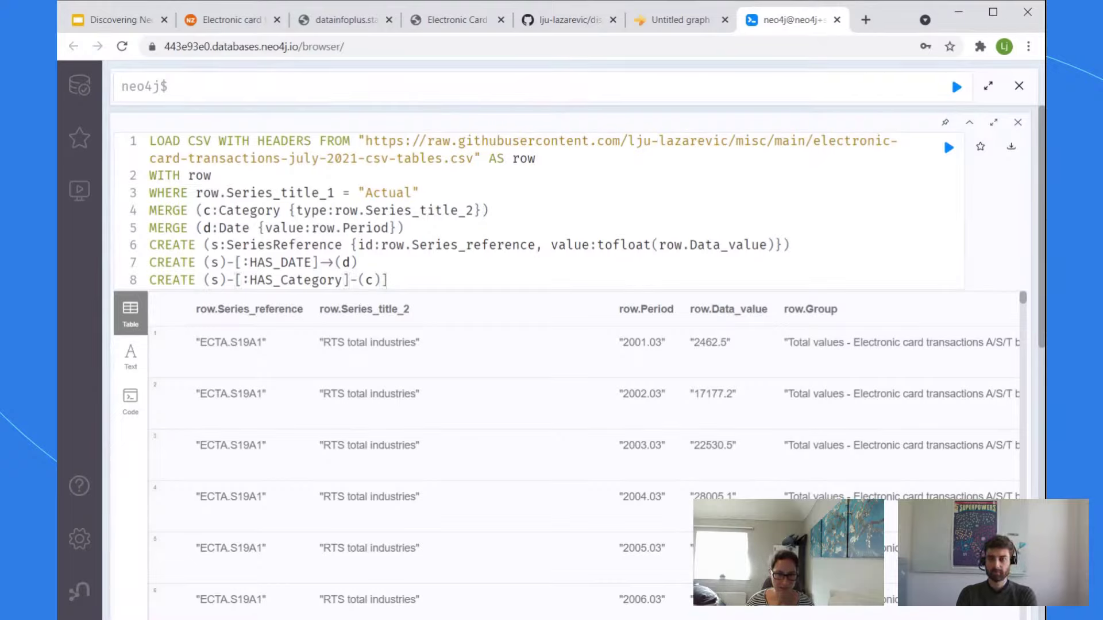
key(BackSpace)
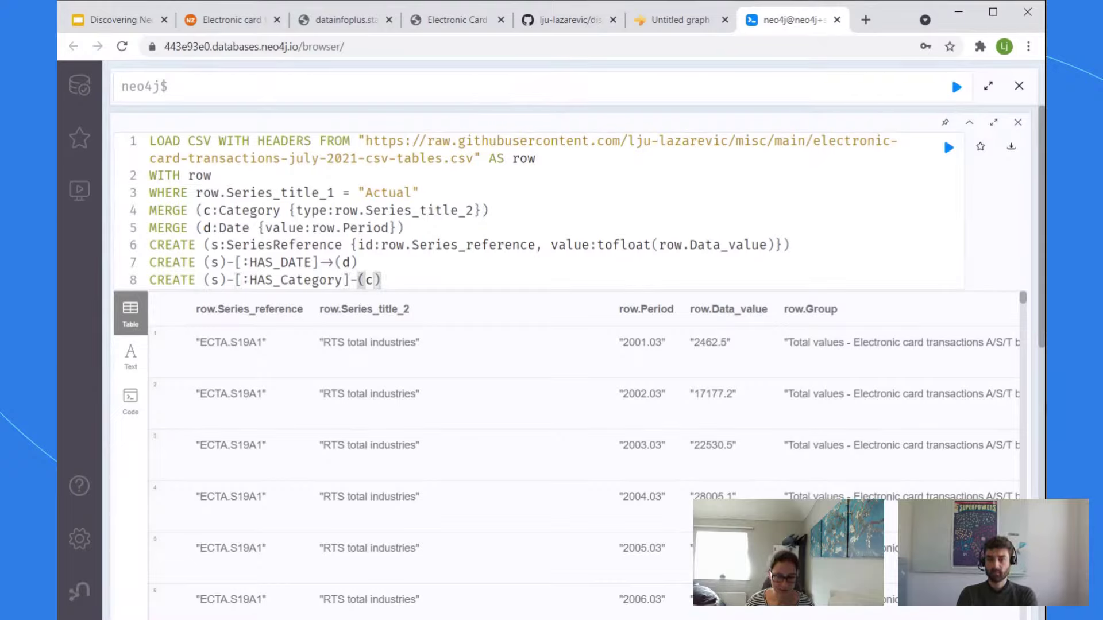
click(351, 280)
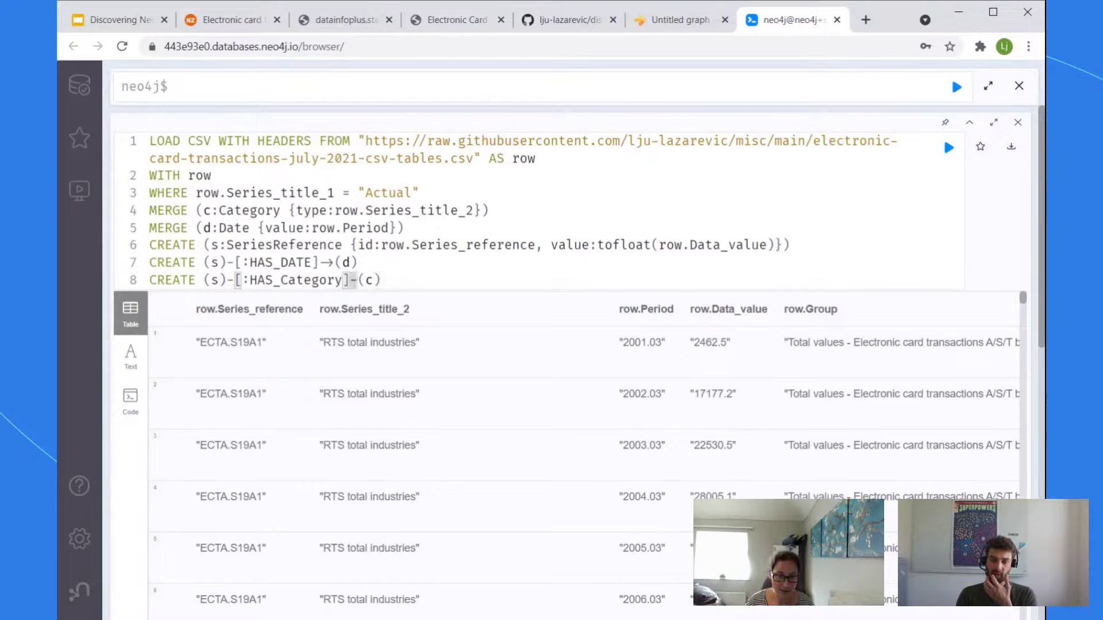
click(359, 281)
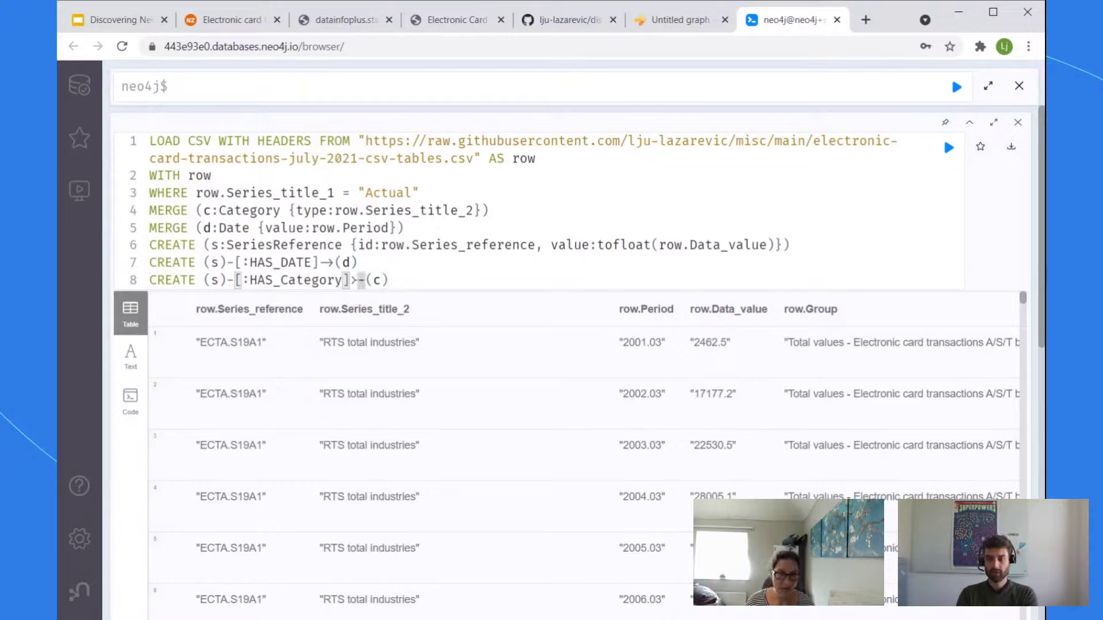
click(381, 281)
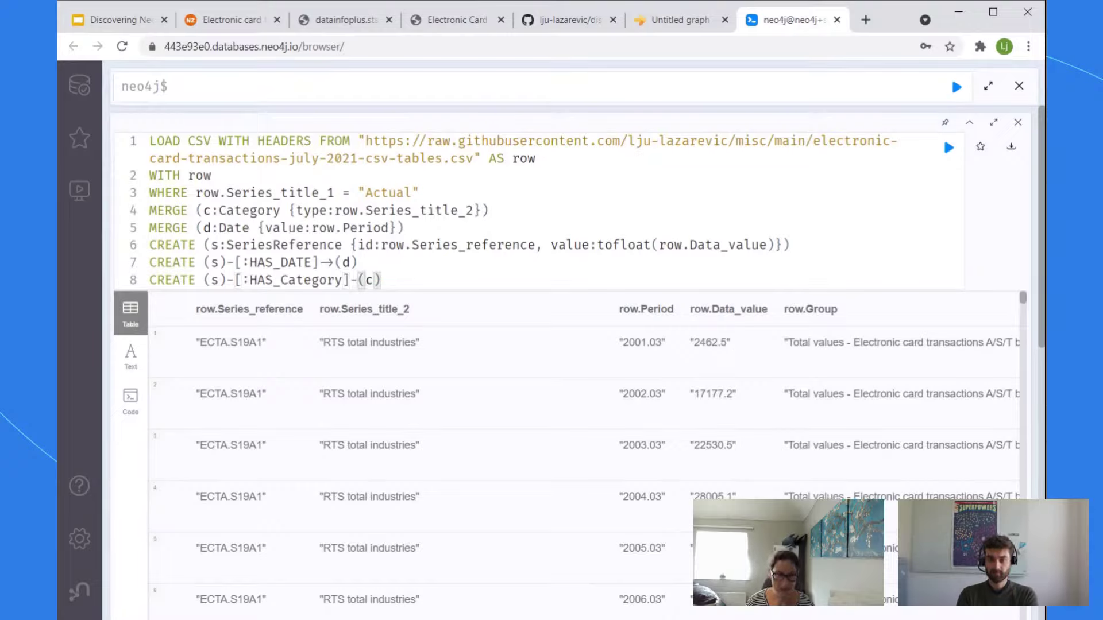
text(>)
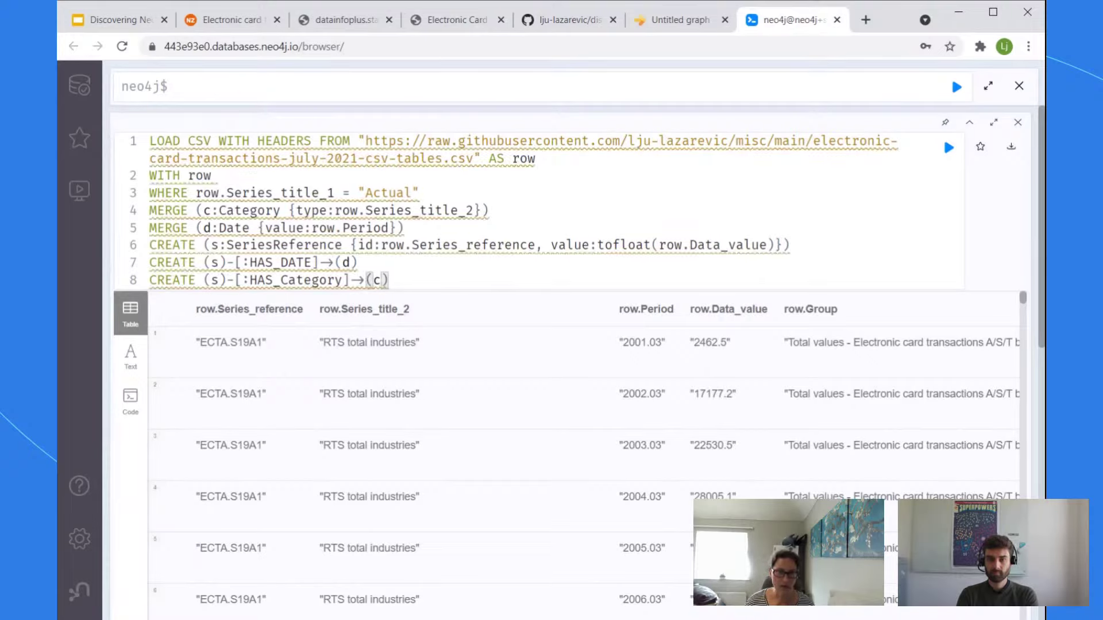
Step: Run the completed LOAD CSV query to import the card transaction nodes and relationships
click(424, 193)
key(ctrl+a)
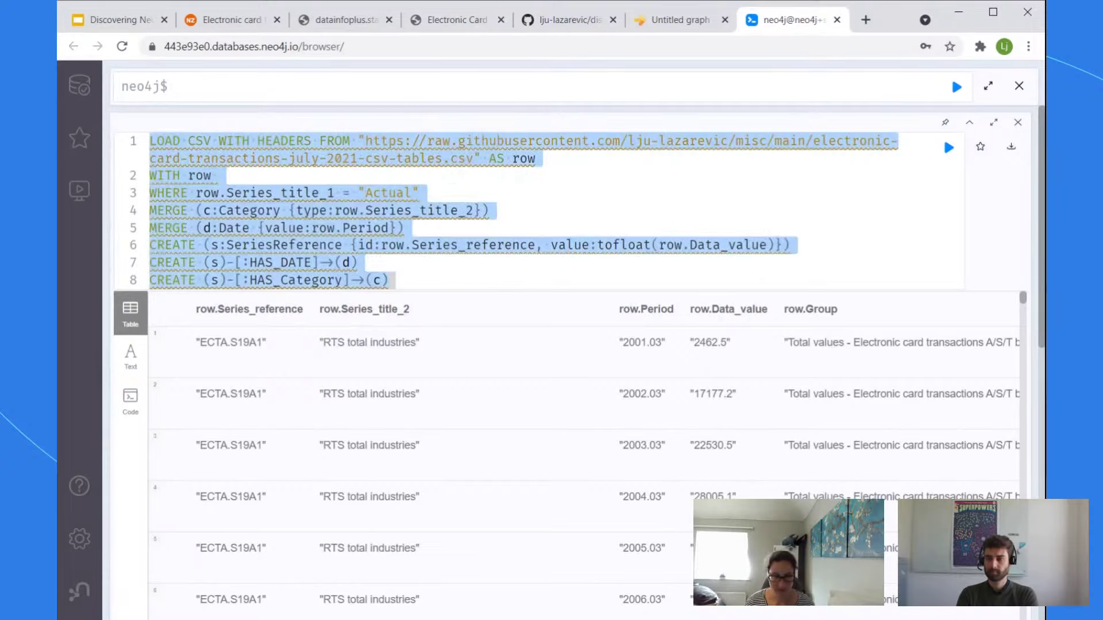
click(493, 210)
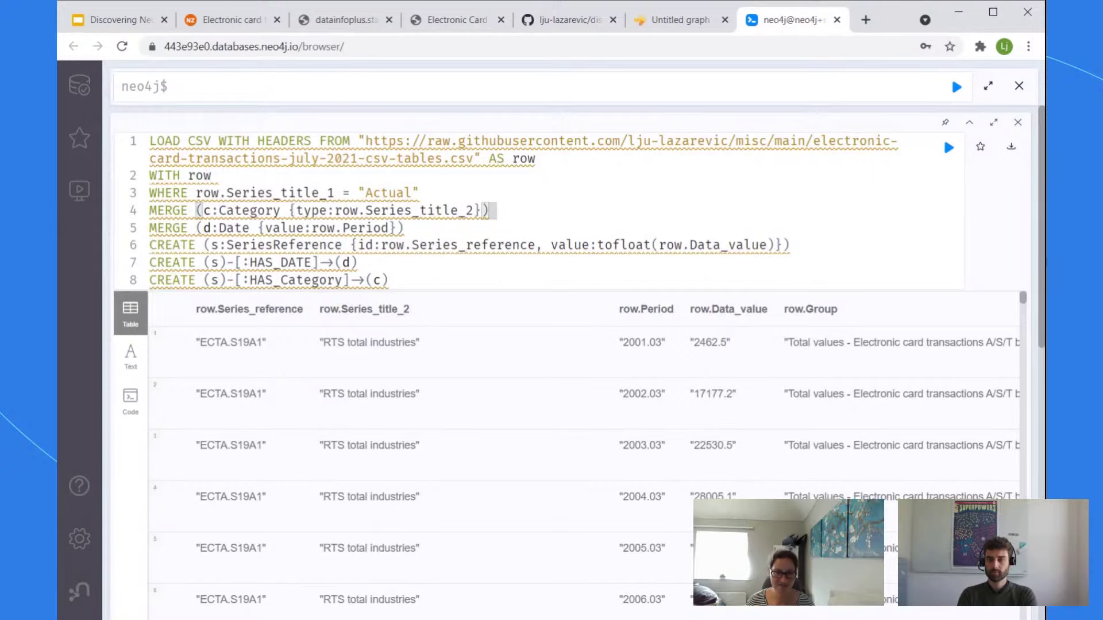
key(ctrl+Return)
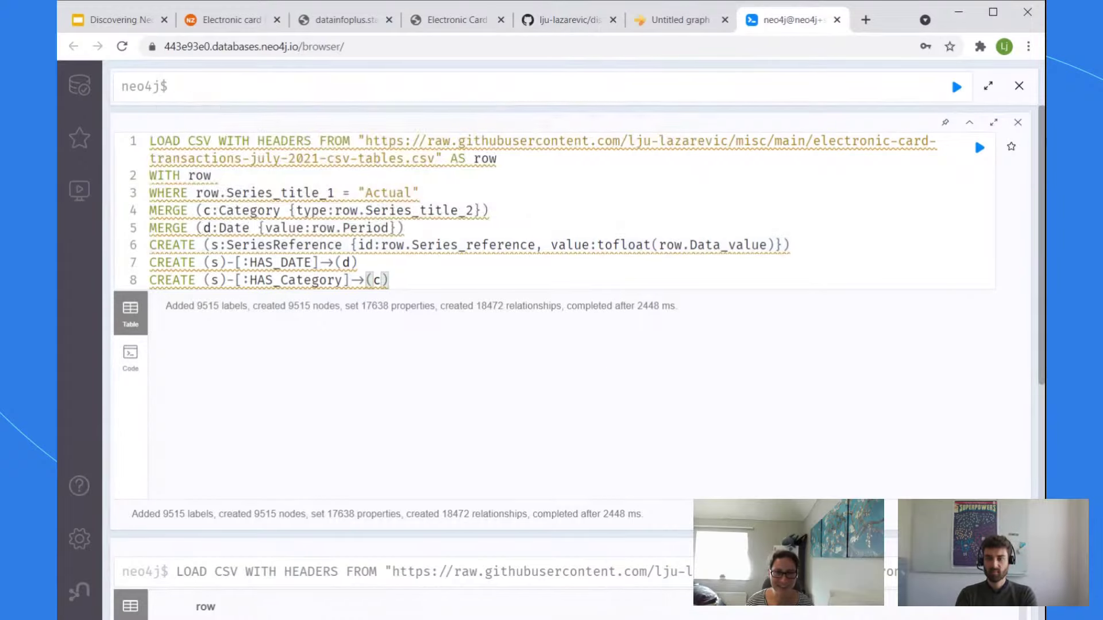
Step: Open the database information and examine the Category and Date nodes in result graphs limited to 25 nodes
click(517, 228)
click(89, 90)
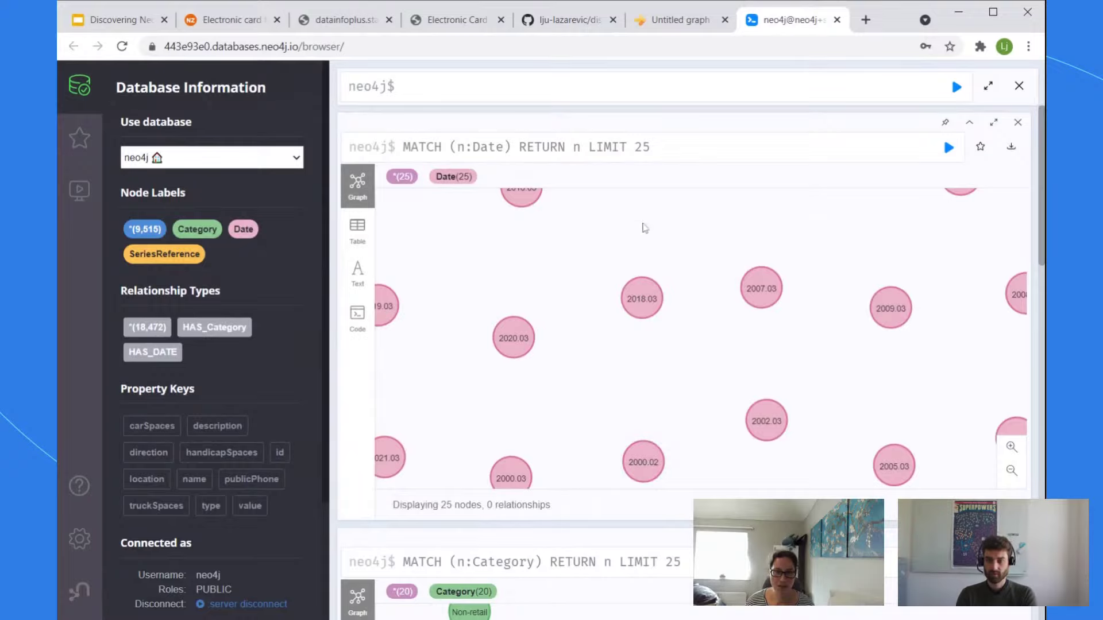
scroll(766, 416, down, 3)
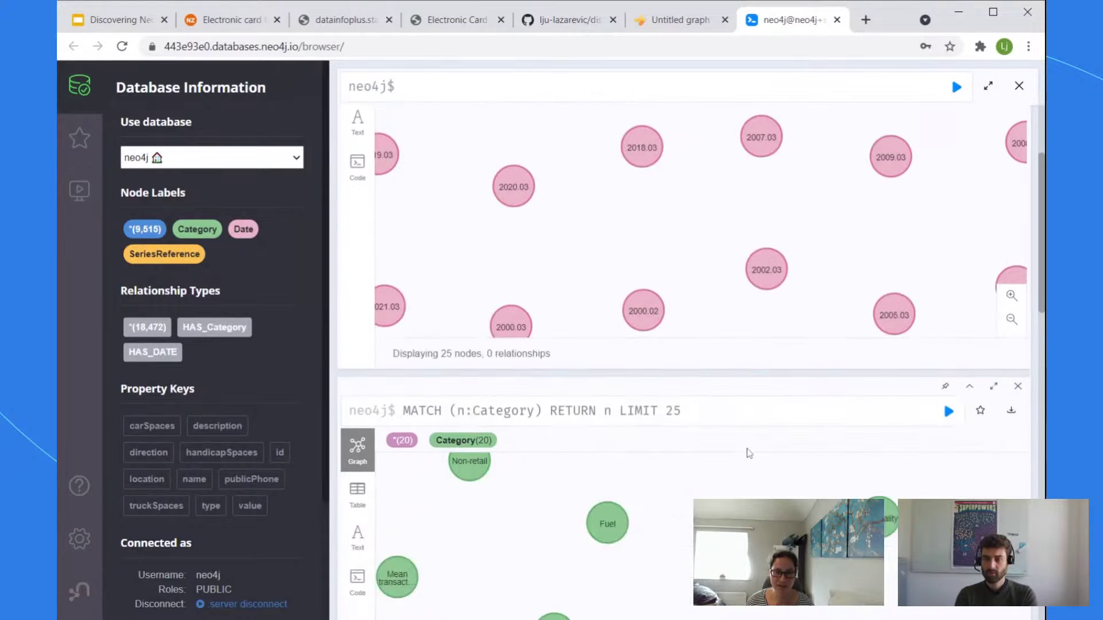
scroll(745, 456, down, 7)
scroll(591, 369, up, 10)
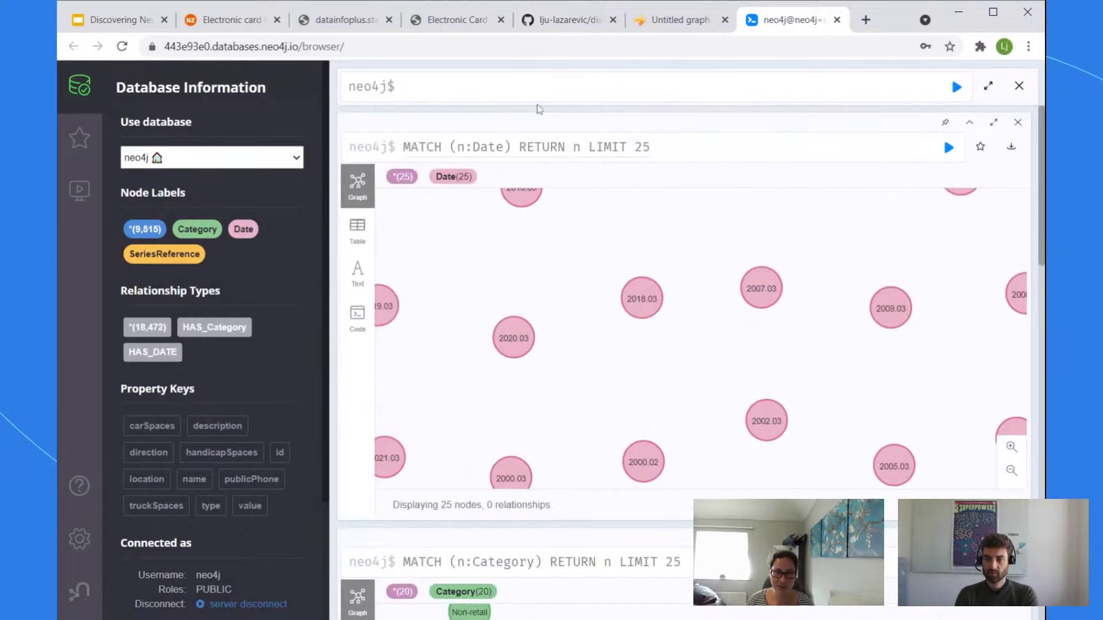
Step: Remove LIMIT 25 from the Date query and rerun it as MATCH (n:Date) RETURN n
click(624, 163)
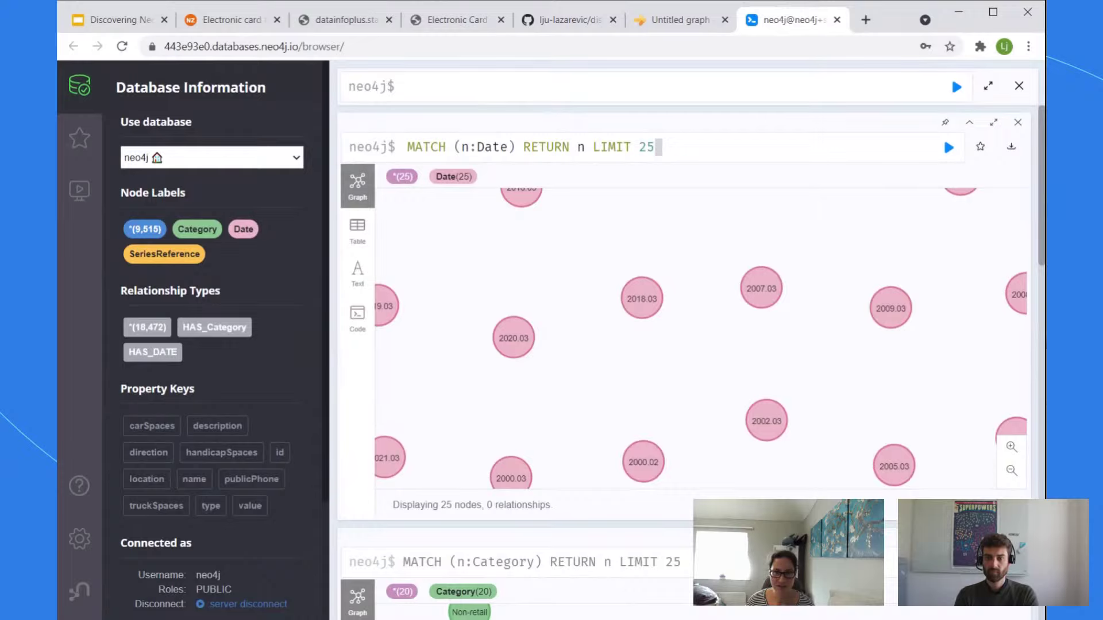
key(BackSpace)
key(BackSpace)
key(BackSpace)
key(BackSpace)
key(BackSpace)
key(BackSpace)
key(BackSpace)
key(BackSpace)
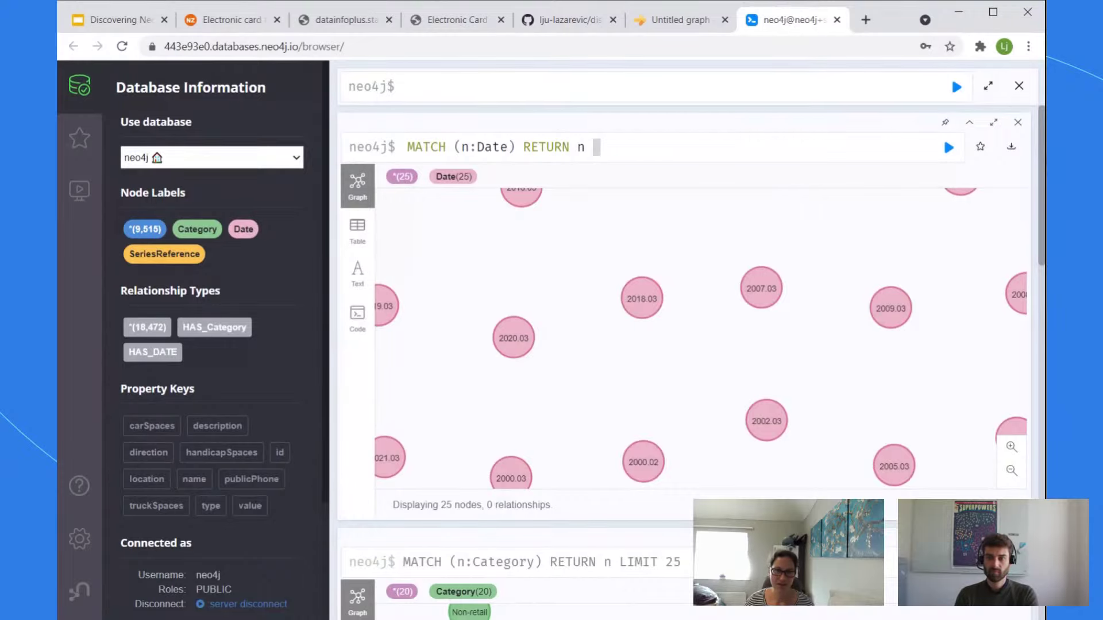
key(Return)
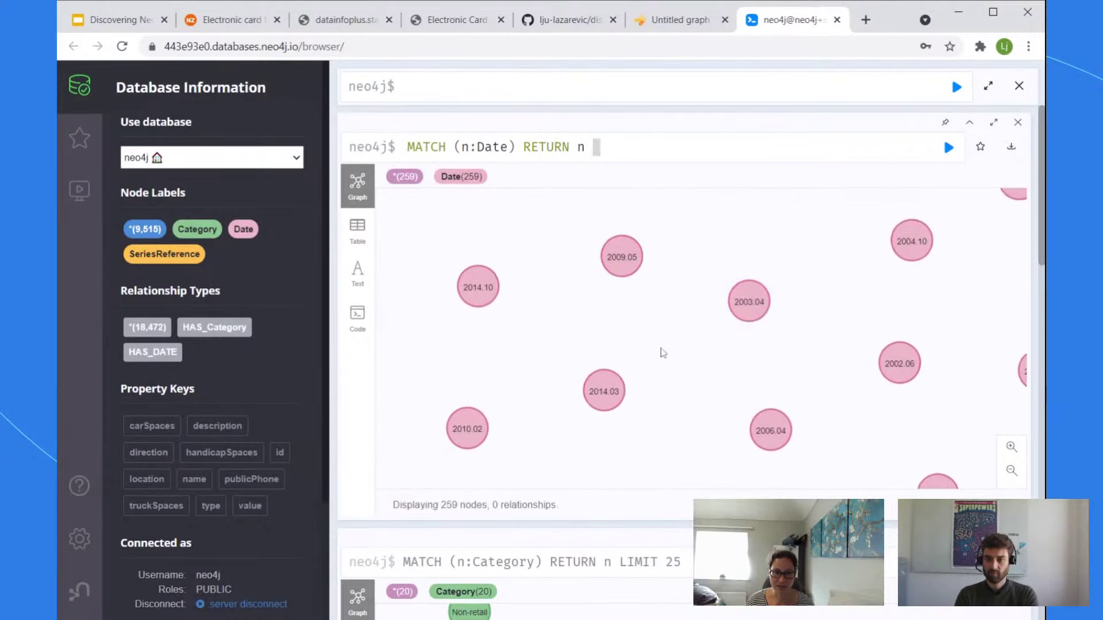
scroll(596, 276, down, 4)
scroll(629, 283, up, 4)
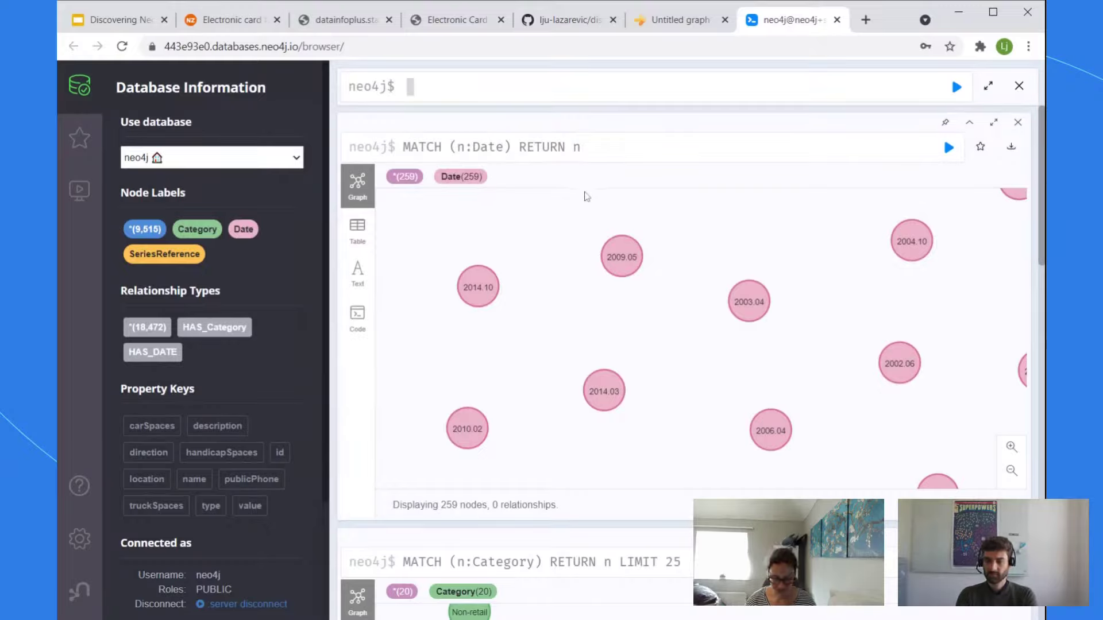
Step: Run call db.schema.visualization and move the SeriesReference node above the Date and Category nodes in the graph
text(c)
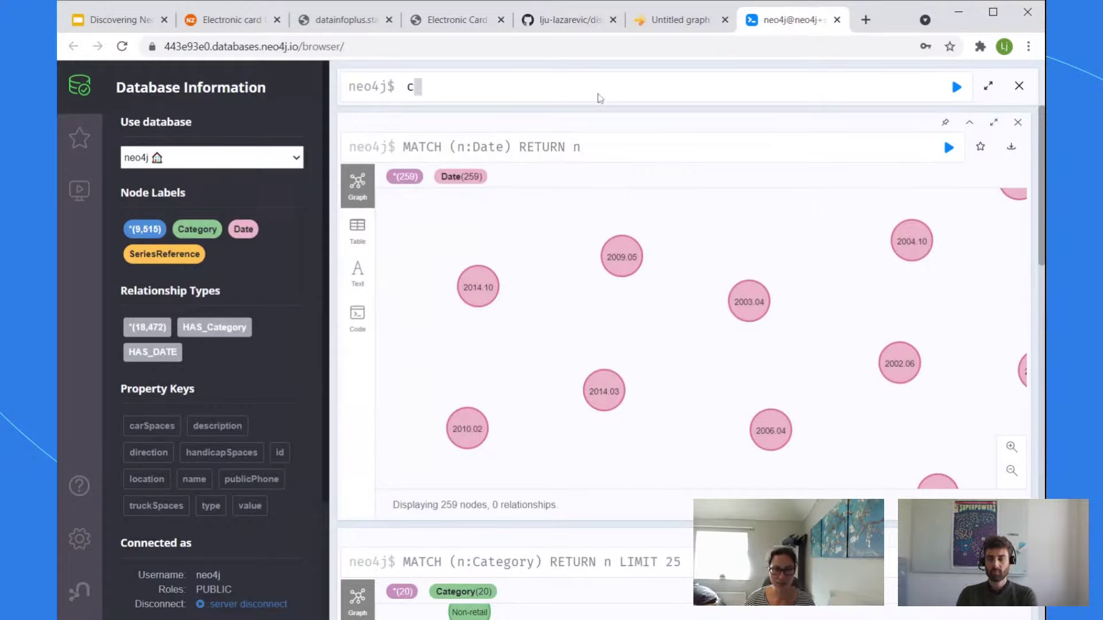
text(all db.vi)
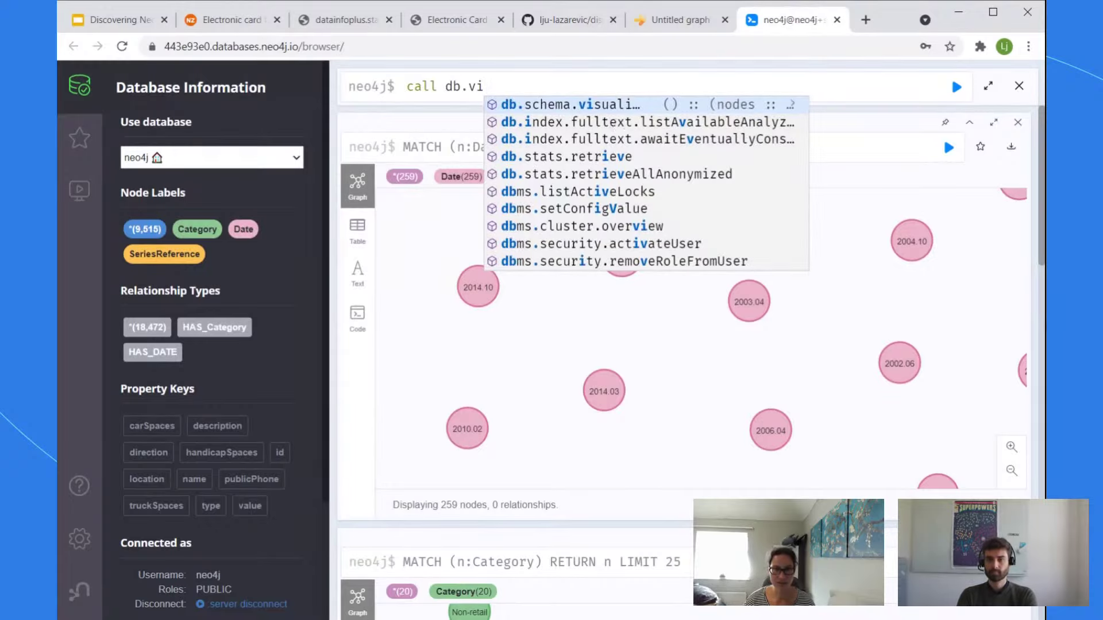
key(Return)
key(Return)
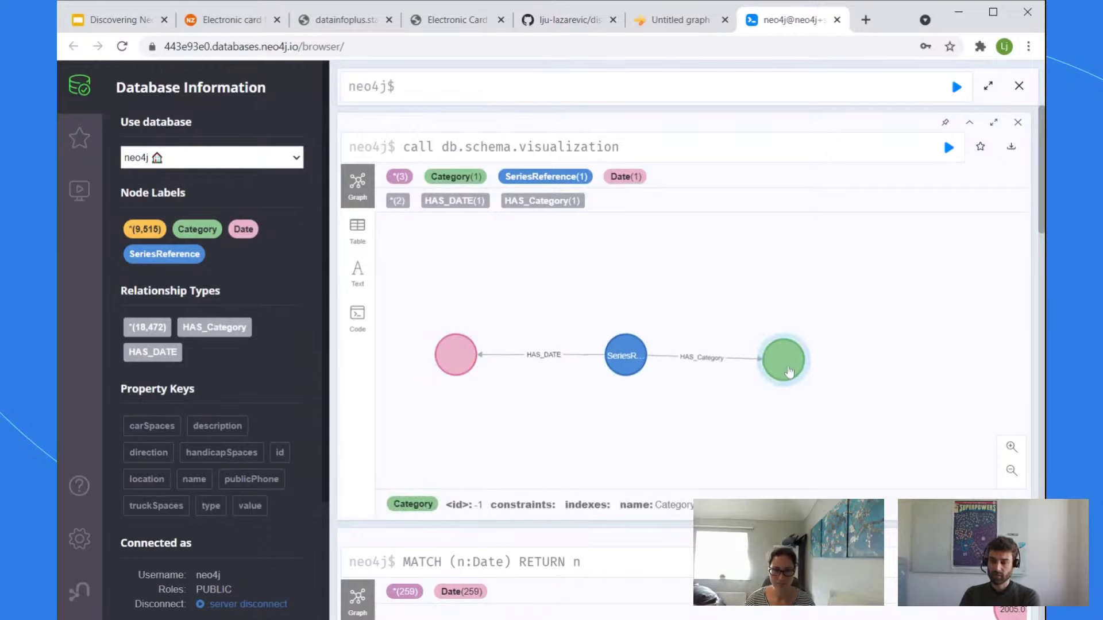
drag(634, 343, 632, 294)
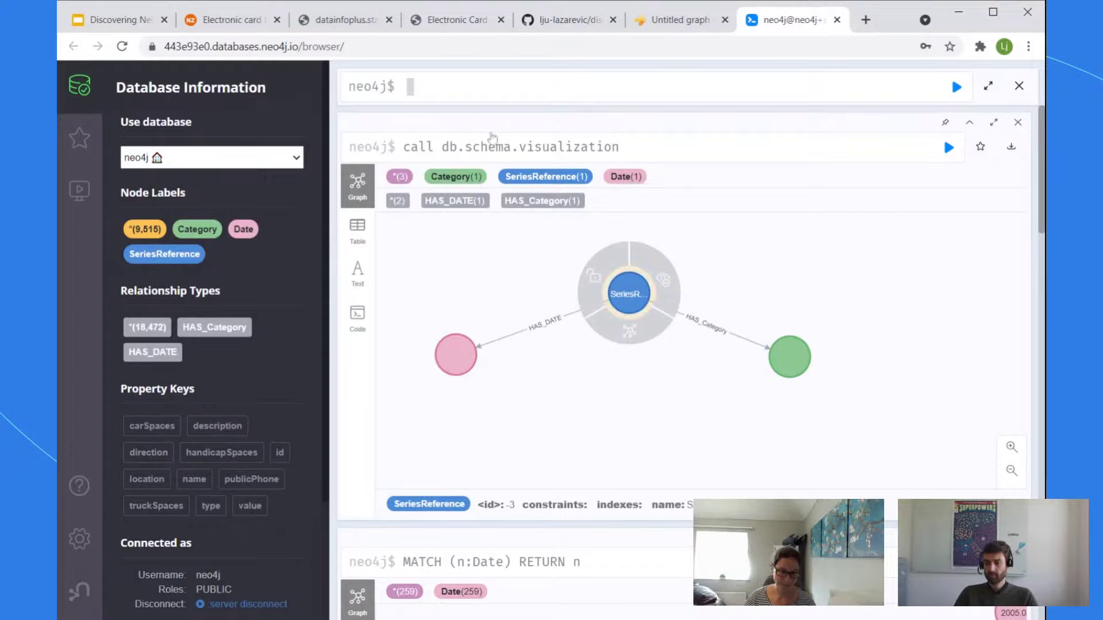
Step: Start a new query with the pattern MATCH (d:Date)<--(s)-->(c:Category)
text(M)
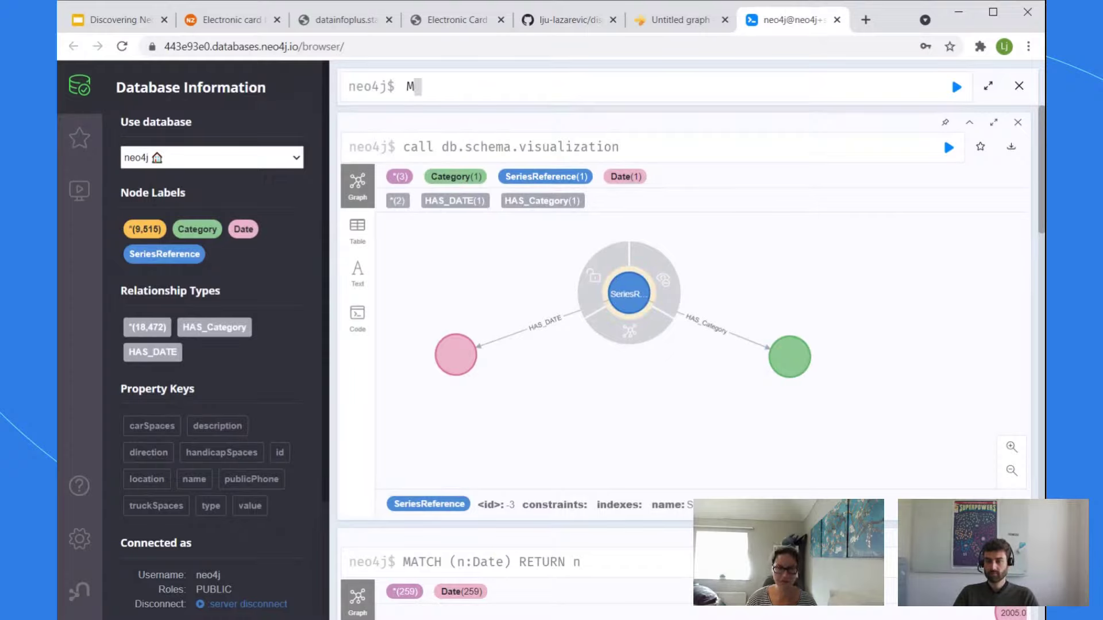
text(ATCH ()
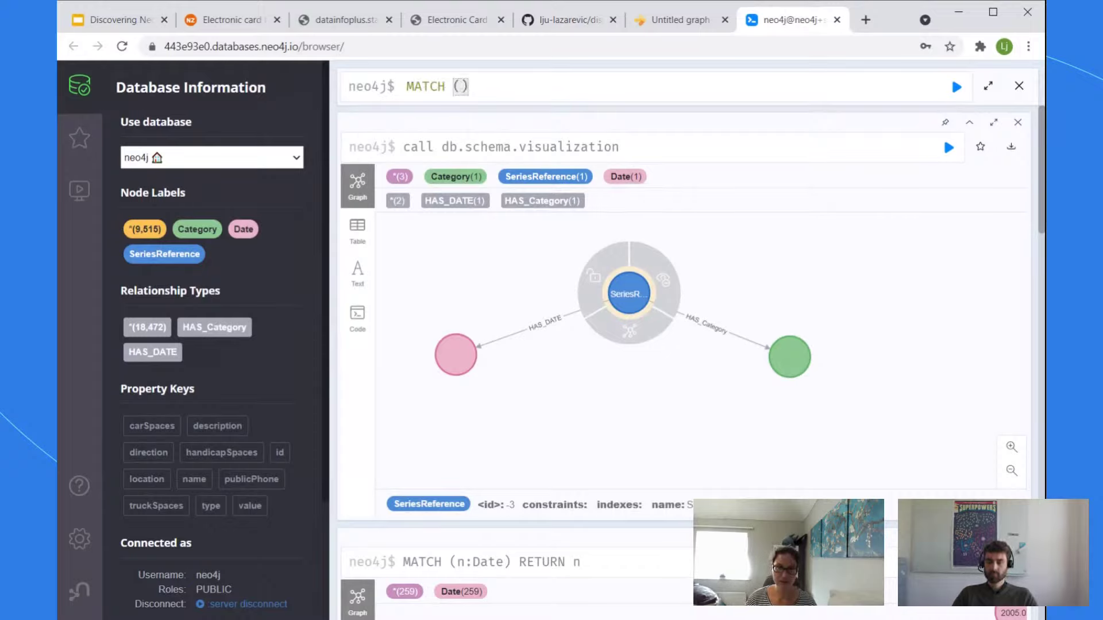
text(d:Date)
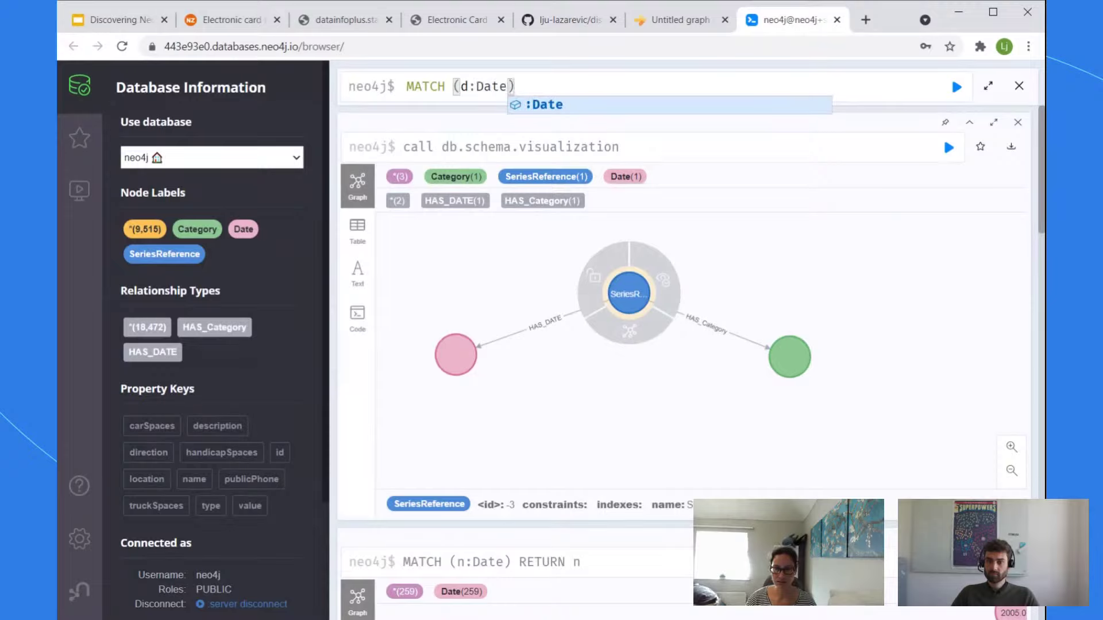
key(Right)
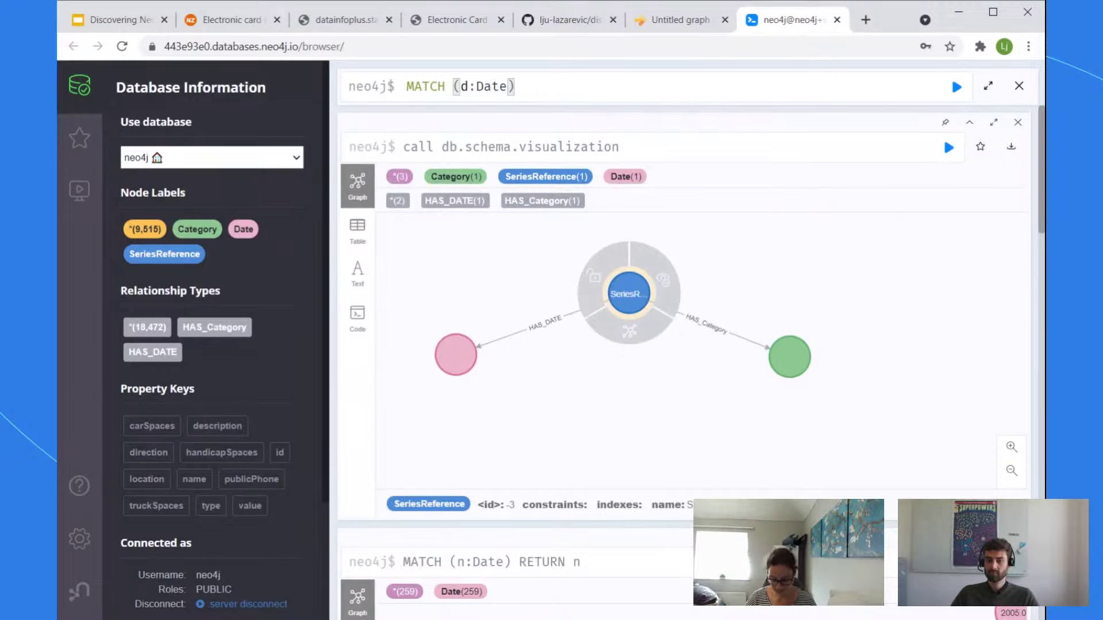
text(<--)
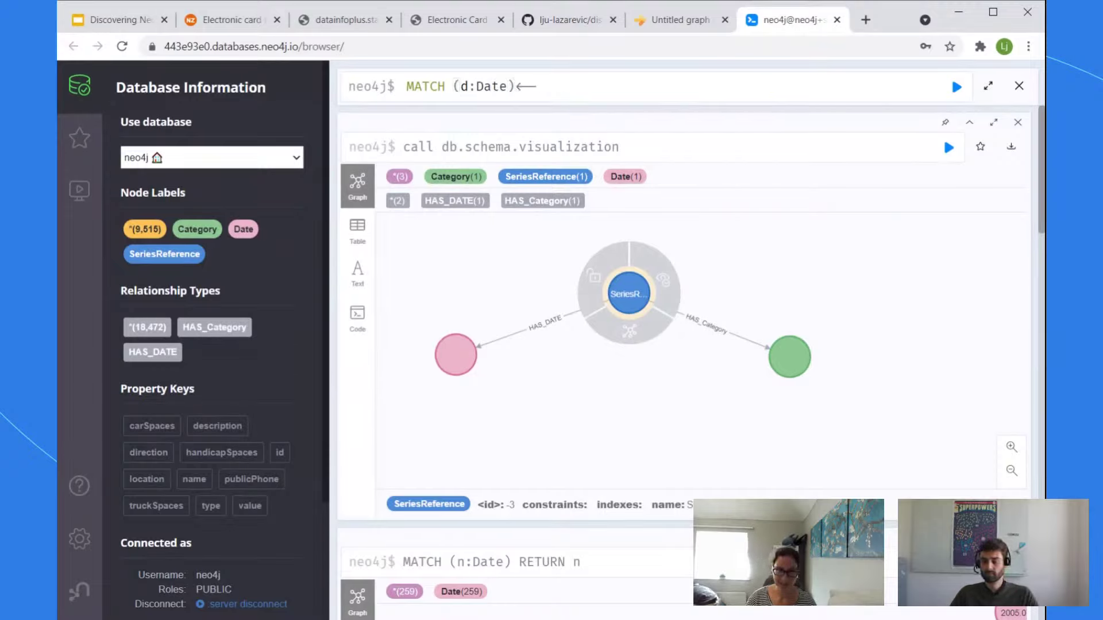
text(()
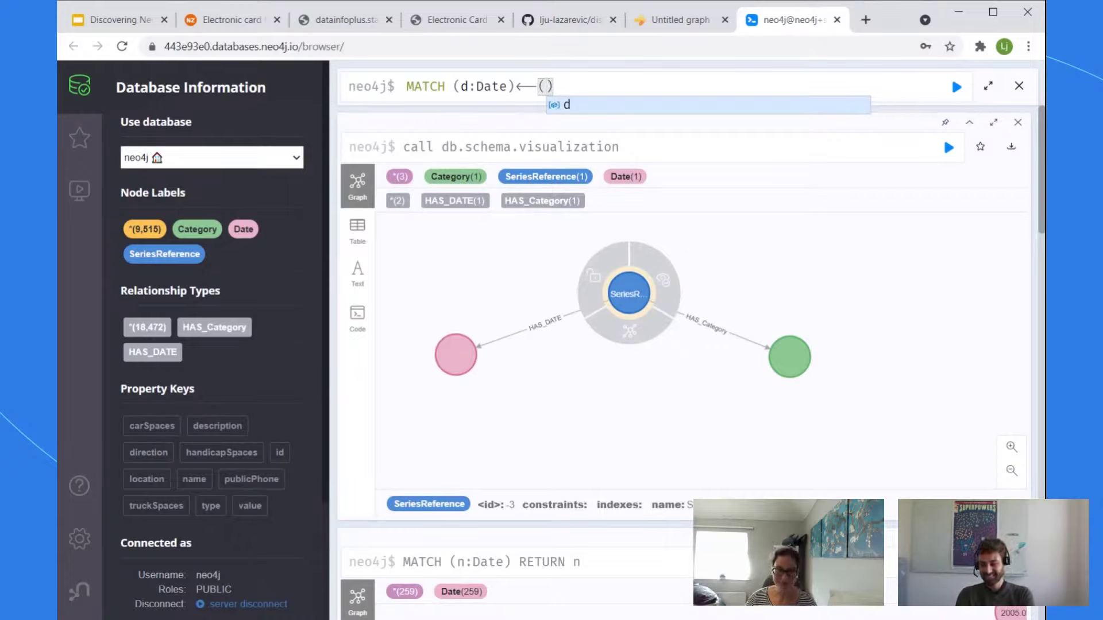
text(s:)
key(BackSpace)
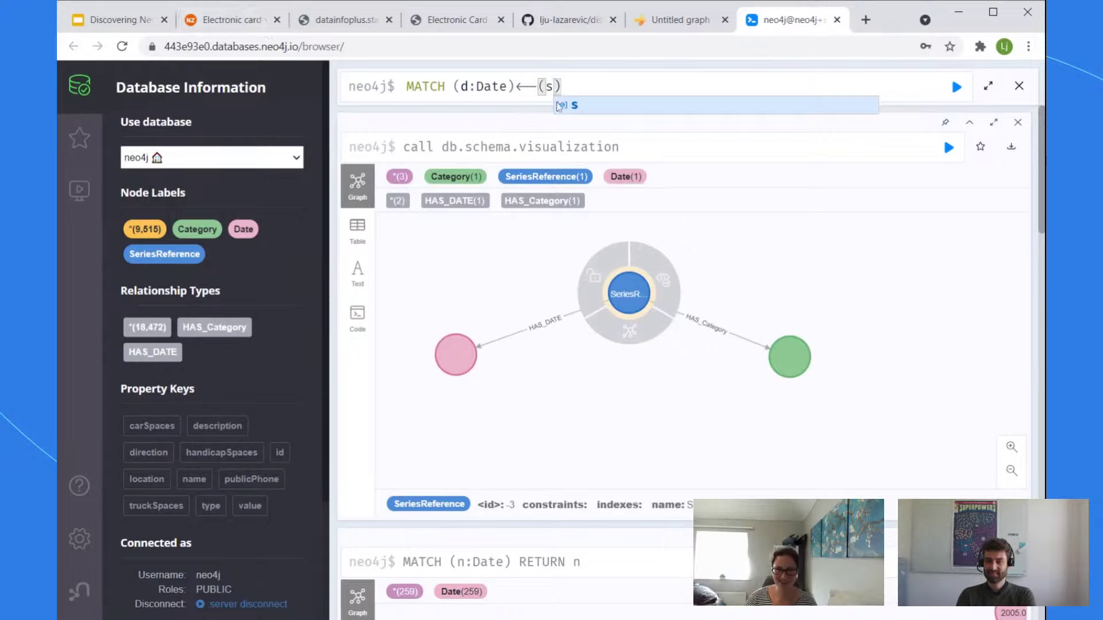
key(Right)
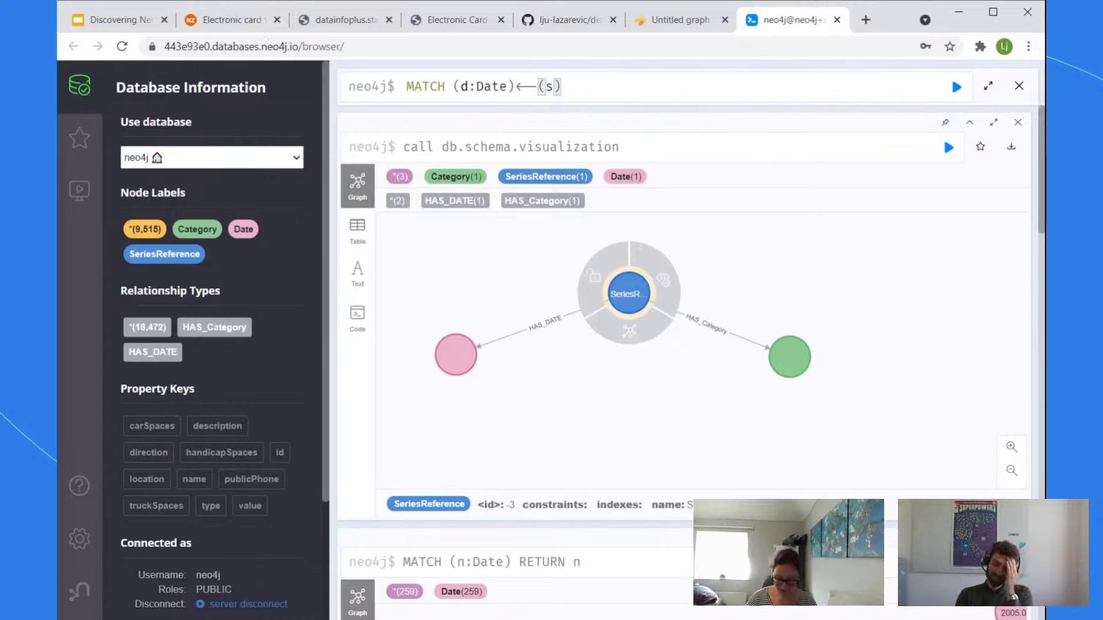
text(-->(c:Category)
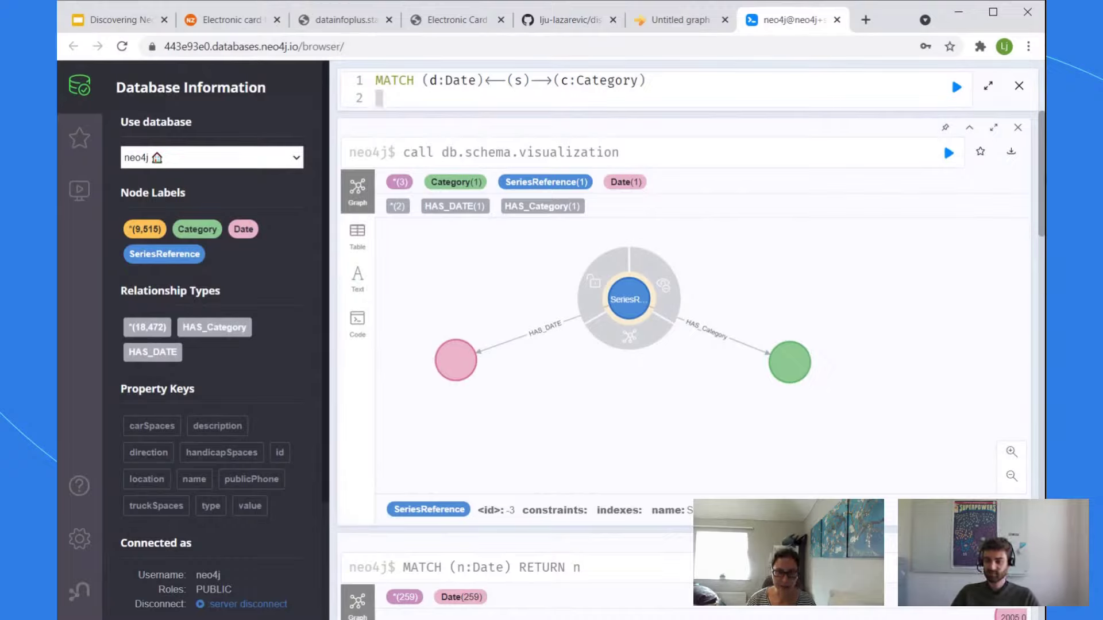
Step: Add a RETURN clause to the query that outputs d.value and s.value
text(R)
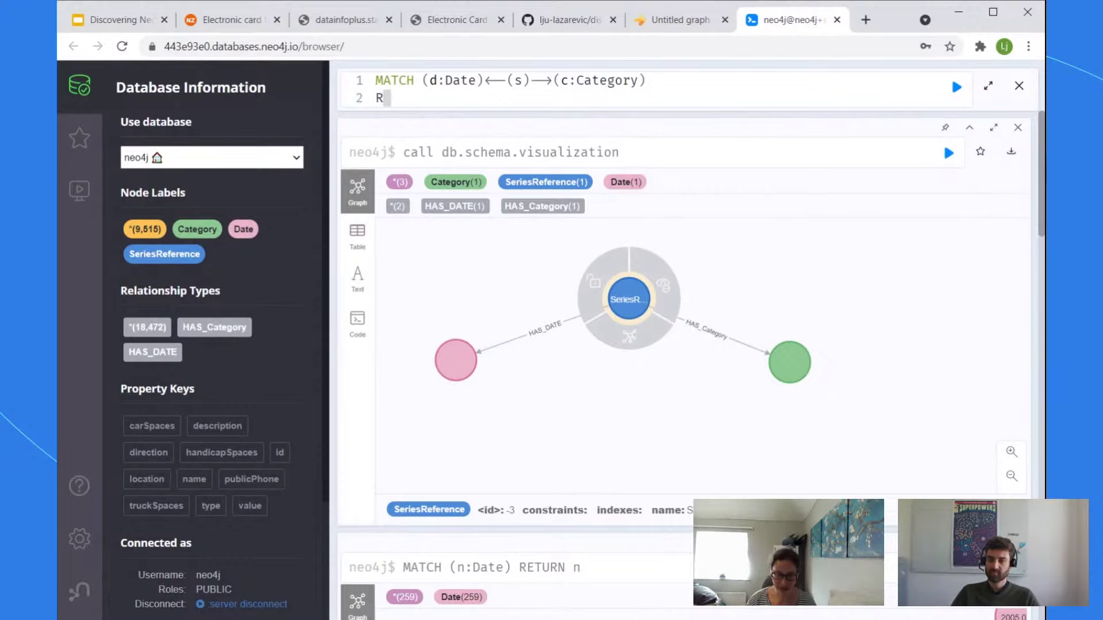
text(ETURN )
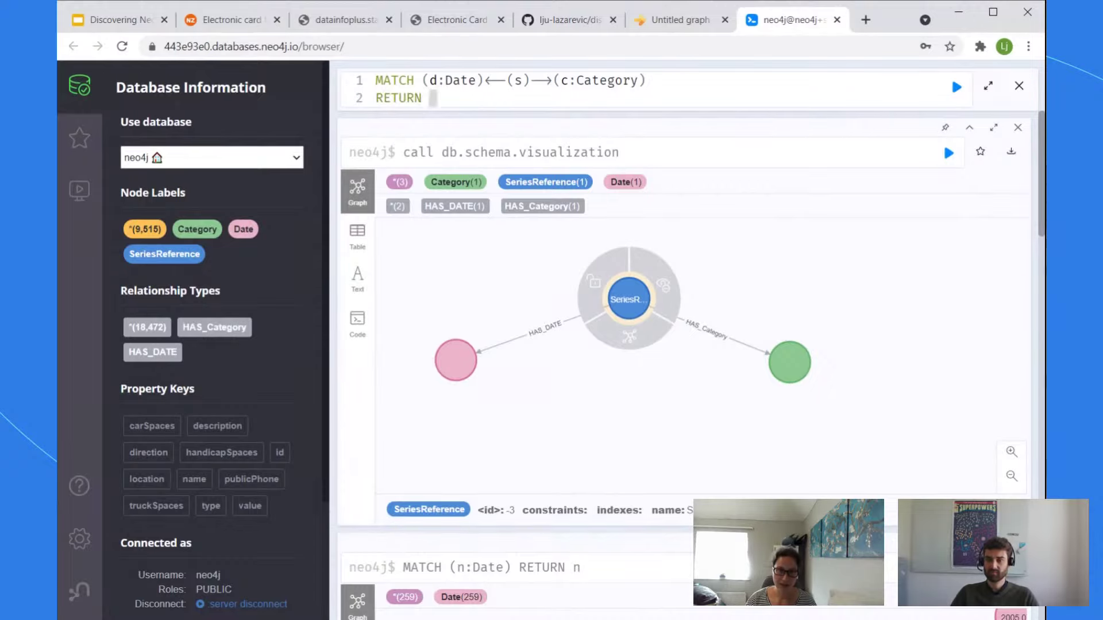
text(d.)
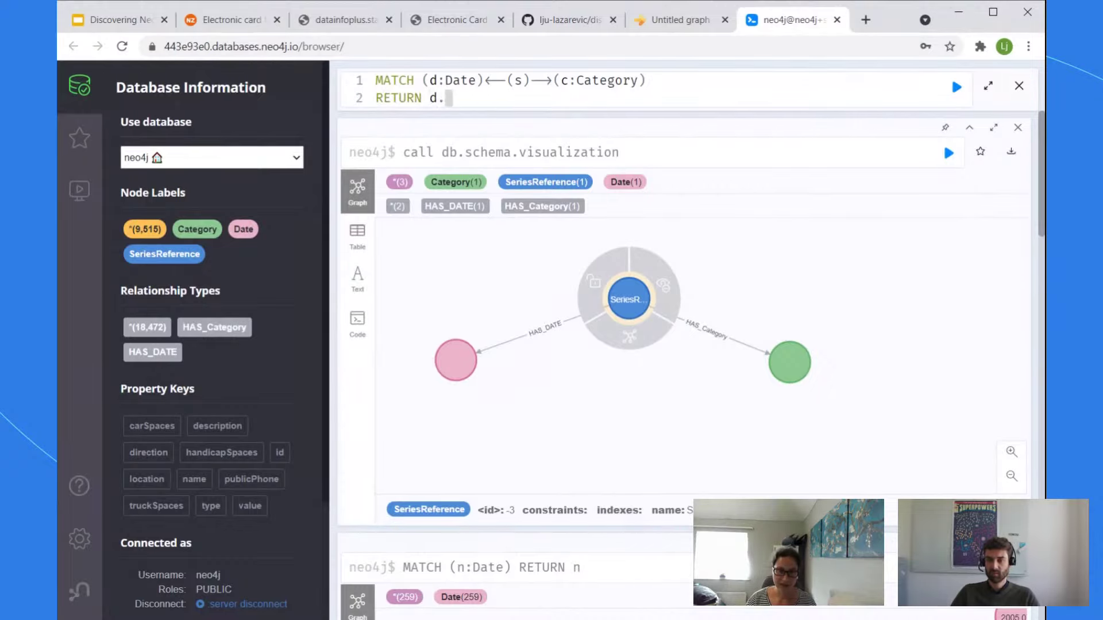
text(value)
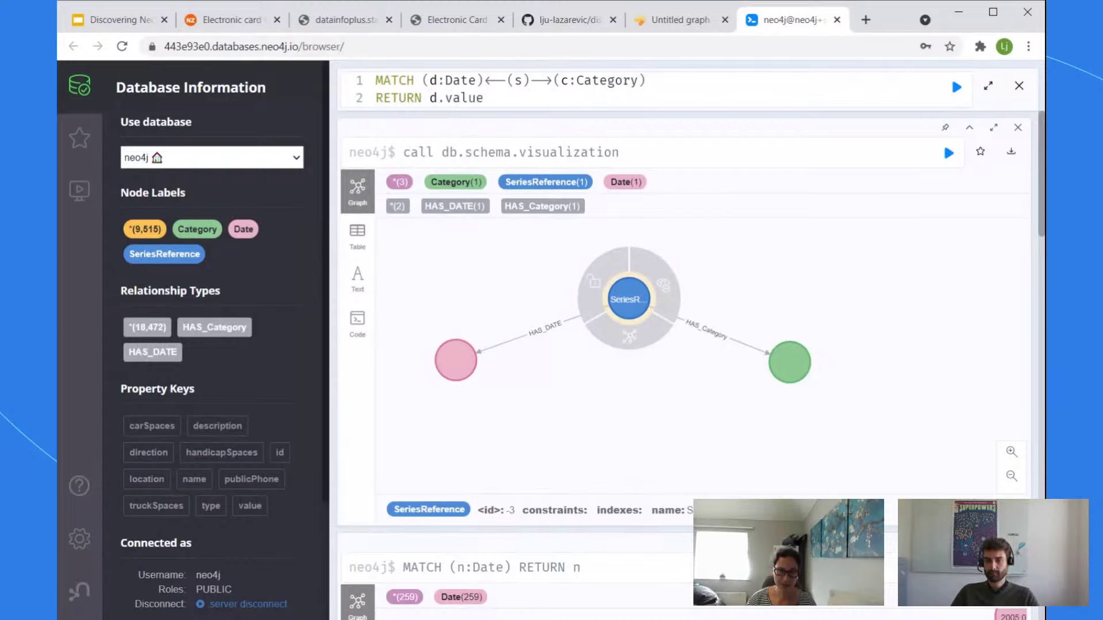
text(, s.value)
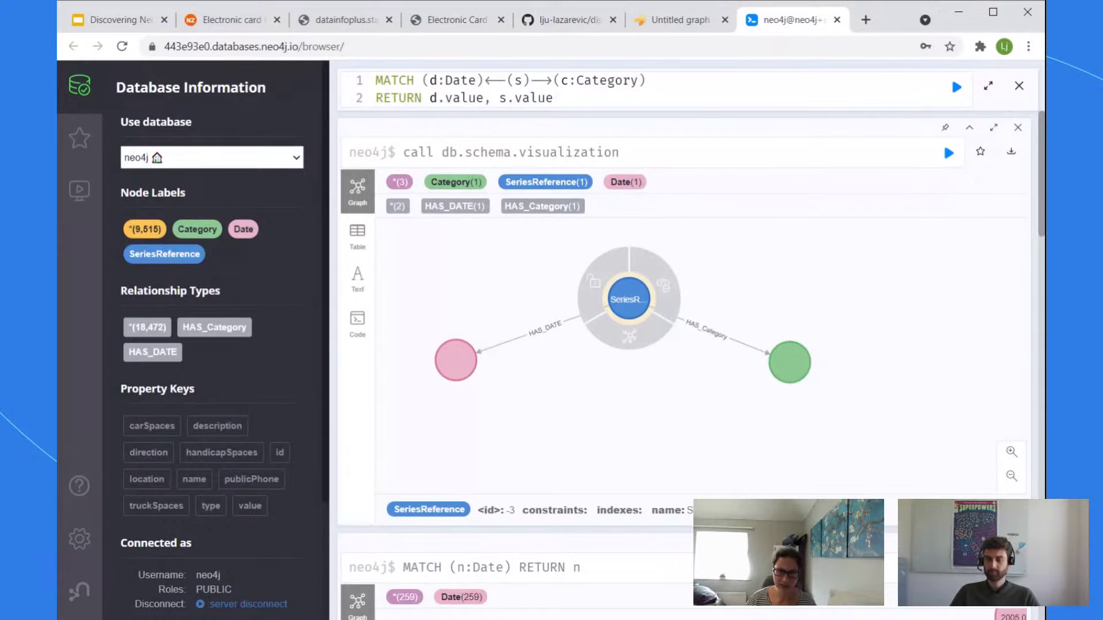
Step: Alias the returned d.value as Date and s.value as Spend
click(484, 98)
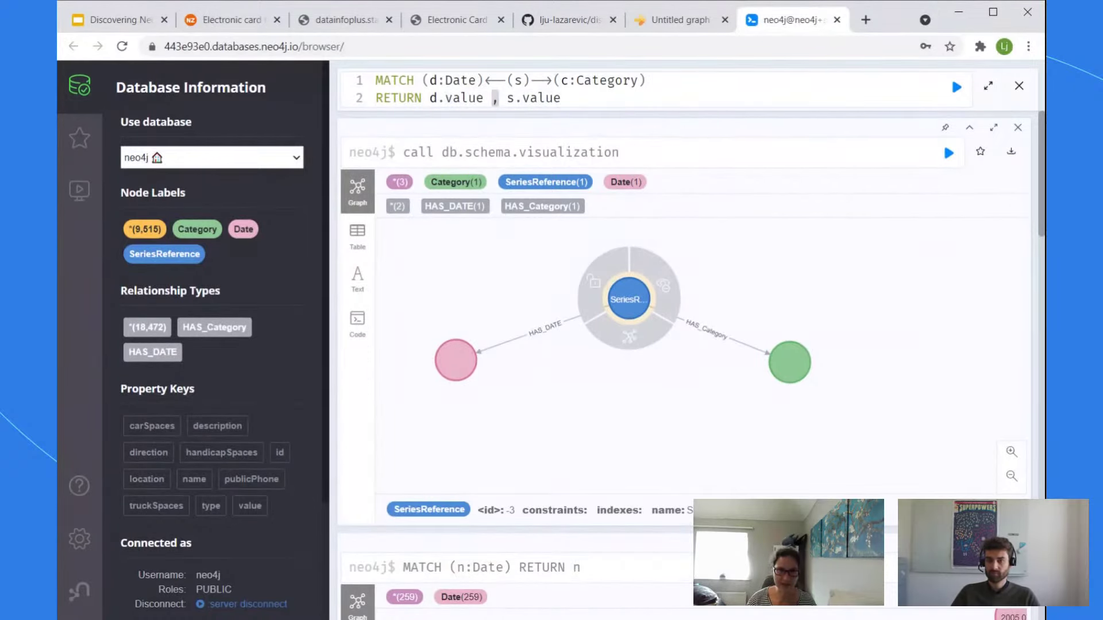
text(AS )
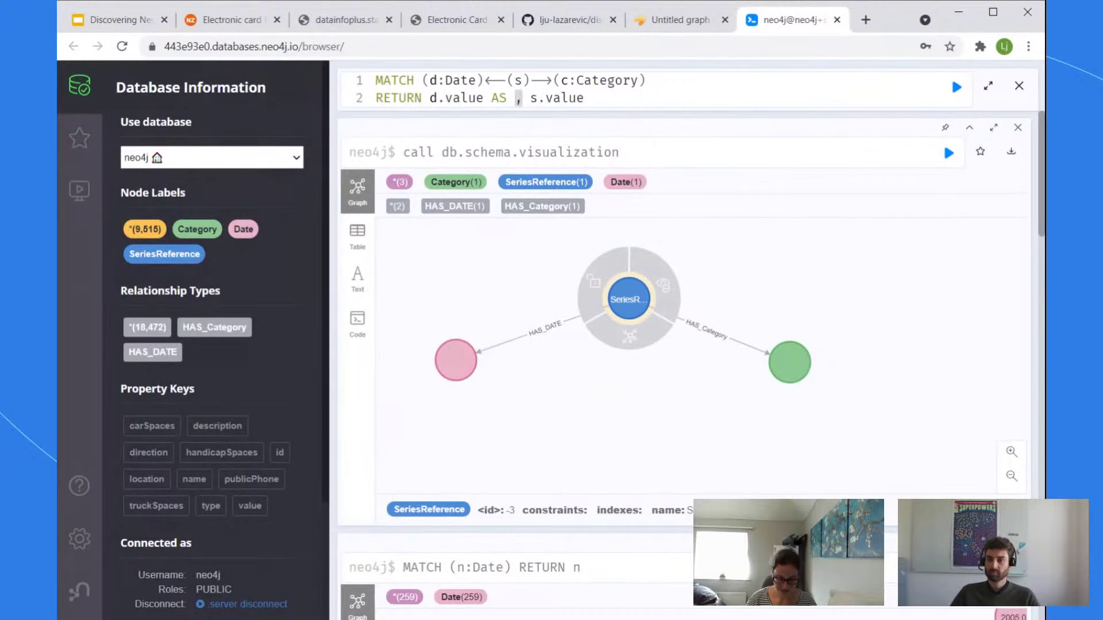
text(D)
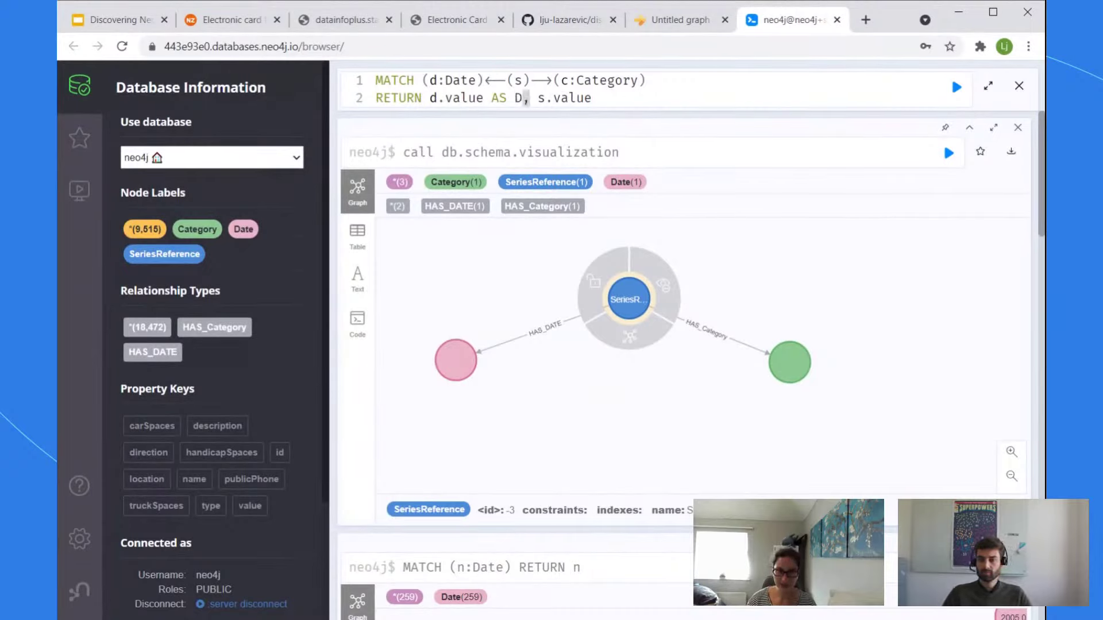
text(ate)
key(End)
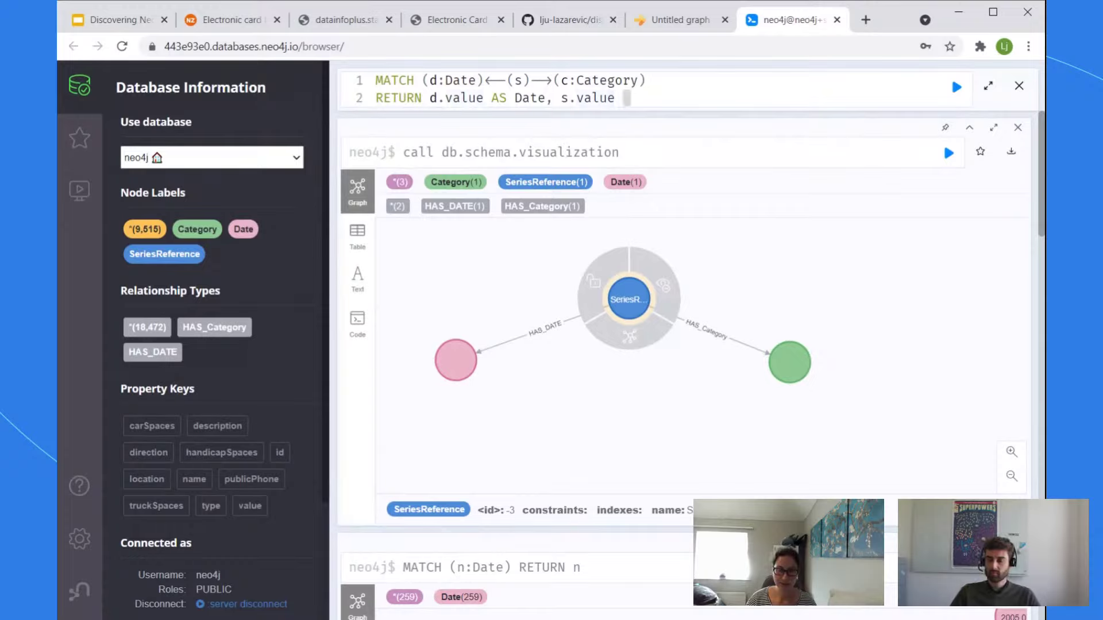
text(AS )
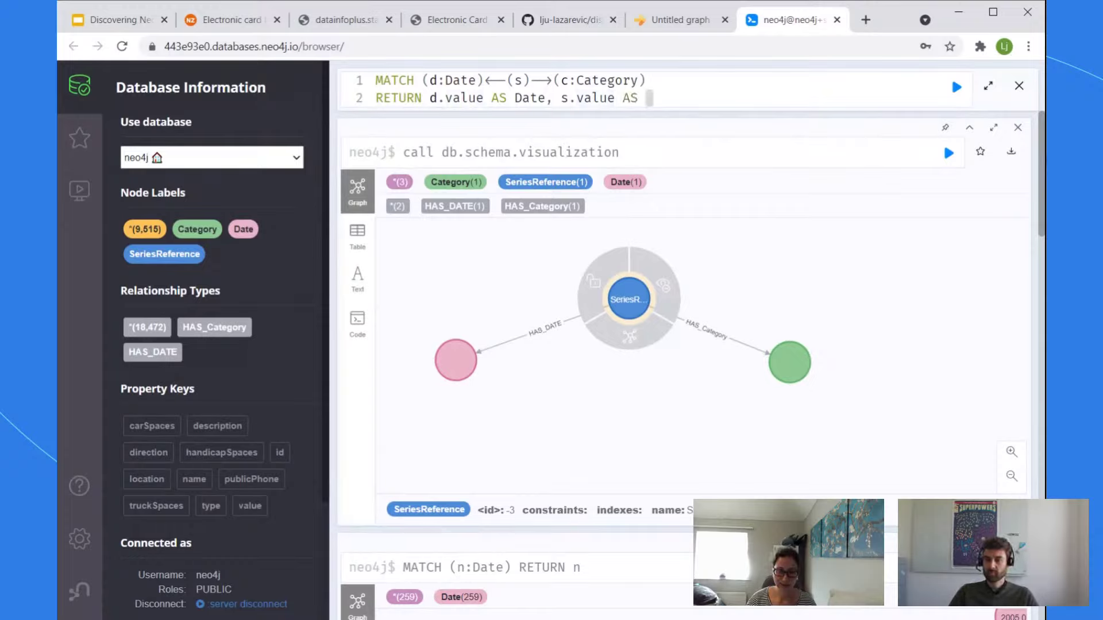
text(S)
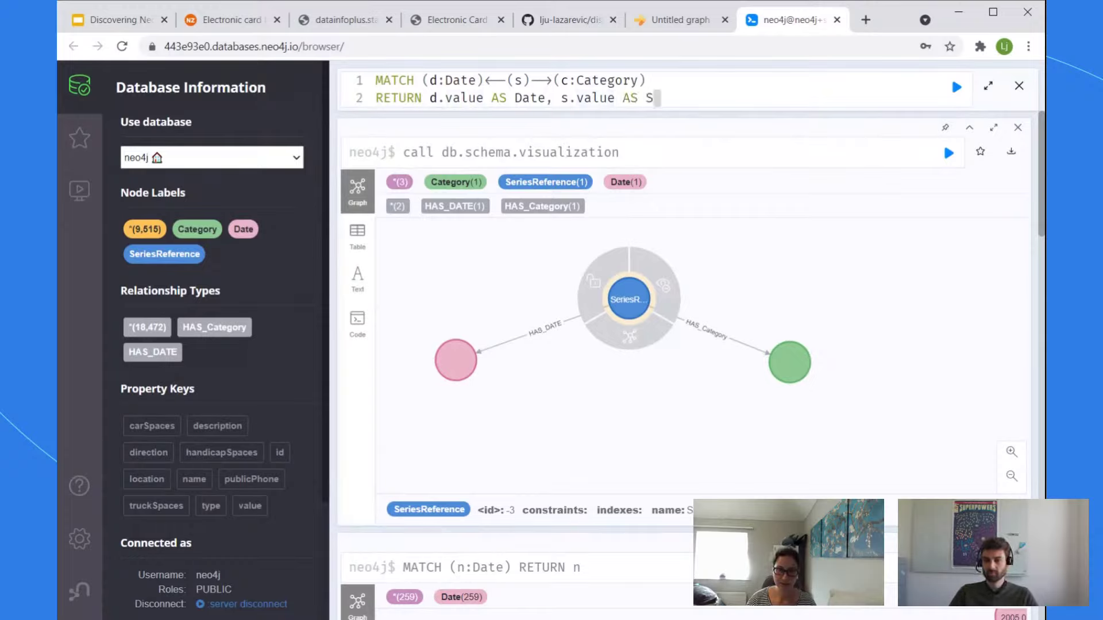
text(pend)
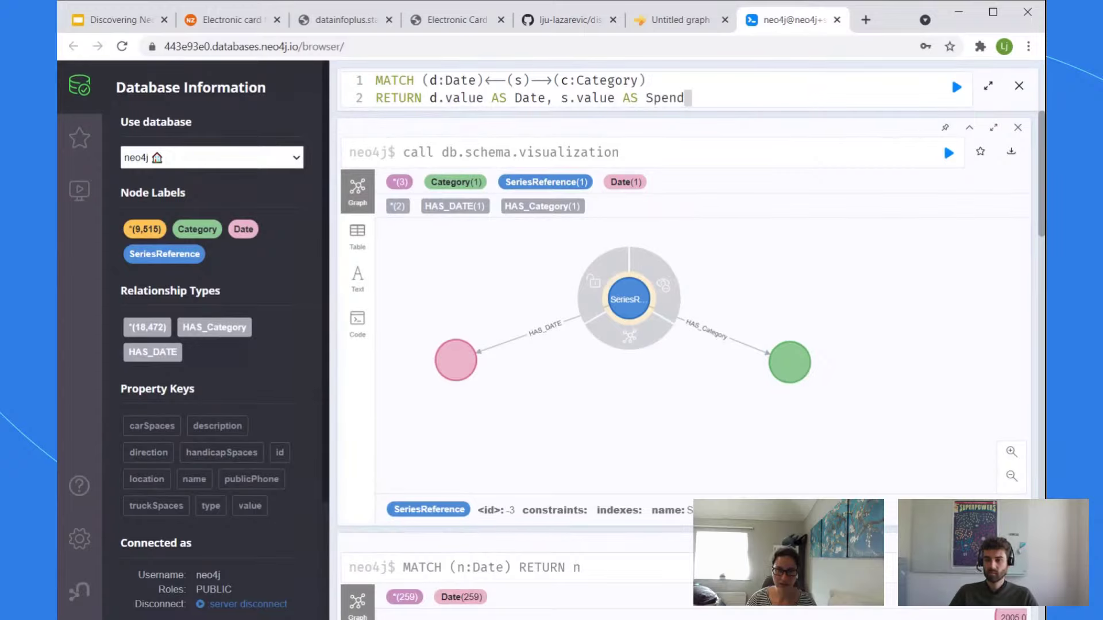
Step: Add c.type AS Category as the third returned column of the query
text(, c.)
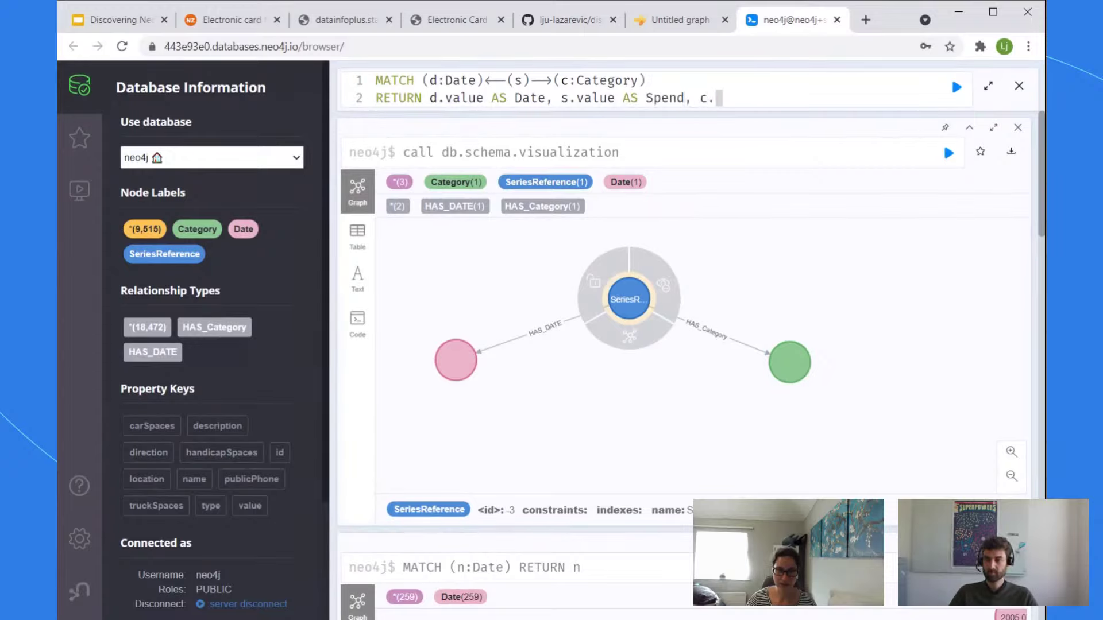
text(val)
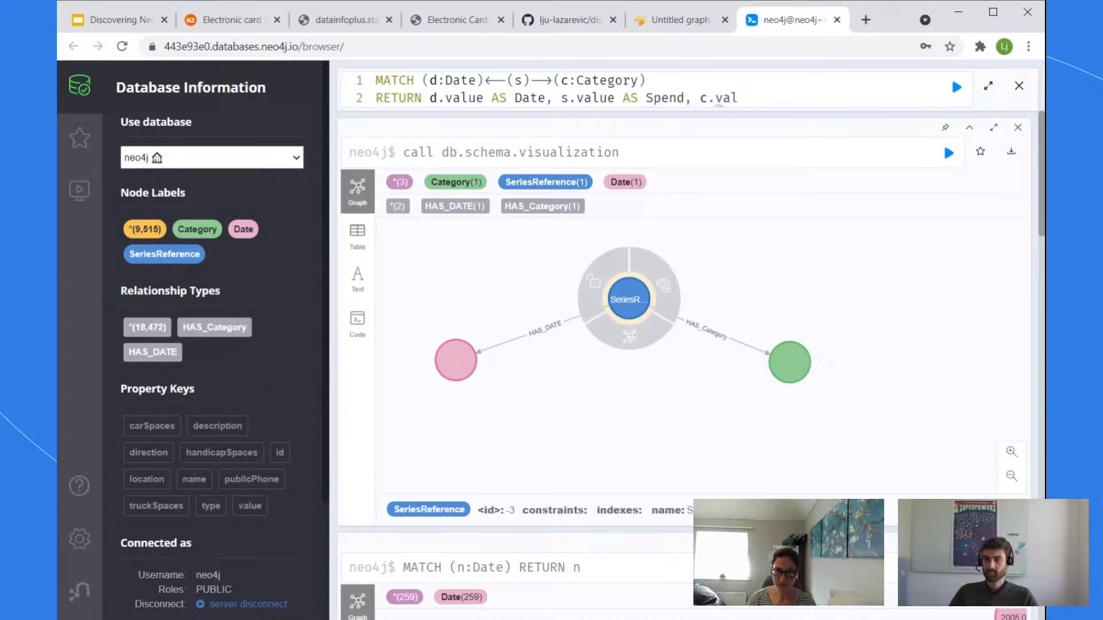
key(BackSpace)
key(BackSpace)
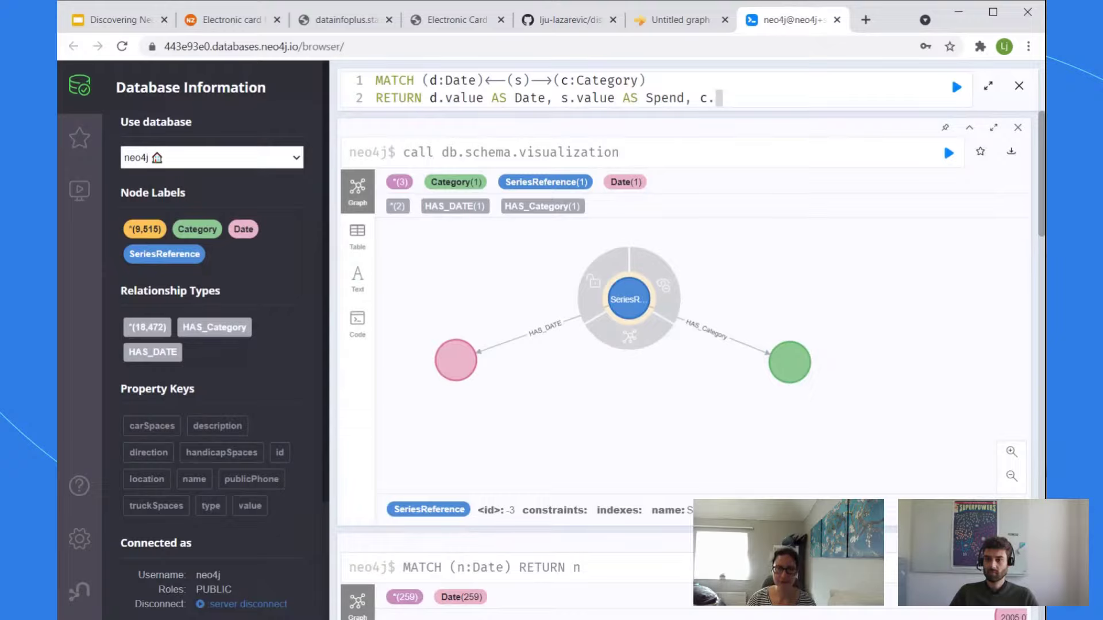
text(type AS Category)
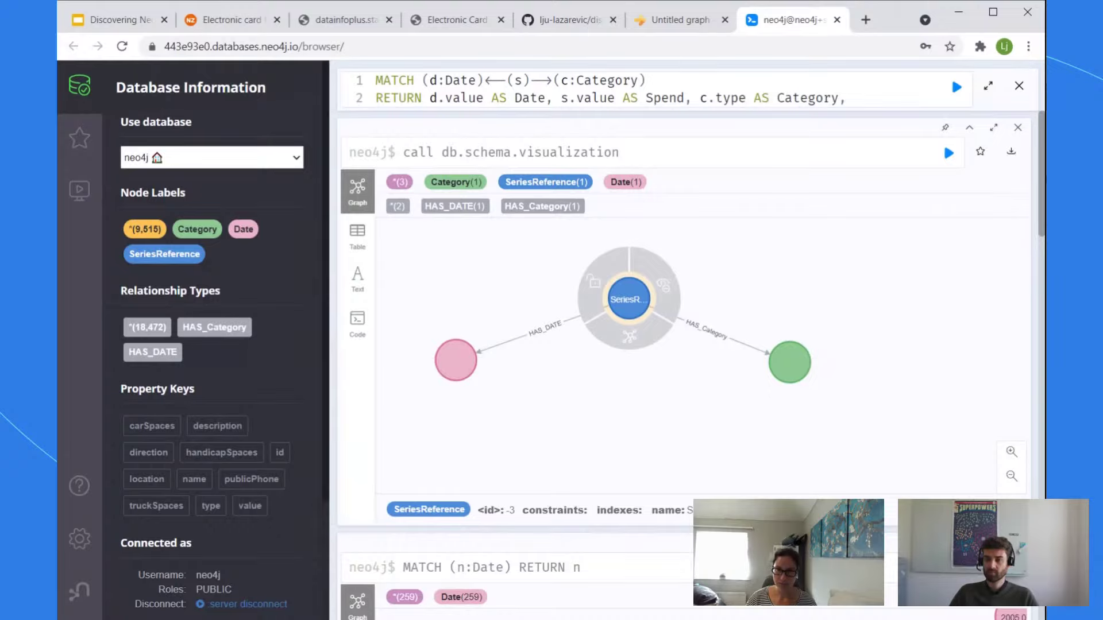
Step: Append ORDER BY Date, Category after the returned columns and run the query
key(BackSpace)
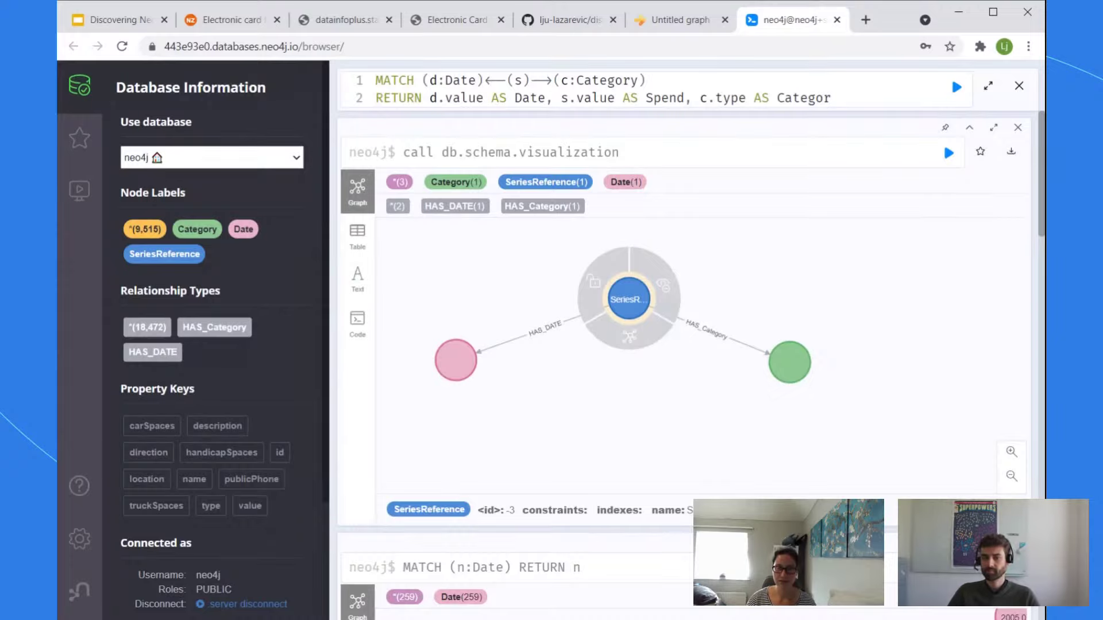
text(y ORDER BY Date)
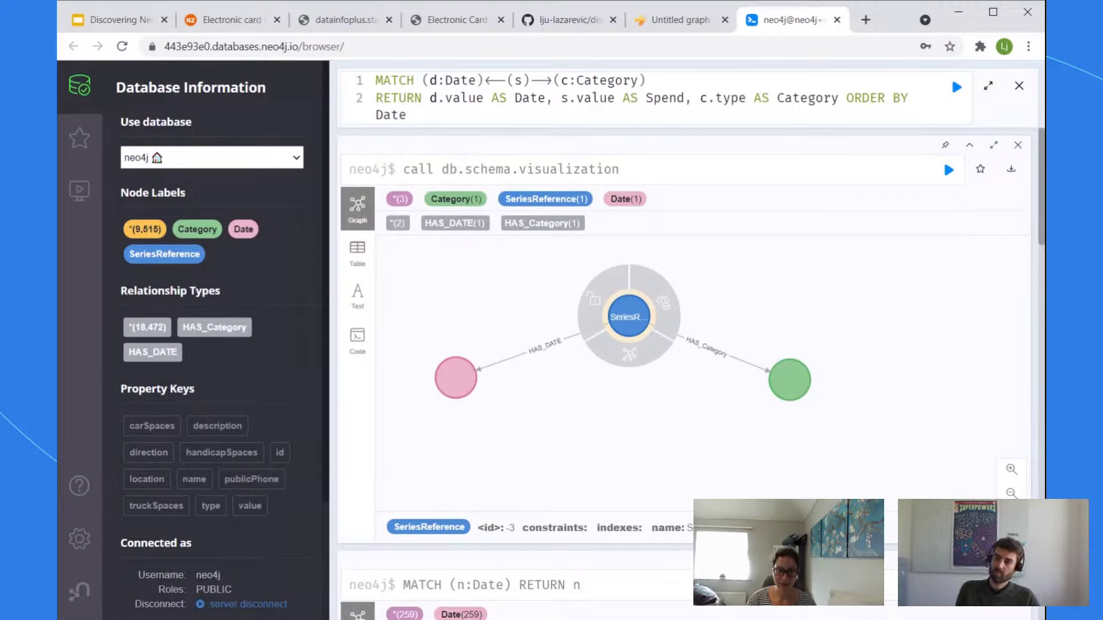
text(, Category)
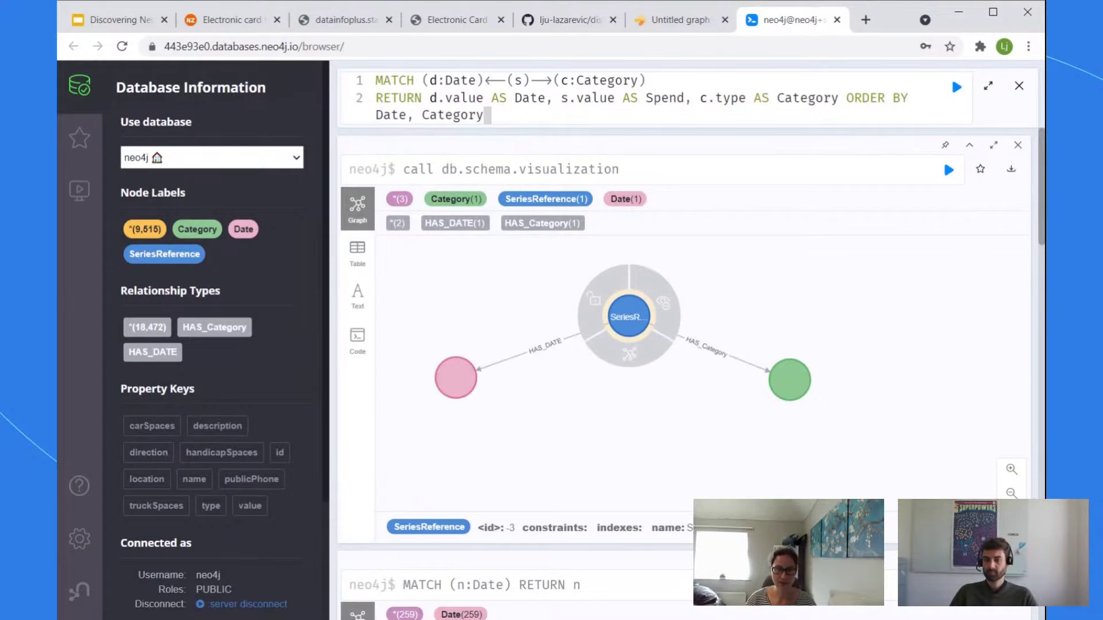
key(ctrl+Return)
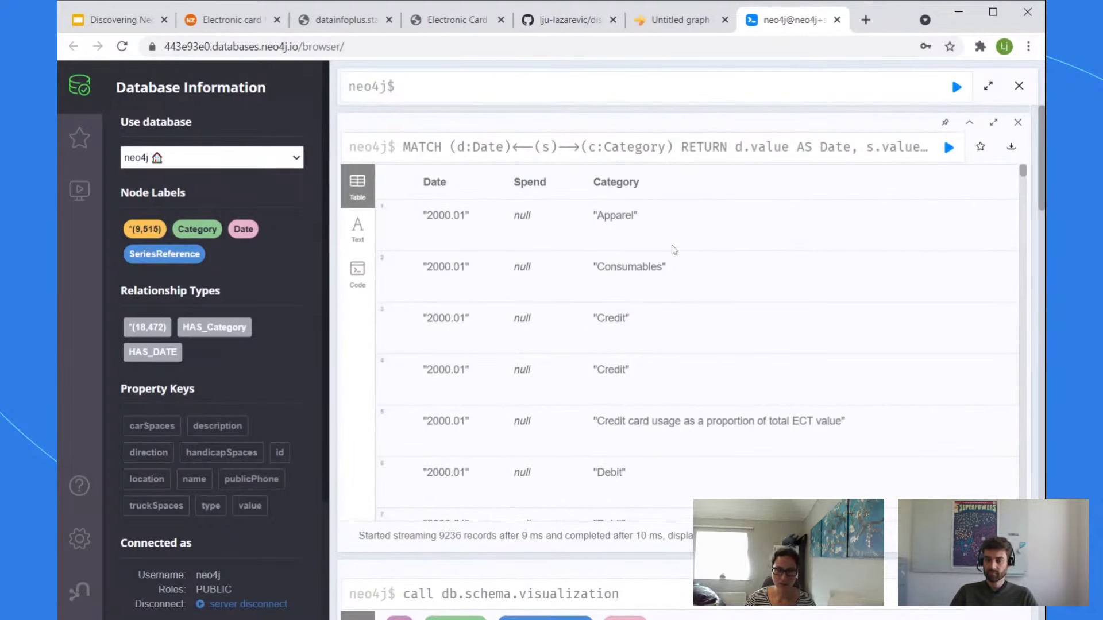
Step: Examine the Date, Spend and Category result rows and compare them with the full earlier LOAD CSV import statement
scroll(932, 258, down, 6)
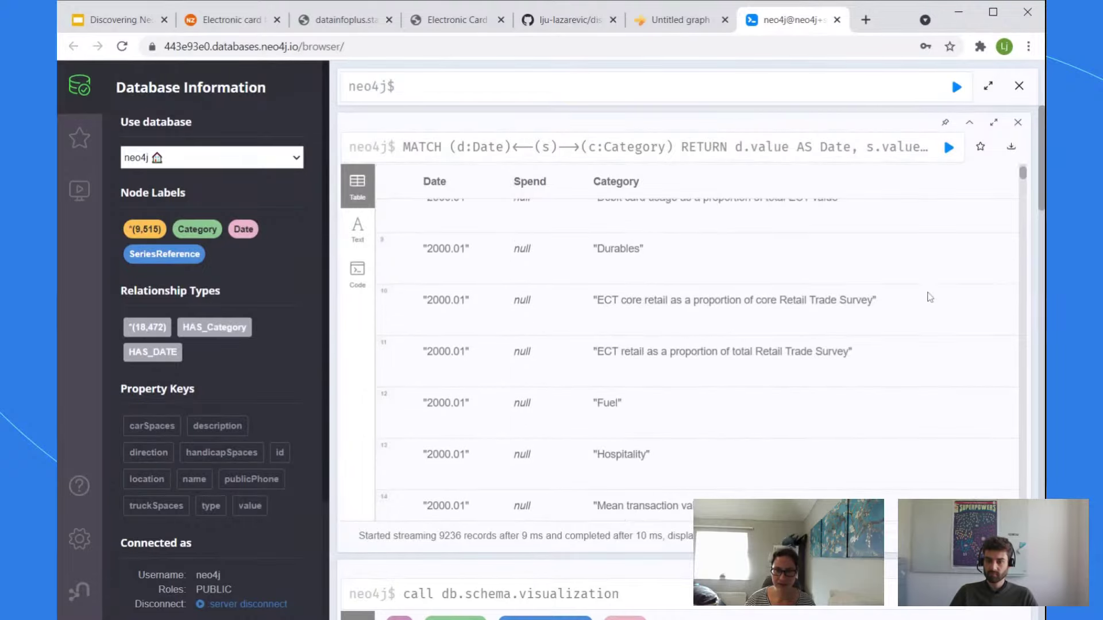
scroll(943, 137, down, 10)
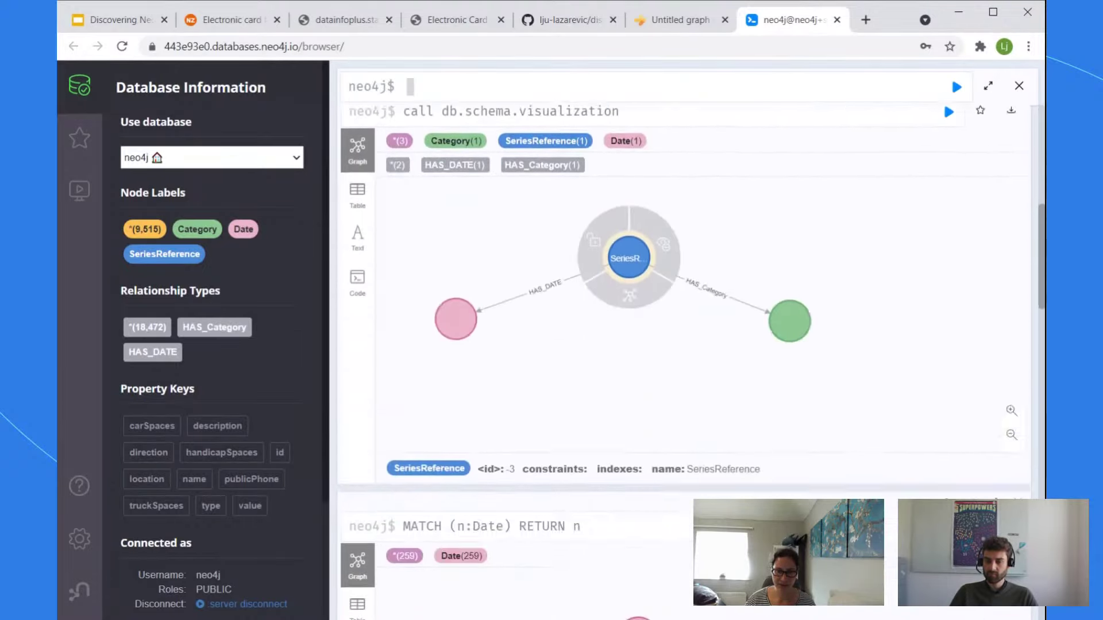
scroll(685, 364, down, 10)
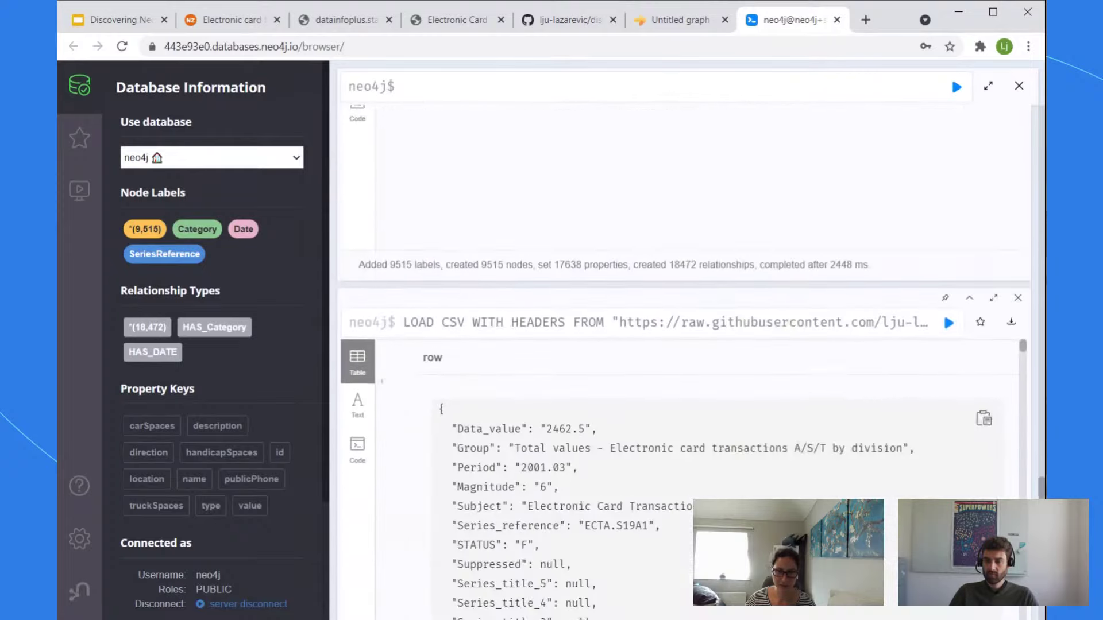
scroll(746, 190, down, 2)
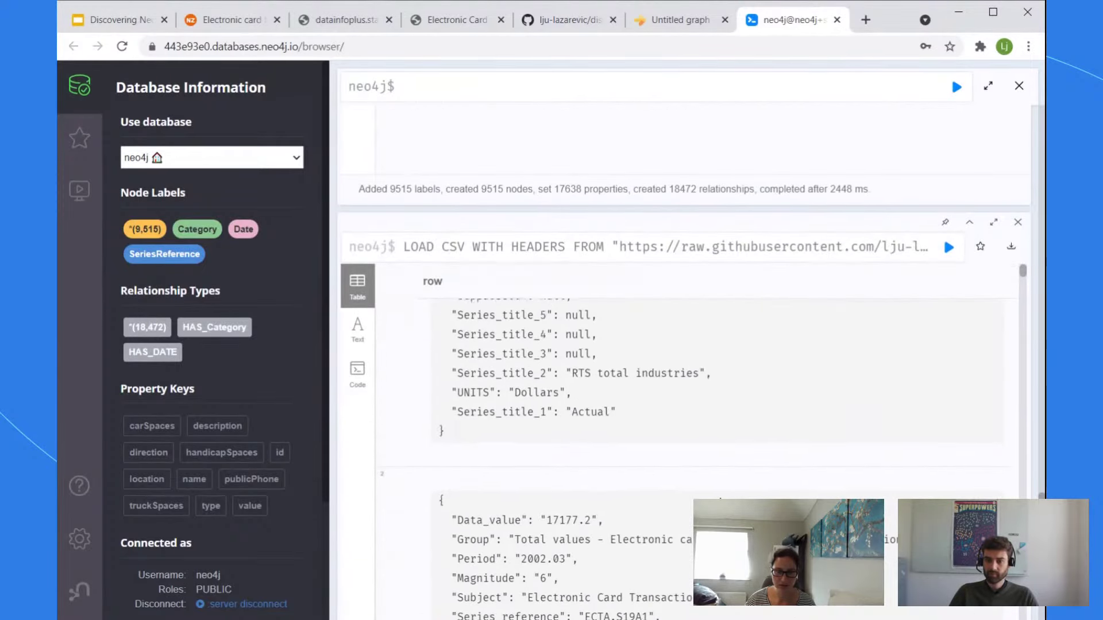
scroll(745, 191, up, 7)
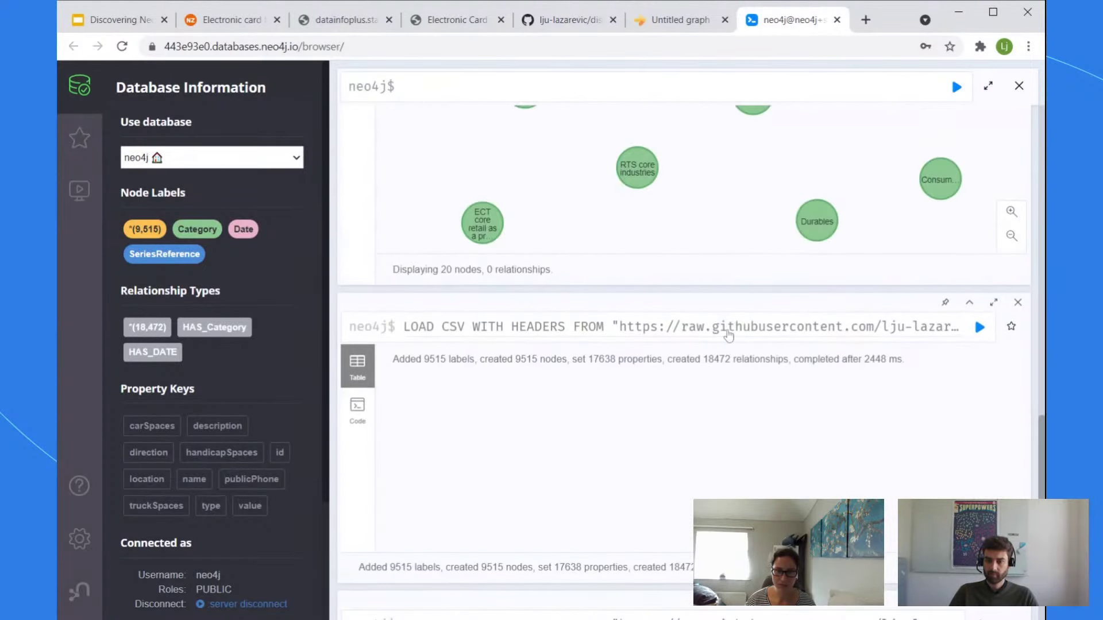
click(566, 329)
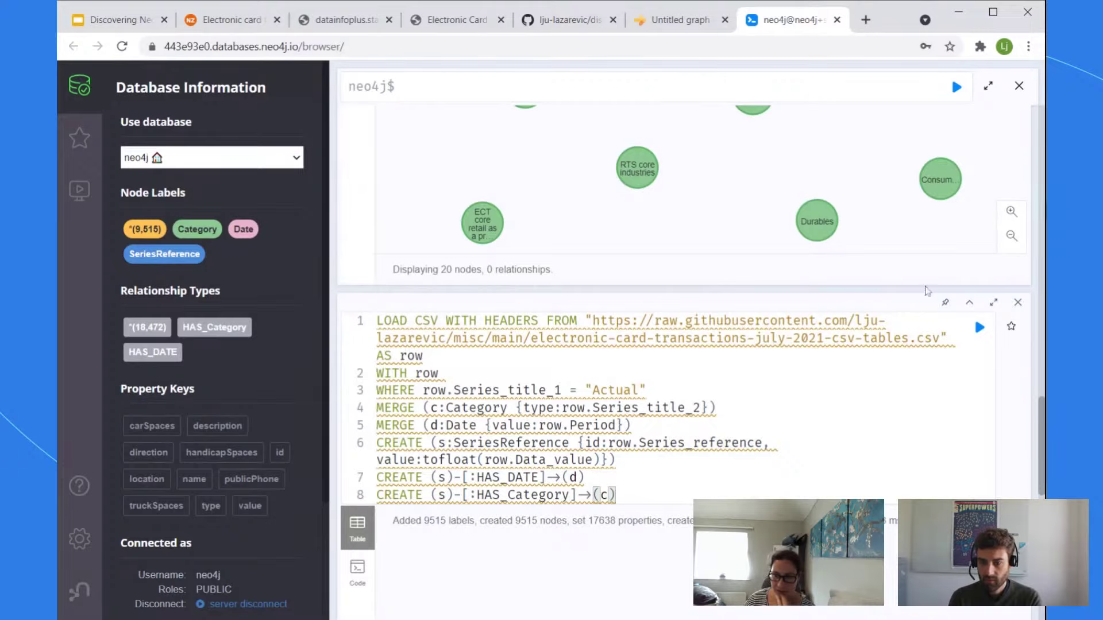
drag(1042, 464, 1042, 172)
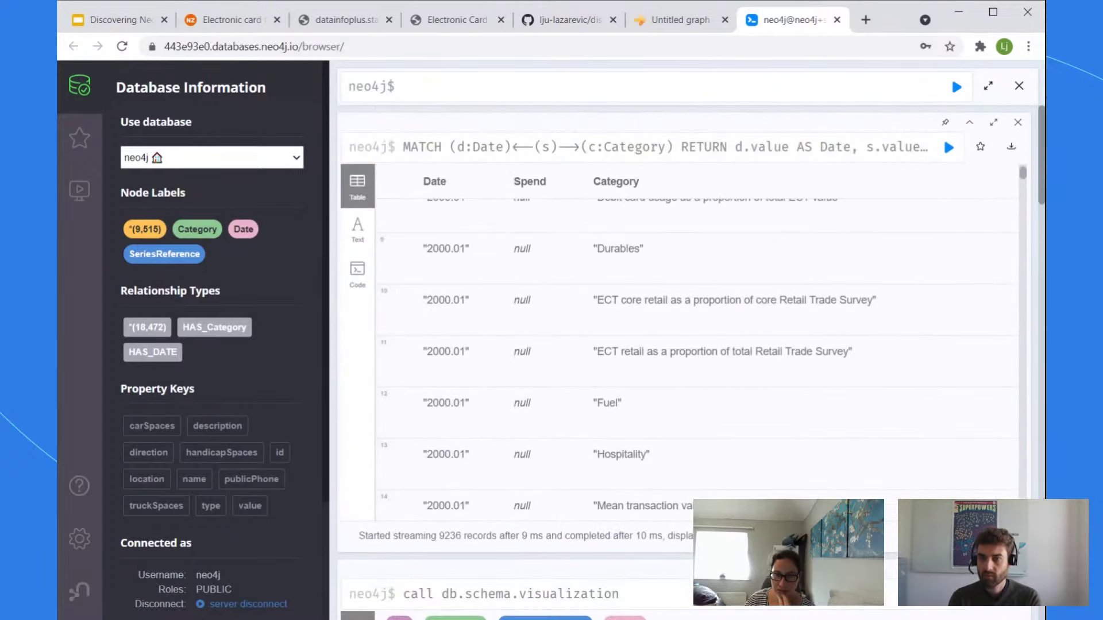
scroll(1021, 463, down, 15)
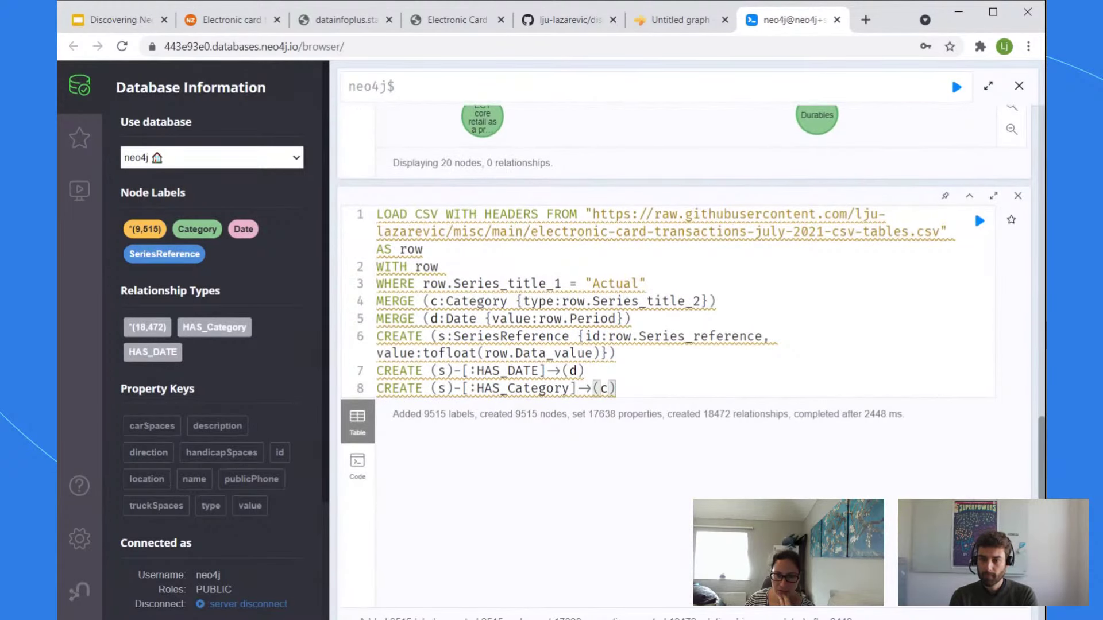
scroll(1029, 236, up, 10)
scroll(1028, 236, up, 5)
scroll(649, 253, up, 3)
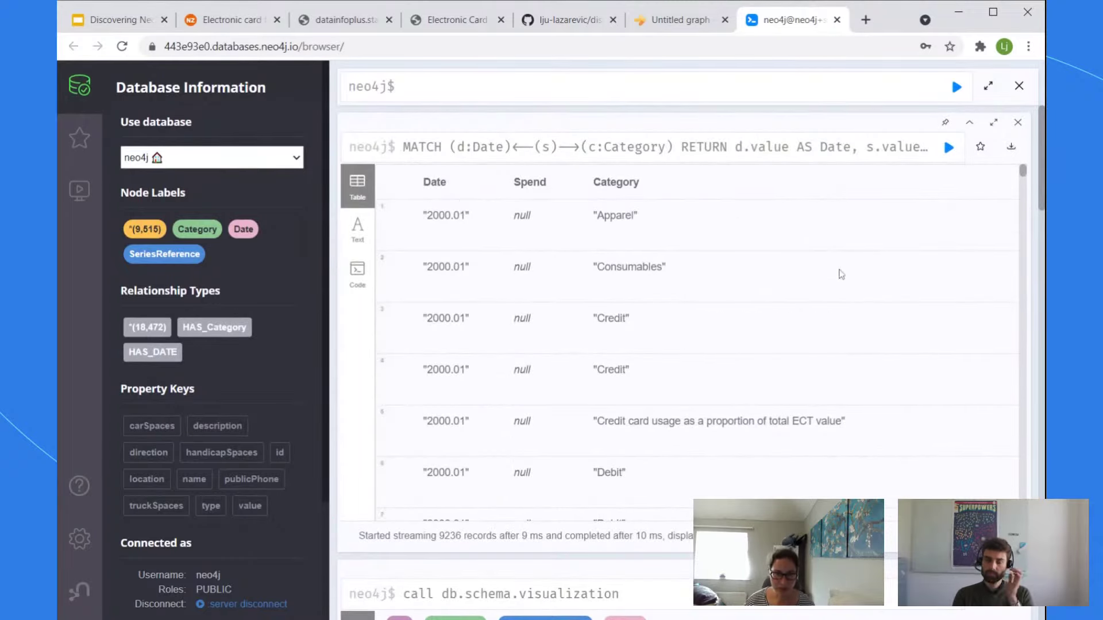
scroll(573, 426, down, 5)
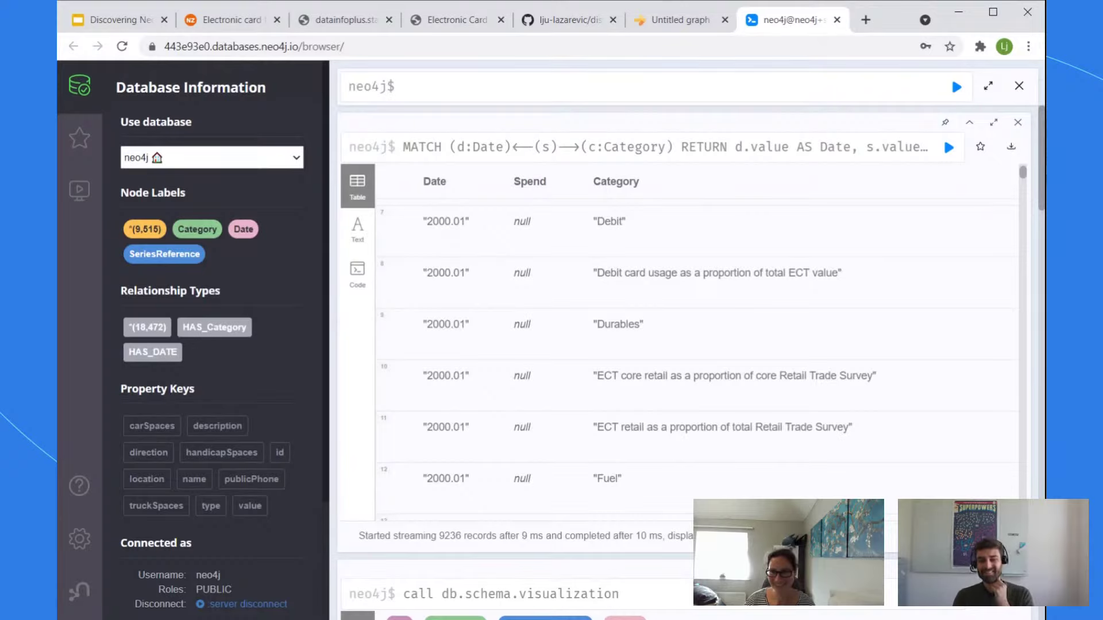
Step: Copy the earlier LOAD CSV query on electronic-card-transactions-july-2021-csv-tables.csv, ending in RETURN disticnt, into the empty query editor
scroll(1021, 351, down, 15)
scroll(1021, 350, down, 10)
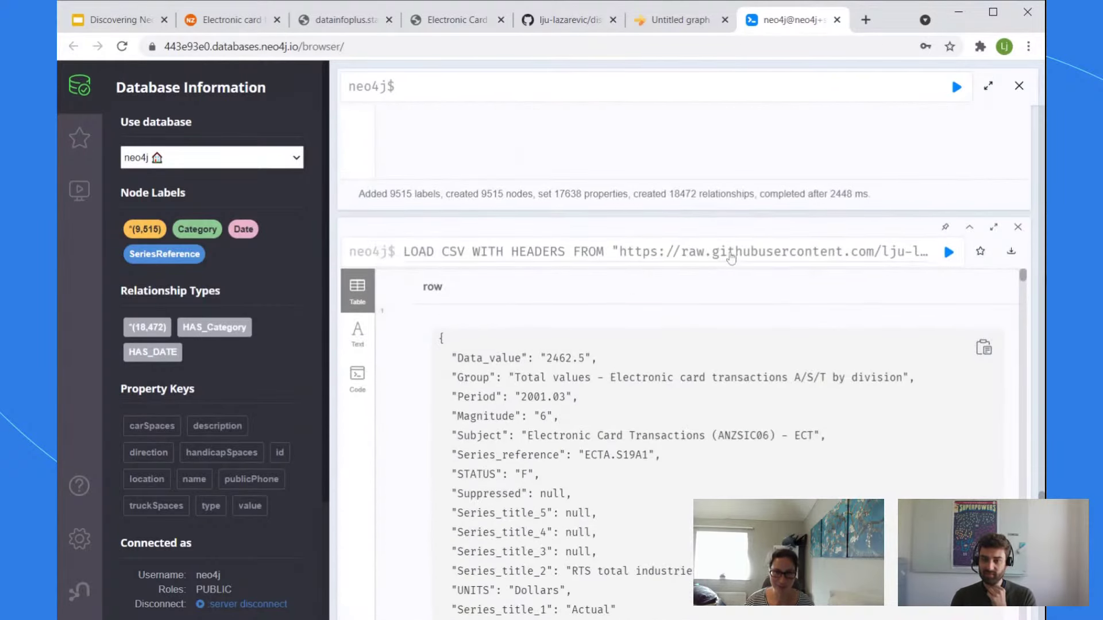
click(529, 254)
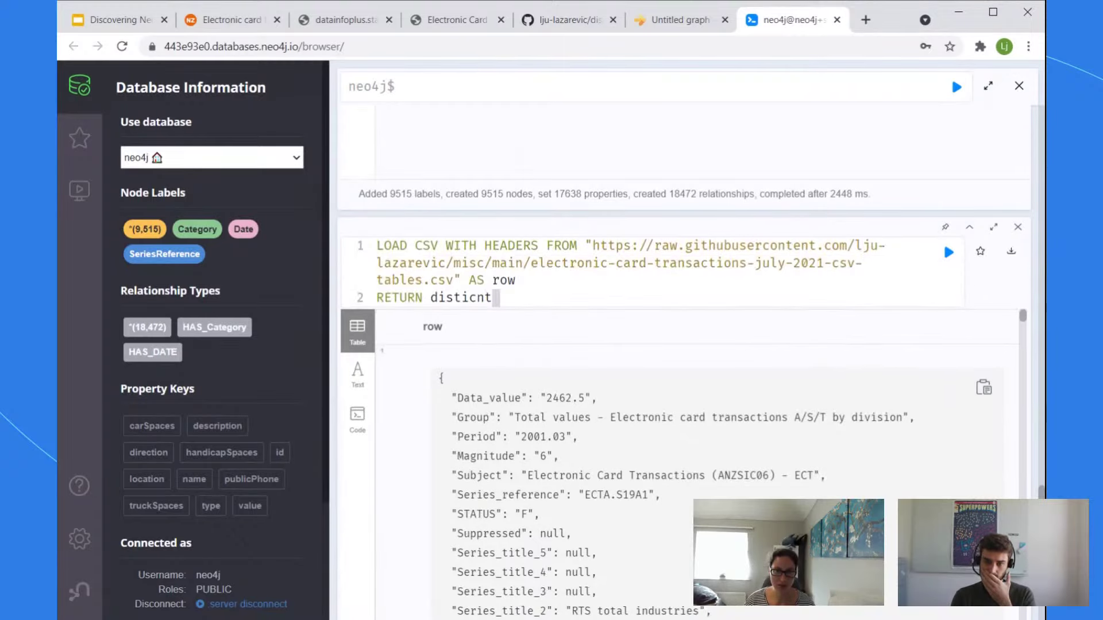
key(ctrl+a)
scroll(712, 172, up, 10)
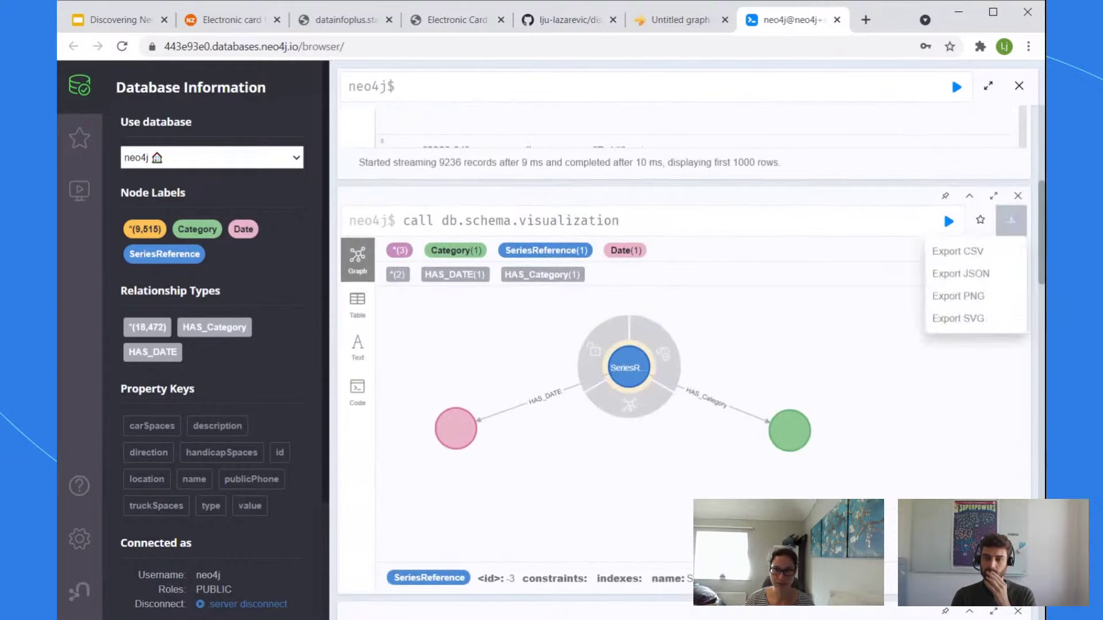
scroll(1011, 224, up, 5)
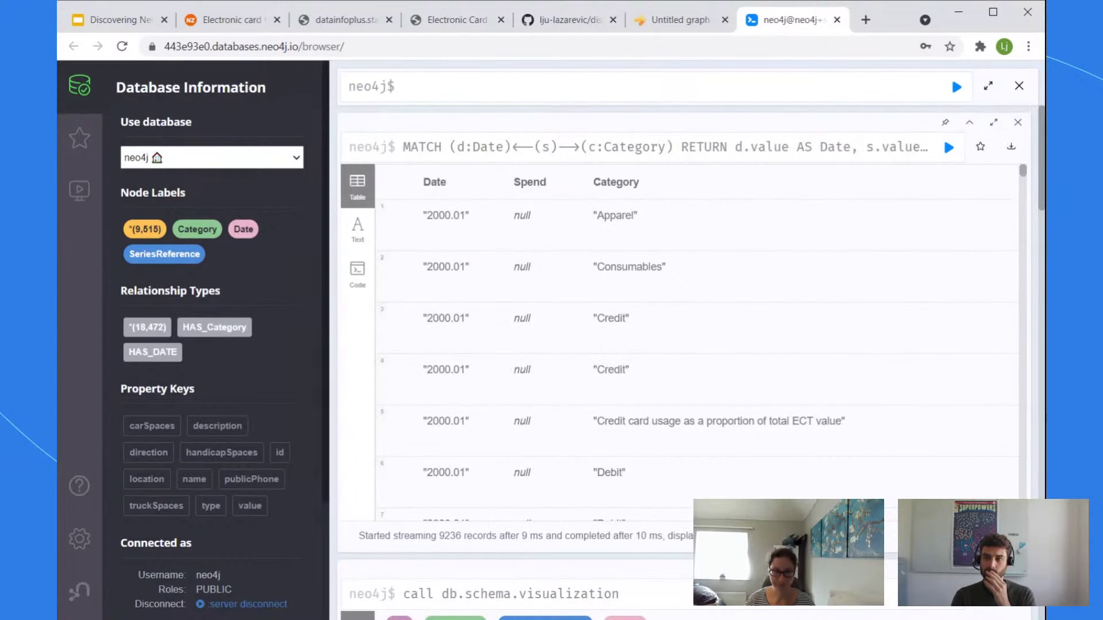
key(ctrl+v)
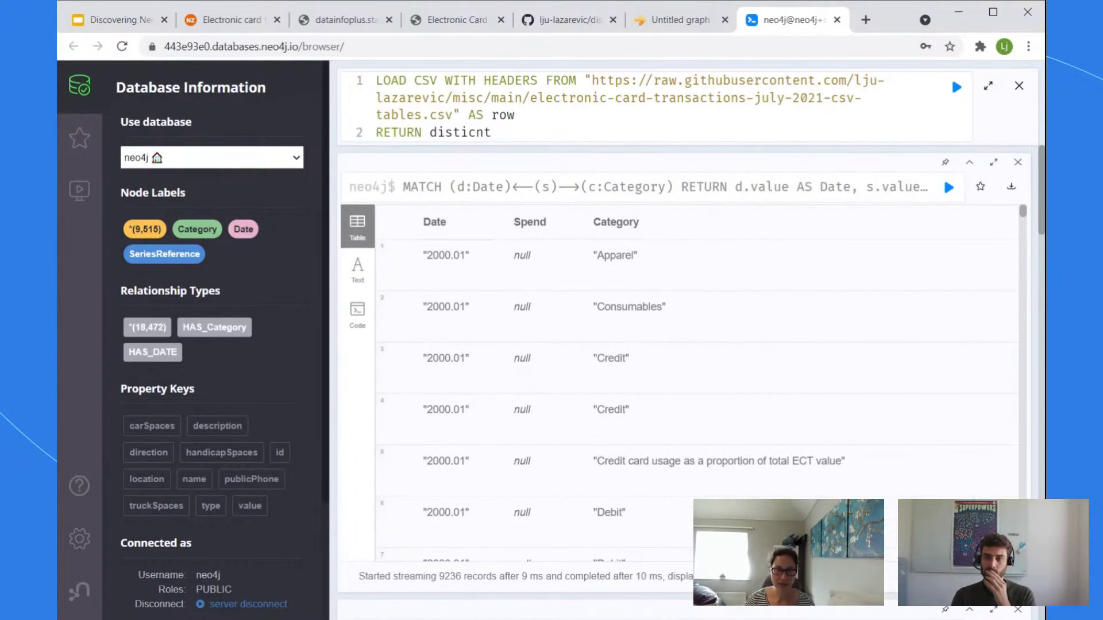
Step: Replace disticnt in the LOAD CSV query with row.Data_value and run the query
key(shift+Left)
key(shift+Left)
key(shift+Left)
key(shift+Left)
key(shift+Left)
key(shift+Left)
key(shift+Left)
key(shift+Left)
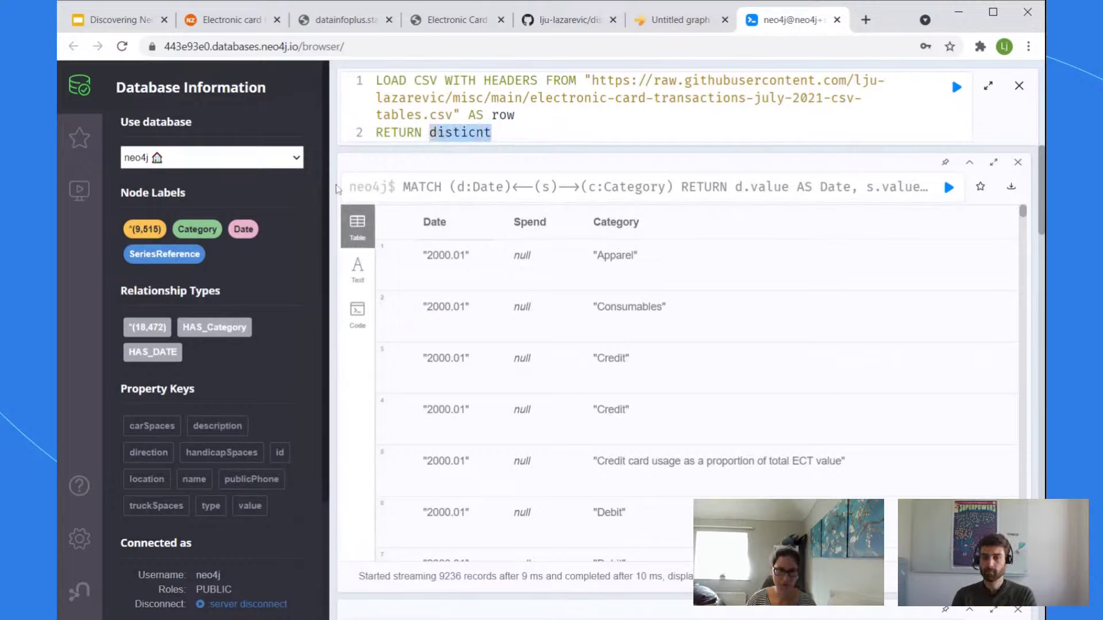
text(row.)
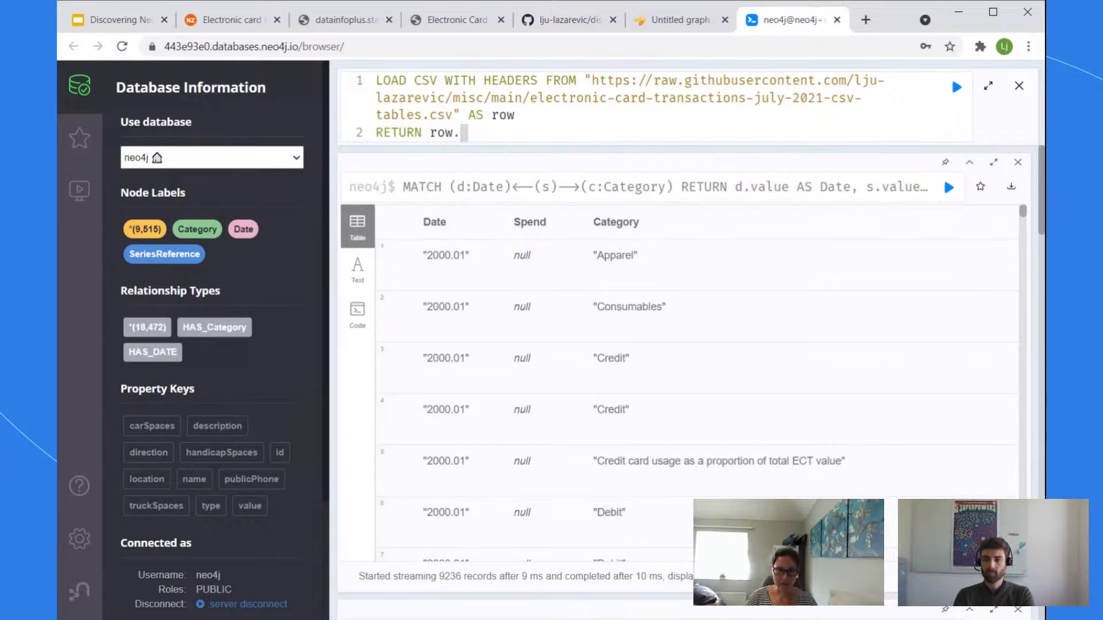
text(Data)
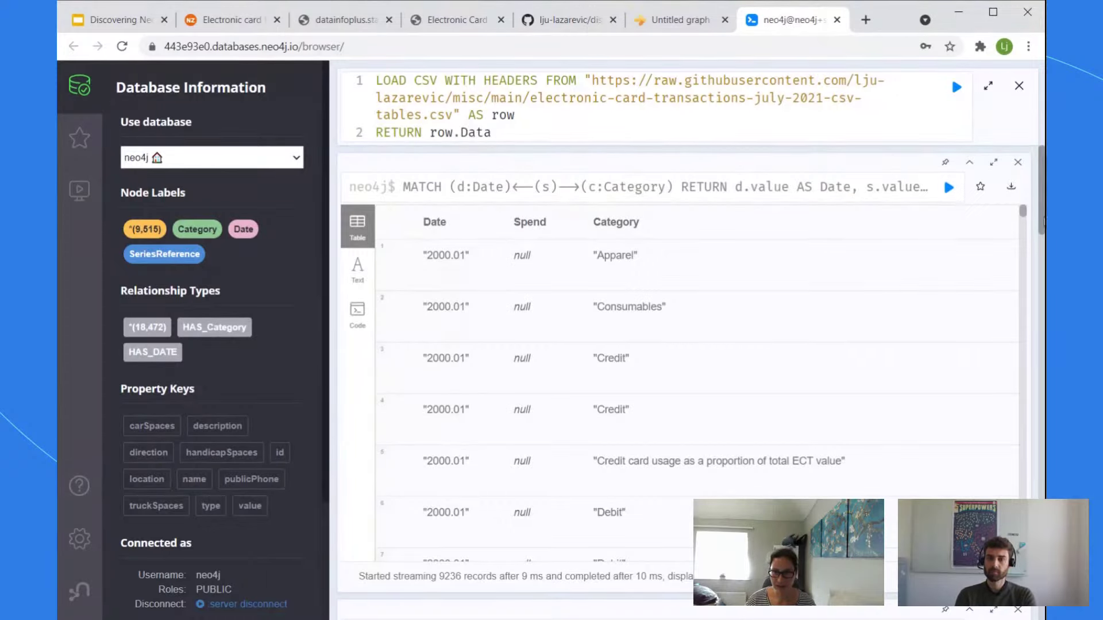
drag(1023, 211, 999, 3)
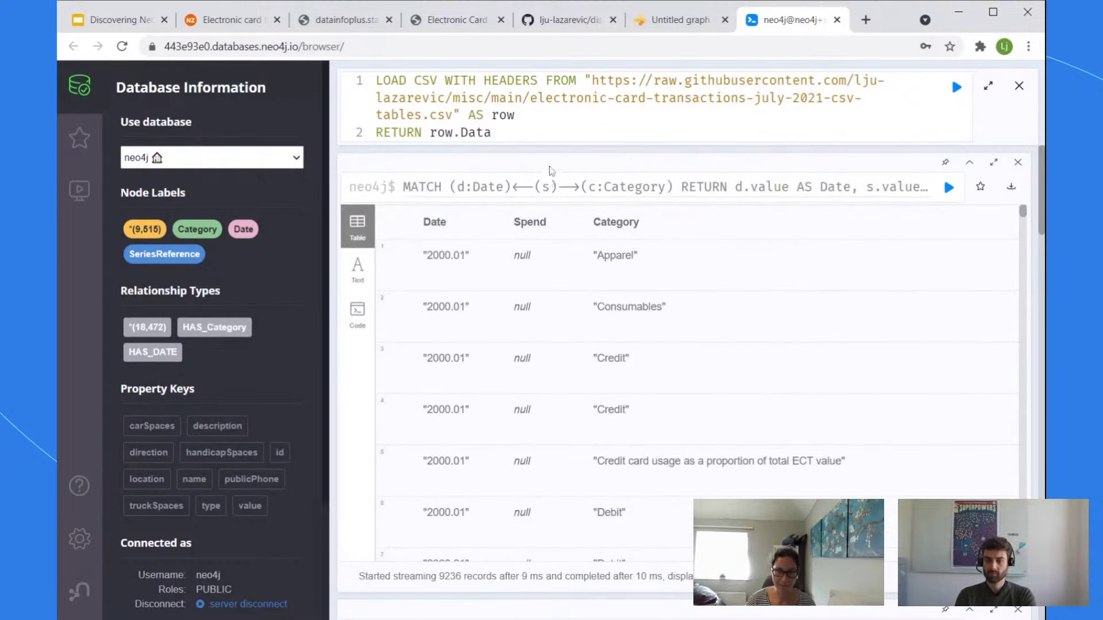
text(_)
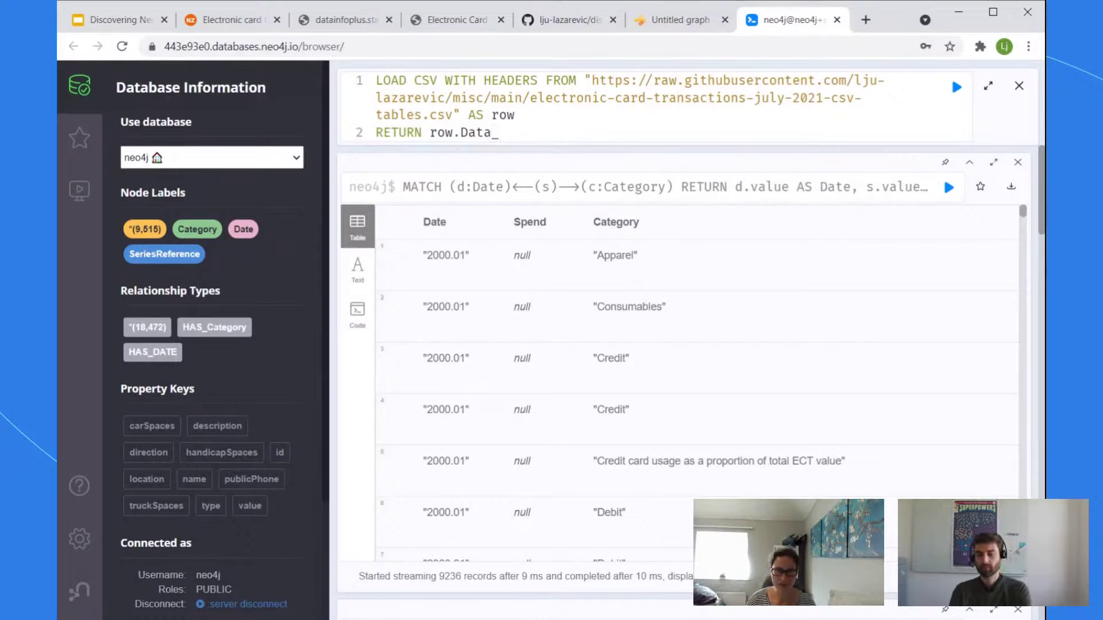
text(value)
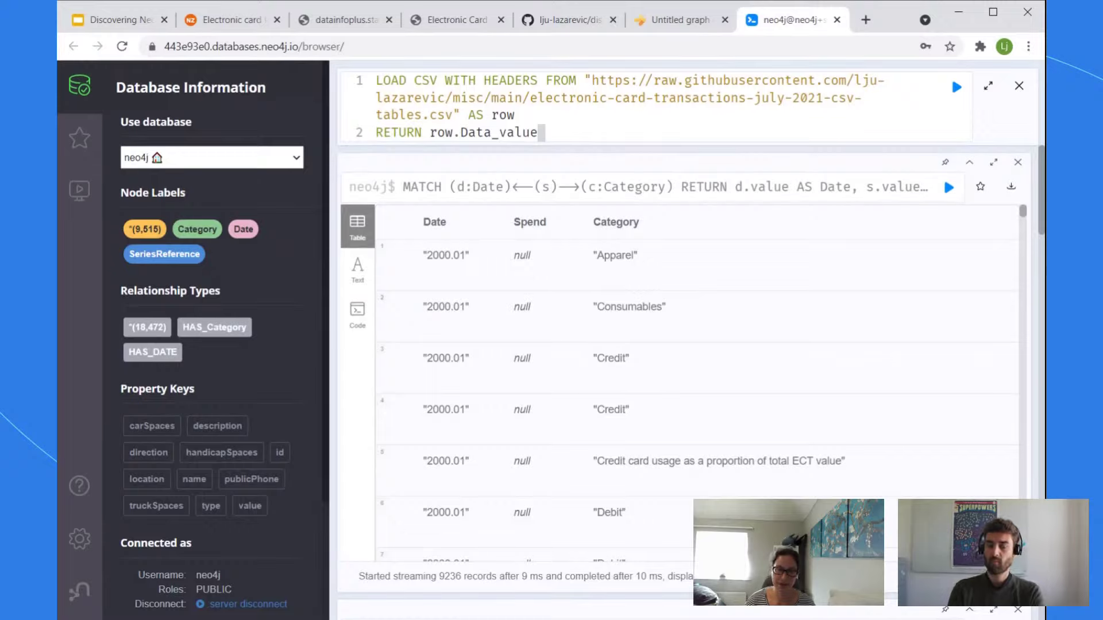
key(ctrl+Return)
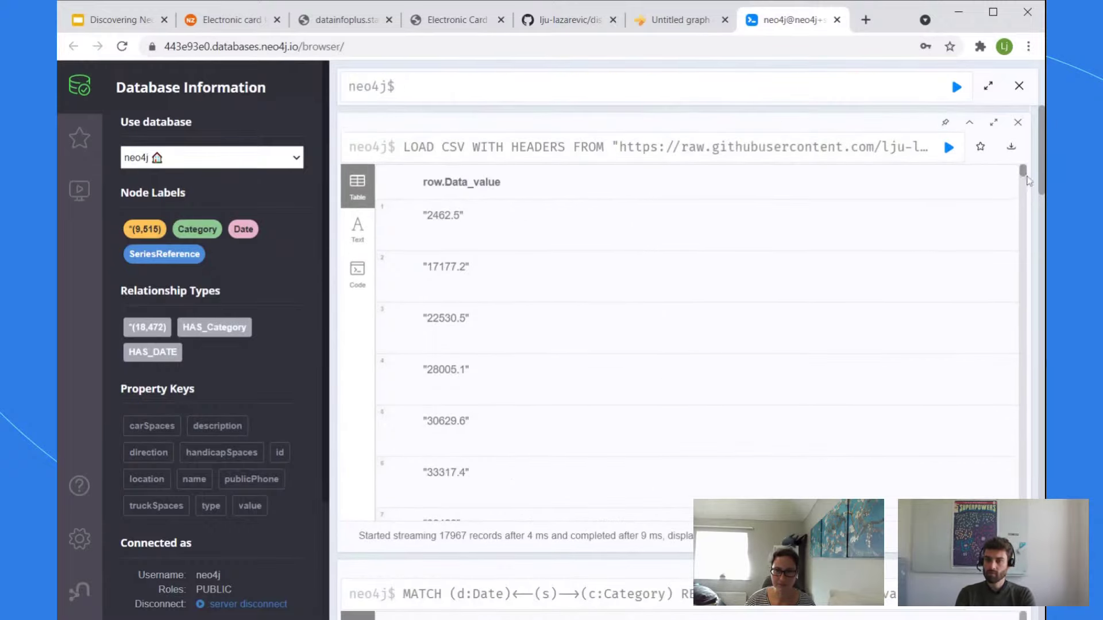
mouse_move(1023, 171)
mouse_down()
mouse_move(1024, 511)
mouse_move(1023, 172)
mouse_up()
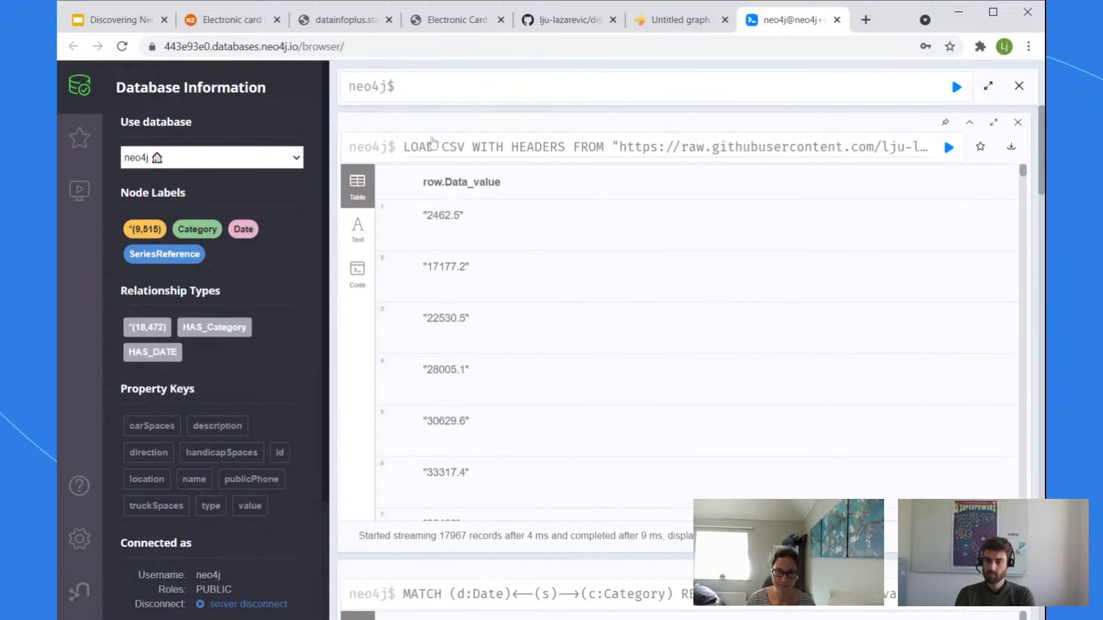
Step: Wrap row.Data_value in tofloat() in the RETURN line of the LOAD CSV query and rerun it
click(467, 148)
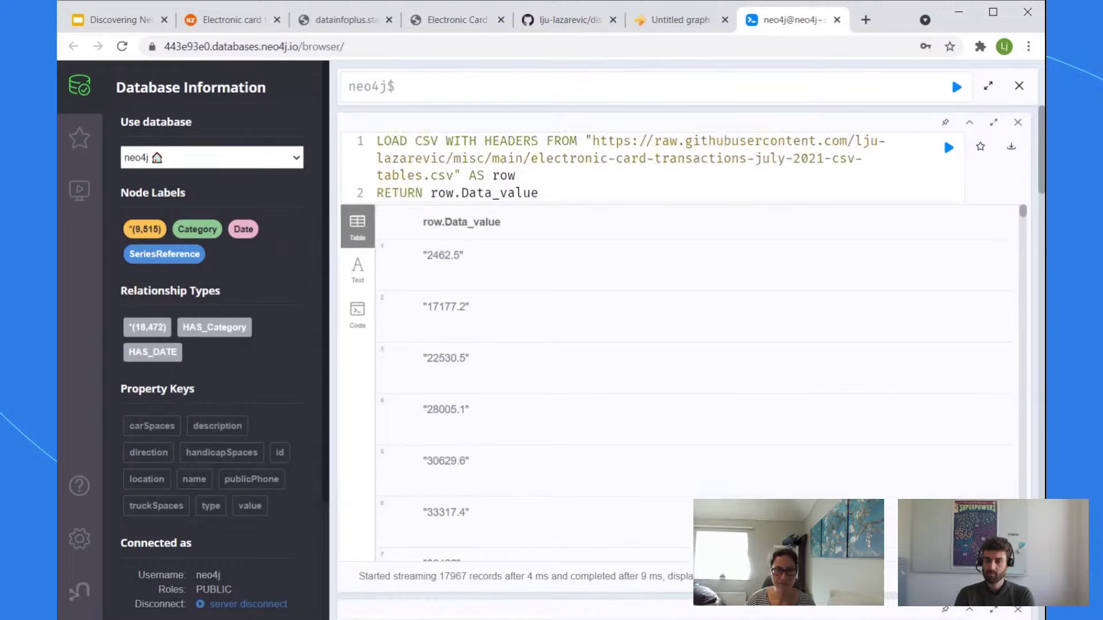
click(464, 195)
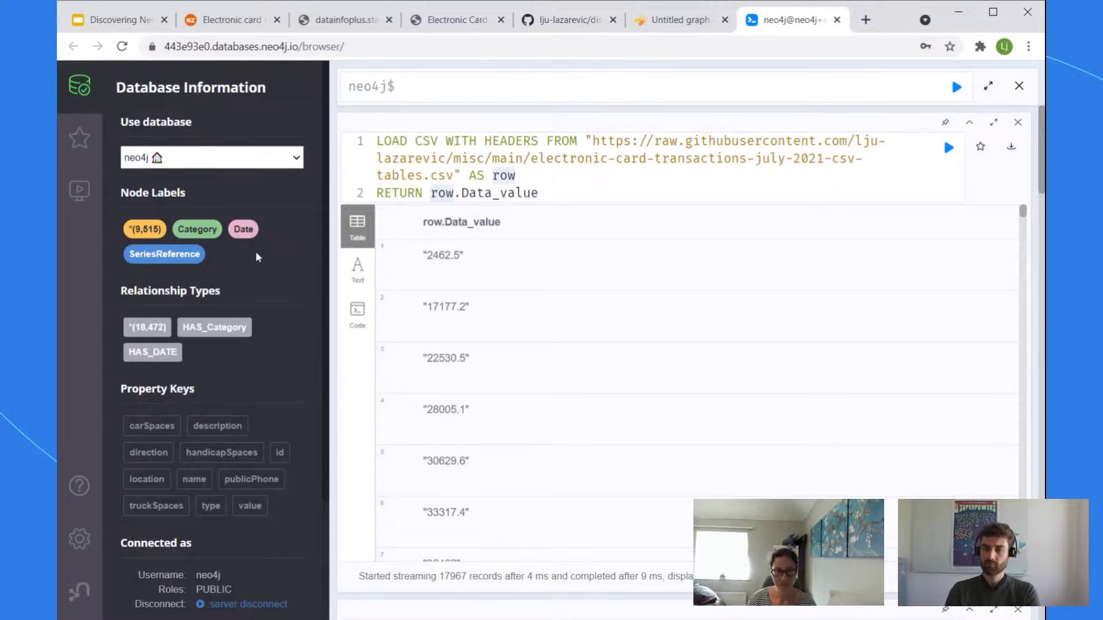
text(tofloat()
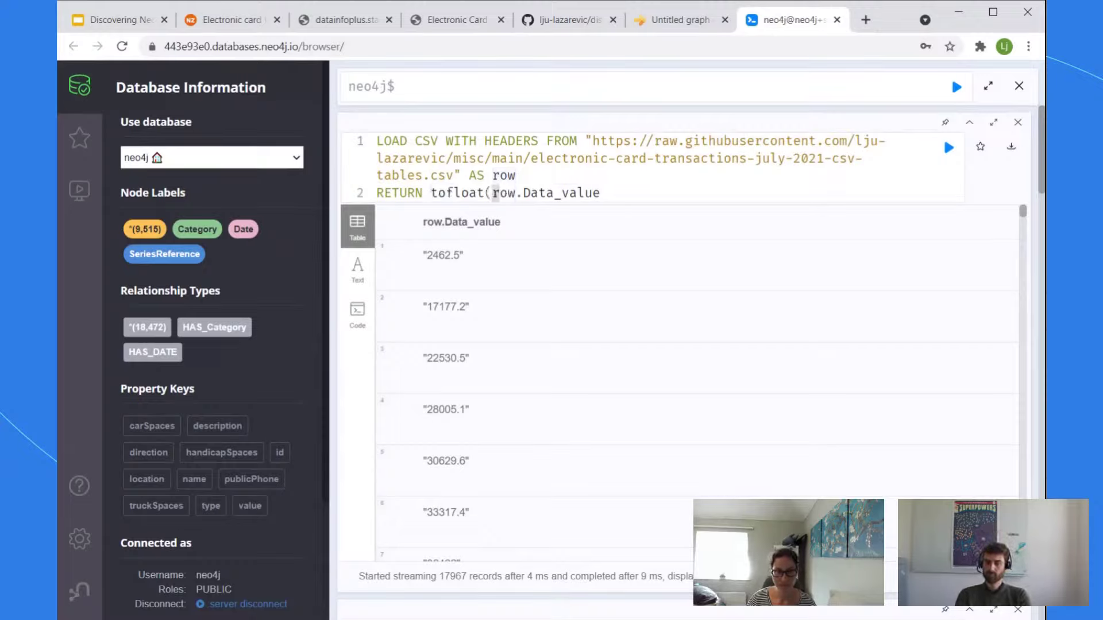
click(601, 193)
text())
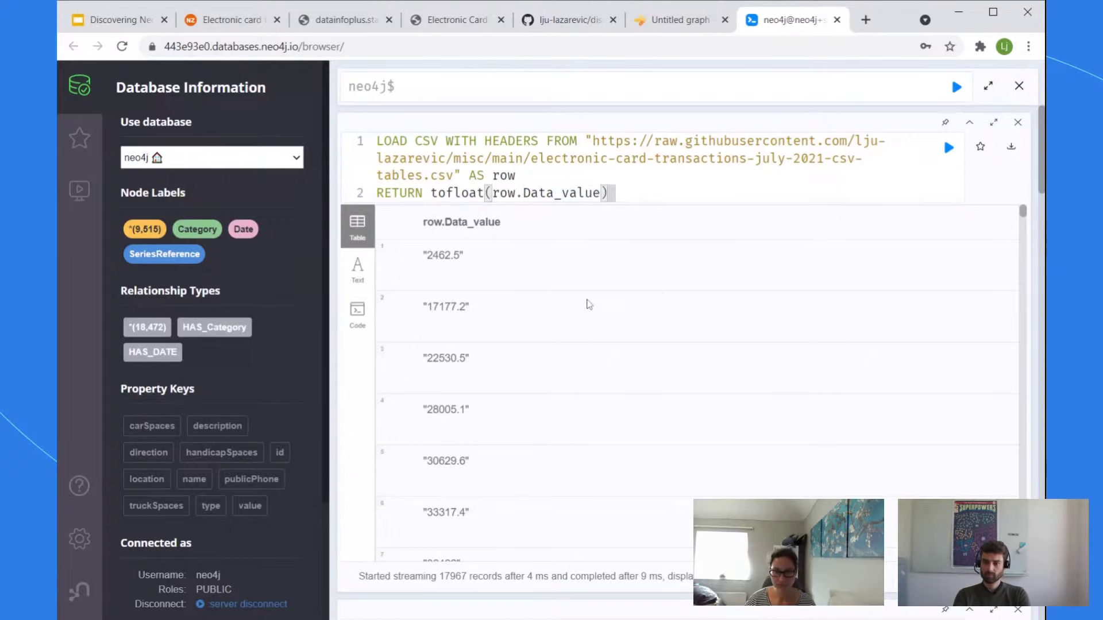
key(ctrl+Return)
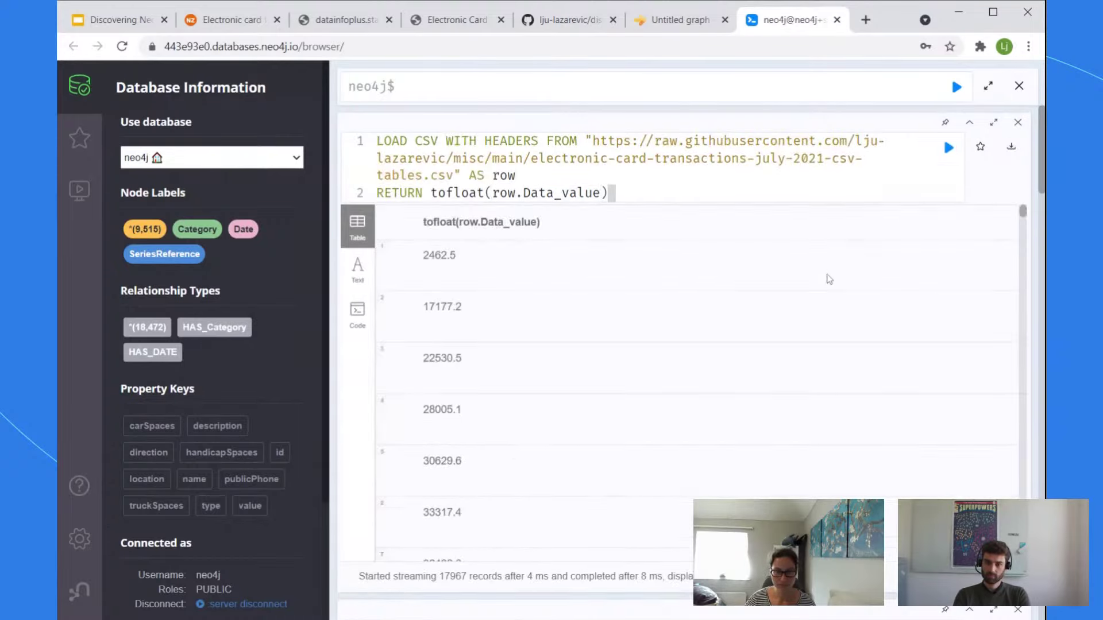
scroll(878, 265, down, 2)
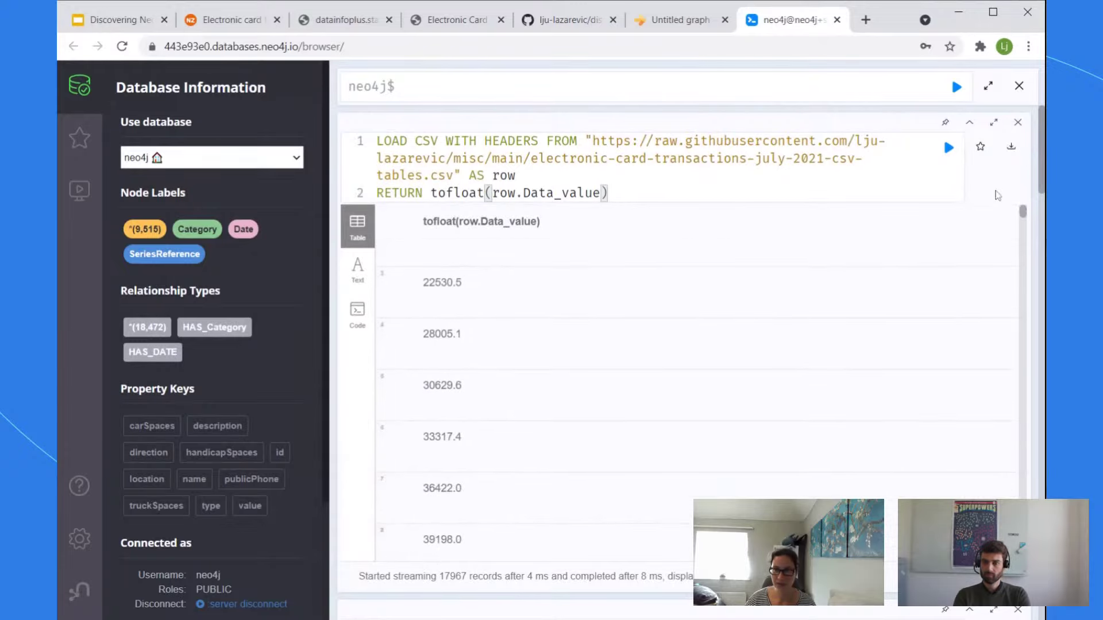
Step: Return to the earlier MATCH query for Date, Spend and Category and open it for editing
drag(1041, 161, 1029, 326)
scroll(1031, 293, up, 8)
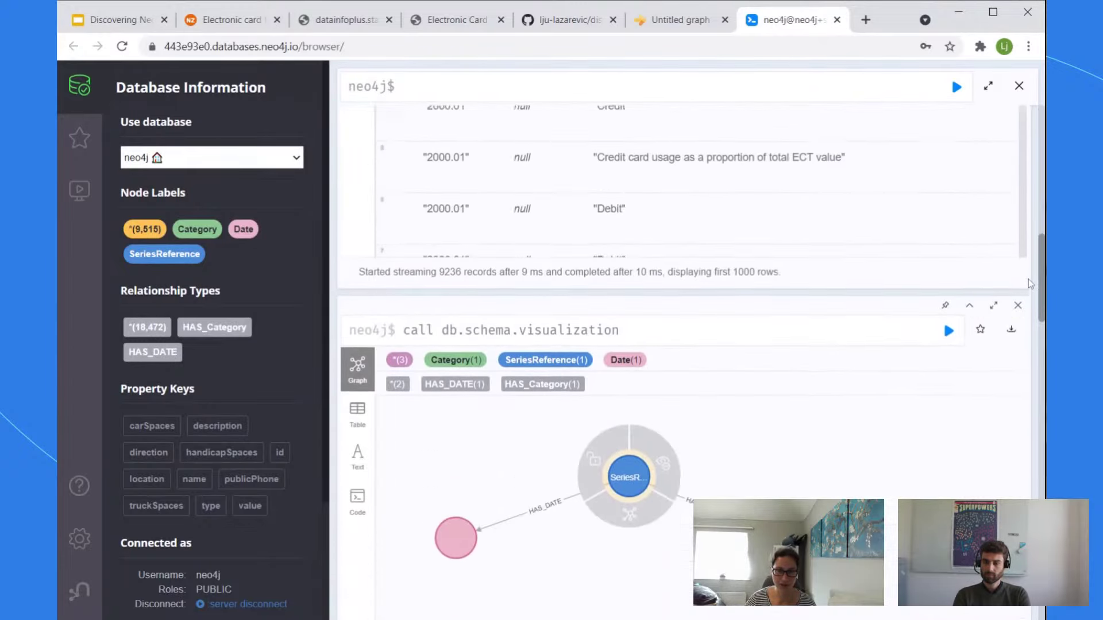
scroll(552, 253, up, 4)
scroll(574, 287, up, 1)
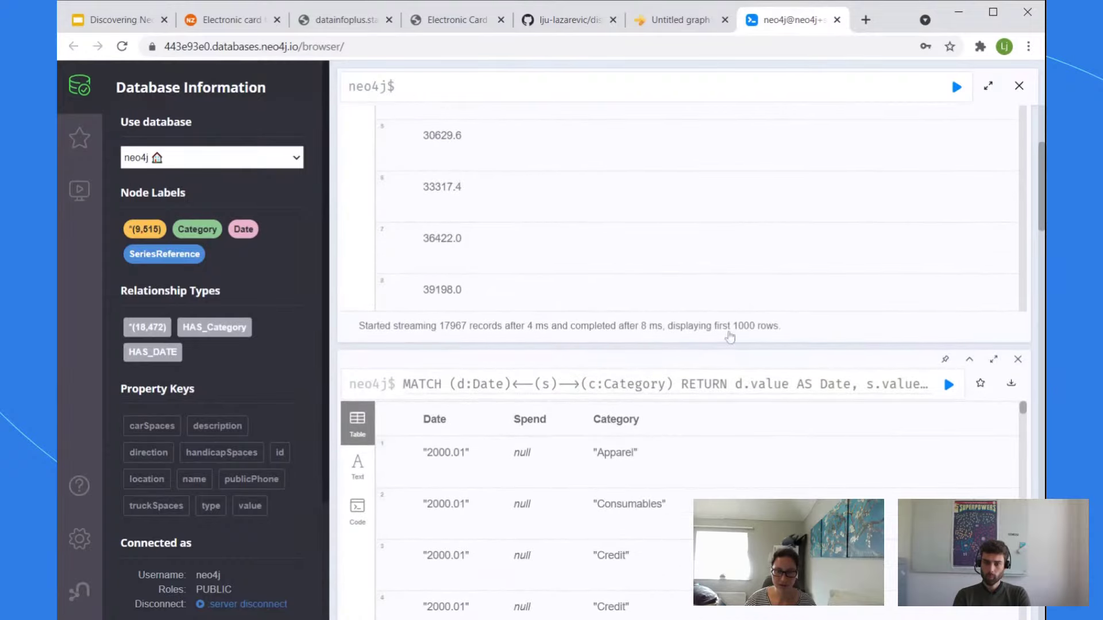
click(736, 375)
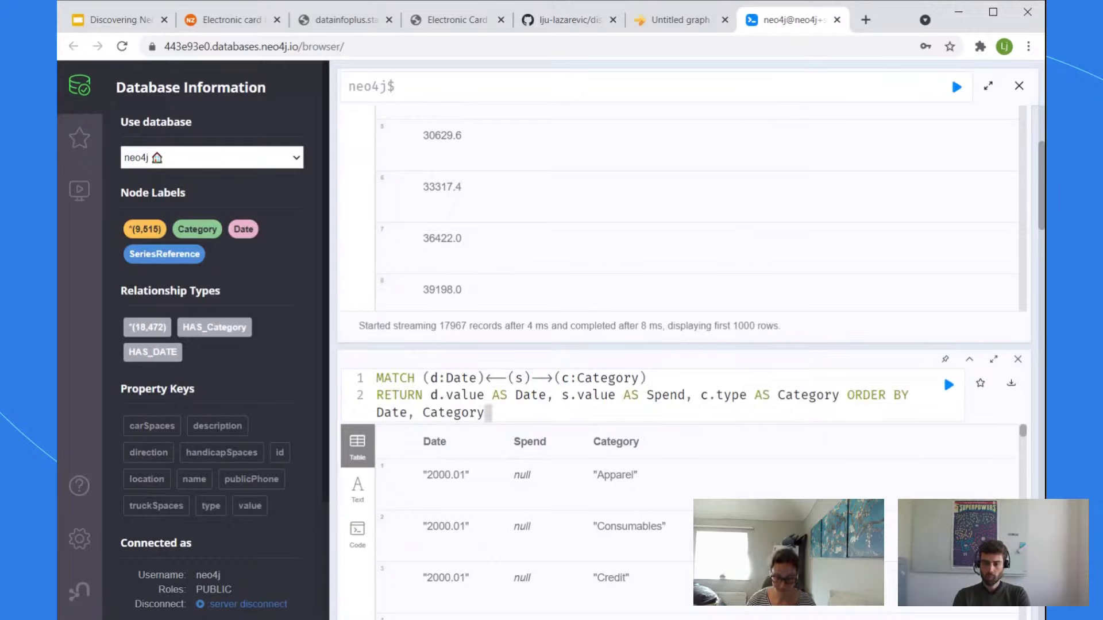
text(Date)
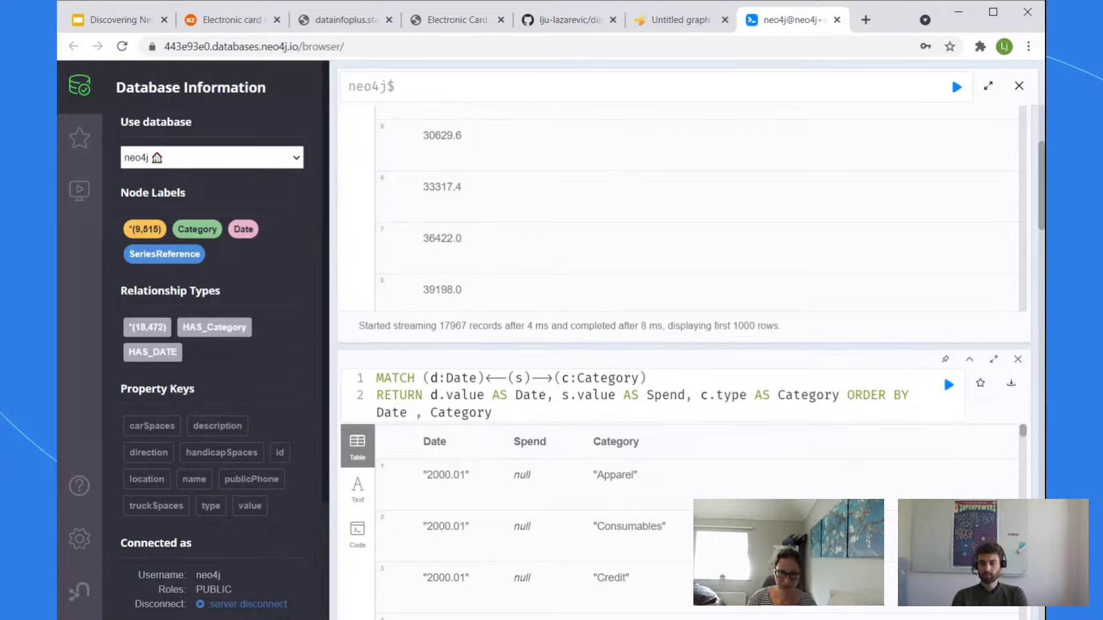
text( DESC)
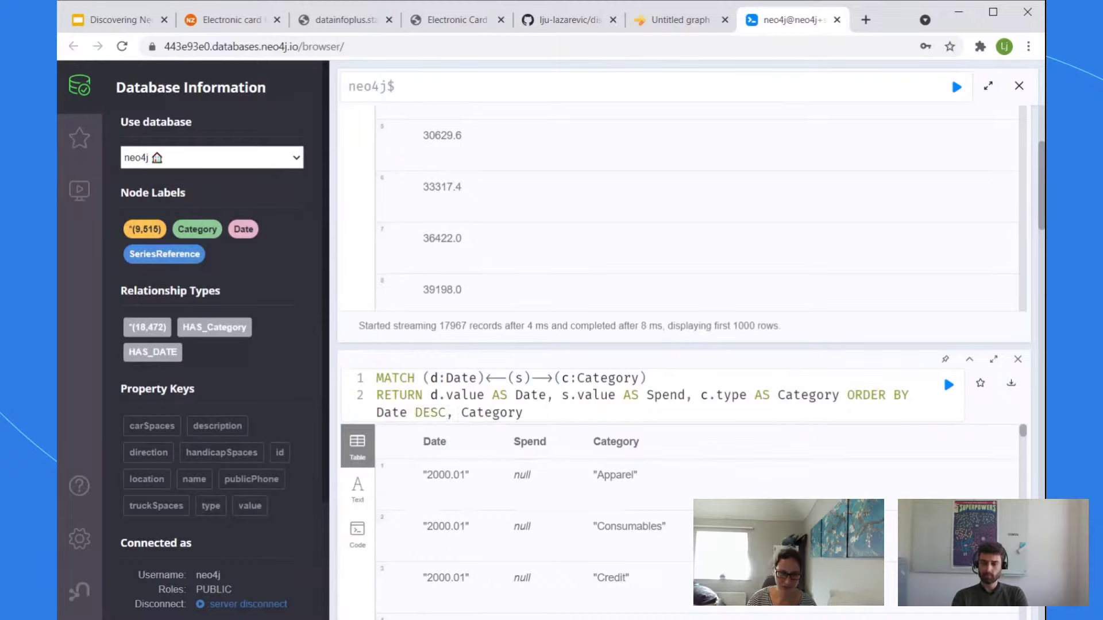
key(BackSpace)
key(BackSpace)
key(BackSpace)
key(BackSpace)
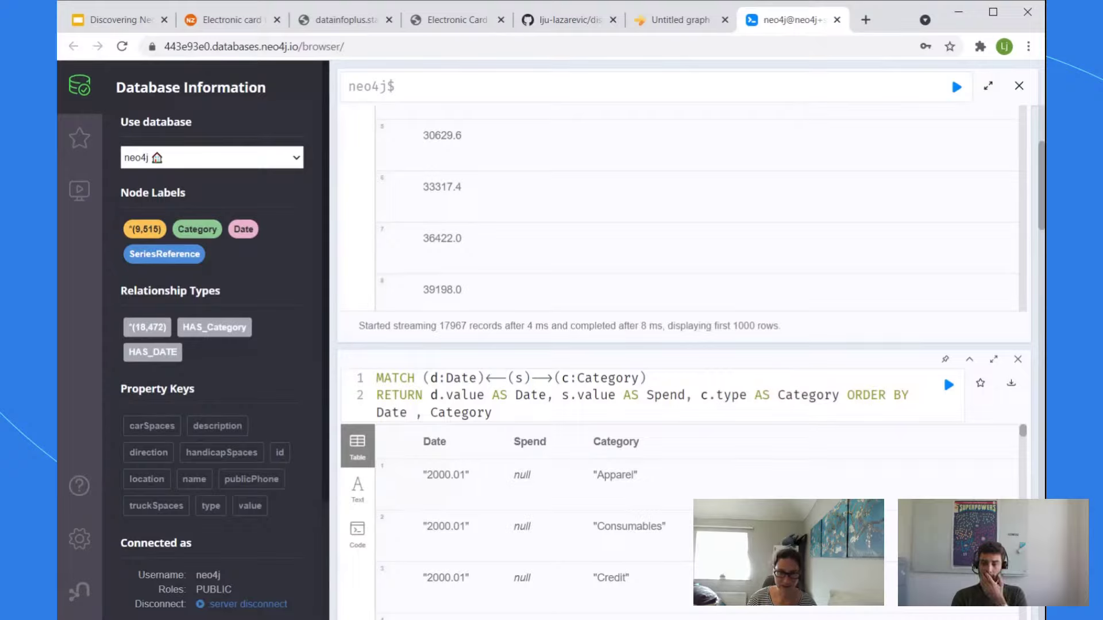
Step: Remove Category from the ORDER BY clause, sort by Date DESC only and run the query
key(Delete)
key(Delete)
key(Delete)
key(Delete)
key(Delete)
key(Delete)
key(Delete)
key(Delete)
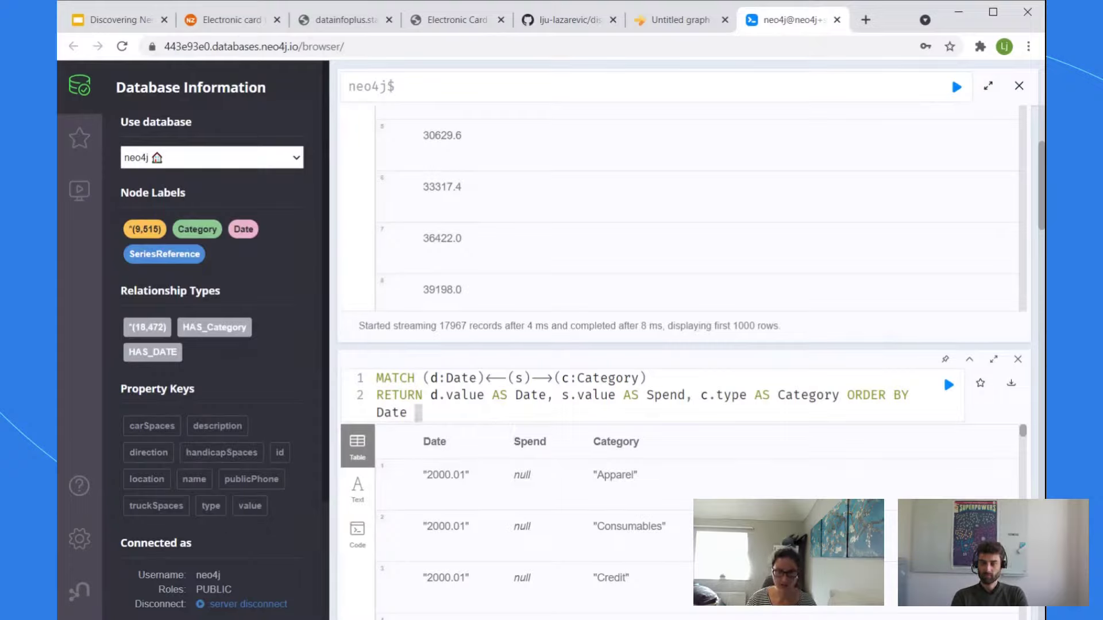
text(DESC)
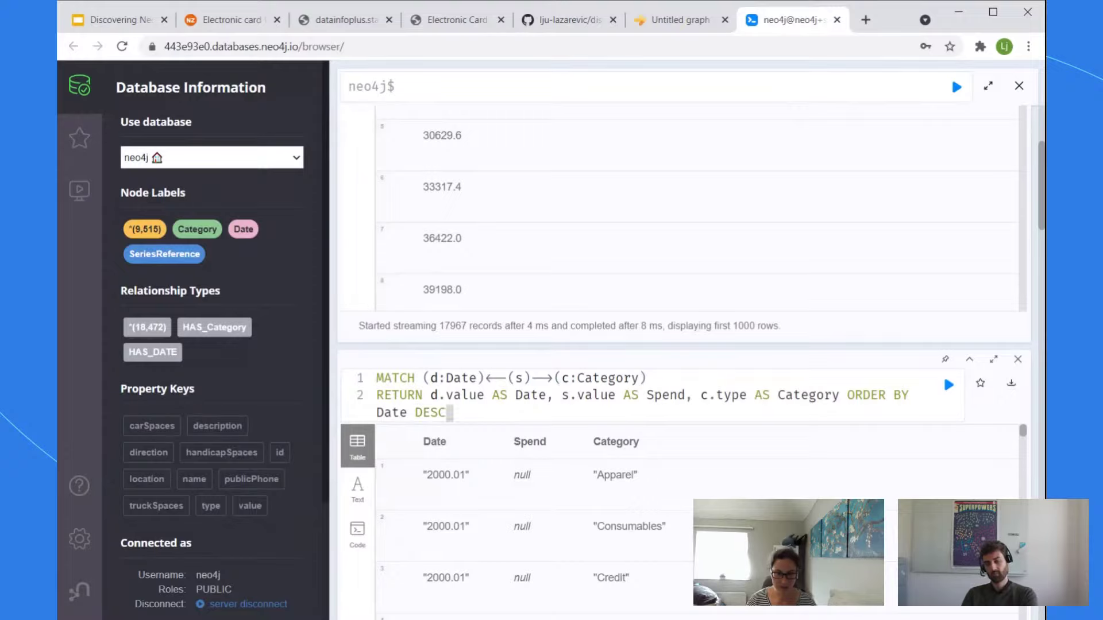
key(ctrl+Return)
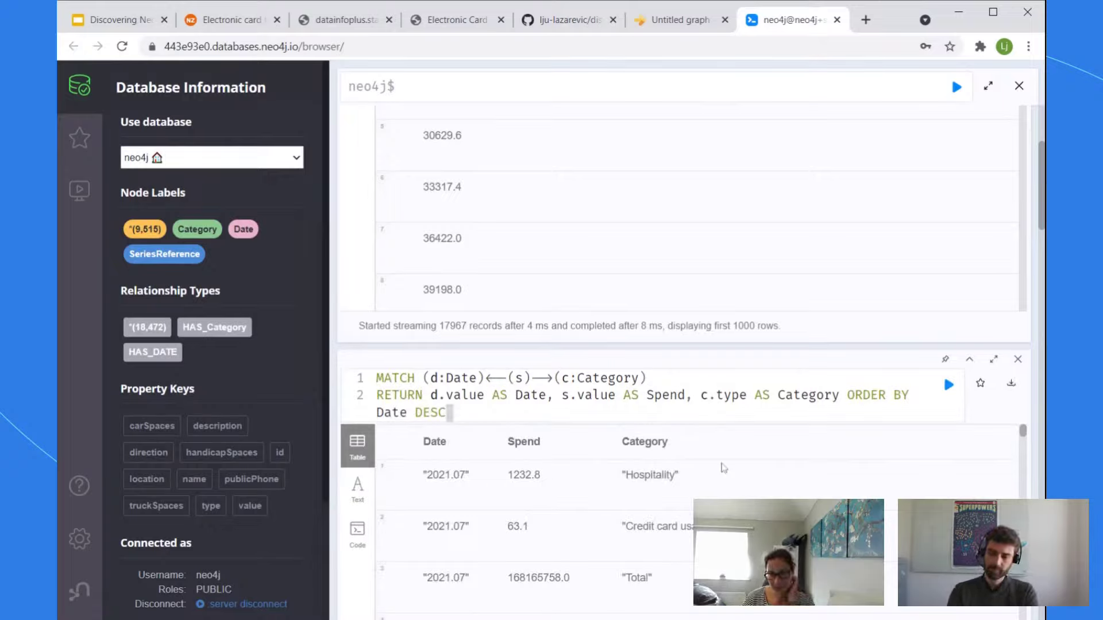
Step: Remove DESC and restore the sort clause to ORDER BY Date, Category
key(shift+Left)
key(shift+Left)
key(shift+Left)
key(shift+Left)
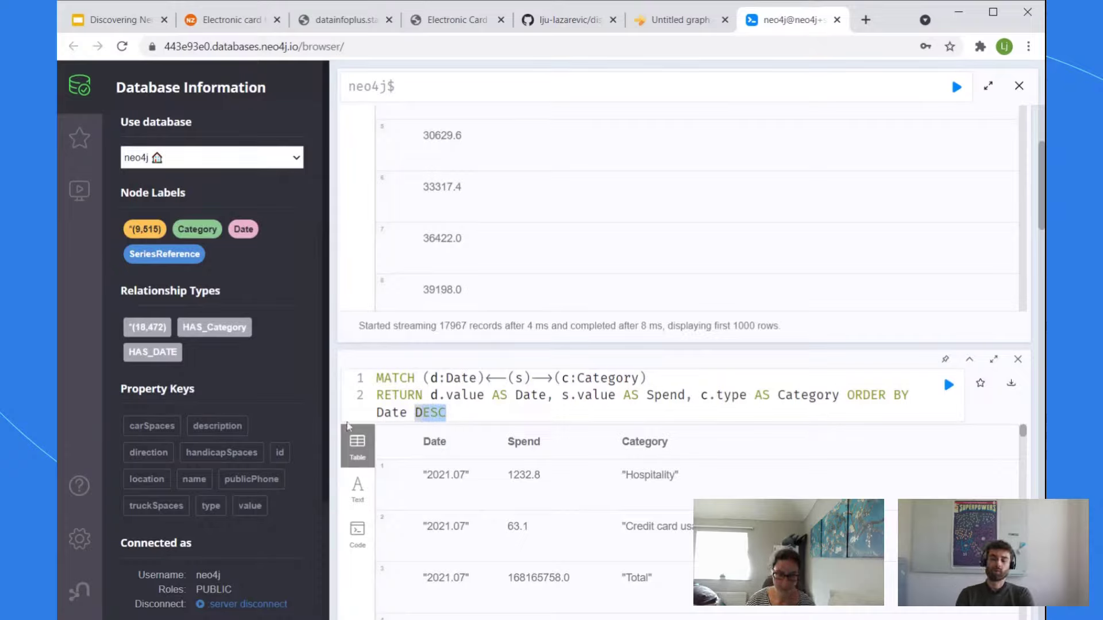
key(BackSpace)
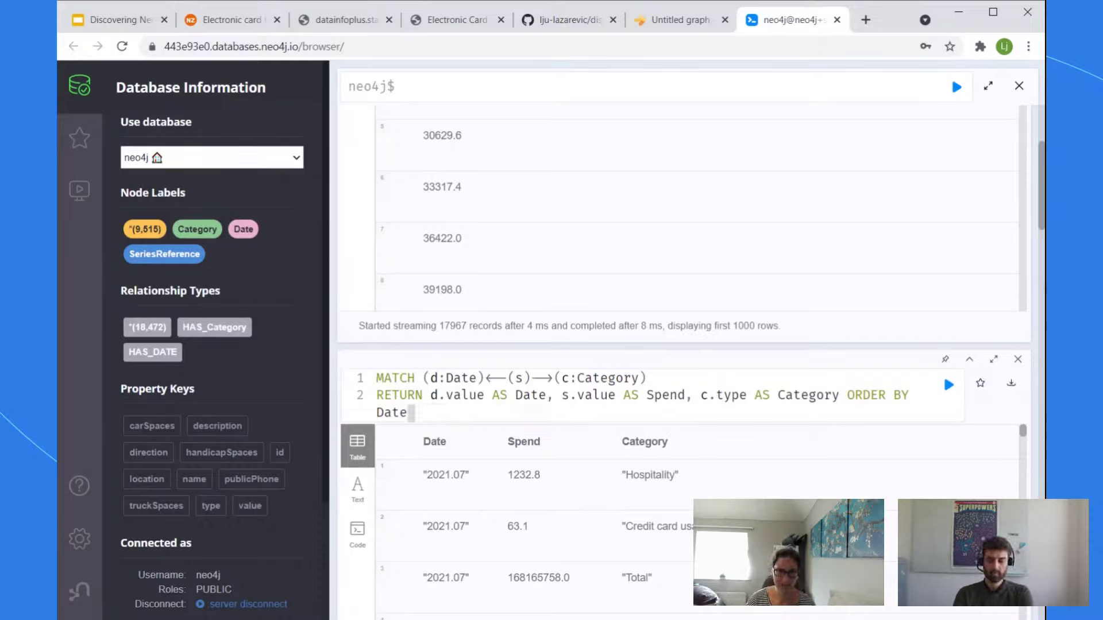
text(,)
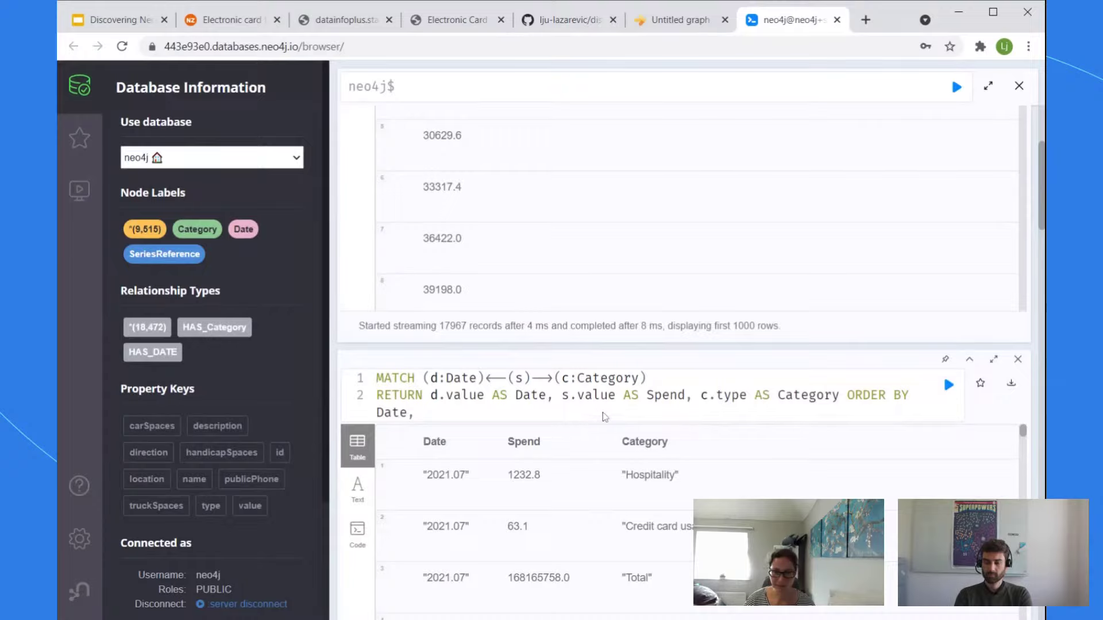
text(Category)
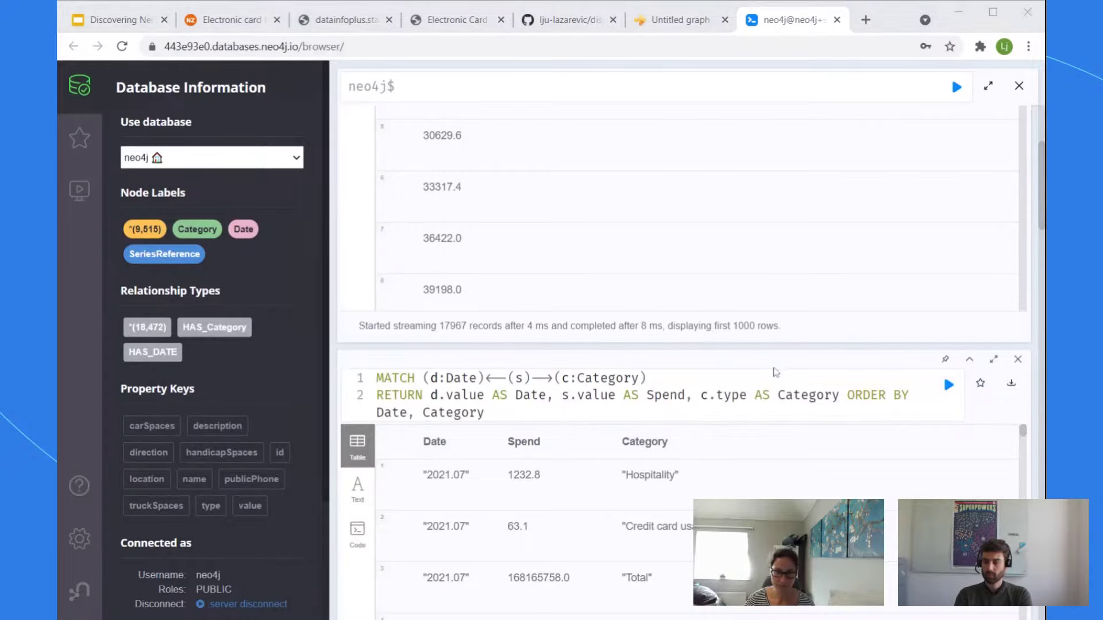
Step: Insert the line WHERE s.value IS NOT NULL between MATCH and RETURN, run the query and bring its result rows into view
scroll(726, 397, up, 1)
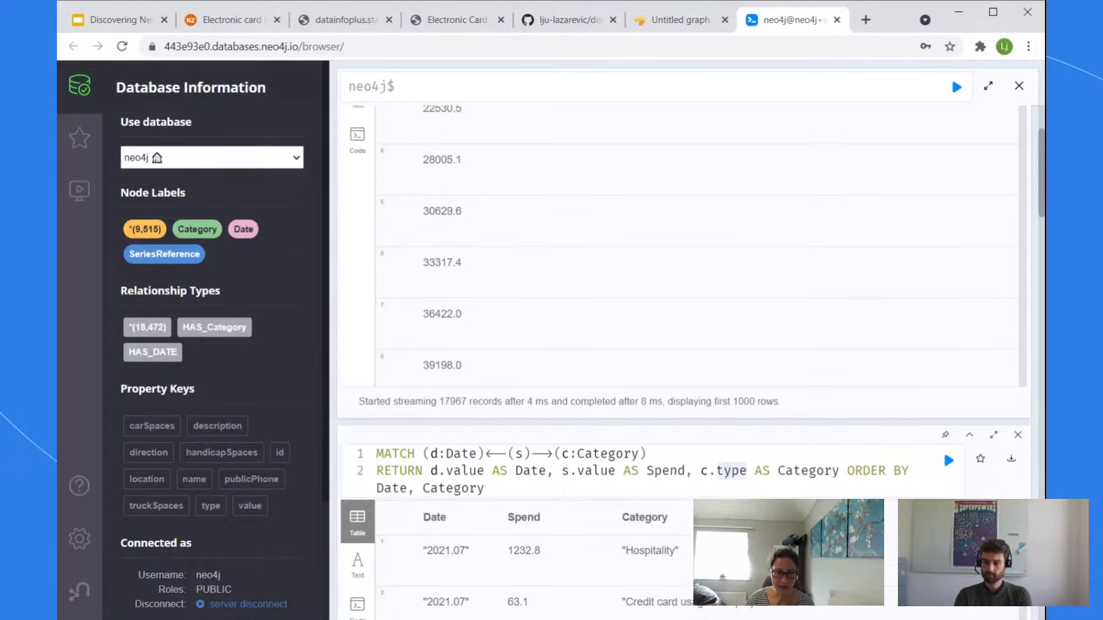
click(650, 454)
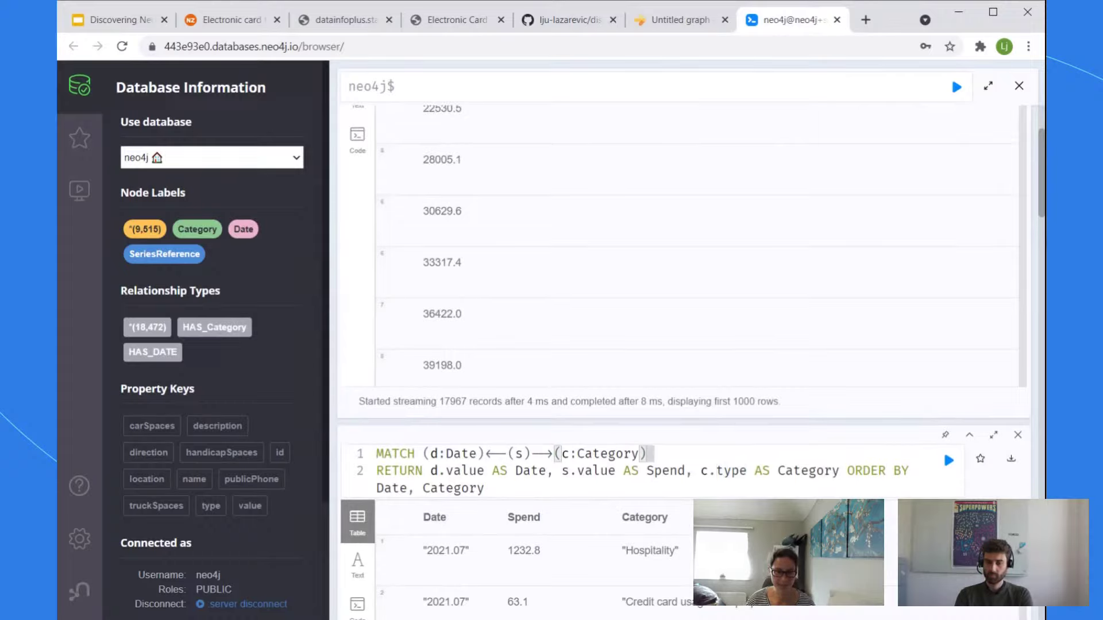
key(Return)
text(WHERE)
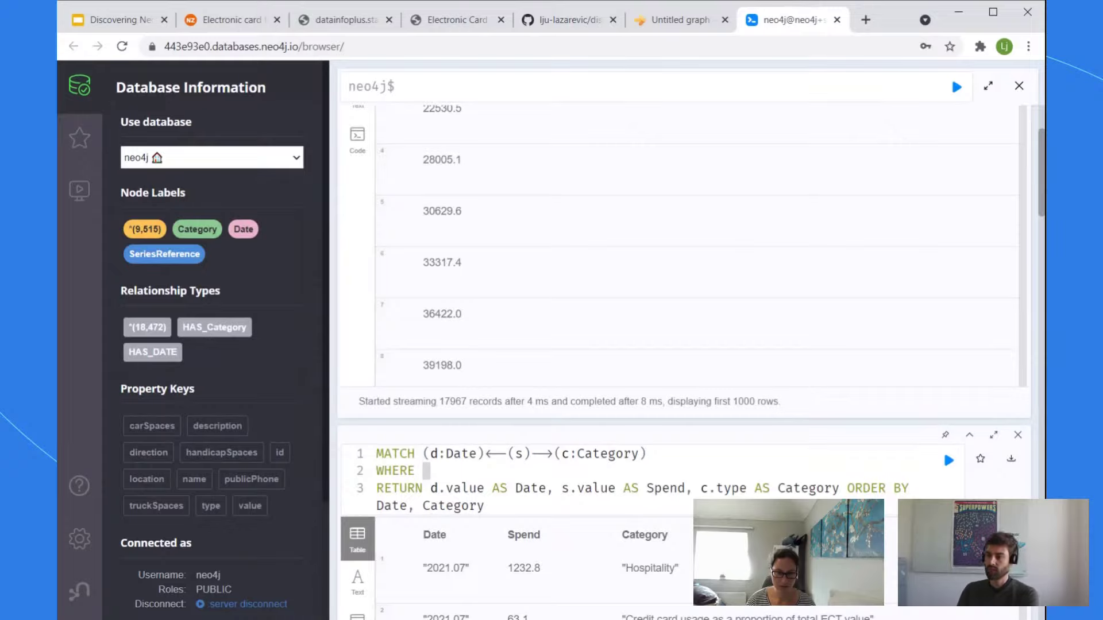
text(s.value)
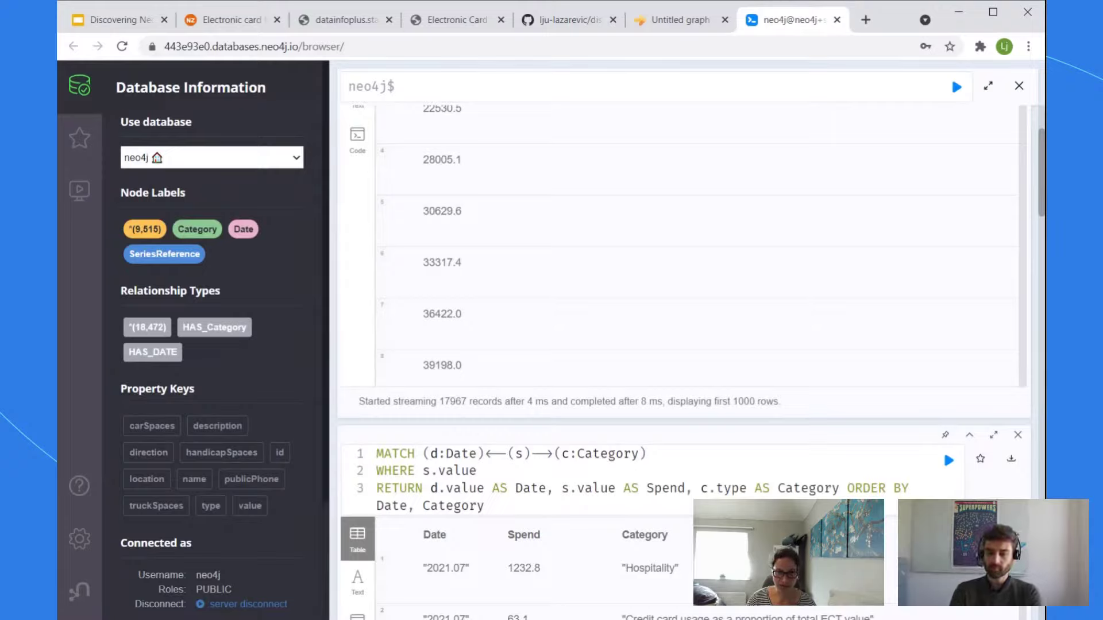
text(IS NOT )
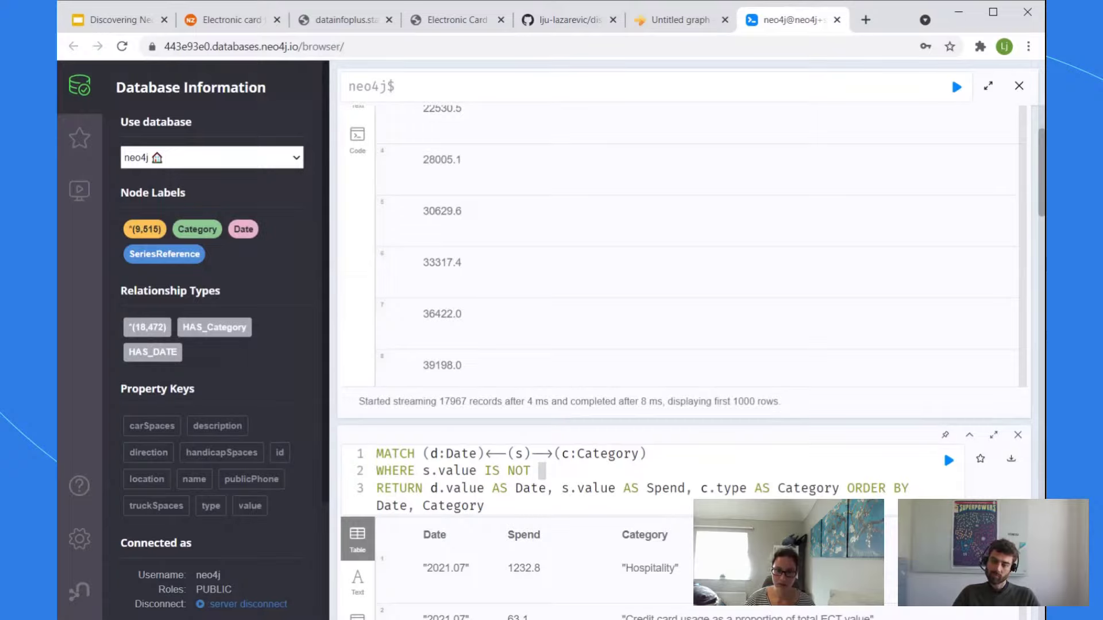
text(NULL)
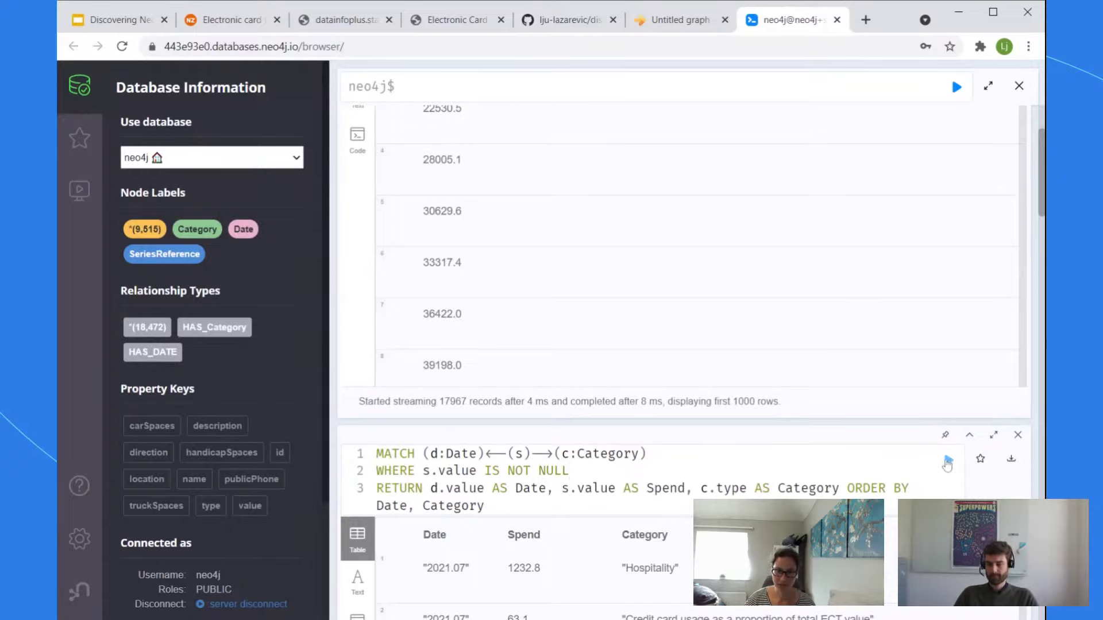
scroll(943, 217, down, 2)
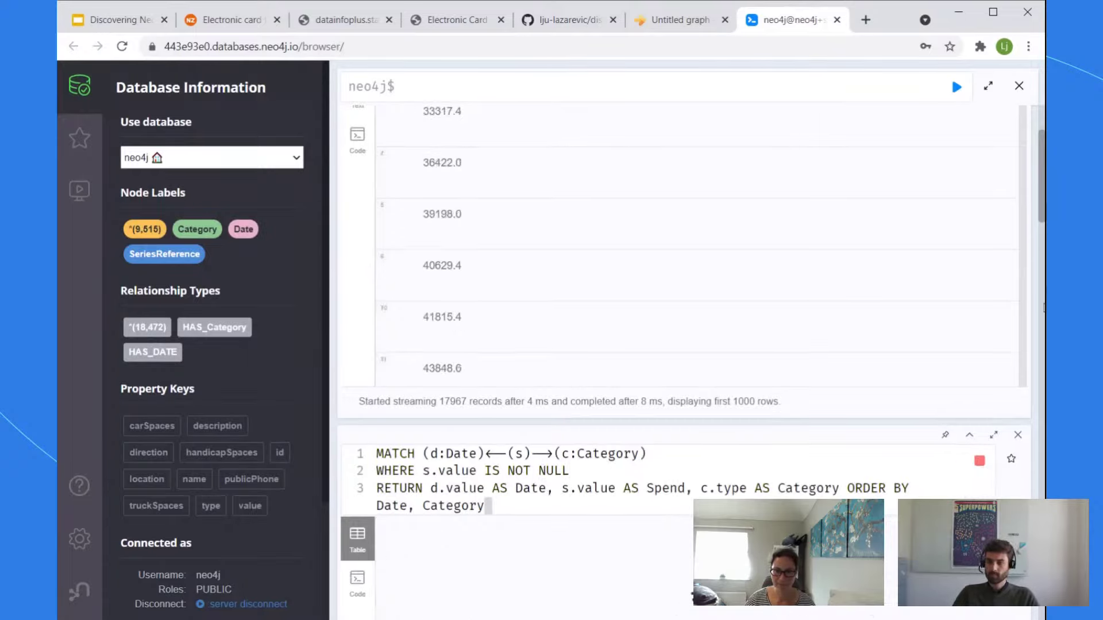
scroll(1041, 151, down, 1)
scroll(1040, 151, down, 5)
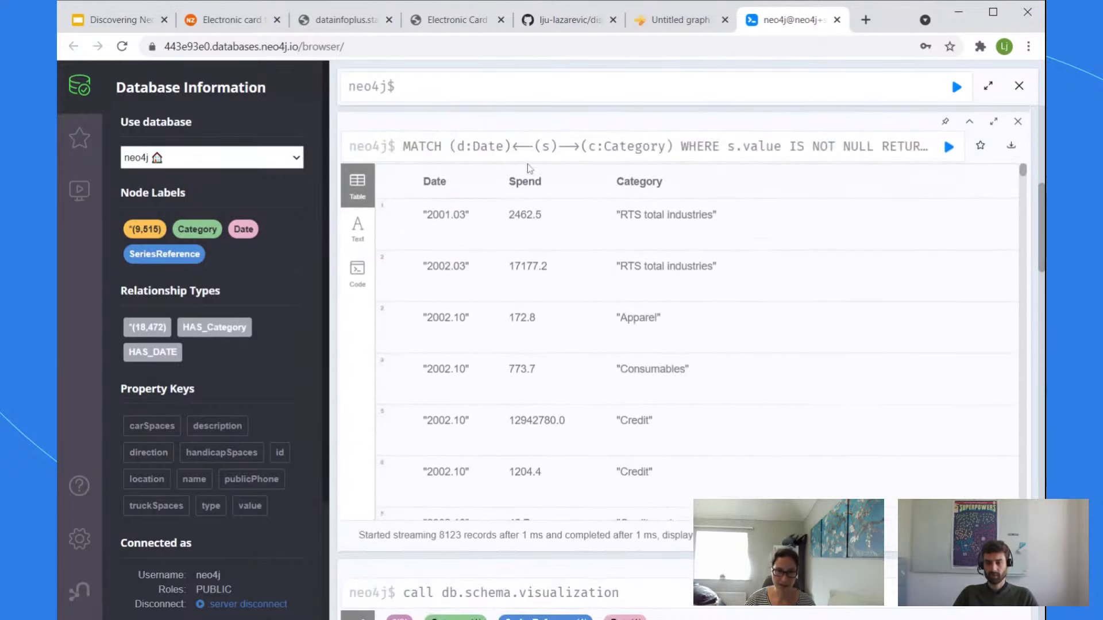
Step: Open the filtered MATCH query for Date, Spend and Category in its result frame to show its full text
scroll(733, 293, up, 4)
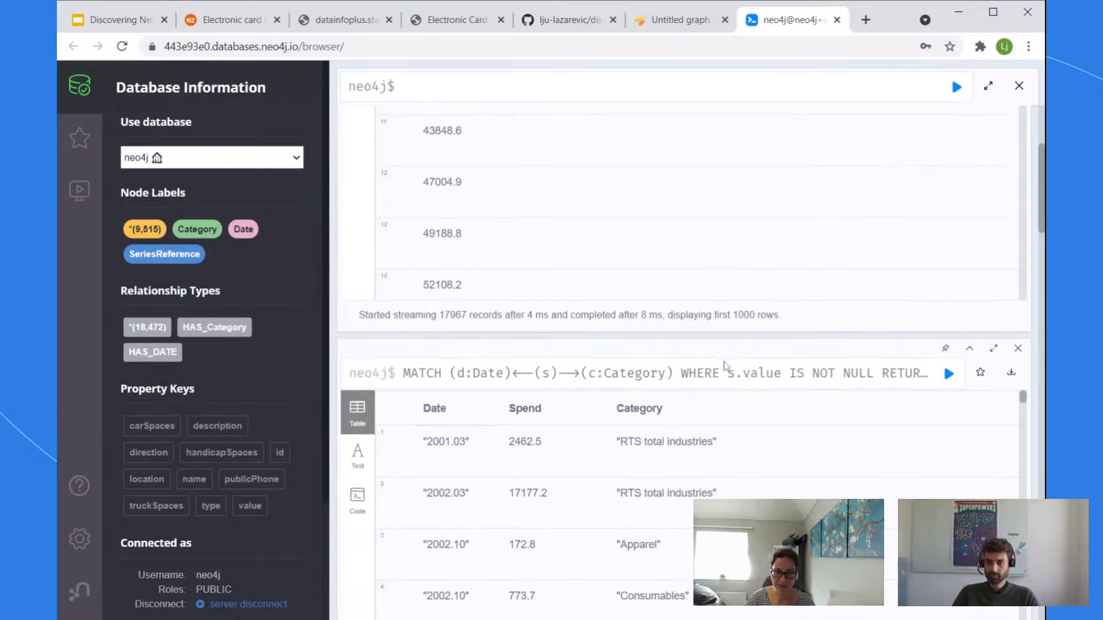
click(716, 381)
key(ctrl+a)
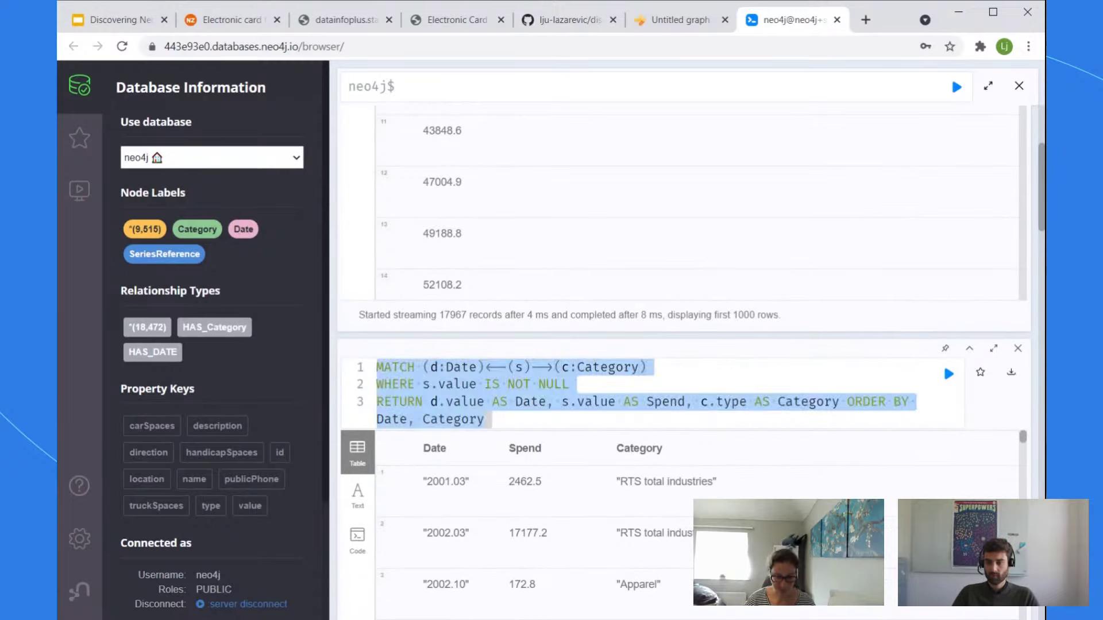
click(713, 402)
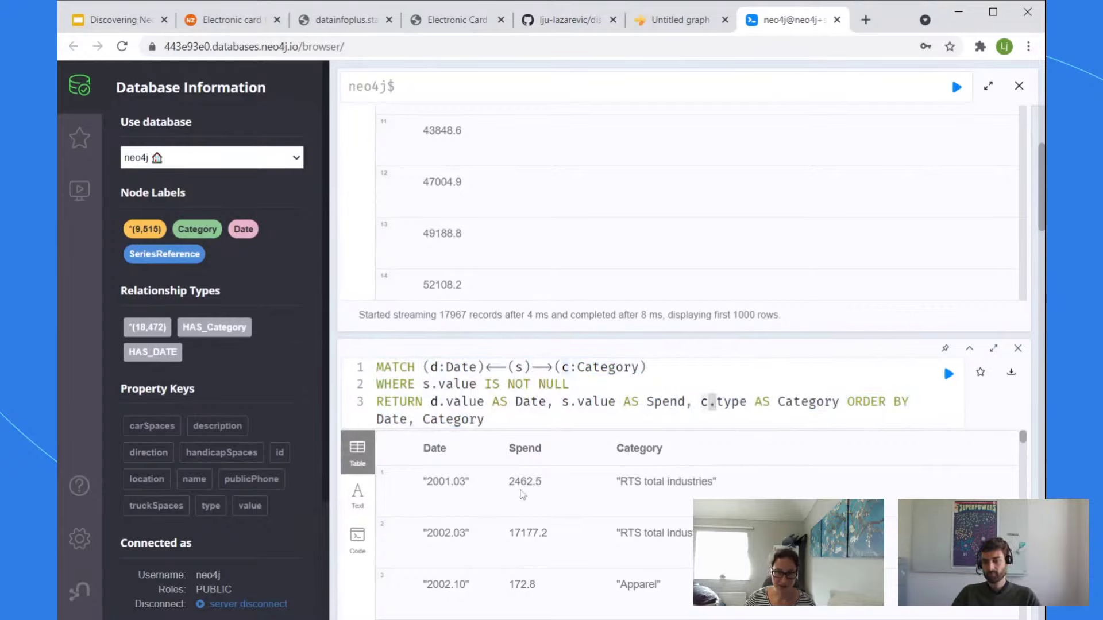
Step: Examine the Spend values and Category names in the first rows of the filtered query's results
scroll(657, 524, down, 2)
scroll(657, 524, up, 2)
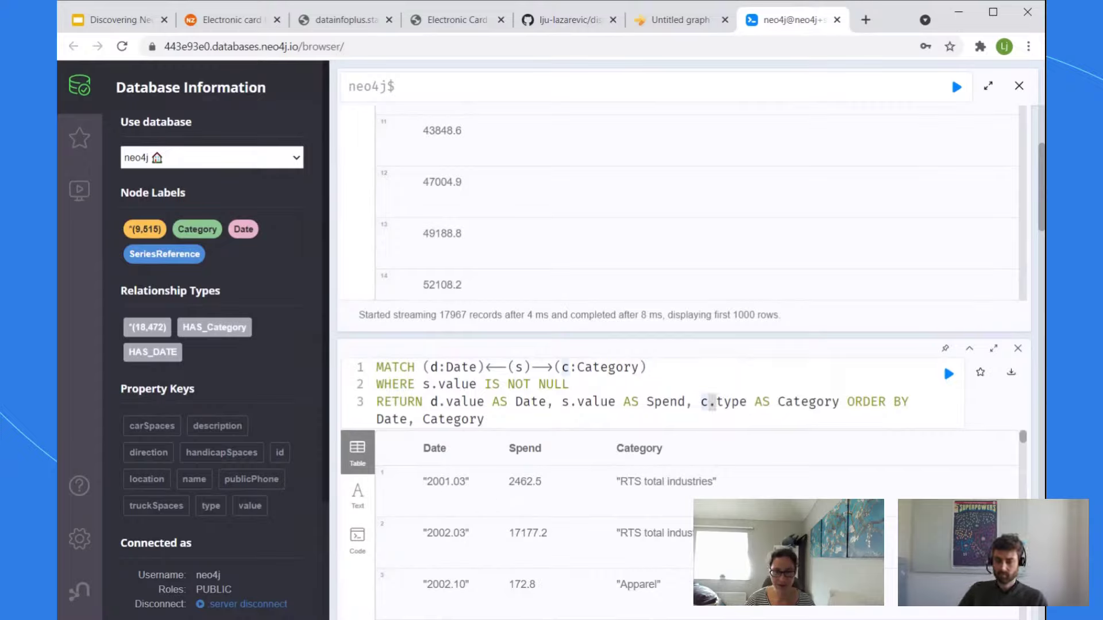
scroll(632, 528, down, 1)
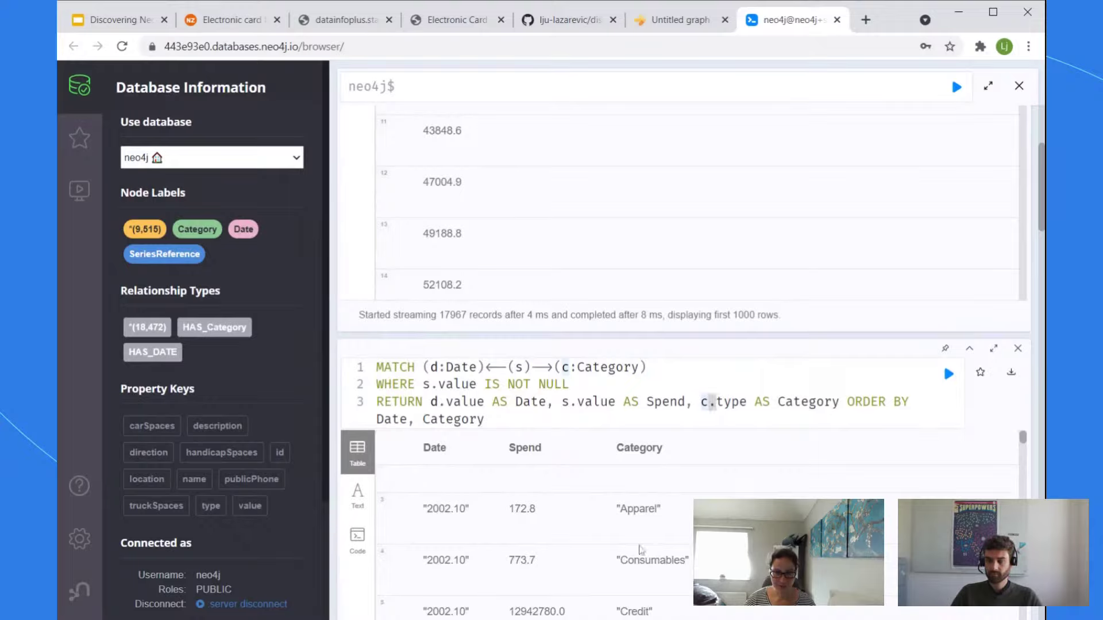
scroll(631, 540, down, 1)
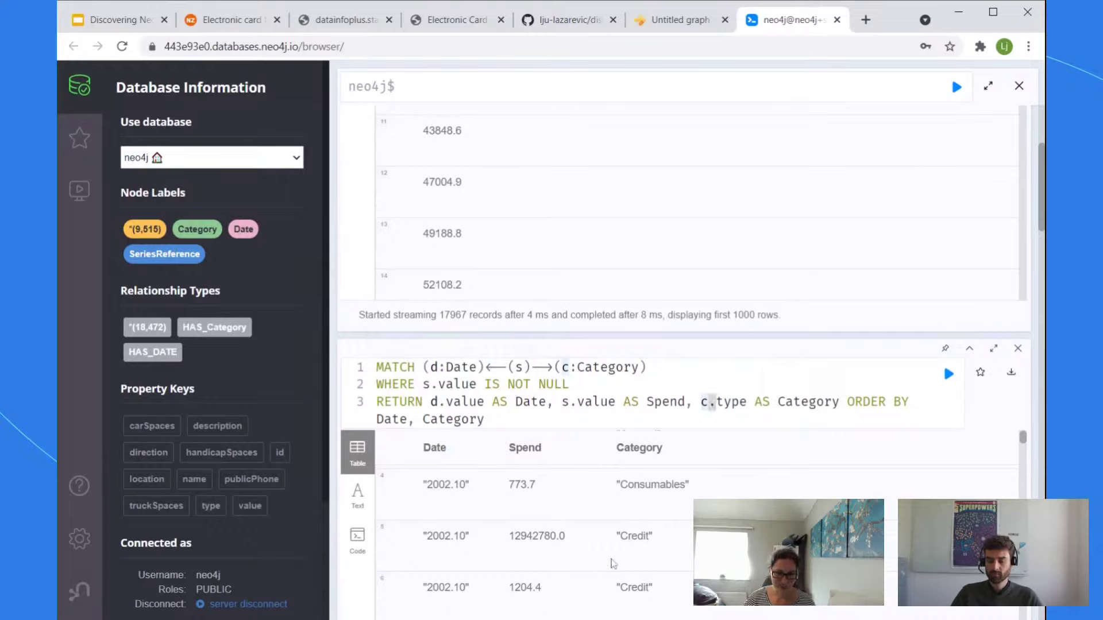
scroll(638, 553, down, 1)
scroll(649, 552, down, 1)
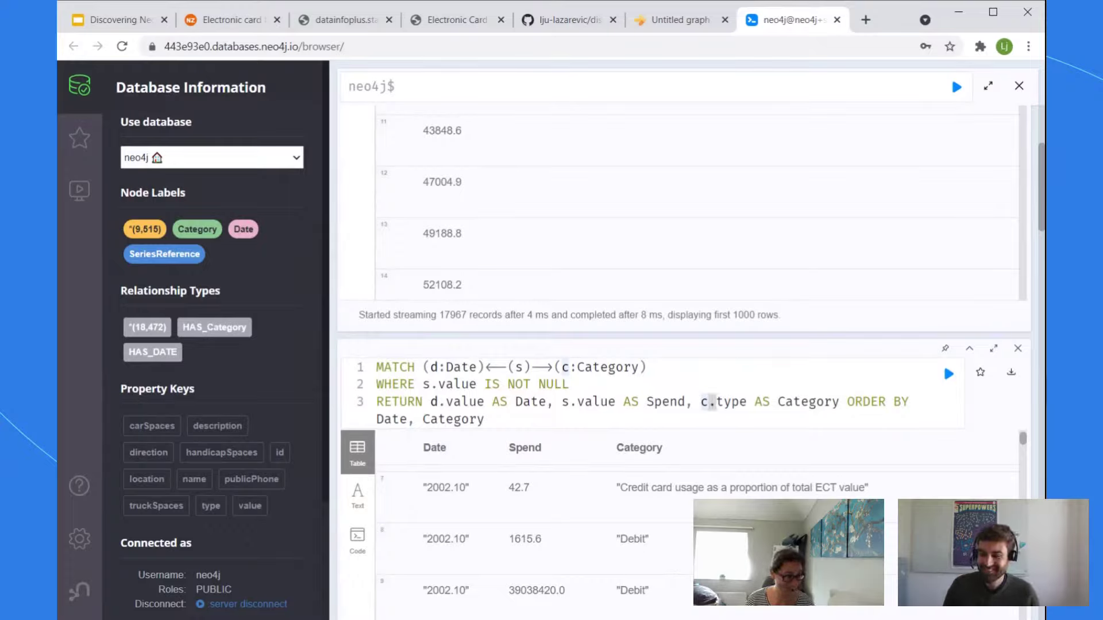
scroll(649, 540, up, 1)
scroll(650, 540, down, 5)
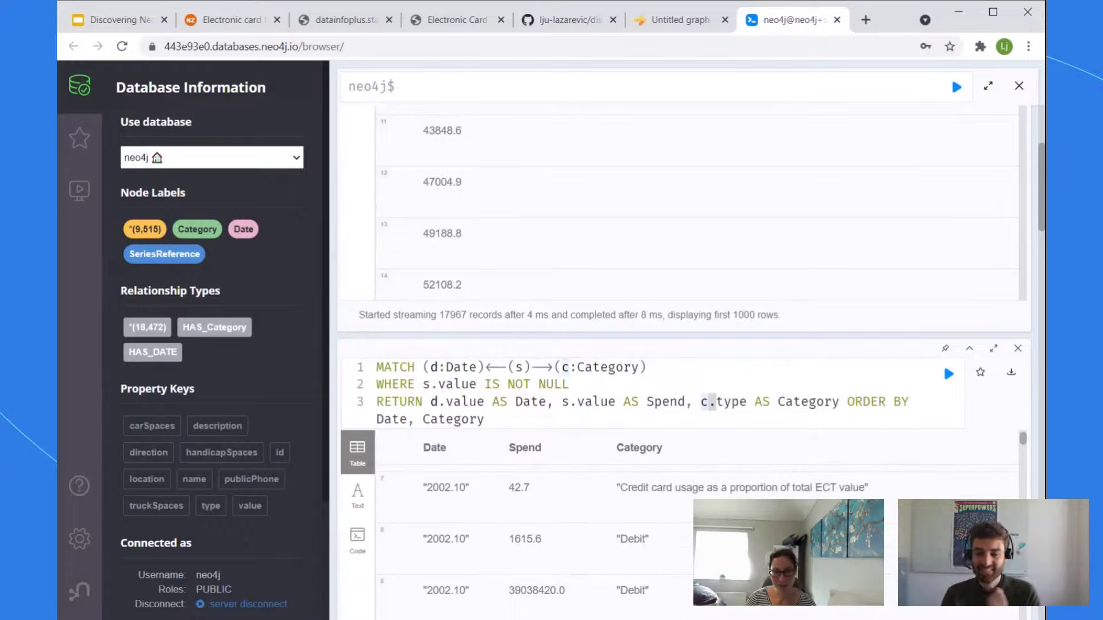
scroll(651, 490, down, 3)
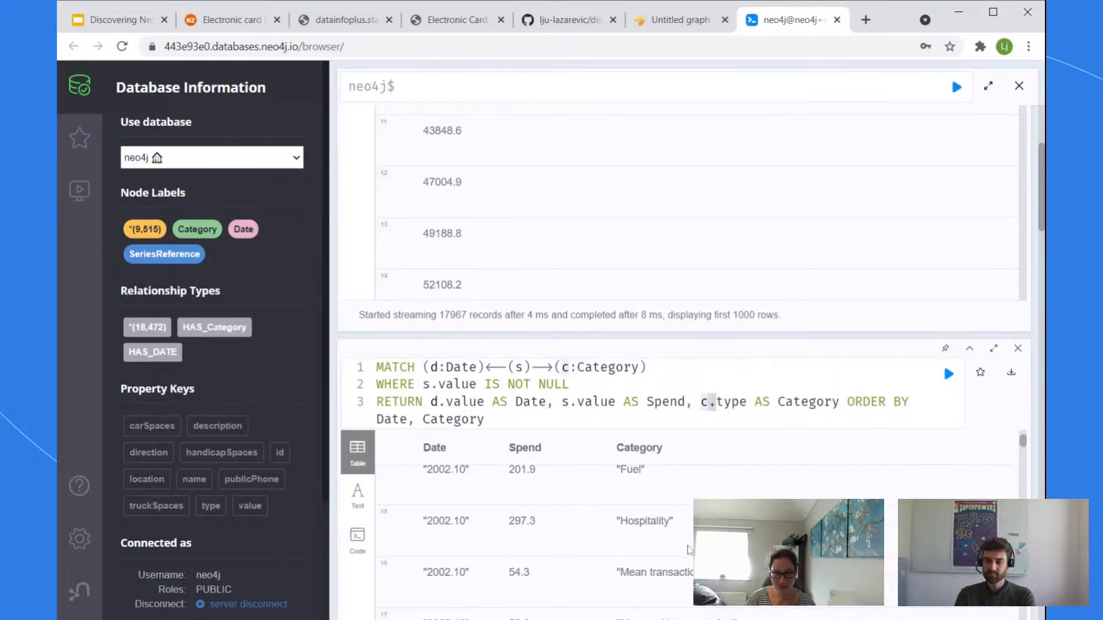
scroll(651, 490, down, 3)
scroll(712, 403, up, 6)
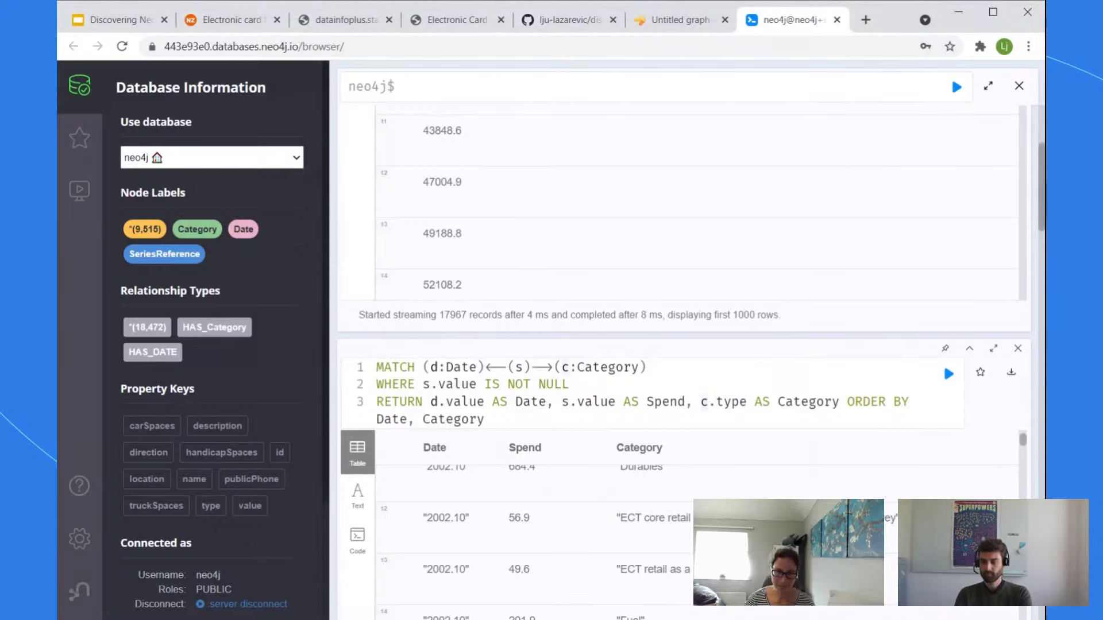
scroll(534, 529, up, 5)
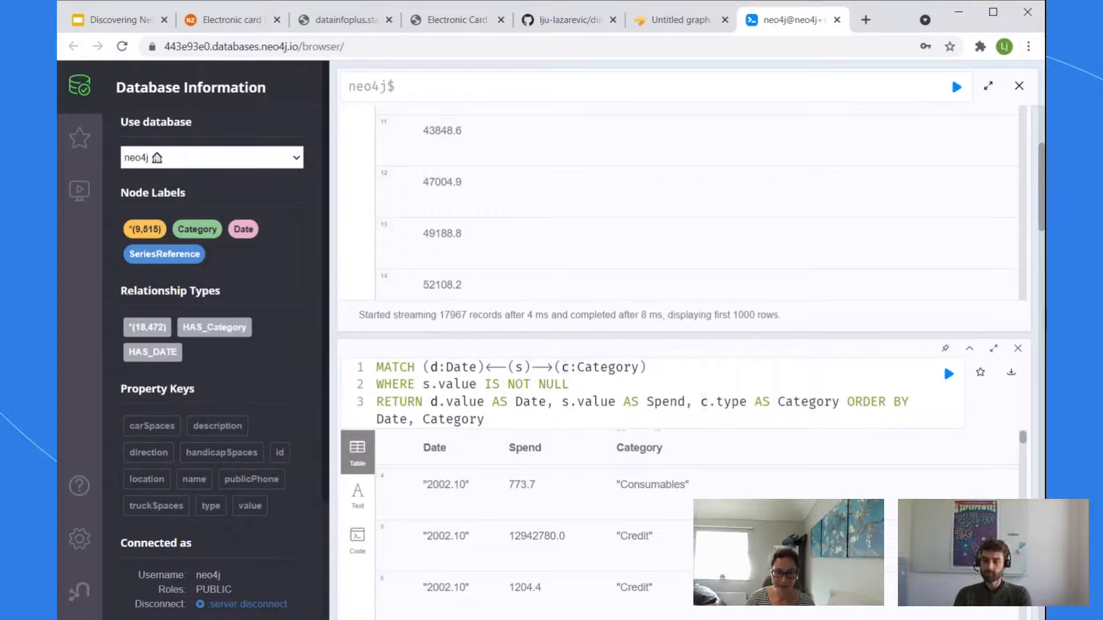
Step: Pin the filtered MATCH result frame and close the LOAD CSV frame and the other result frames
scroll(647, 177, up, 4)
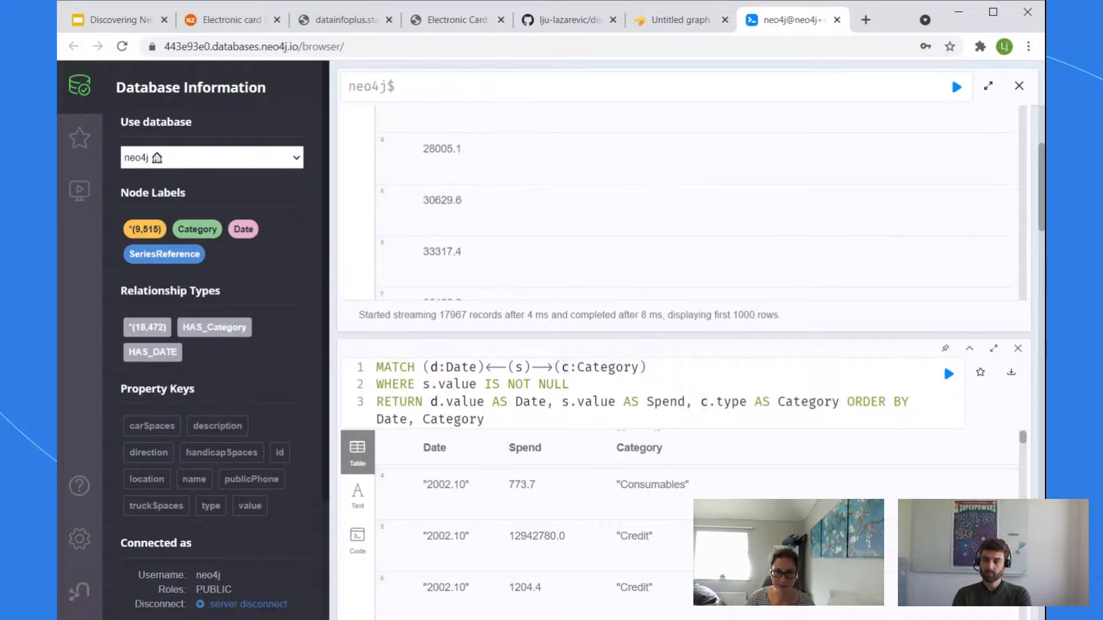
scroll(683, 345, up, 4)
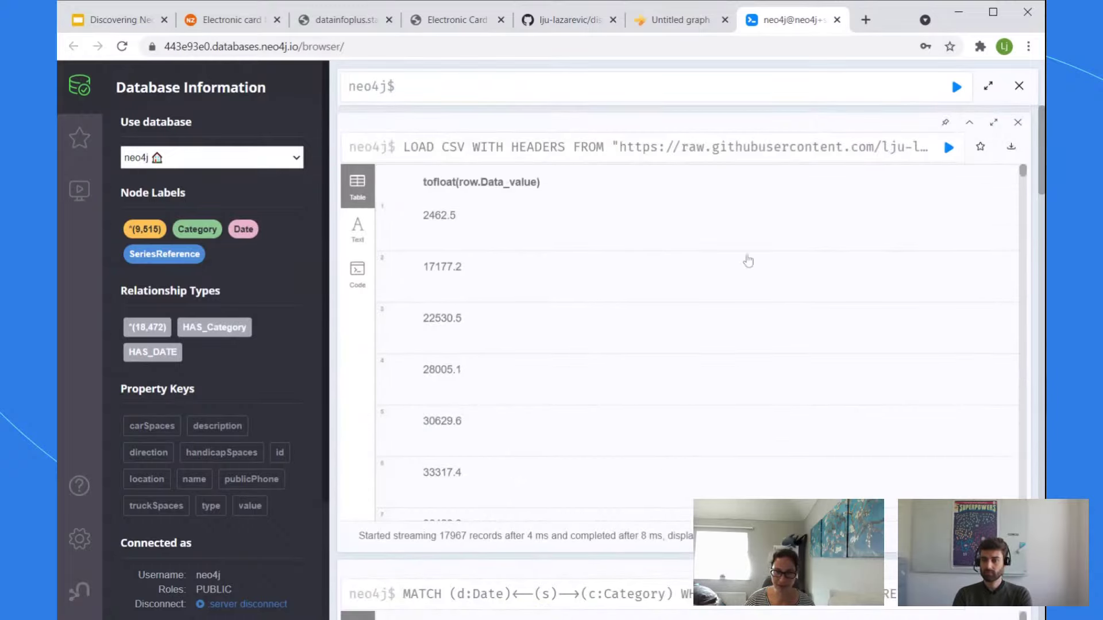
click(945, 569)
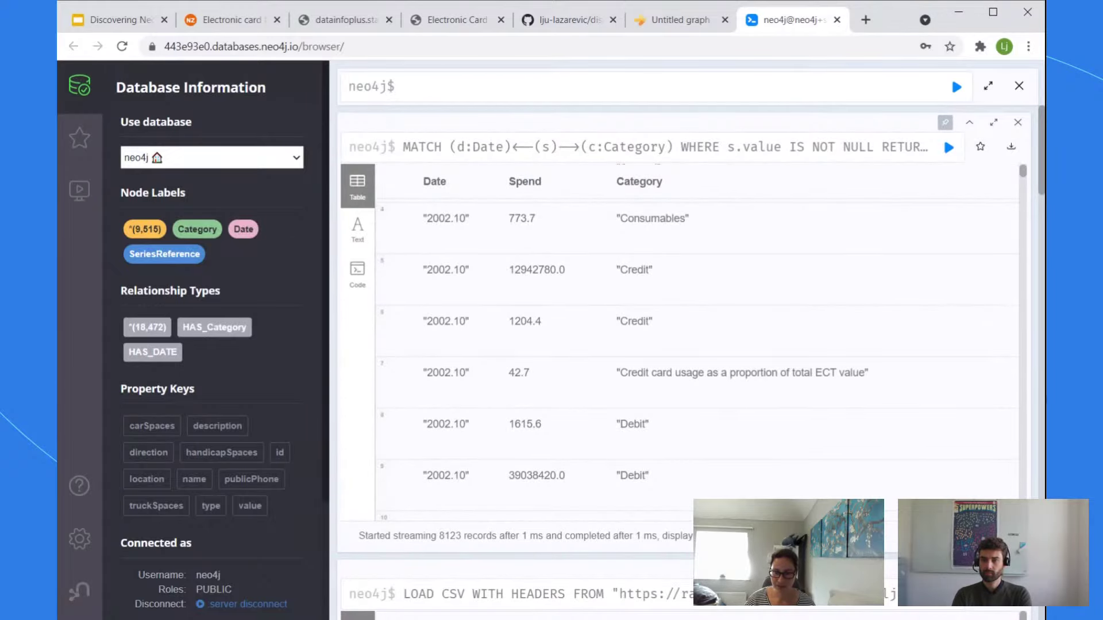
click(1018, 569)
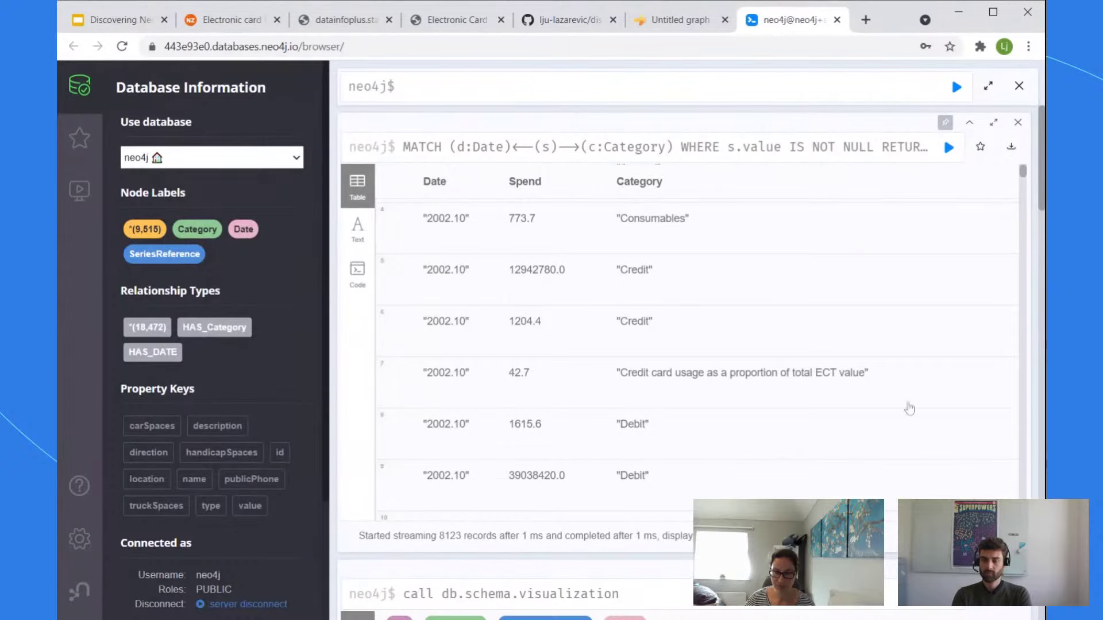
scroll(905, 411, down, 9)
scroll(920, 425, up, 9)
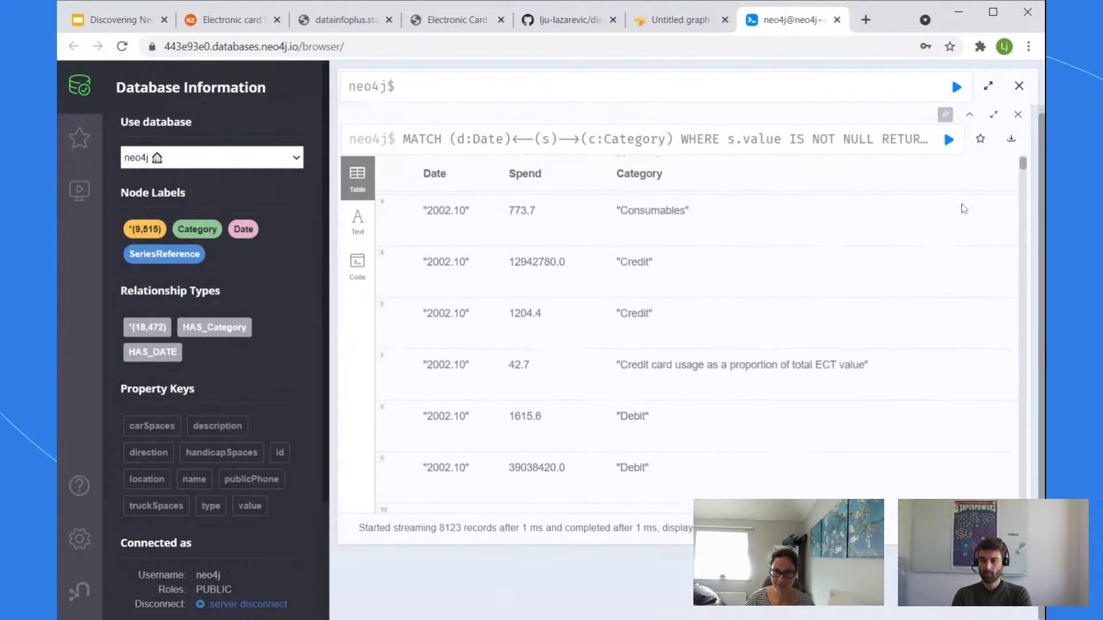
Step: Write and run the query MATCH (c:Category) RETURN c.type order by c.type
click(472, 86)
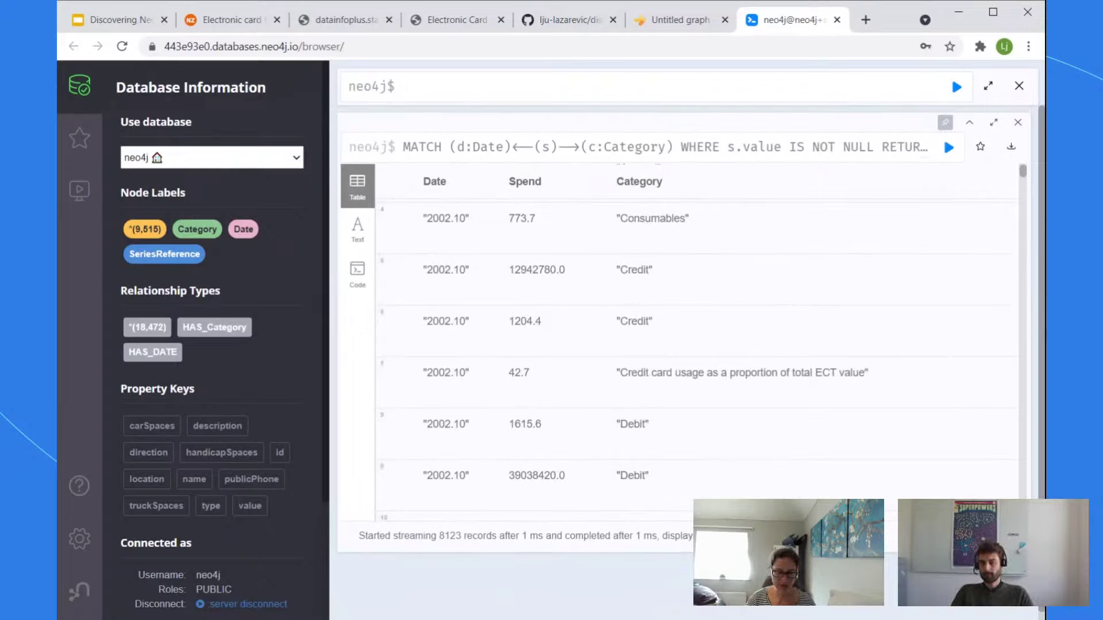
text(M)
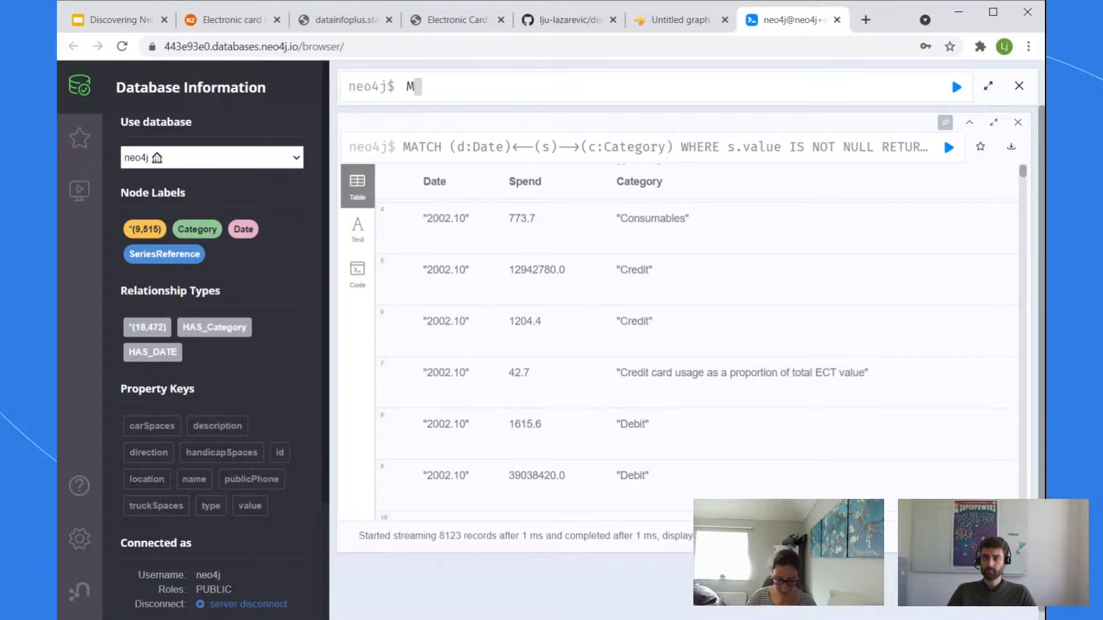
text(ATCH (c:Category)
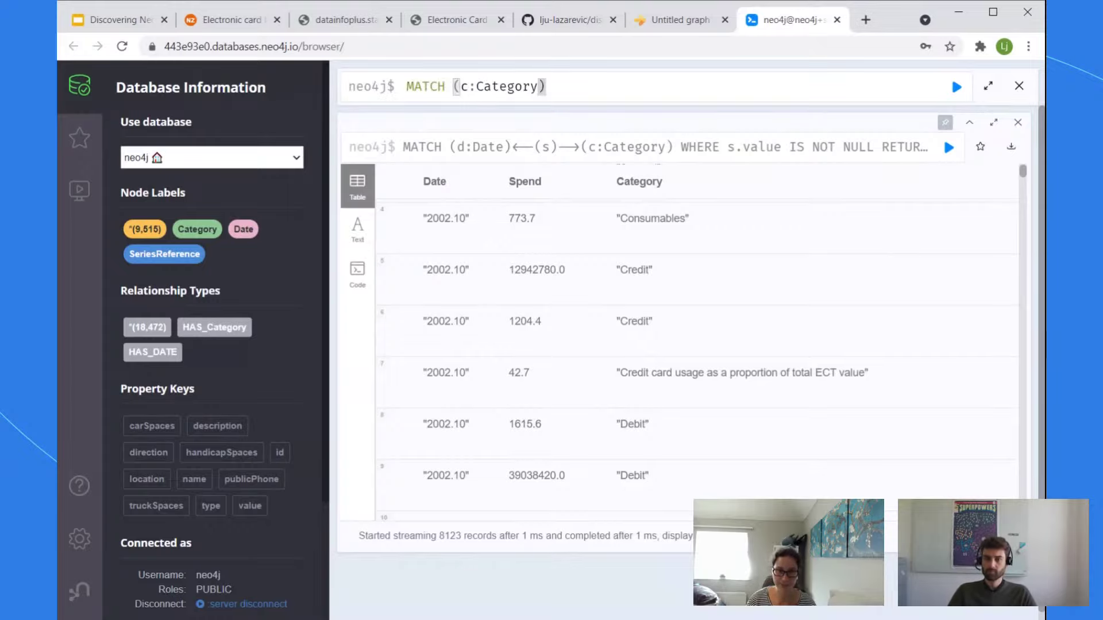
text())
key(shift+Return)
text(R)
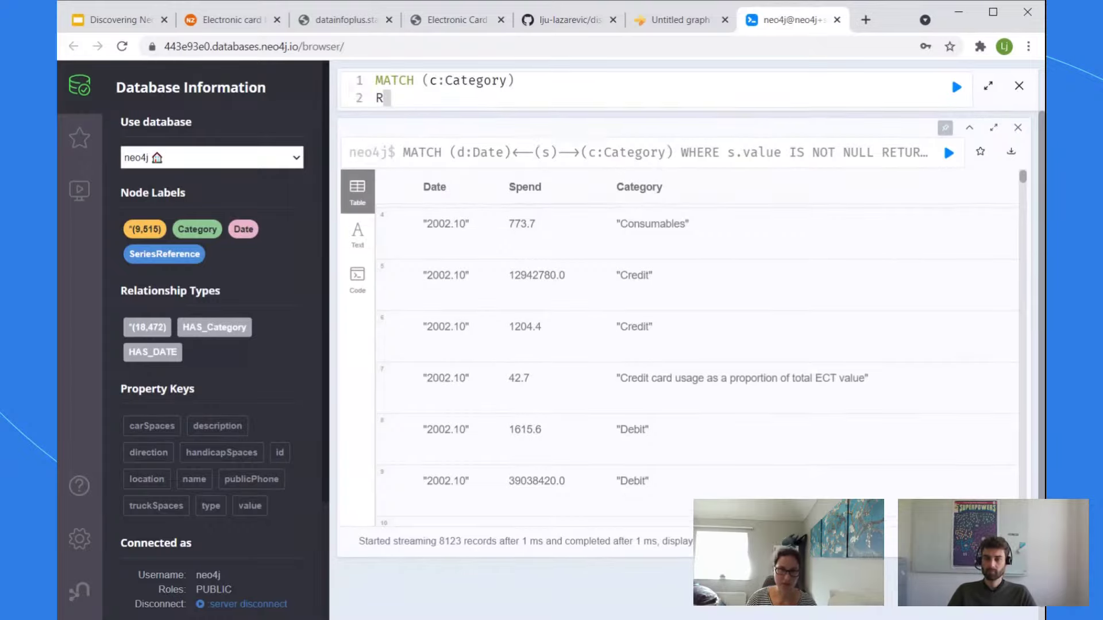
text(ETYRN)
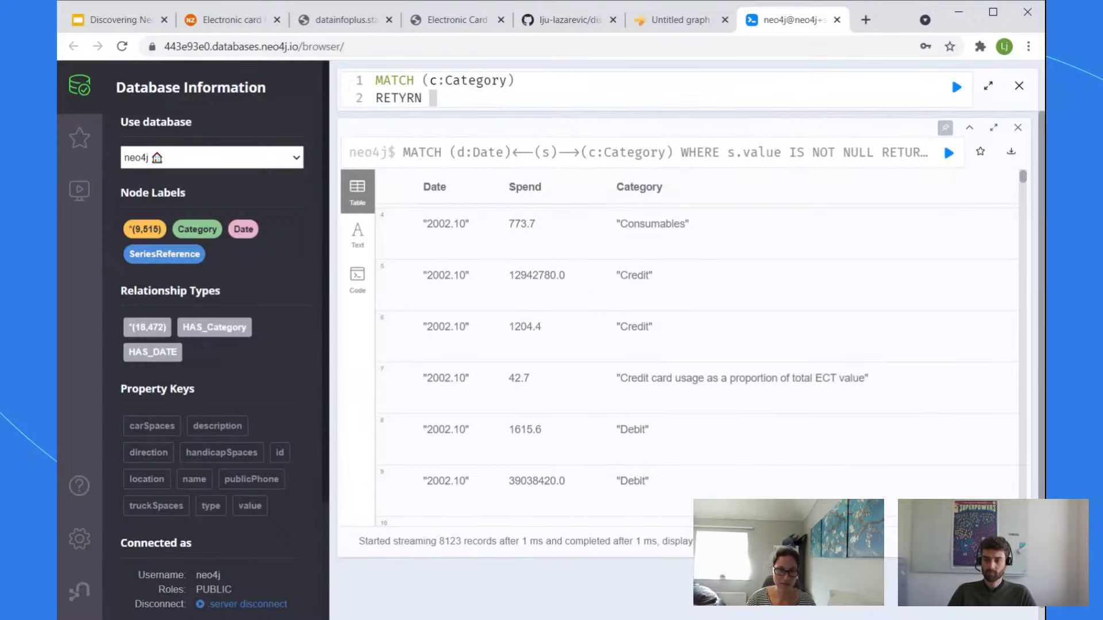
key(BackSpace)
key(BackSpace)
key(BackSpace)
key(BackSpace)
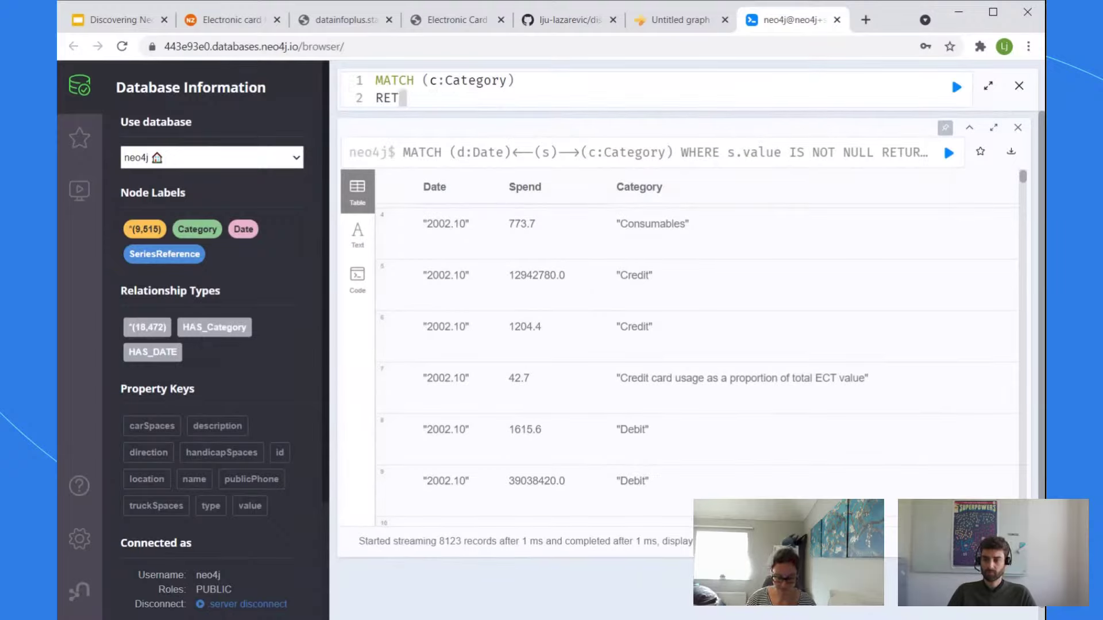
text(URN c.)
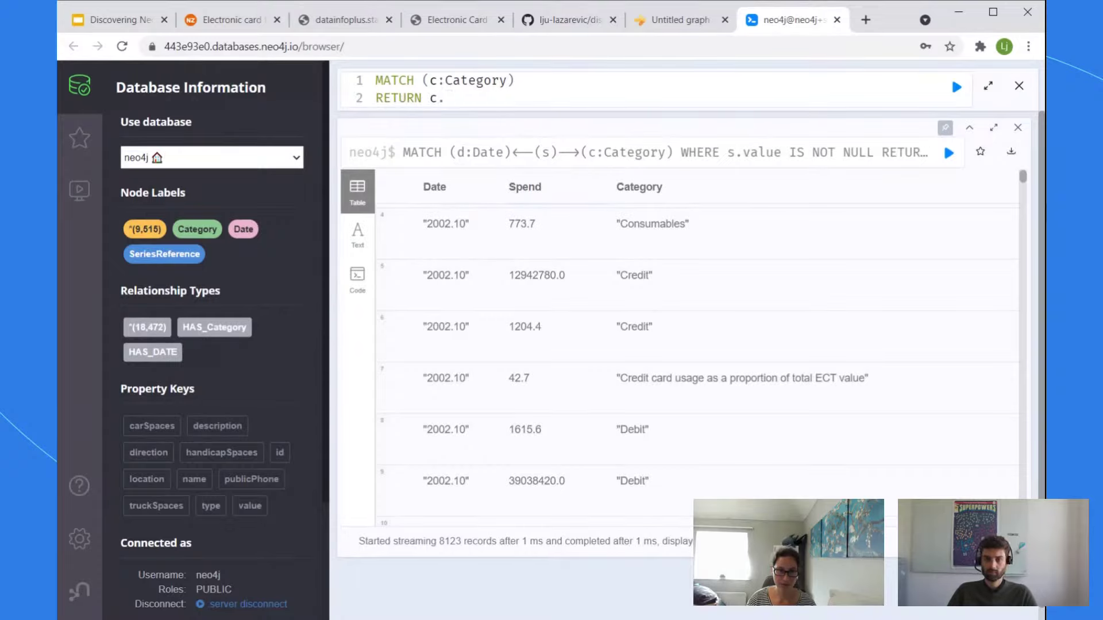
text(type)
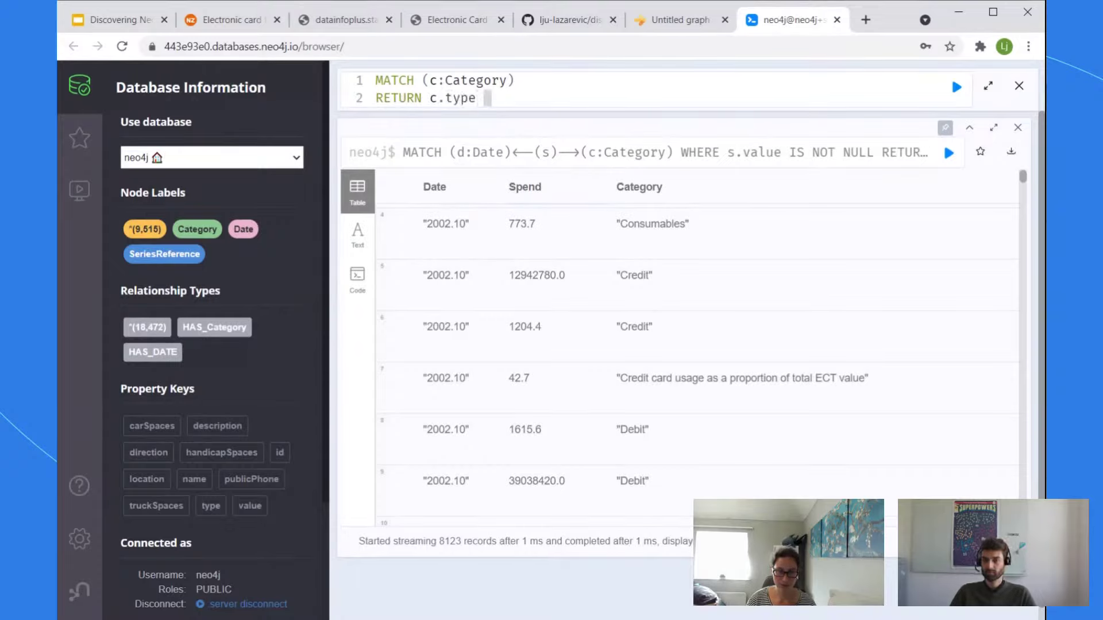
text( order by c.type)
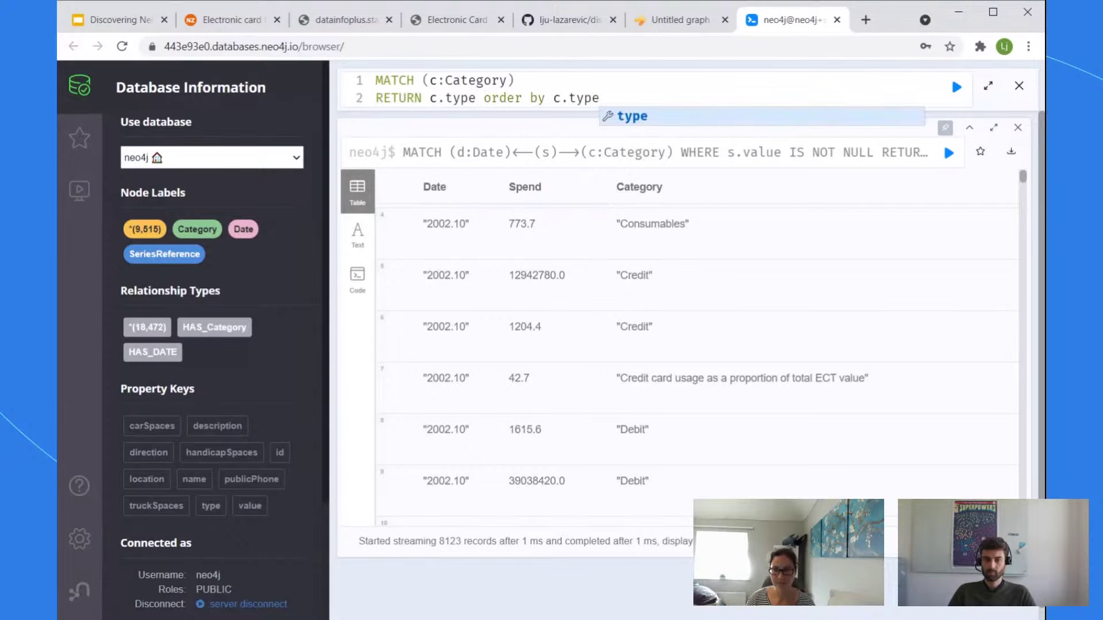
key(ctrl+Return)
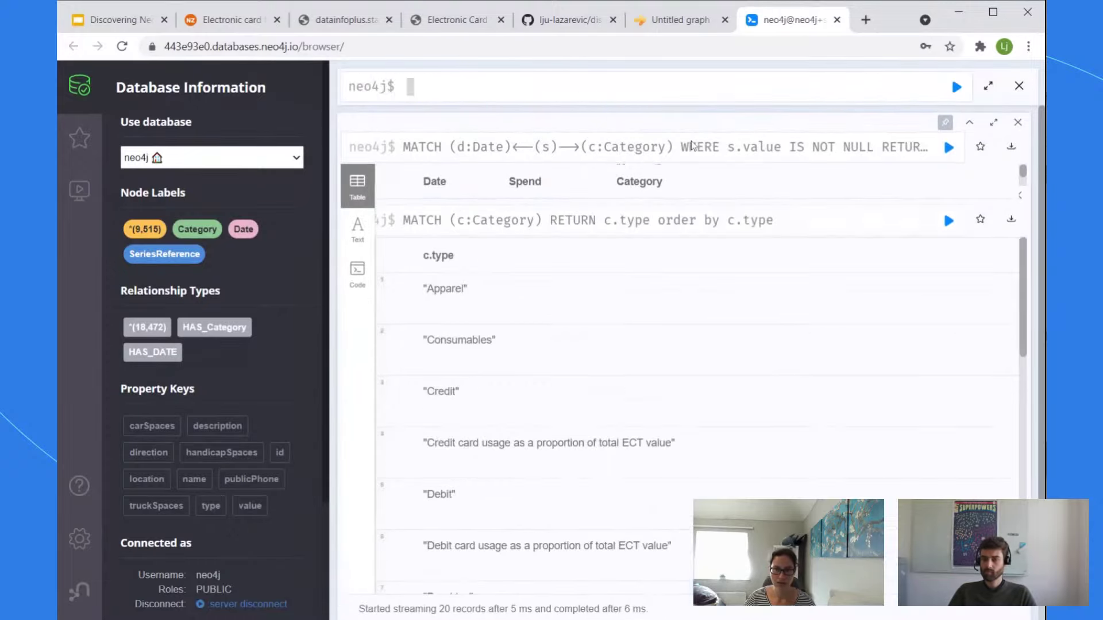
Step: Read through the full list of category types returned by the new query
scroll(905, 356, down, 5)
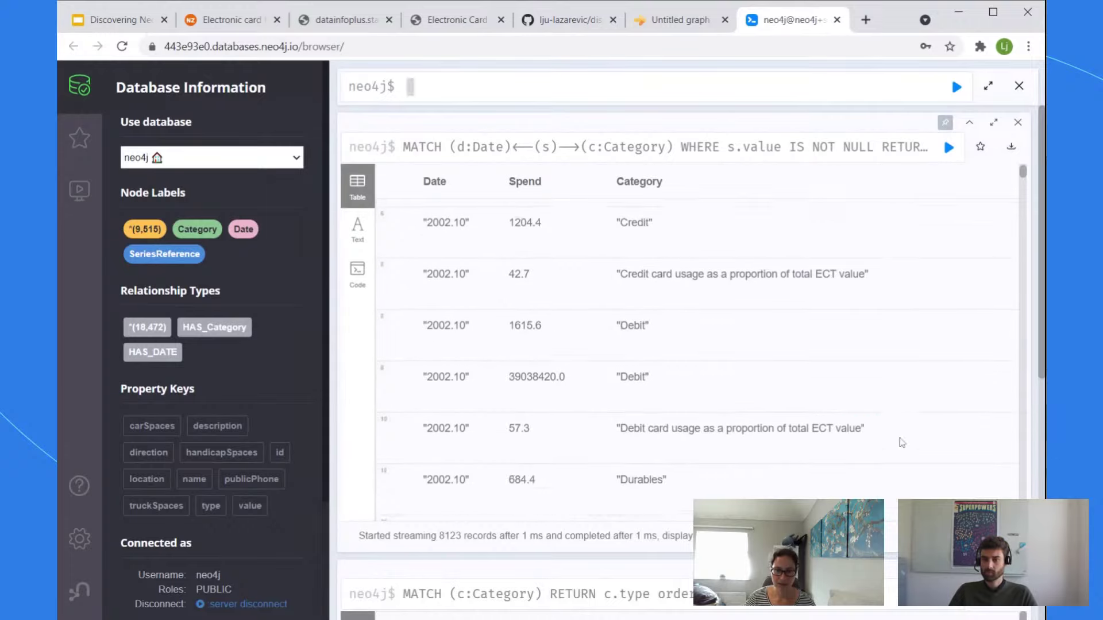
scroll(943, 405, down, 6)
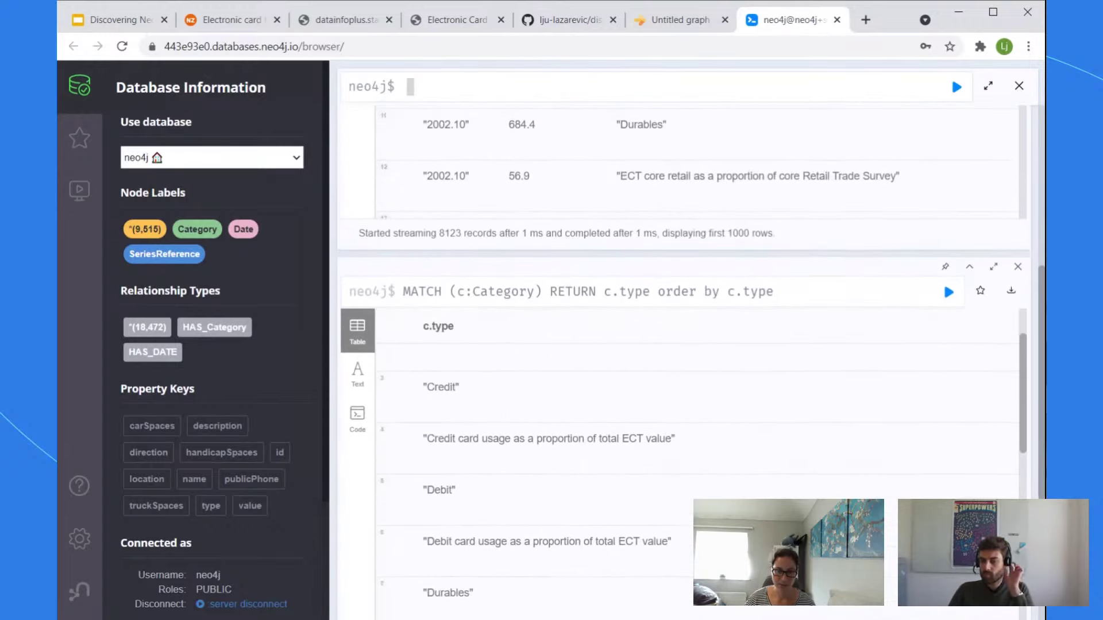
scroll(944, 405, up, 2)
scroll(685, 482, down, 3)
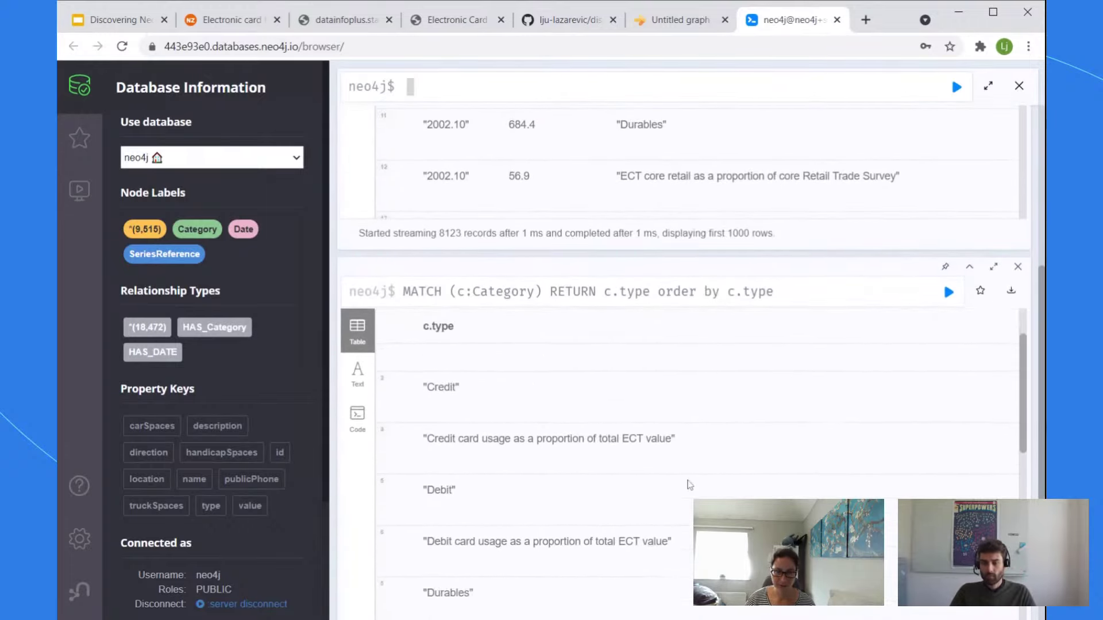
scroll(617, 473, down, 8)
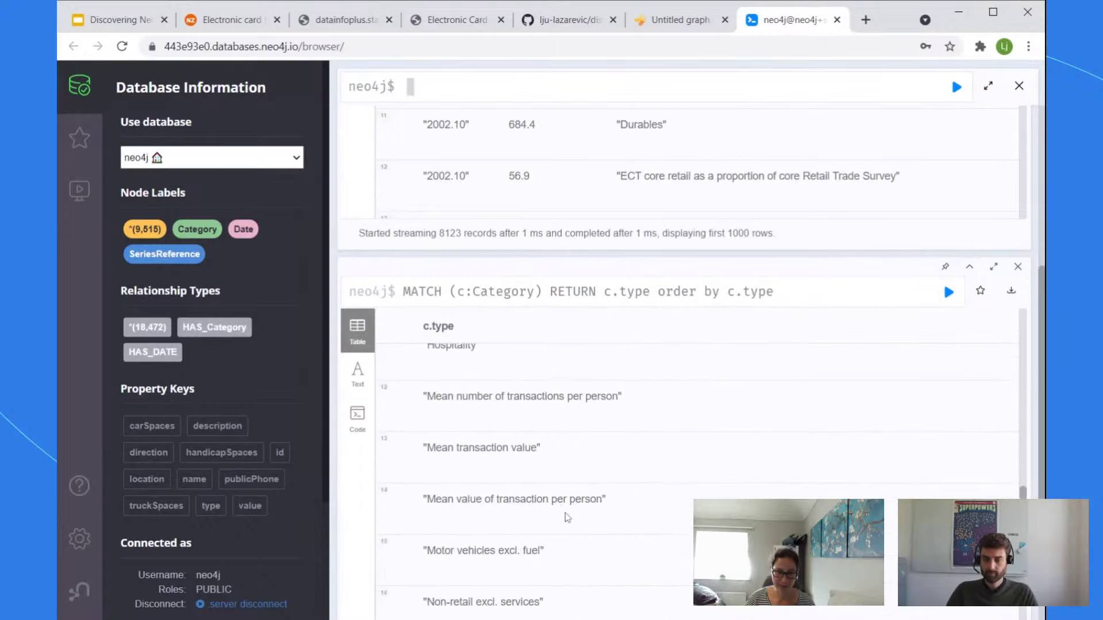
scroll(575, 518, down, 5)
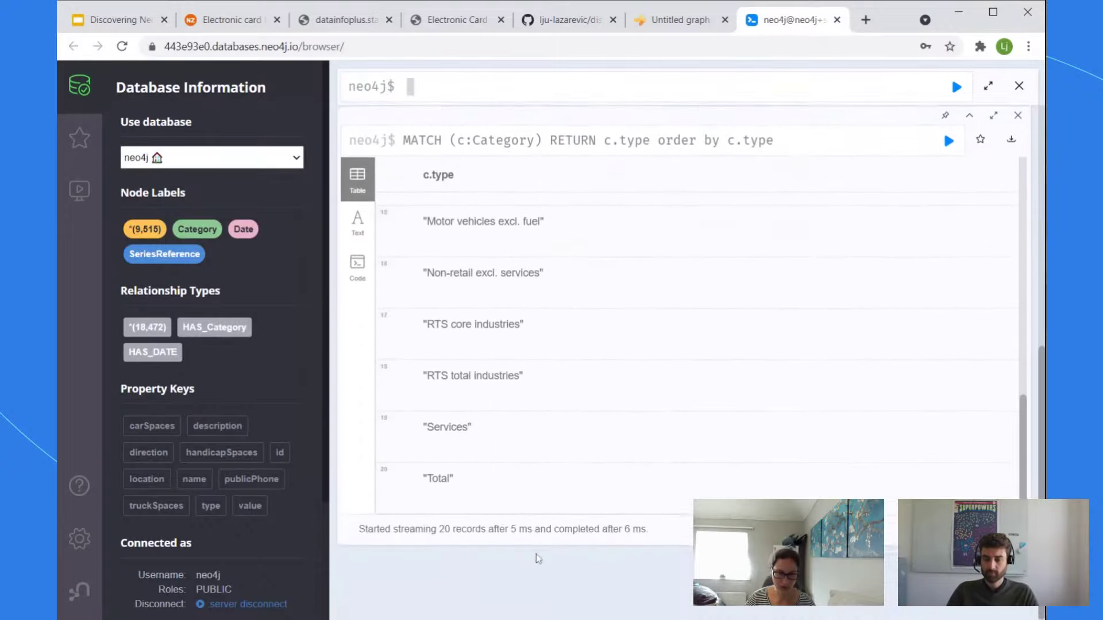
scroll(534, 537, up, 2)
scroll(551, 511, up, 1)
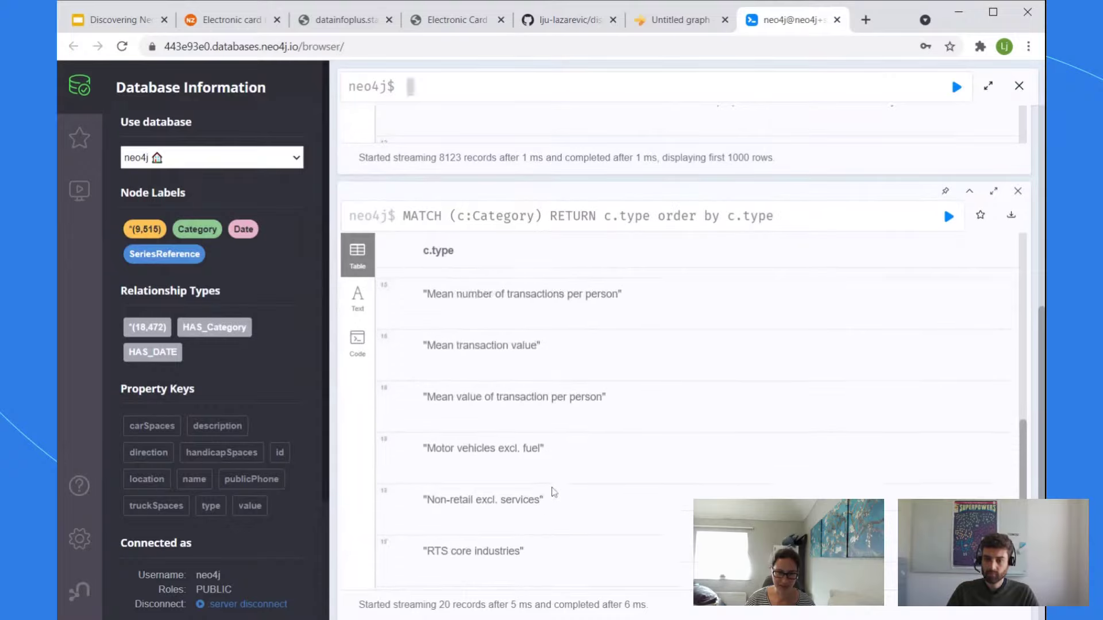
scroll(553, 496, down, 1)
Step: Start a list in the query editor with the category types "Apparel" and "Consumables"
scroll(553, 495, up, 15)
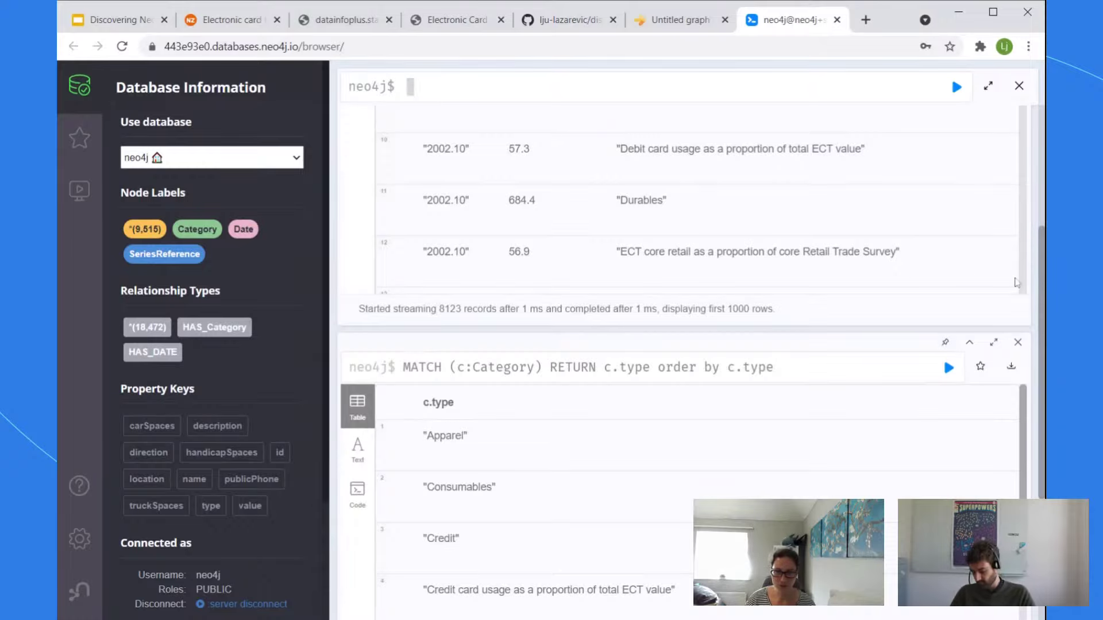
scroll(683, 345, down, 2)
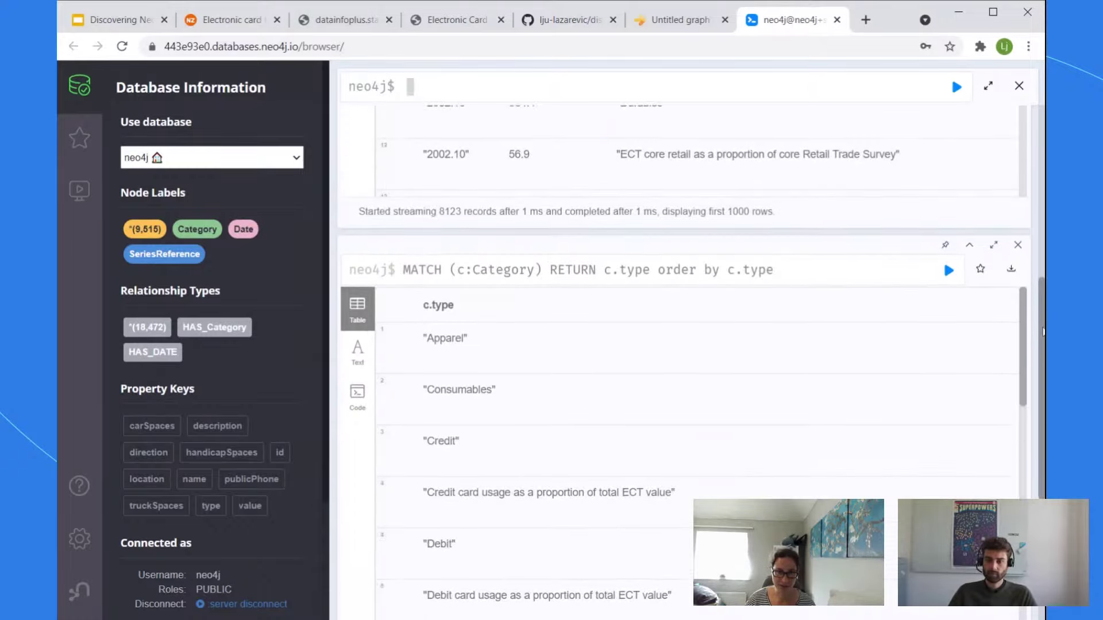
text(["A"])
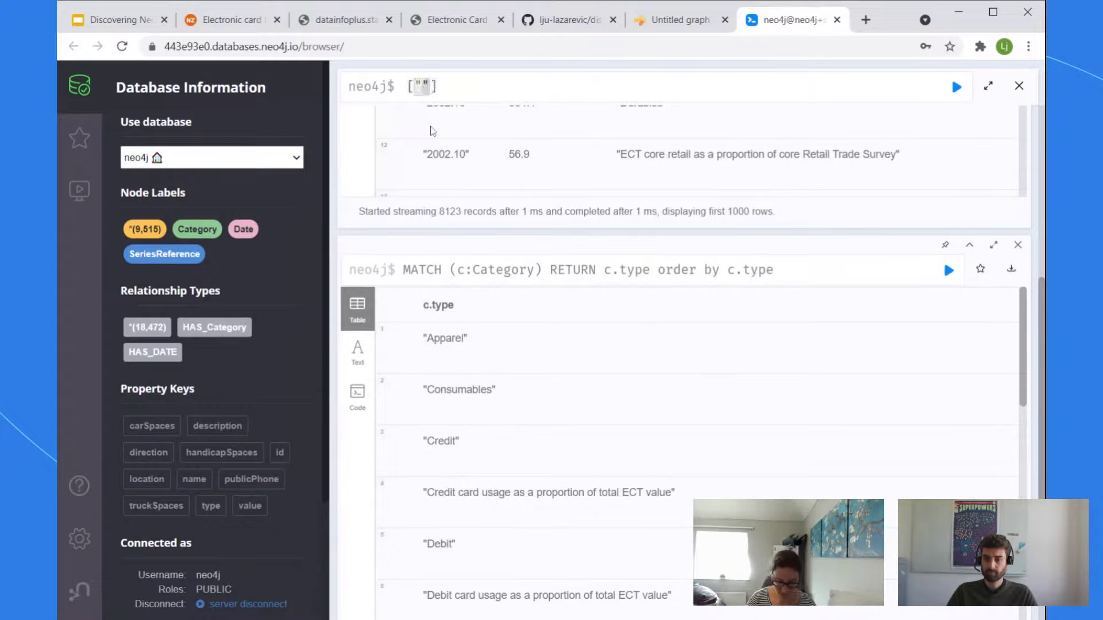
text(pparel)
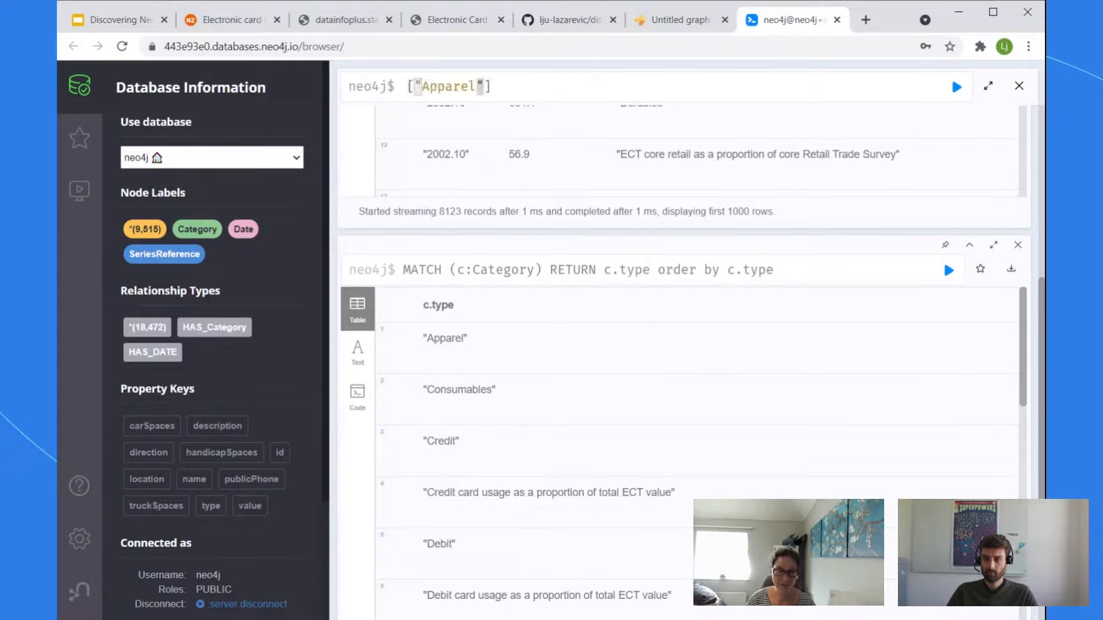
key(Right)
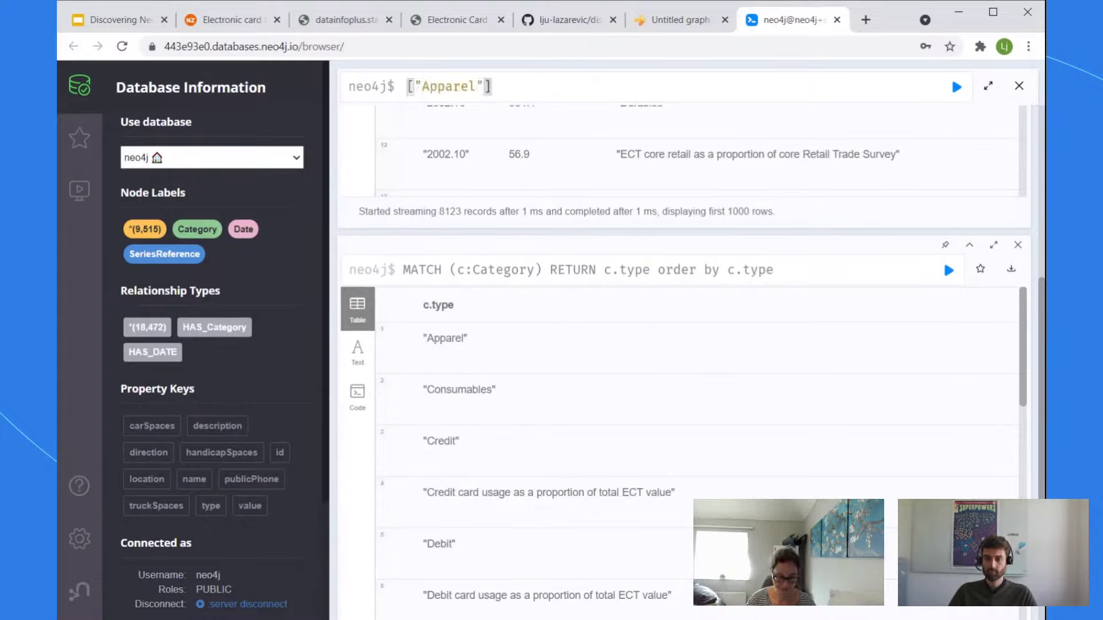
text(, ")
text(Cons)
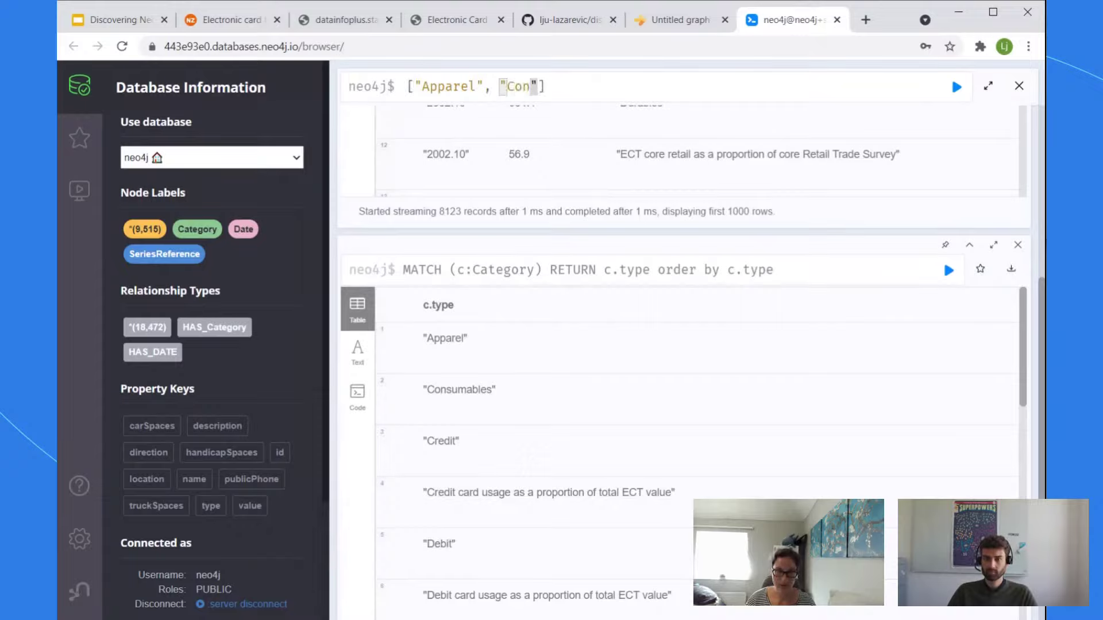
text(umables)
key(Right)
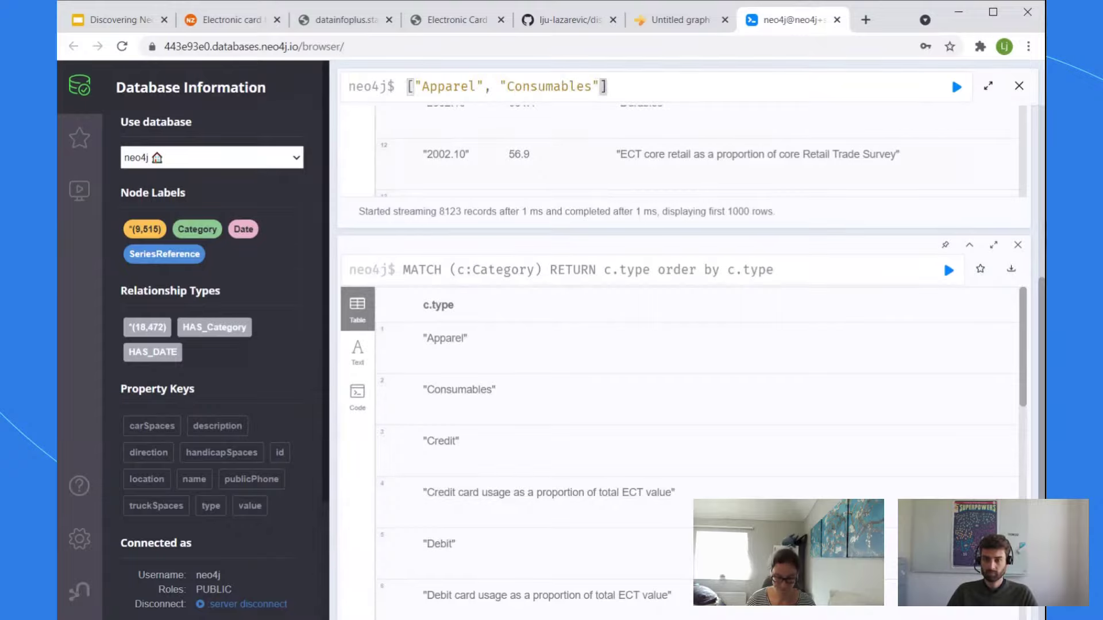
Step: Extend the bracketed list with the category types "Durables", "Fuel" and "Hospitality"
text(, ")
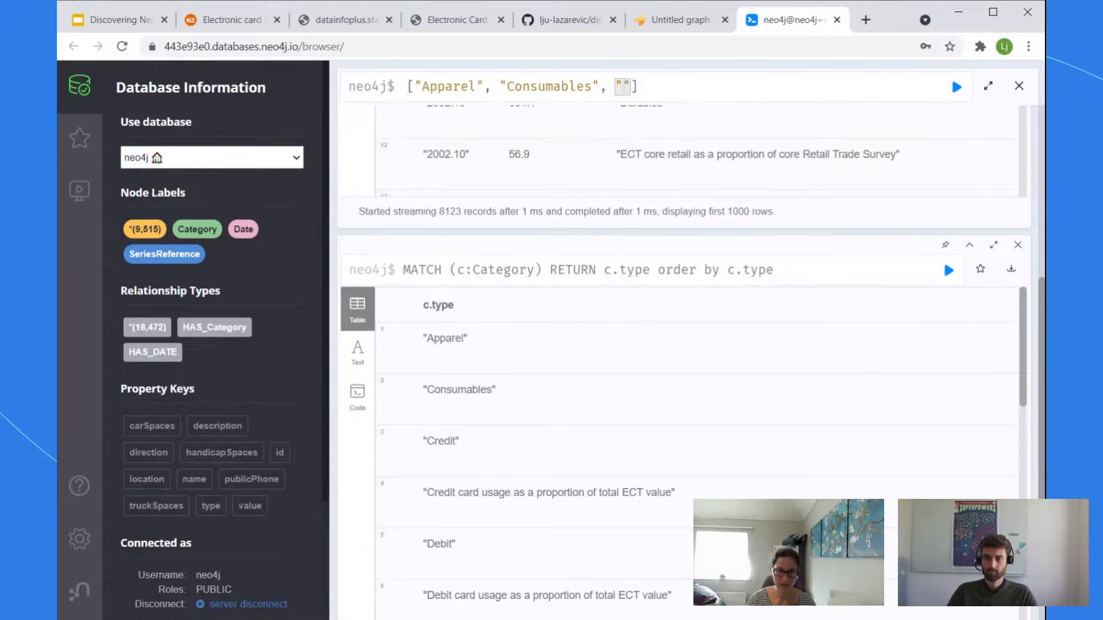
scroll(651, 481, down, 5)
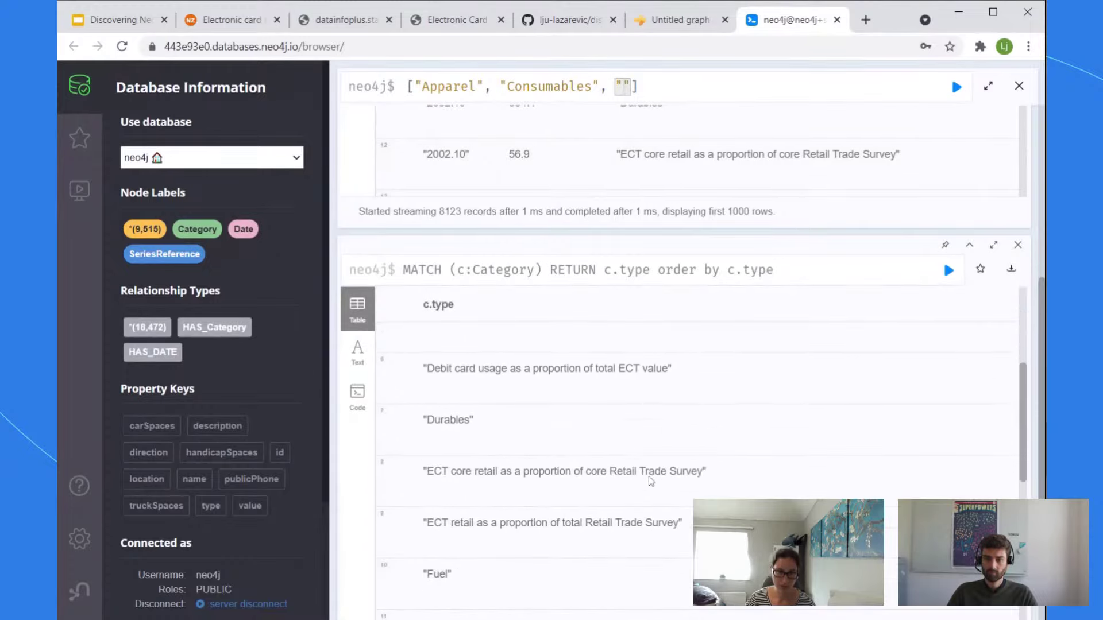
text(Du)
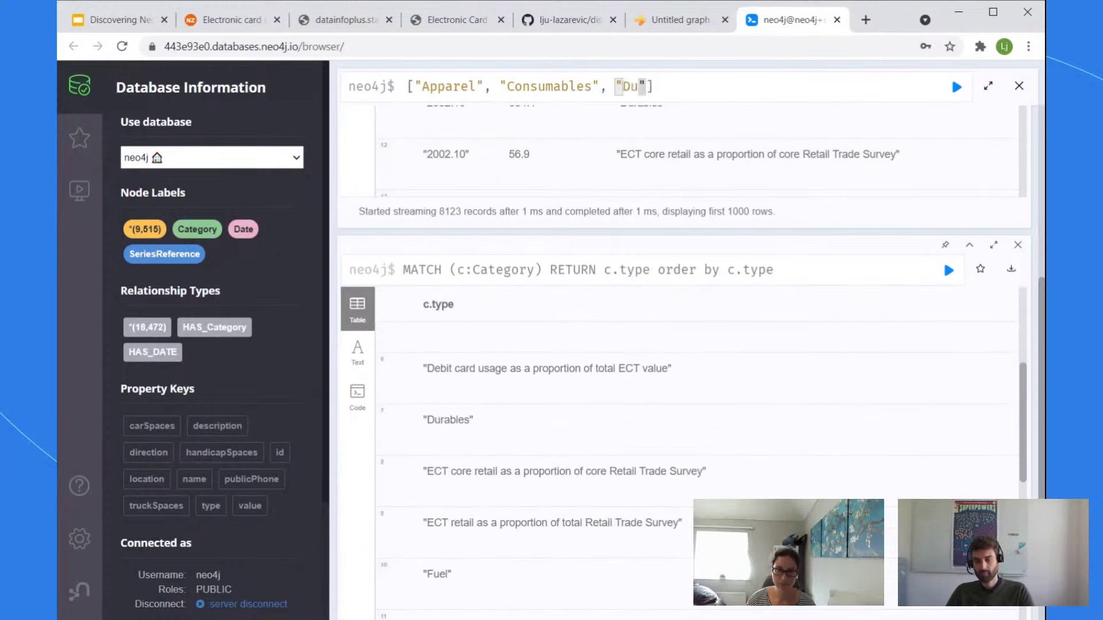
text(rables)
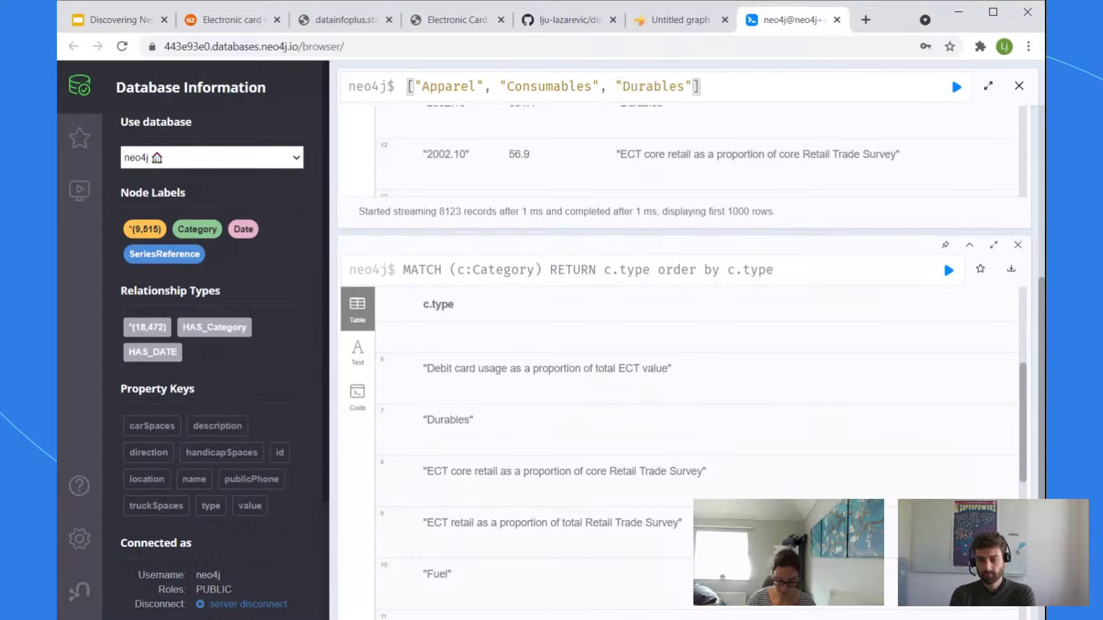
text(", "Fuel)
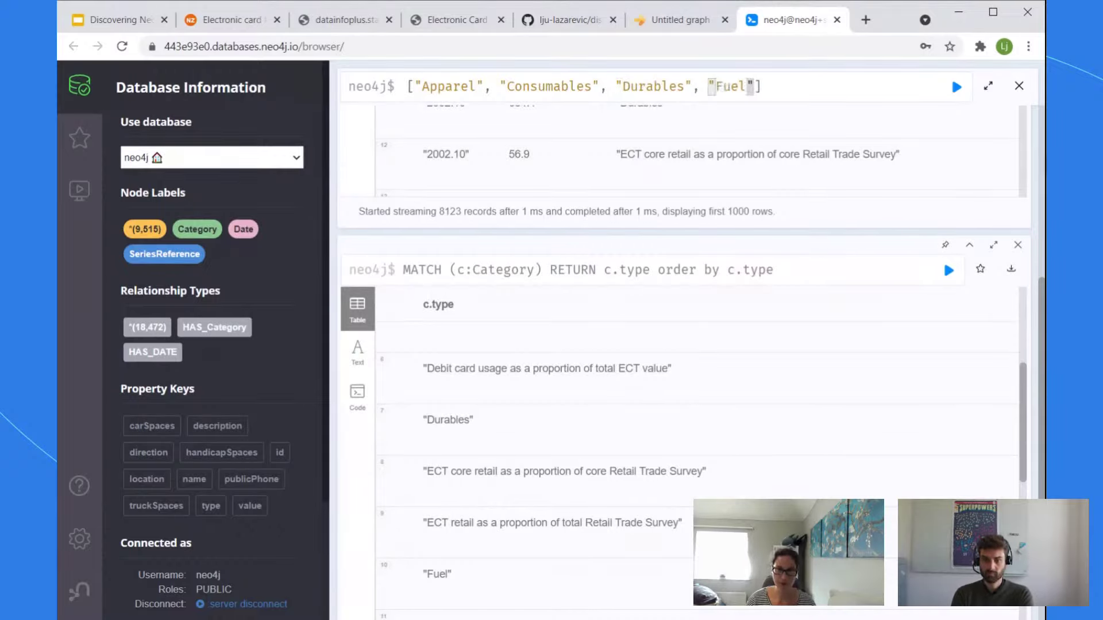
text(",)
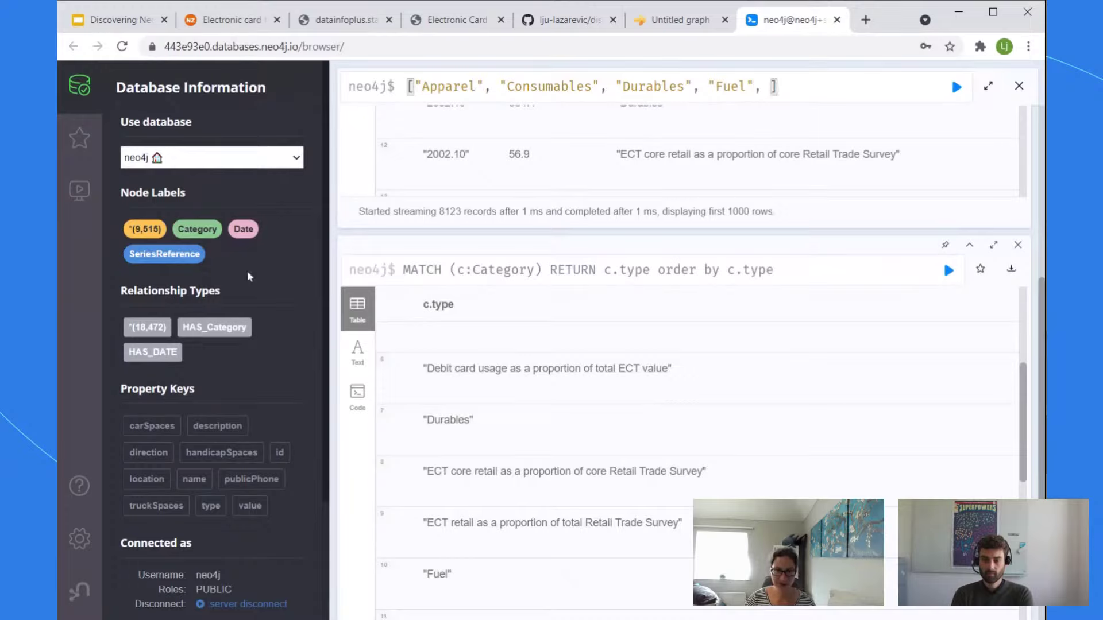
scroll(652, 433, down, 3)
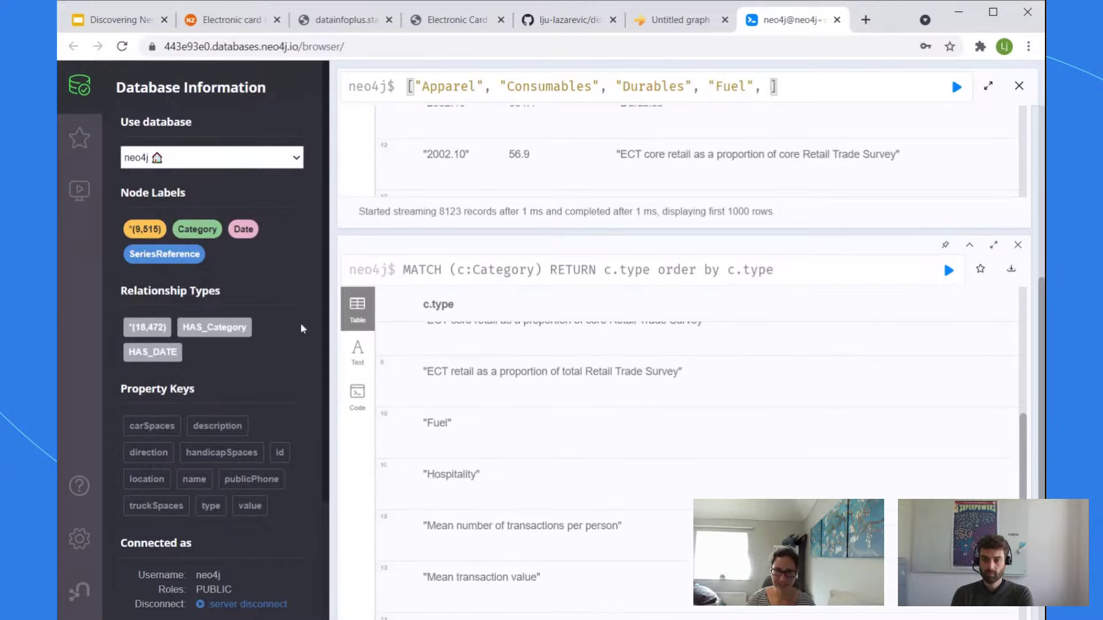
text("Hospi)
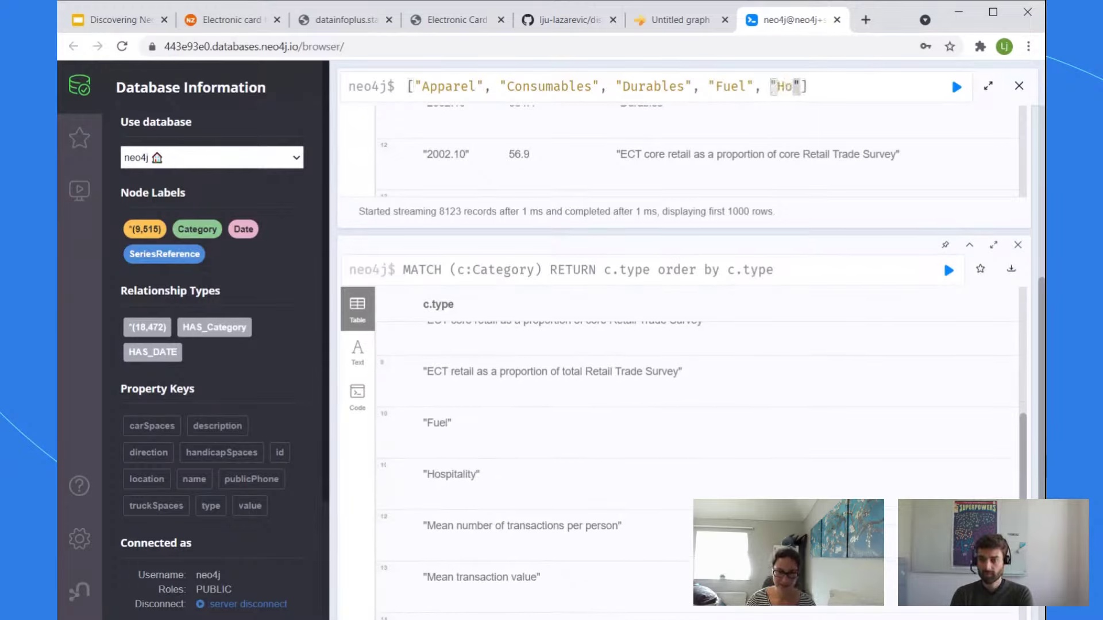
text(tality")
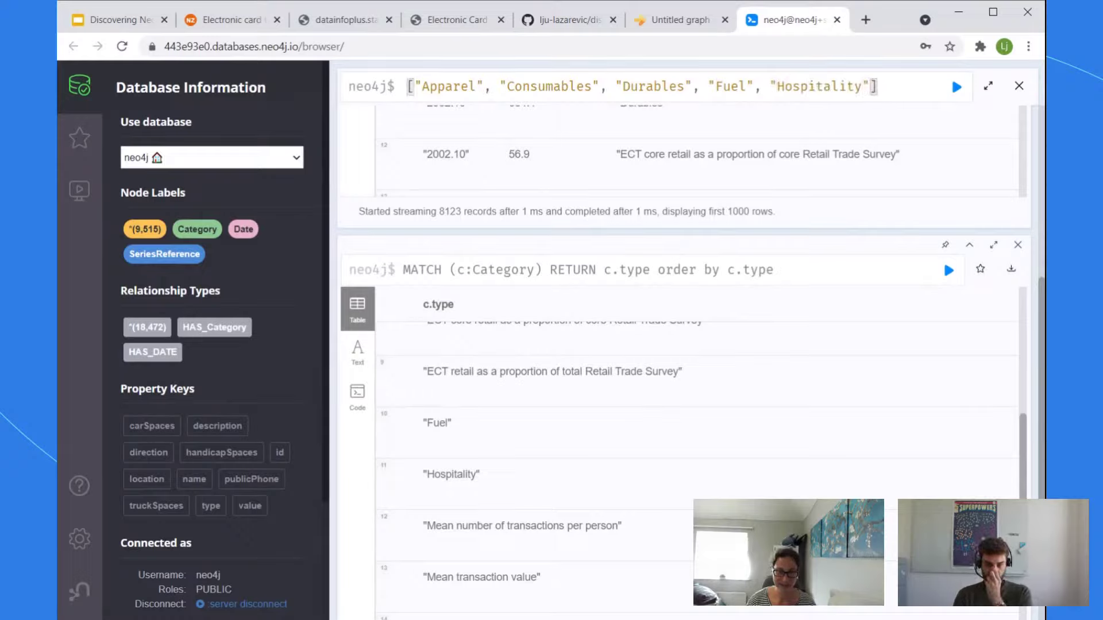
Step: Copy "Motor vehicles excl. fuel" with its quotes from the category results and append it to the list after "Hospitality"
text(,)
scroll(592, 525, down, 3)
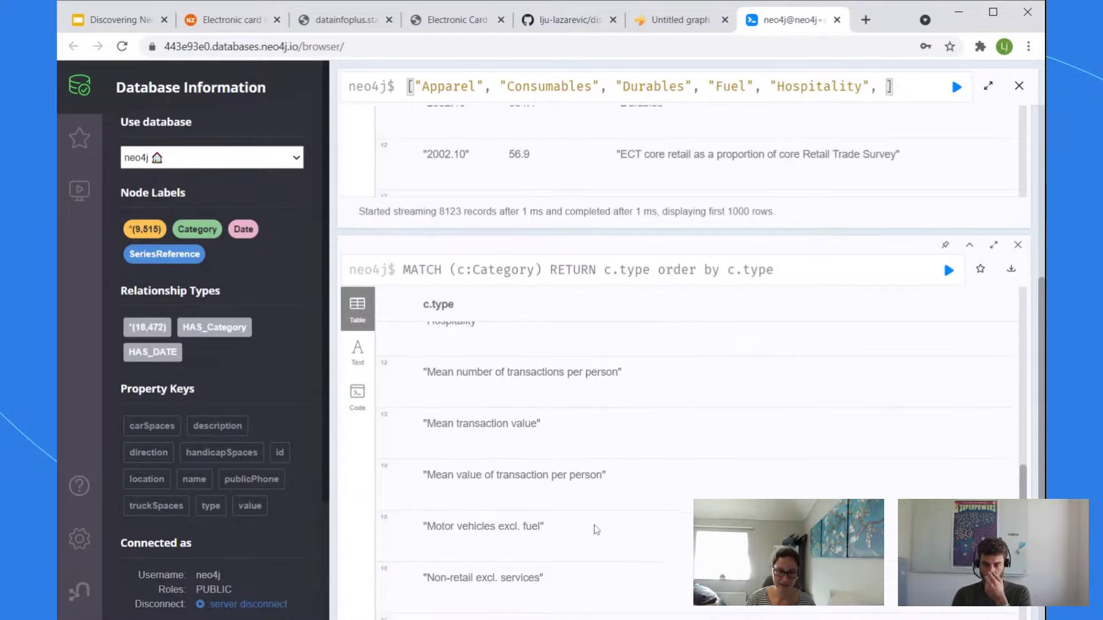
scroll(597, 529, down, 3)
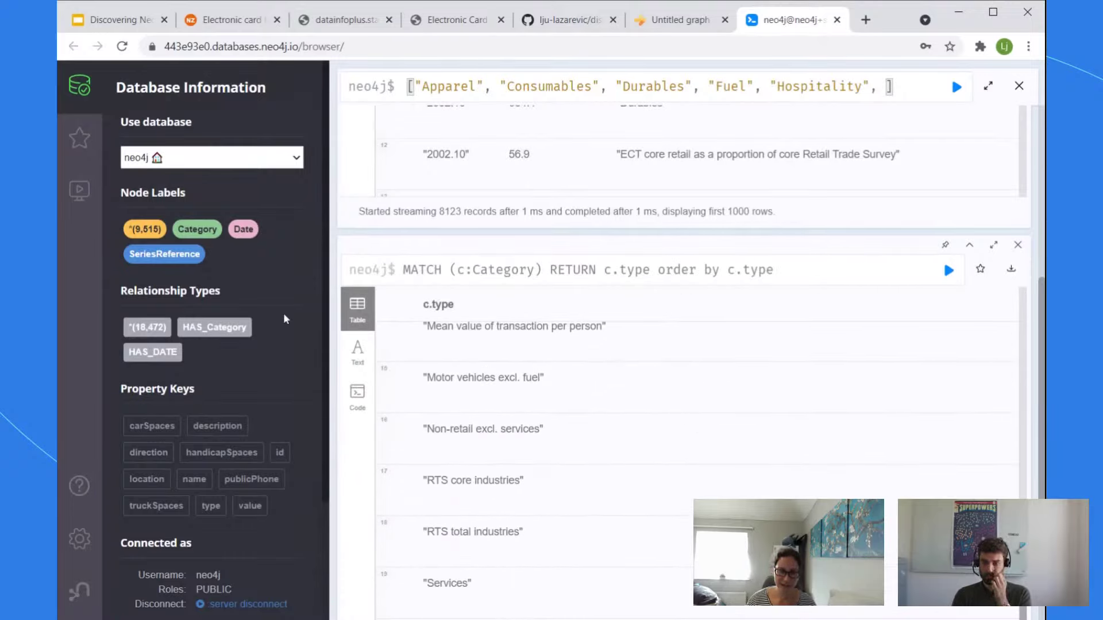
drag(542, 379, 426, 380)
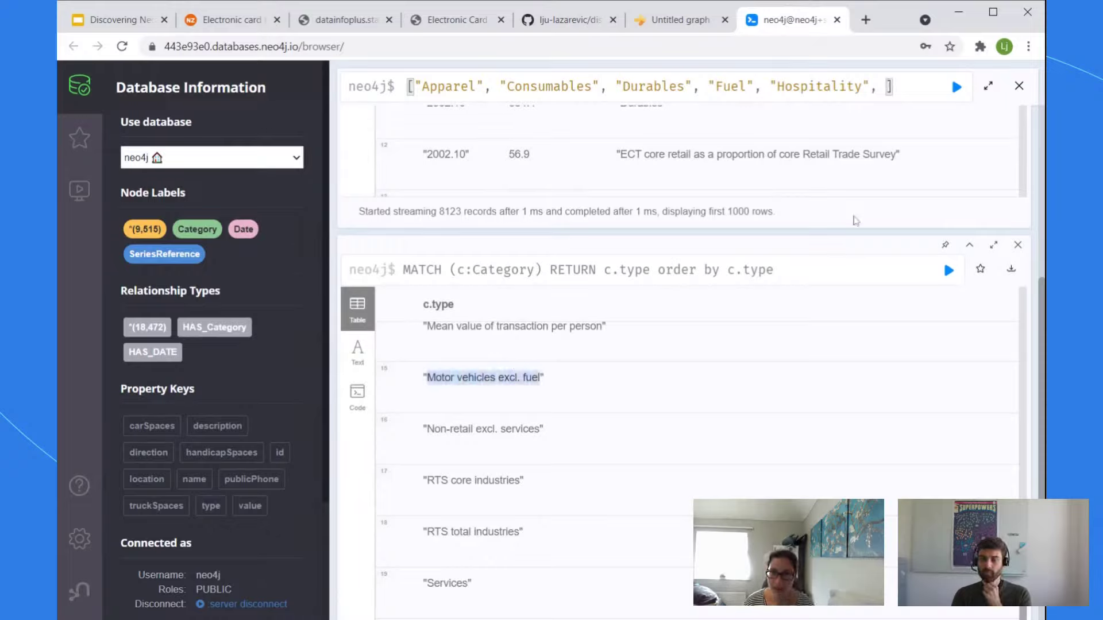
click(513, 423)
drag(547, 379, 423, 379)
key(ctrl+c)
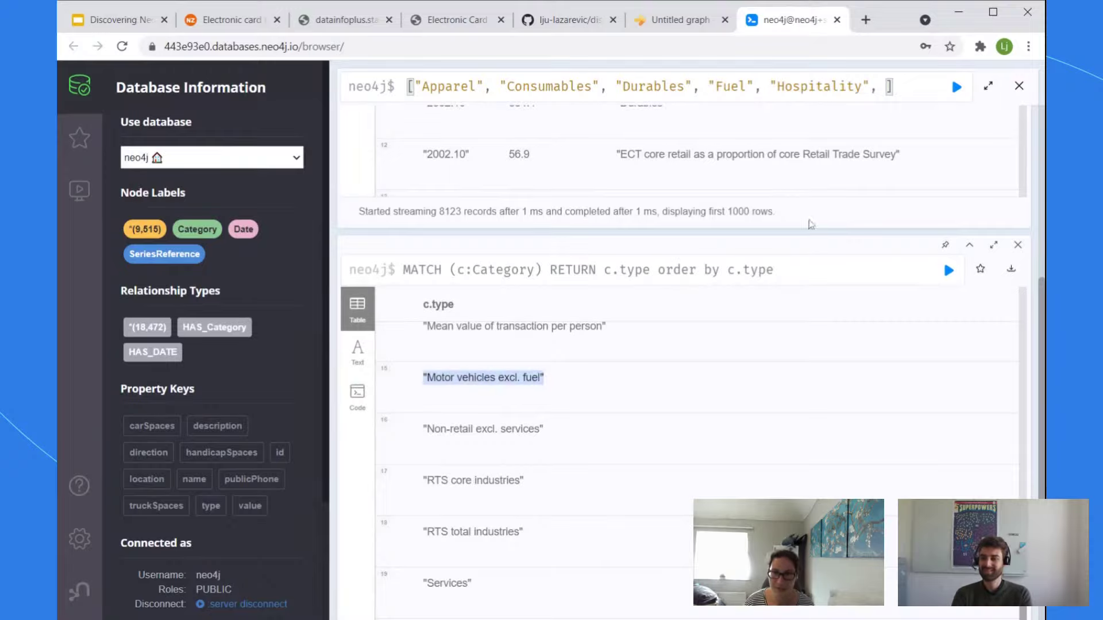
click(813, 134)
key(ctrl+v)
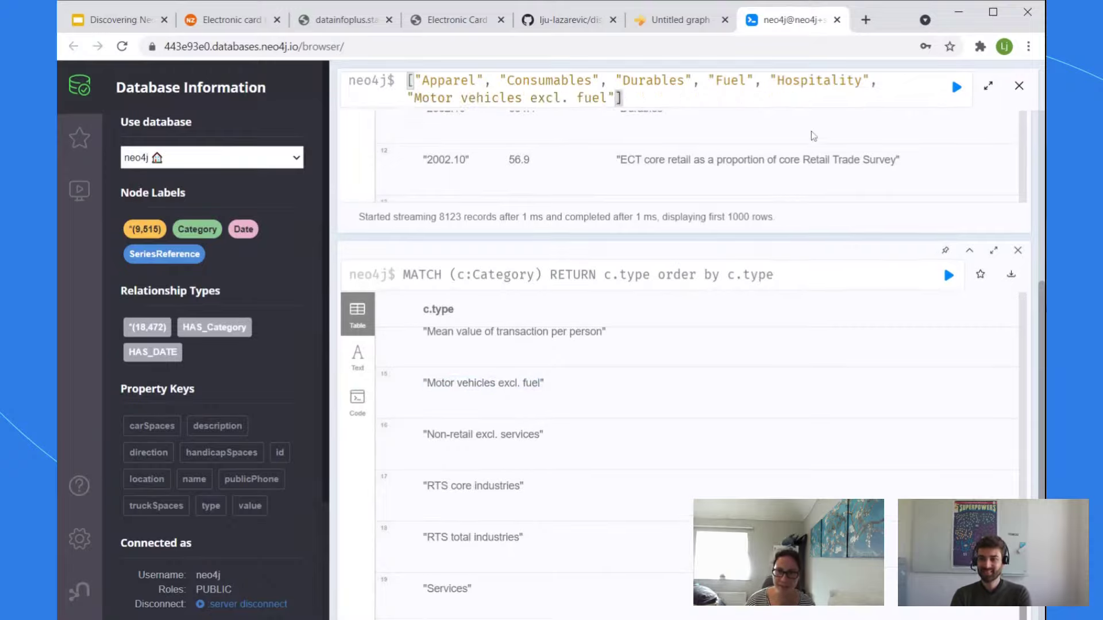
Step: Append "Non-retail excl. services" from the category results to the list
text(,)
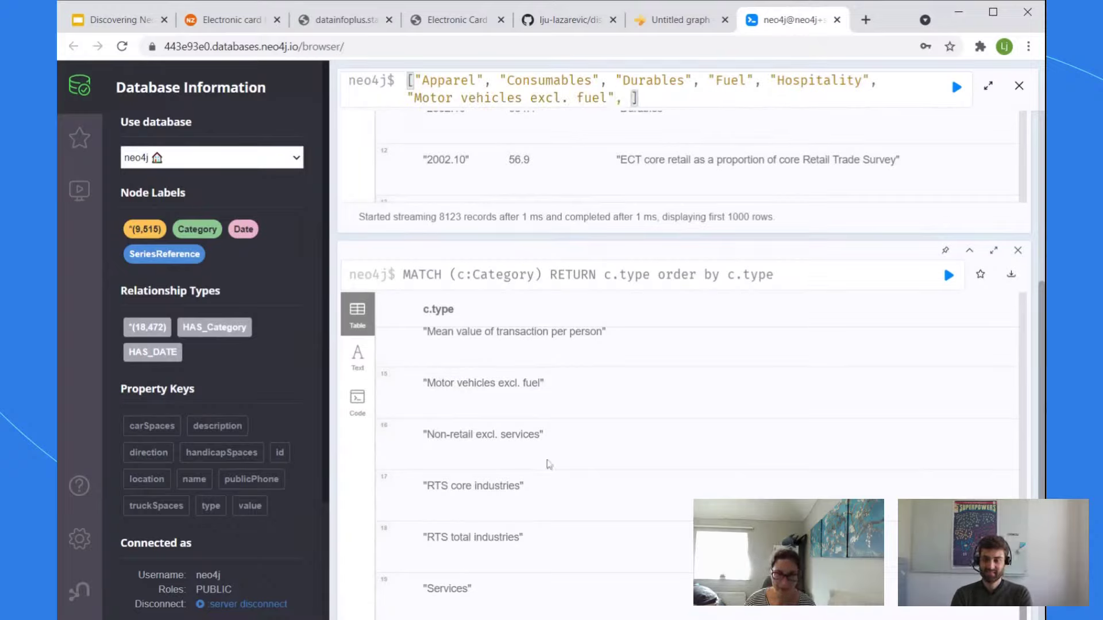
drag(560, 436, 423, 436)
key(ctrl+c)
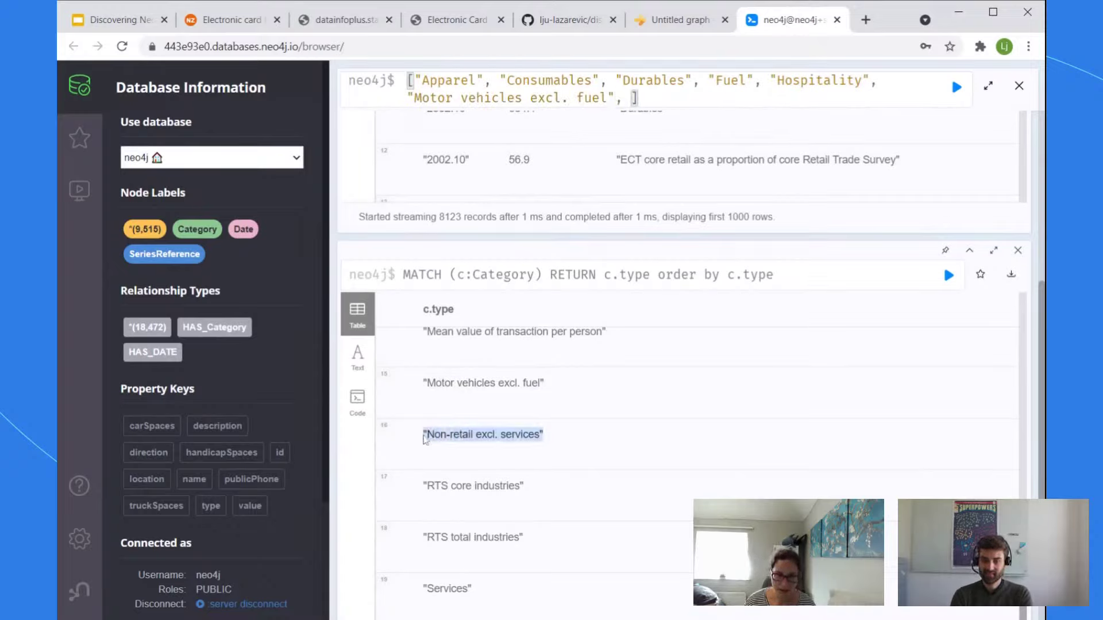
click(634, 99)
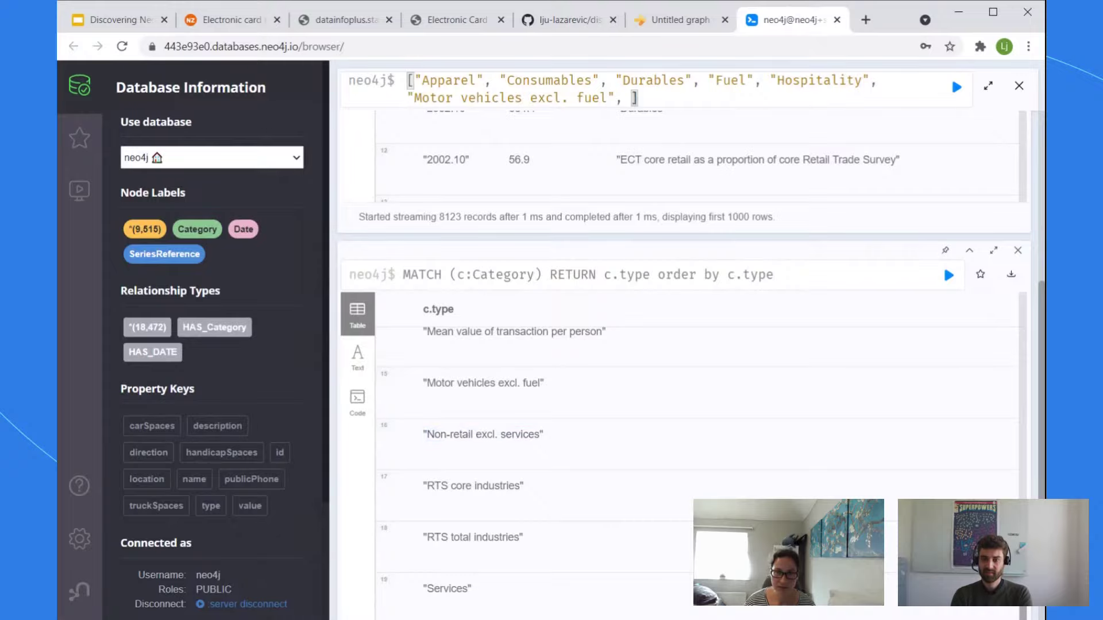
key(ctrl+v)
Step: Copy "Services" from the category results and add it as the final entry of the list
scroll(467, 548, down, 1)
scroll(483, 534, down, 2)
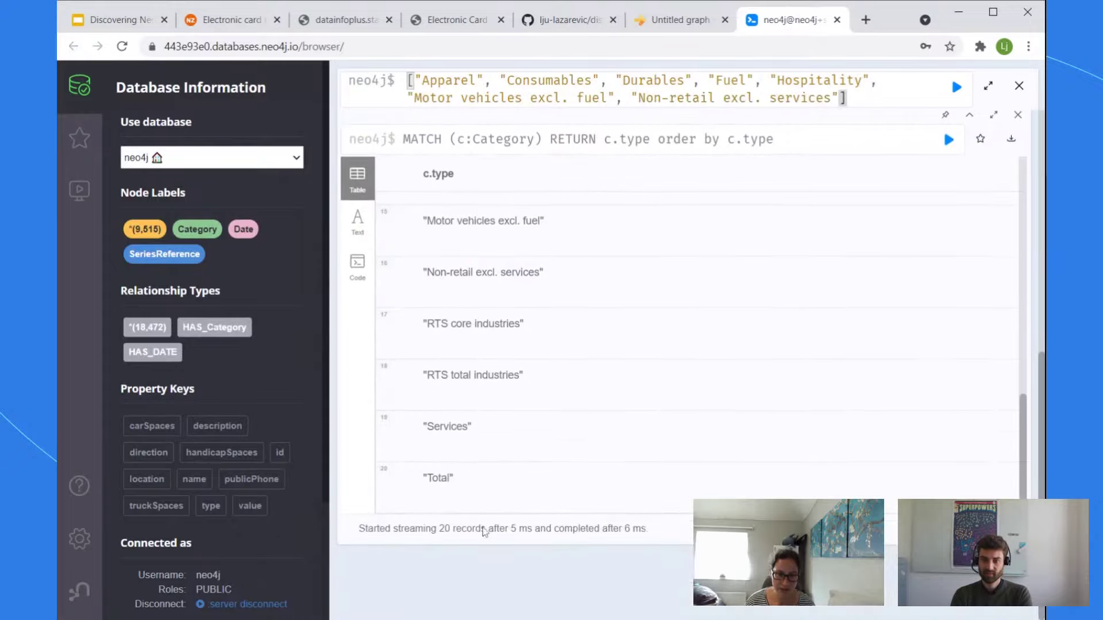
drag(498, 427, 423, 428)
key(ctrl+c)
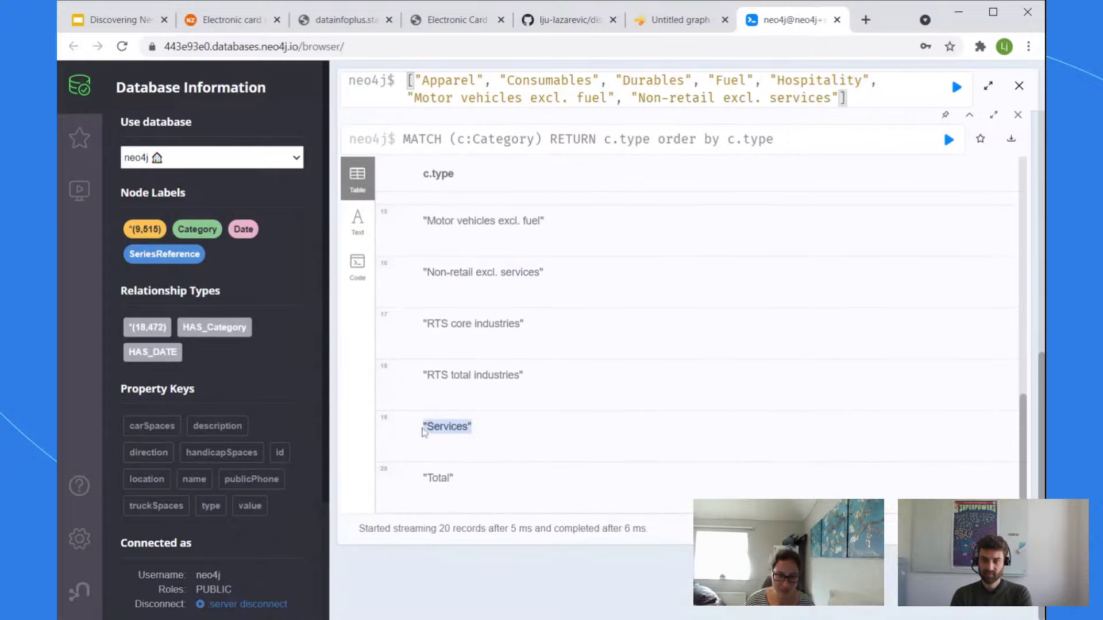
click(841, 98)
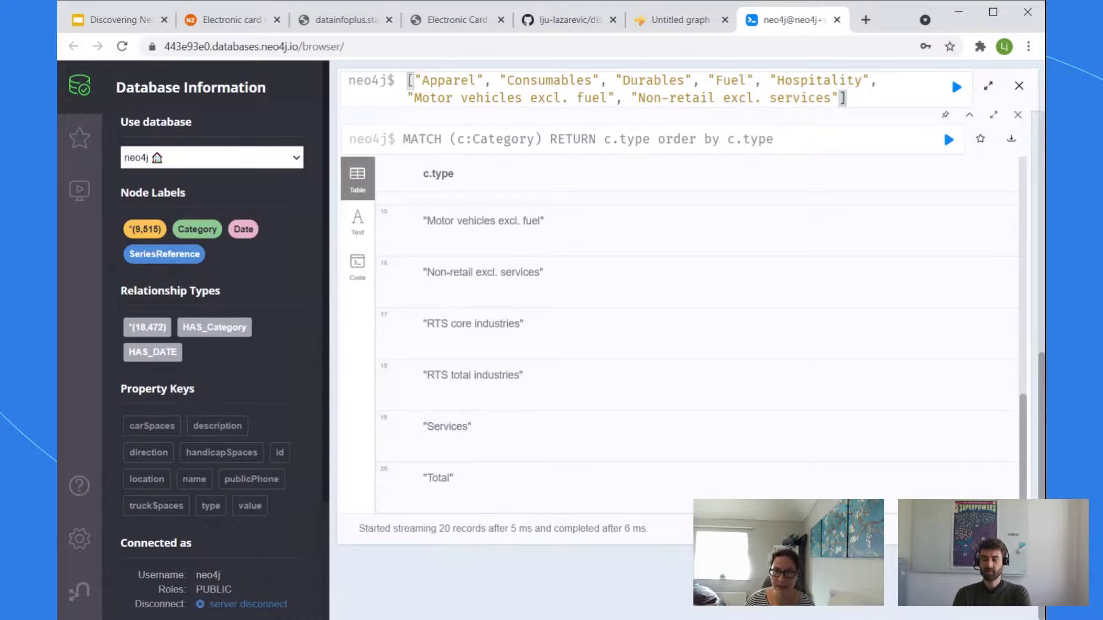
text(,)
key(ctrl+v)
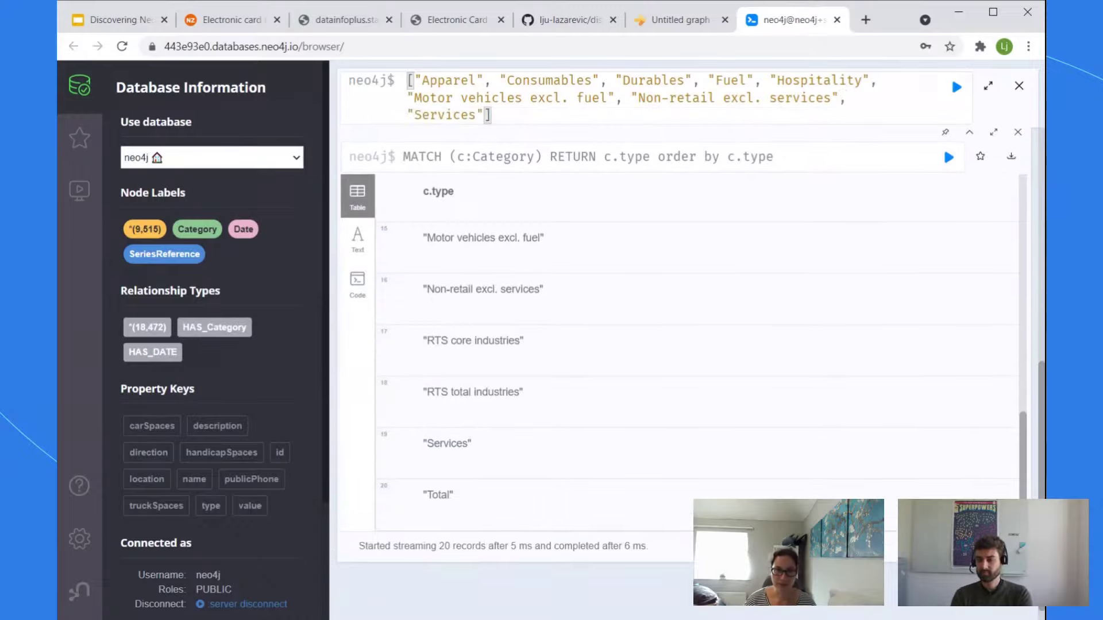
Step: Copy the whole category list and open the earlier date, spend and category query for editing
key(ctrl+a)
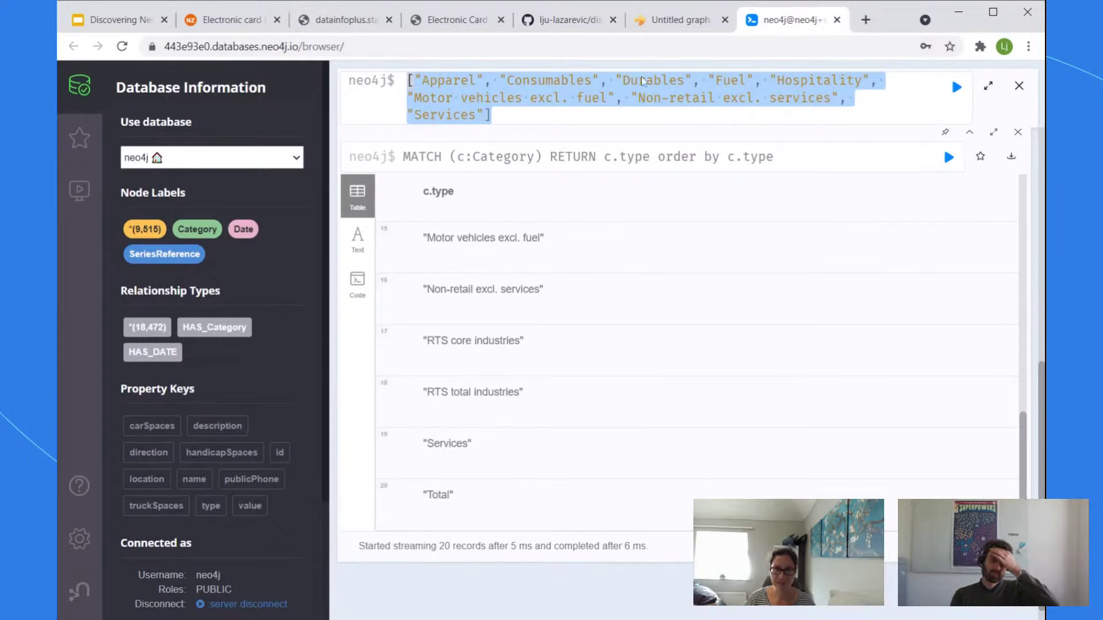
scroll(862, 205, up, 10)
key(ctrl+Return)
scroll(865, 292, up, 5)
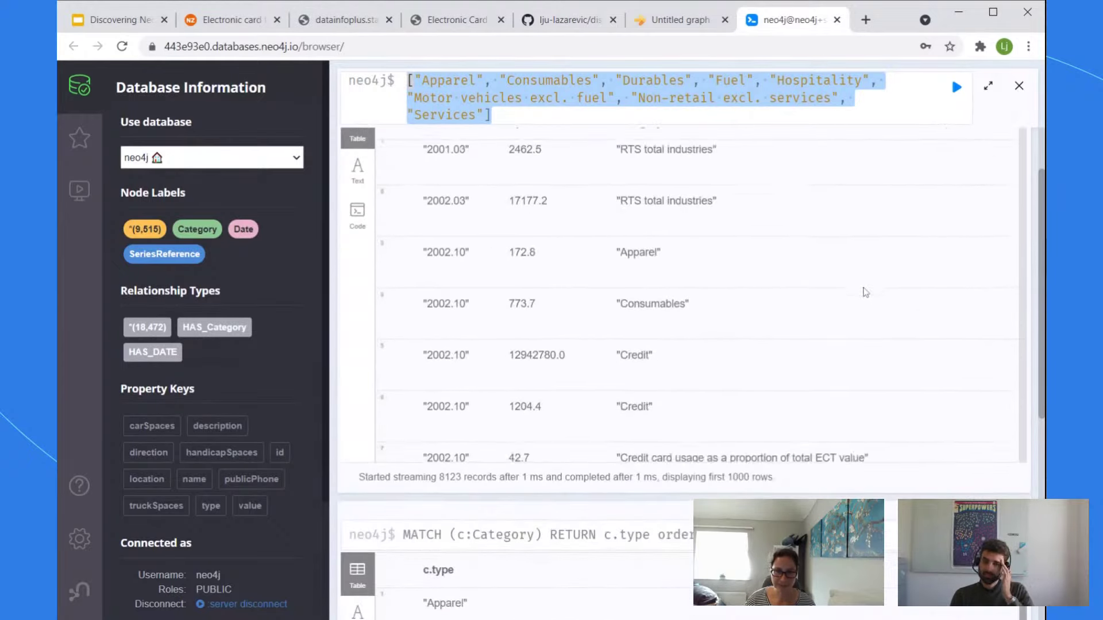
scroll(865, 293, up, 2)
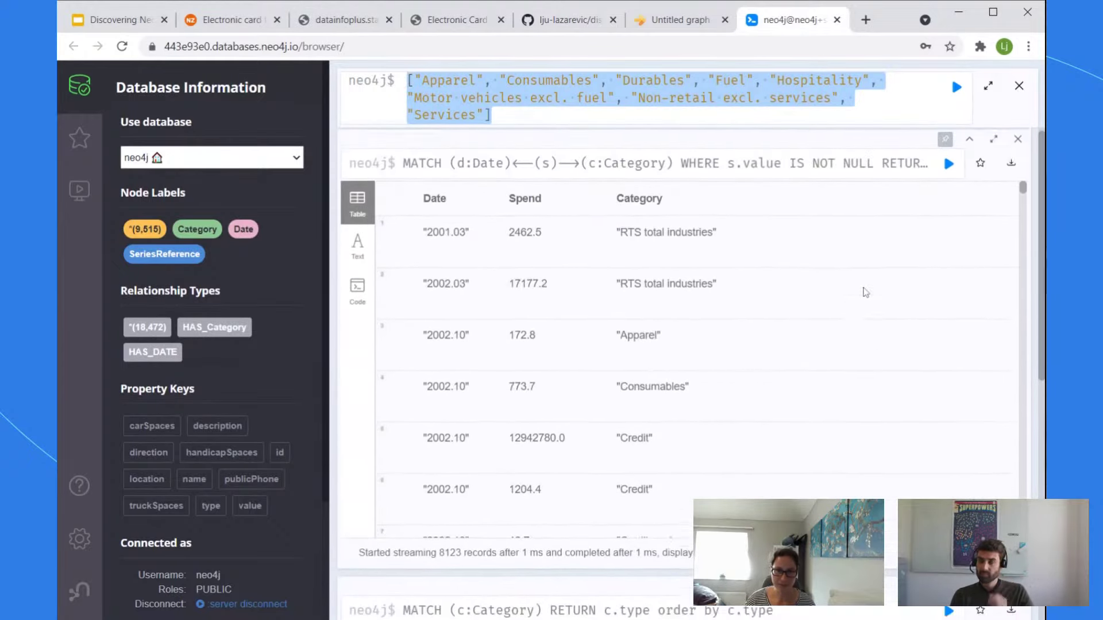
click(743, 171)
click(376, 164)
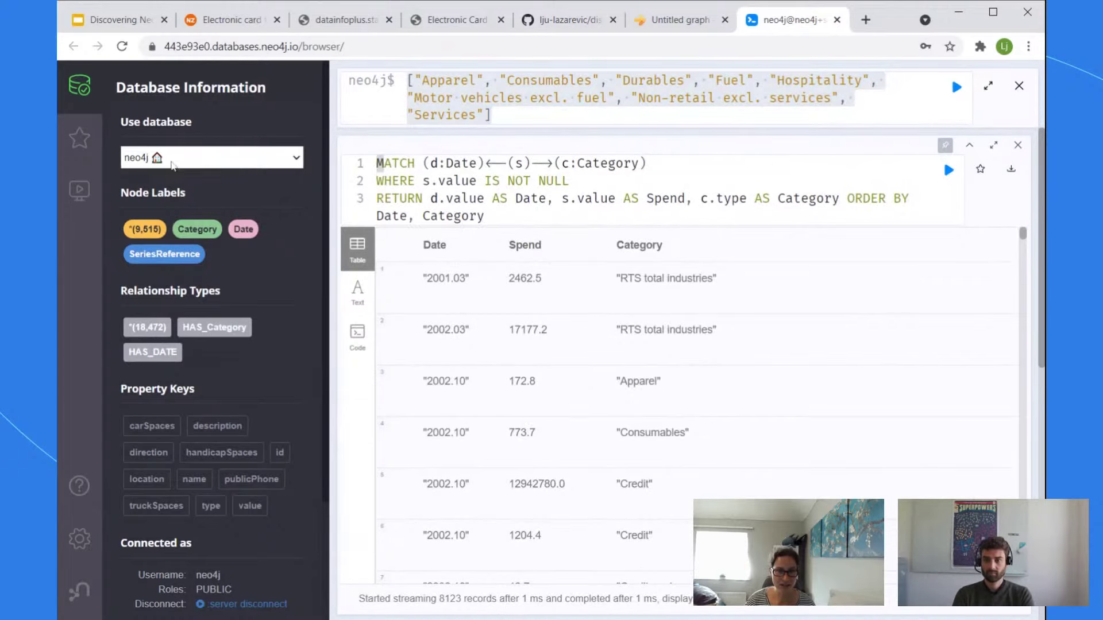
Step: Insert a new first line above the MATCH clause that passes the copied category list using WITH, aliased AS cats
key(Return)
key(Up)
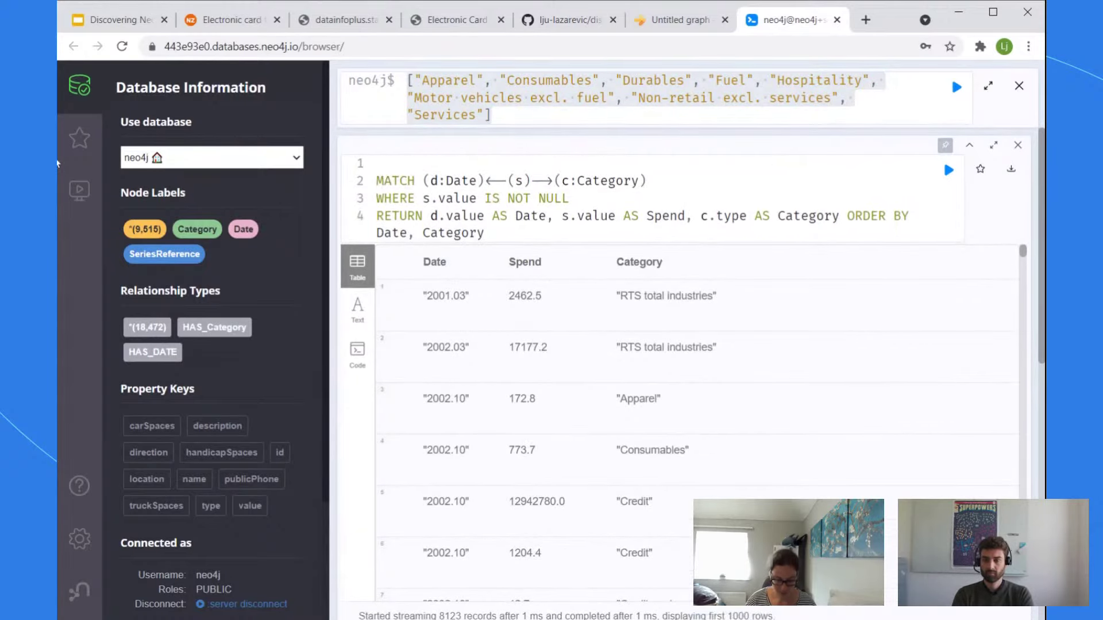
text(WITH)
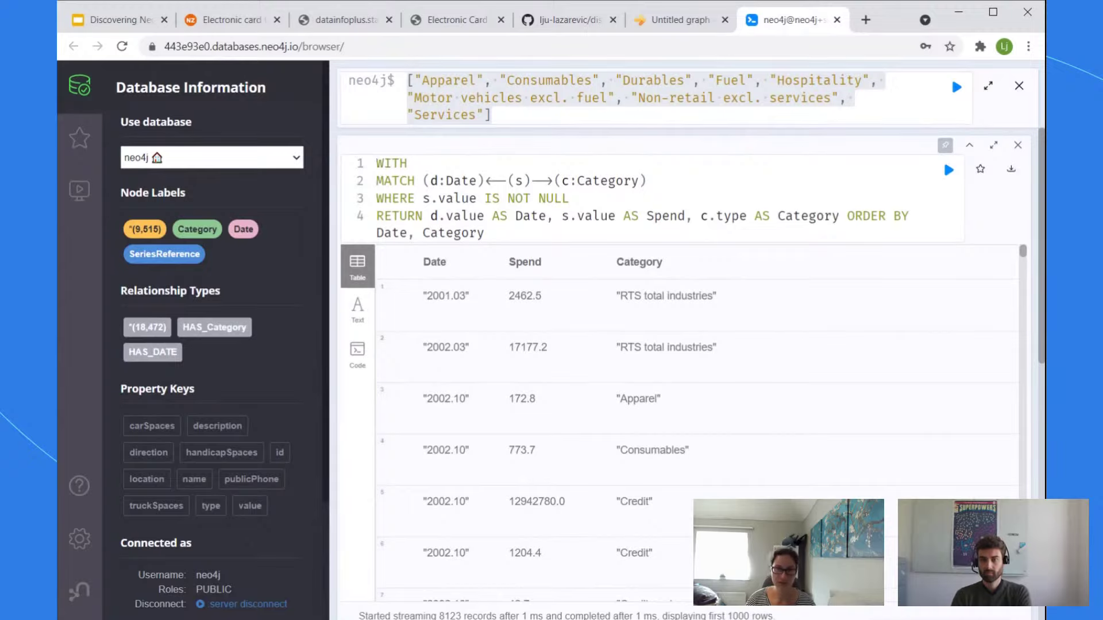
text(["Apparel", "Consumables", "Durables", "Fuel", "Hospitality", "Motor vehicles excl. fuel", "Non-retail excl. services", "Services"])
text(AS)
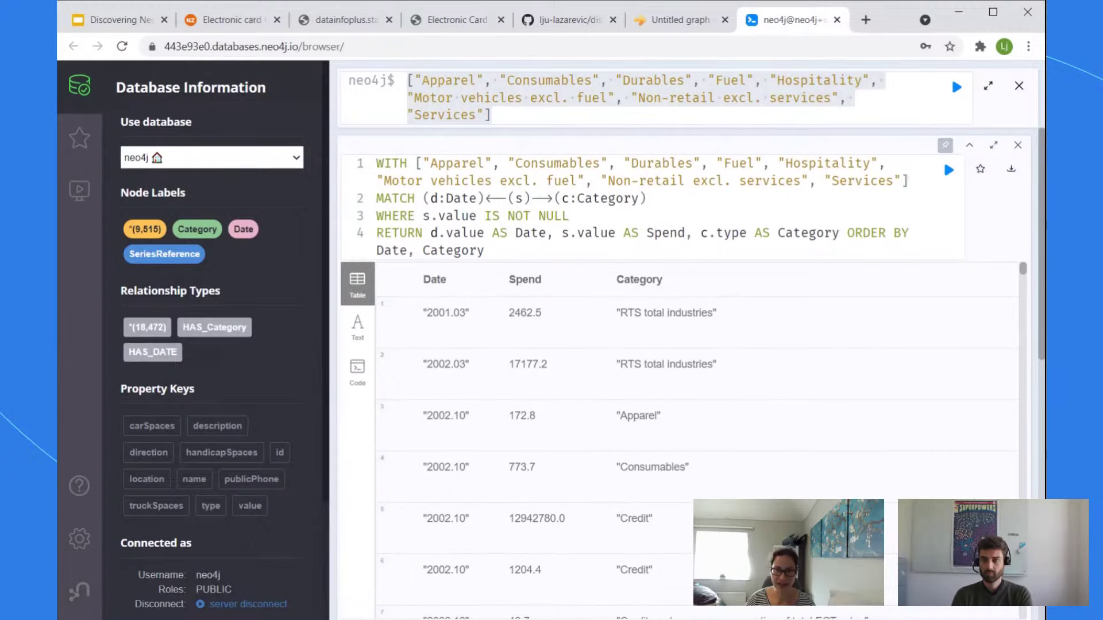
text( cats)
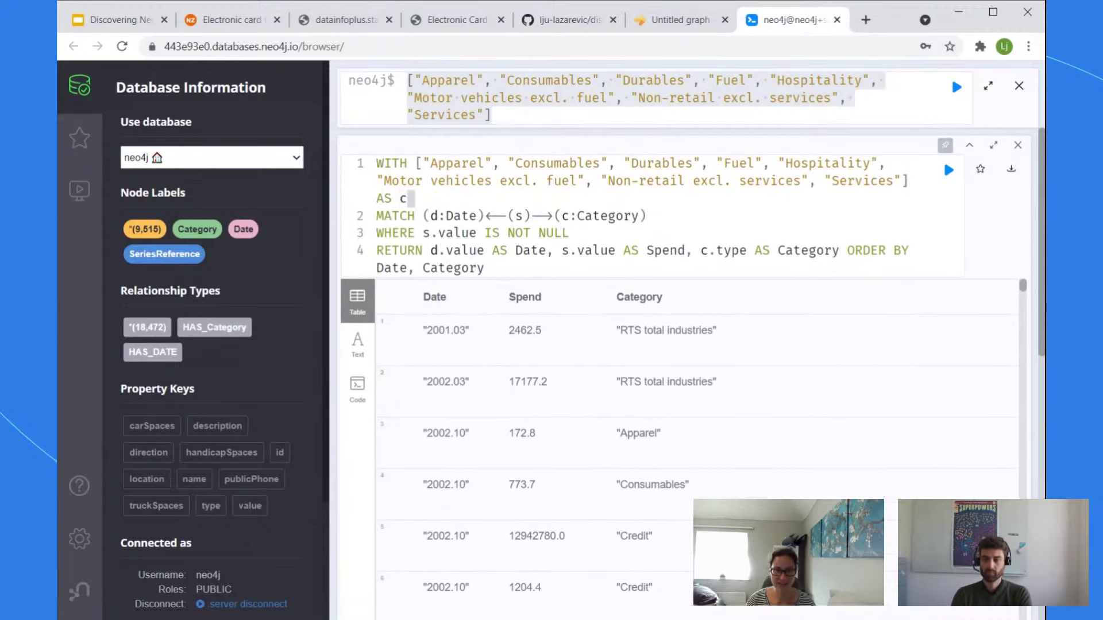
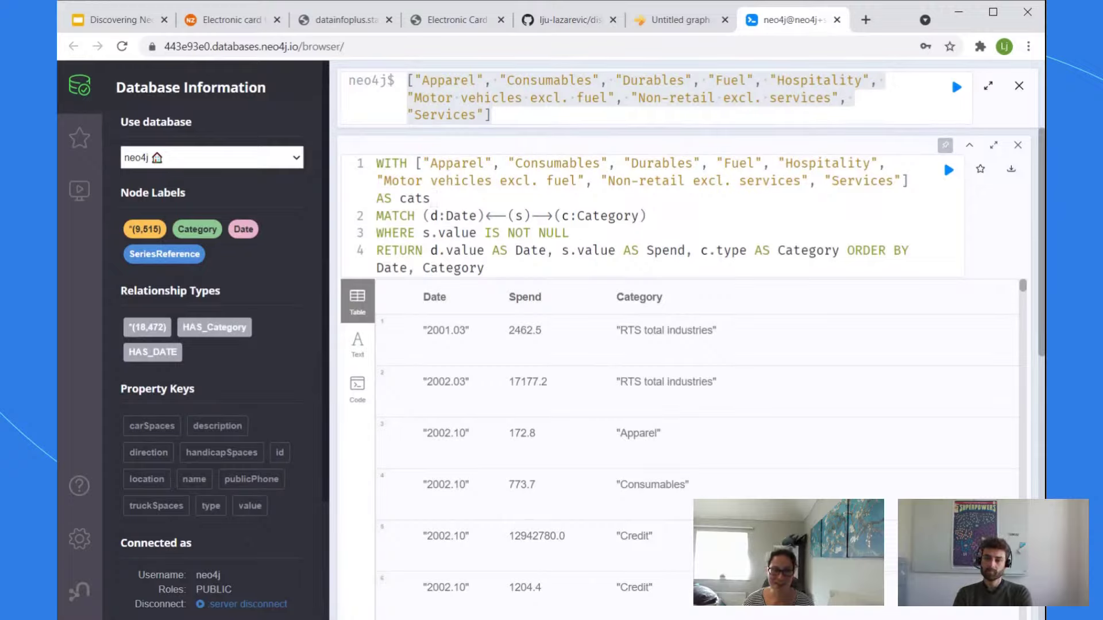
Step: Extend the WHERE clause after IS NOT NULL with the condition AND c.type IN cats
click(573, 233)
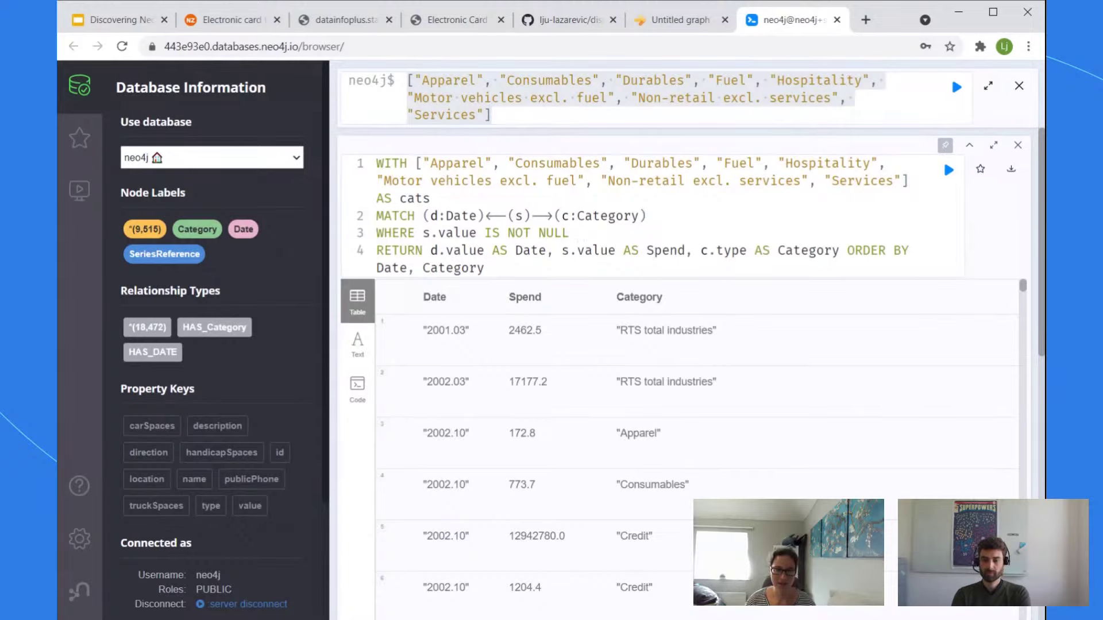
text(AND )
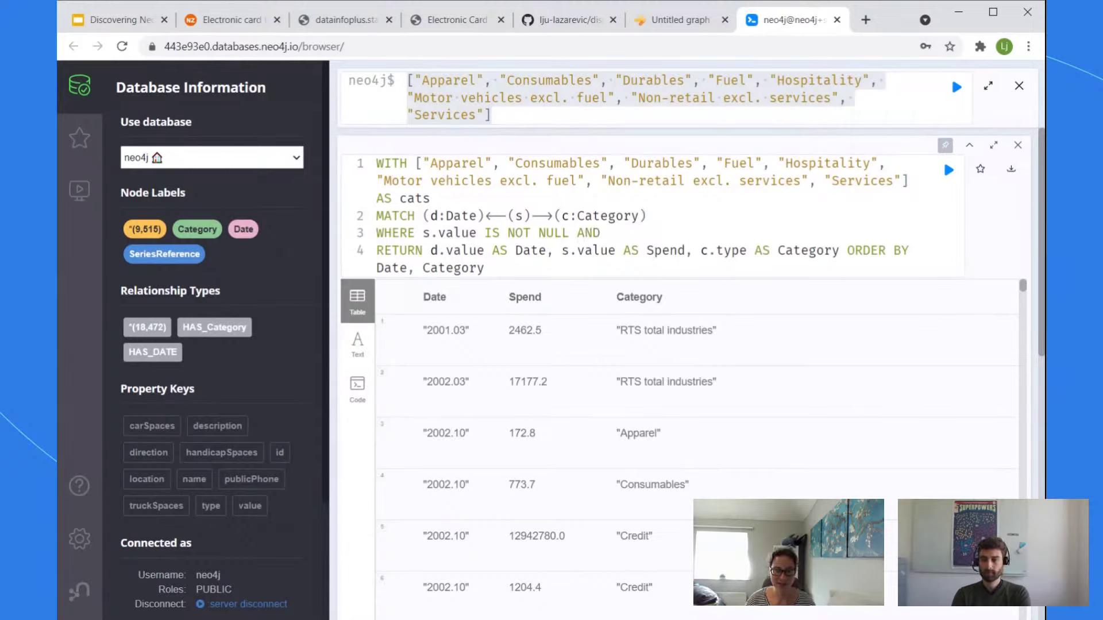
text(c.type)
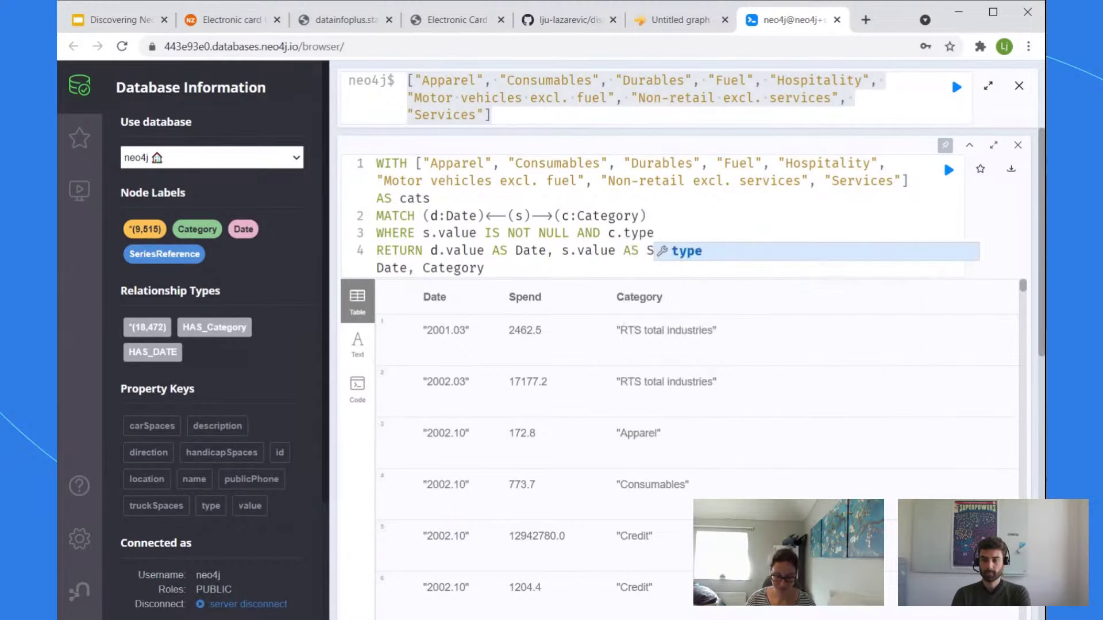
text( IN cats)
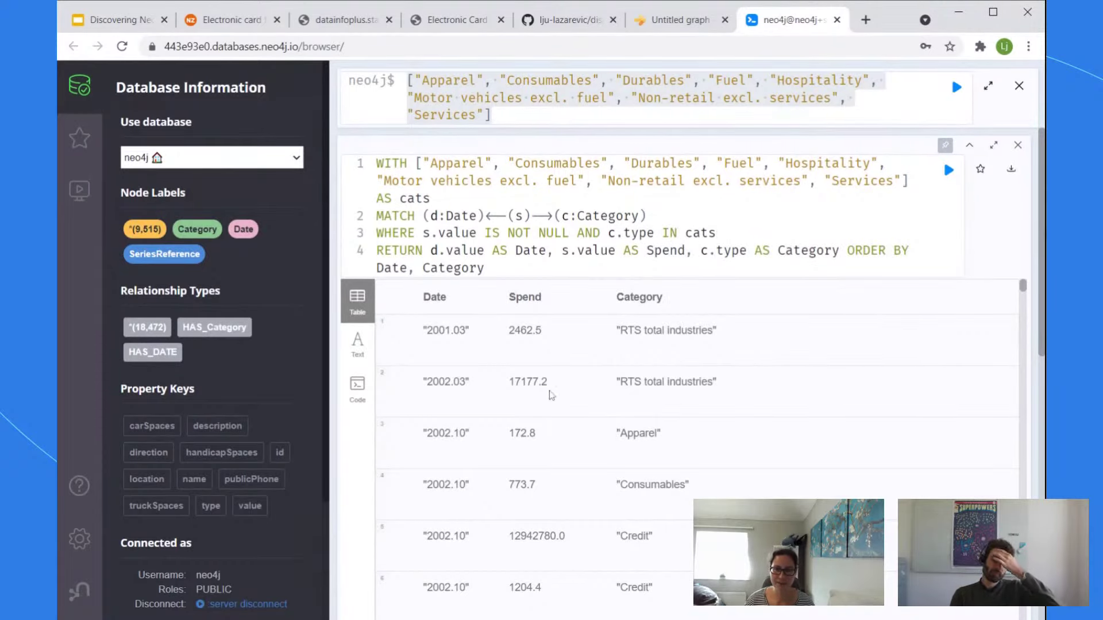
Step: Run the filtered query and look through the returned dates, spend values and categories
scroll(789, 228, down, 1)
scroll(788, 228, up, 1)
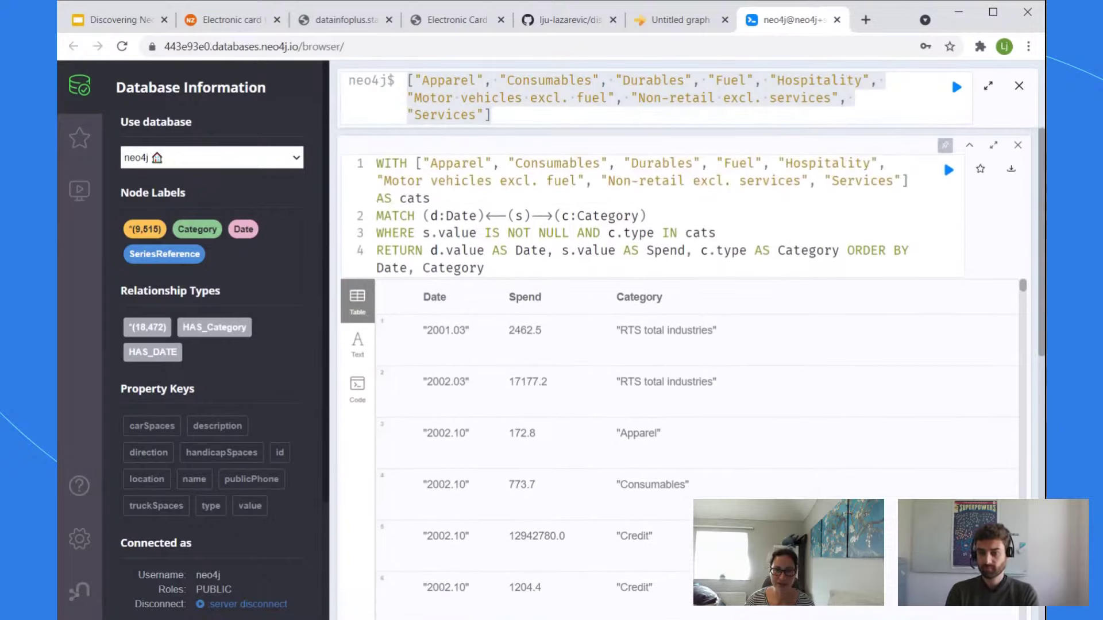
click(945, 180)
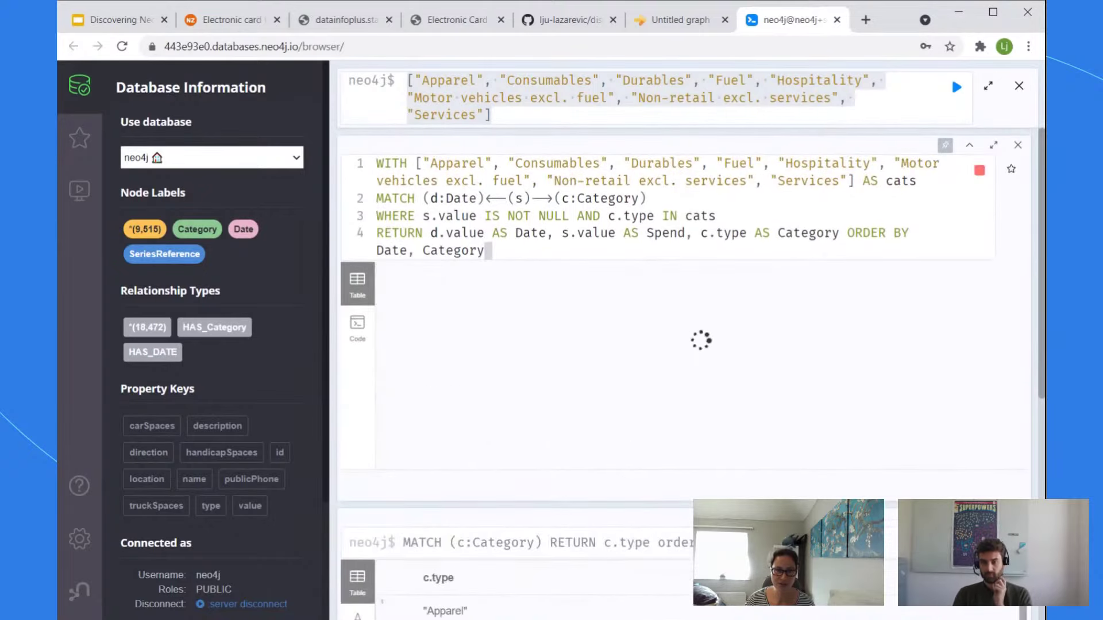
scroll(805, 405, down, 5)
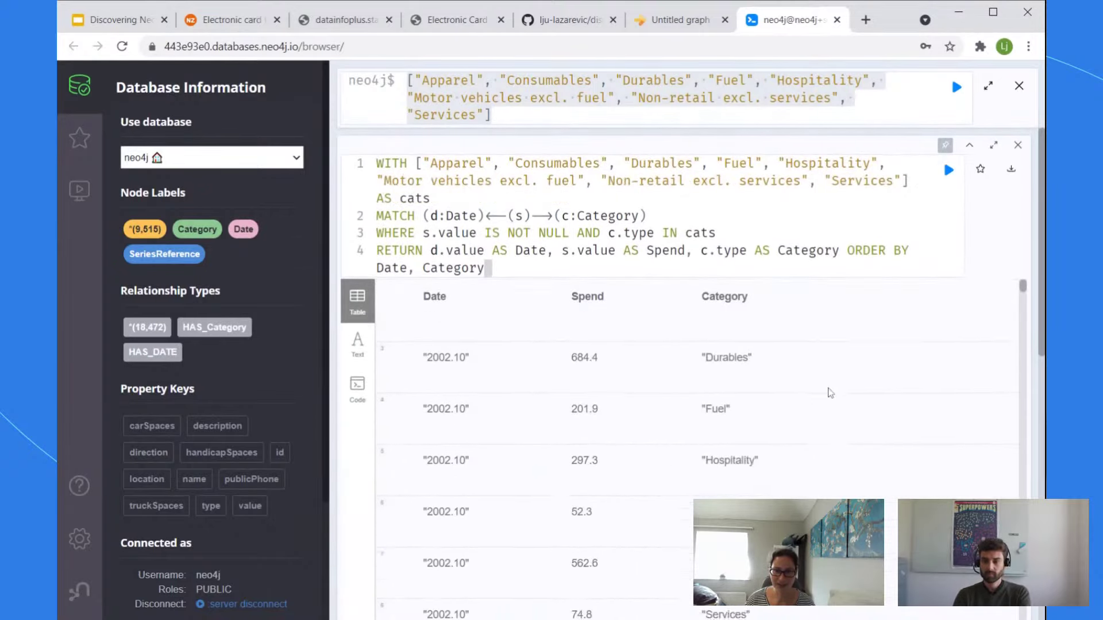
scroll(850, 428, up, 5)
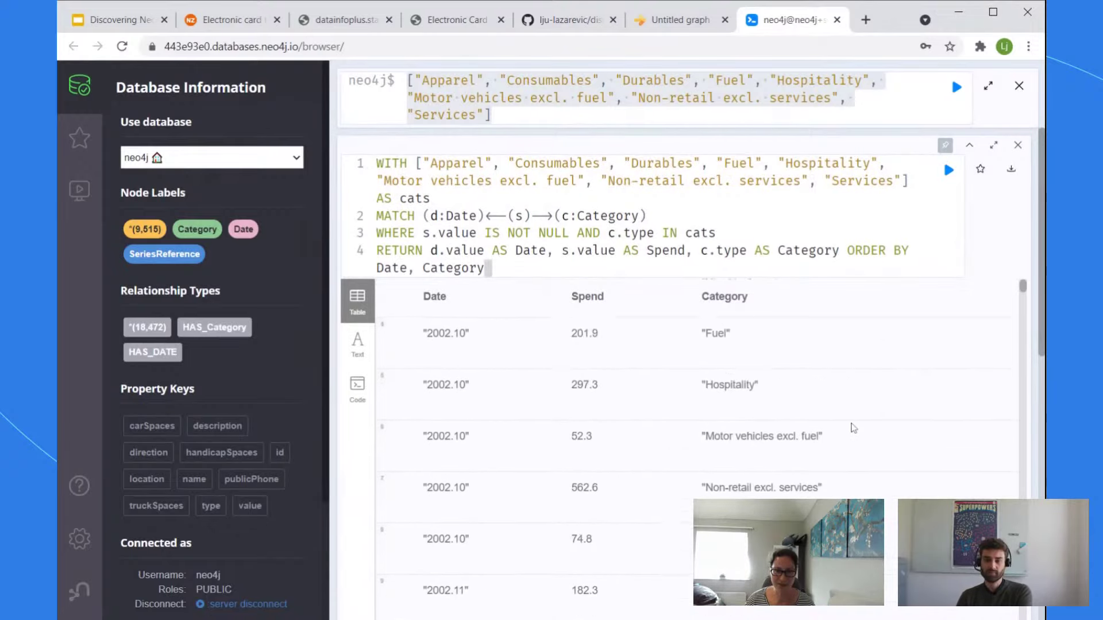
scroll(862, 428, down, 1)
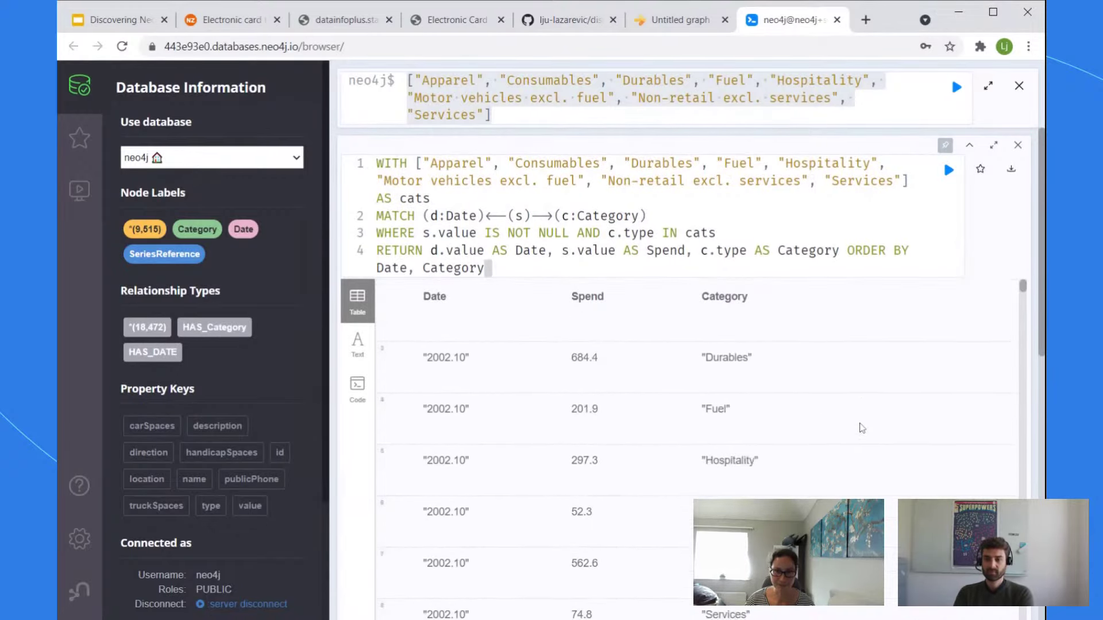
scroll(861, 428, down, 4)
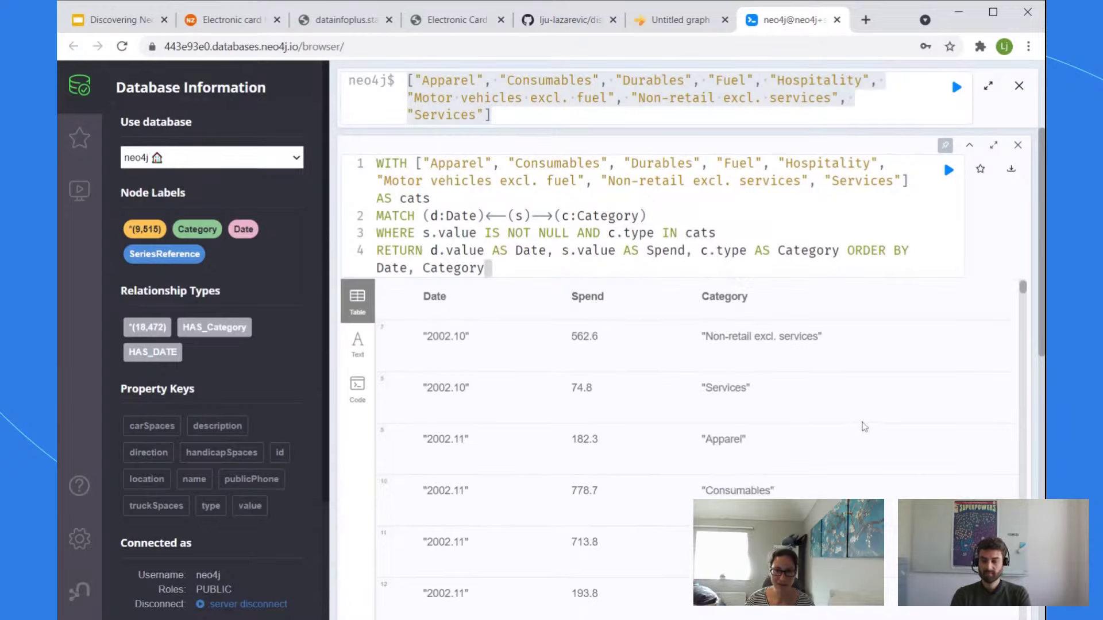
scroll(862, 425, down, 3)
scroll(861, 424, up, 9)
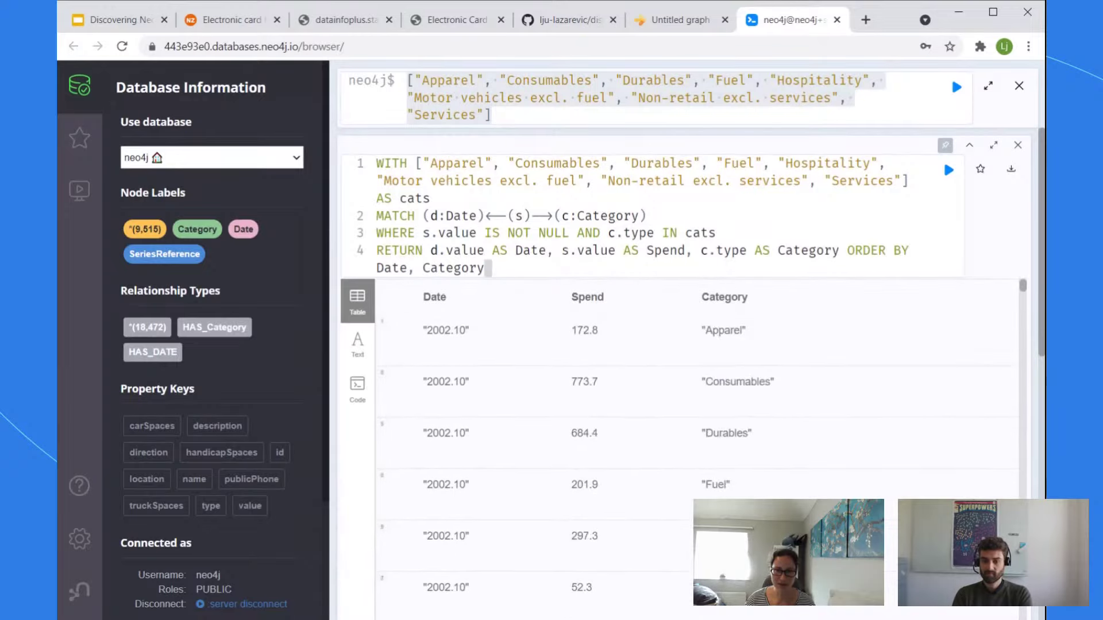
Step: Copy the complete filtered query text and switch briefly to another window
key(ctrl+a)
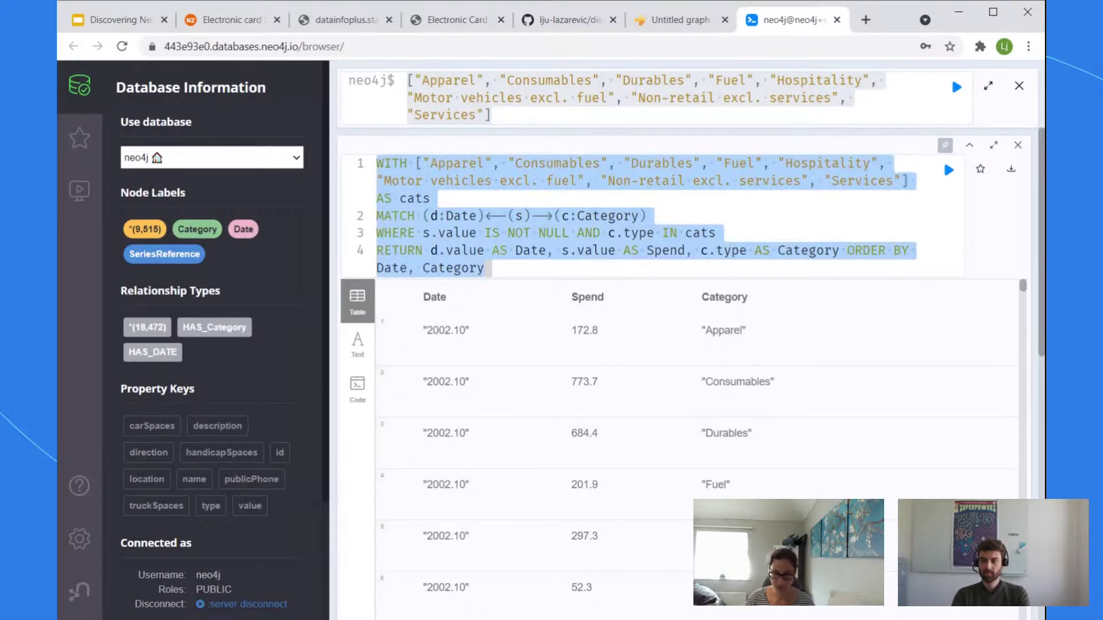
key(alt+Tab)
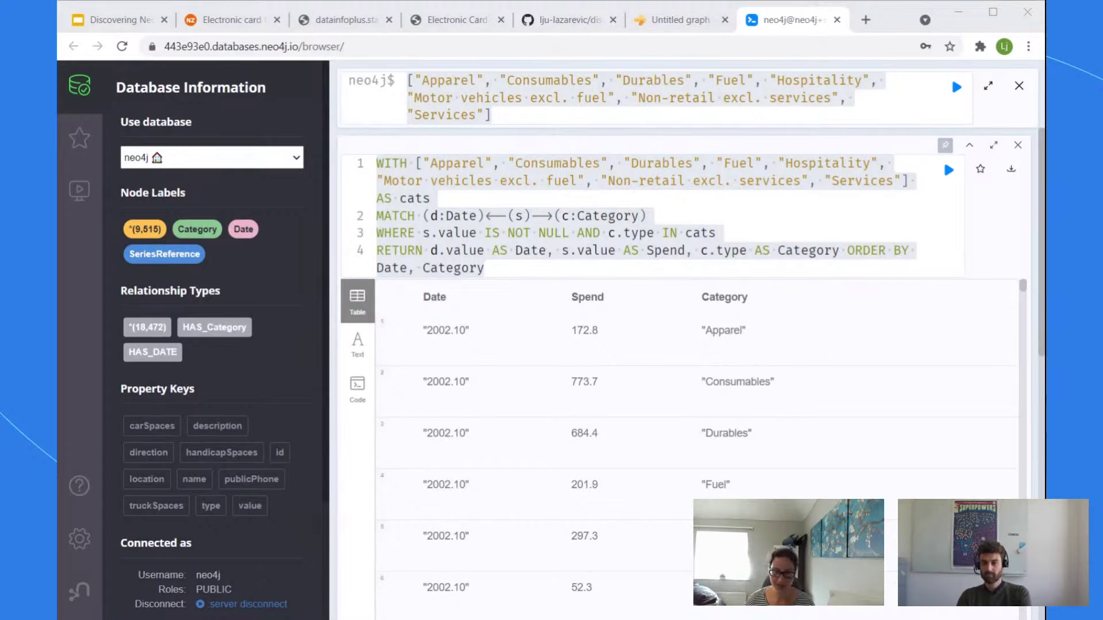
click(652, 216)
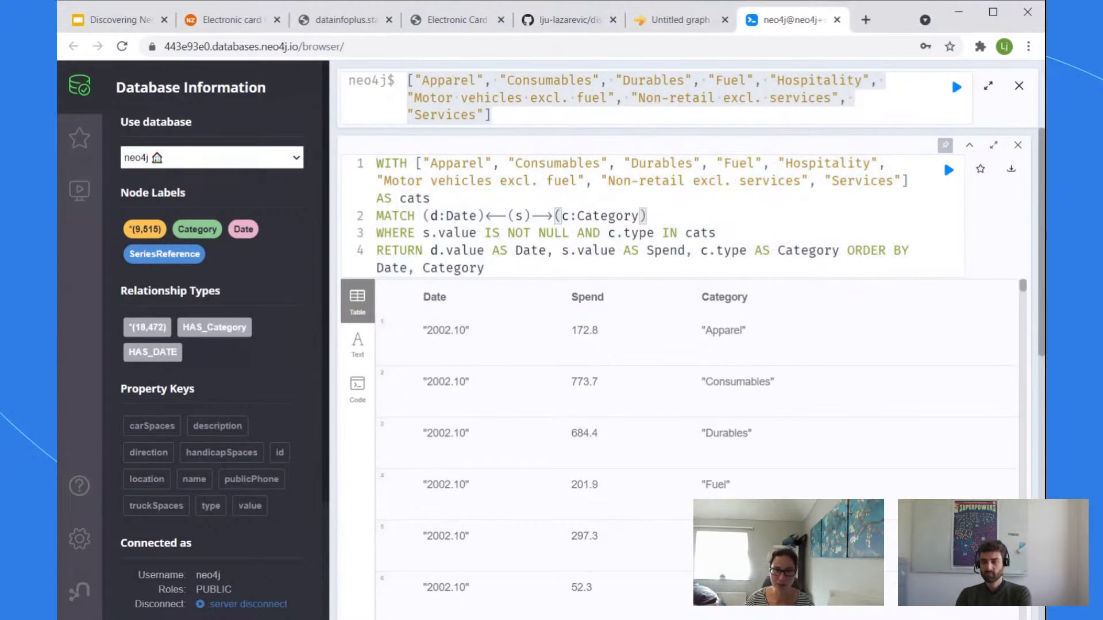
double_click(666, 181)
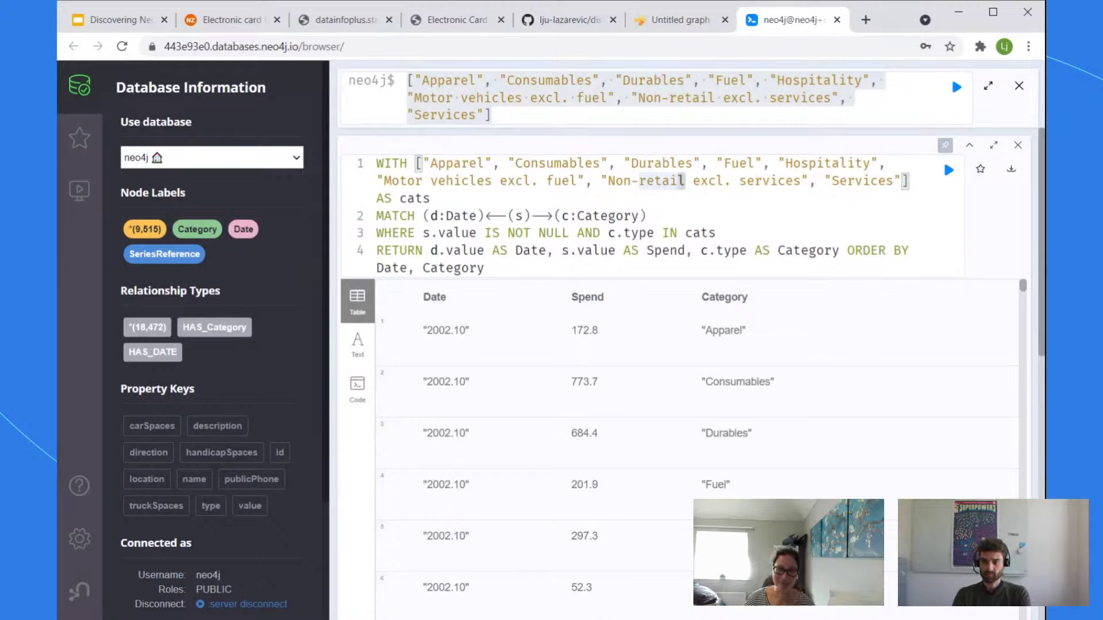
Step: Add a new line starting with WITH between the WHERE clause and the RETURN clause
click(720, 233)
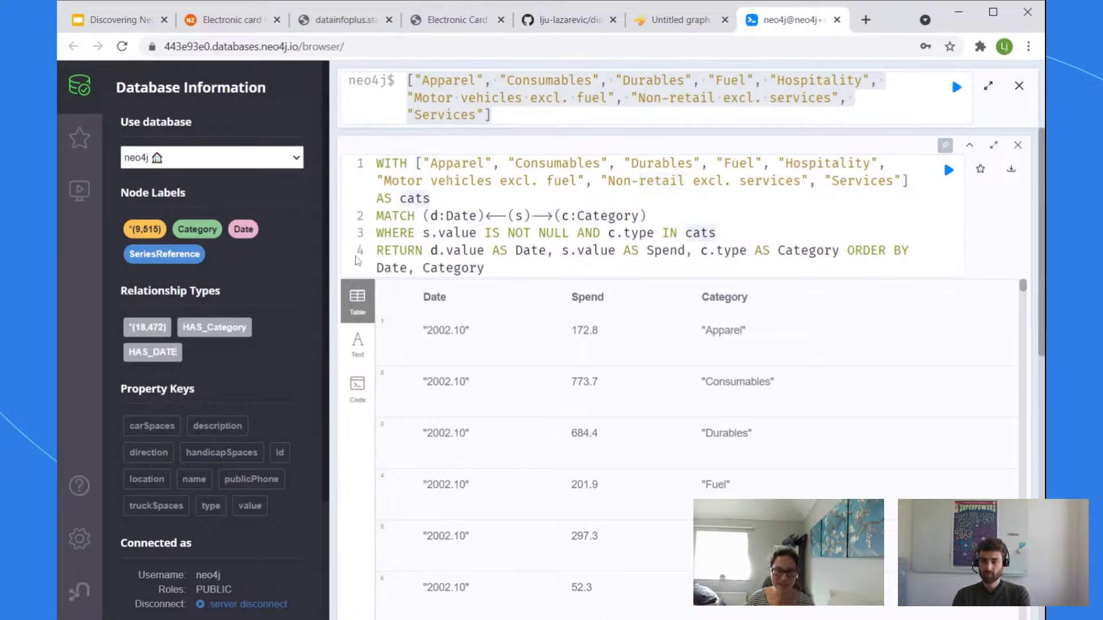
key(Return)
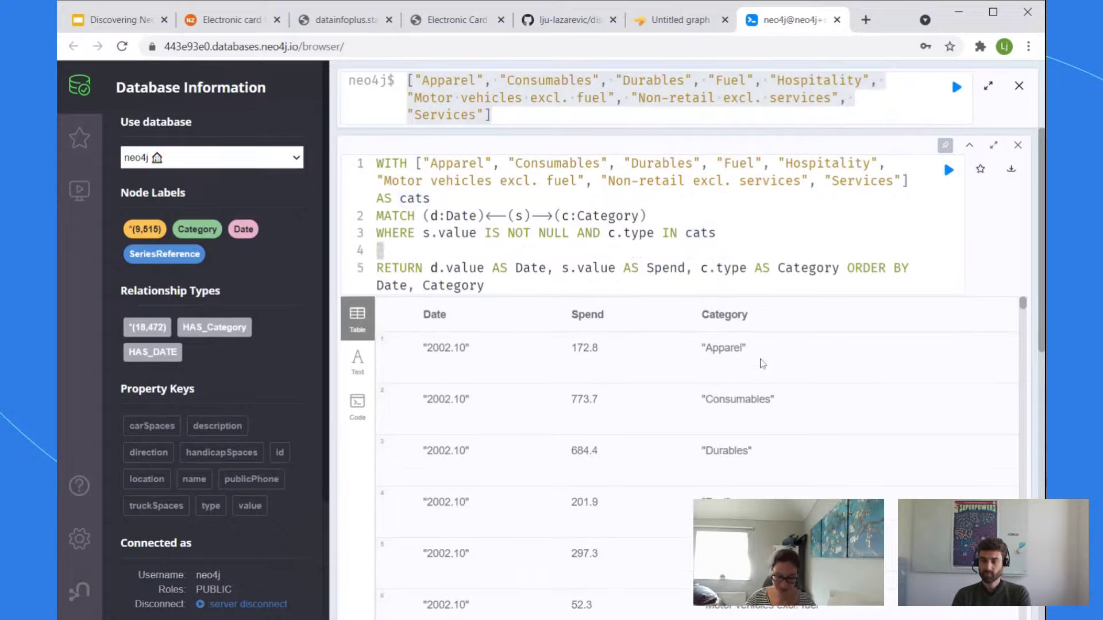
text(WITH)
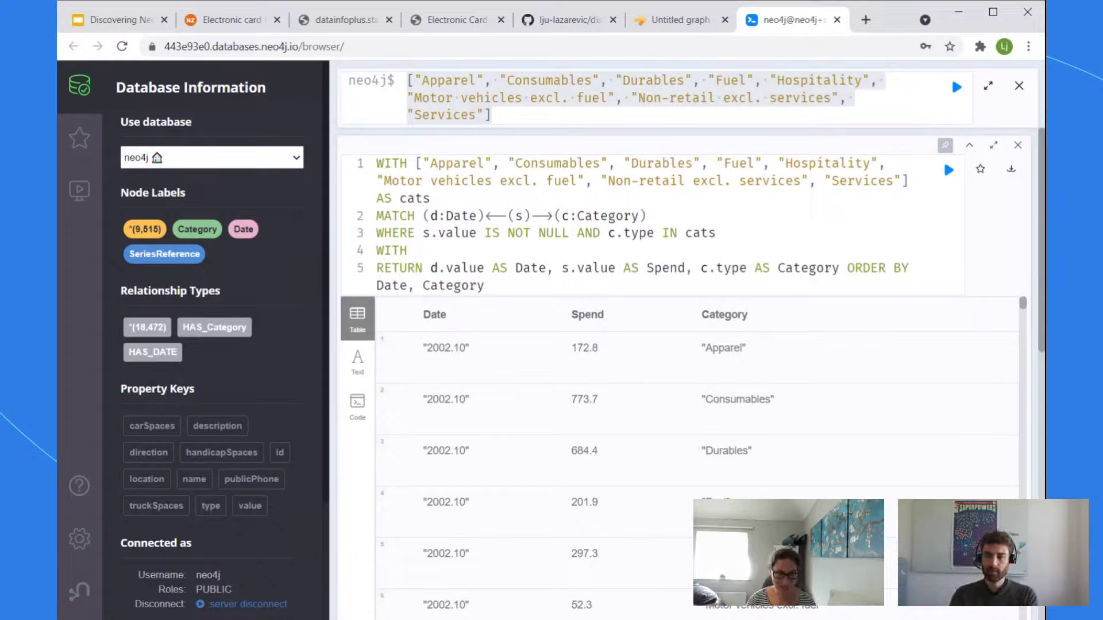
text(d)
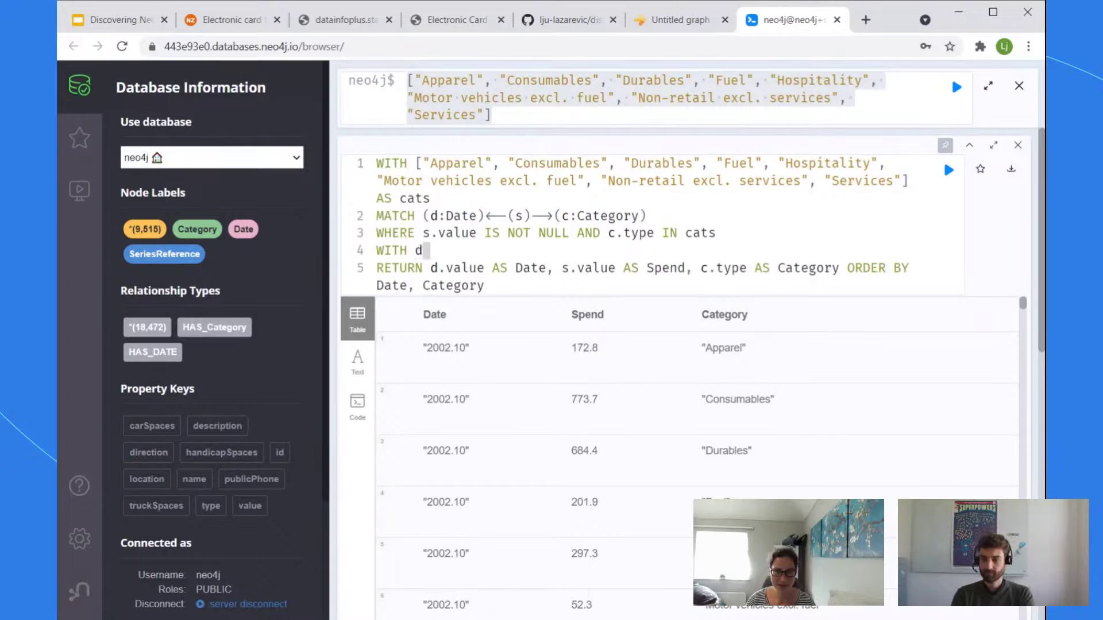
text(.date,)
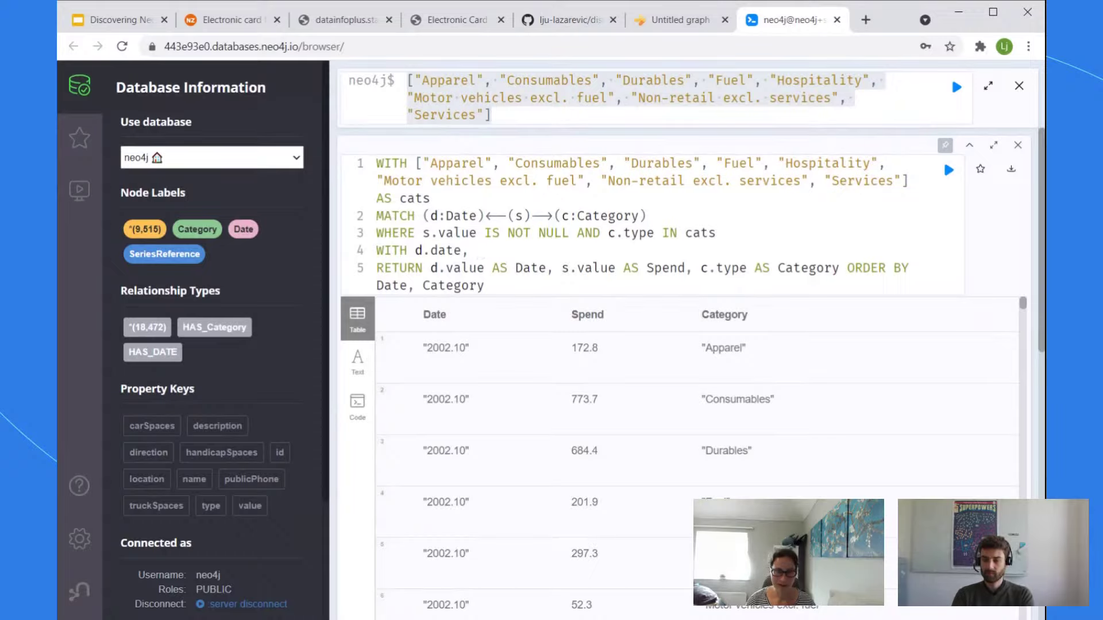
text( c.)
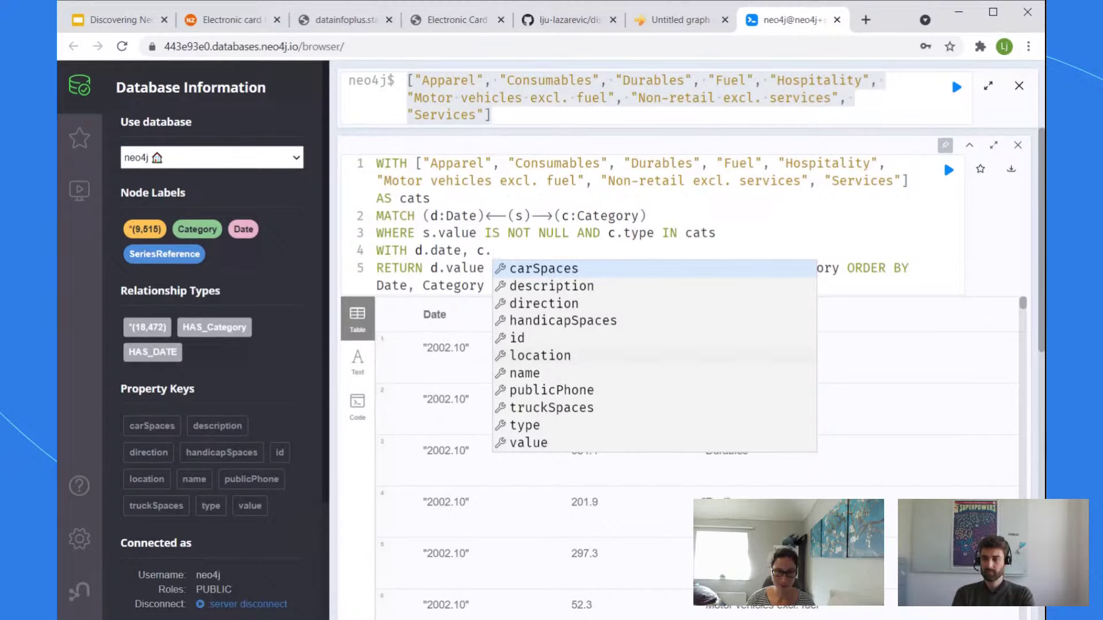
key(BackSpace)
key(BackSpace)
key(BackSpace)
key(BackSpace)
key(BackSpace)
key(BackSpace)
key(BackSpace)
key(BackSpace)
key(BackSpace)
key(BackSpace)
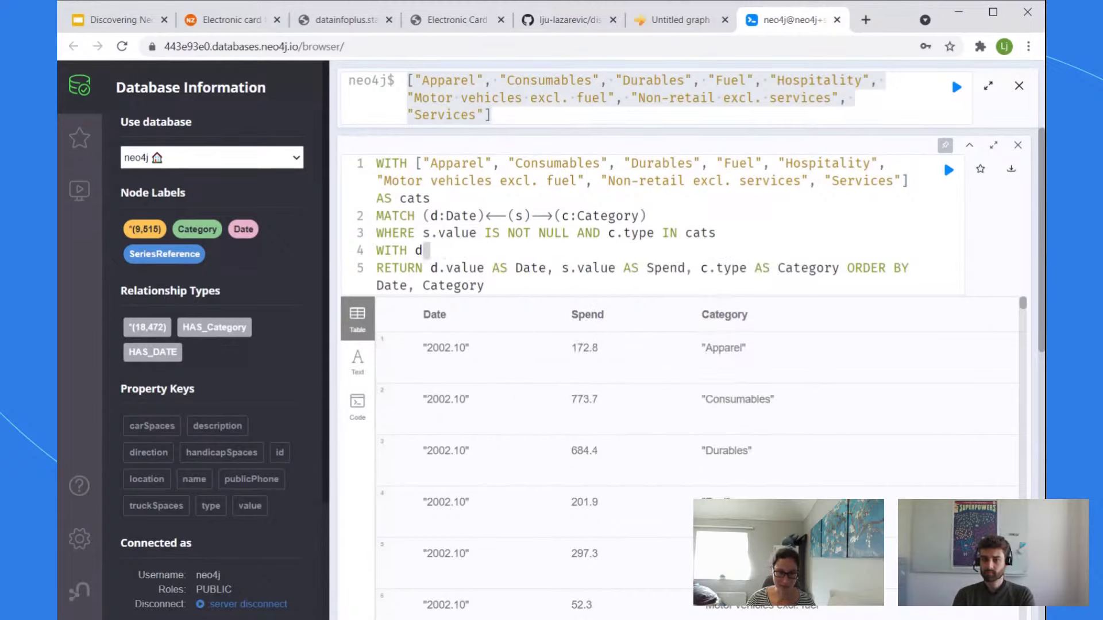
Step: Carry the variables d, s and c through the new WITH clause
text(d)
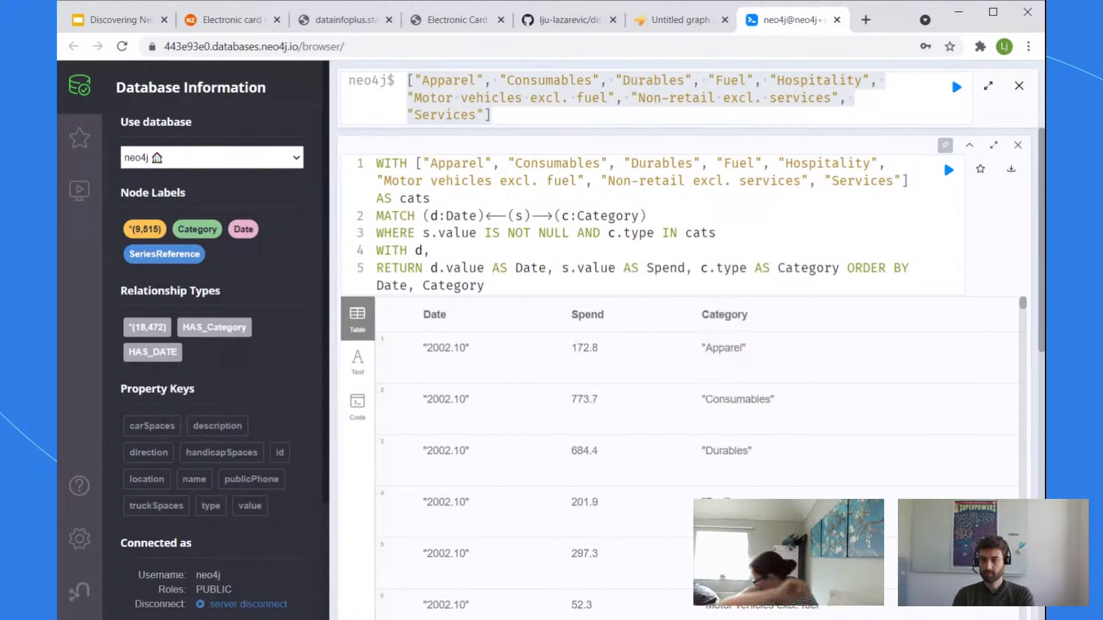
text(, )
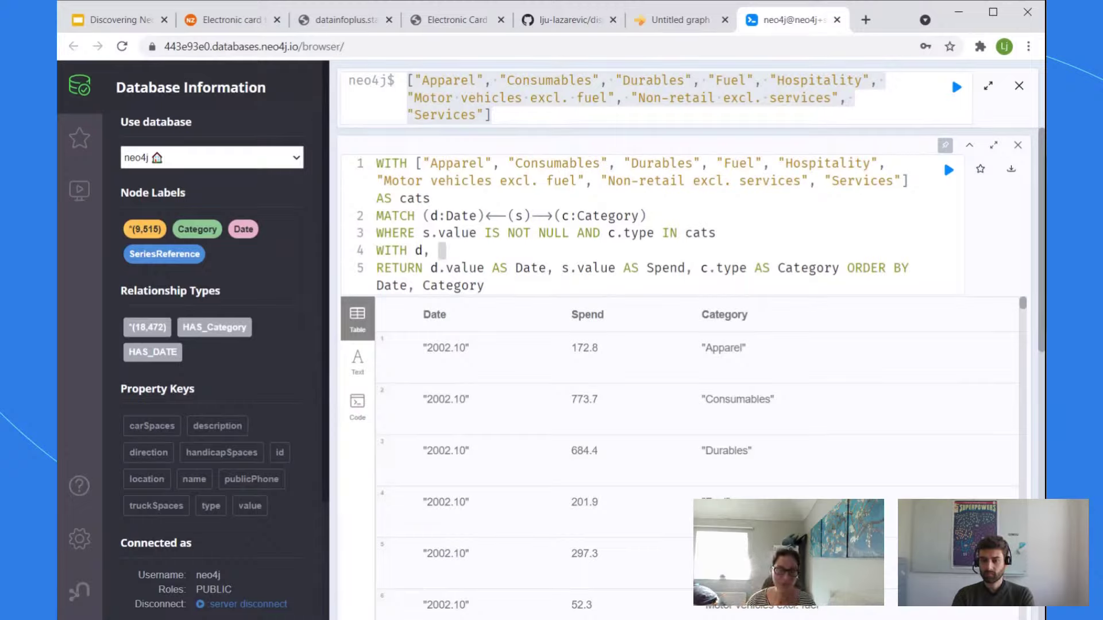
text(s, c)
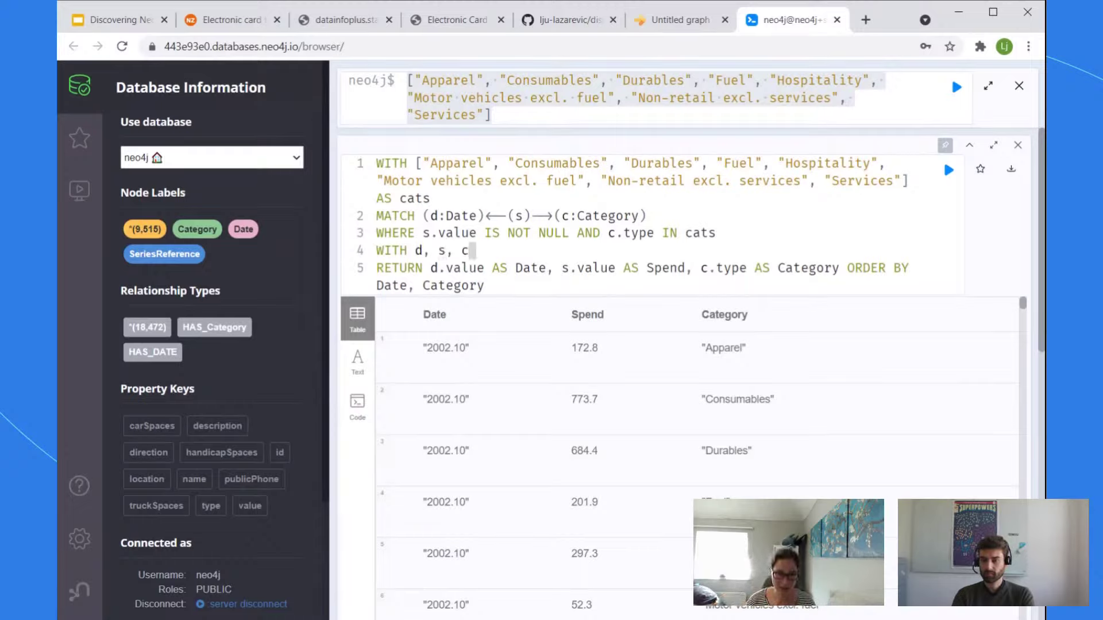
text( WHERE)
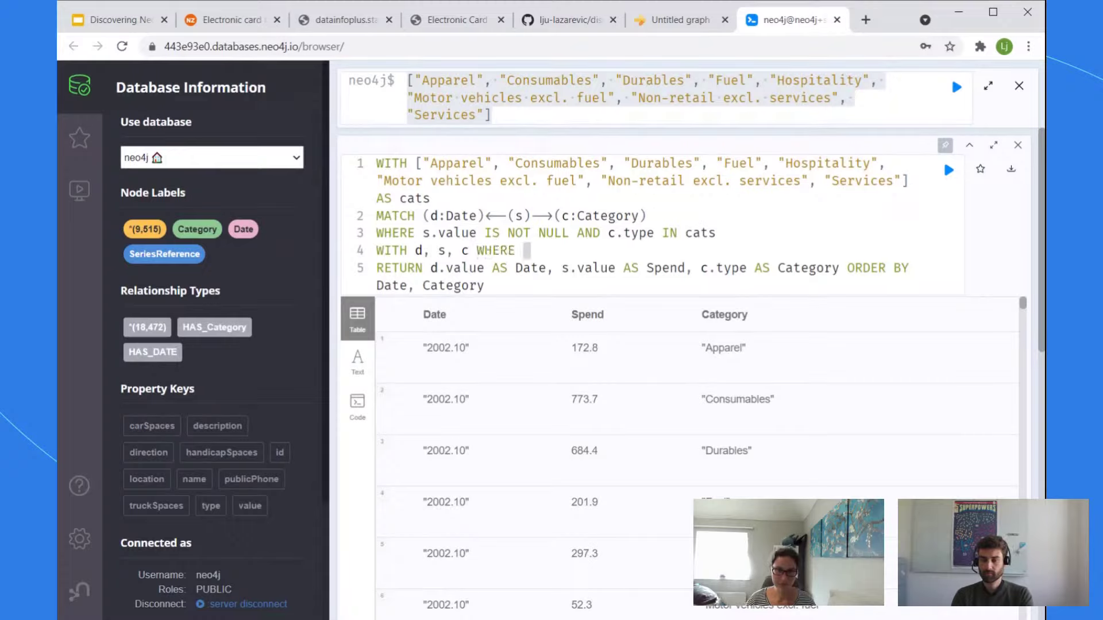
key(BackSpace)
key(BackSpace)
key(BackSpace)
key(BackSpace)
key(BackSpace)
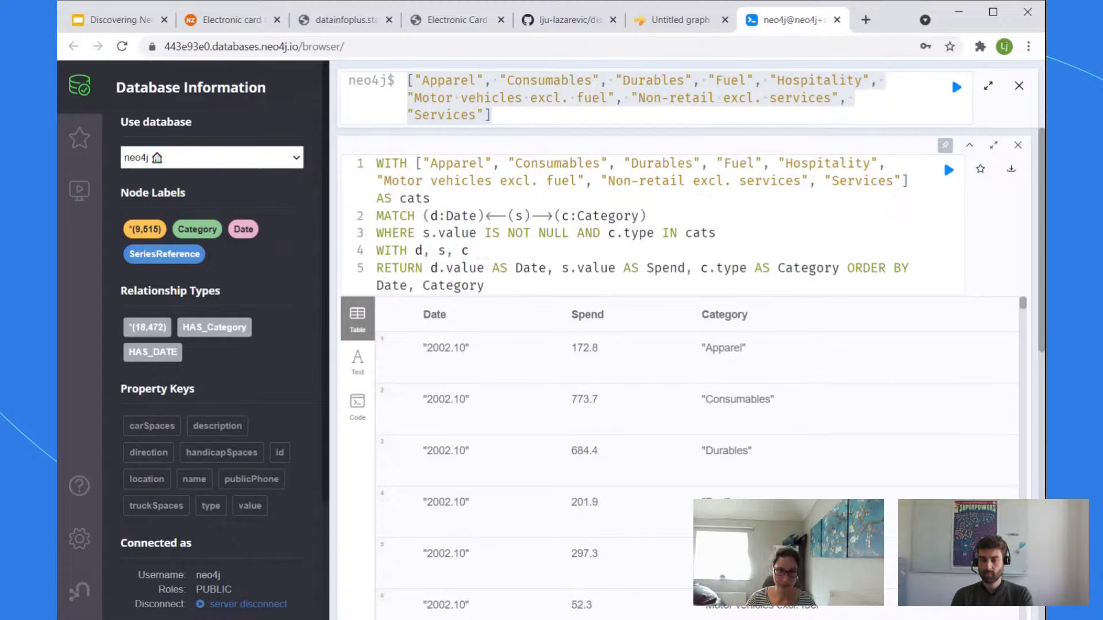
Step: Add ORDER BY d.value, s.value desc to the second WITH clause after the carried variables
text(ORDER BY)
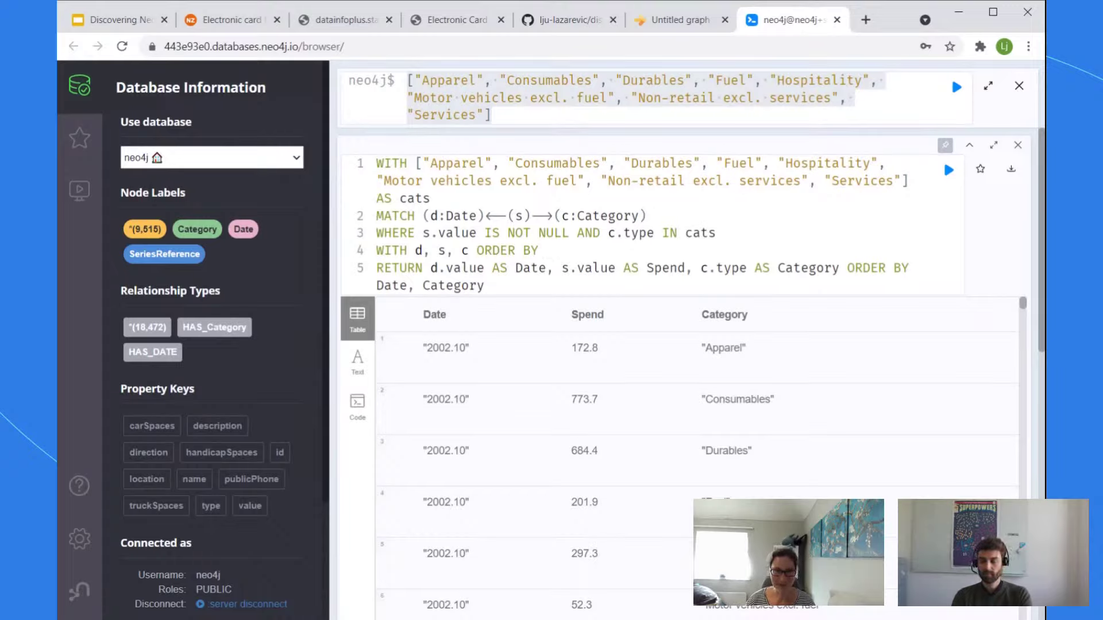
text(d.)
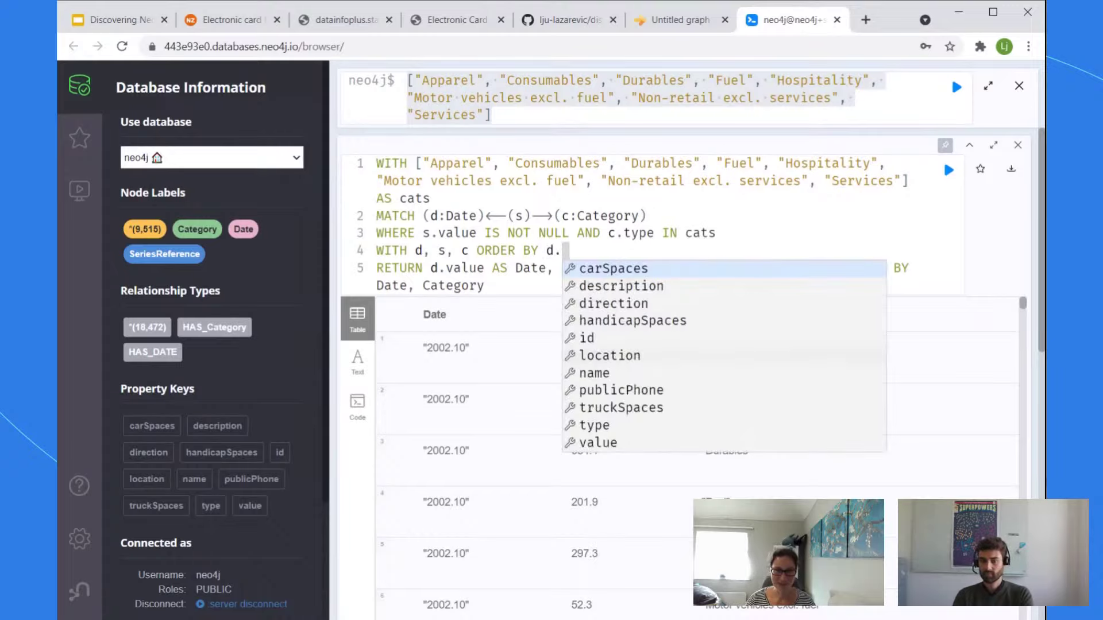
text(v)
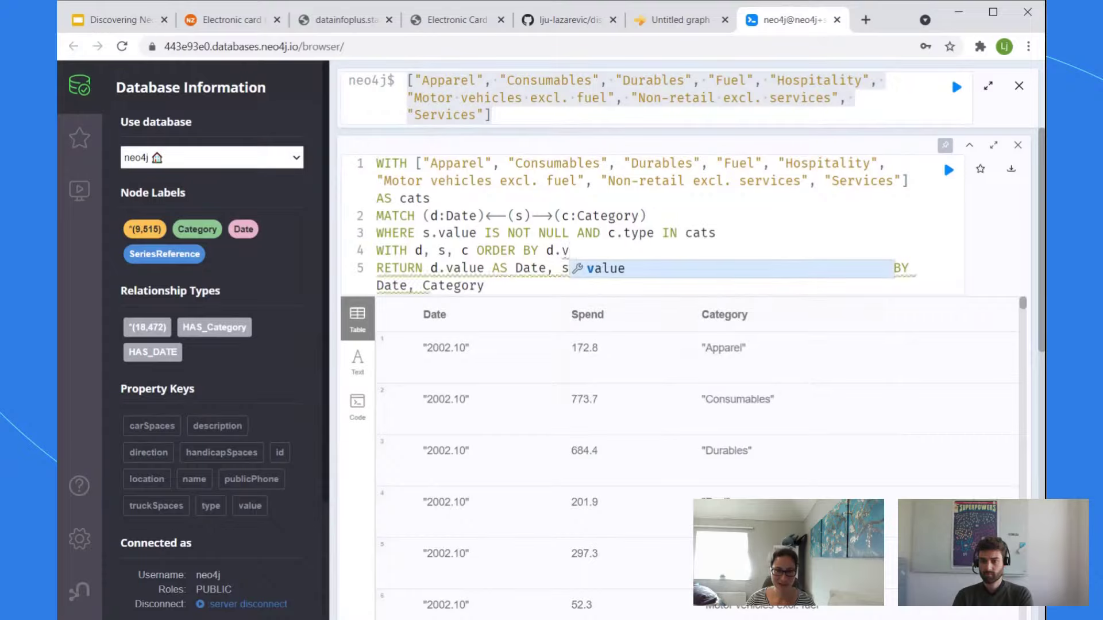
key(Return)
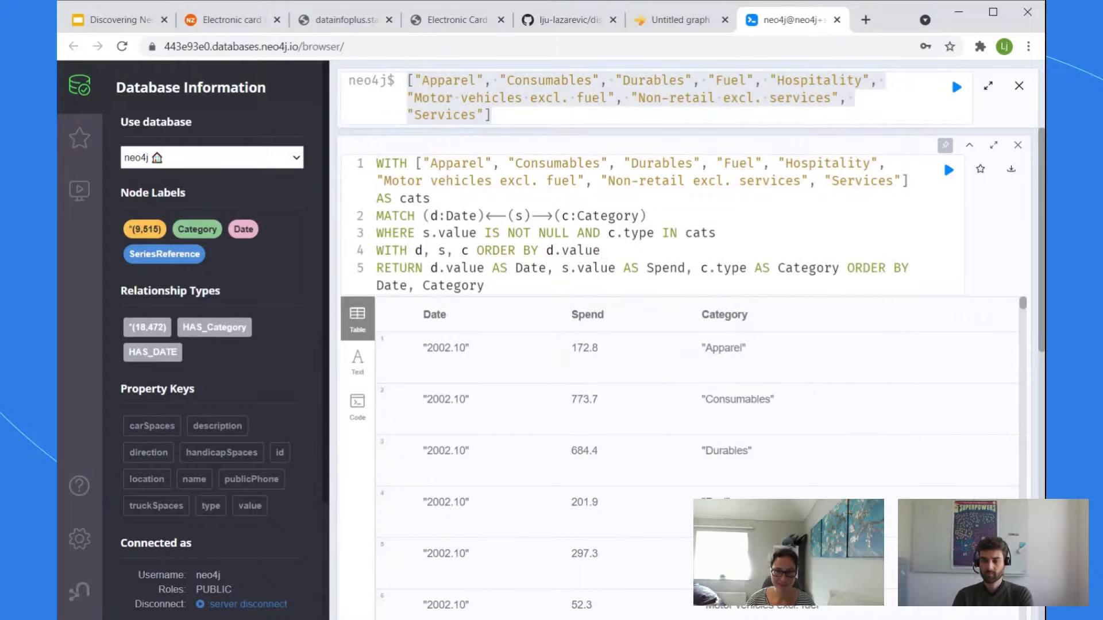
text(,)
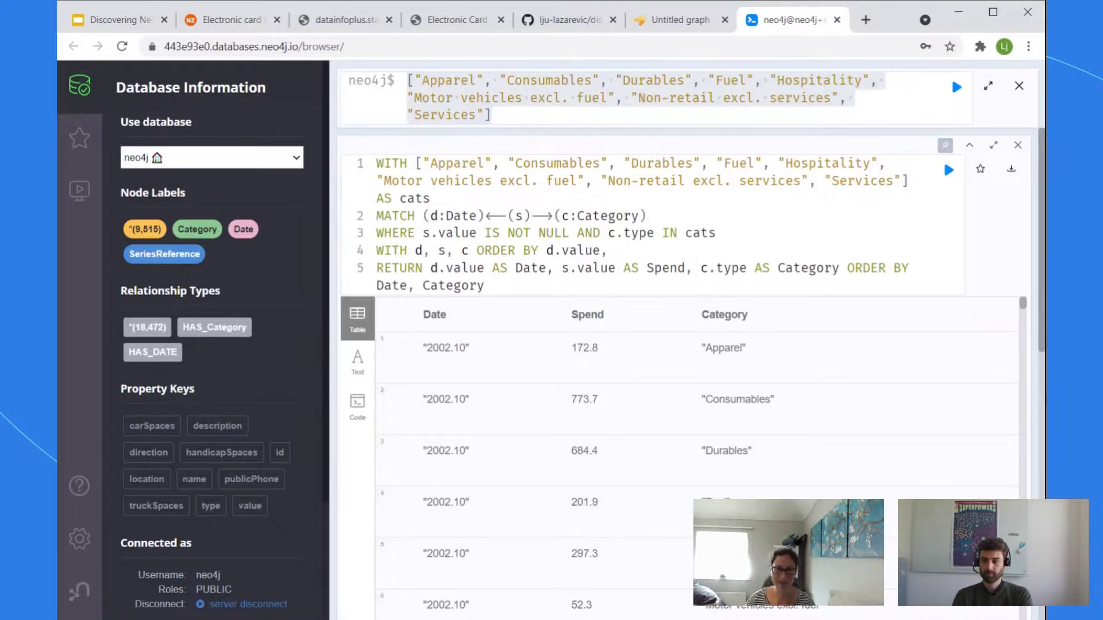
text(s)
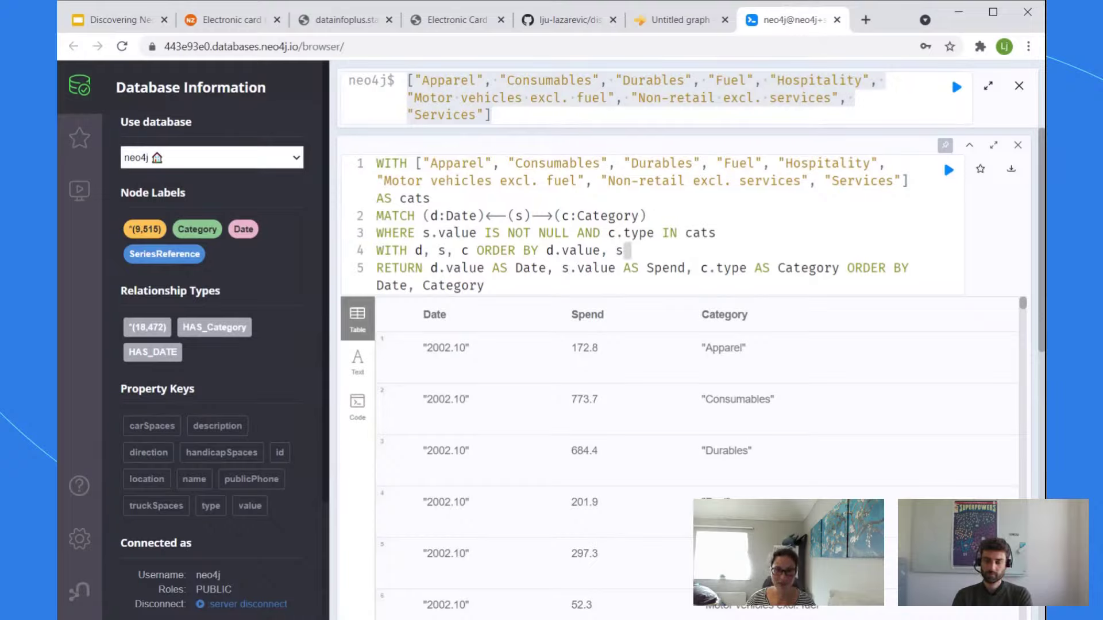
text(.value desc)
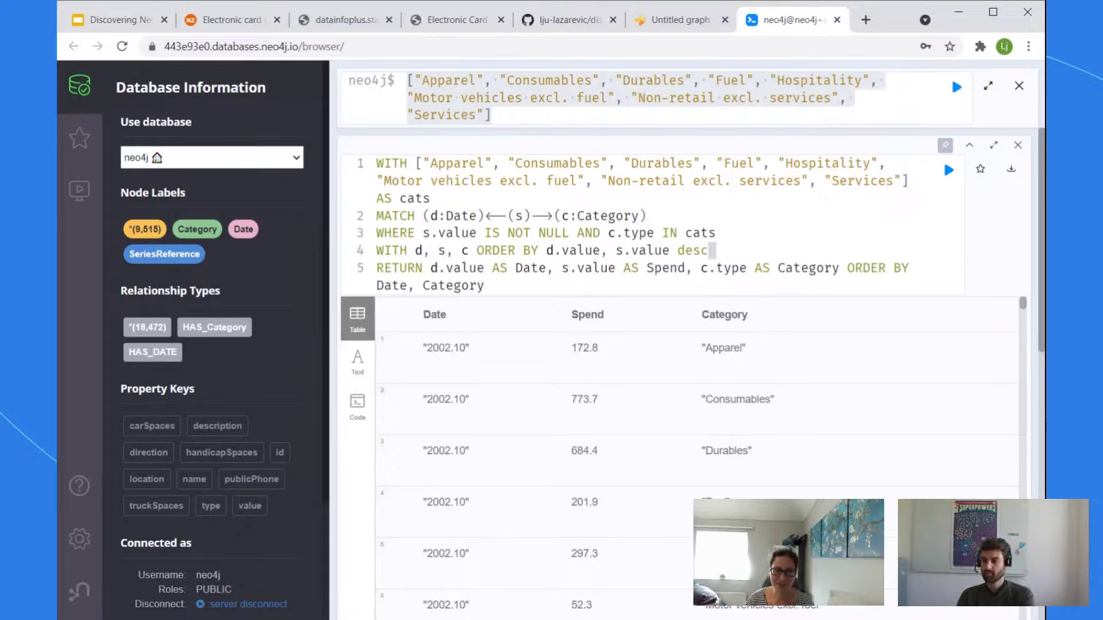
Step: Remove ORDER BY Date, Category from the end of the RETURN clause and run the query
drag(484, 285, 845, 267)
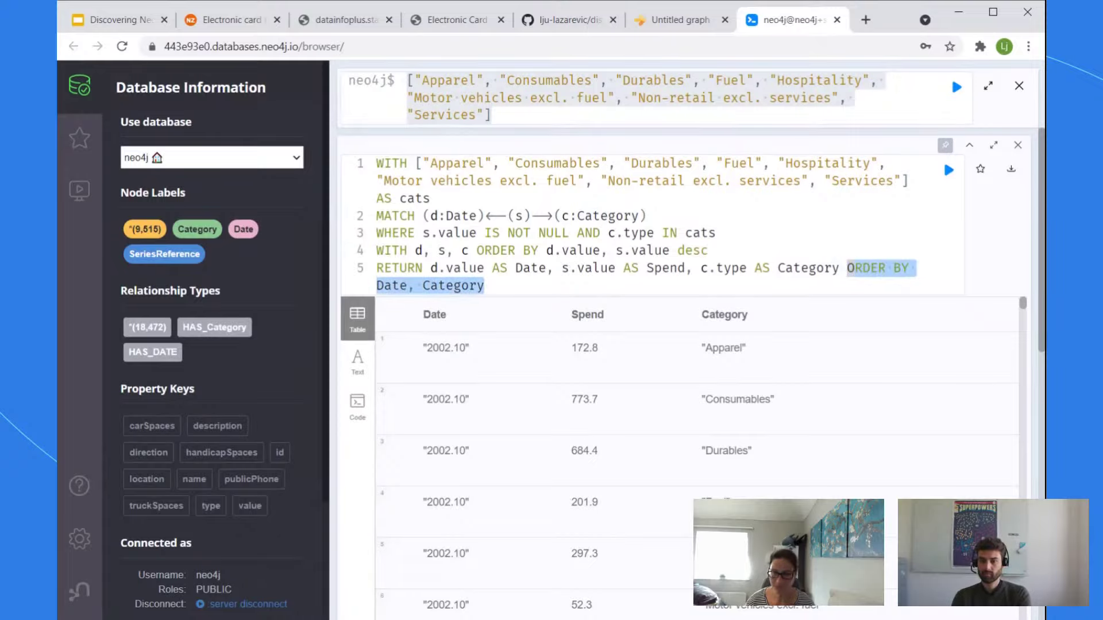
key(BackSpace)
key(ctrl+Return)
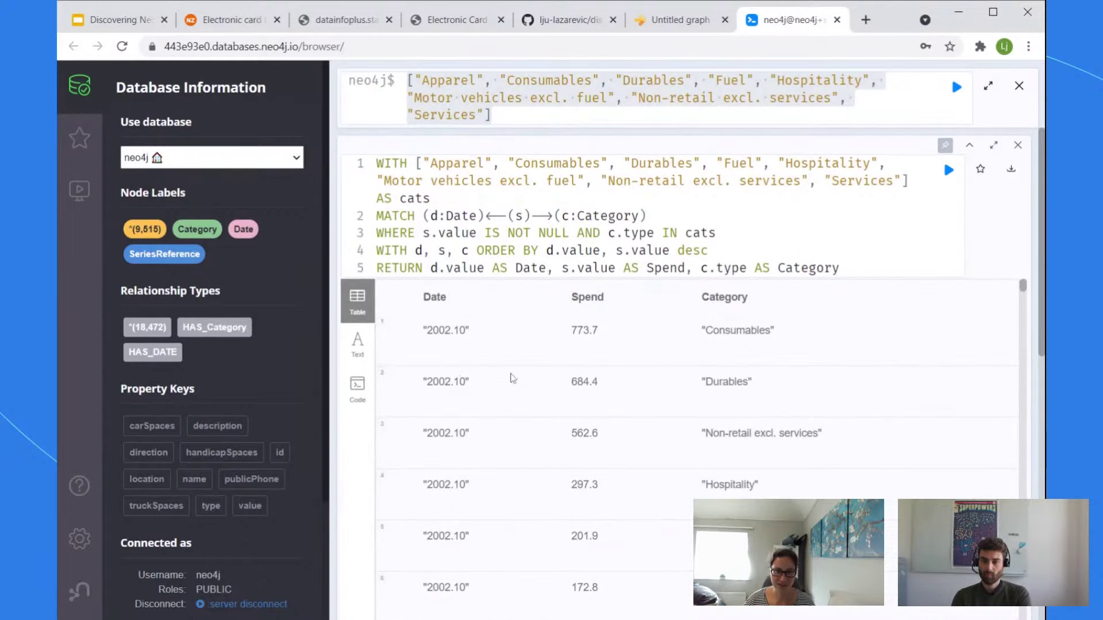
Step: Examine how the returned rows are ordered by date and spend, and run the query again
scroll(505, 397, down, 3)
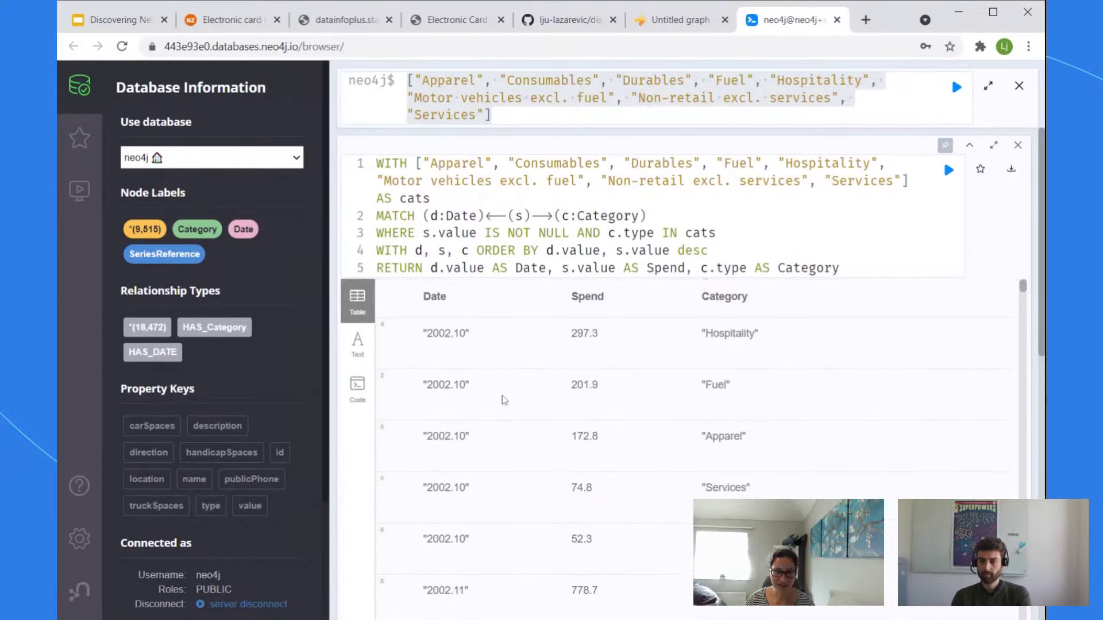
scroll(502, 402, down, 5)
scroll(498, 404, down, 10)
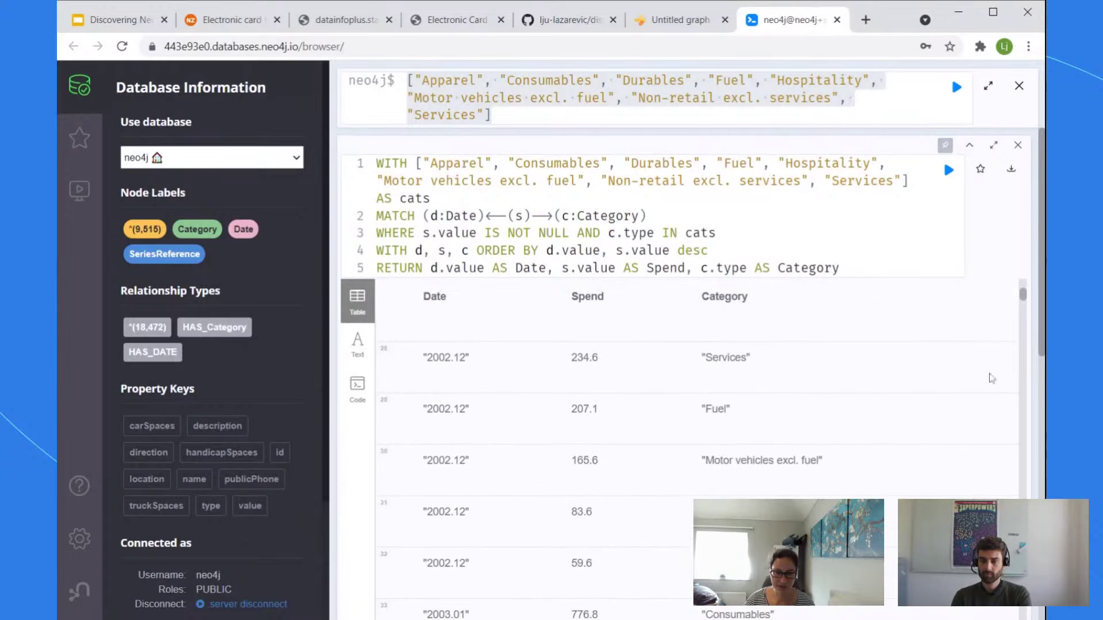
drag(1023, 295, 1016, 227)
click(710, 251)
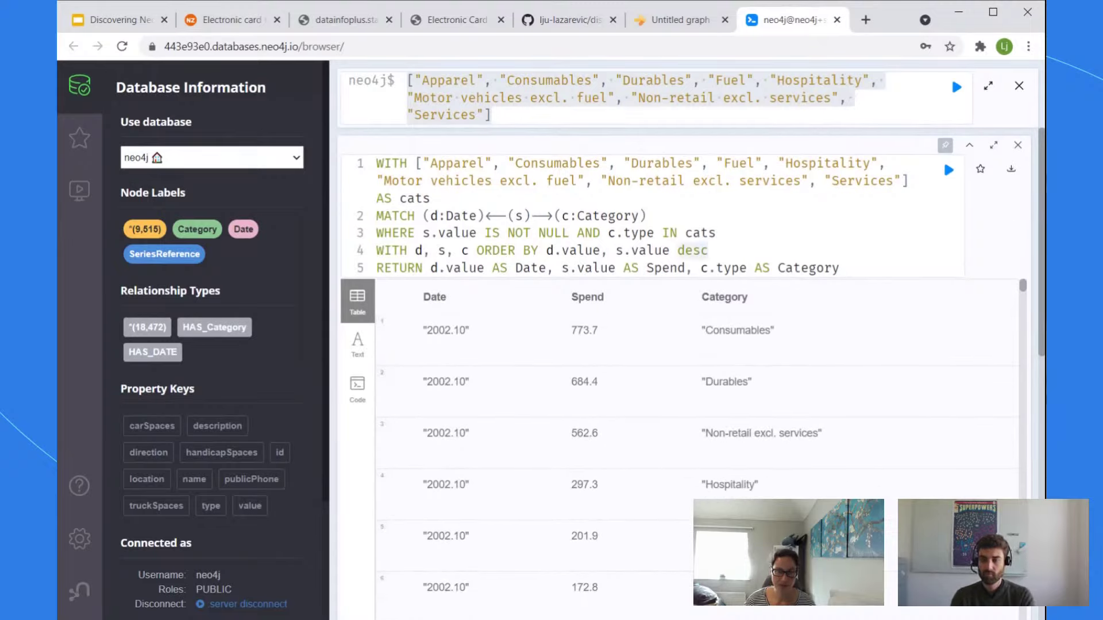
scroll(712, 251, down, 1)
scroll(678, 287, up, 1)
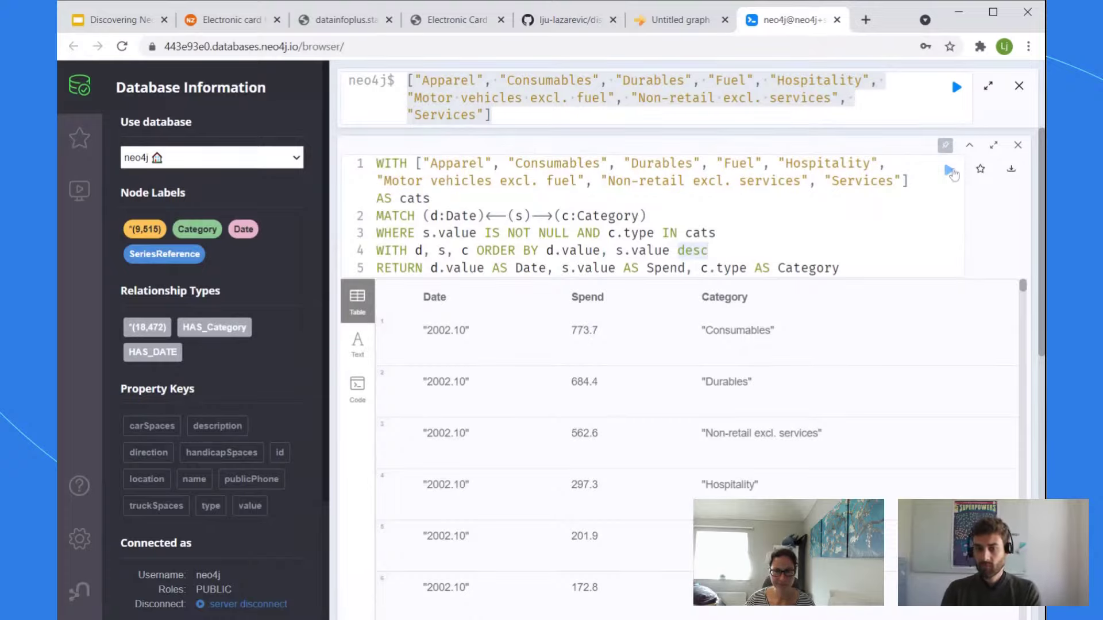
key(ctrl+Return)
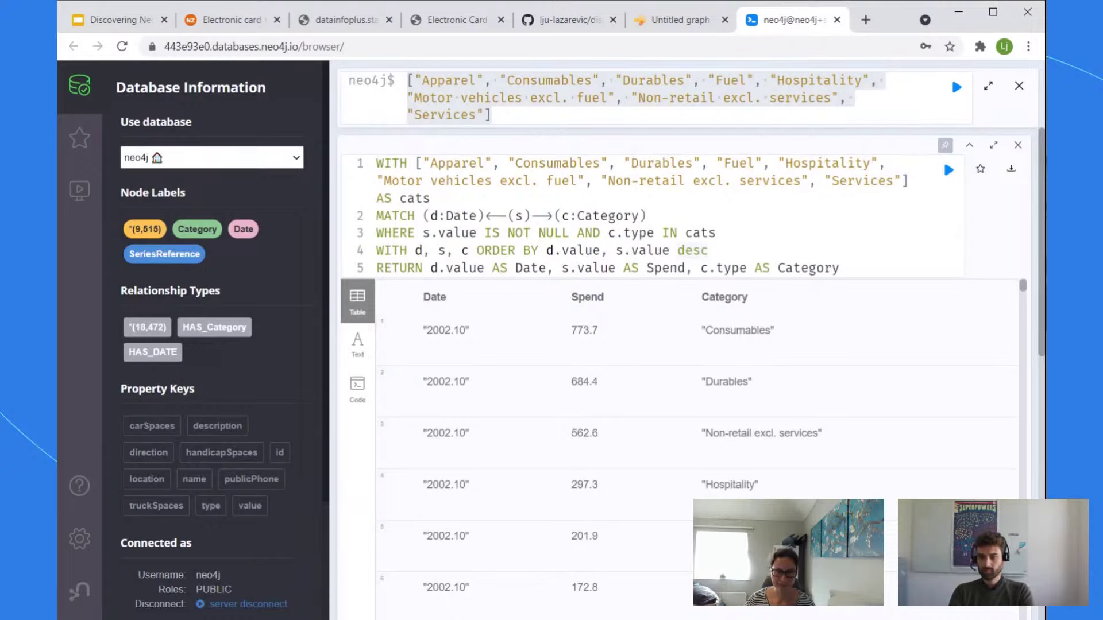
Step: Remove s.value from the ORDER BY so it sorts by d.value desc only, and run the query
drag(601, 250, 661, 250)
key(BackSpace)
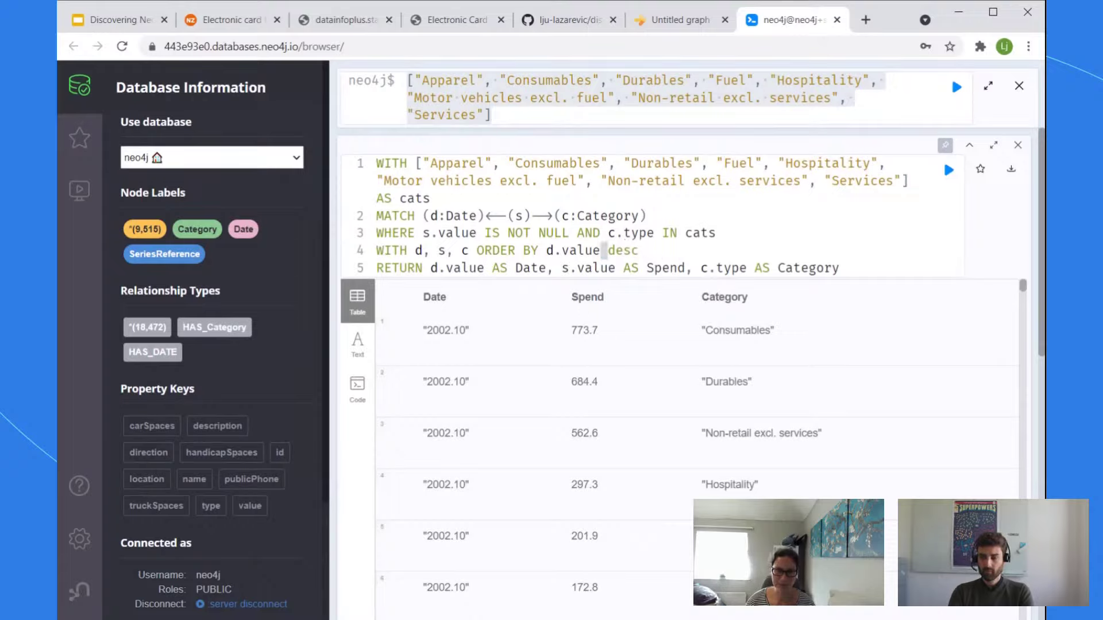
key(ctrl+Return)
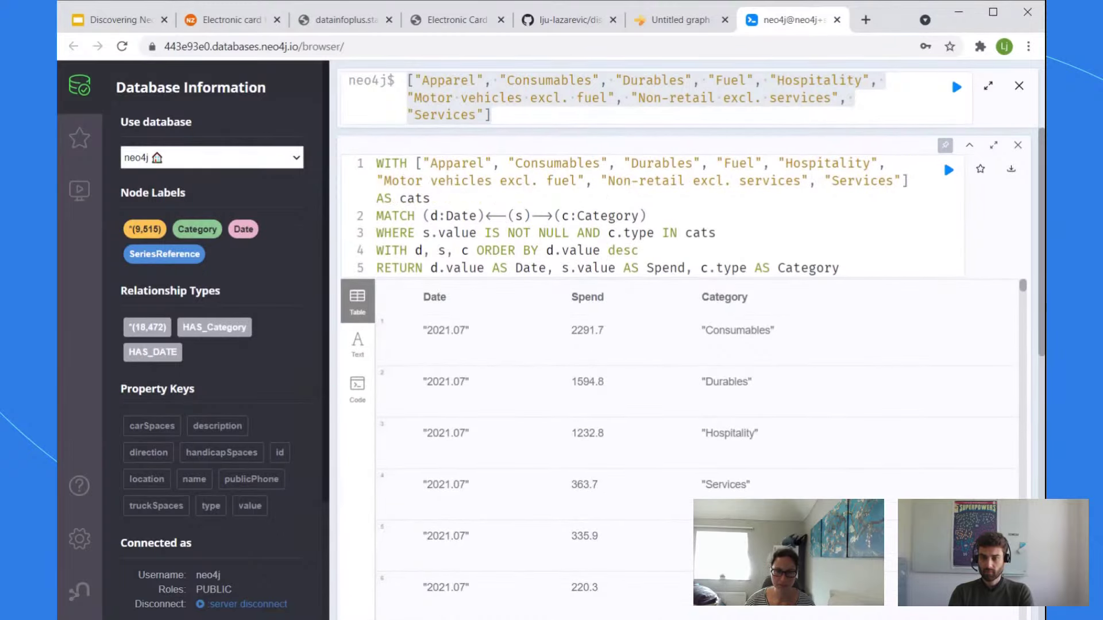
Step: Add s.value back after d.value in the ORDER BY, before desc, and rerun the query
key(Up)
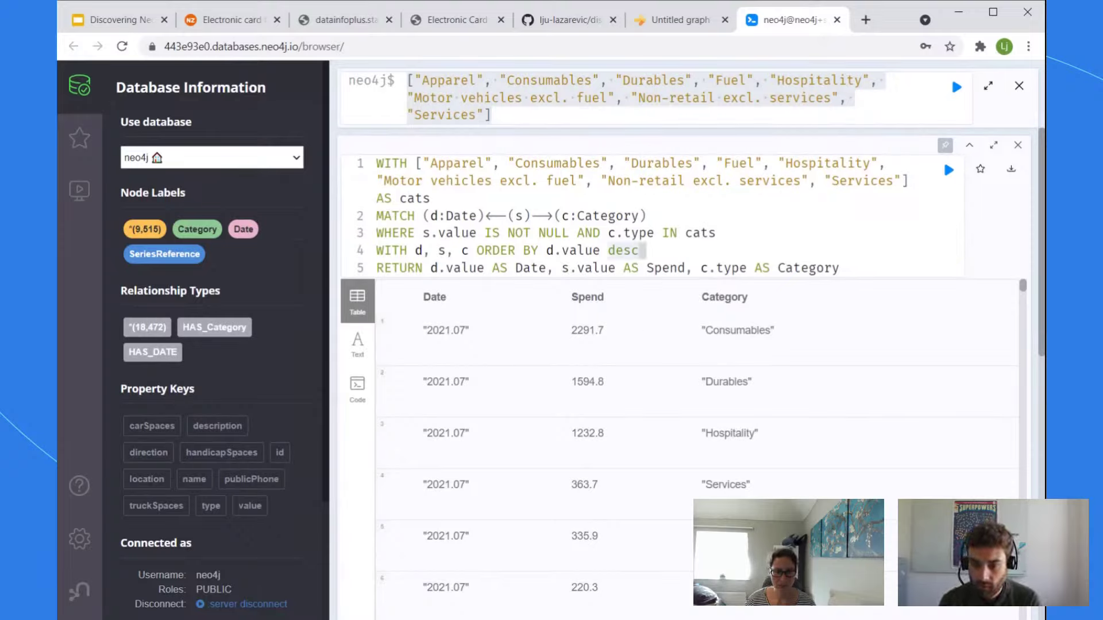
key(Left)
key(Left)
key(Left)
key(Left)
key(Left)
key(Left)
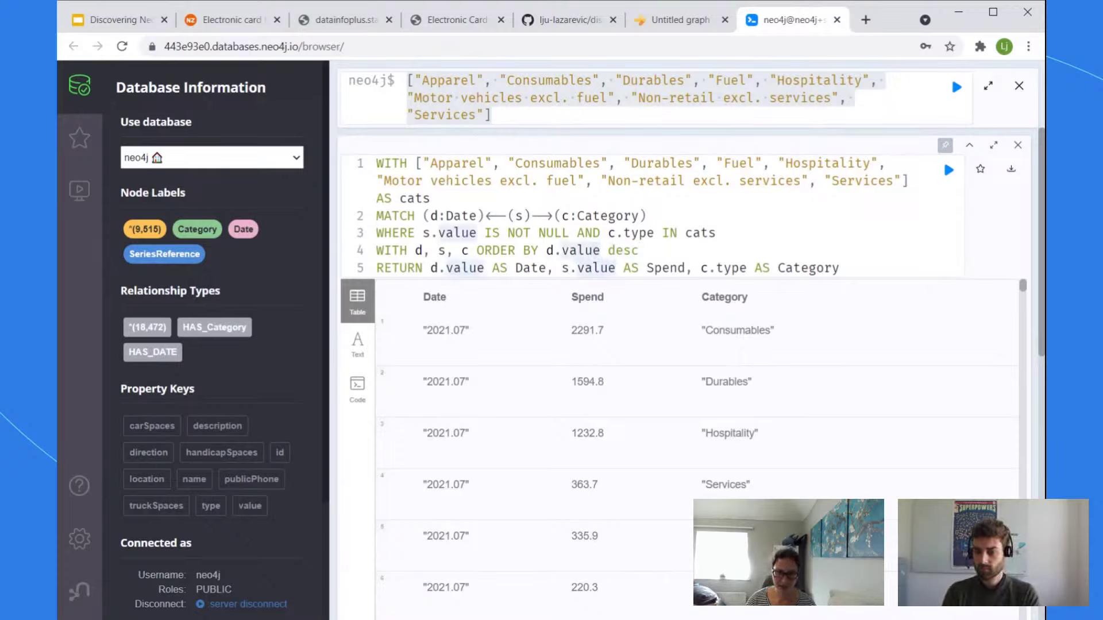
text(,)
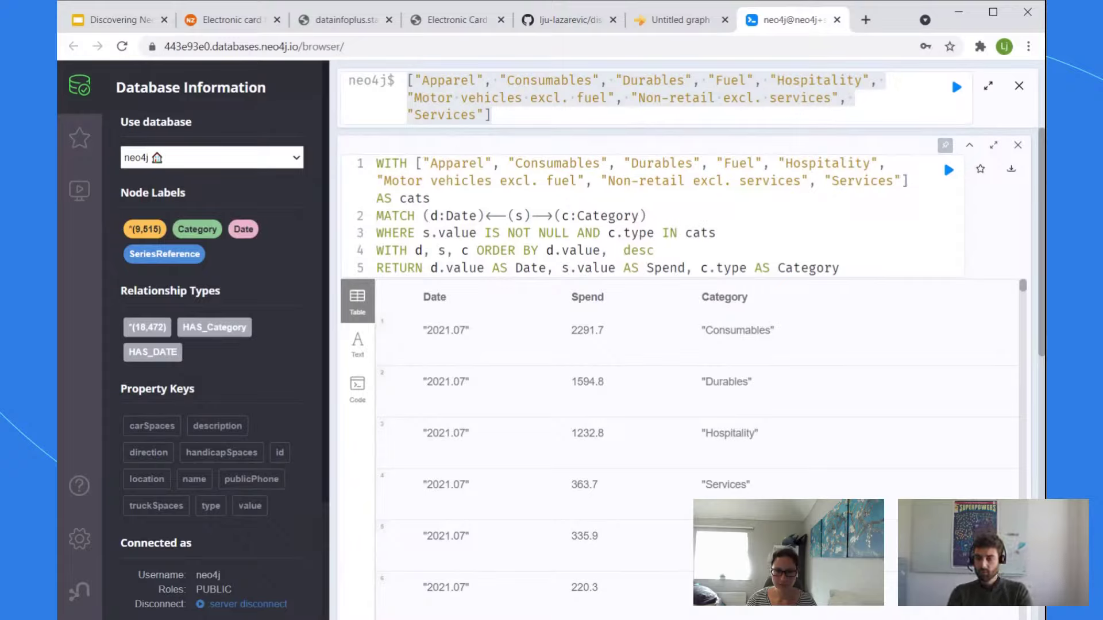
text(s.value)
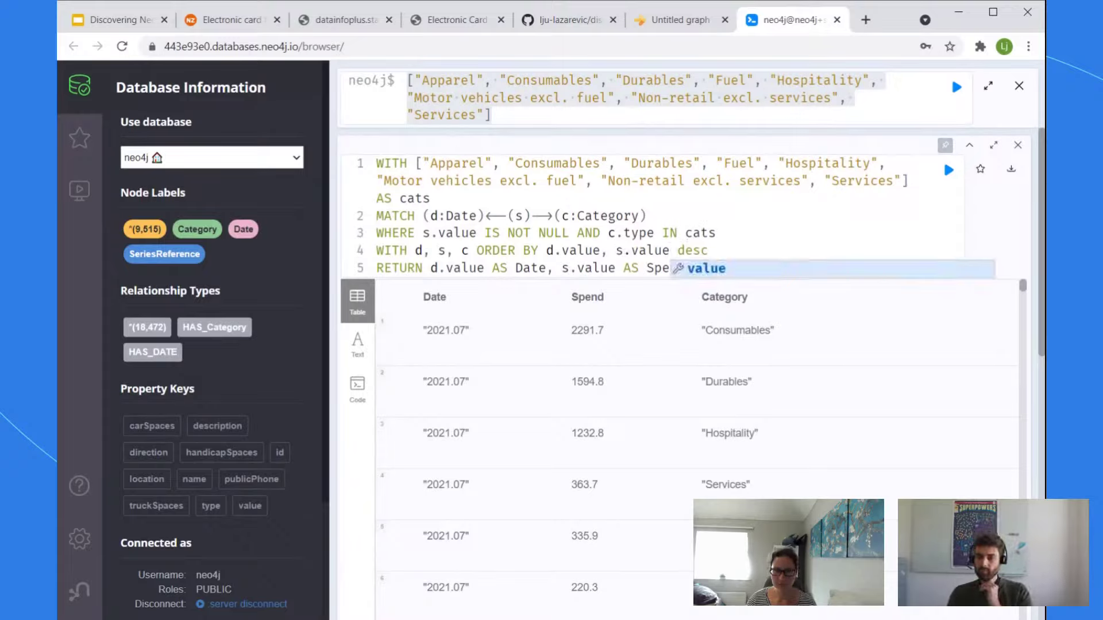
key(ctrl+Return)
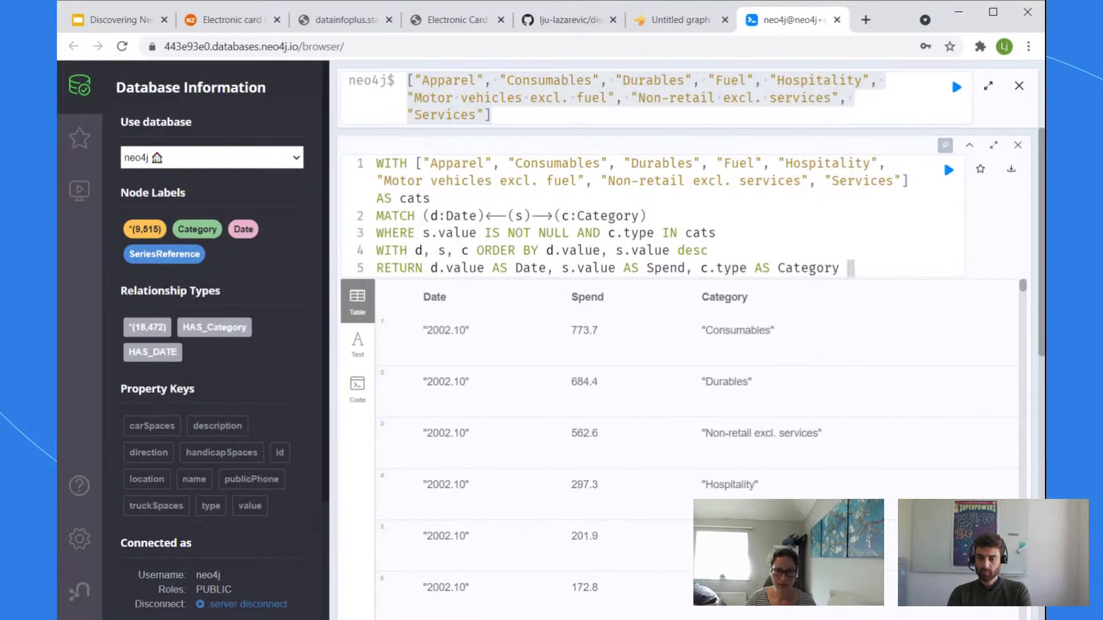
Step: Try to replace s.value in the ordering with a separate order by s.value after d.value desc, and run the query
drag(670, 251, 601, 253)
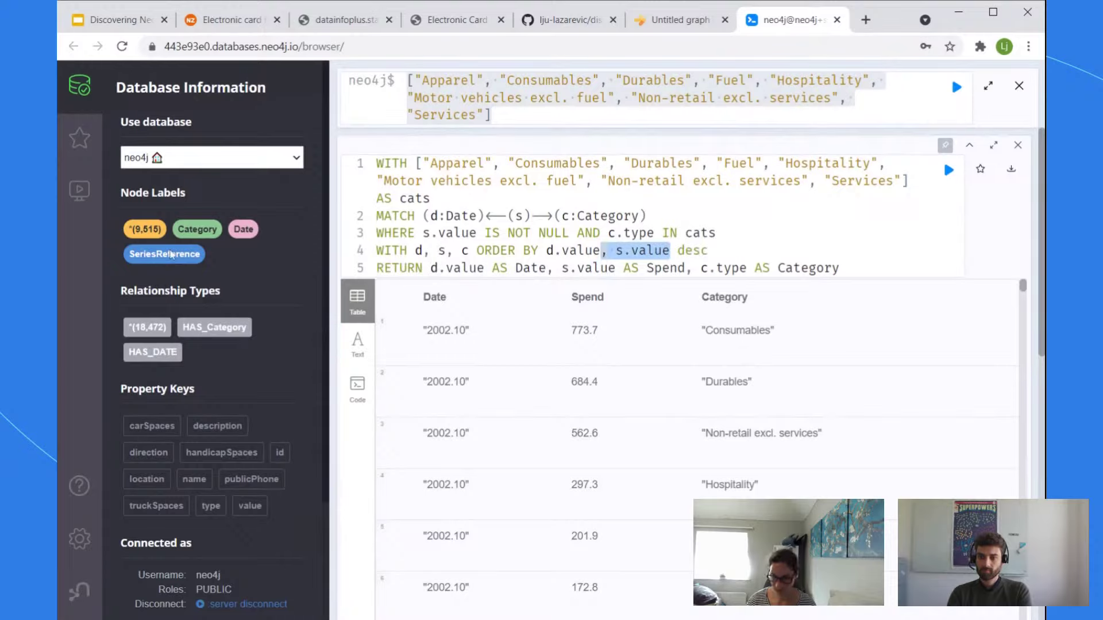
key(BackSpace)
key(End)
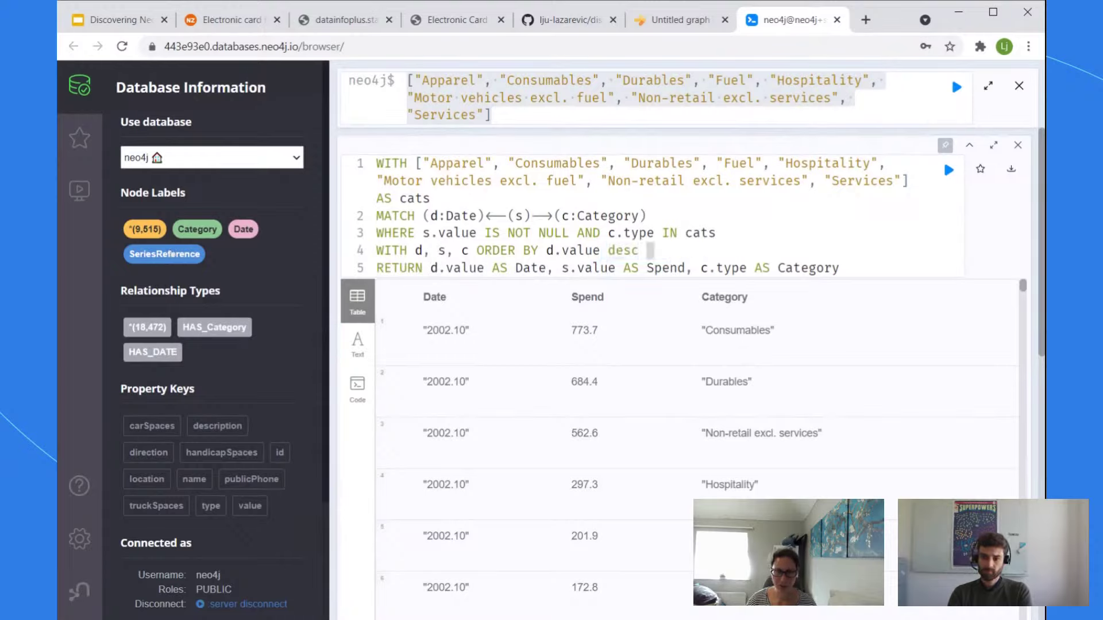
text(order by )
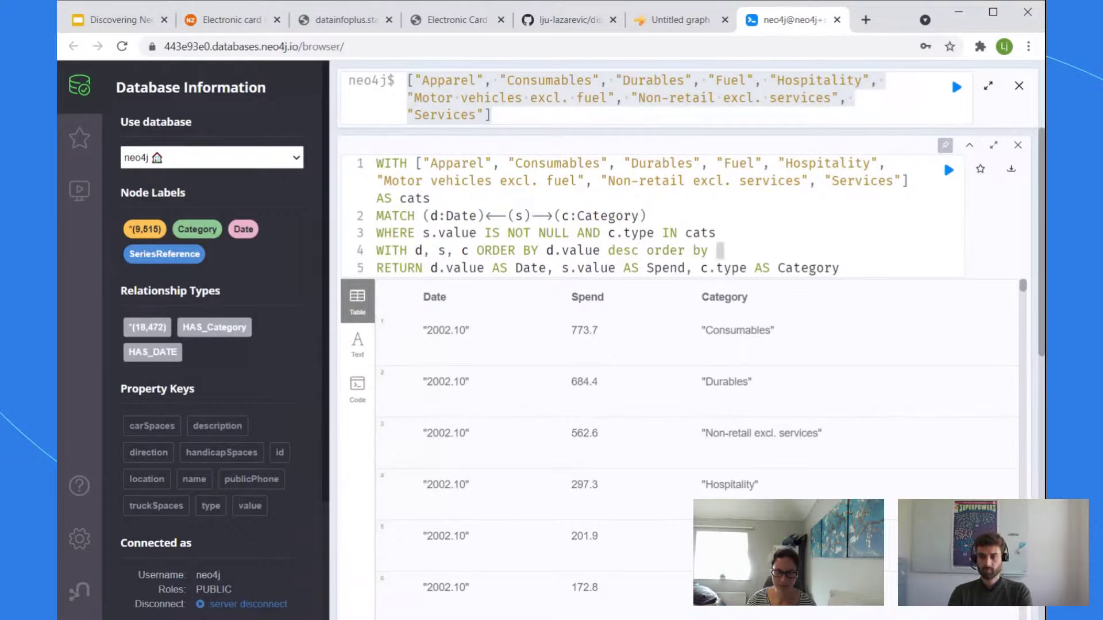
text(s.)
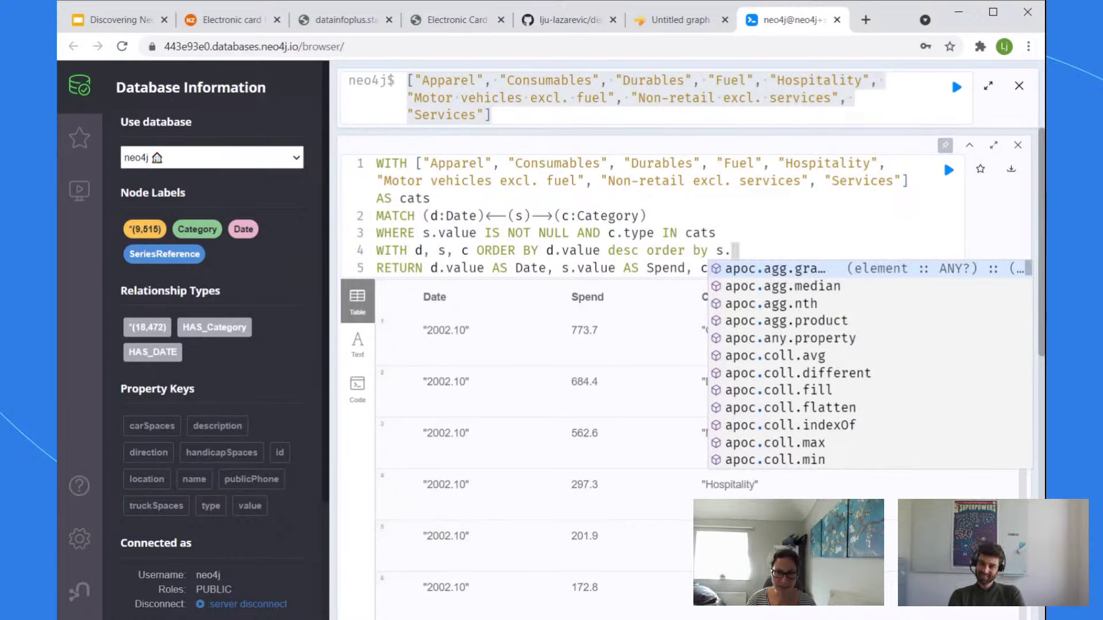
text(value)
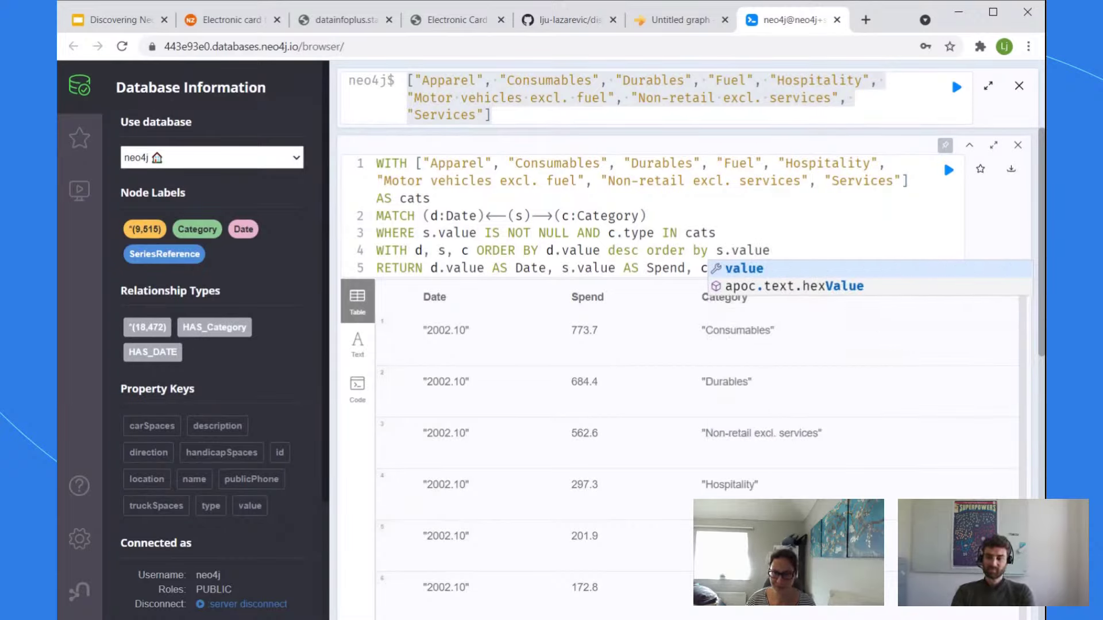
key(ctrl+Return)
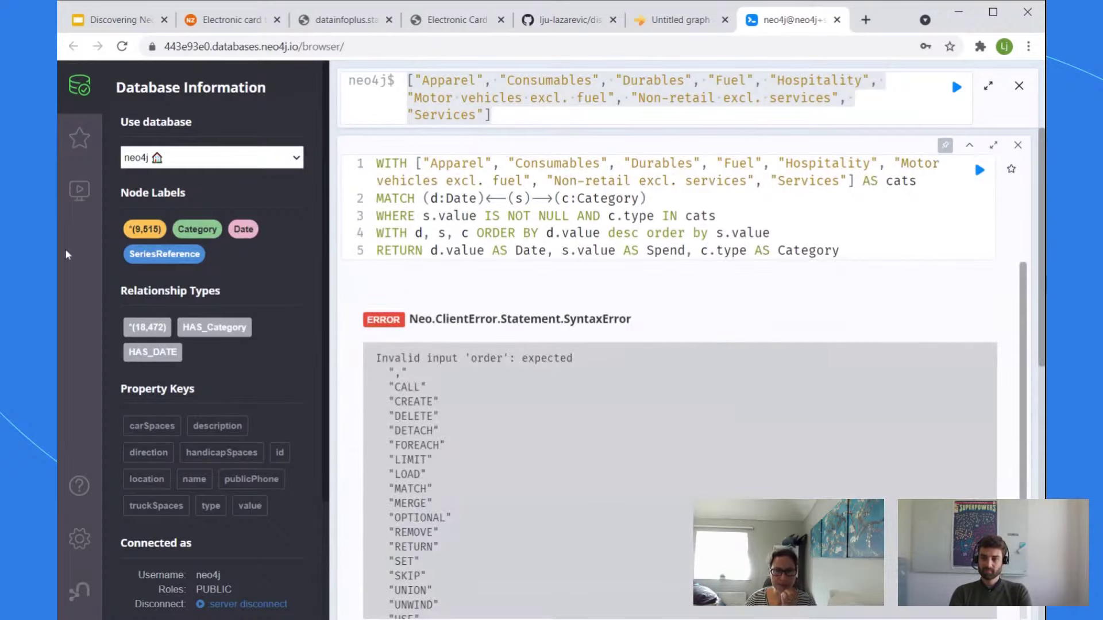
Step: Delete the second ordering, order by s.value, from the end of the WITH clause
key(shift+Left)
key(shift+Left)
key(shift+Left)
key(shift+Left)
key(shift+Left)
key(shift+Left)
key(shift+Left)
key(shift+Left)
key(shift+Left)
key(shift+Left)
key(shift+Left)
key(shift+Left)
key(shift+Left)
key(shift+Left)
key(shift+Left)
key(shift+Left)
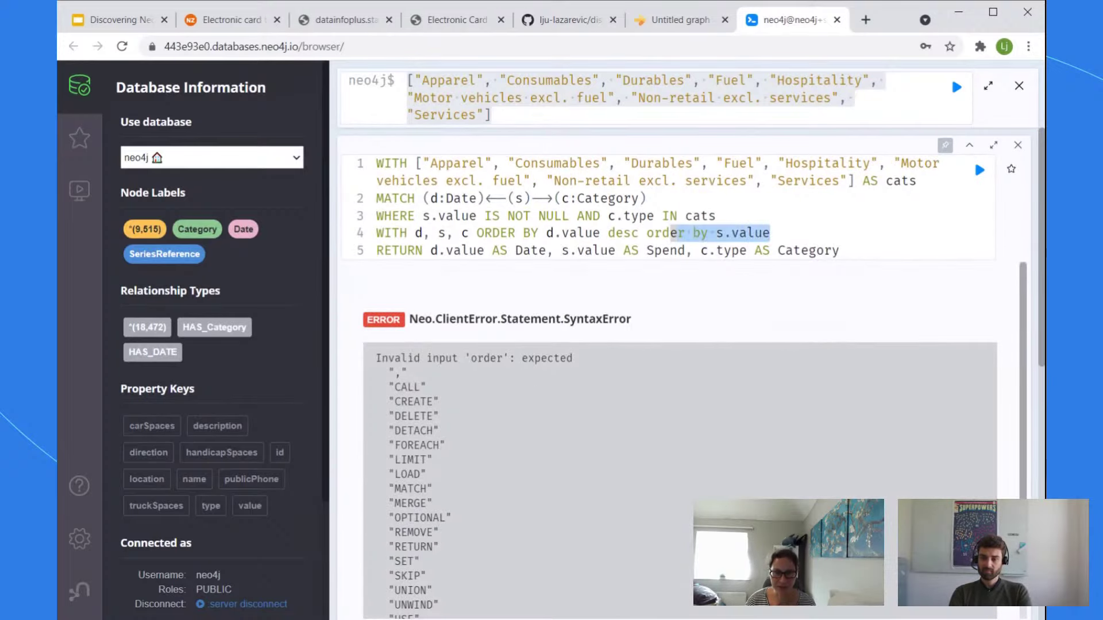
key(shift+Left)
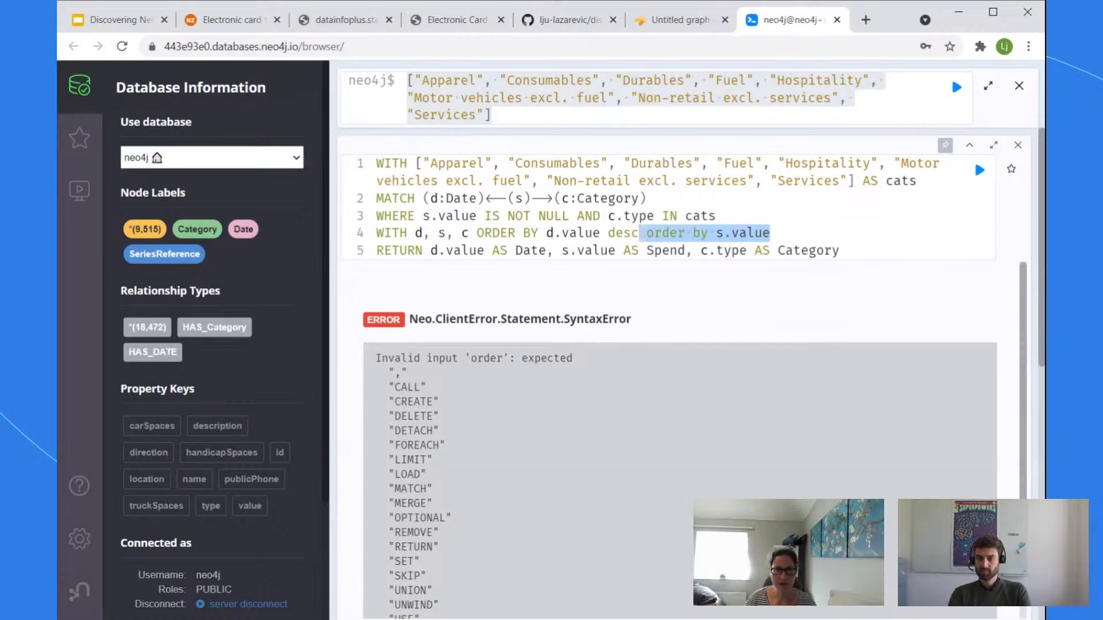
key(BackSpace)
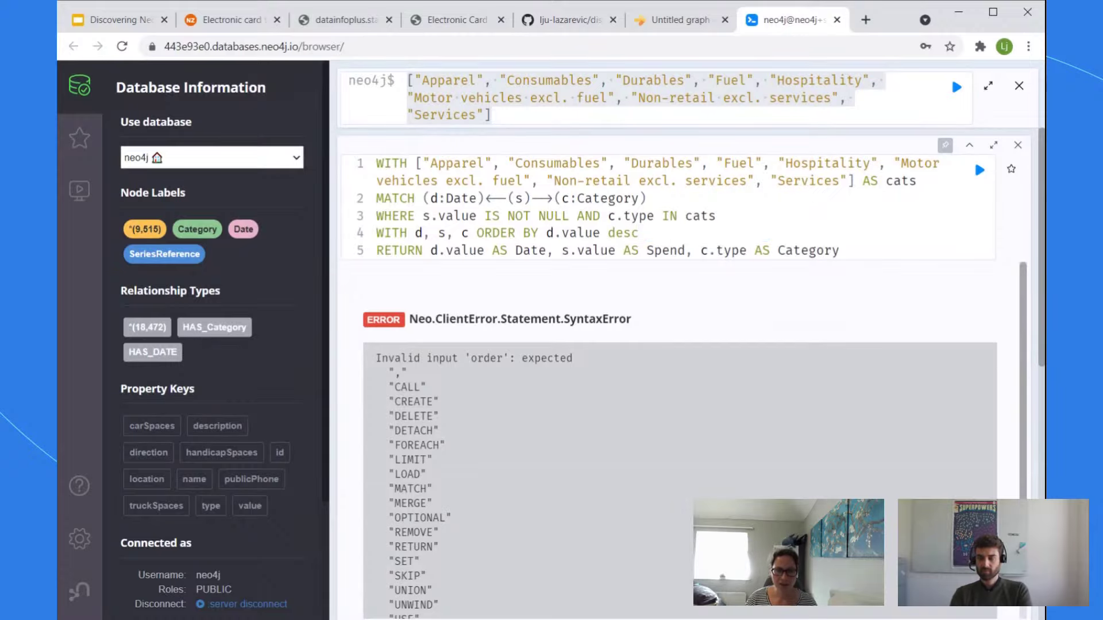
Step: Rerun the spend query with d.value desc as its only ordering
key(ctrl+Return)
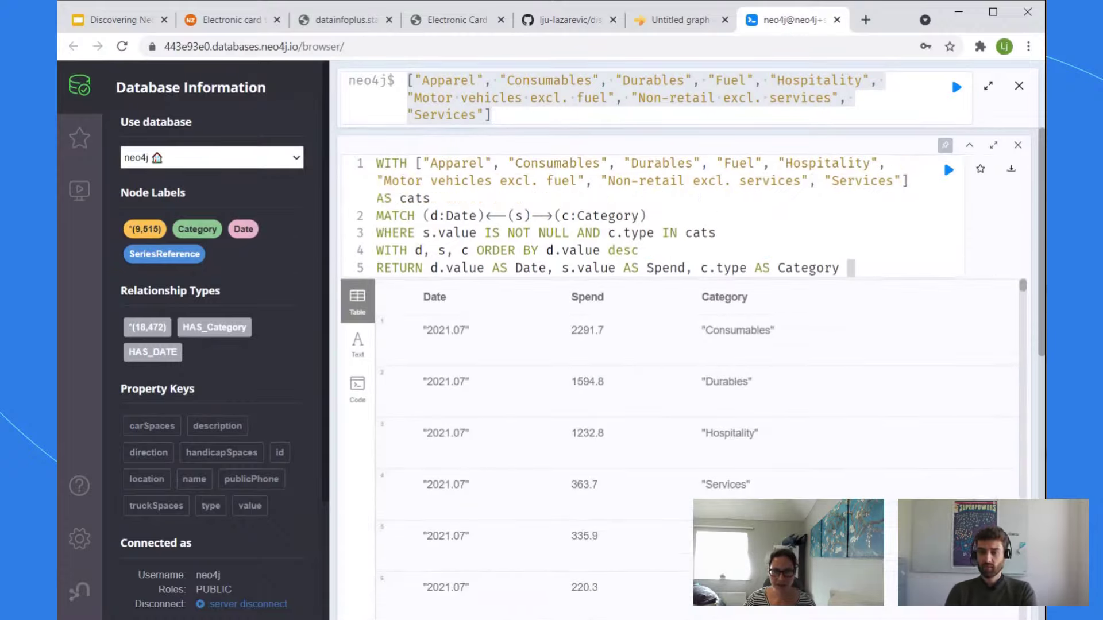
drag(855, 268, 848, 268)
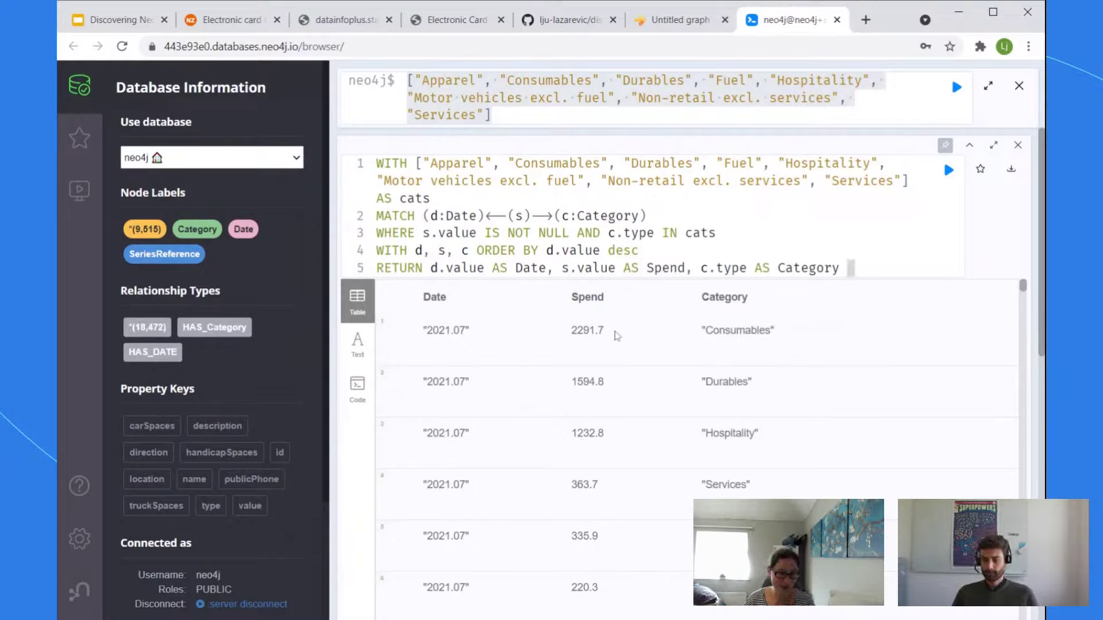
Step: Insert a new clause, WITH d, collect(c.type) as col, between the ORDER BY line and the RETURN line
click(643, 251)
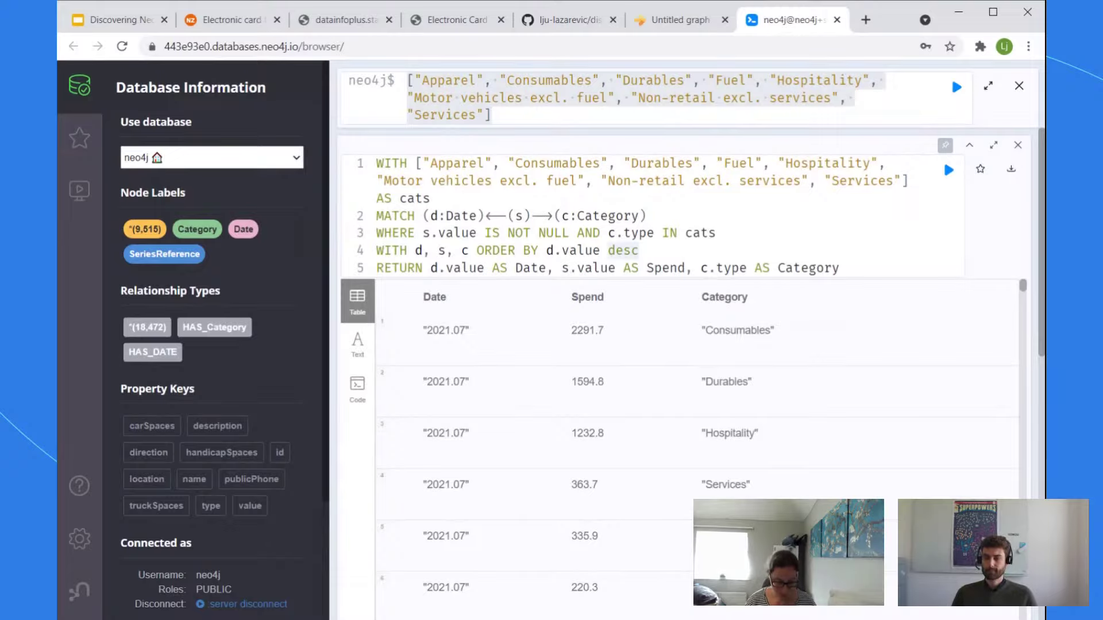
key(Return)
text(WITH)
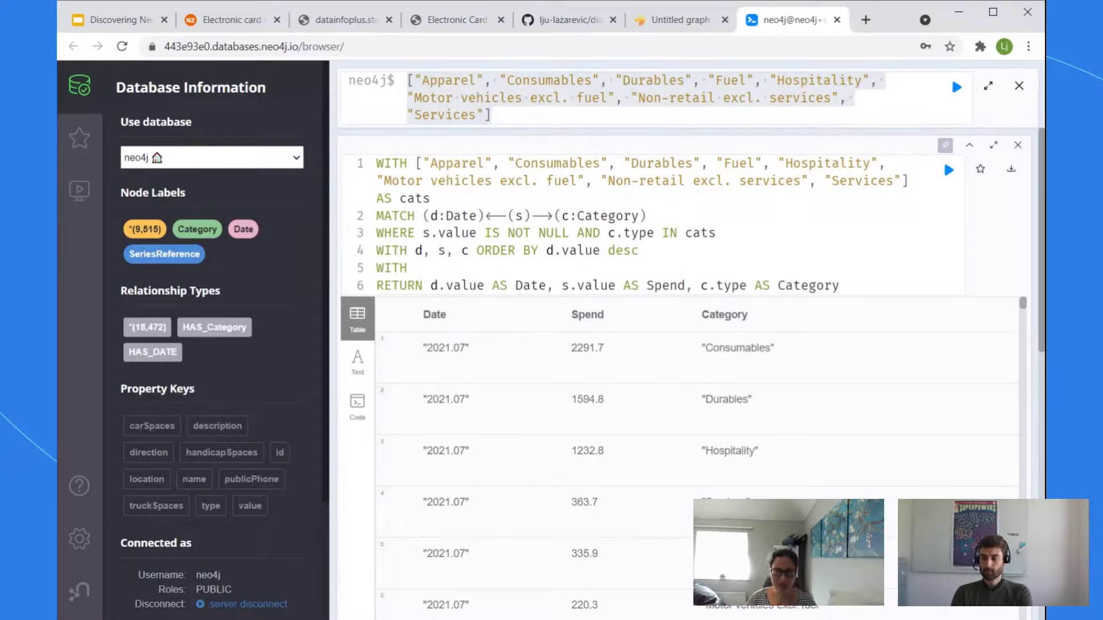
text(d)
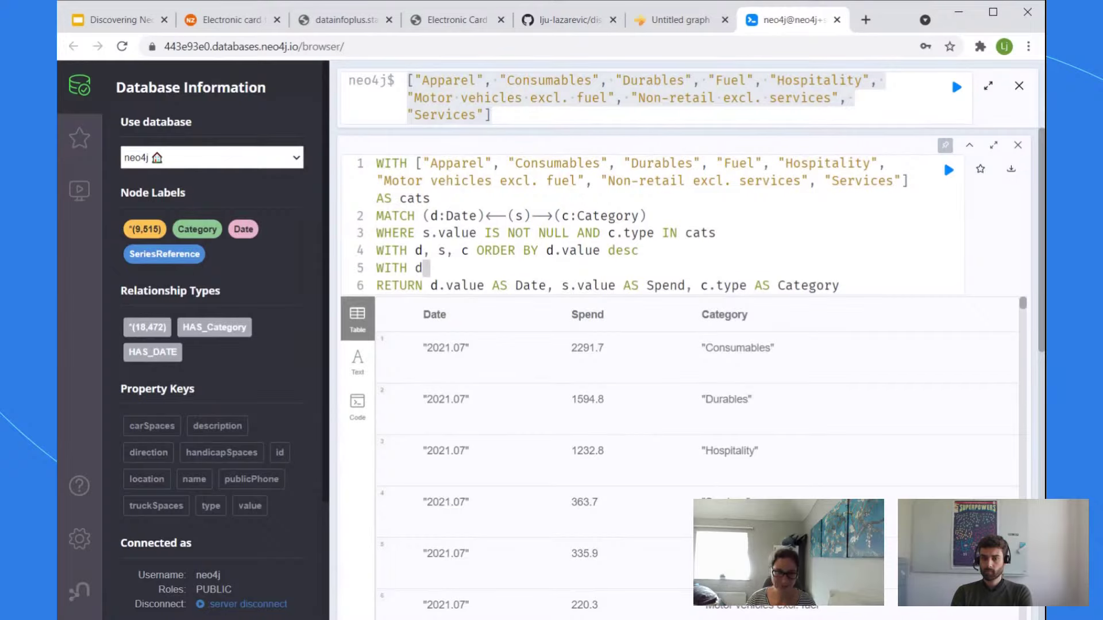
text(, collect()
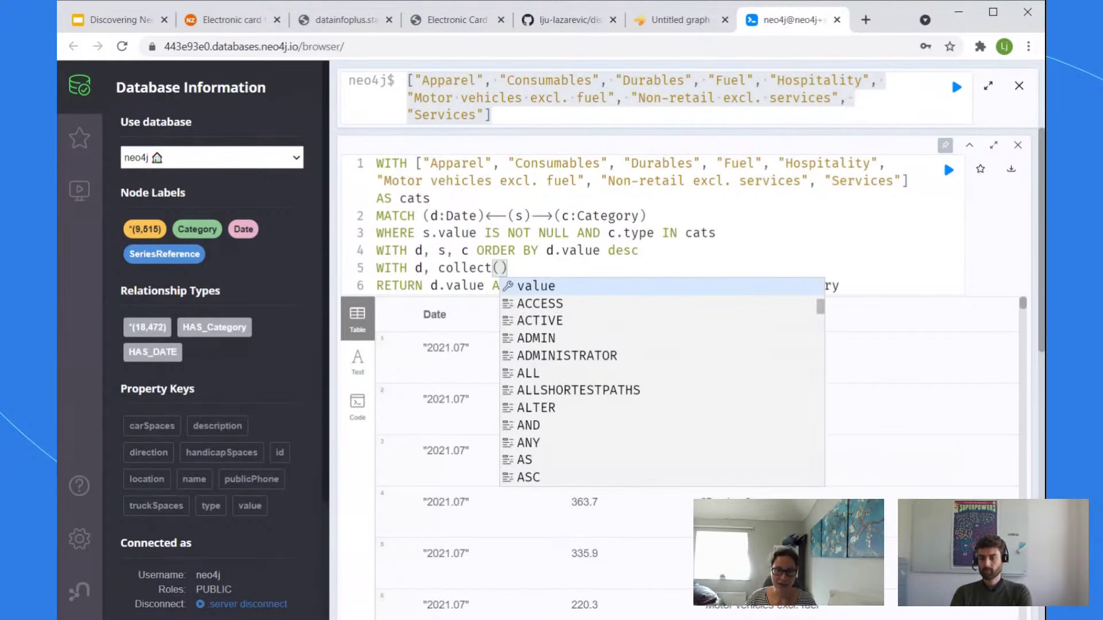
text(c.)
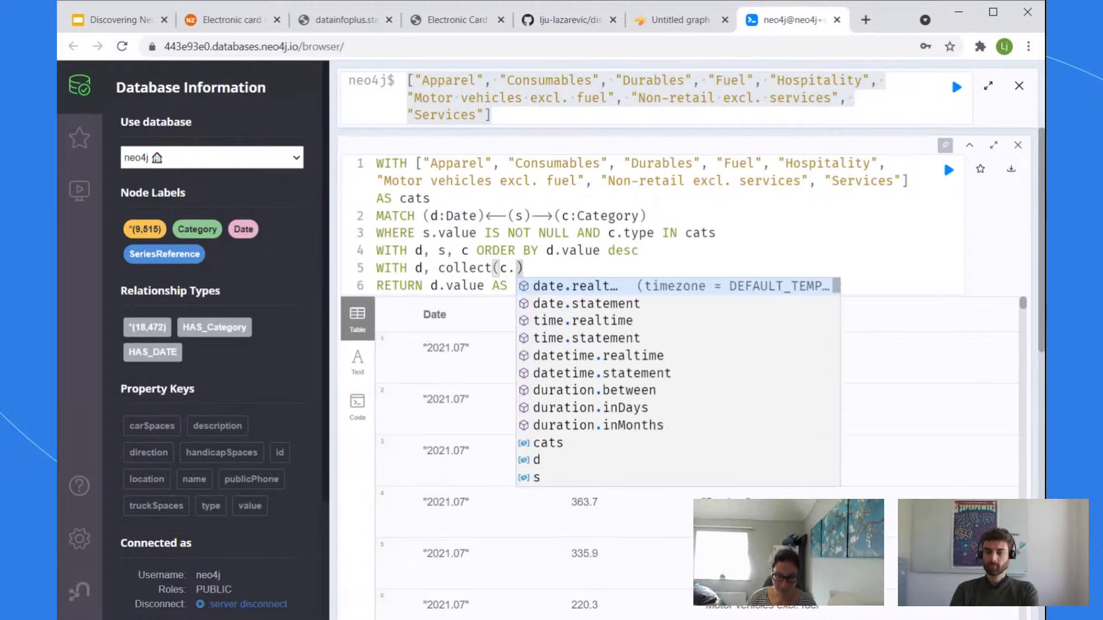
text(type)
key(Escape)
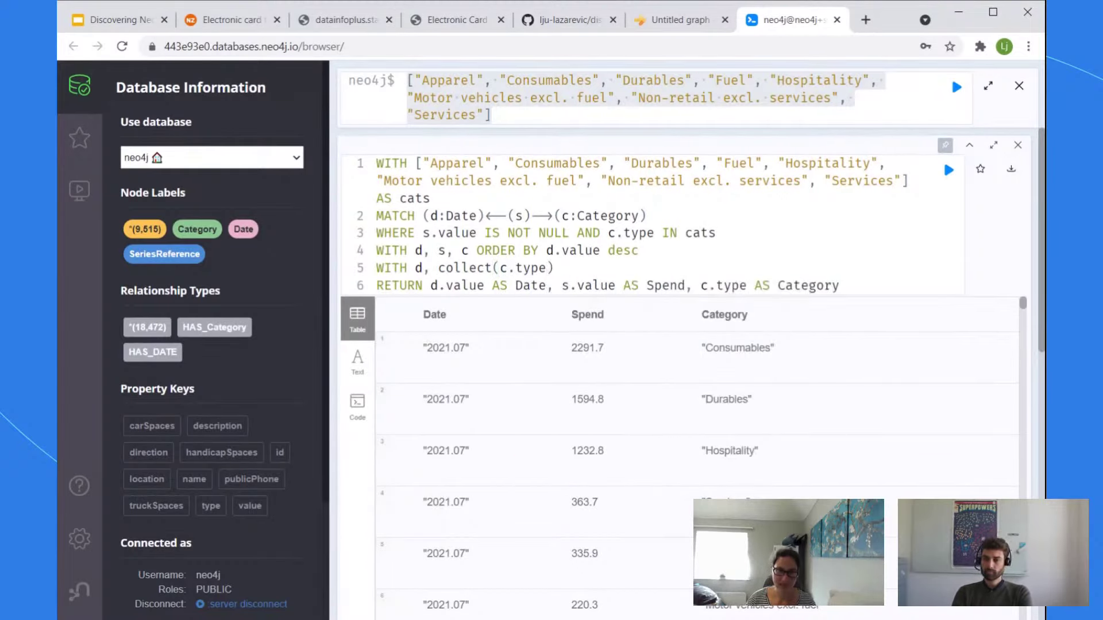
text(as col)
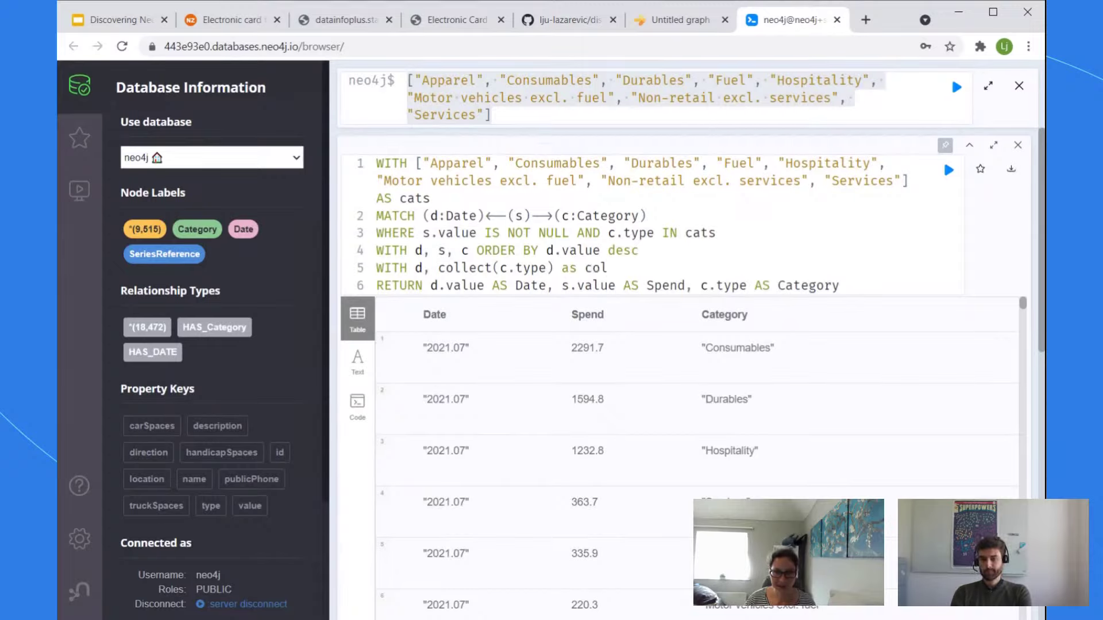
Step: Replace the spend and category columns in the RETURN clause with col[0] AS Category, and run the query
drag(847, 285, 561, 286)
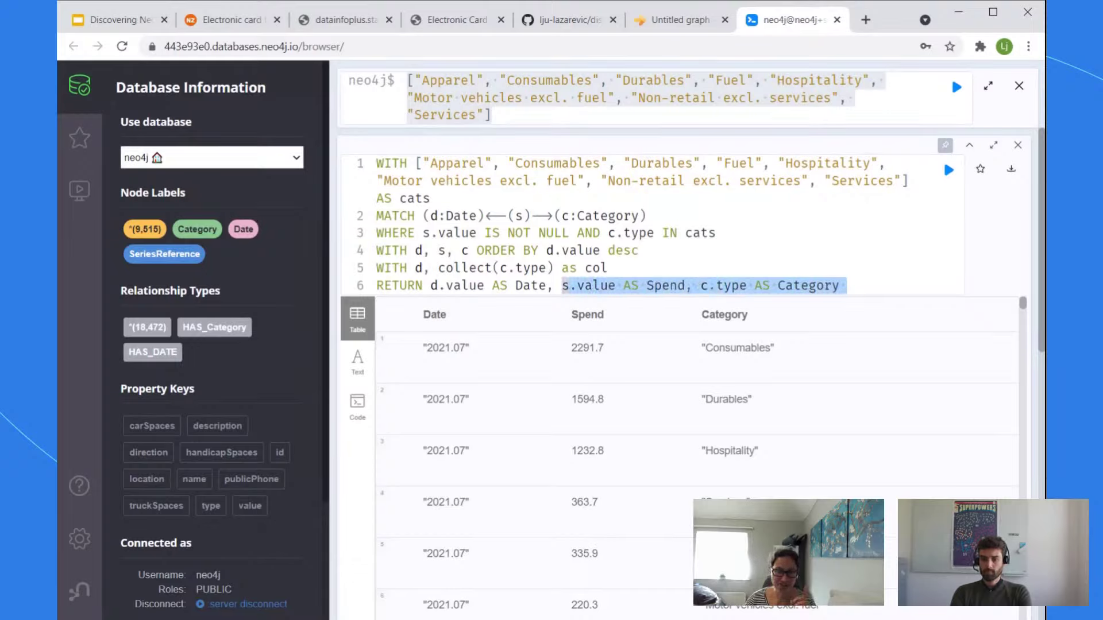
key(BackSpace)
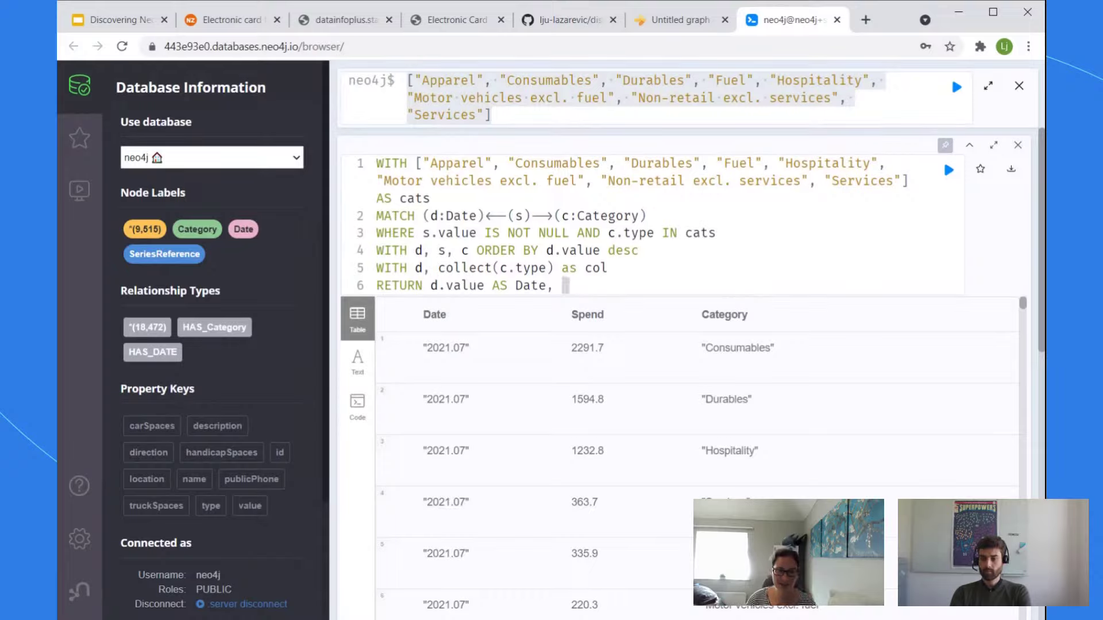
text(col[0])
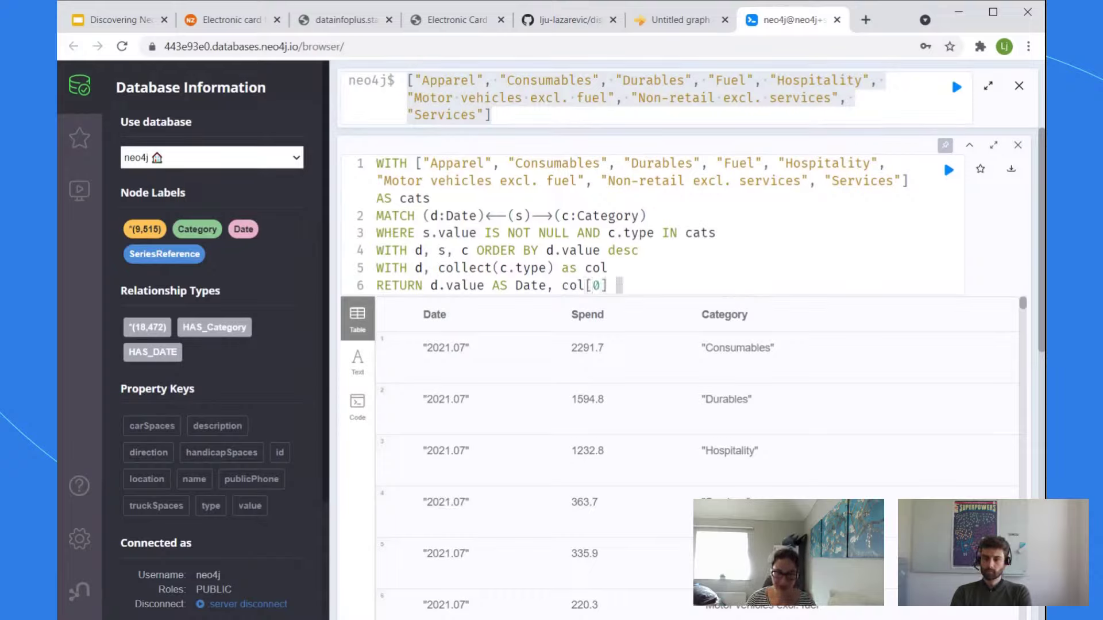
text( AS C)
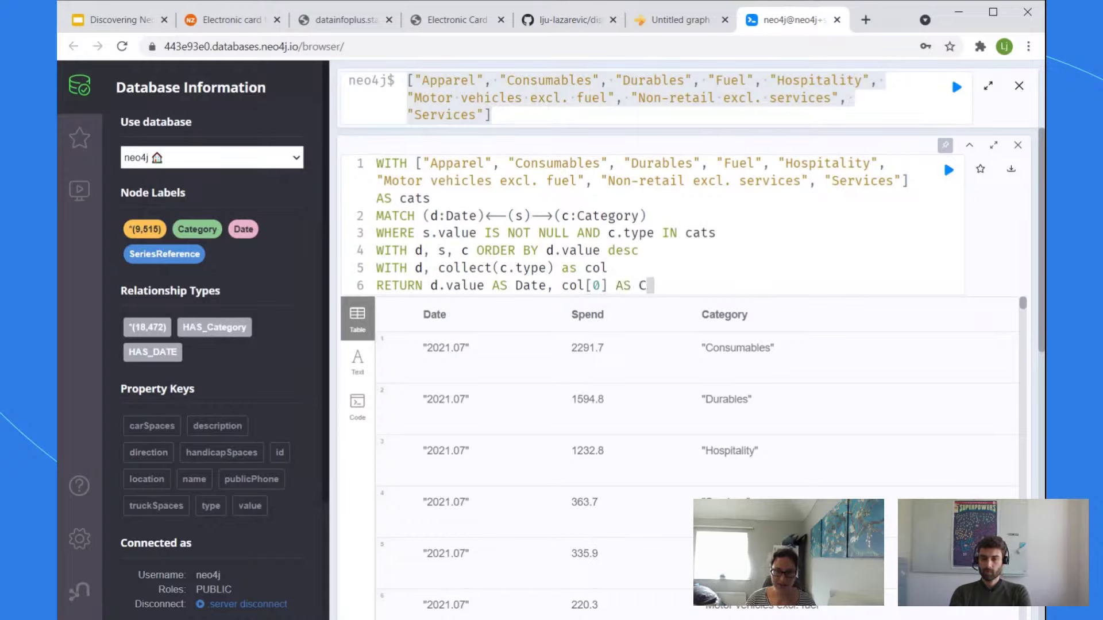
text(ategor)
key(BackSpace)
key(BackSpace)
key(BackSpace)
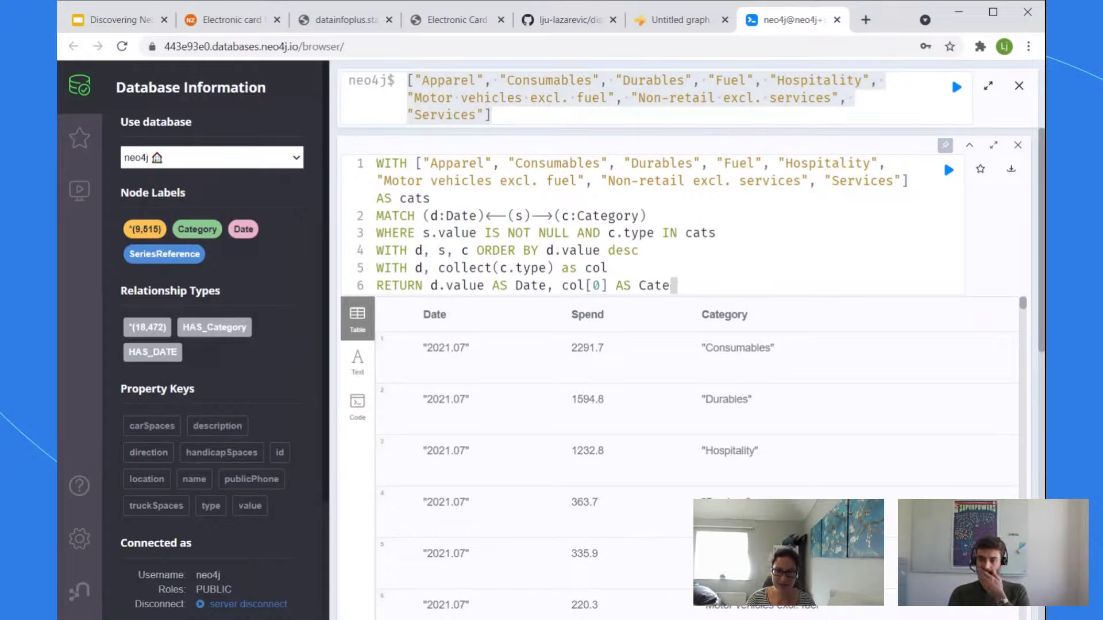
text(gory)
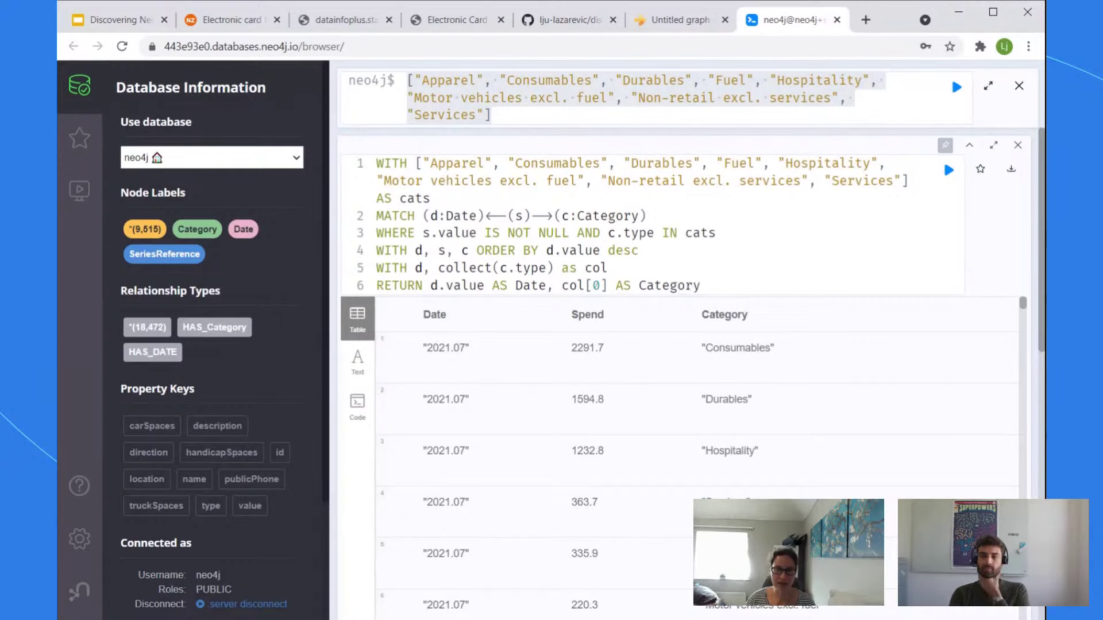
key(ctrl+Return)
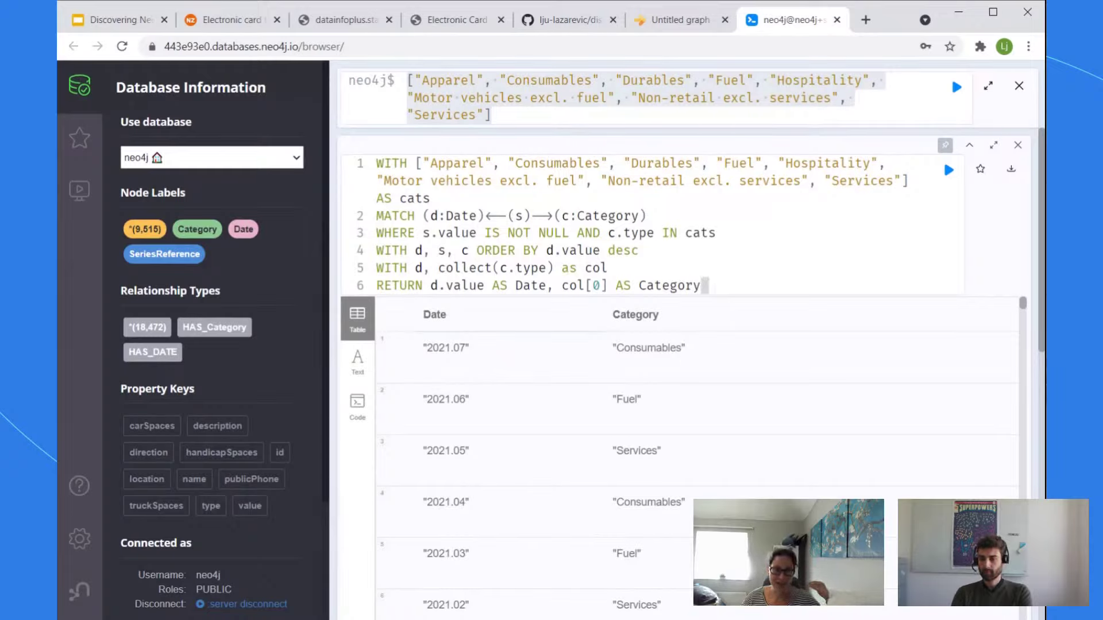
drag(638, 250, 367, 255)
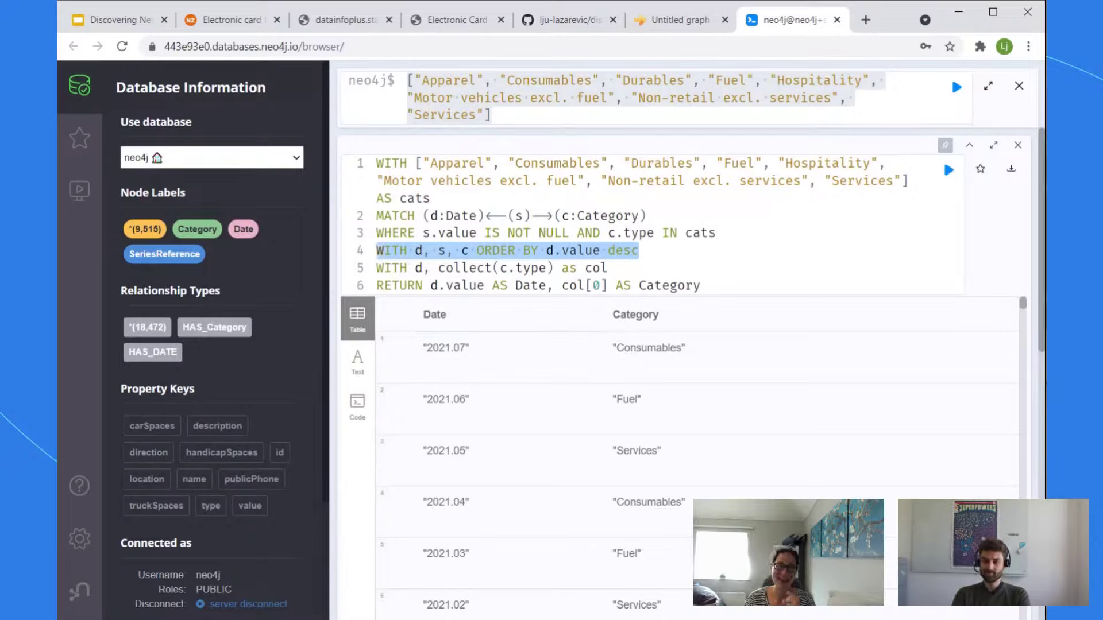
Step: Switch to the discoveraurafree GitHub repository page and copy its full URL
click(576, 22)
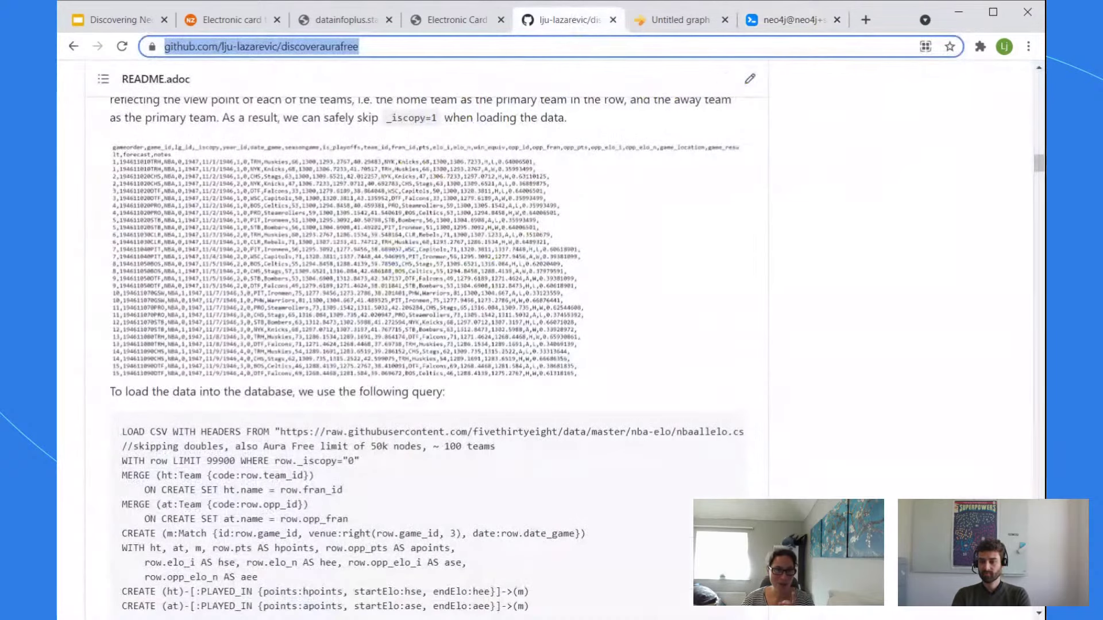
click(393, 47)
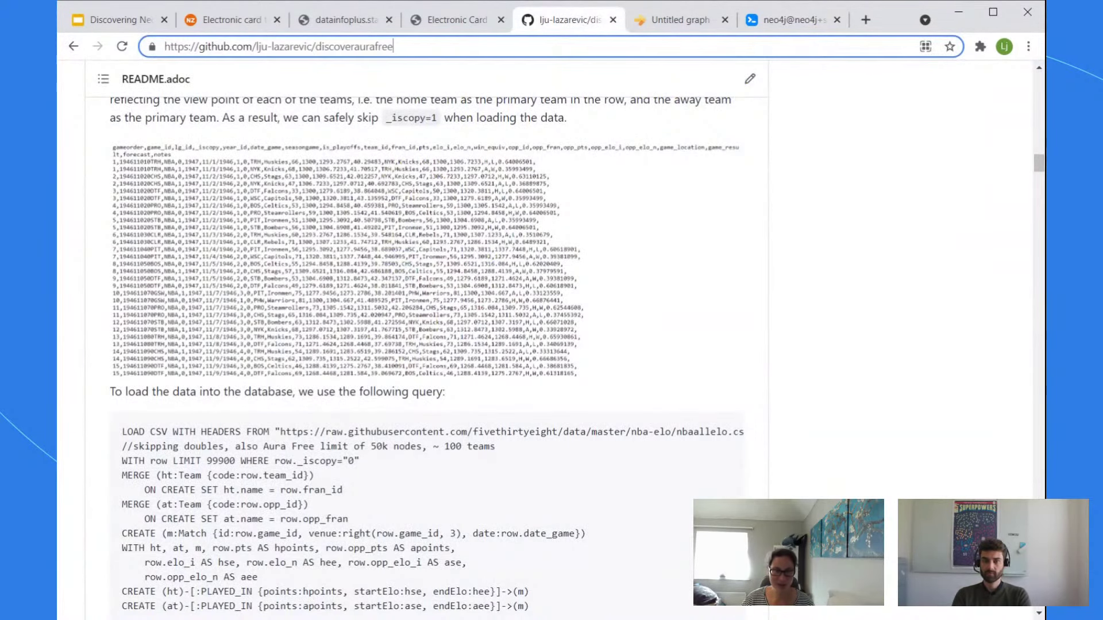
key(ctrl+a)
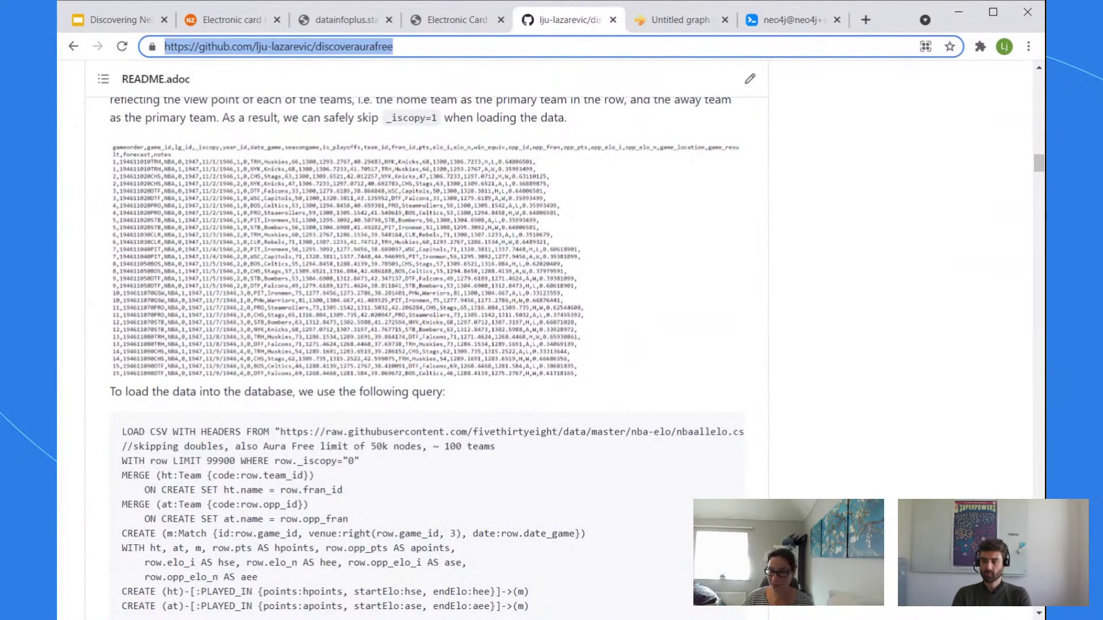
key(alt+Tab)
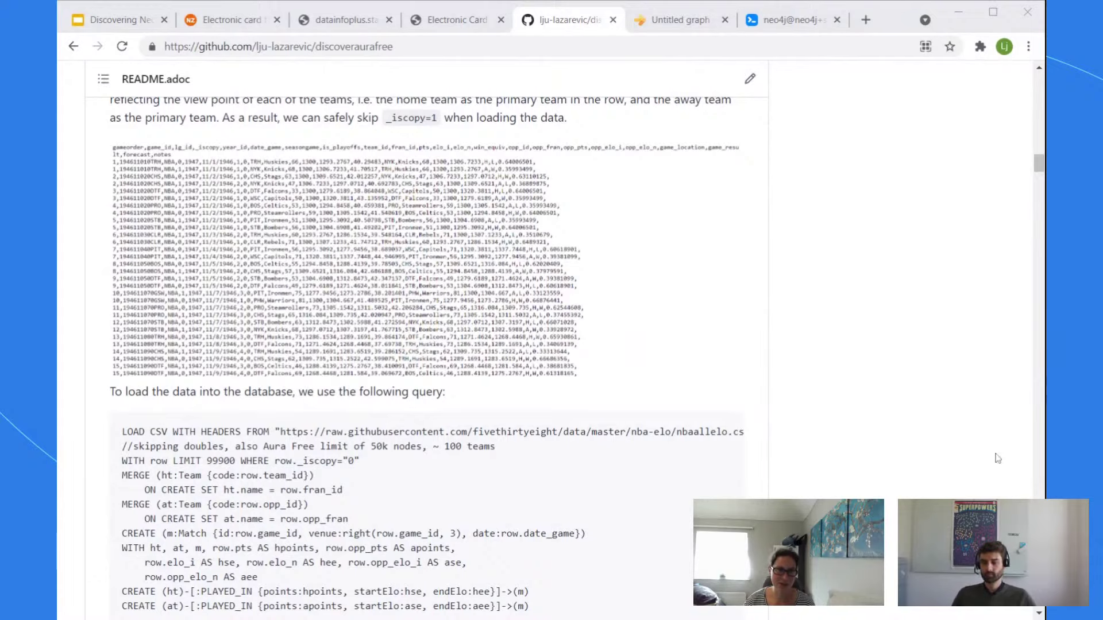
Step: Return to Neo4j Browser and replace the entire spend query with the copied repository URL
click(769, 24)
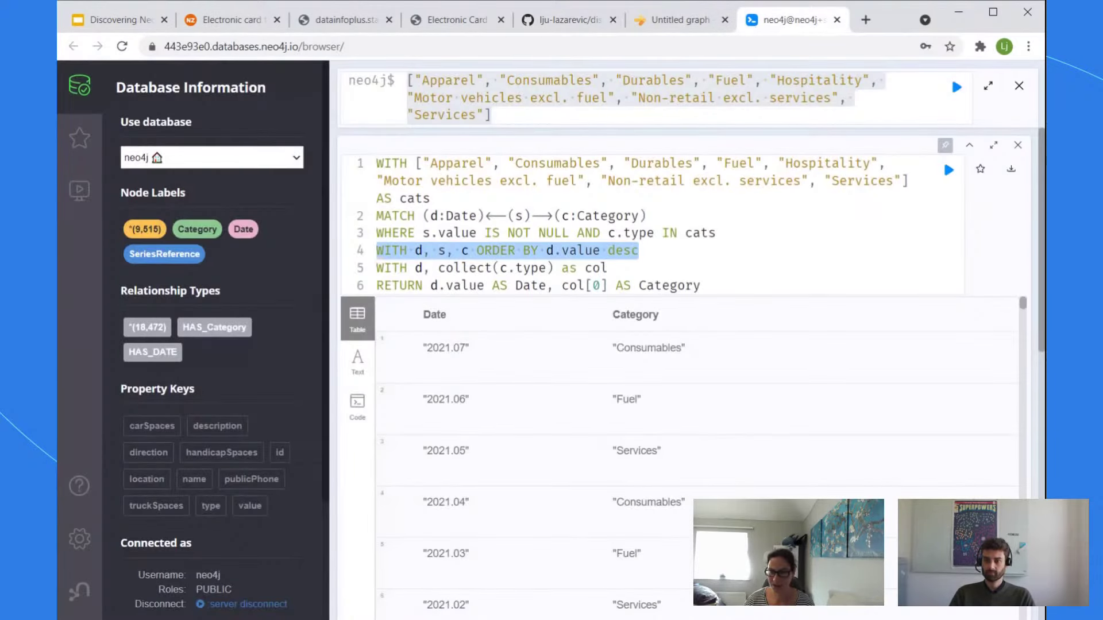
click(718, 233)
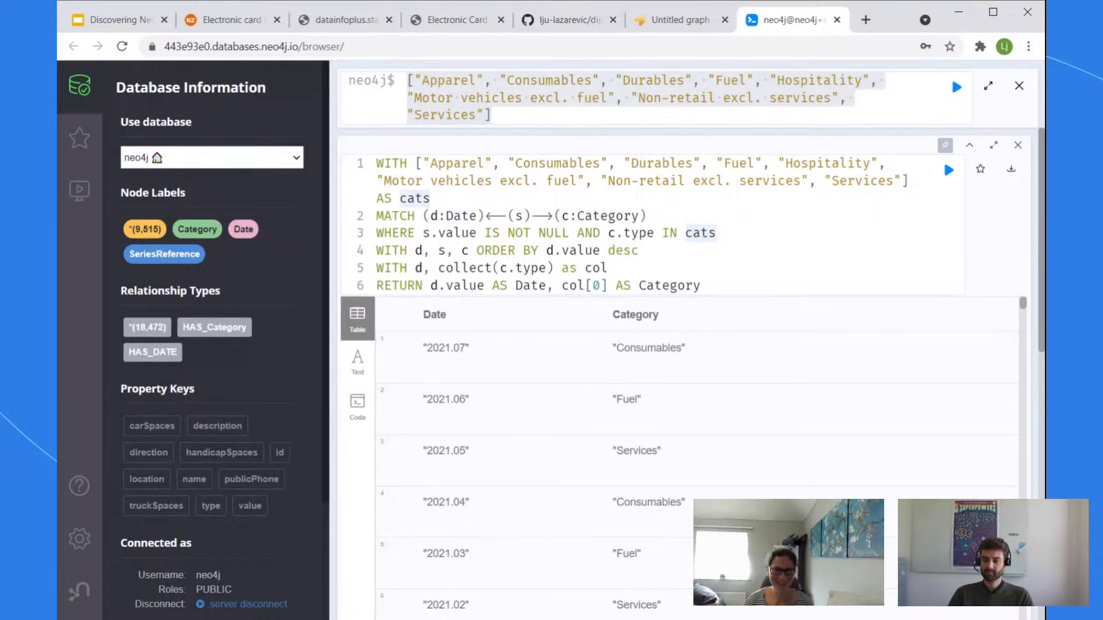
key(ctrl+a)
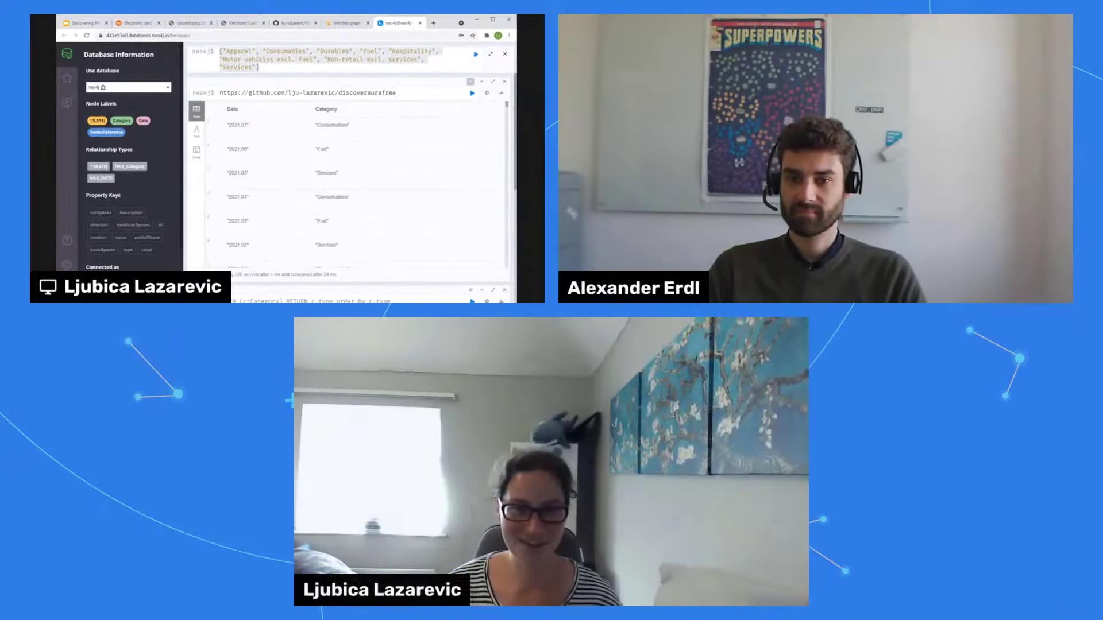